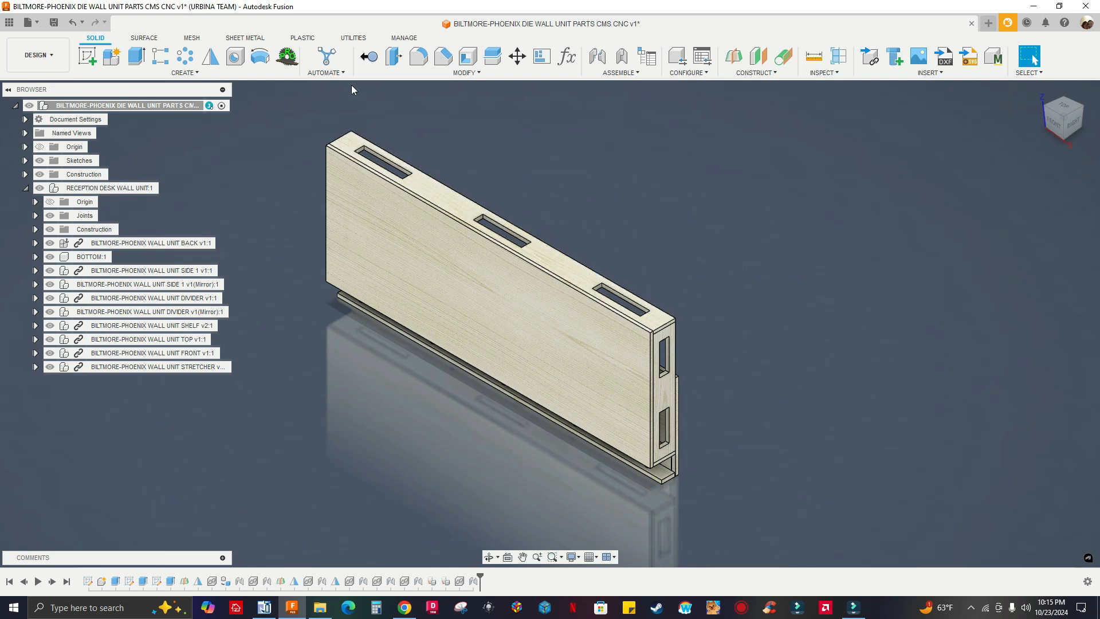
Review the parts listed under the RECEPTION DESK WALL UNIT component and leave its list collapsed
middle_drag(424, 126, 431, 129)
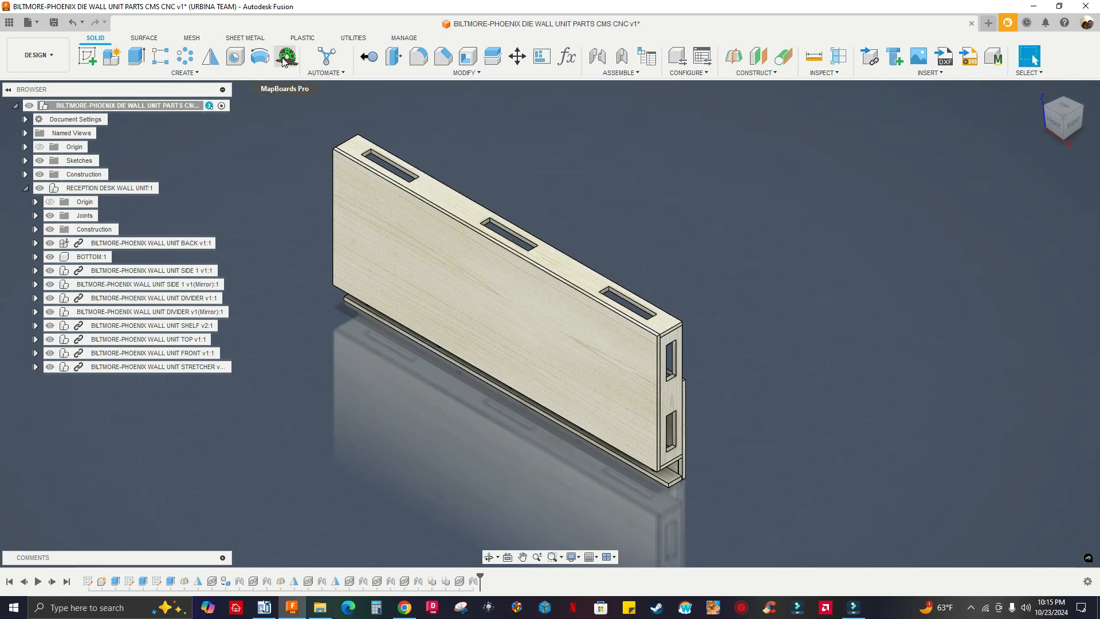
middle_drag(658, 235, 727, 246)
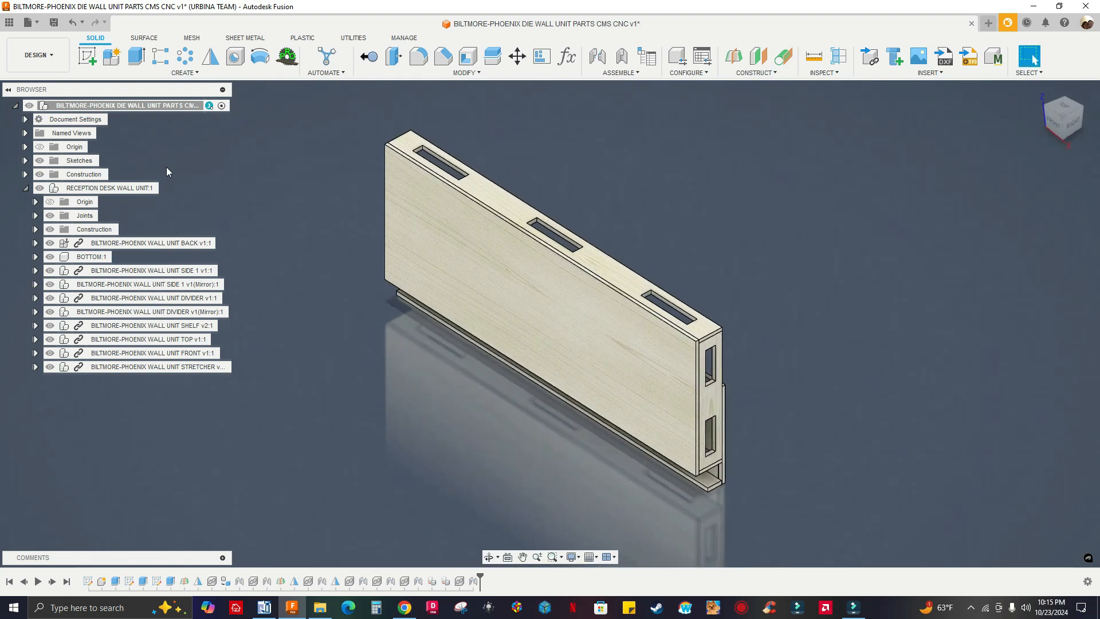
click(26, 189)
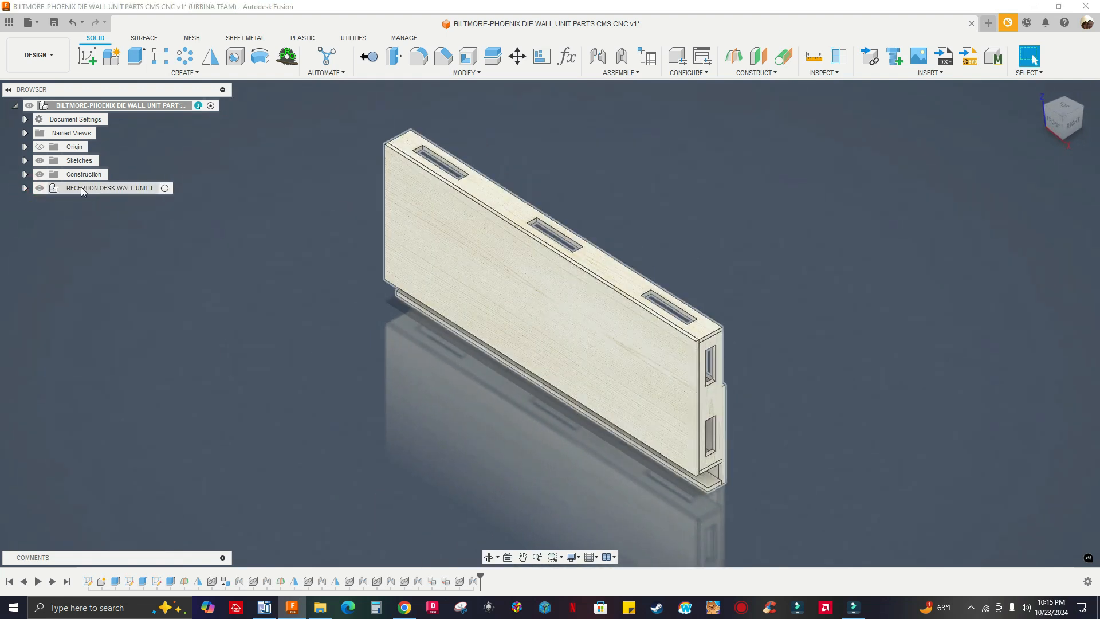
click(26, 188)
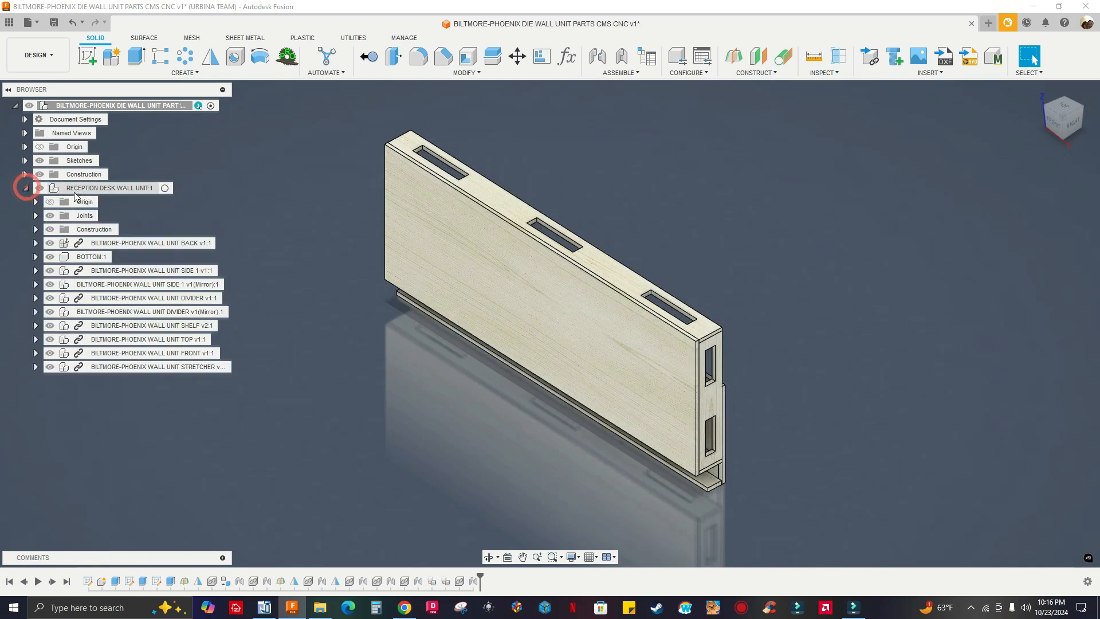
click(27, 189)
shift+middle_drag(707, 201, 797, 249)
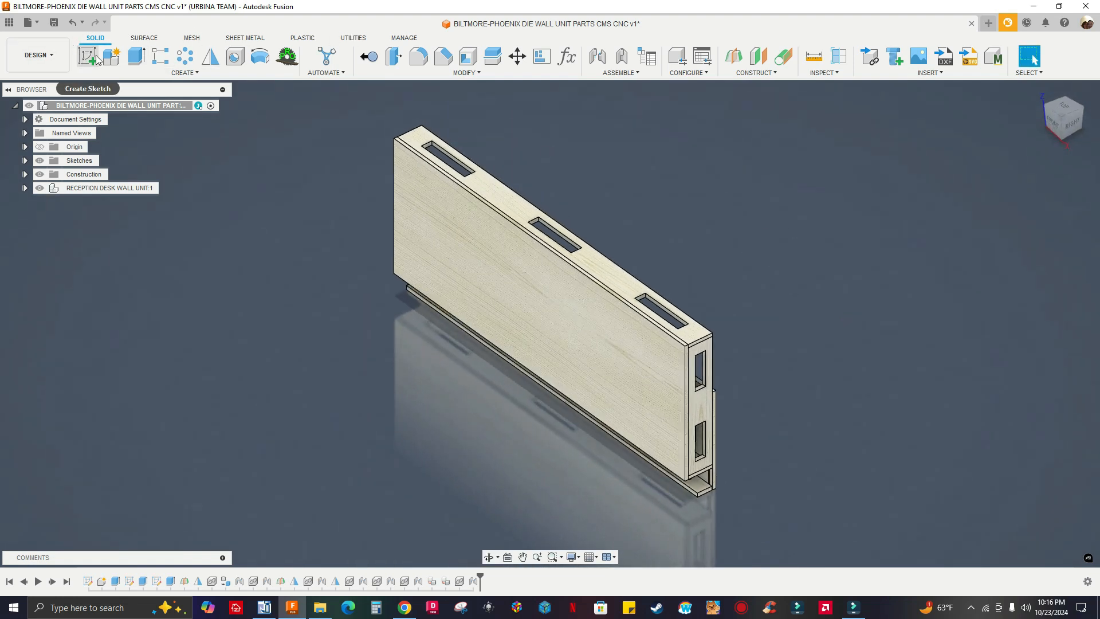
Check the available Fusion extensions from the Manufacture workspace and return to the Design workspace
click(62, 53)
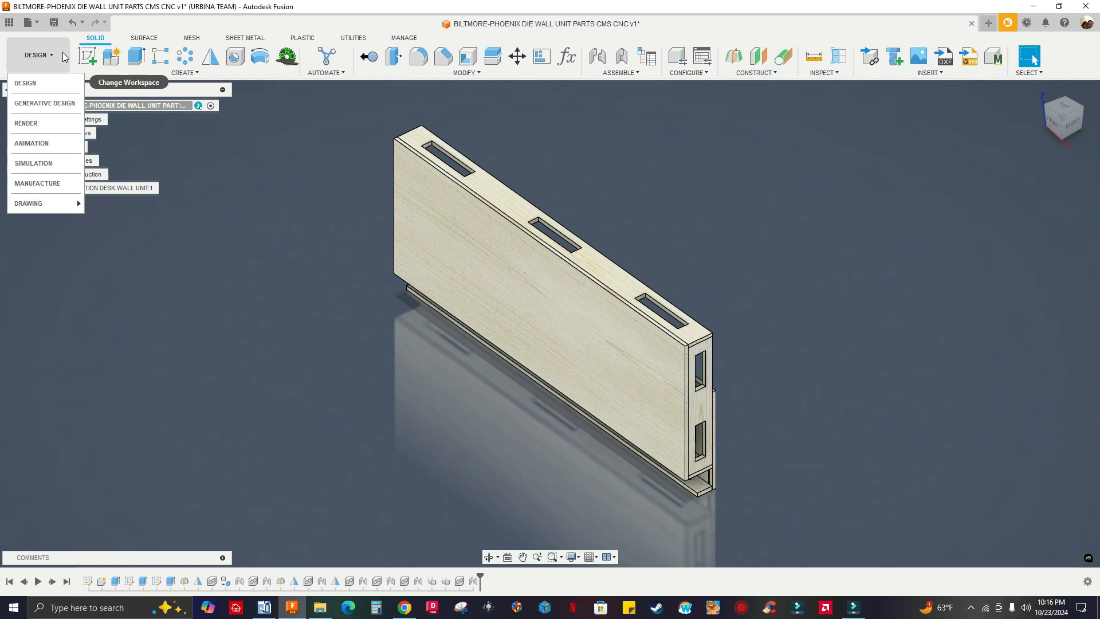
click(52, 183)
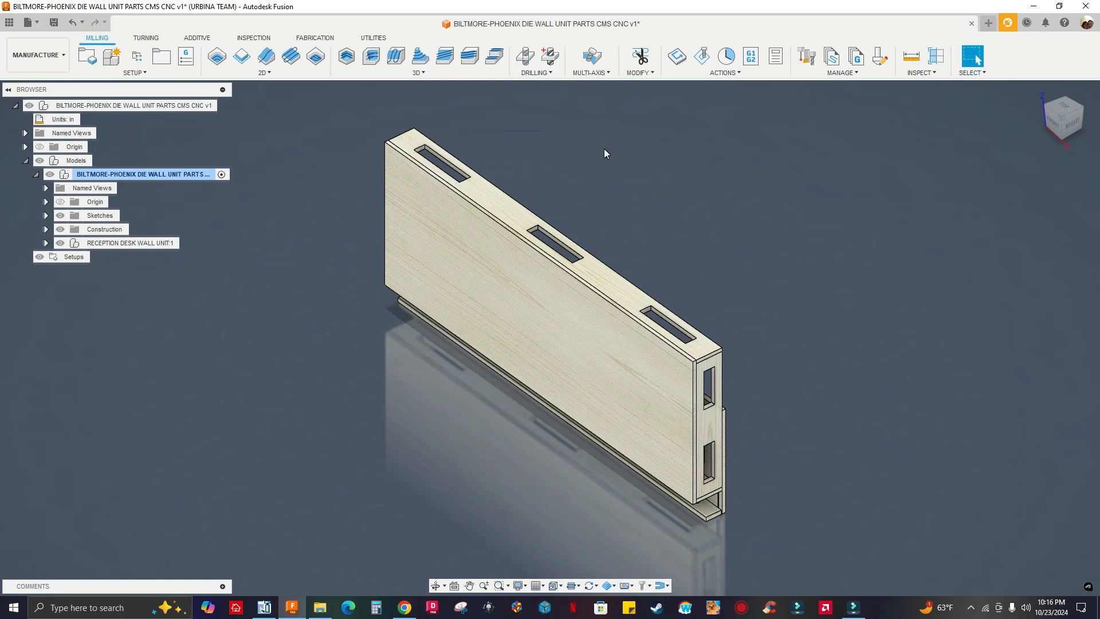
click(1008, 24)
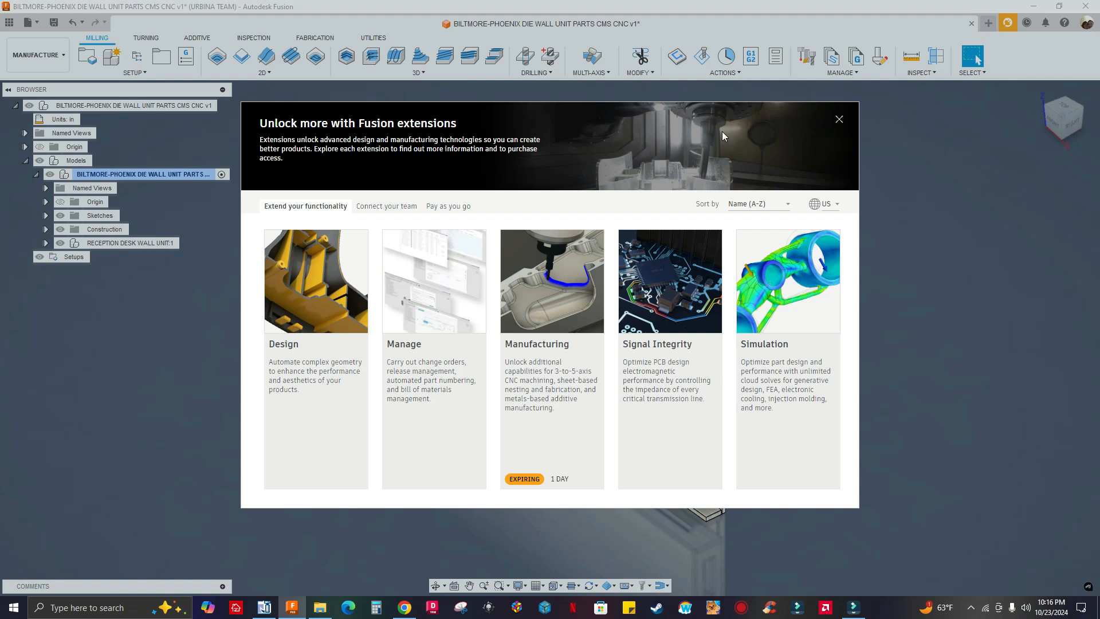
click(839, 122)
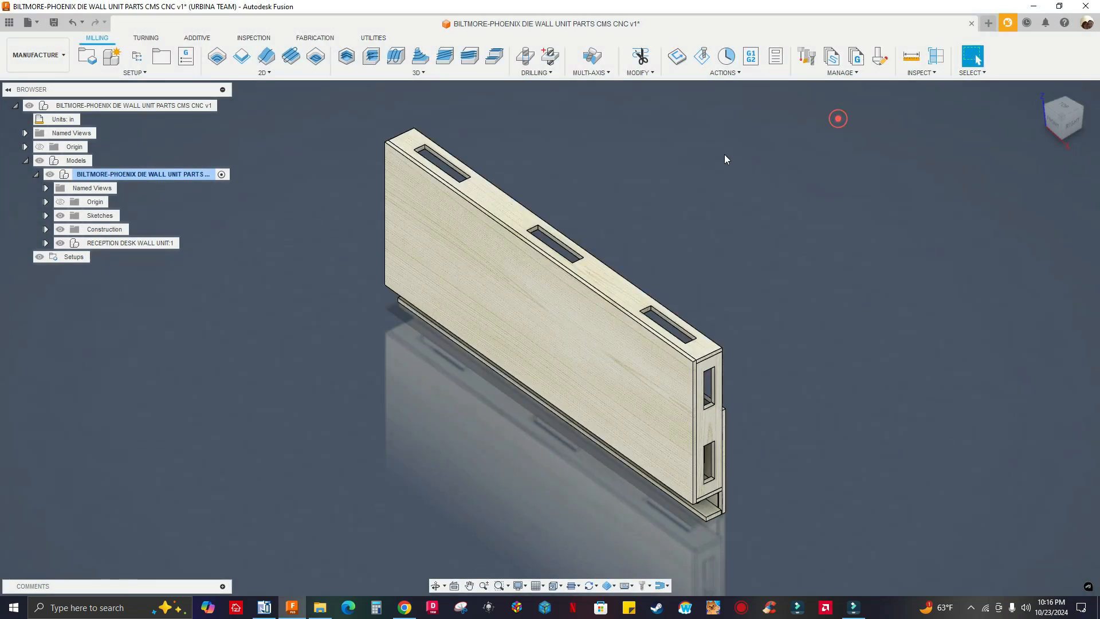
click(36, 55)
click(31, 94)
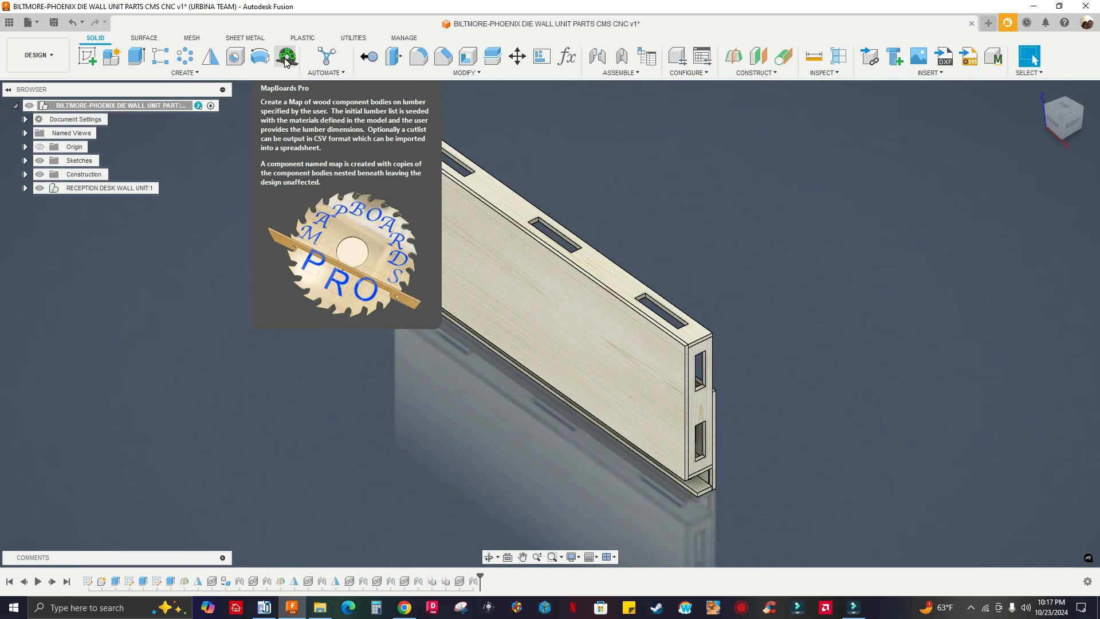
Locate the Fusion App Store entry among the add-in commands, and examine the MapBoards Pro store page in Chrome for operating systems, price and description
click(351, 38)
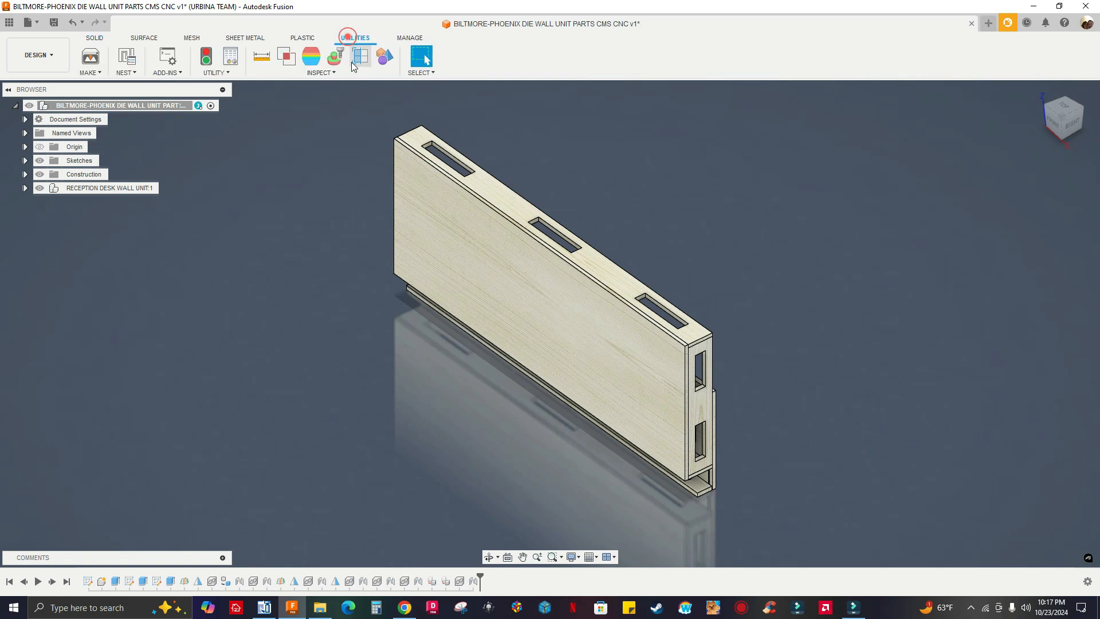
click(180, 73)
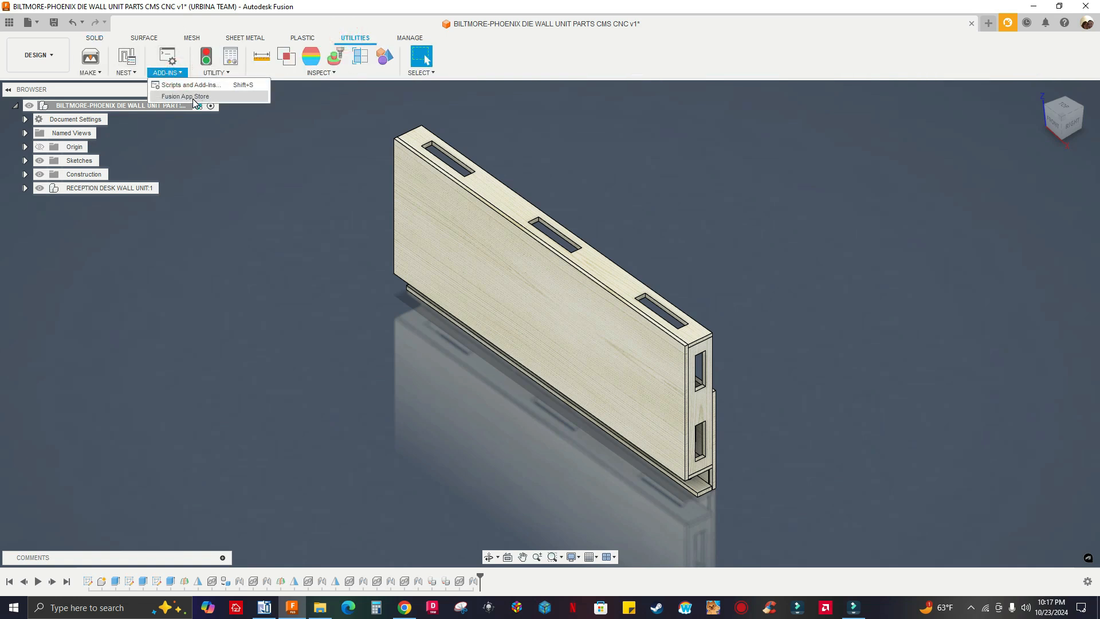
click(404, 608)
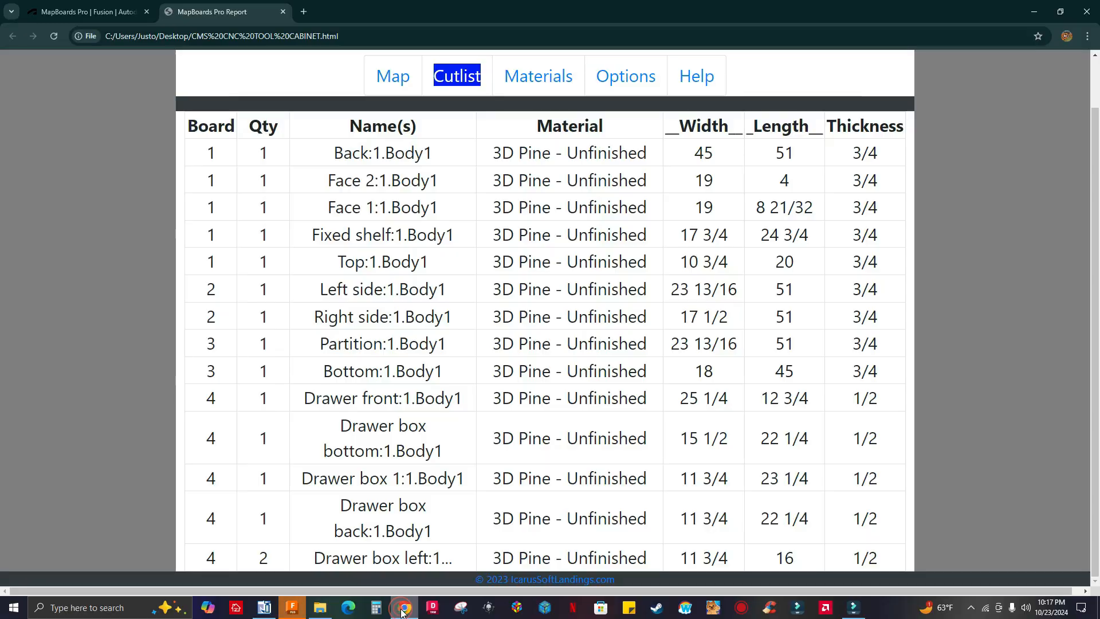
click(85, 10)
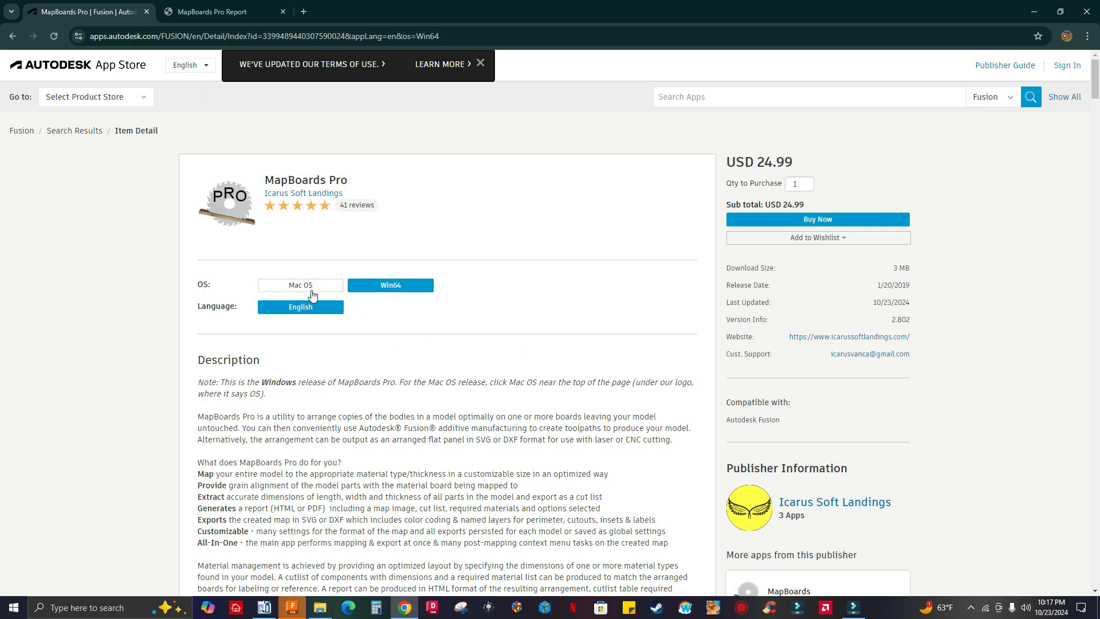
scroll(472, 357, down, 2)
scroll(472, 357, up, 1)
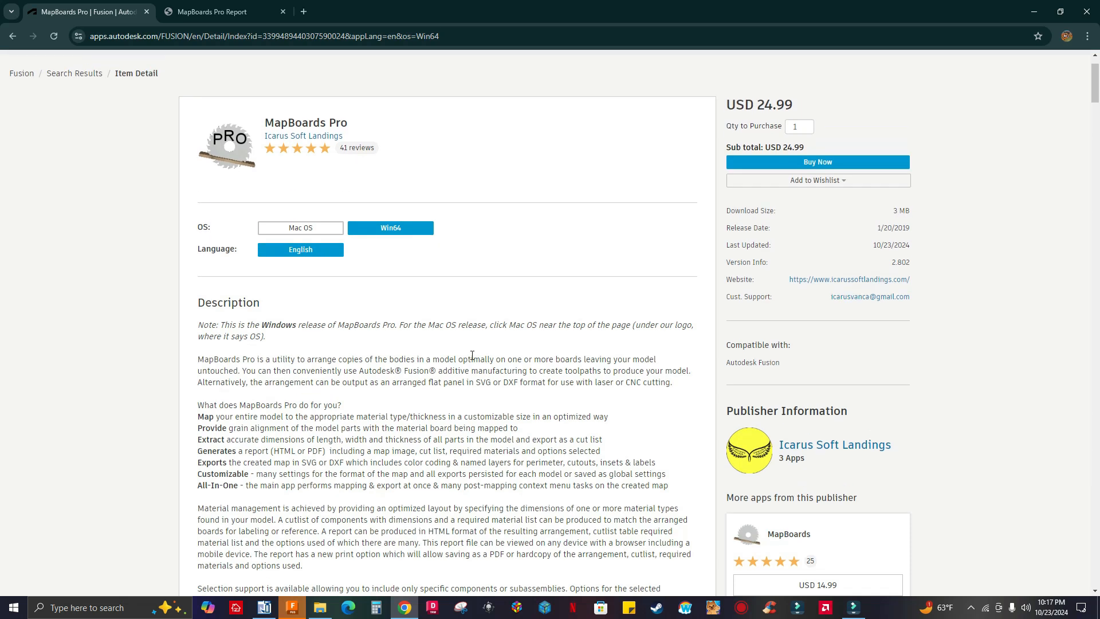
scroll(468, 337, up, 1)
scroll(467, 327, down, 3)
scroll(467, 324, up, 3)
scroll(465, 320, down, 3)
scroll(439, 278, up, 3)
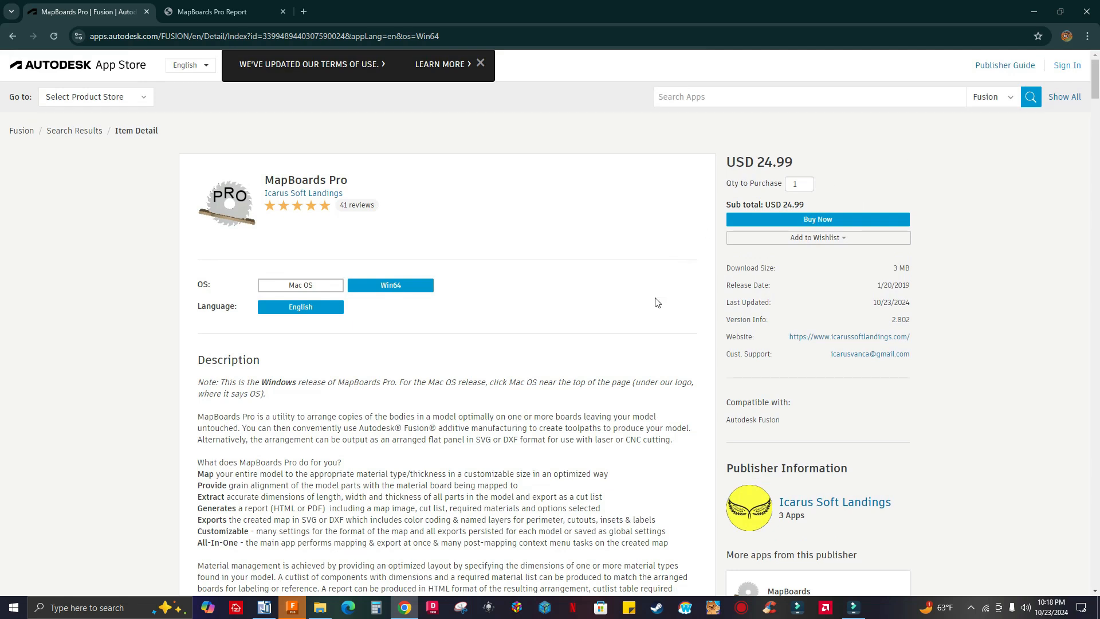
Switch back to Fusion and check the MapBoardsPro entry among the installed add-ins in Scripts and Add-Ins
click(292, 609)
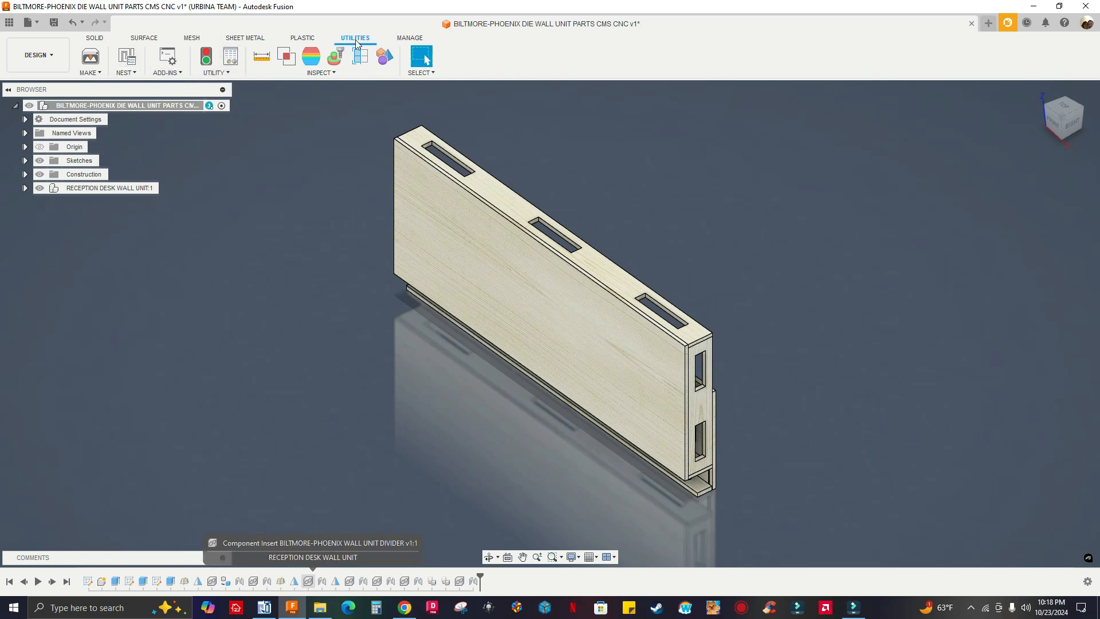
click(175, 73)
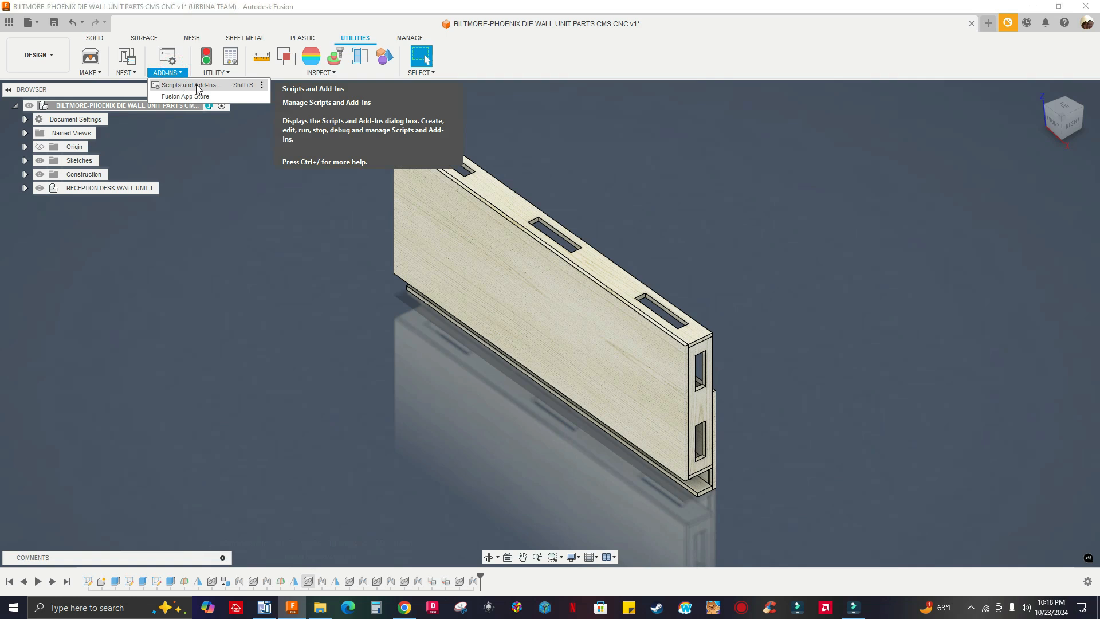
click(181, 86)
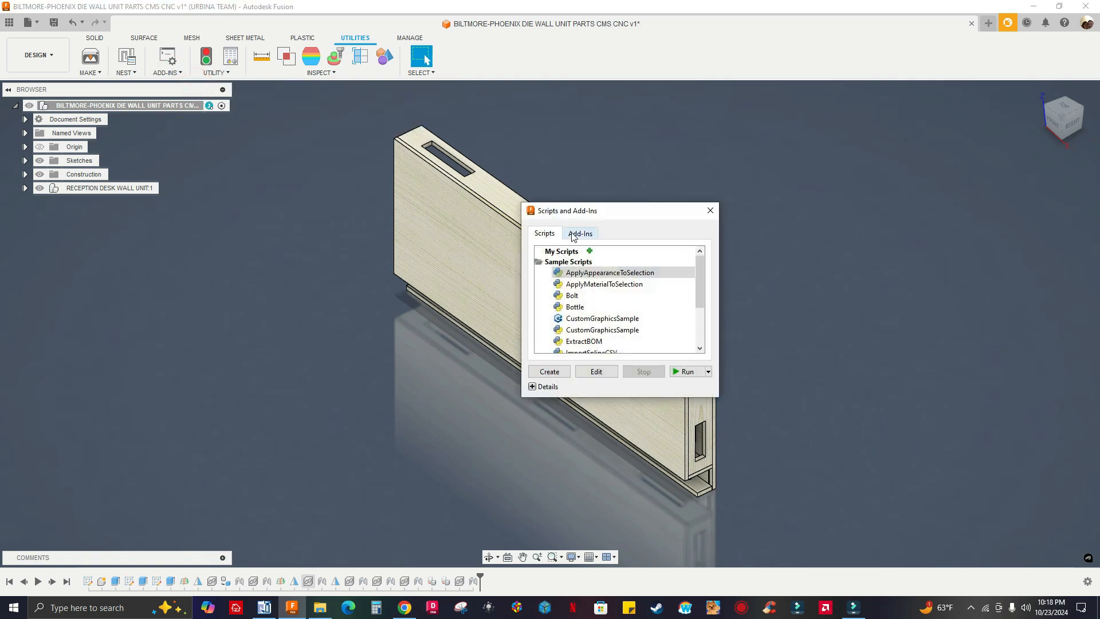
click(579, 233)
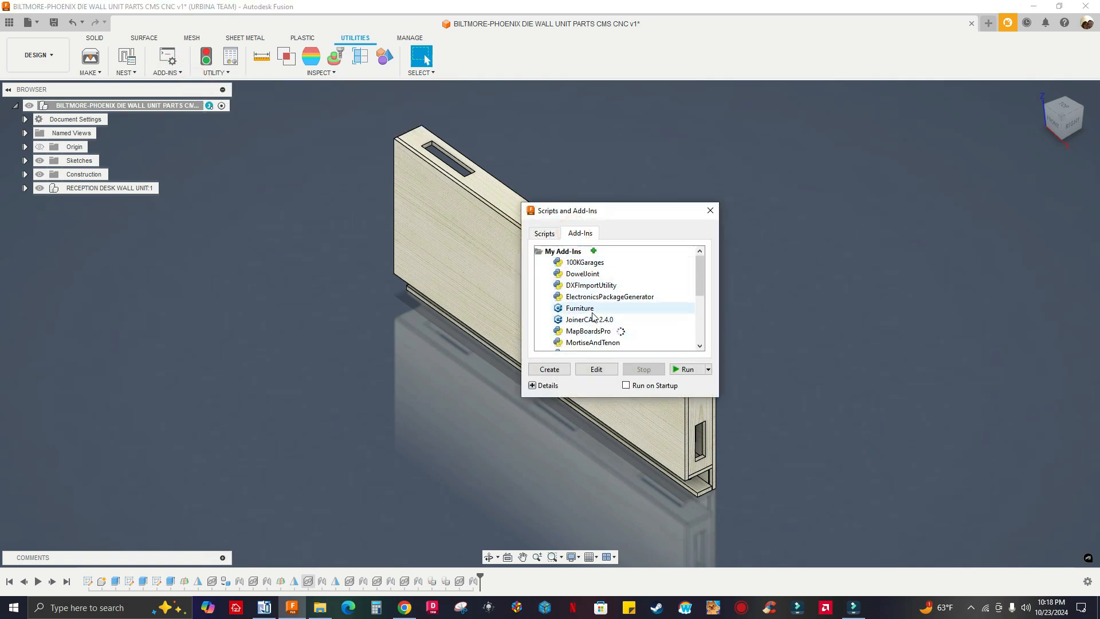
click(599, 336)
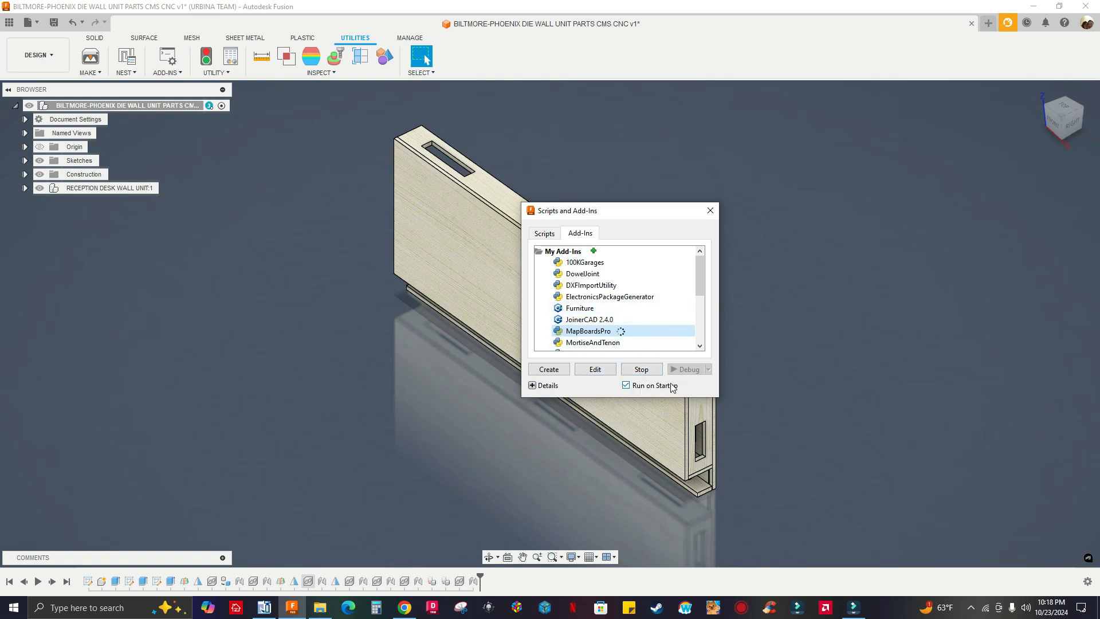
click(710, 211)
Check the toolbar and shortcut pinning options of the MapBoards Pro command among the solid creation commands
click(93, 39)
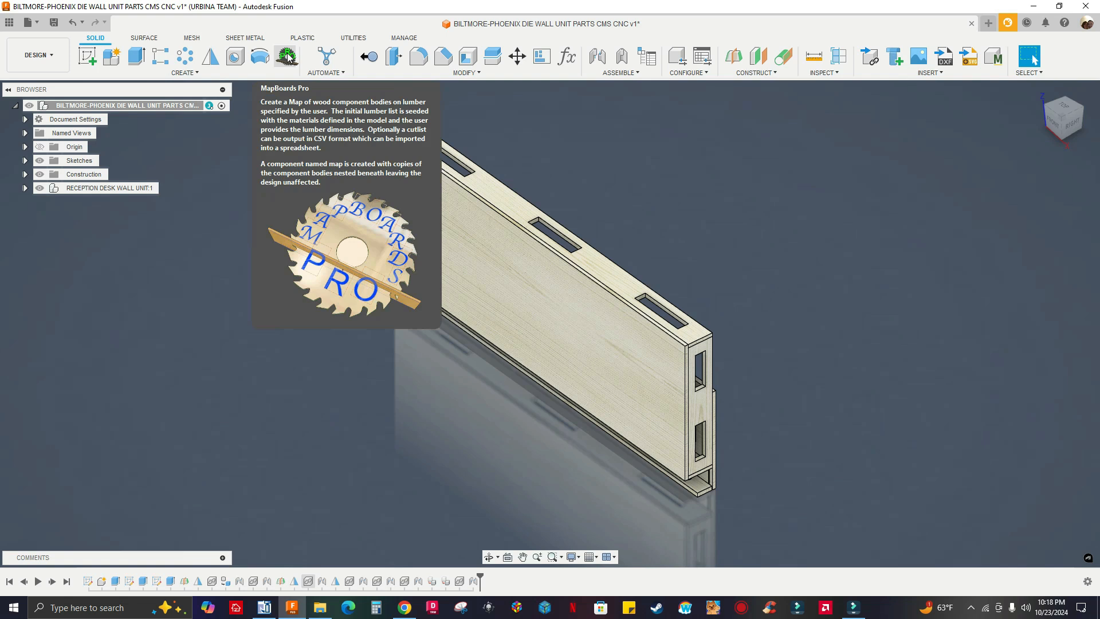
click(197, 71)
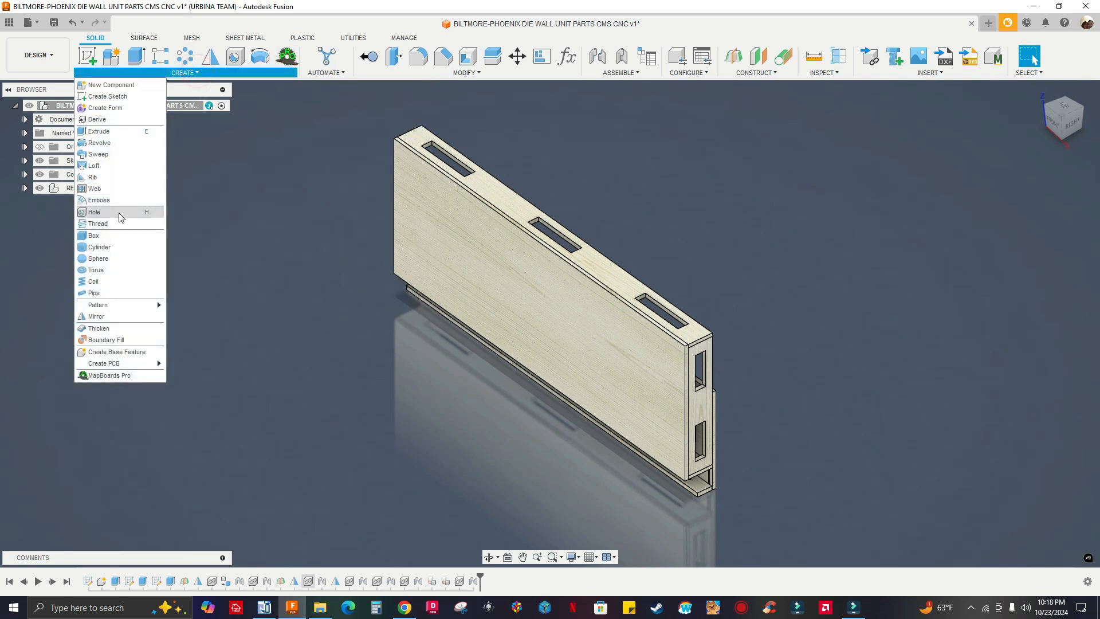
click(156, 376)
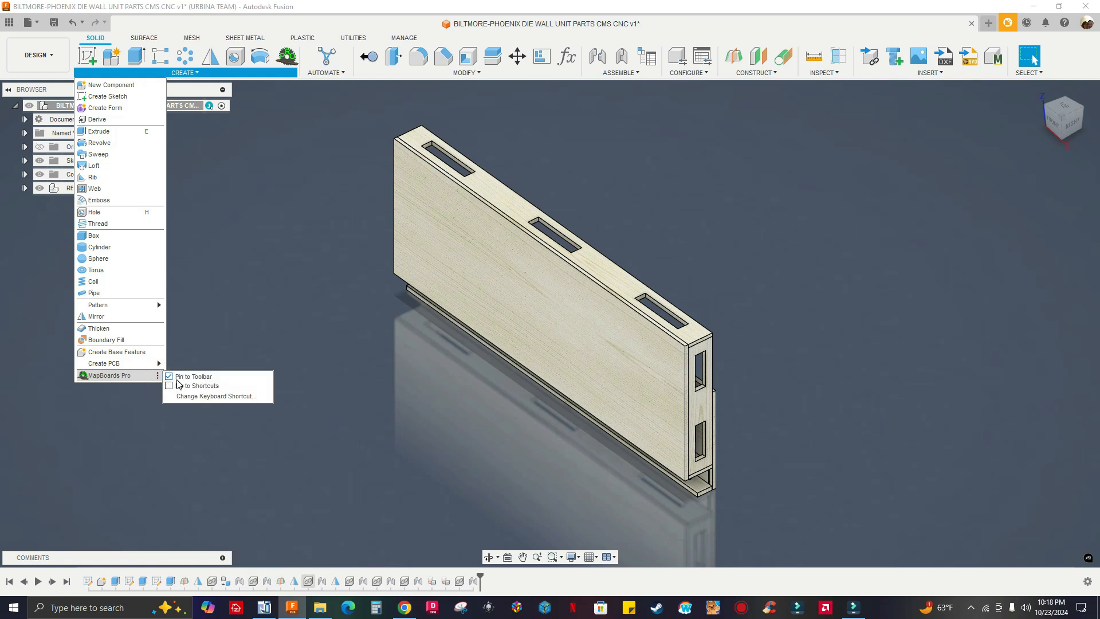
click(310, 257)
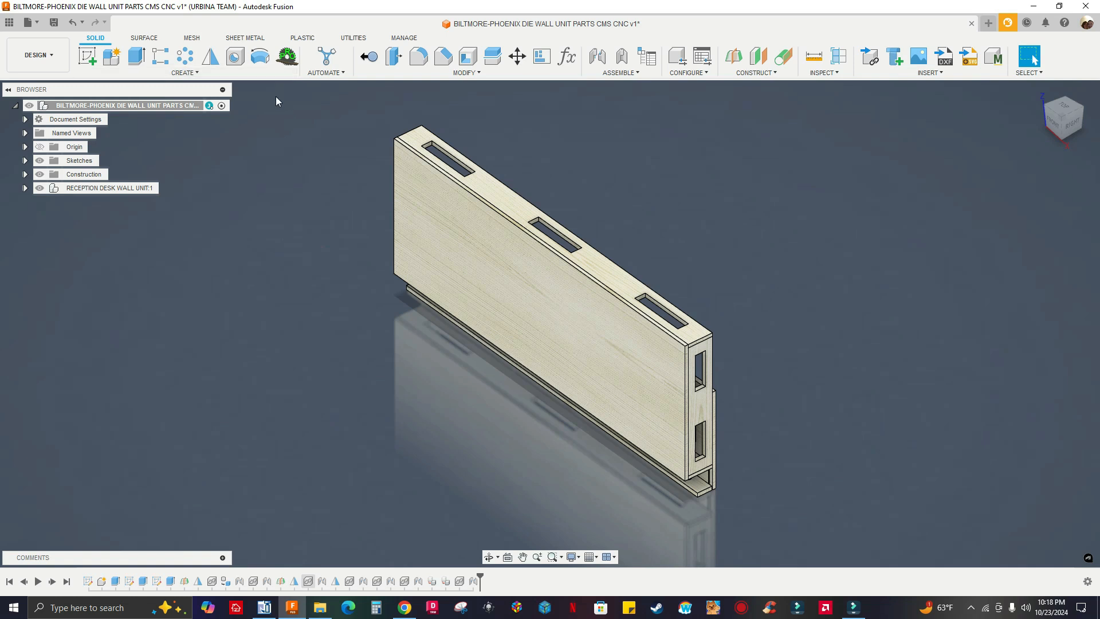
Start MapBoards Pro for the wall unit model with the RECEPTION DESK WALL UNIT component collapsed
middle_drag(285, 132, 296, 140)
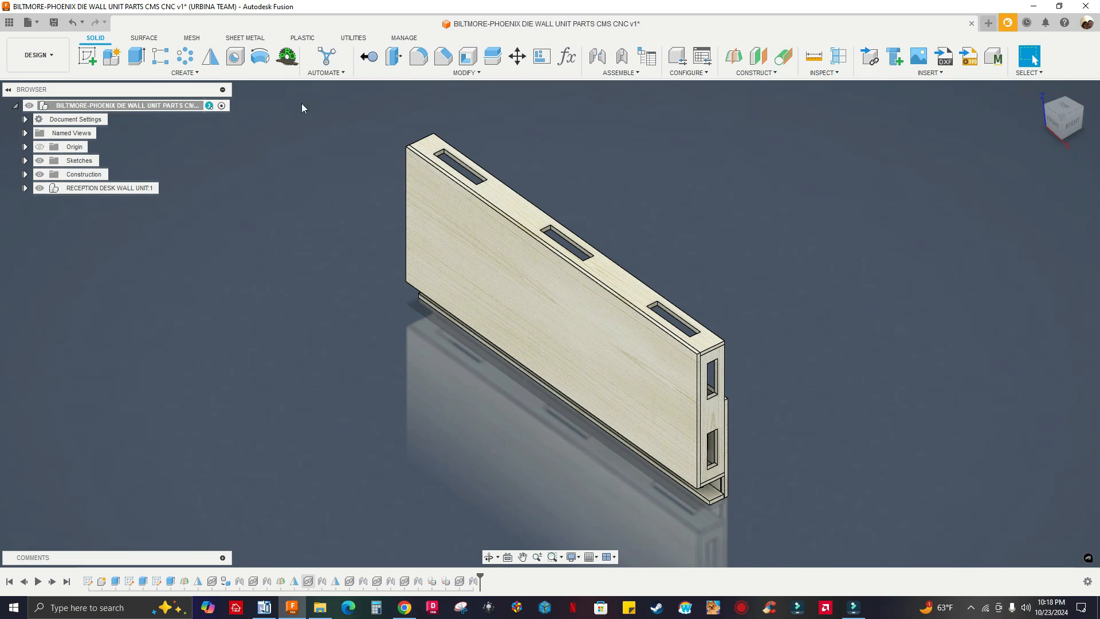
middle_drag(300, 156, 300, 163)
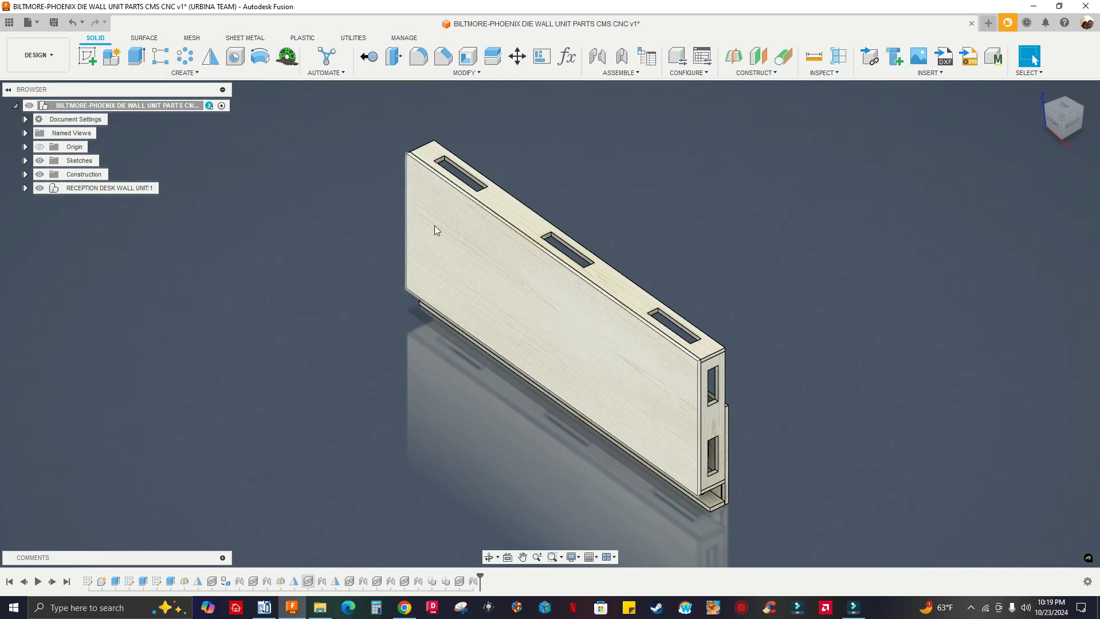
click(24, 188)
click(25, 188)
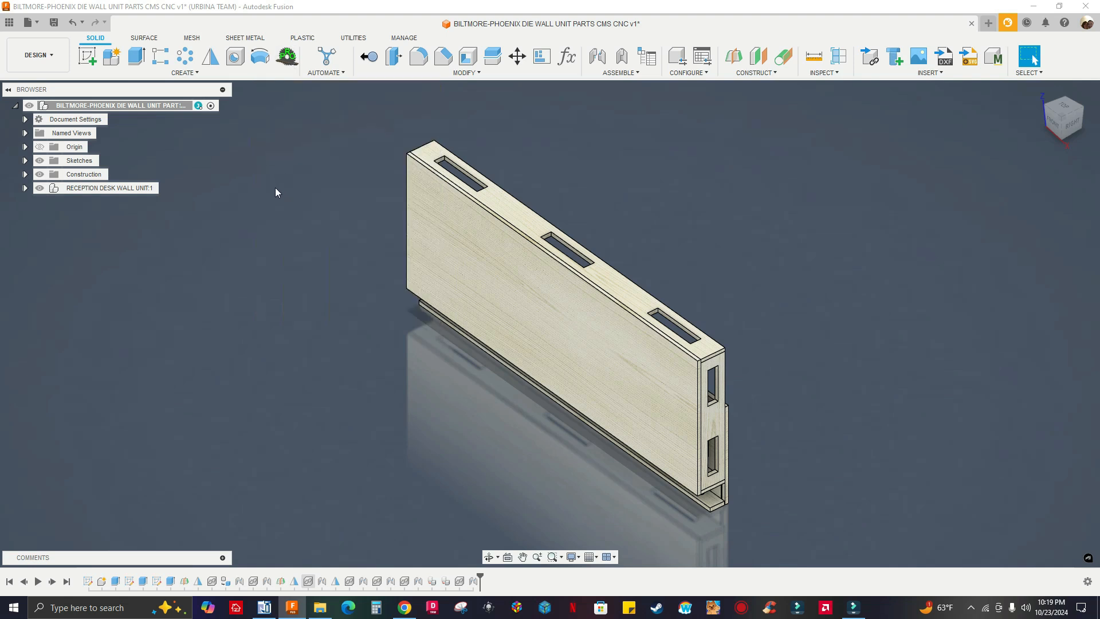
click(287, 56)
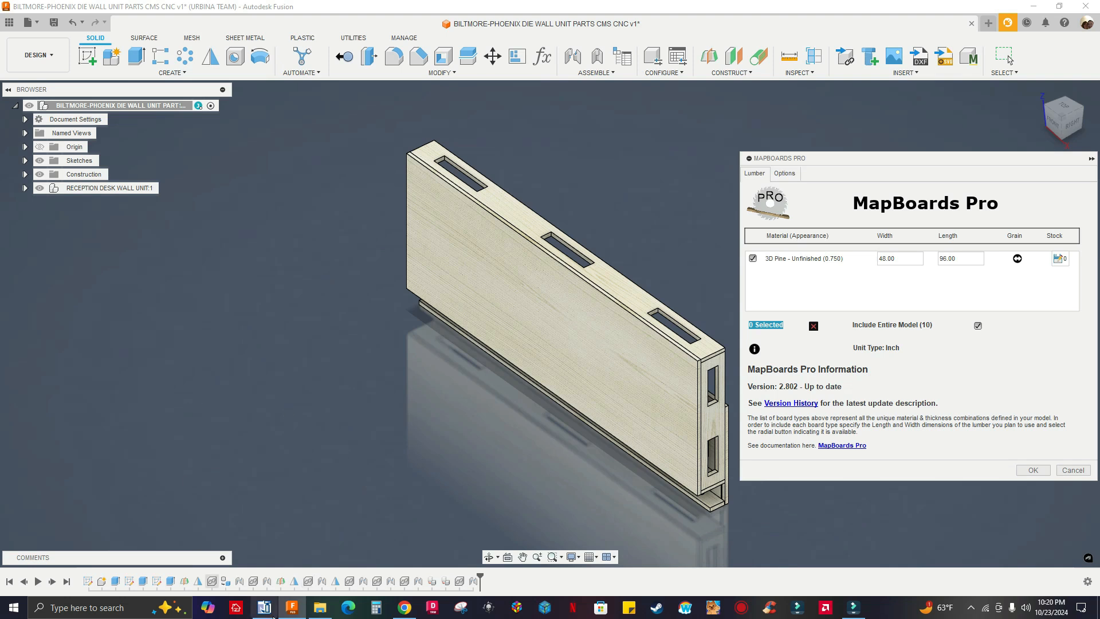
Switch to Chrome and examine the MapBoards Pro store page, including its media gallery and customer reviews
click(404, 608)
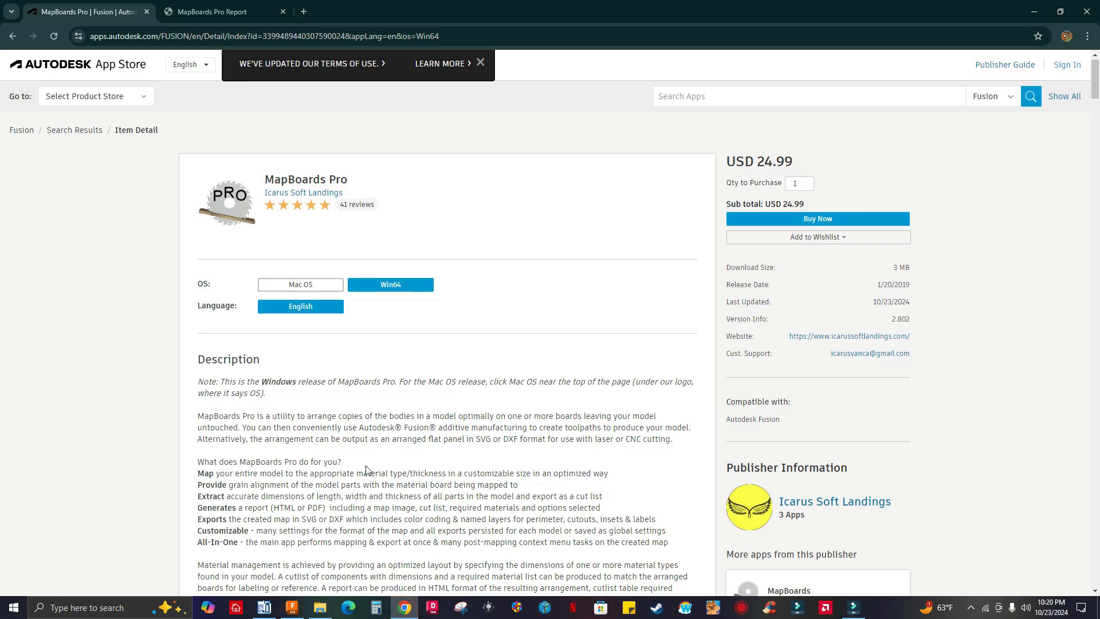
scroll(366, 466, down, 10)
scroll(365, 466, down, 7)
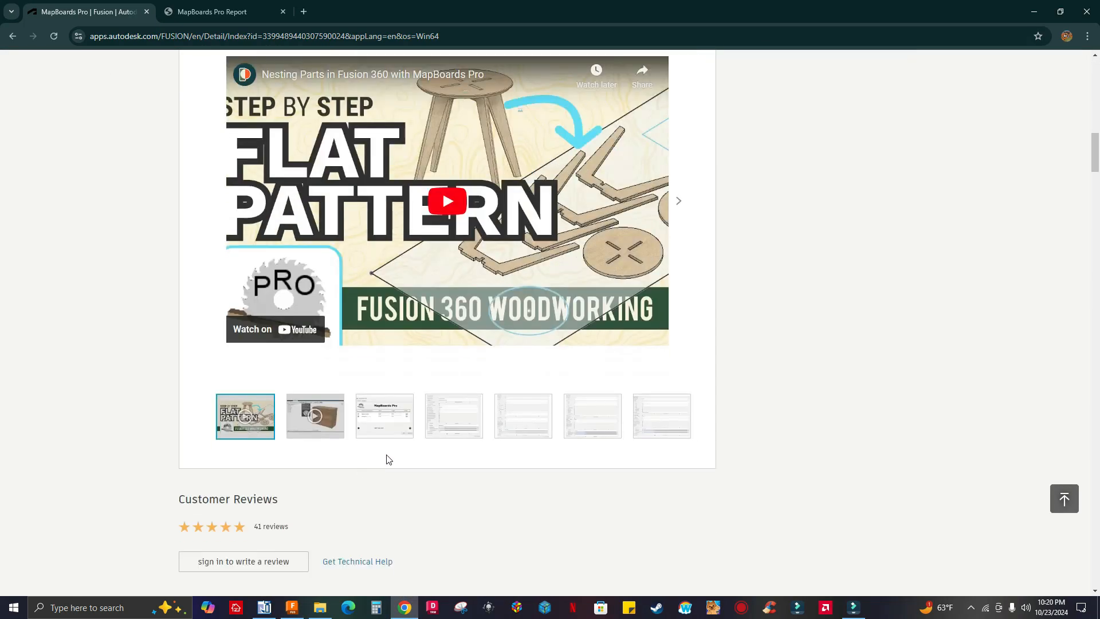
scroll(385, 456, down, 4)
scroll(369, 399, down, 3)
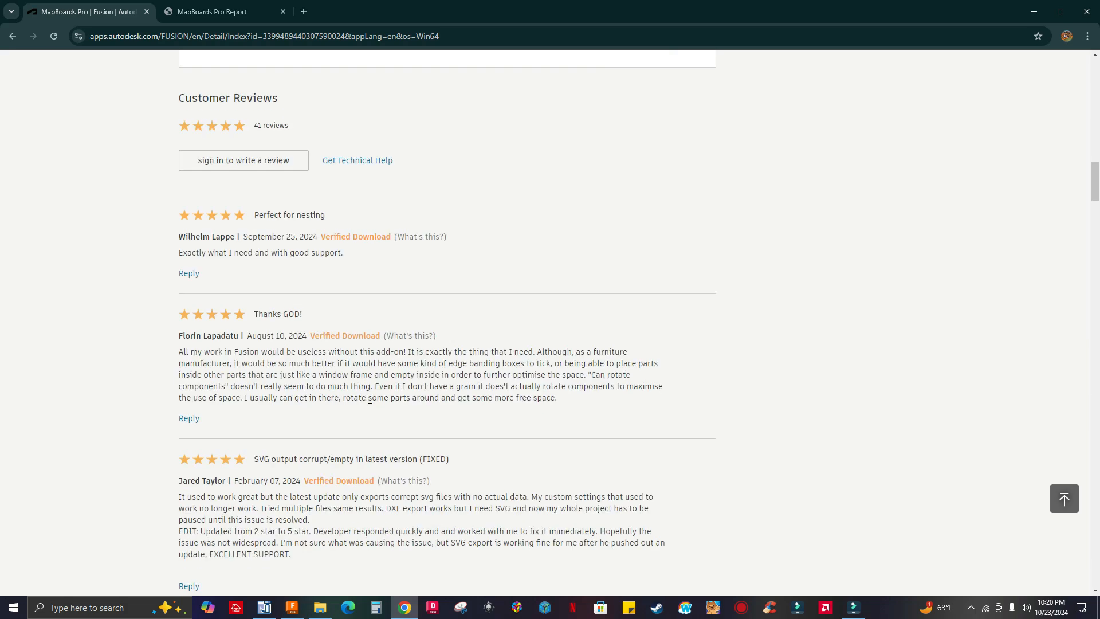
scroll(370, 399, down, 18)
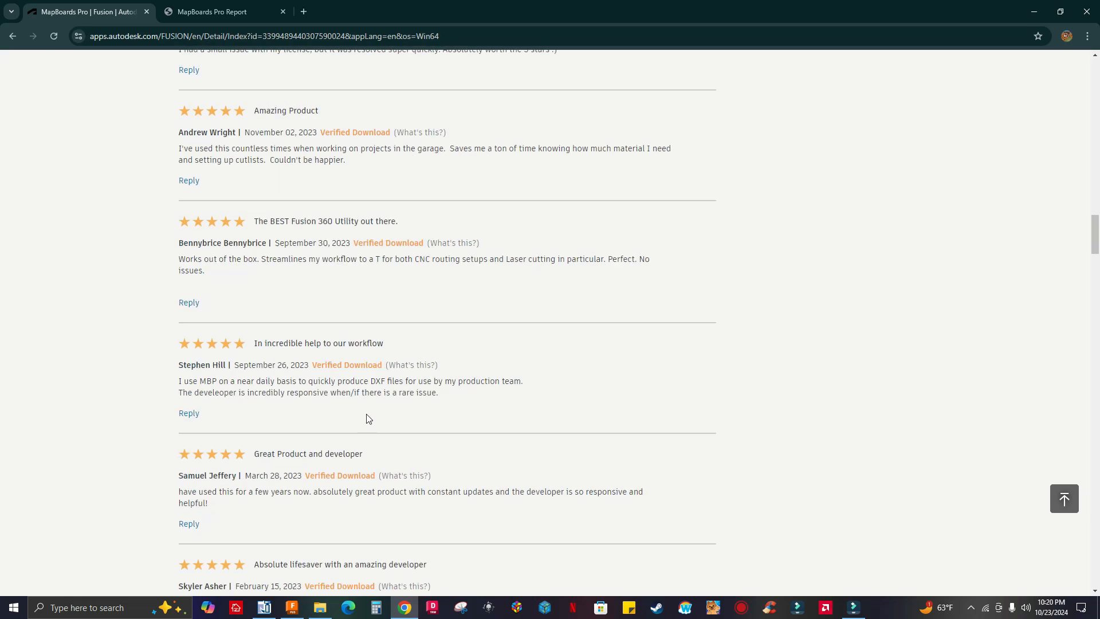
scroll(367, 419, down, 10)
scroll(370, 415, up, 8)
scroll(371, 415, up, 20)
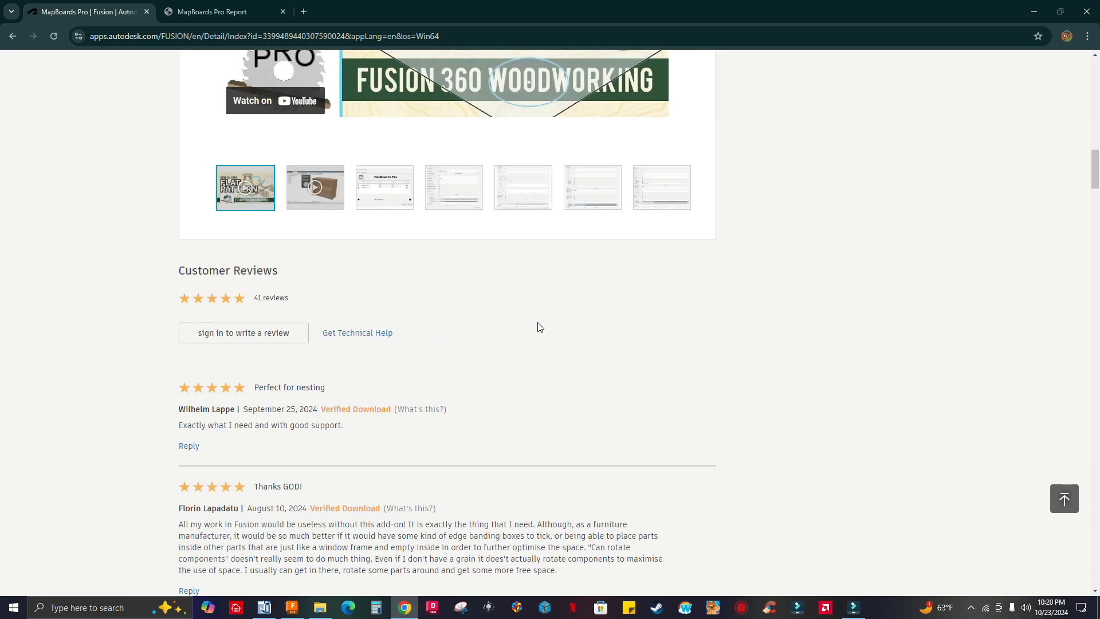
scroll(587, 324, up, 20)
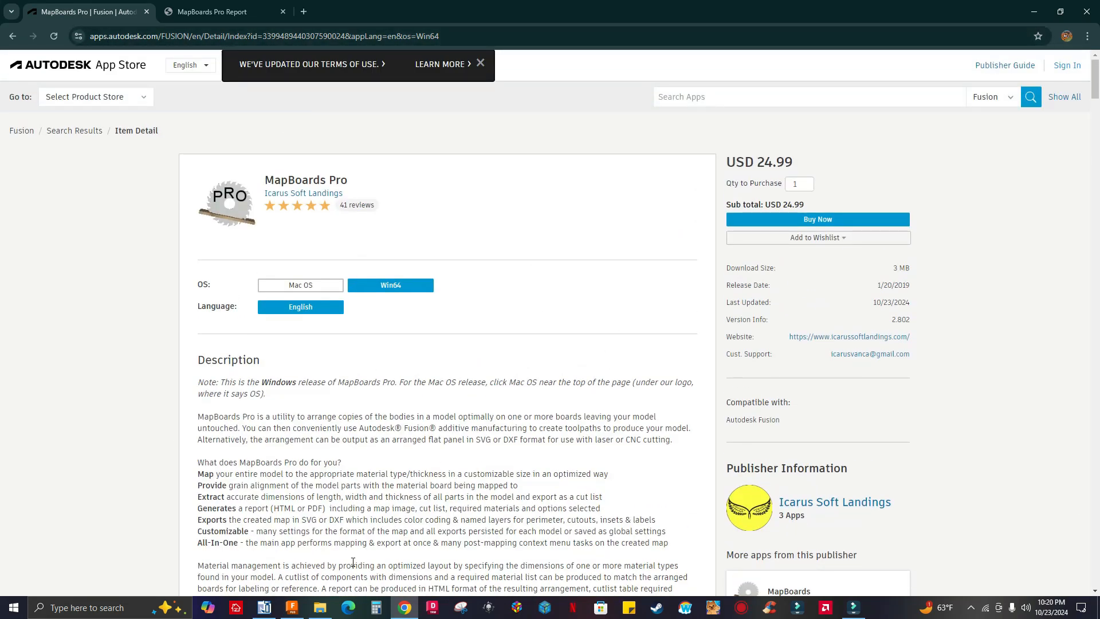
Switch back to Fusion, review the lumber and option settings of MapBoards Pro for the wall unit, and cancel the command
click(297, 613)
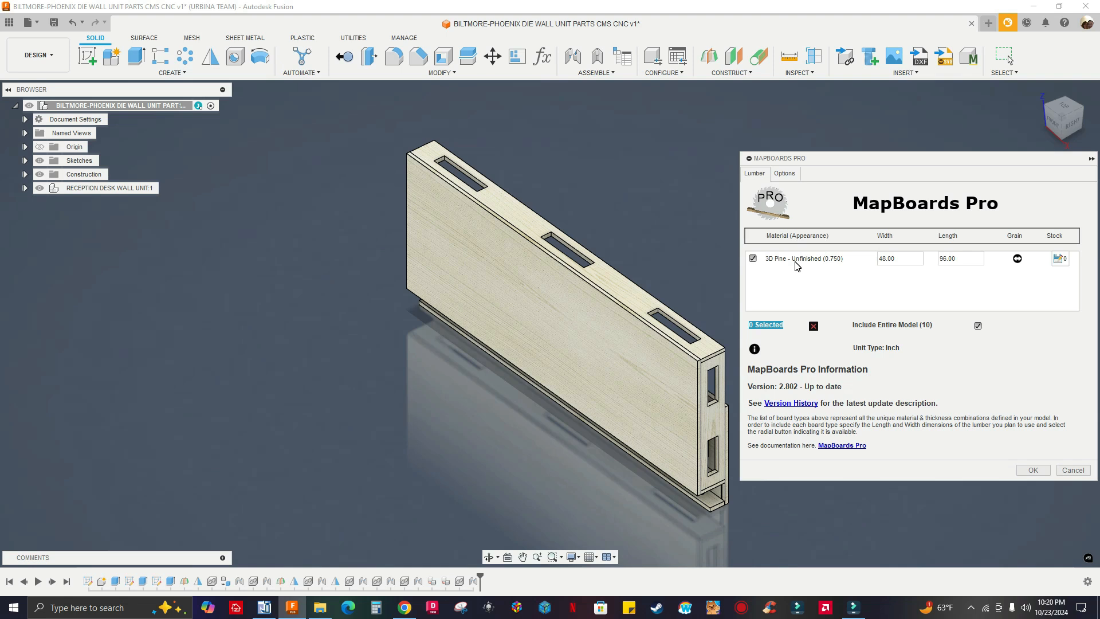
click(790, 174)
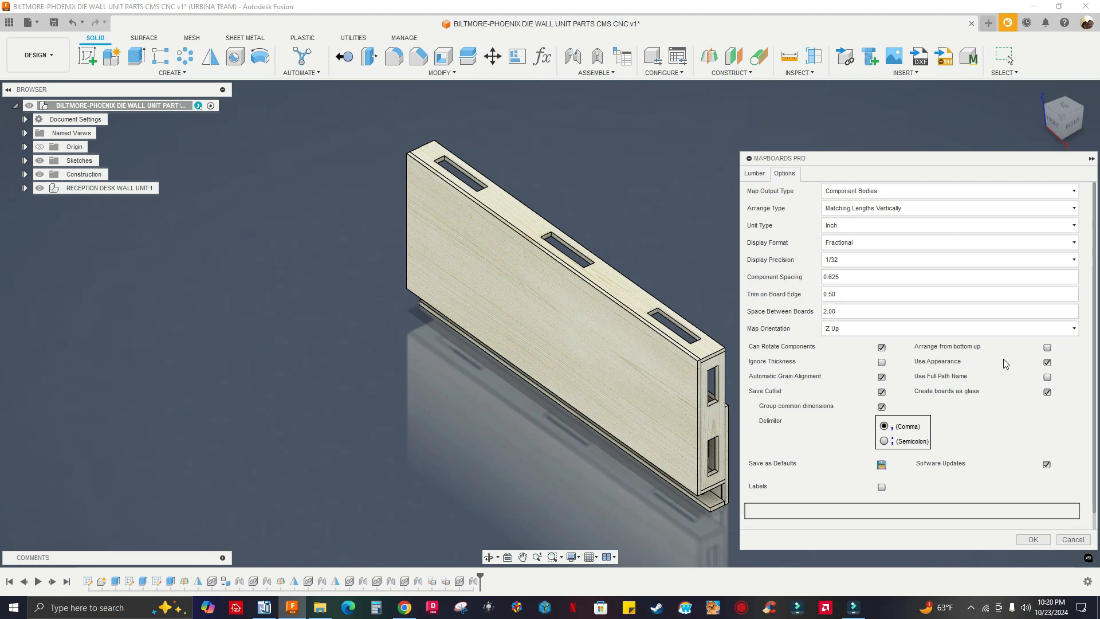
click(755, 174)
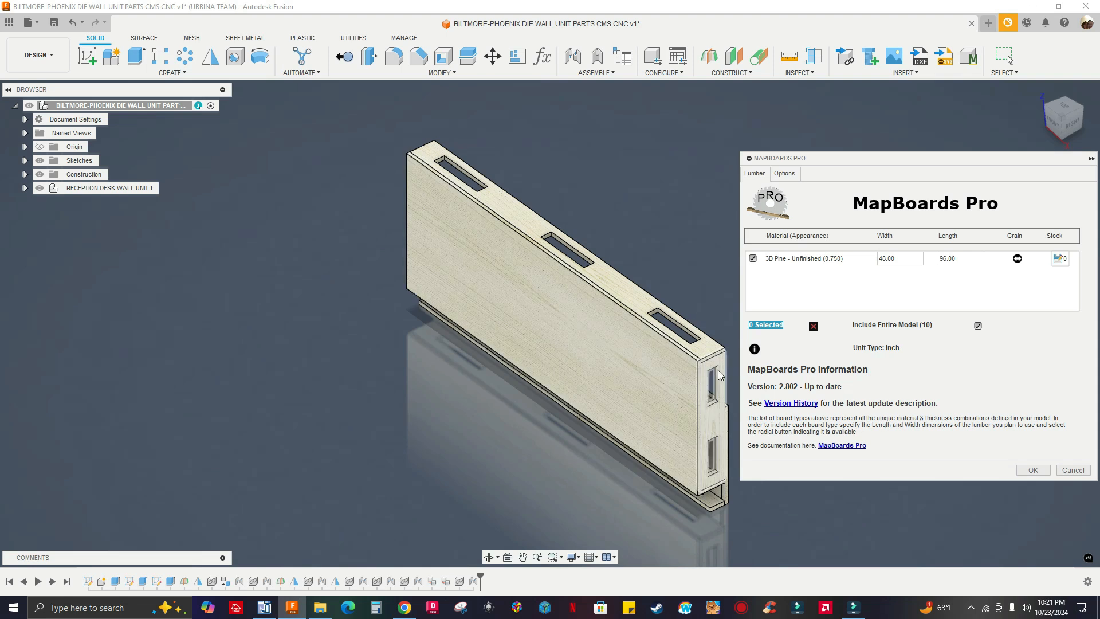
scroll(671, 396, up, 2)
scroll(671, 396, down, 1)
middle_drag(575, 374, 500, 360)
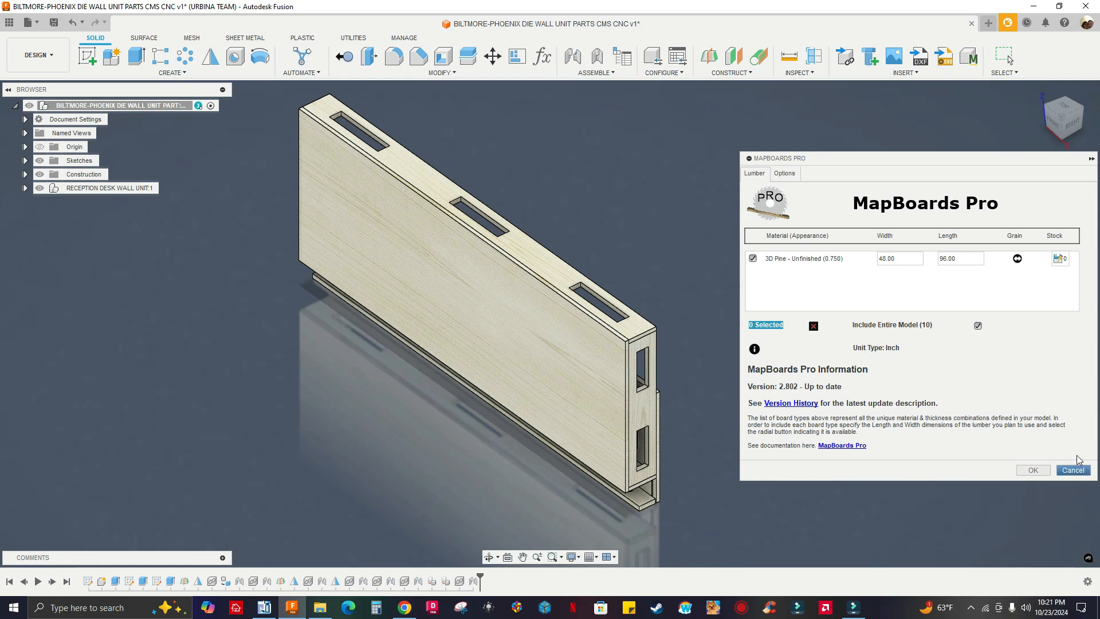
click(1067, 472)
Expand the RECEPTION DESK WALL UNIT component and examine the properties of its BOTTOM component, including the material name
click(24, 188)
right_click(92, 256)
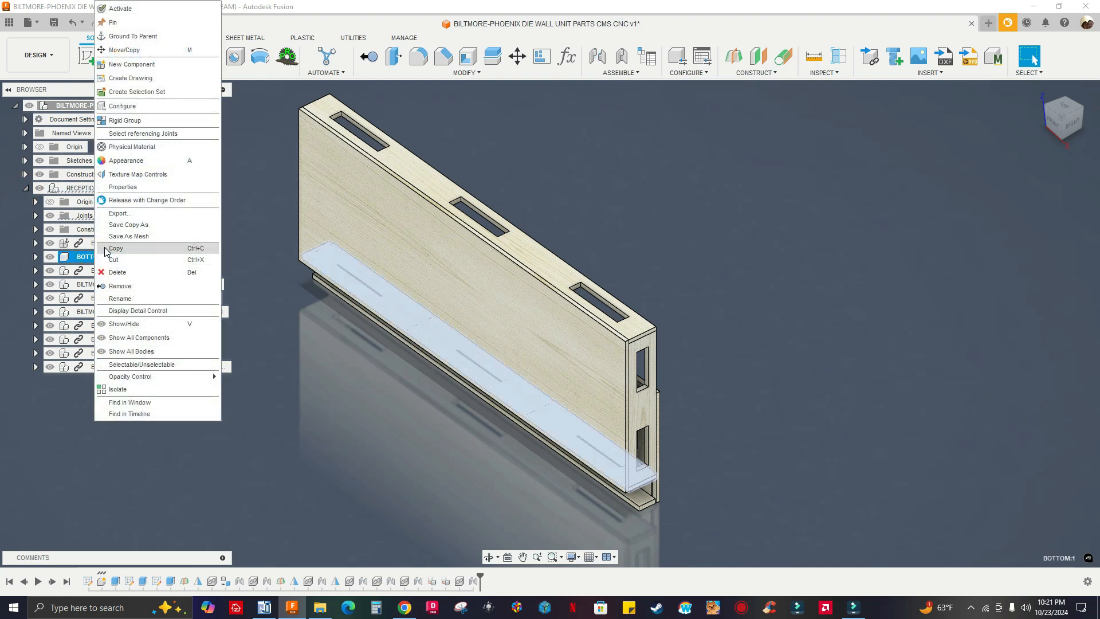
click(128, 187)
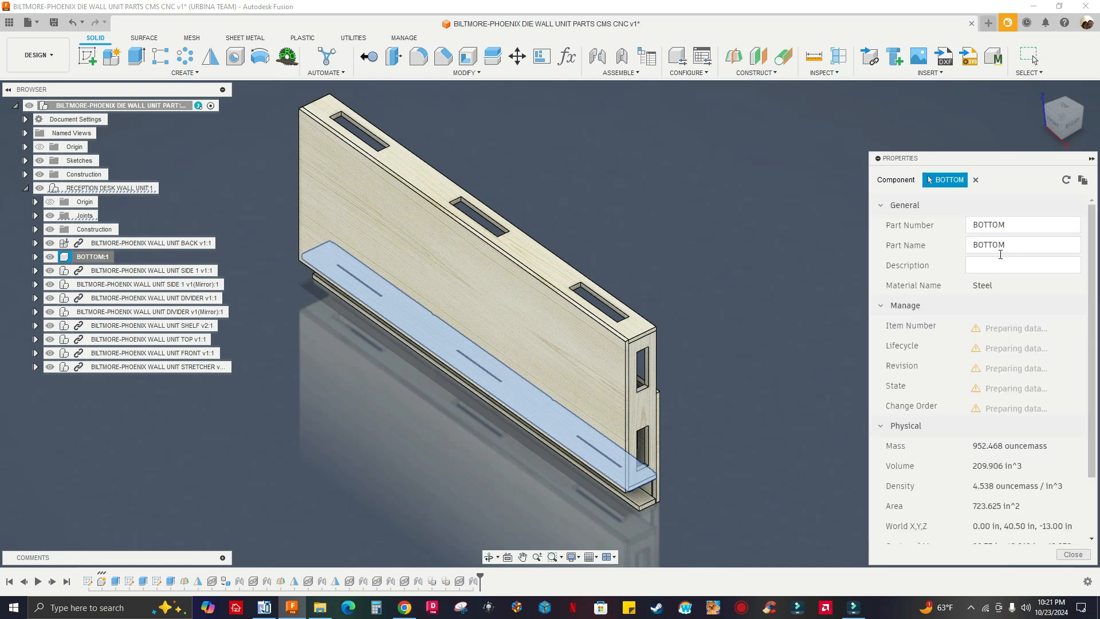
click(991, 288)
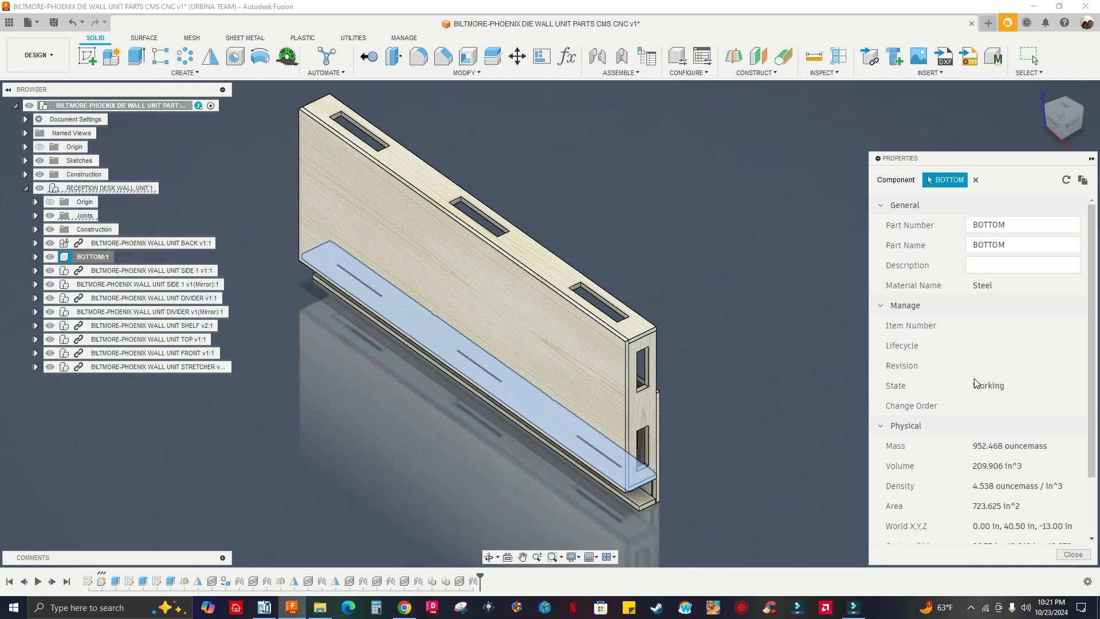
scroll(978, 384, down, 2)
scroll(985, 380, up, 2)
scroll(967, 254, down, 2)
scroll(967, 254, up, 2)
click(974, 283)
scroll(1033, 475, down, 2)
scroll(1034, 477, up, 2)
scroll(1036, 478, down, 2)
scroll(987, 406, up, 2)
Collapse the Manage section in the BOTTOM component's properties, check the material name, and close the properties
click(882, 307)
click(882, 307)
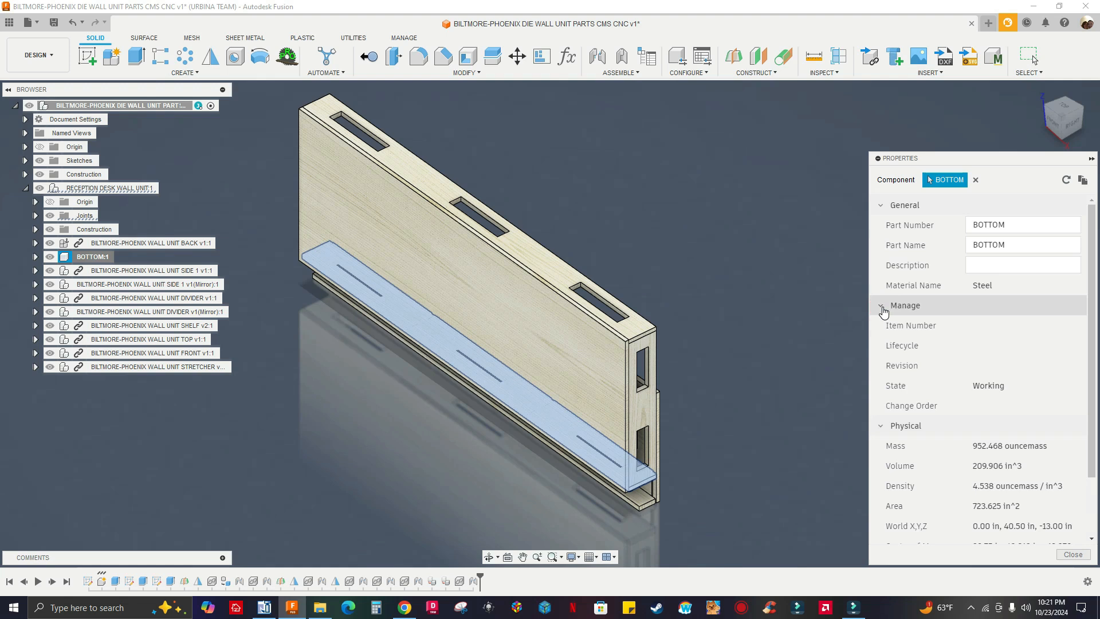
click(882, 307)
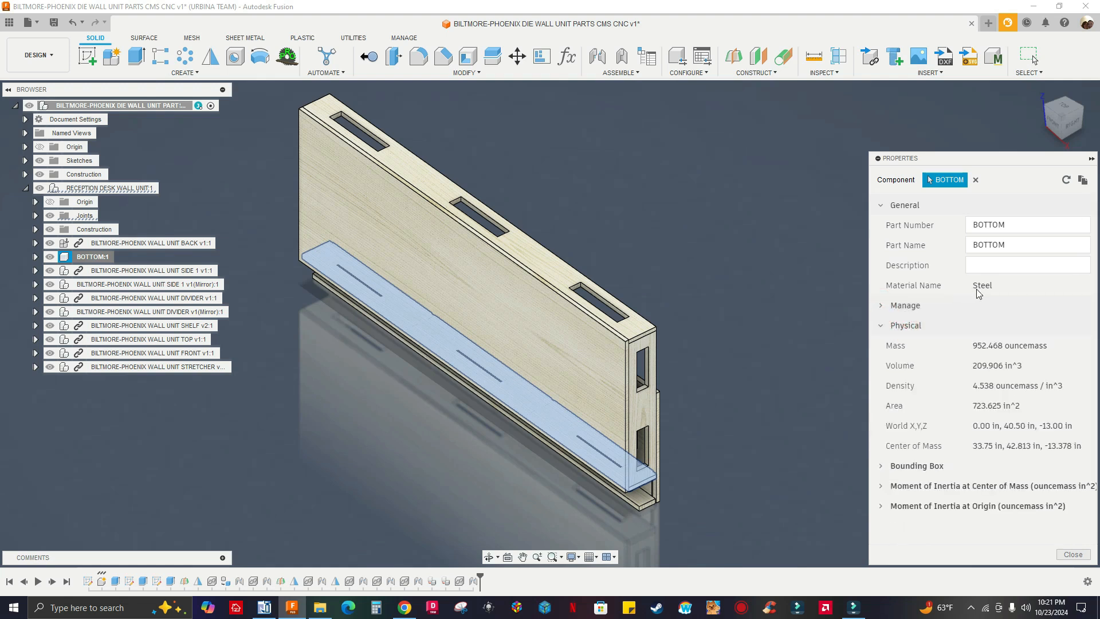
click(1073, 554)
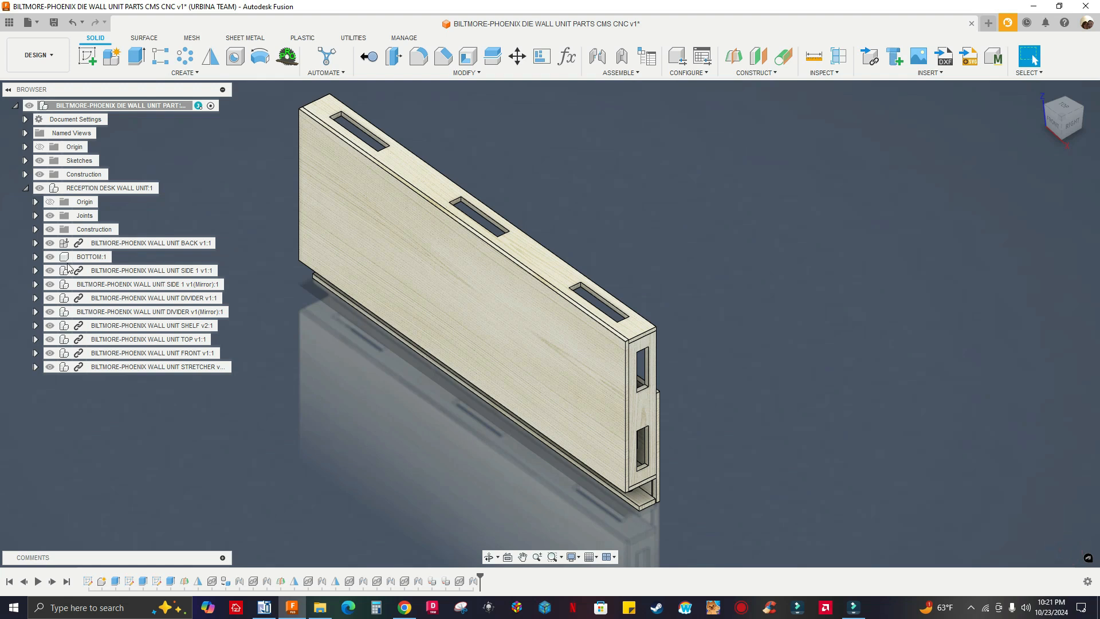
Check the Wood category of the Fusion Material Library for the BOTTOM component's physical material without assigning one
right_click(86, 257)
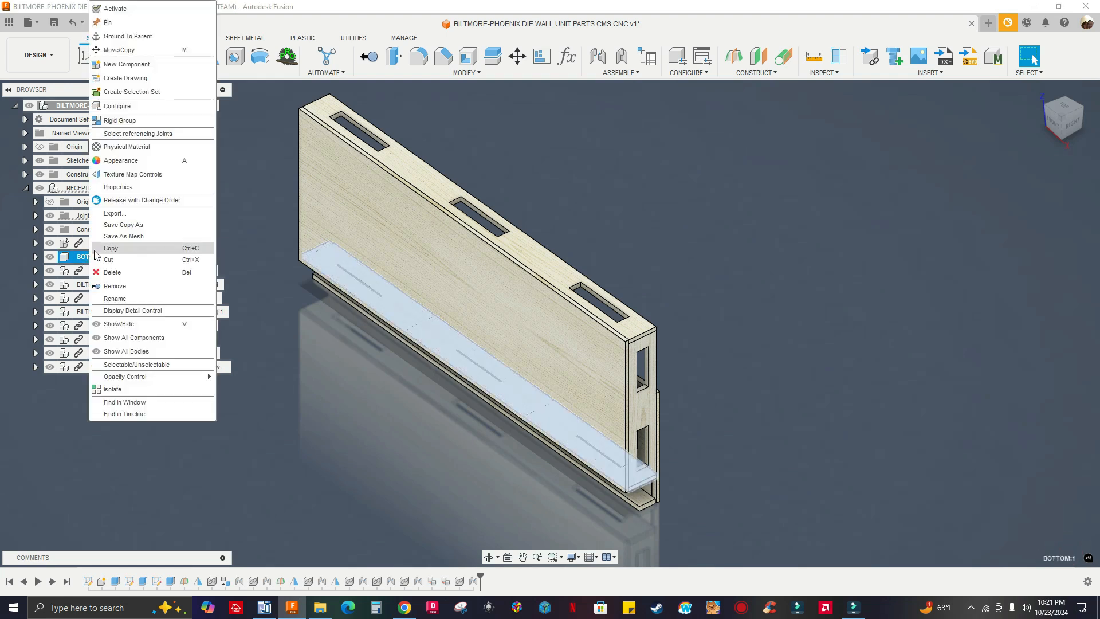
click(120, 148)
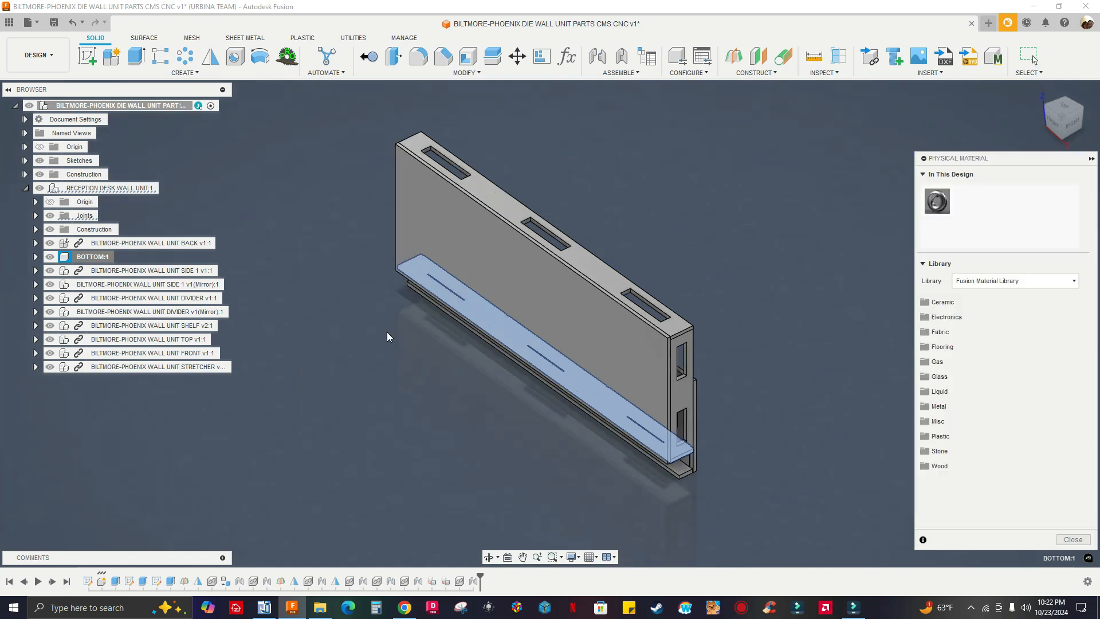
click(993, 465)
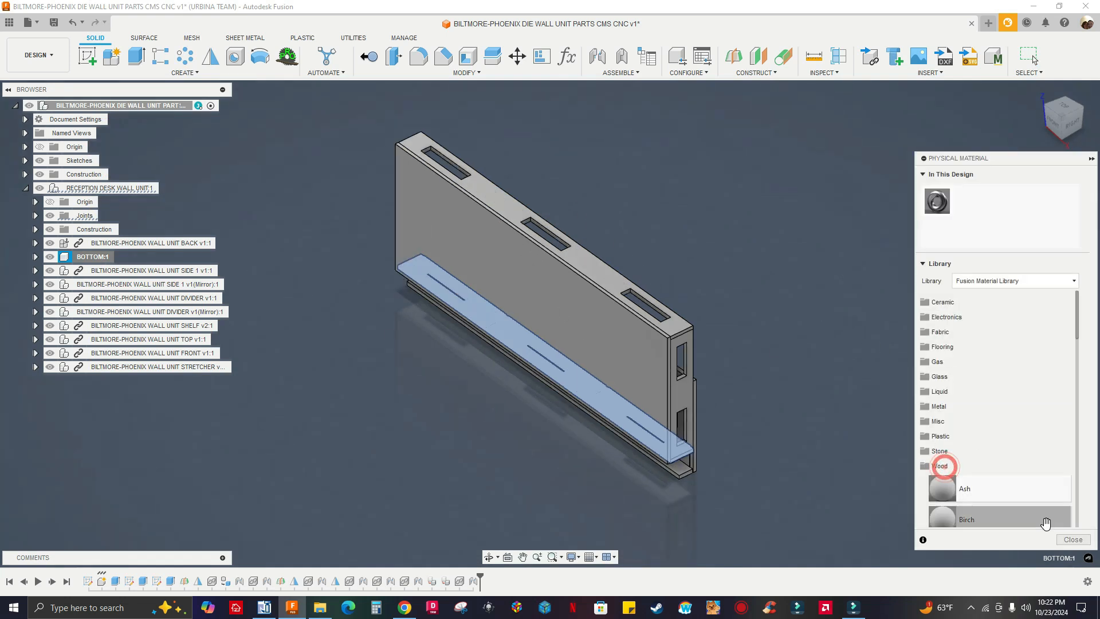
click(1071, 540)
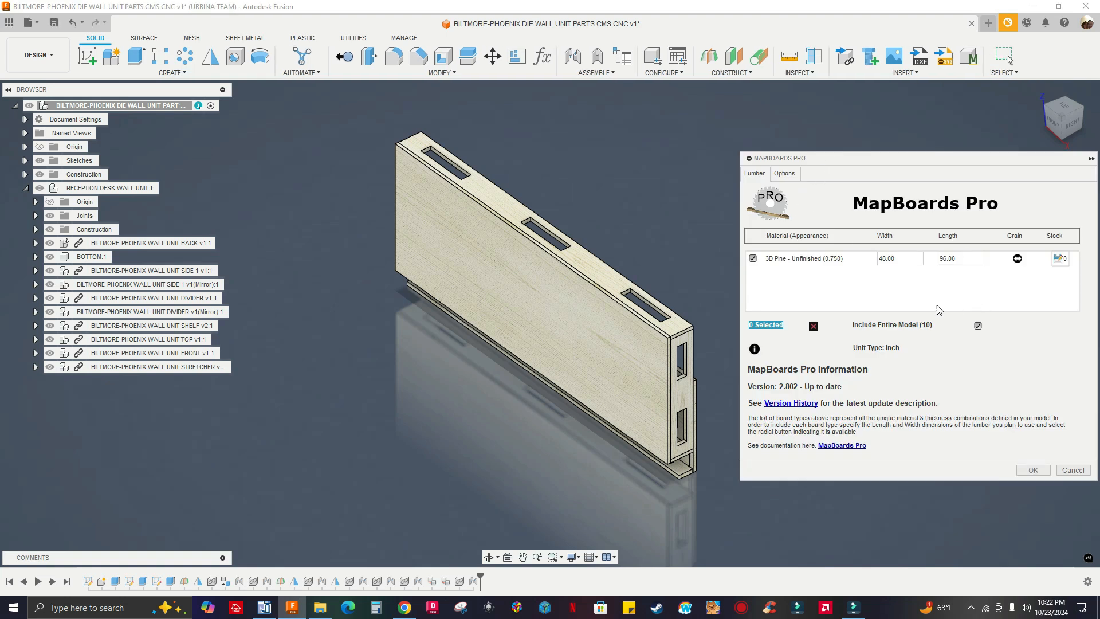
Review the Map Output Type choices in the MapBoards Pro options, keeping Component Bodies
click(786, 176)
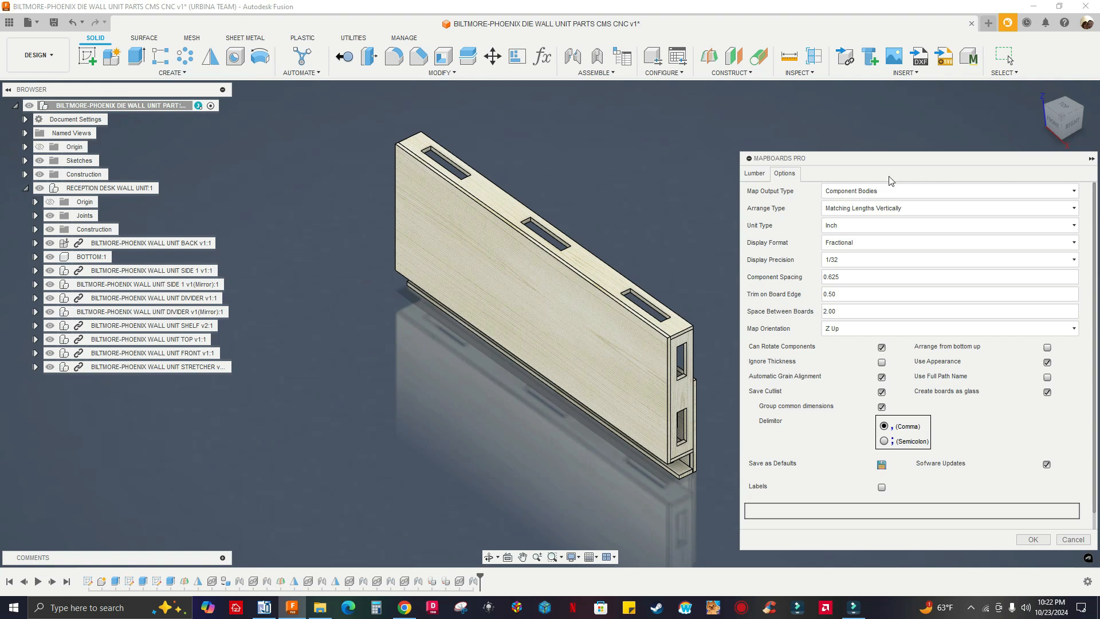
click(854, 191)
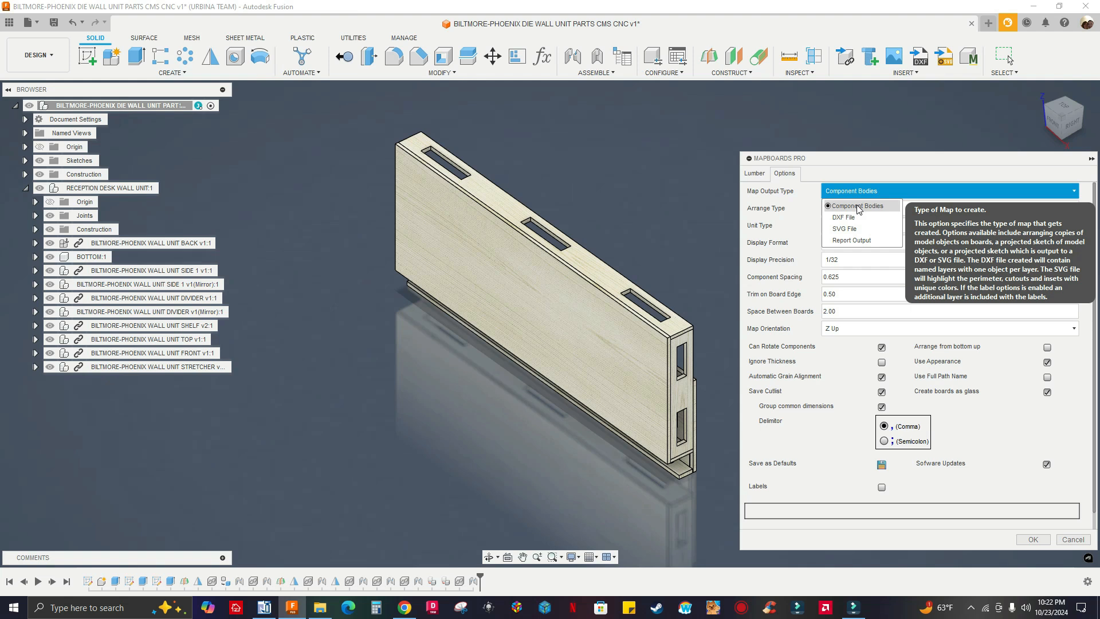
click(877, 169)
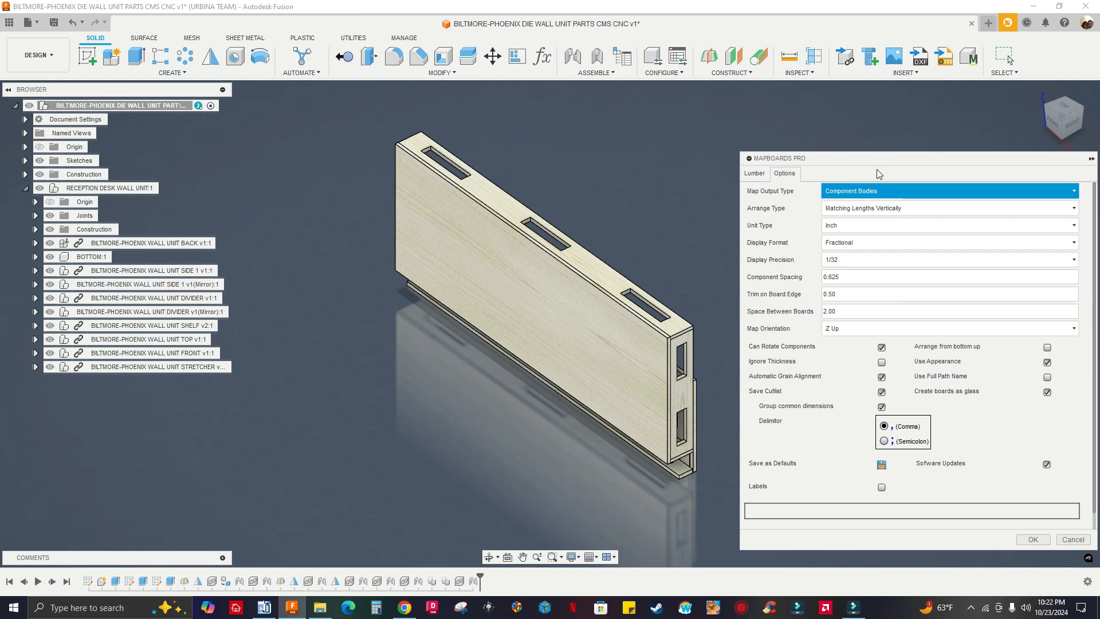
click(847, 195)
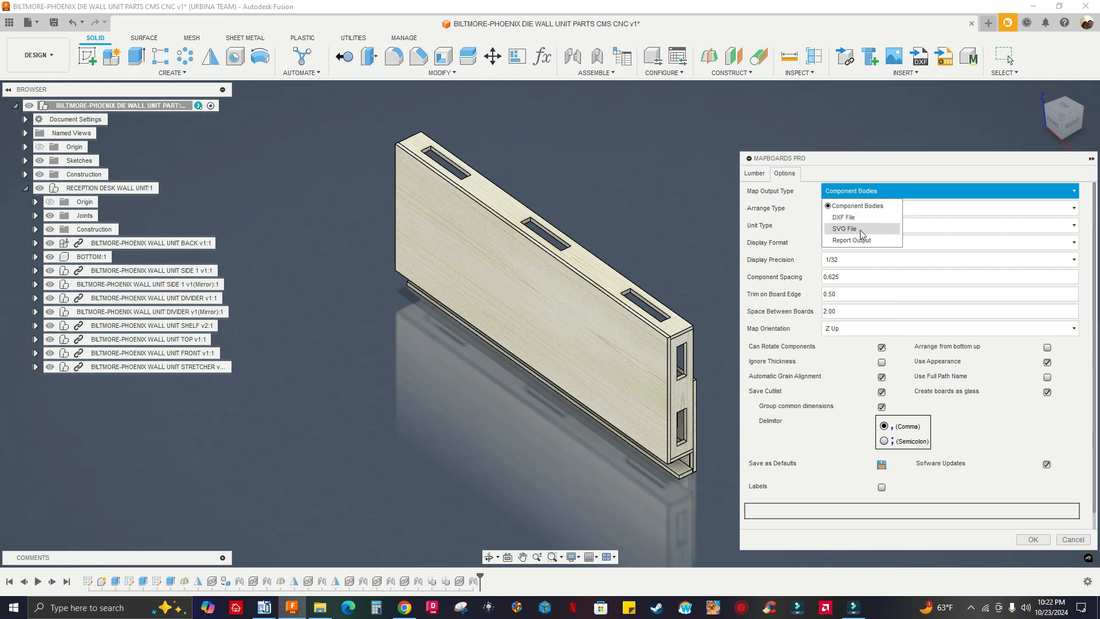
click(844, 175)
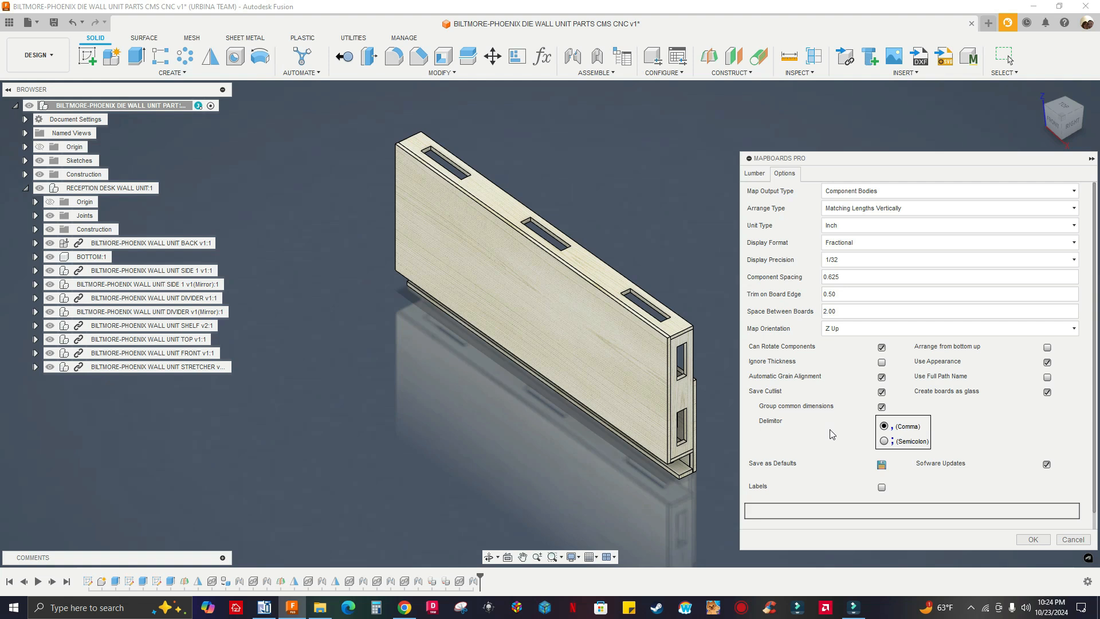
Map the entire model onto 48 by 96 inch pine boards and save the cutlist CSV to the Desktop, replacing the existing file
click(755, 174)
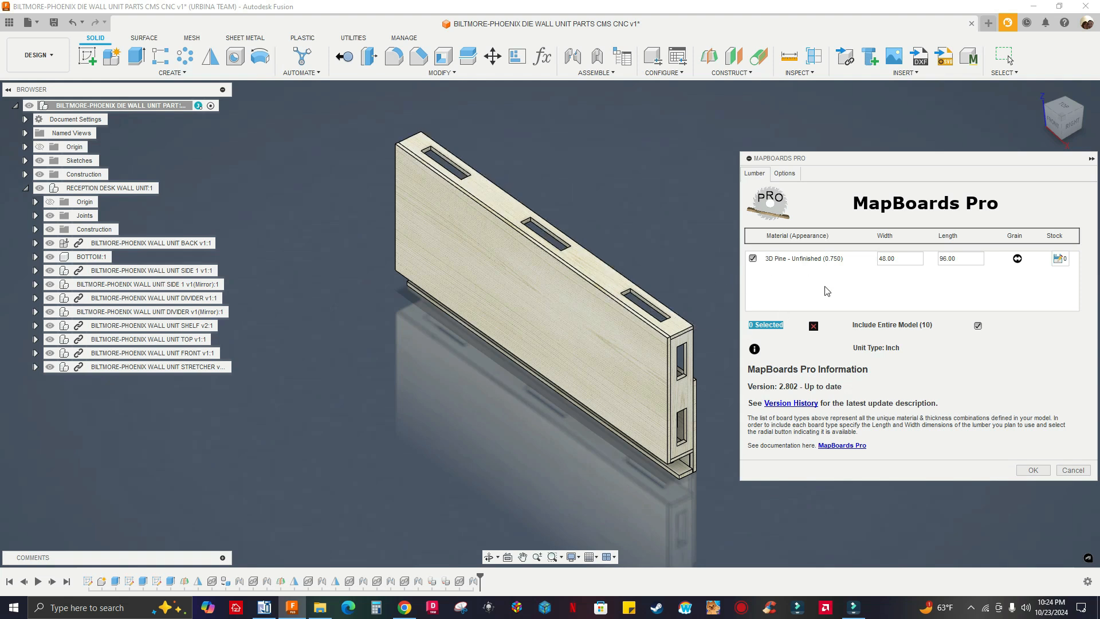
click(1033, 470)
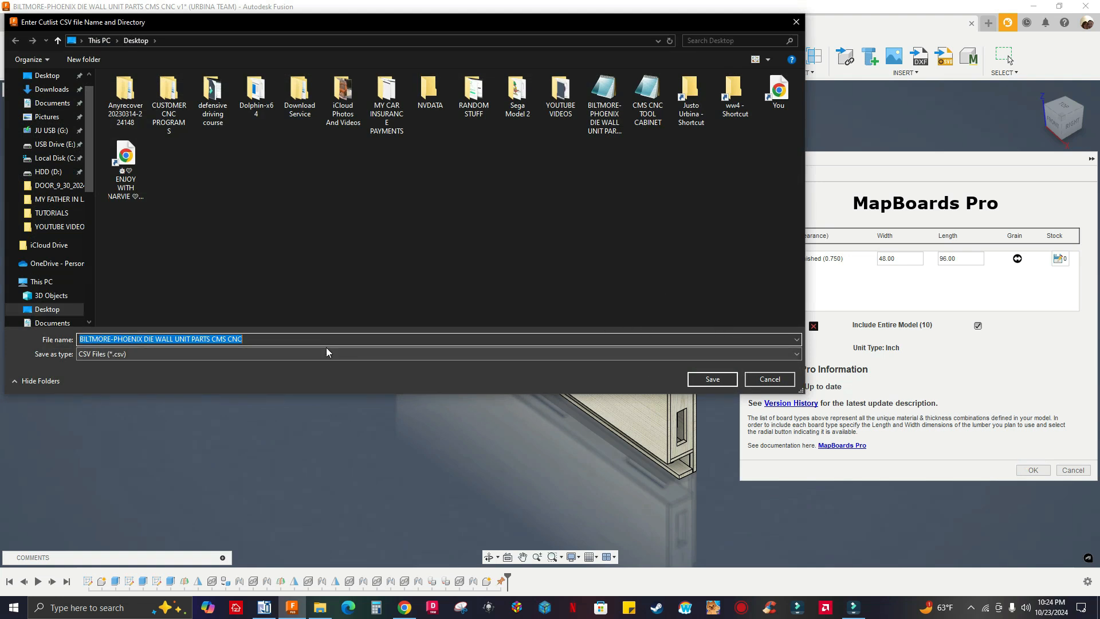
click(159, 355)
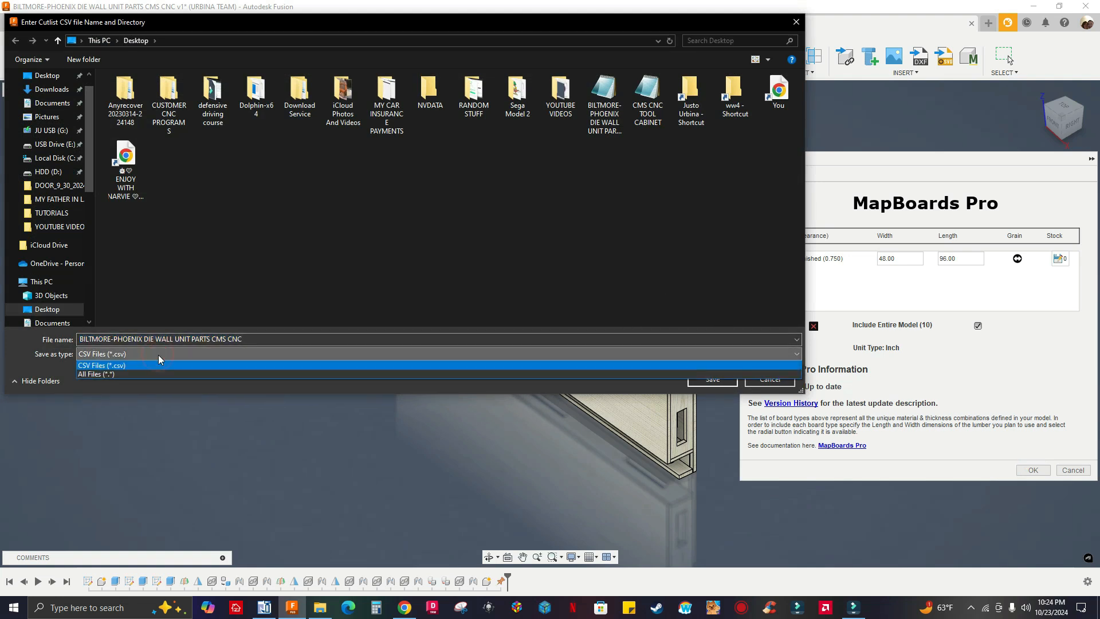
click(310, 294)
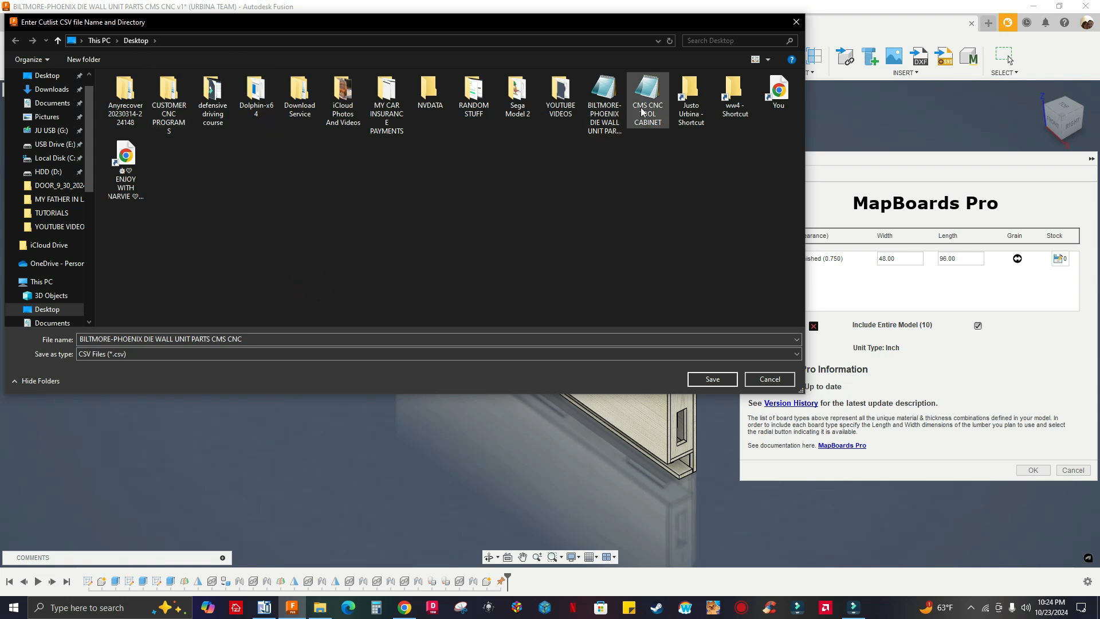
click(712, 380)
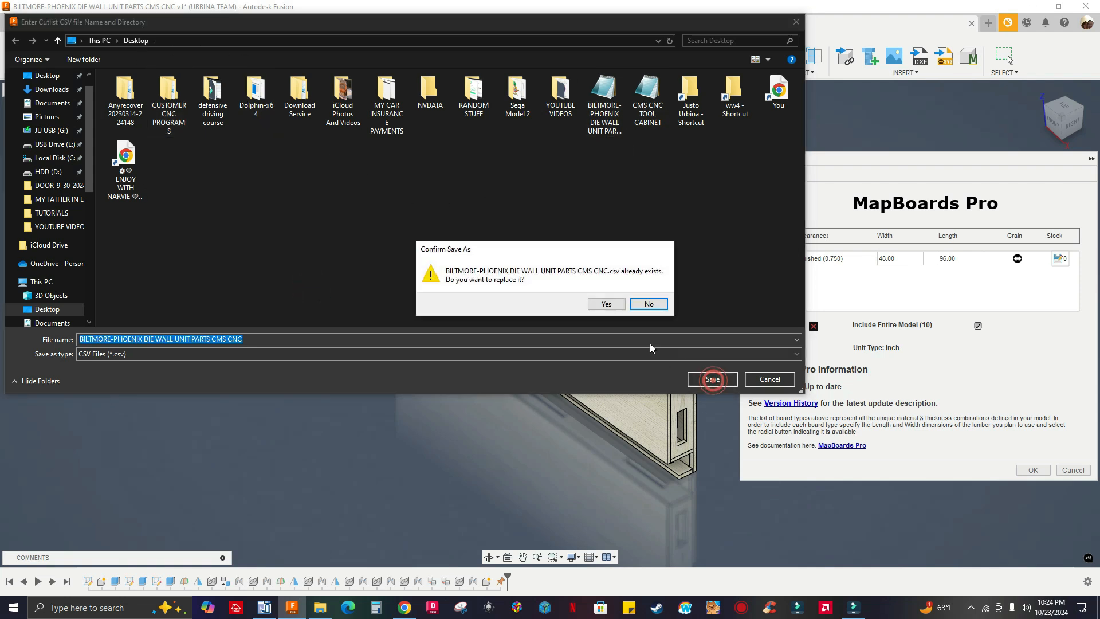
click(608, 308)
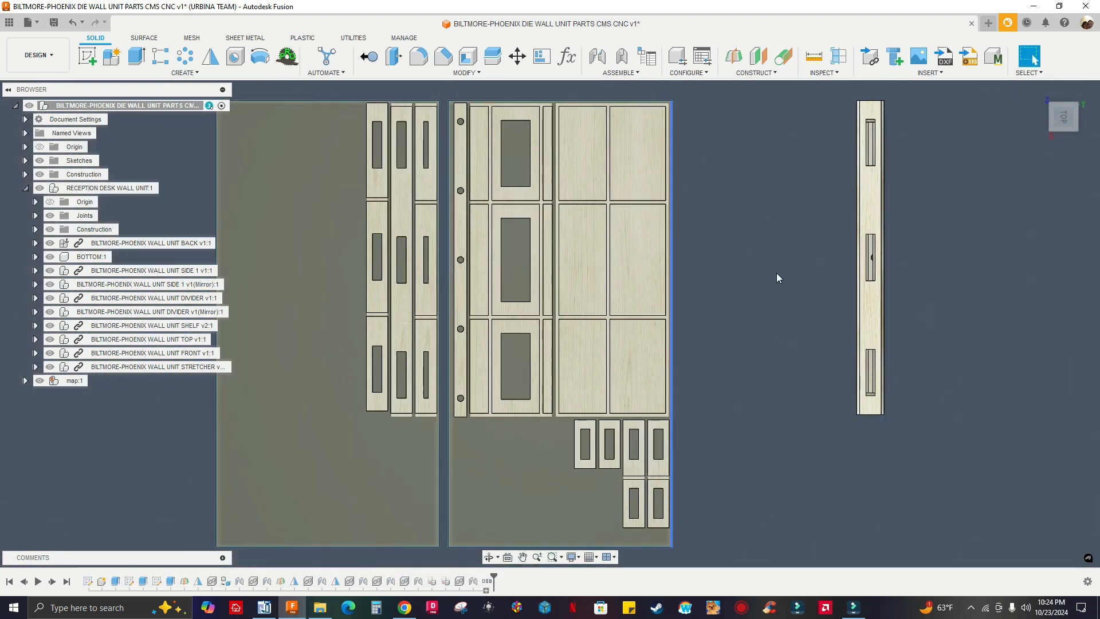
Rotate the top view so the boards lie horizontally and inspect the arrangement of the nested parts
click(1078, 92)
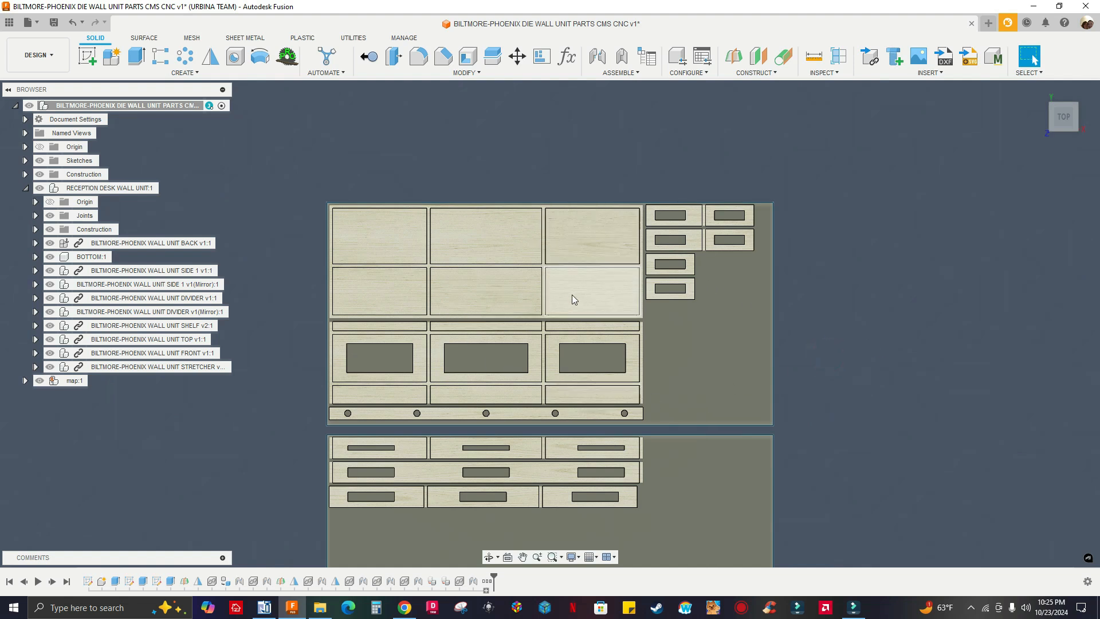
scroll(576, 303, up, 2)
scroll(554, 309, down, 2)
scroll(548, 333, up, 3)
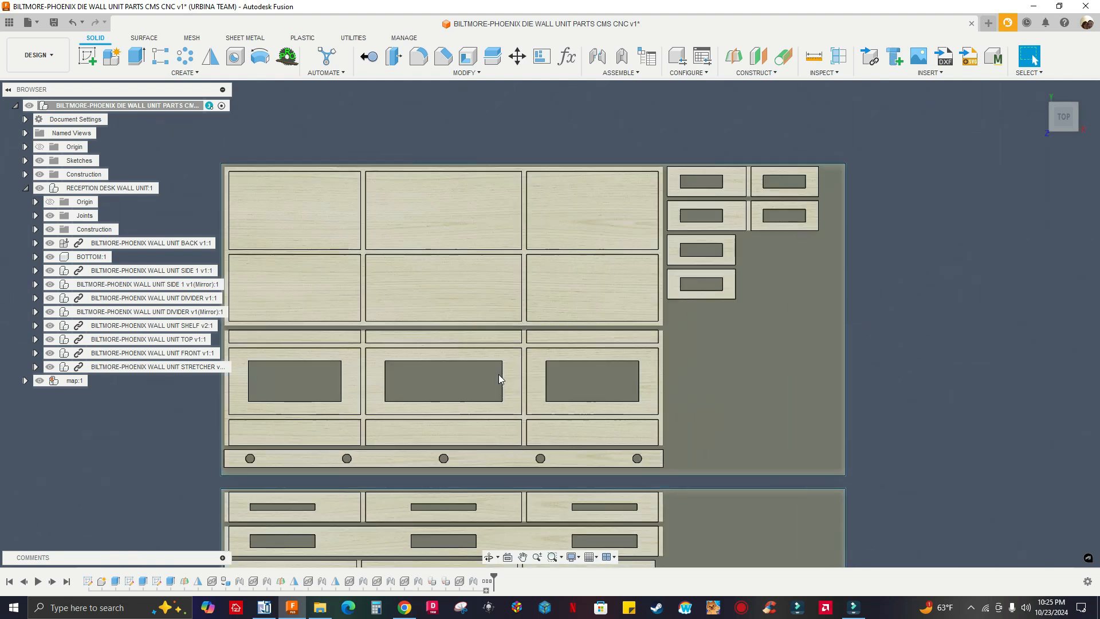
middle_drag(554, 351, 615, 332)
scroll(617, 330, down, 3)
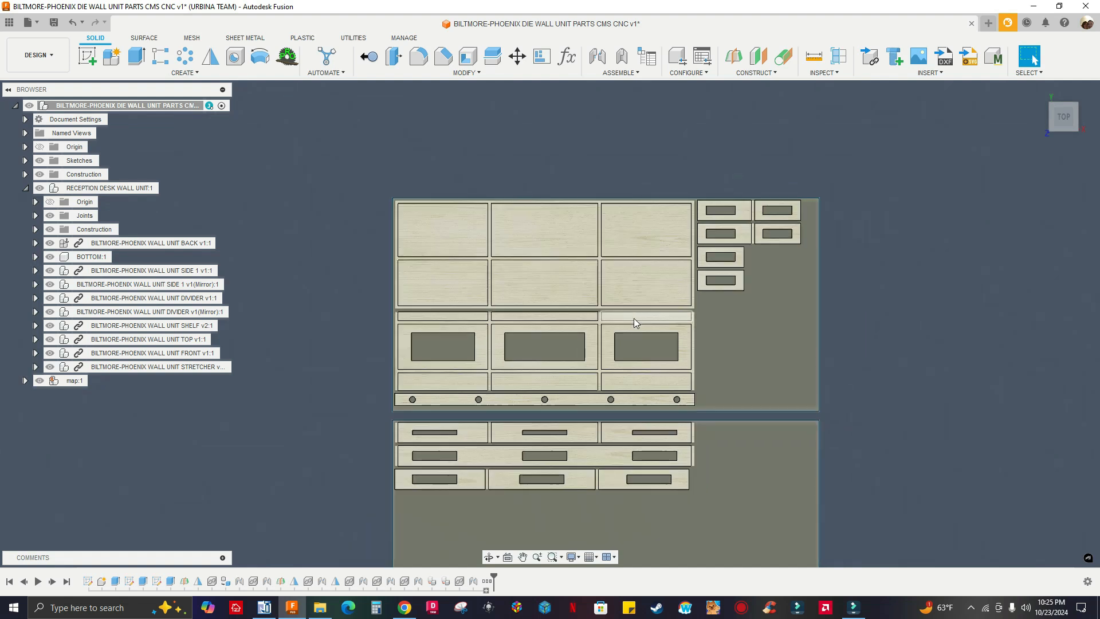
scroll(613, 352, up, 2)
scroll(613, 352, up, 2)
middle_drag(666, 303, 626, 328)
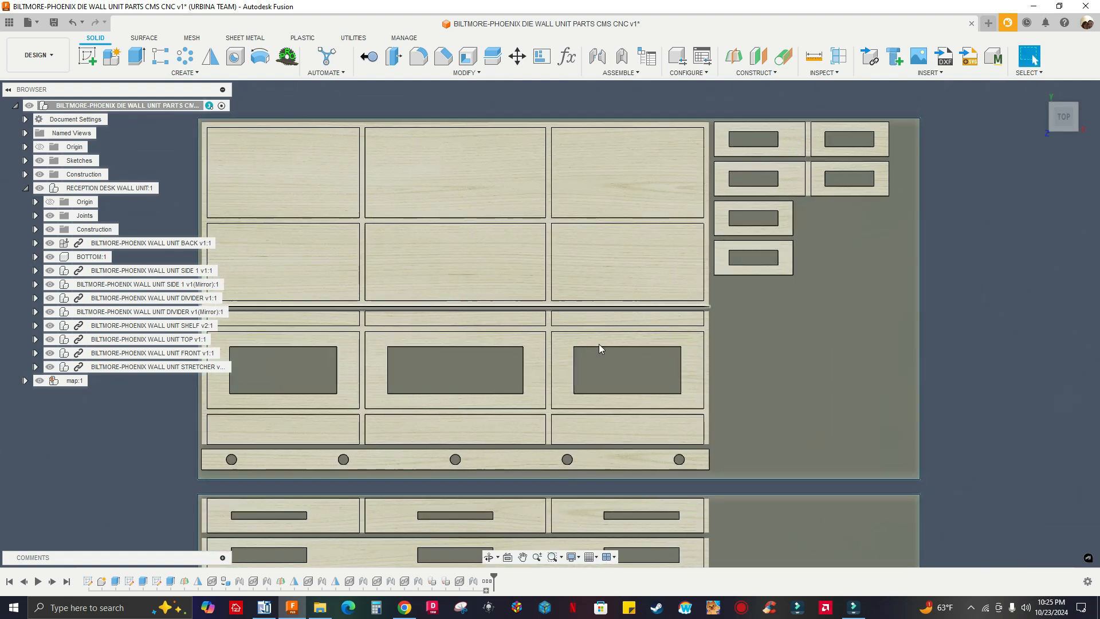
Try repositioning the large upper panel on the first board, and undo the moves
drag(671, 252, 628, 307)
mouse_move(595, 255)
mouse_down()
mouse_move(624, 221)
mouse_move(660, 209)
mouse_move(640, 214)
mouse_up()
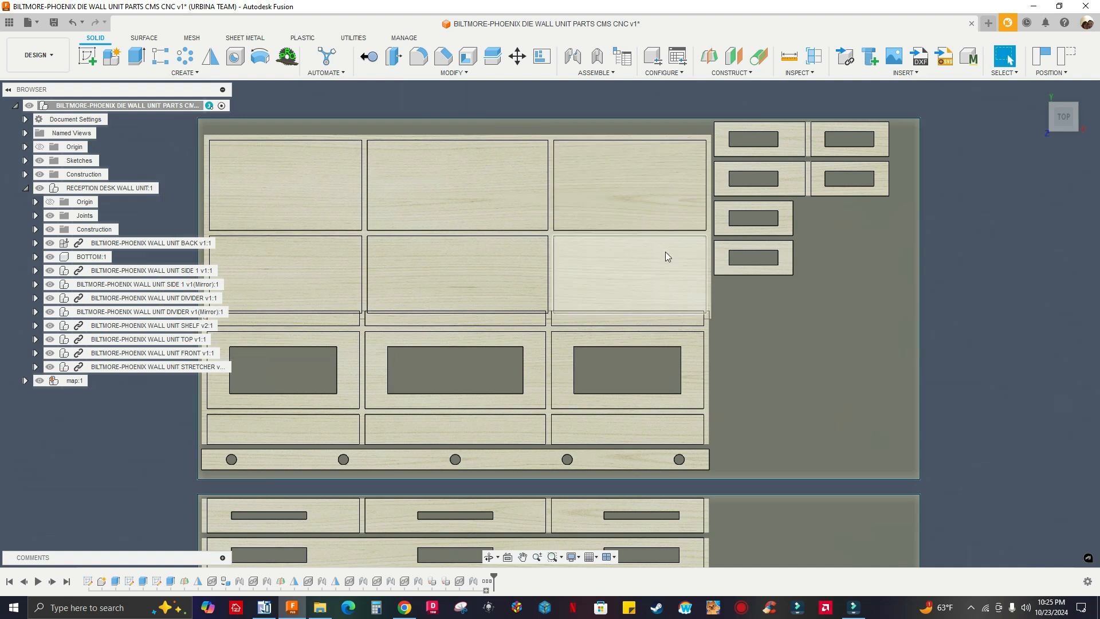
key(ctrl+z)
key(ctrl+z)
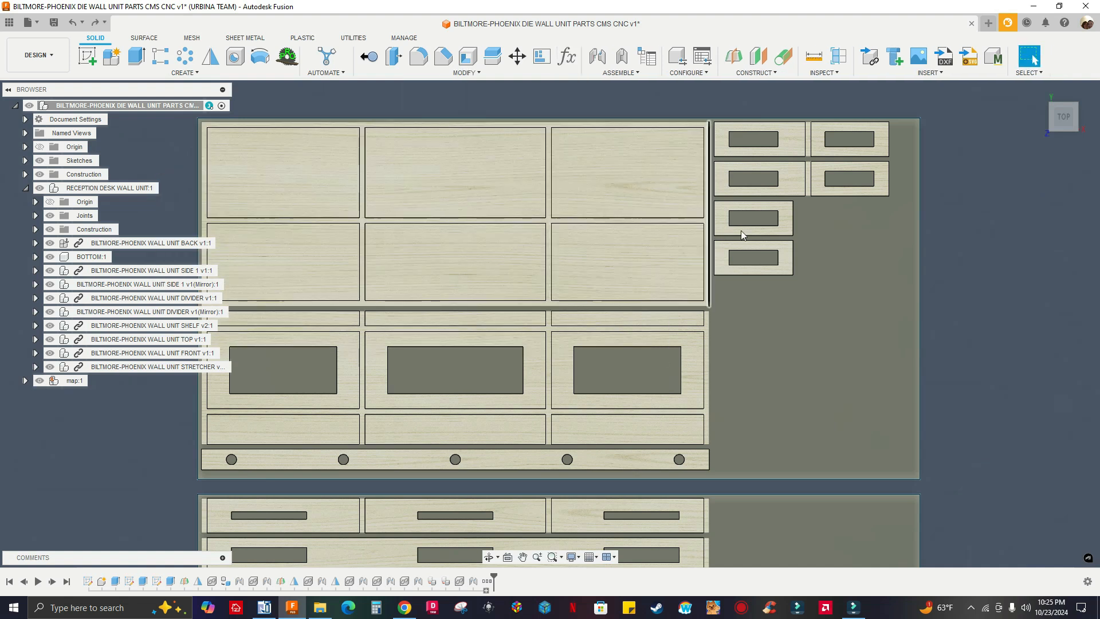
Examine both nested boards and expand the map component to list its contents
scroll(658, 369, down, 5)
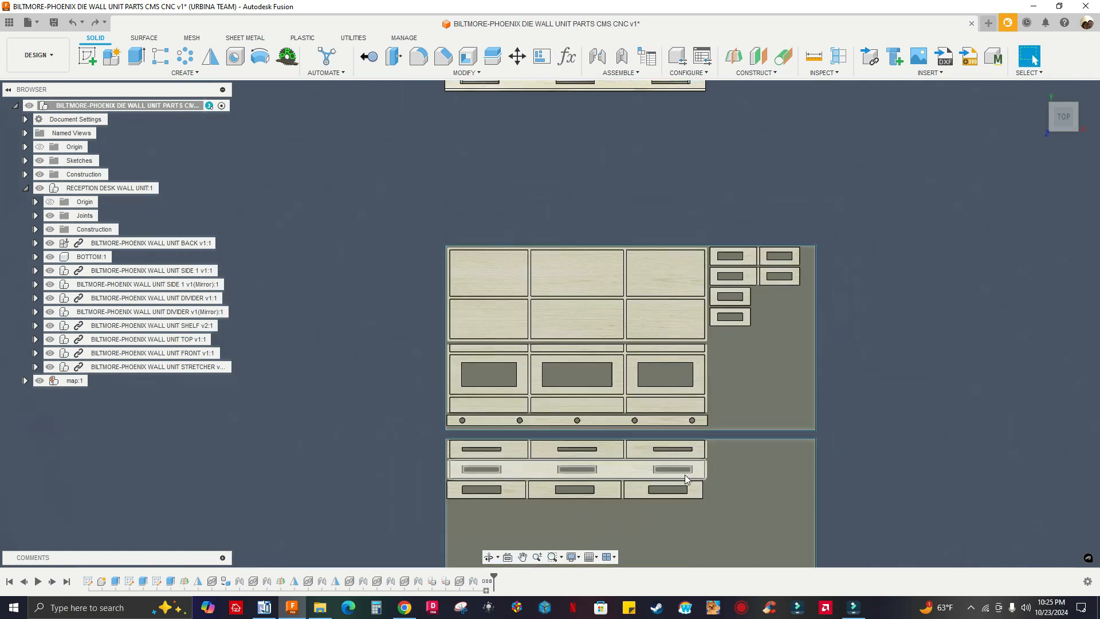
scroll(578, 408, up, 2)
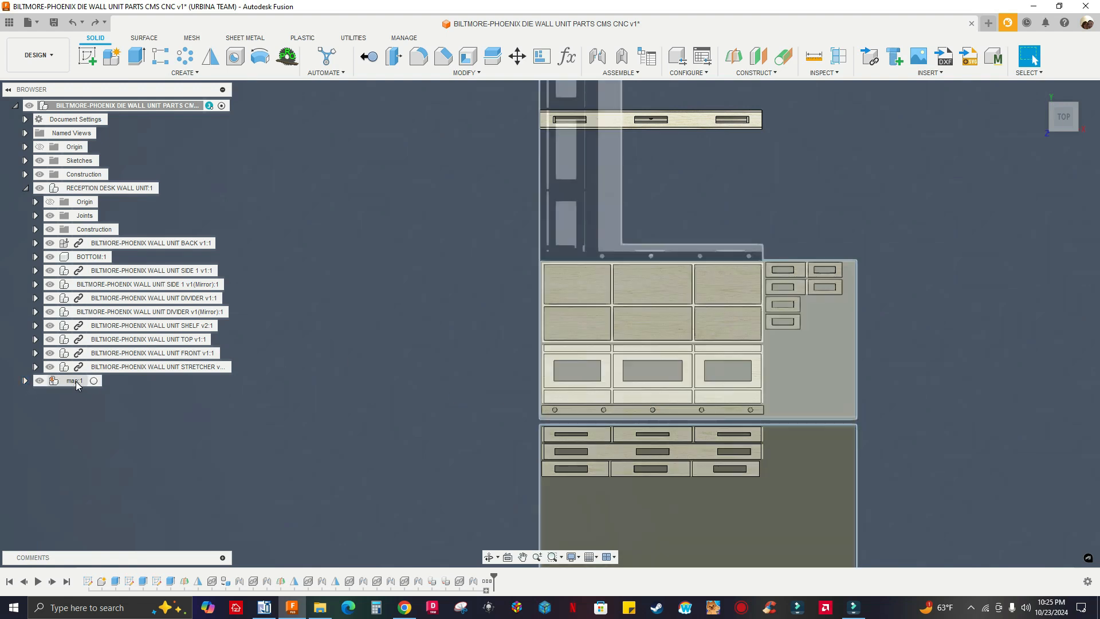
click(26, 380)
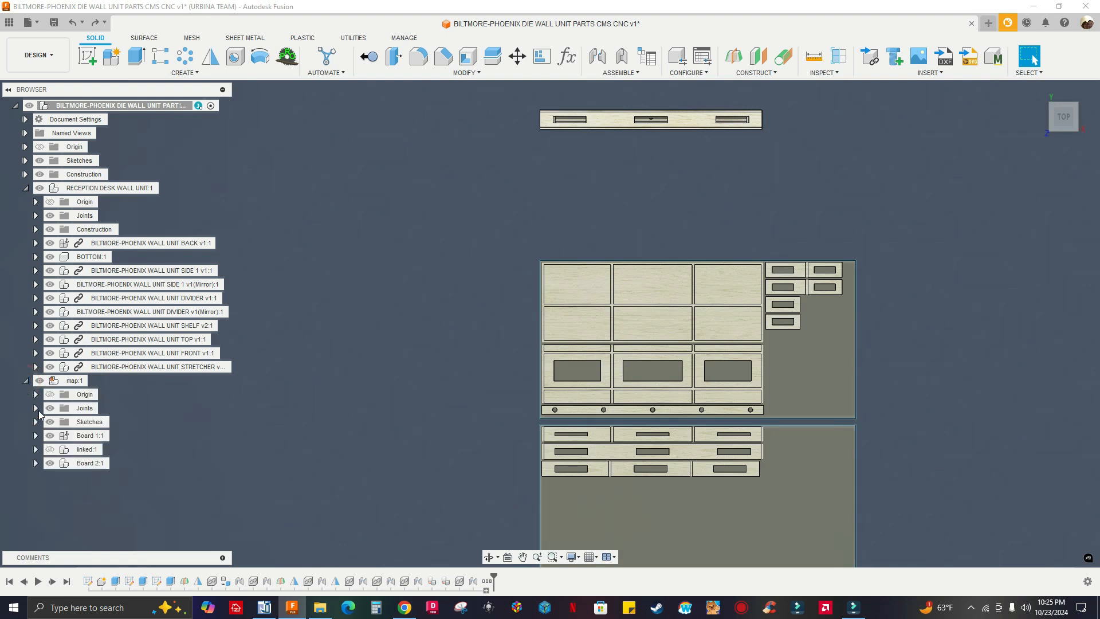
Examine the map component's joints, toggle each board's visibility, and list the parts inside its linked subcomponent
click(35, 408)
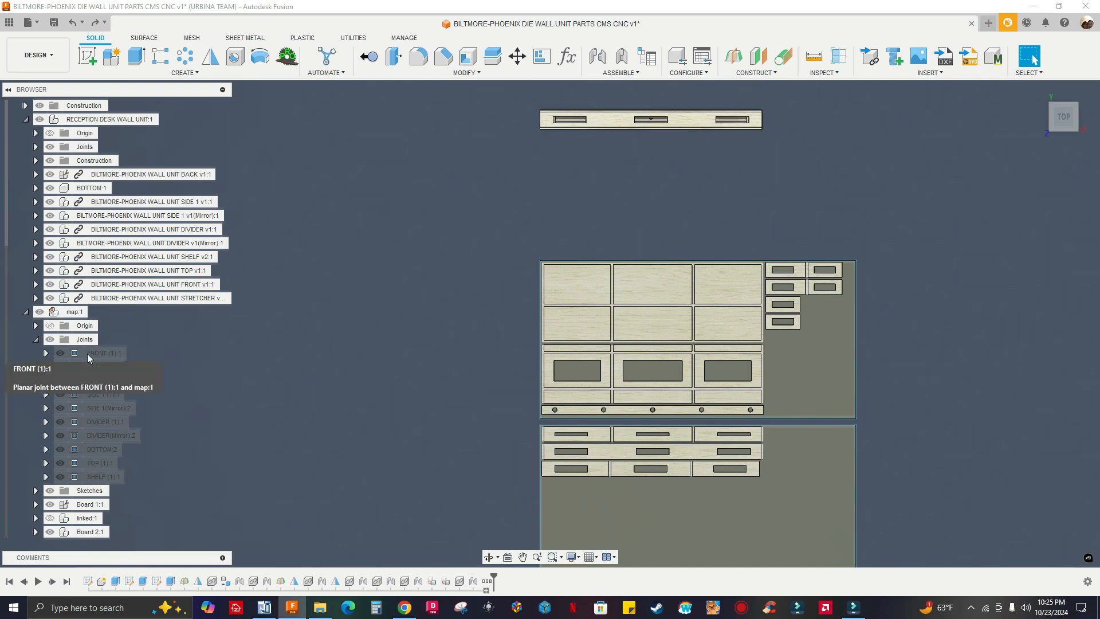
click(37, 340)
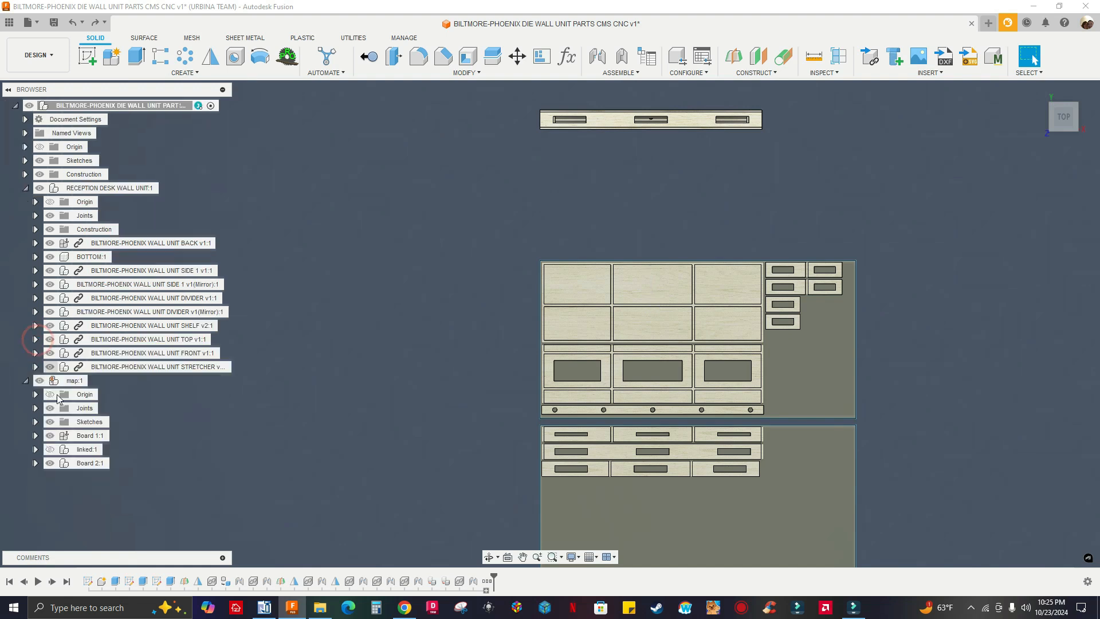
click(50, 435)
click(50, 436)
click(50, 463)
click(50, 463)
click(35, 449)
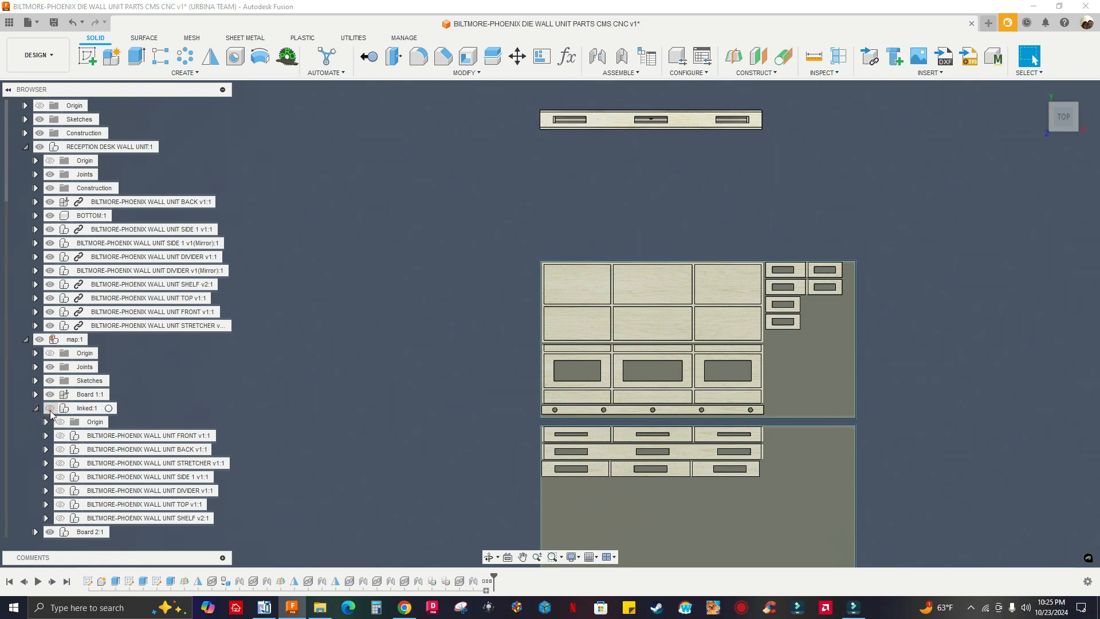
click(36, 408)
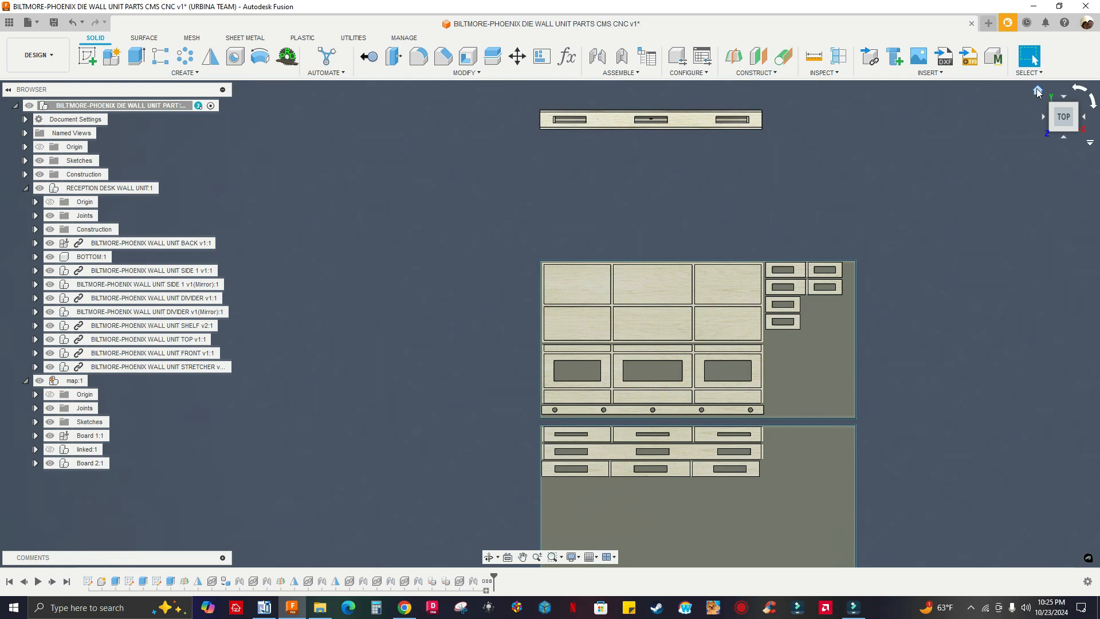
View the nested boards beside the assembled unit from the home and top views, and collapse the RECEPTION DESK WALL UNIT component
click(1034, 97)
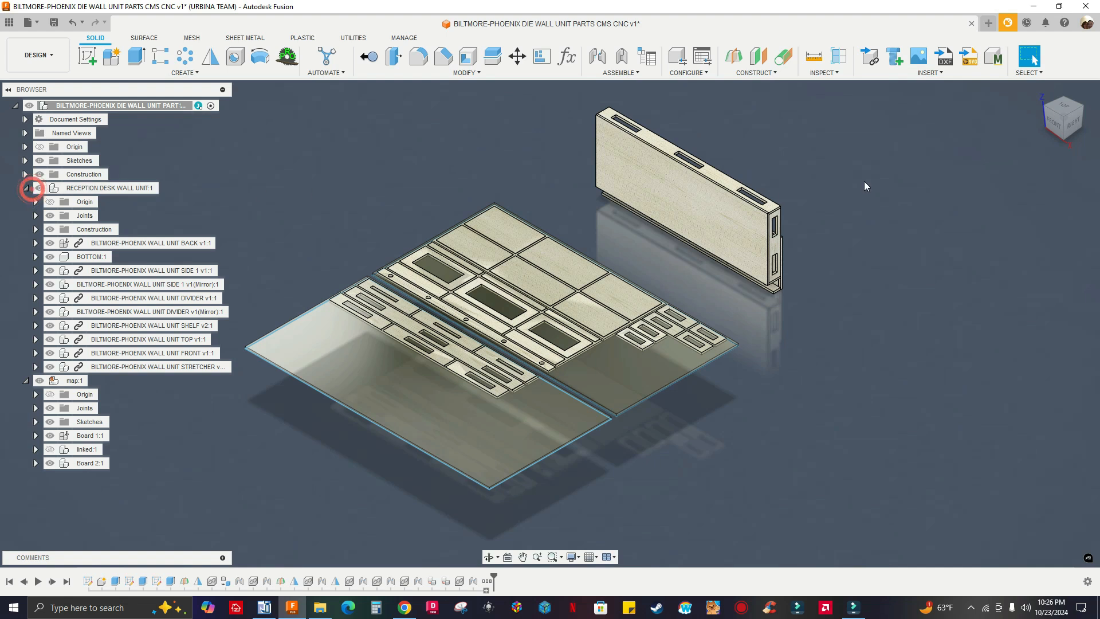
click(1063, 107)
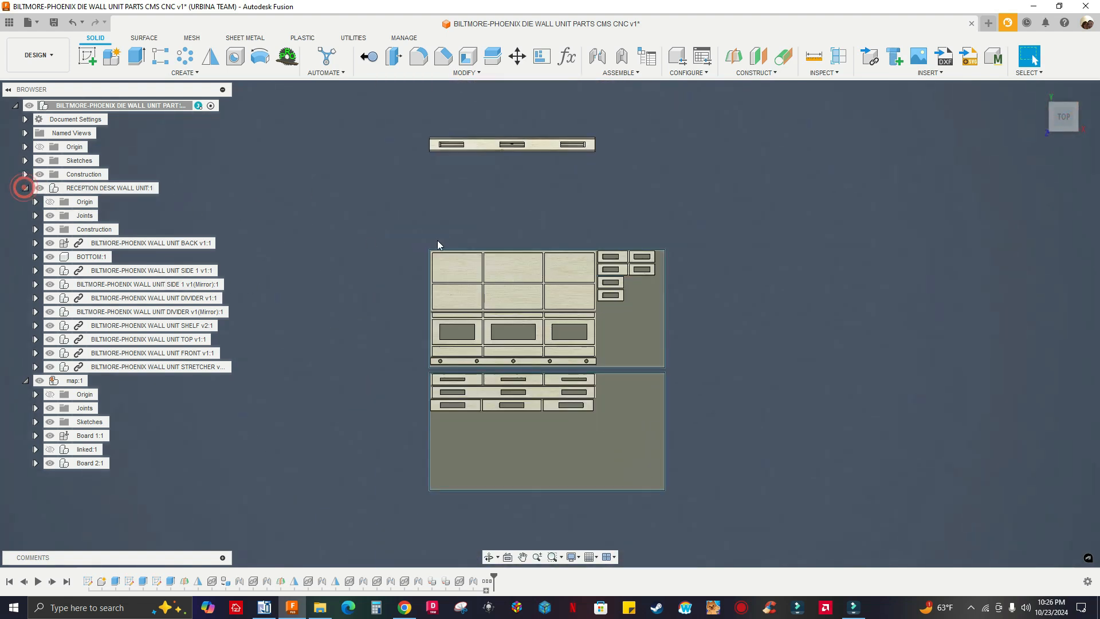
click(25, 188)
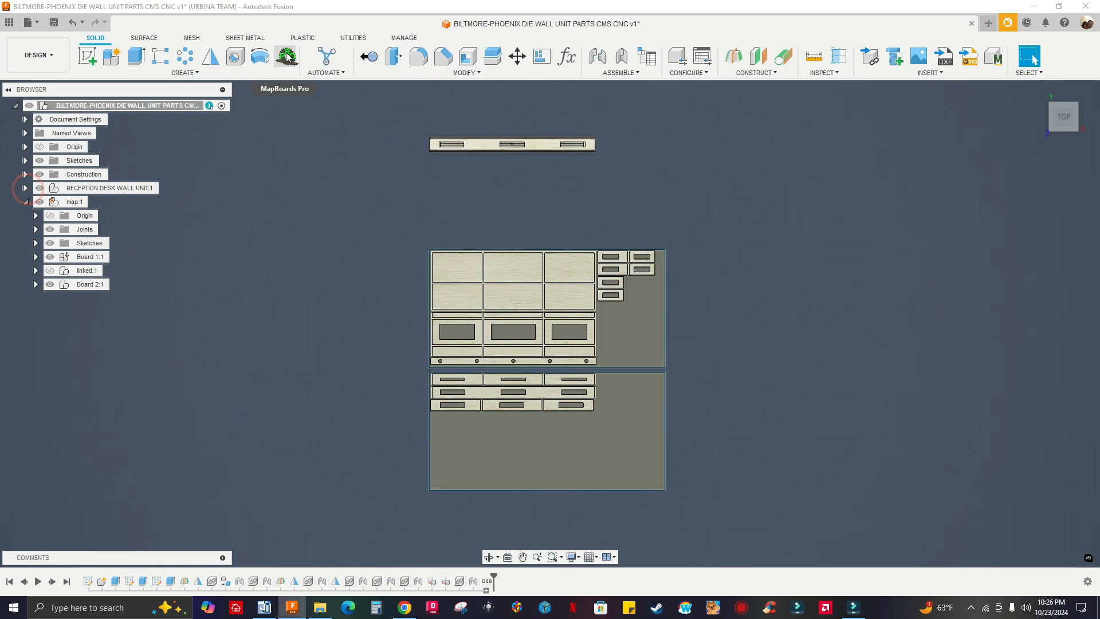
Start MapBoards Pro again, enable Labels in its options, and choose Arial Black as the label font
click(286, 56)
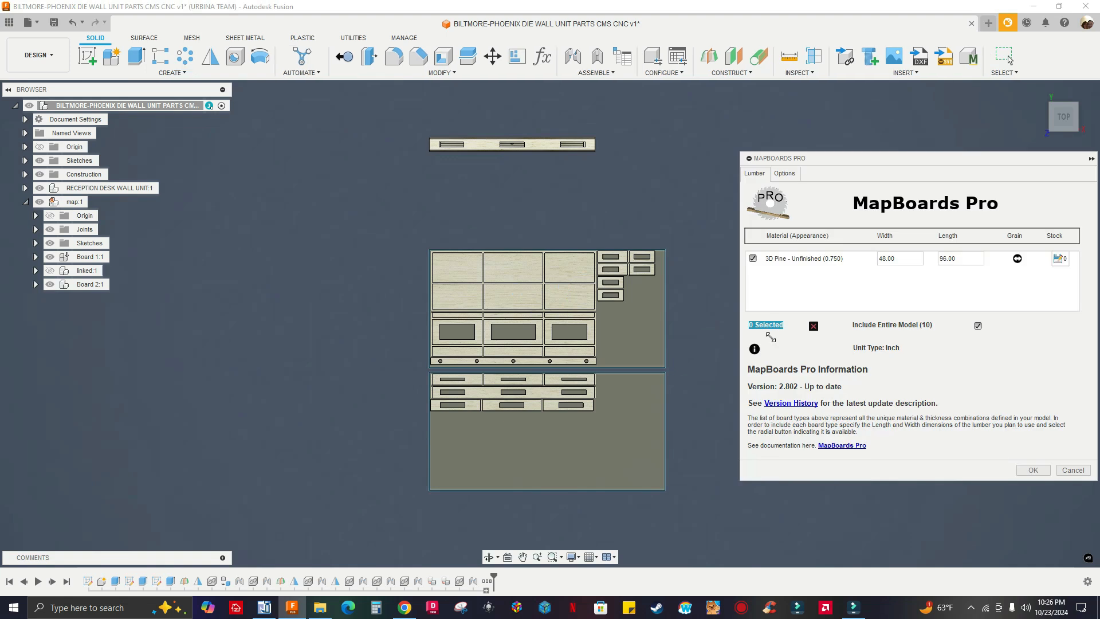
click(785, 173)
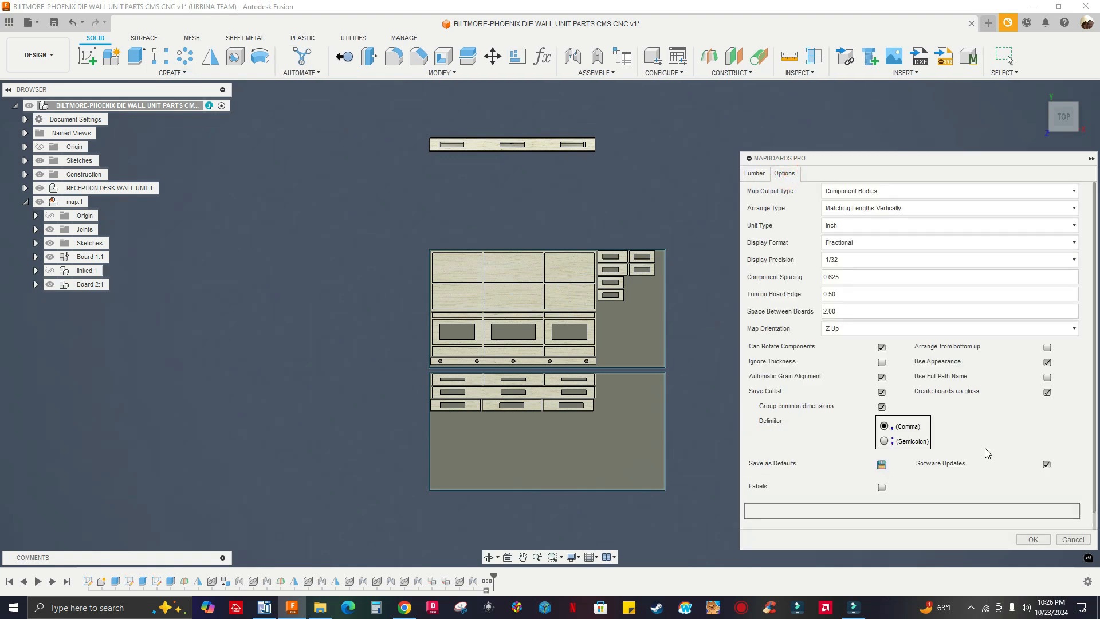
click(881, 487)
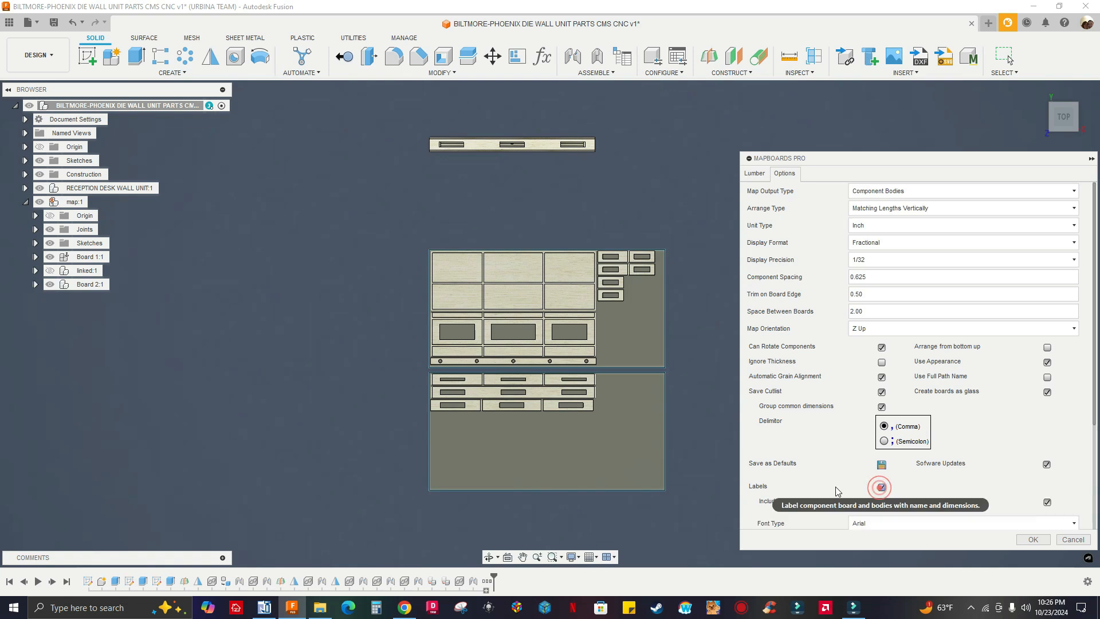
scroll(887, 424, down, 4)
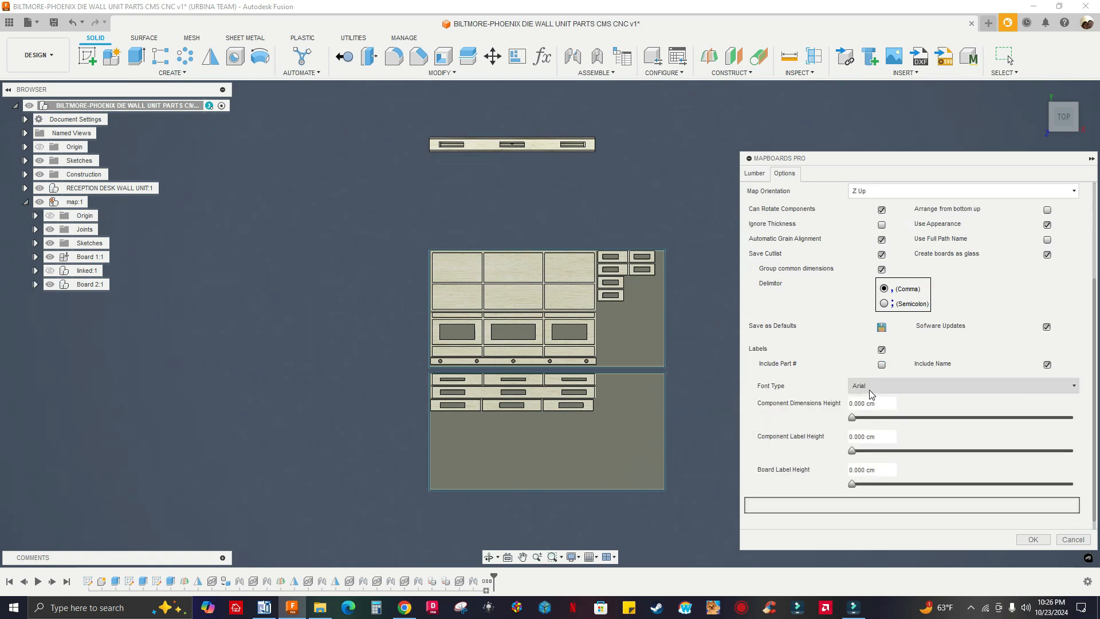
click(870, 394)
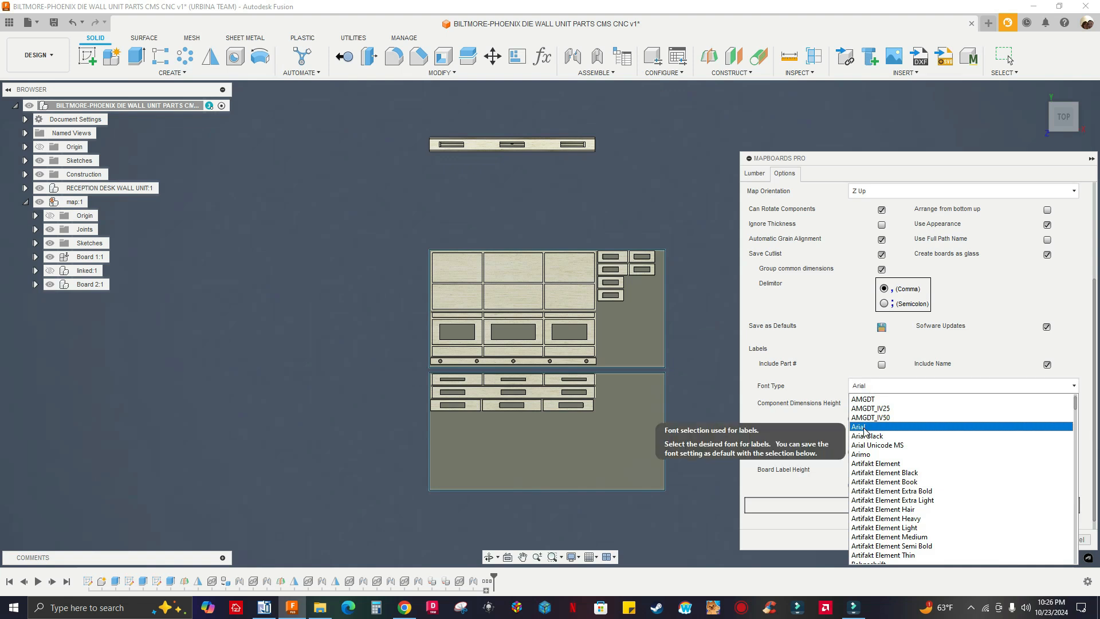
scroll(866, 433, down, 2)
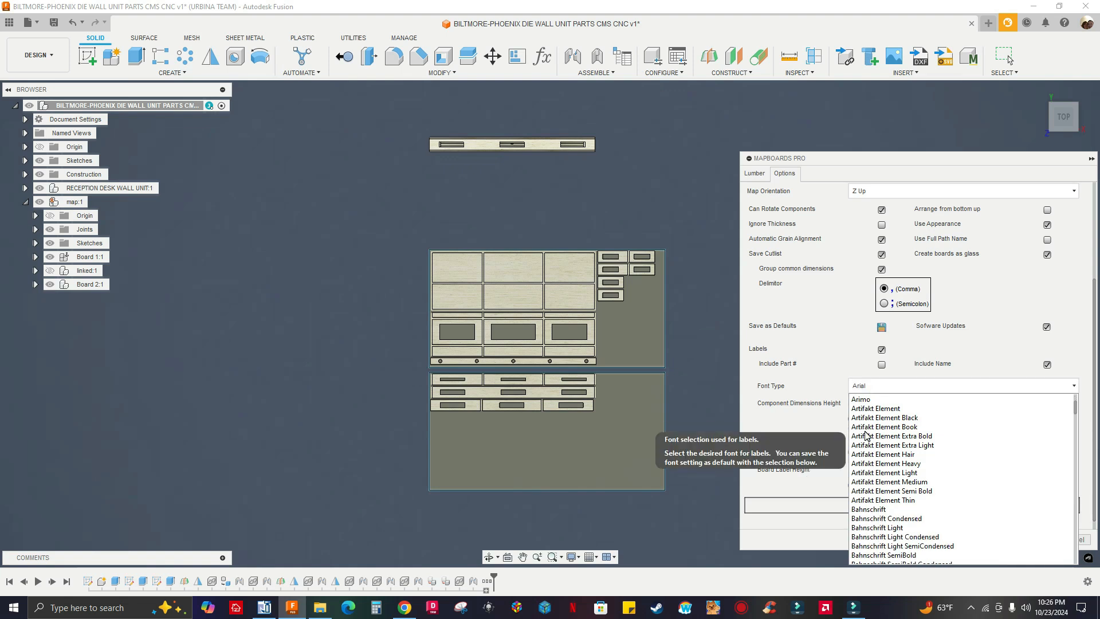
scroll(865, 436, up, 1)
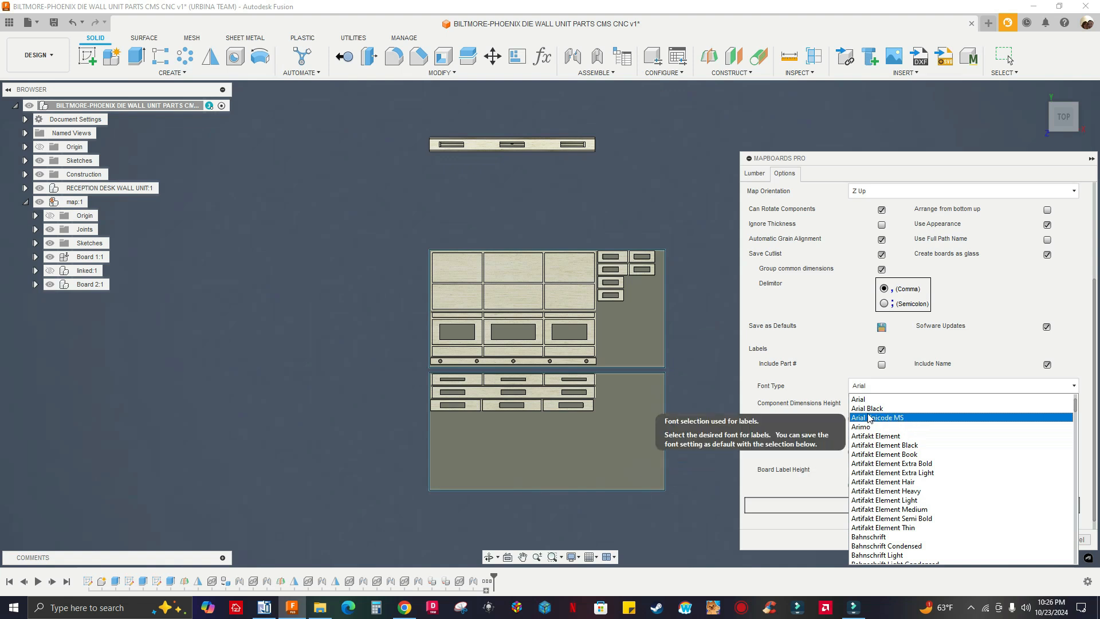
click(867, 409)
Set the component dimensions height to about 2.5 cm, component label height to 2.53 cm and board label height to 2.42 cm, including part numbers
drag(853, 418, 964, 419)
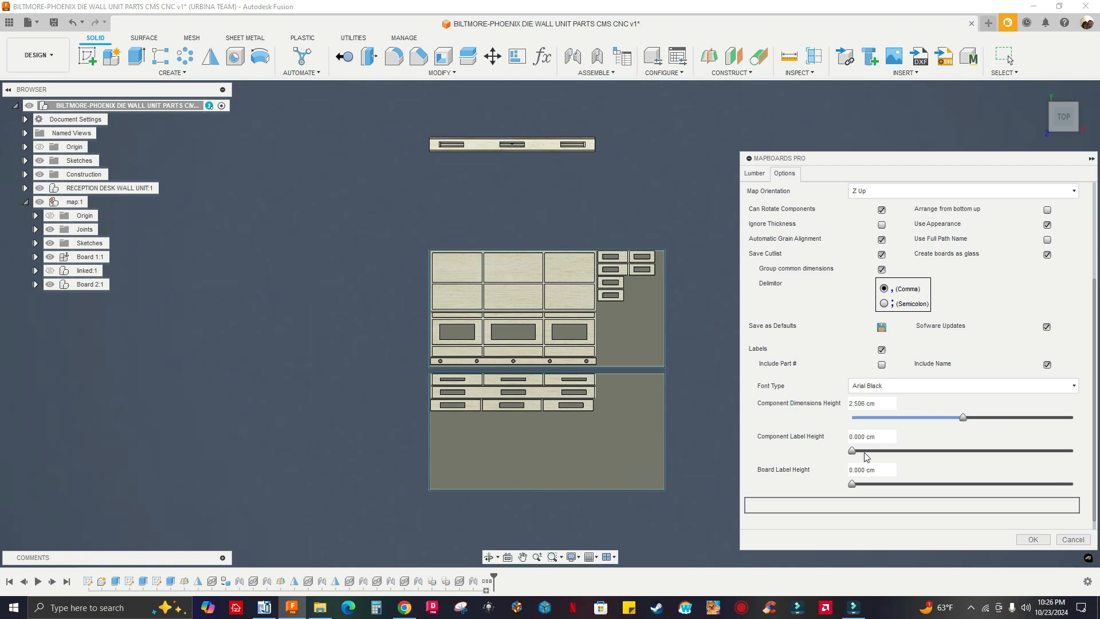
drag(852, 450, 965, 451)
drag(853, 484, 959, 484)
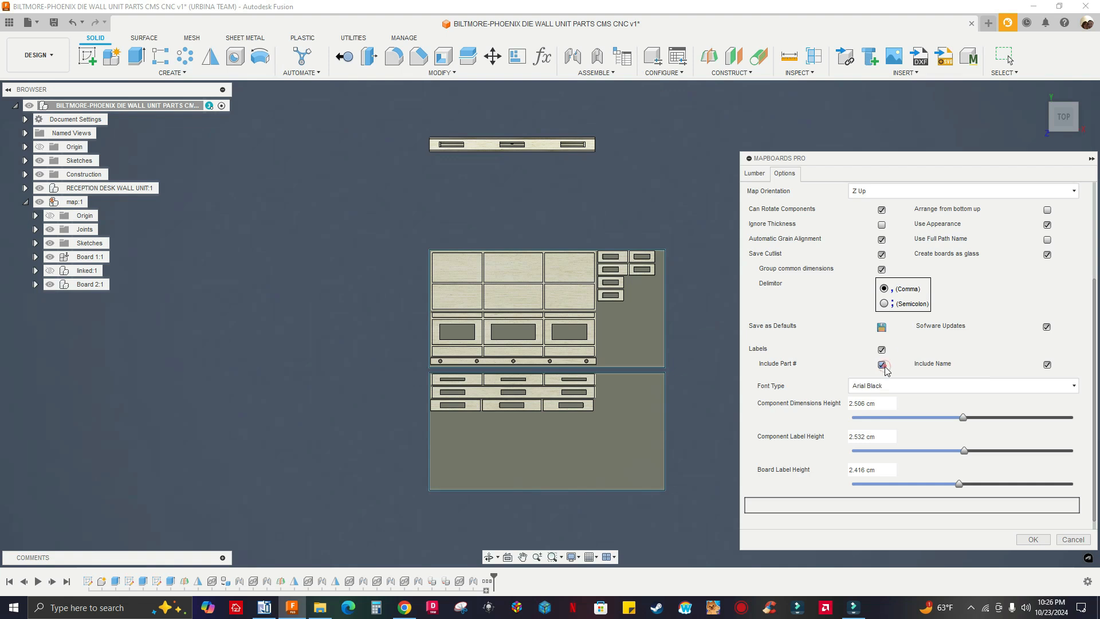
Try to run the labelled board mapping, saving the cutlist CSV to the Desktop over the existing file
click(1034, 542)
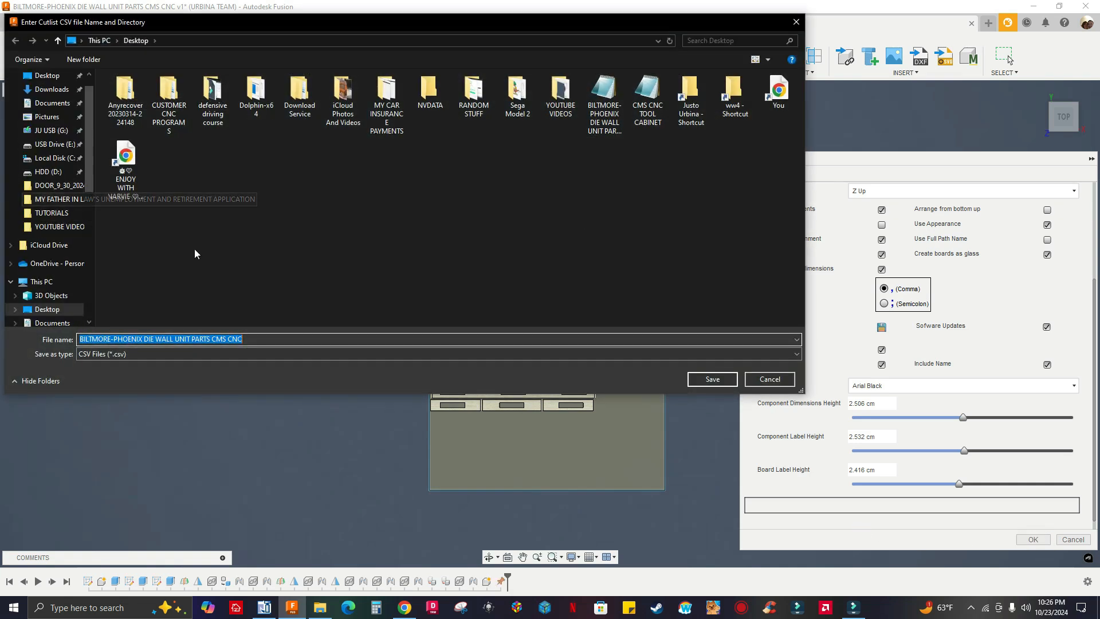
click(712, 379)
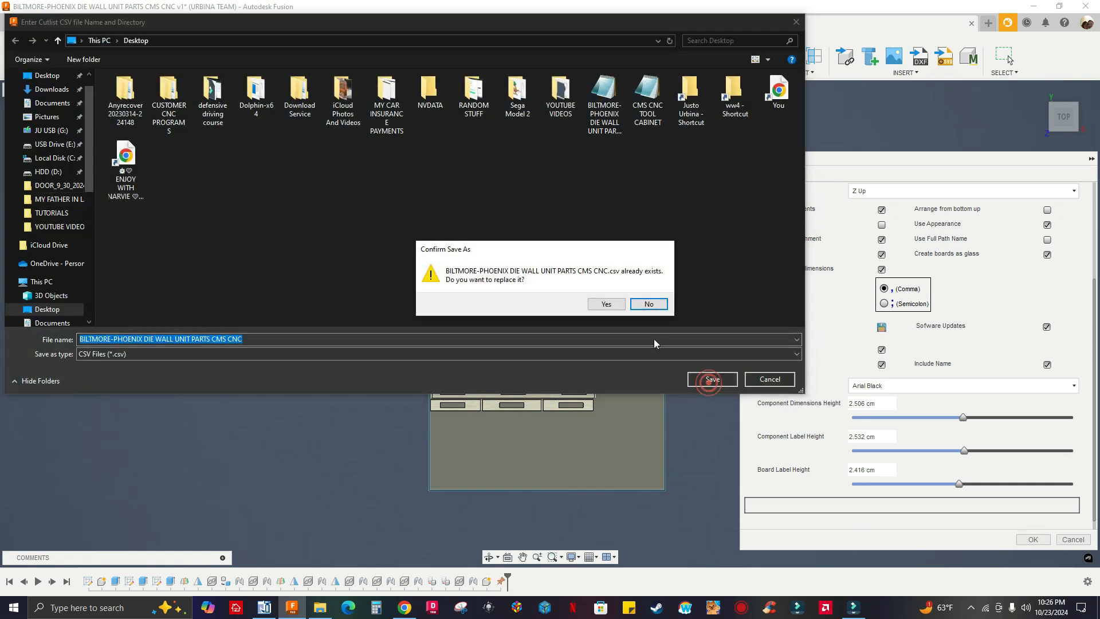
click(606, 305)
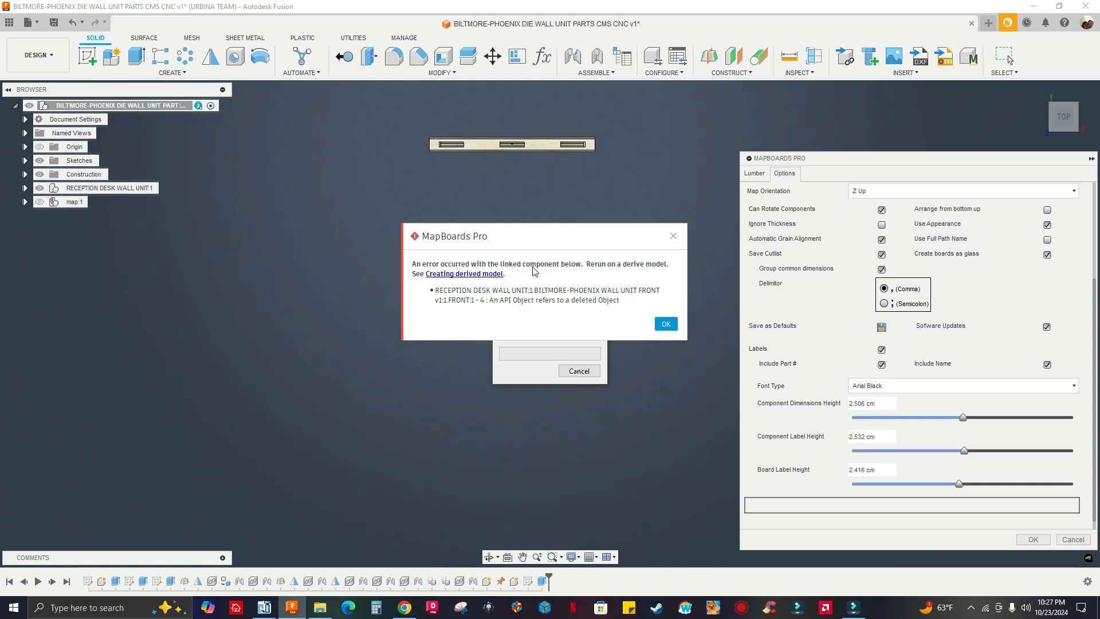
click(666, 324)
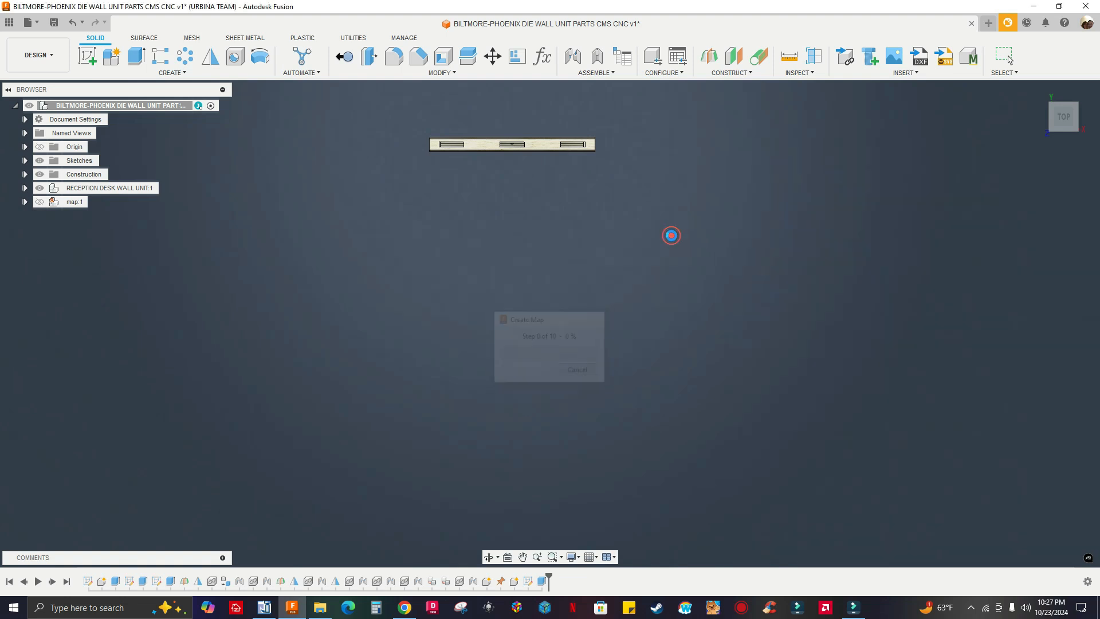
Show the hidden map component to check its board, and delete the map from the design
click(1038, 91)
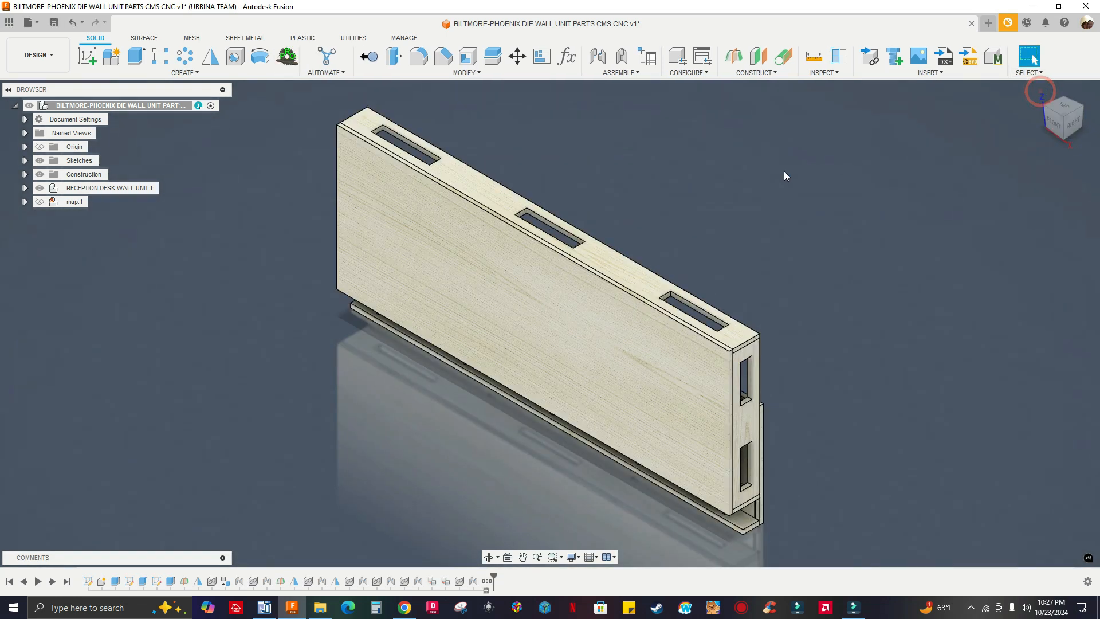
click(39, 201)
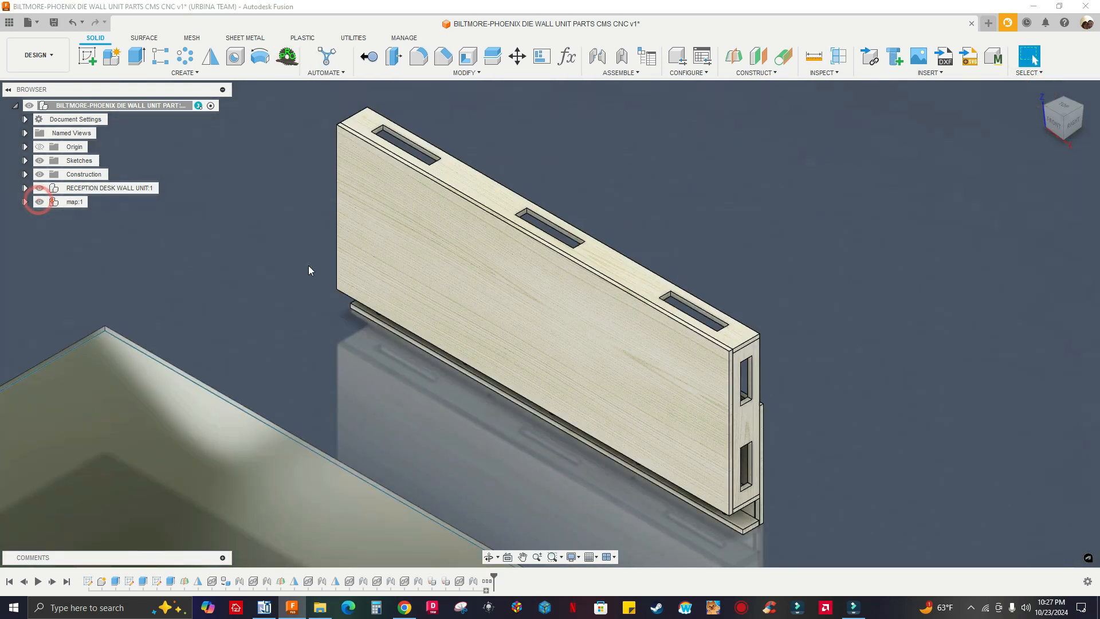
scroll(602, 334, up, 3)
scroll(676, 297, down, 5)
scroll(676, 297, down, 3)
right_click(73, 201)
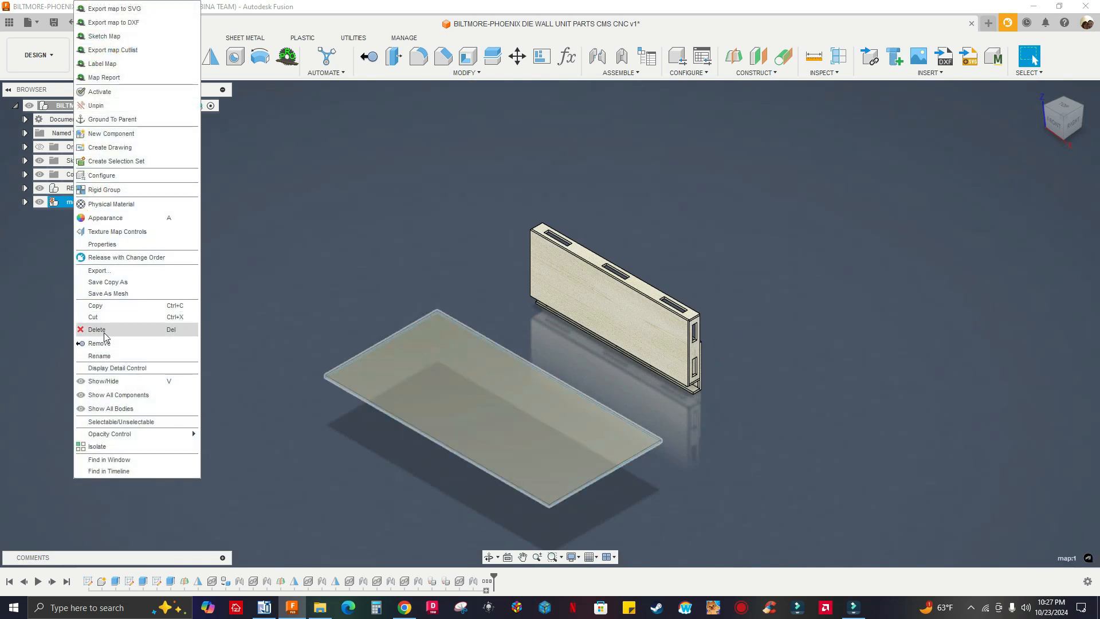
click(100, 329)
click(500, 322)
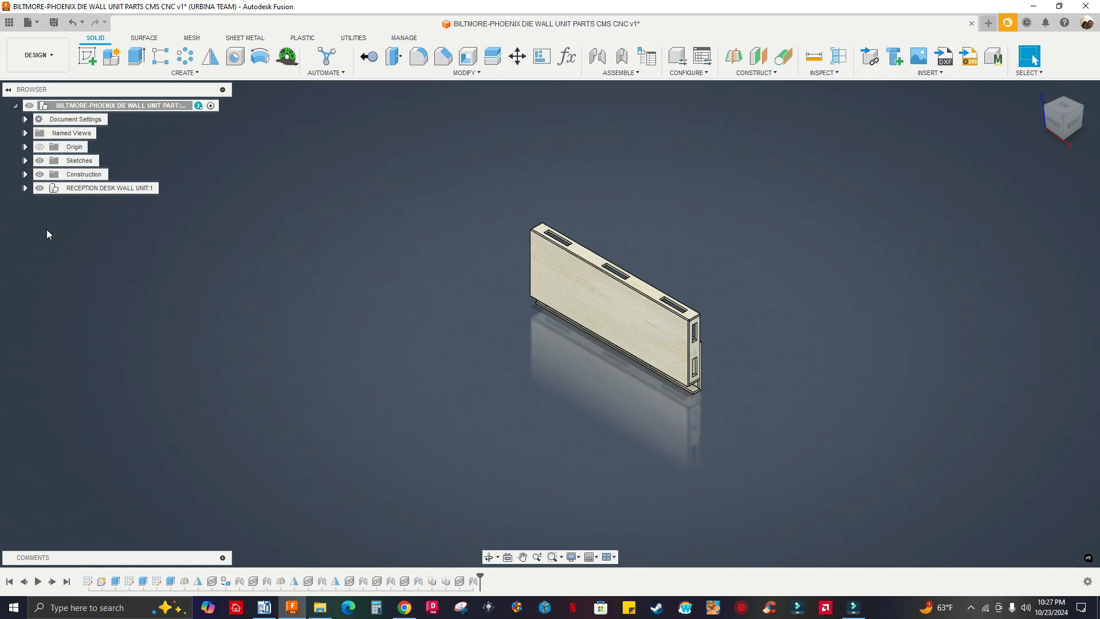
Expand the RECEPTION DESK WALL UNIT component and compare its linked parts with the source designs stored in the NEW 2 folder
click(24, 188)
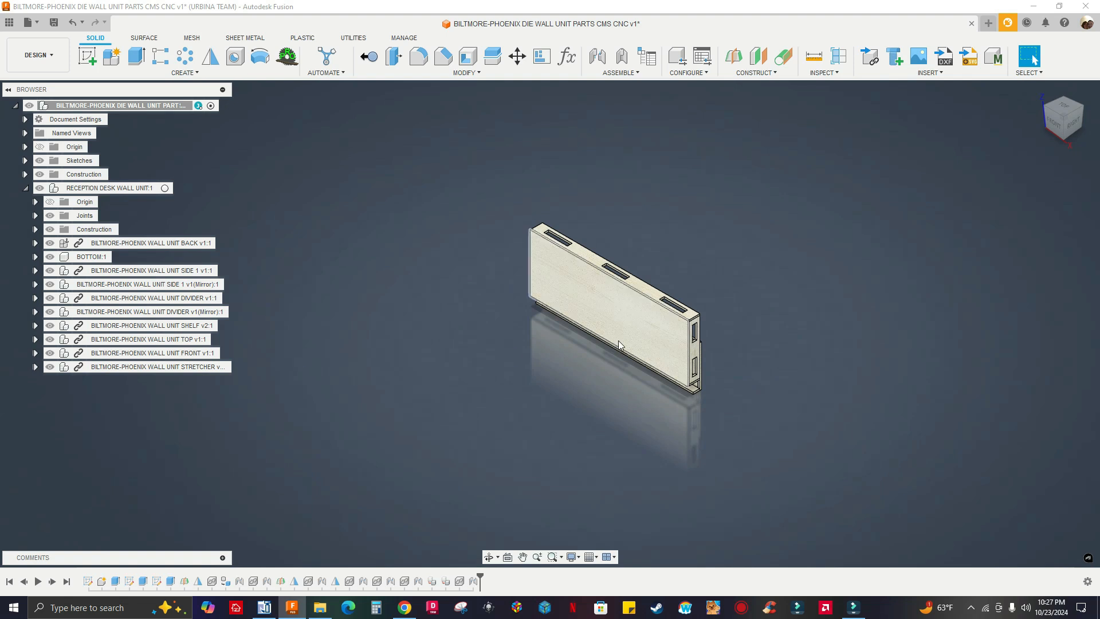
middle_drag(716, 380, 720, 378)
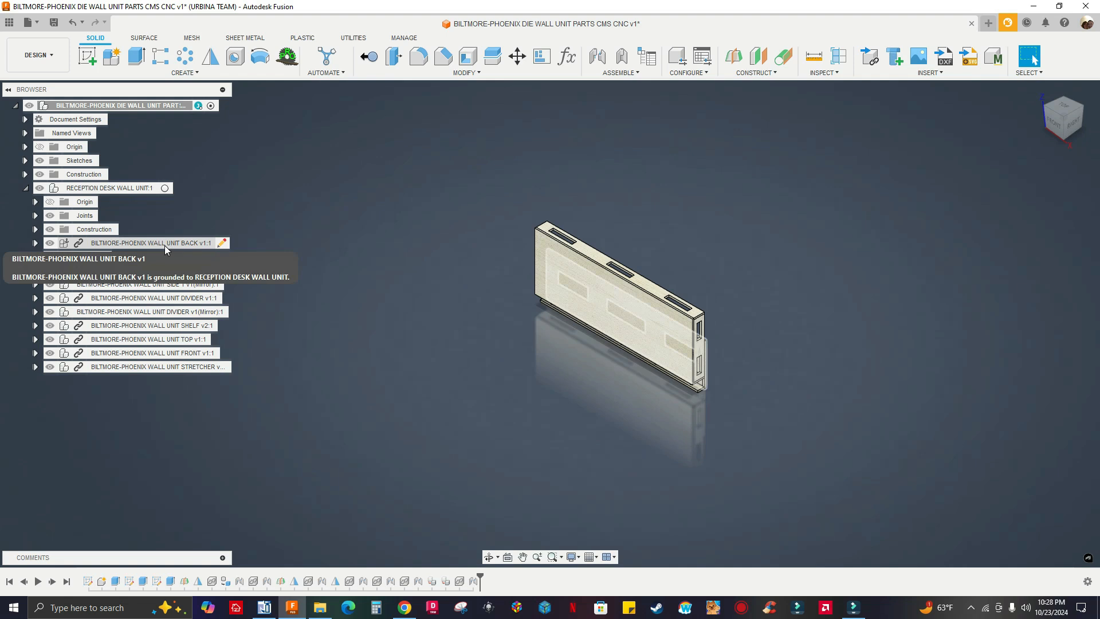
click(9, 25)
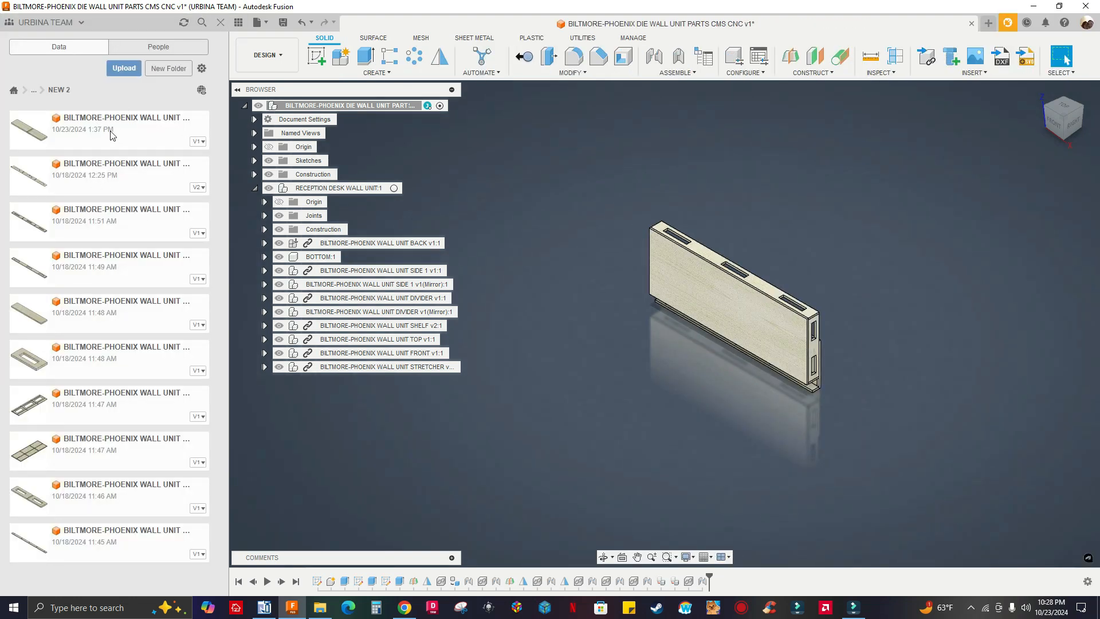
drag(102, 132, 130, 144)
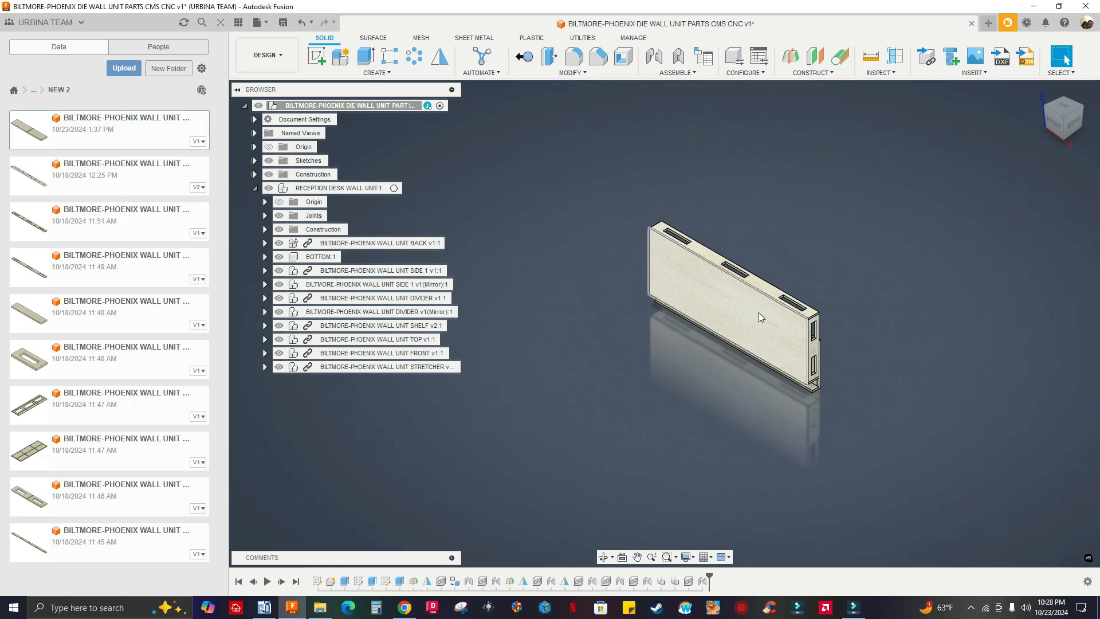
scroll(797, 390, up, 2)
scroll(797, 390, up, 2)
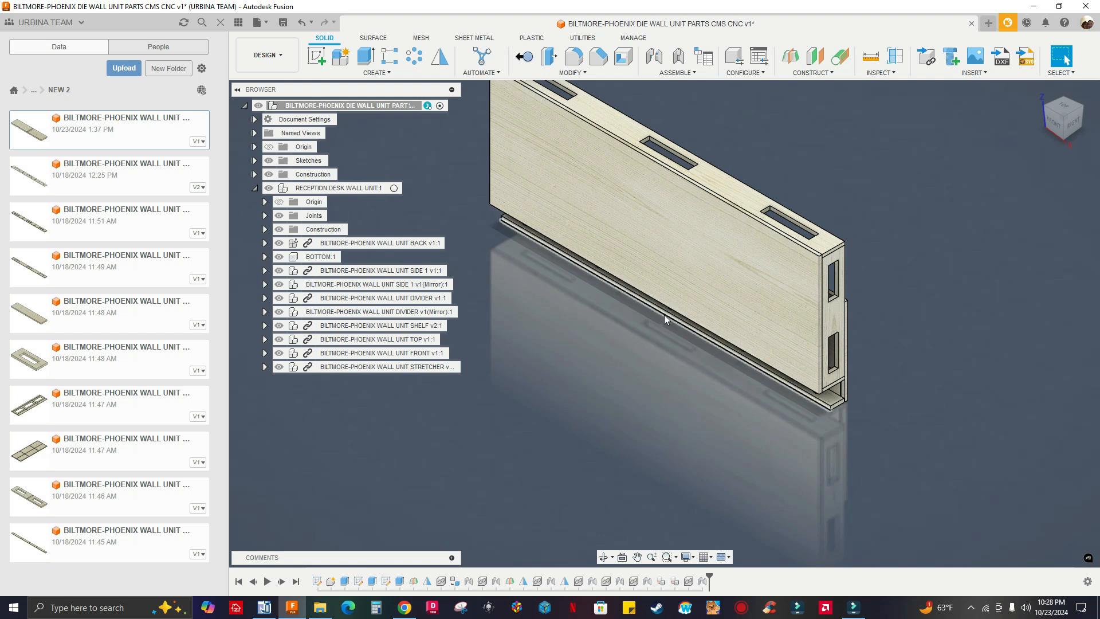
scroll(664, 314, down, 4)
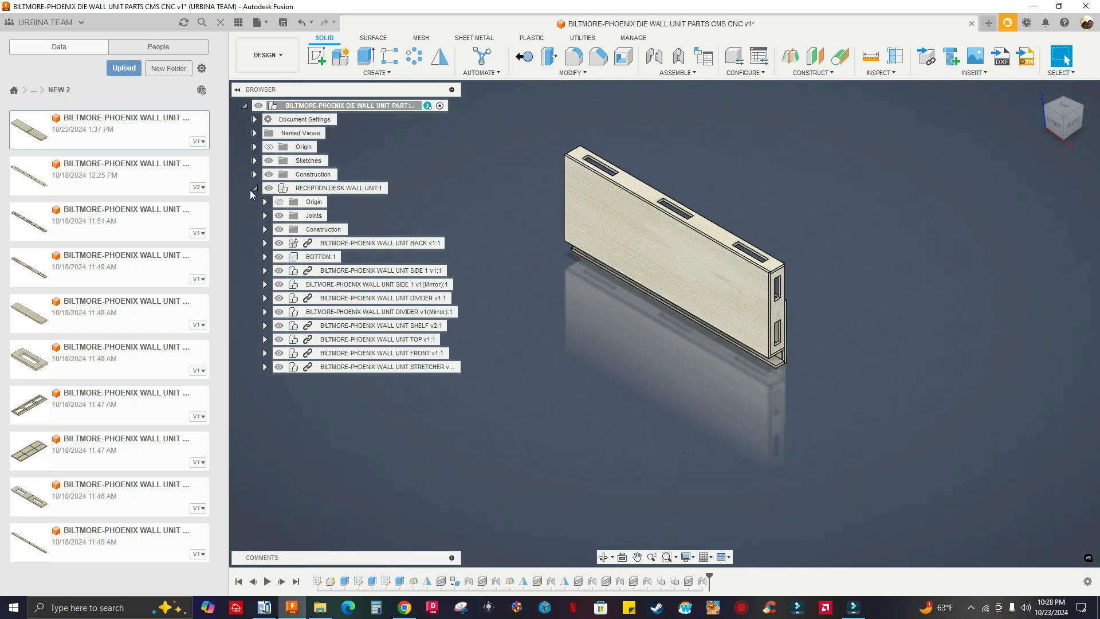
drag(123, 134, 148, 199)
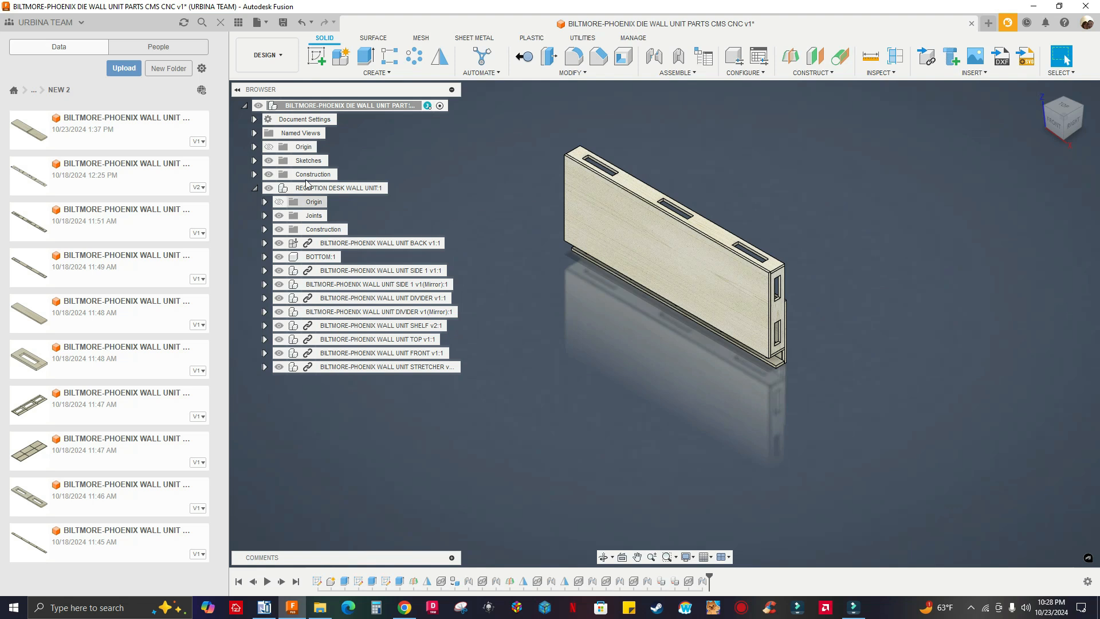
click(238, 23)
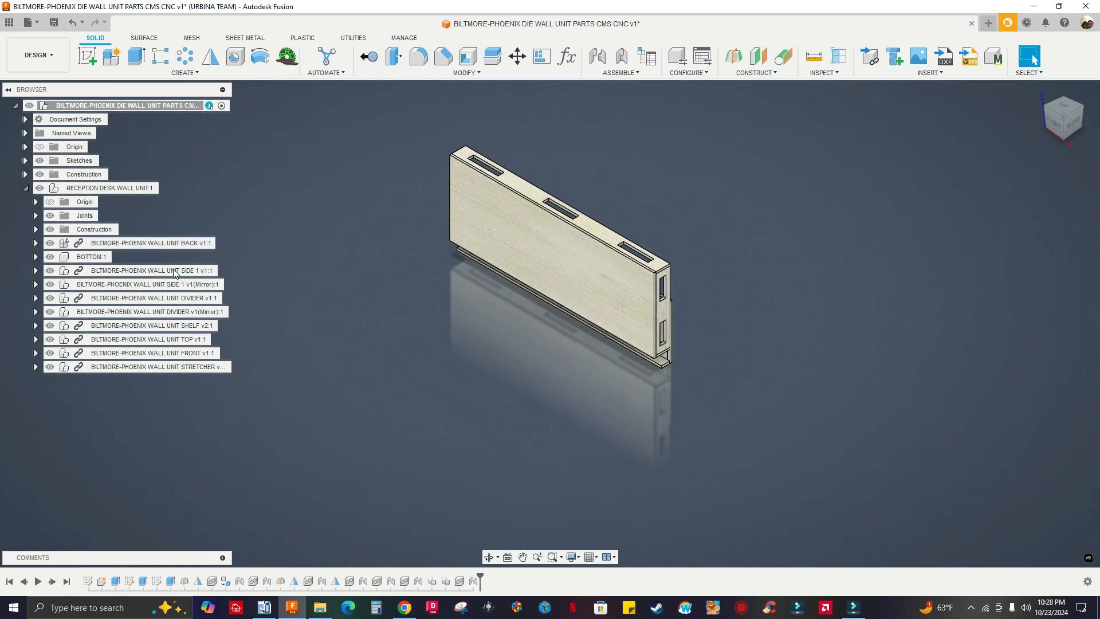
Break the link of the WALL UNIT BACK component and roll the timeline back to before the linked parts were inserted
right_click(177, 244)
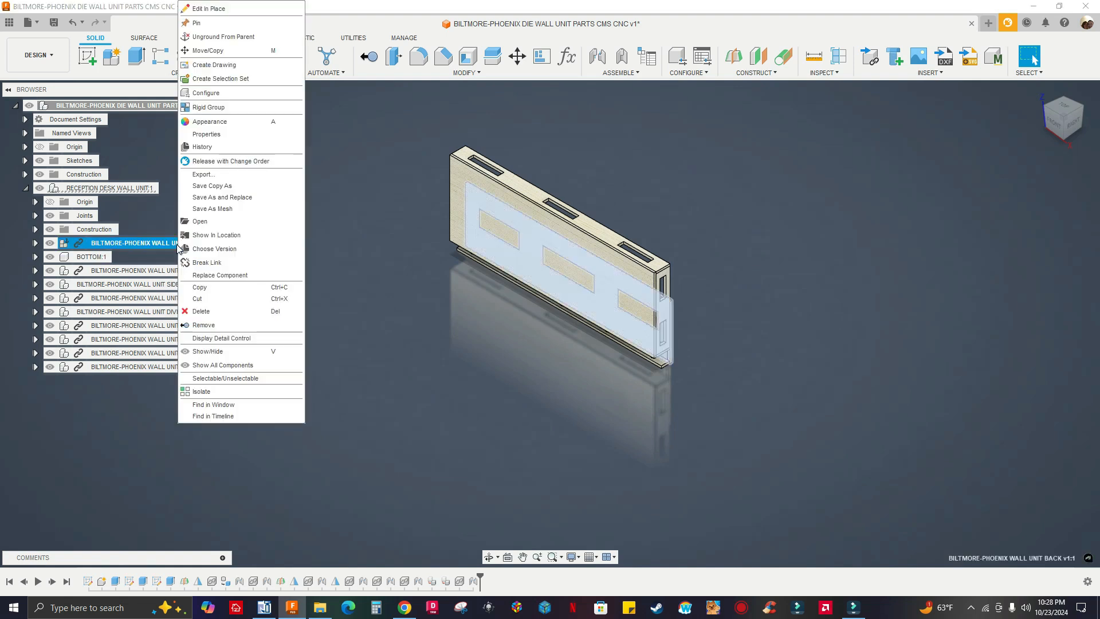
click(200, 267)
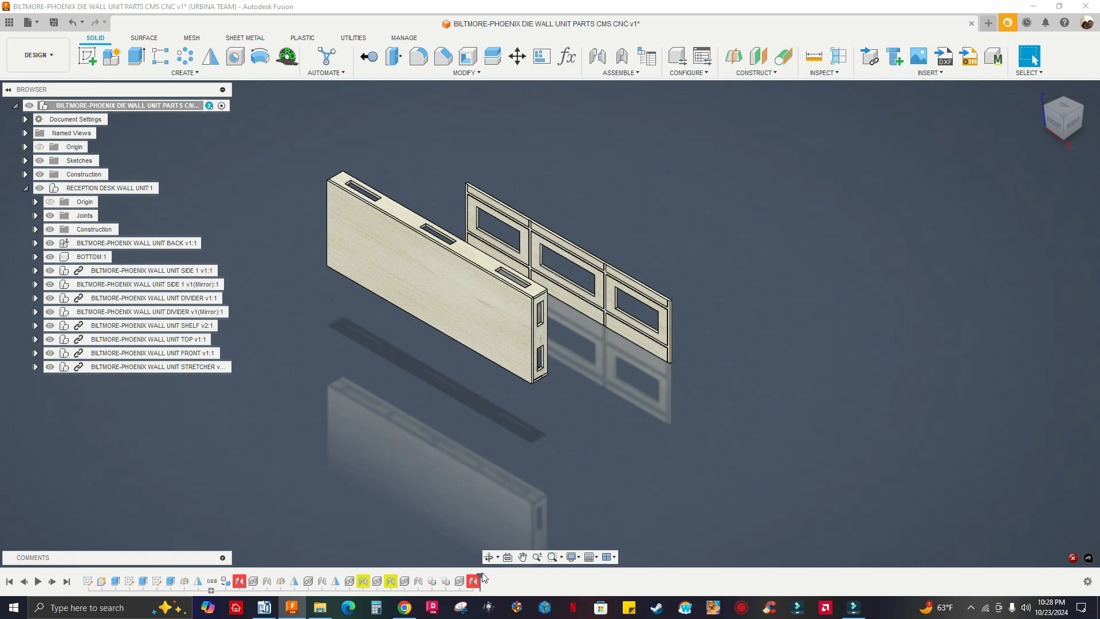
drag(480, 577, 200, 565)
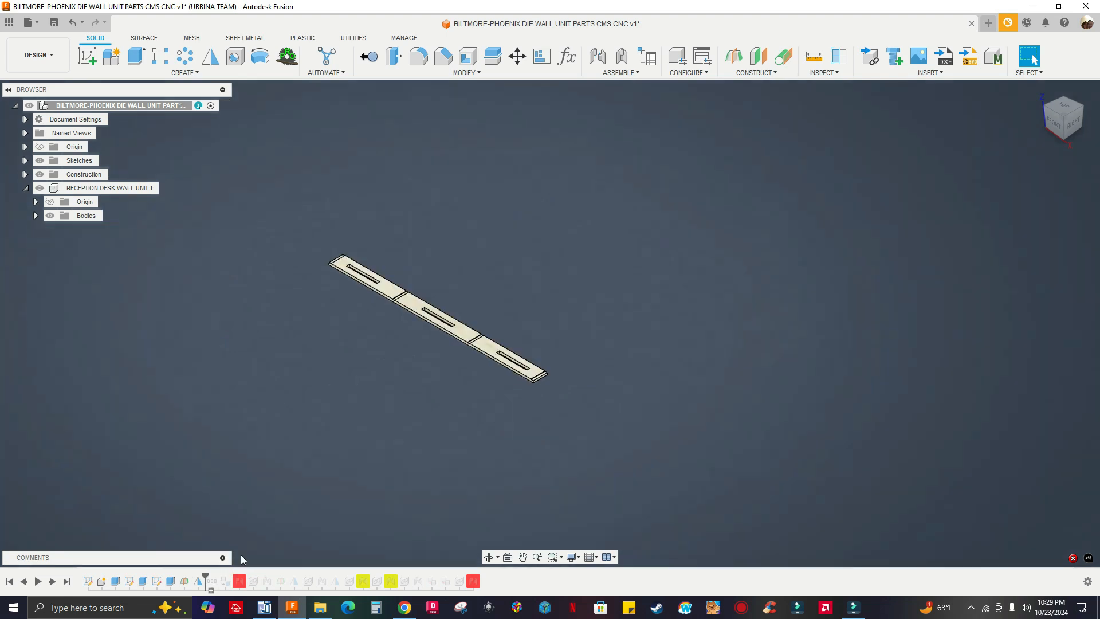
Delete all timeline features after the history marker, starting with the group that contains the wall unit back
click(25, 188)
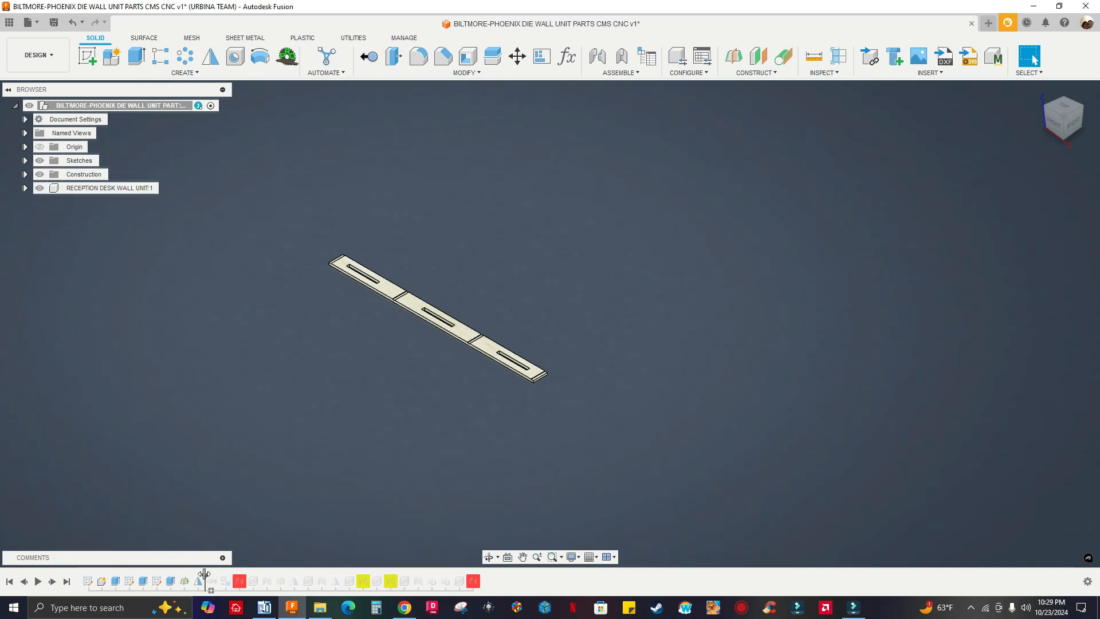
mouse_move(205, 575)
mouse_down()
mouse_move(163, 575)
mouse_move(212, 585)
mouse_up()
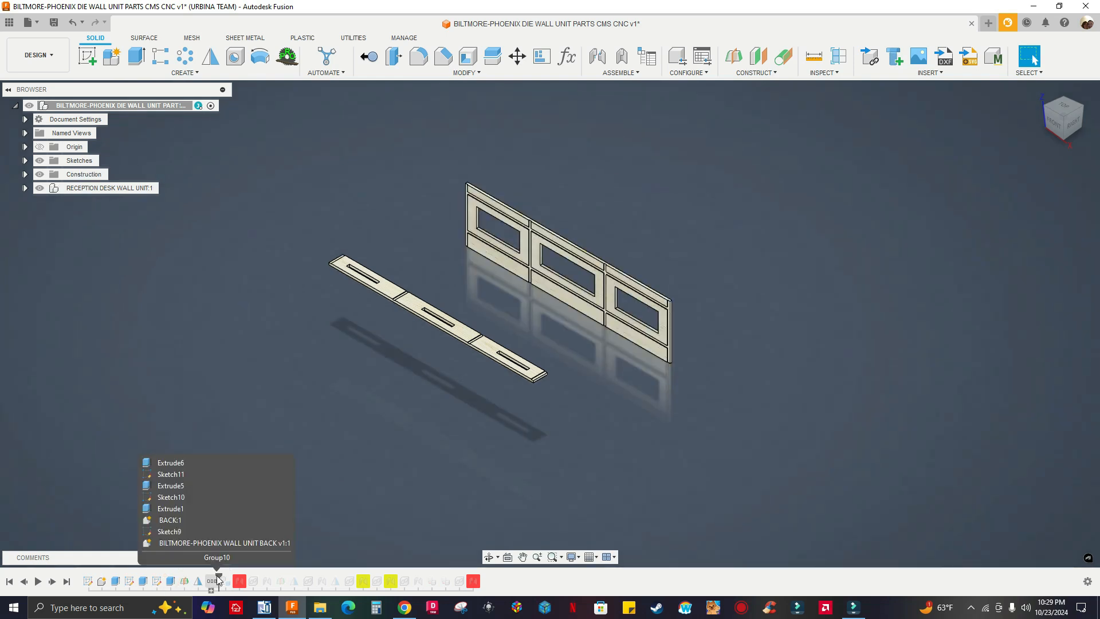
drag(216, 575, 205, 579)
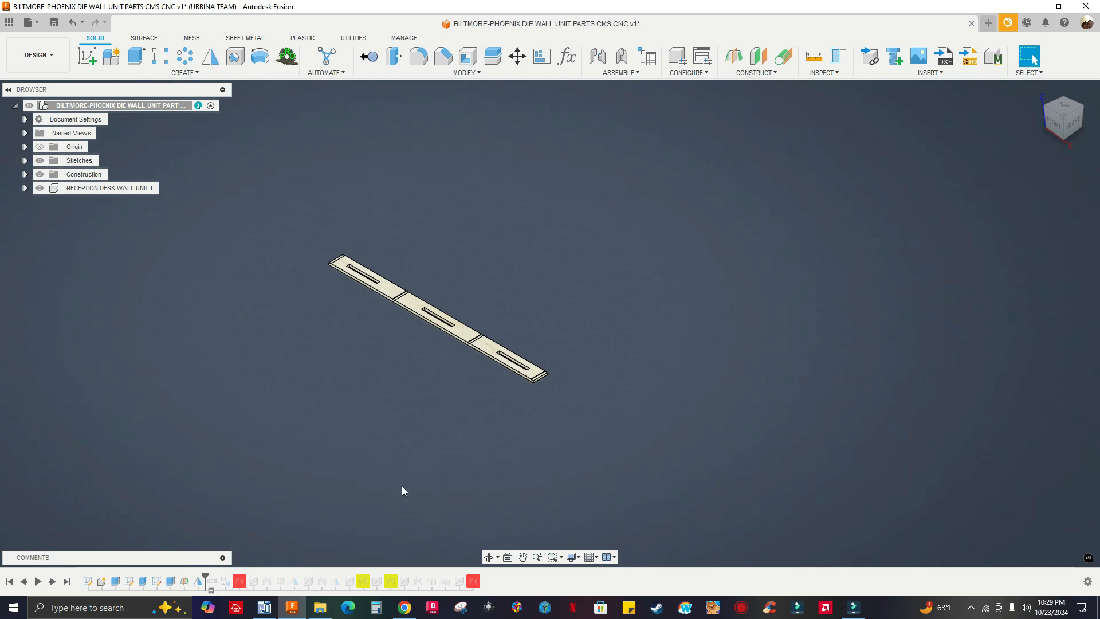
right_click(216, 587)
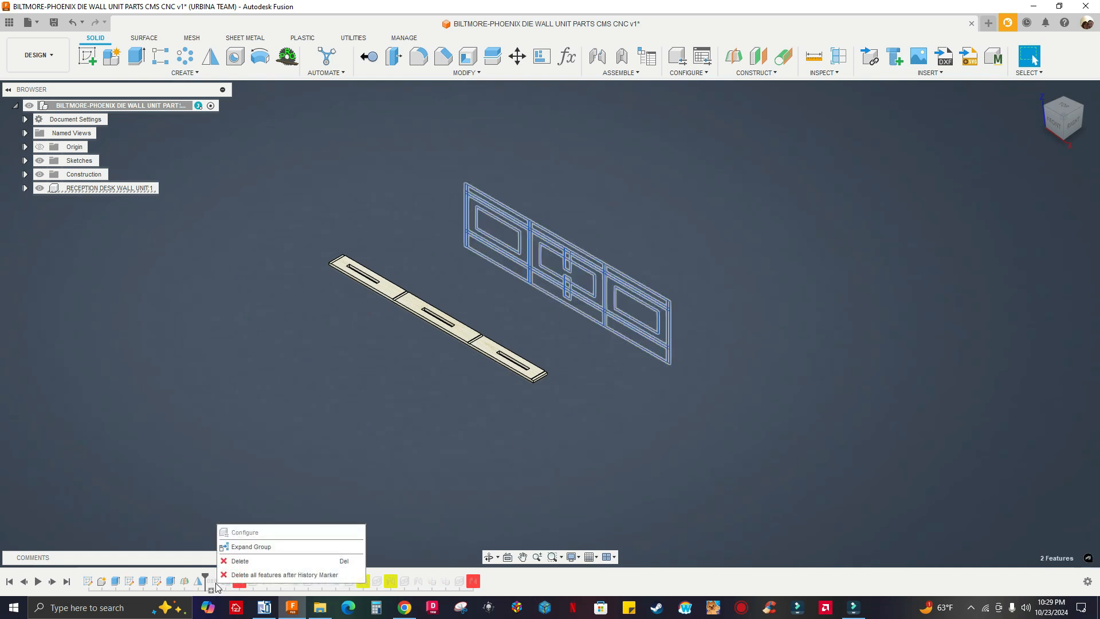
click(273, 574)
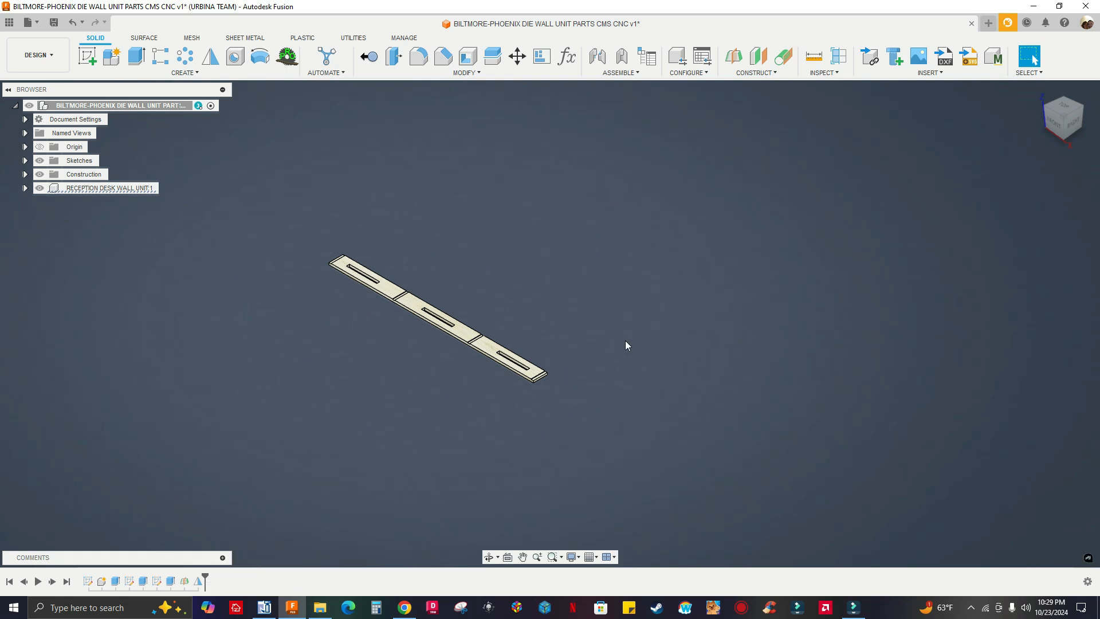
Show the project files in the NEW 2 folder and pick the WALL UNIT SIDE 1 design
middle_drag(671, 343, 712, 346)
click(10, 21)
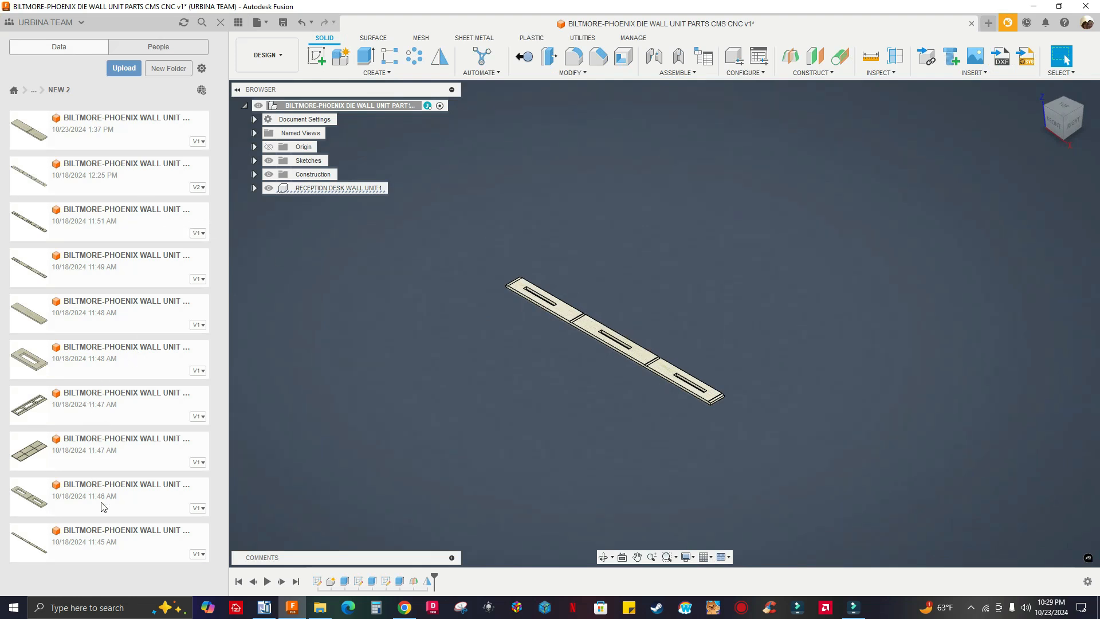
click(121, 495)
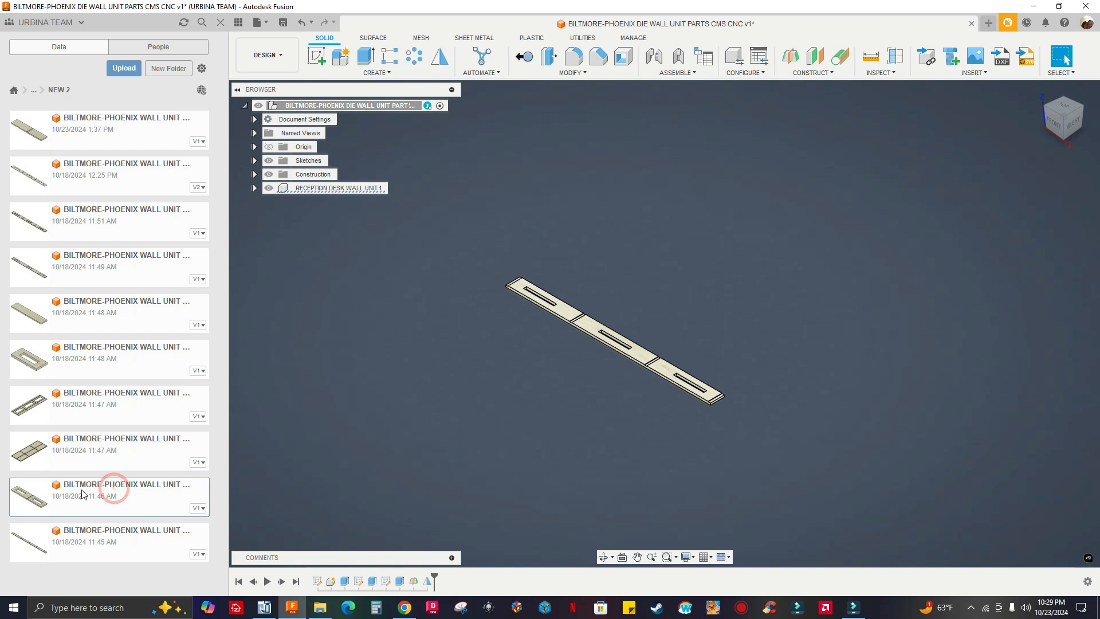
drag(93, 496, 185, 421)
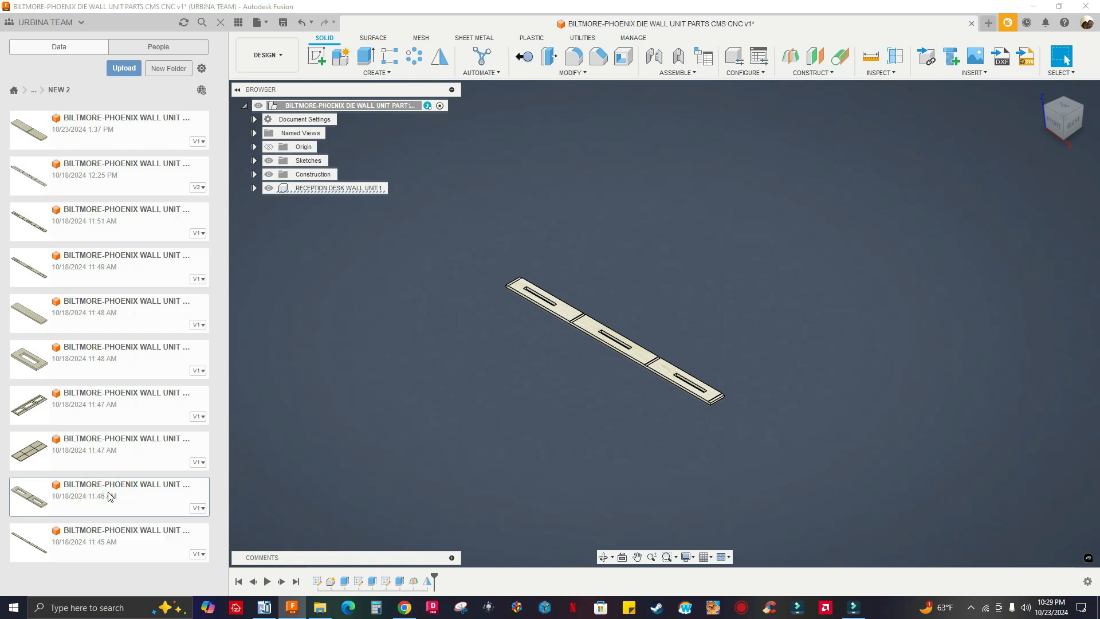
click(927, 57)
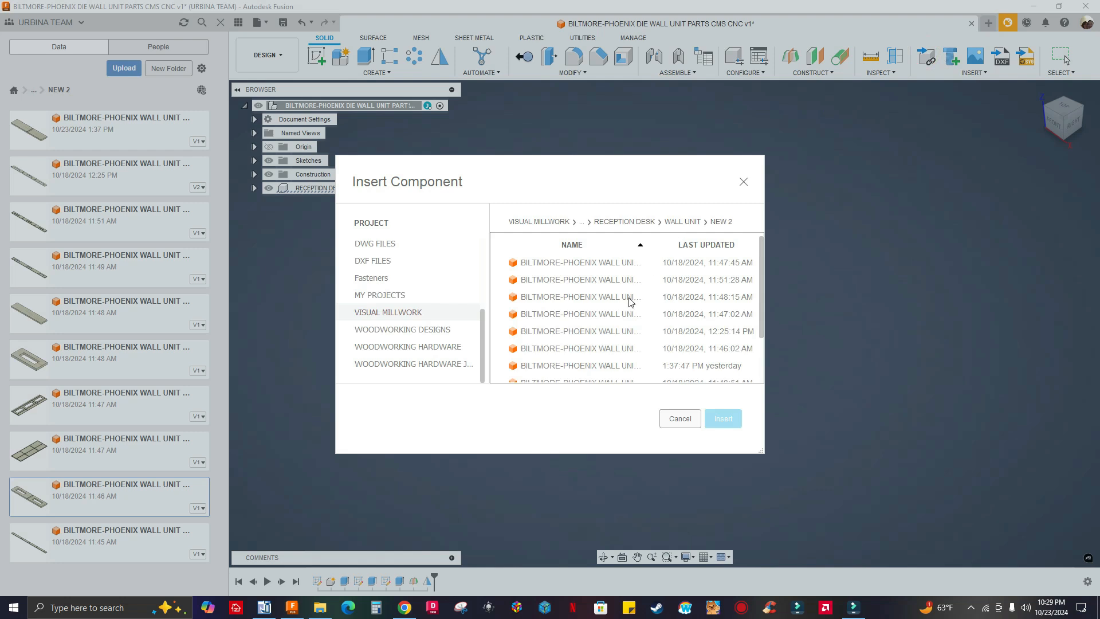
drag(629, 175, 522, 161)
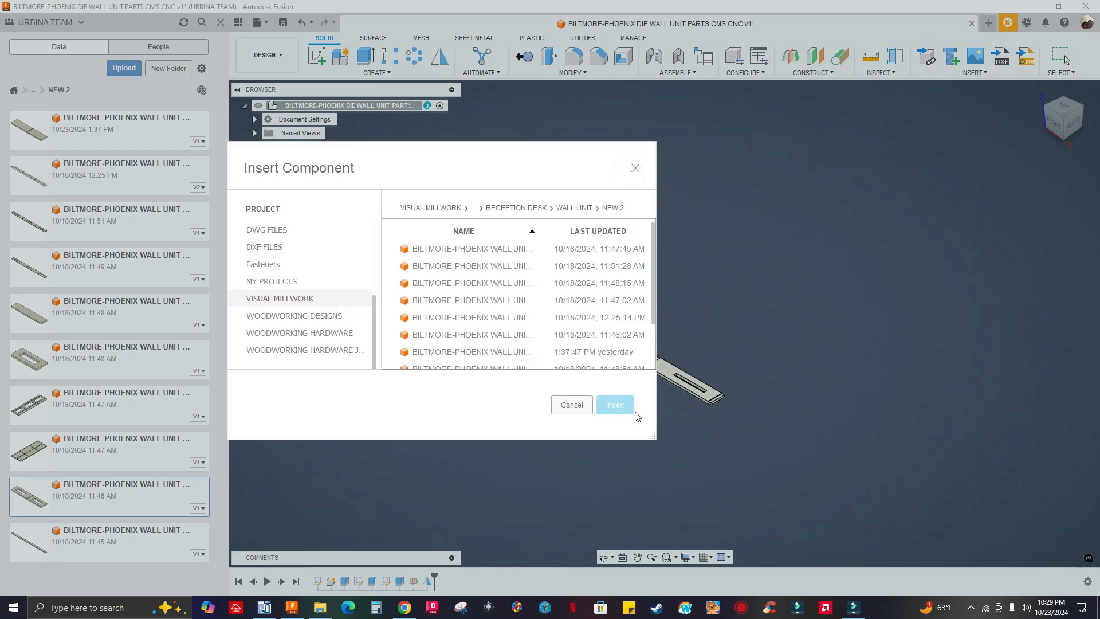
drag(649, 437, 979, 534)
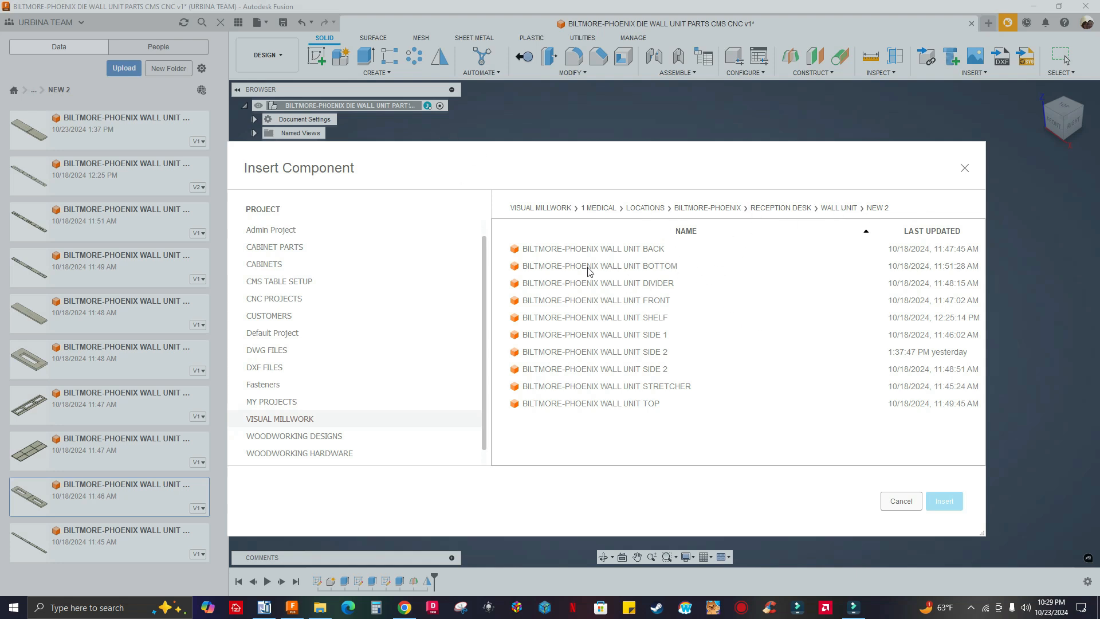
click(901, 500)
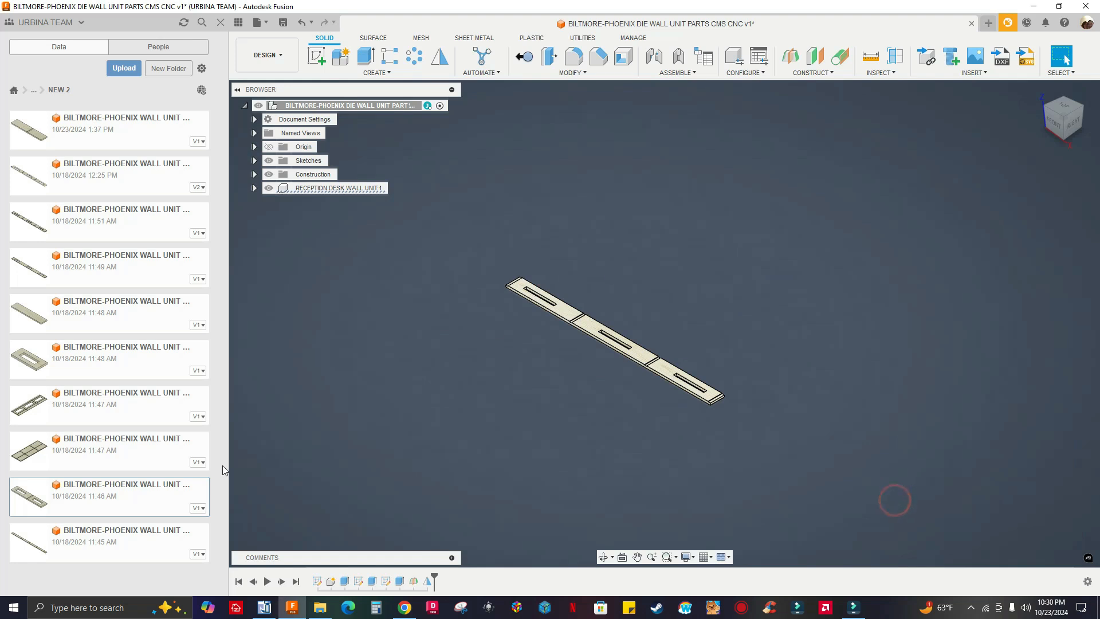
Insert the BILTMORE-PHOENIX WALL UNIT SIDE 1 design from the NEW 2 folder, placing it at a Y distance of -21 in
drag(128, 483, 468, 394)
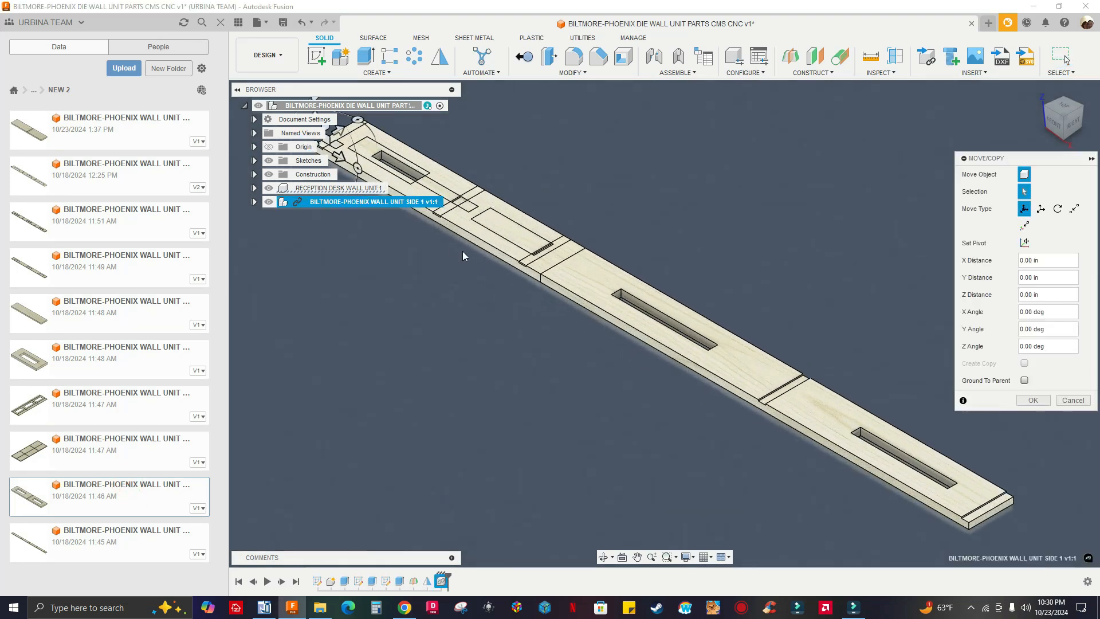
middle_drag(544, 259, 617, 325)
middle_drag(590, 237, 673, 267)
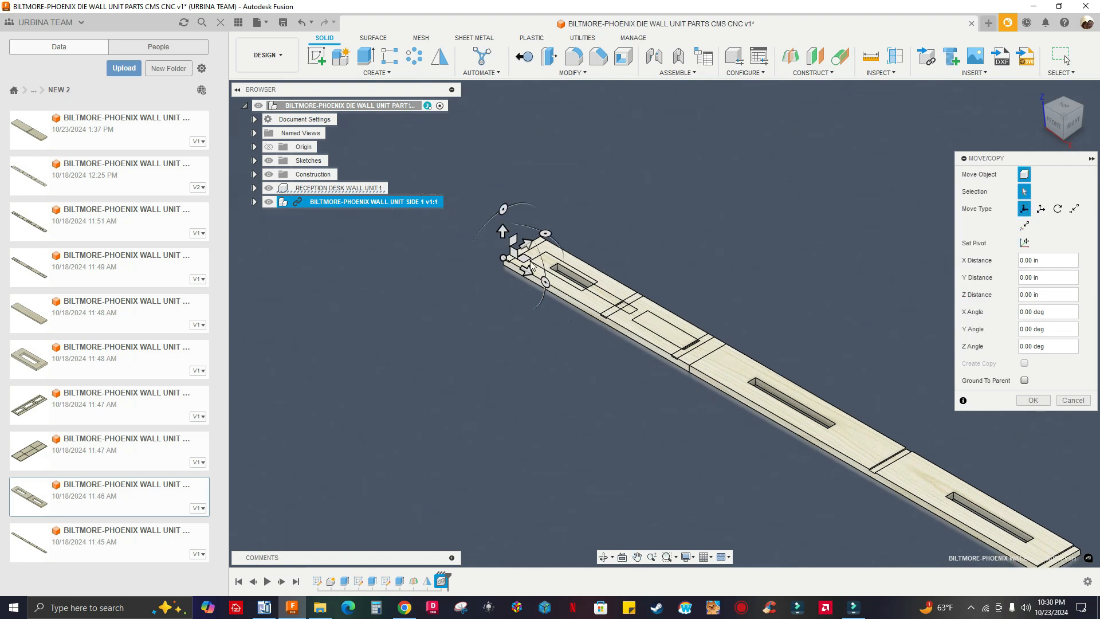
scroll(673, 267, up, 1)
click(239, 22)
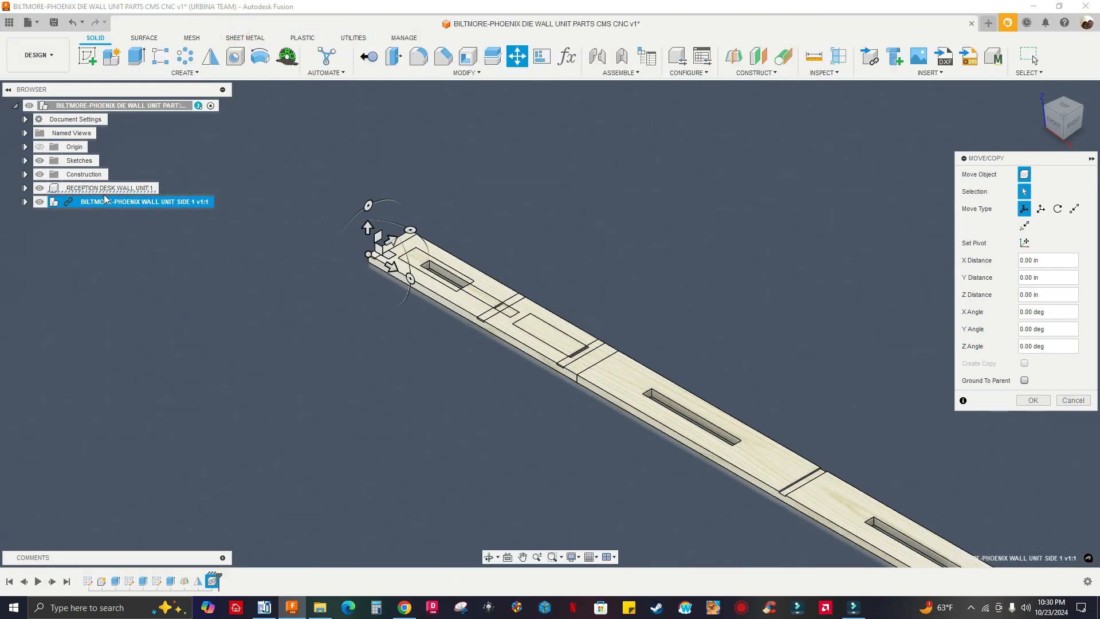
scroll(514, 270, down, 2)
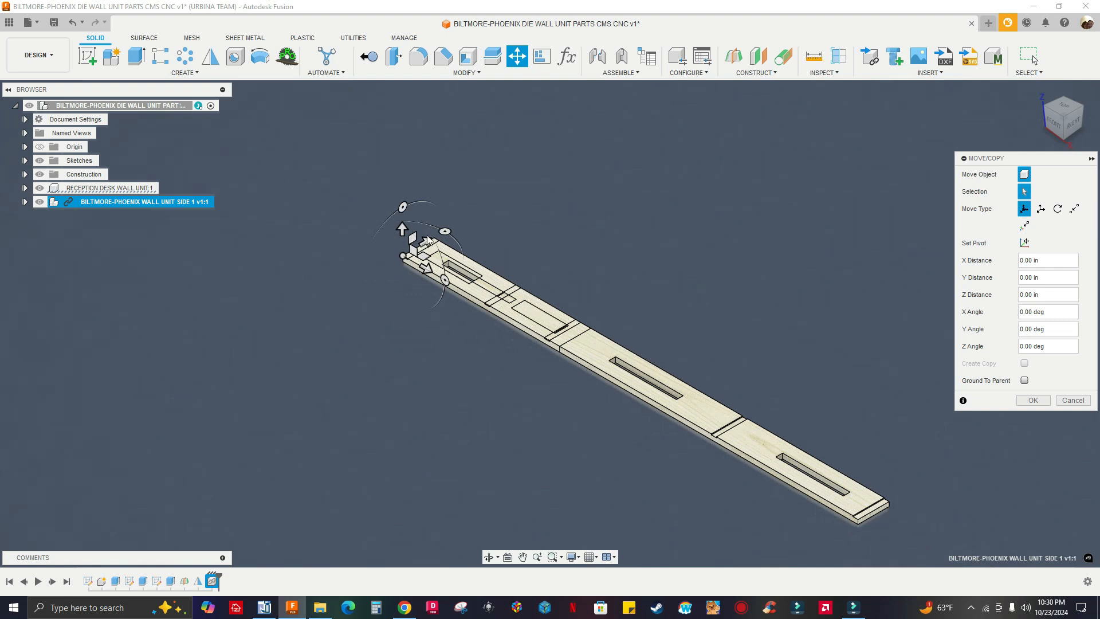
drag(428, 236, 270, 307)
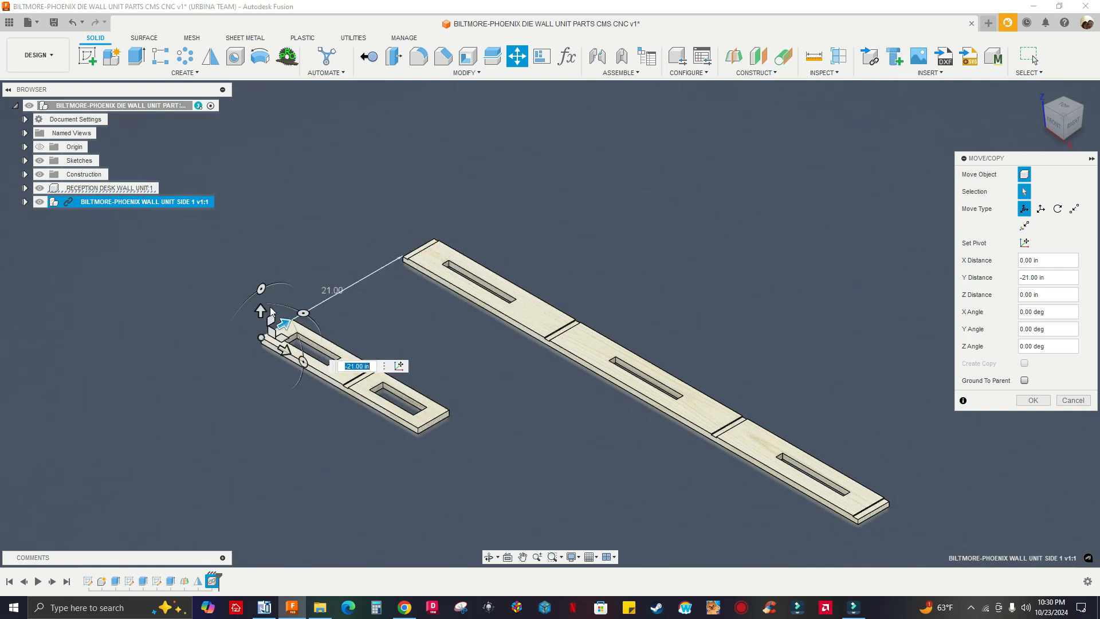
scroll(302, 296, down, 2)
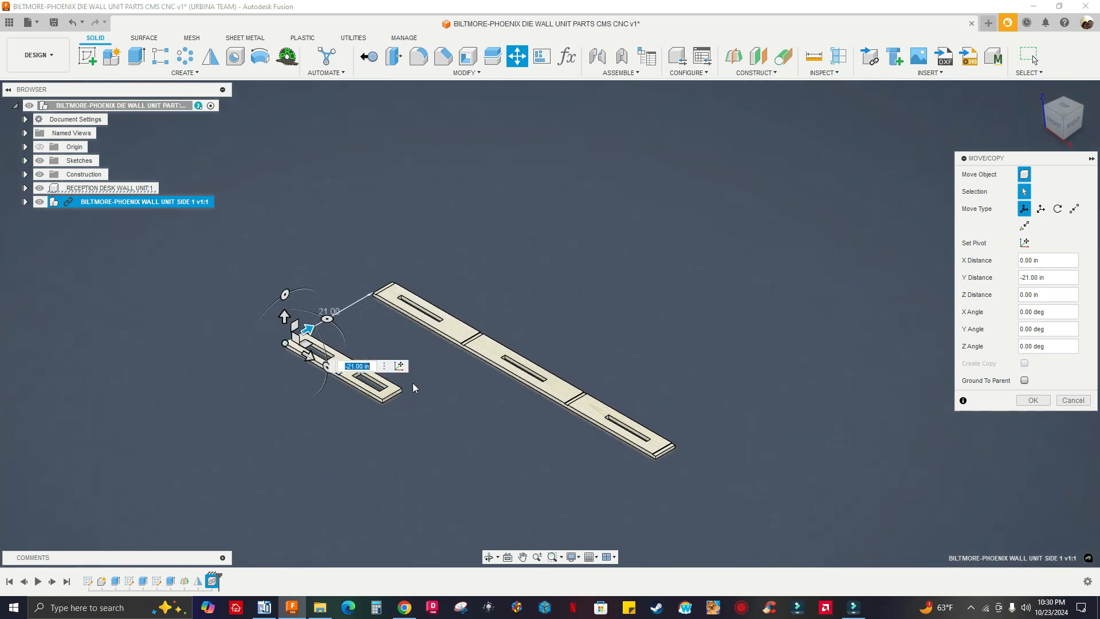
click(1031, 401)
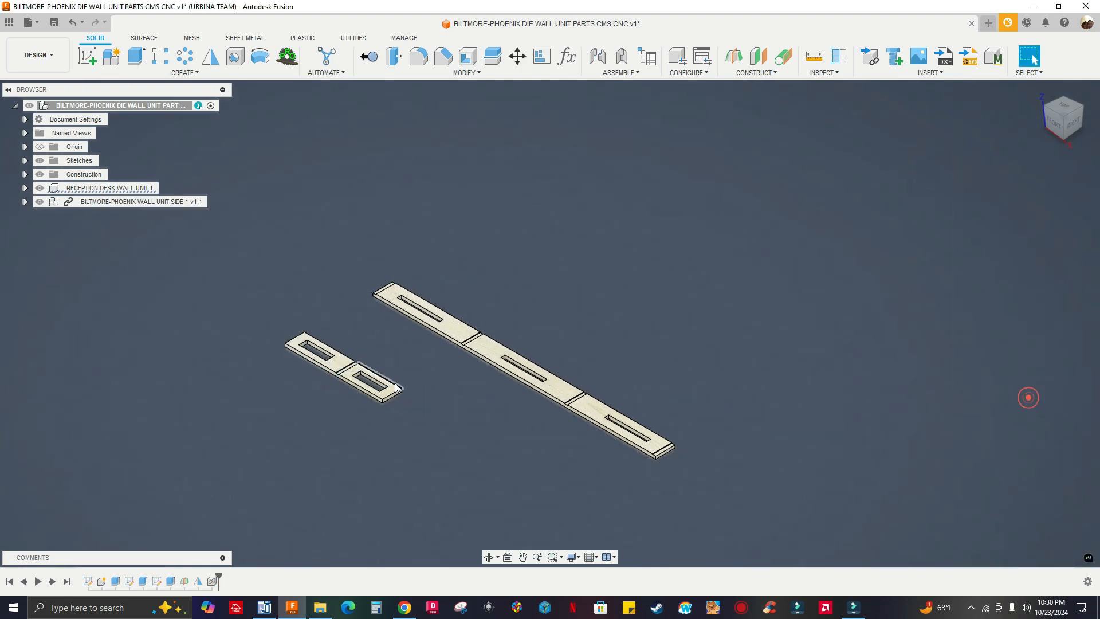
Break the link of the WALL UNIT SIDE 1 component and review the sketches and extrudes inside its timeline group
right_click(81, 205)
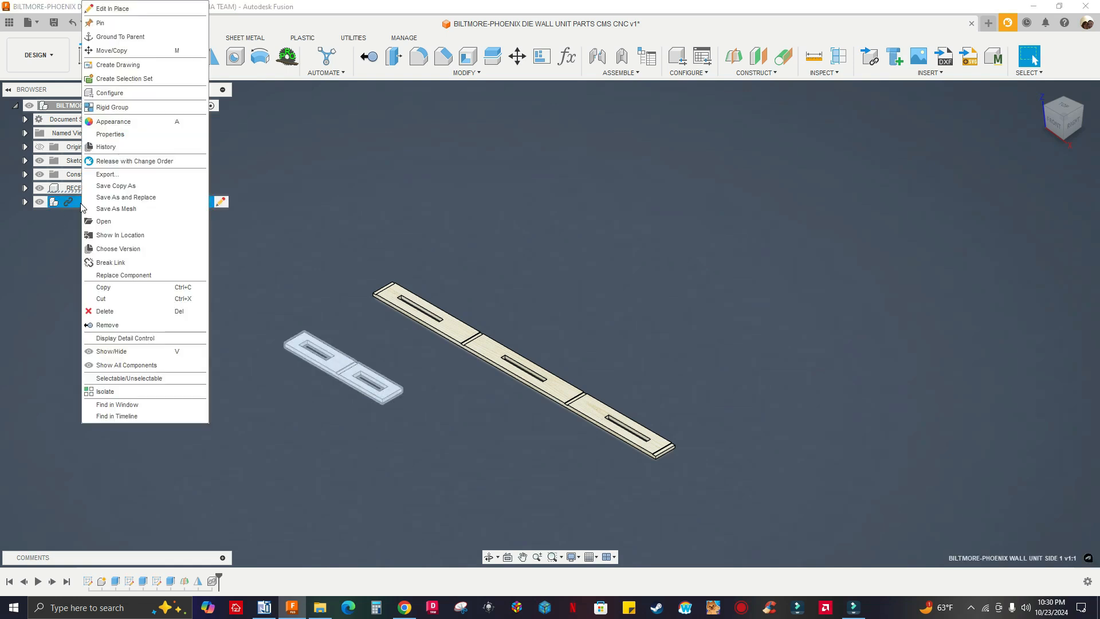
click(114, 262)
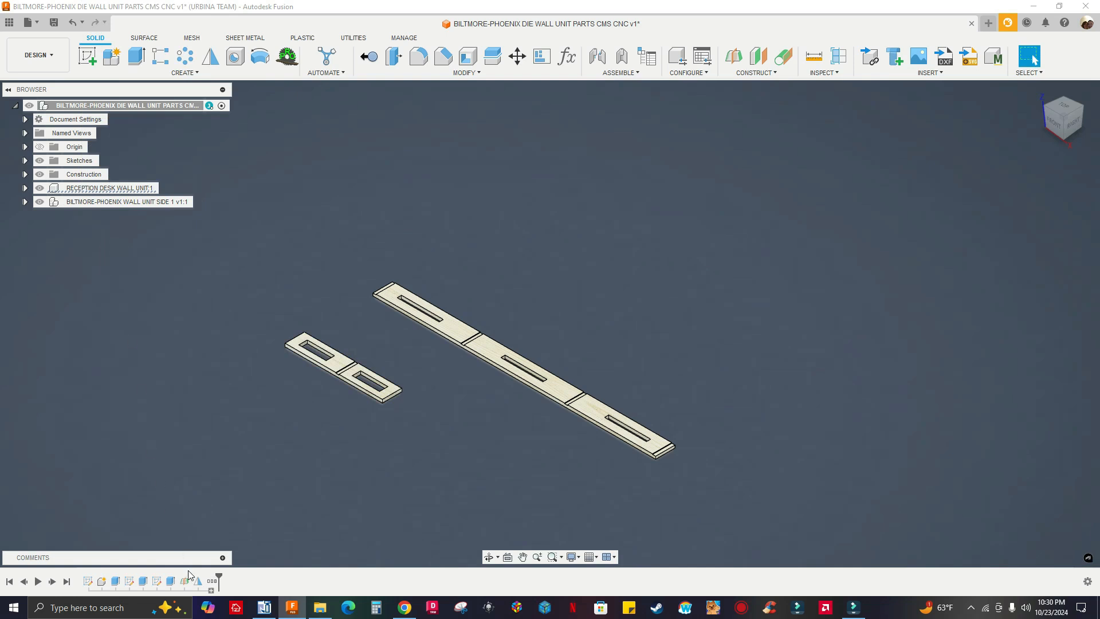
mouse_move(213, 585)
click(211, 592)
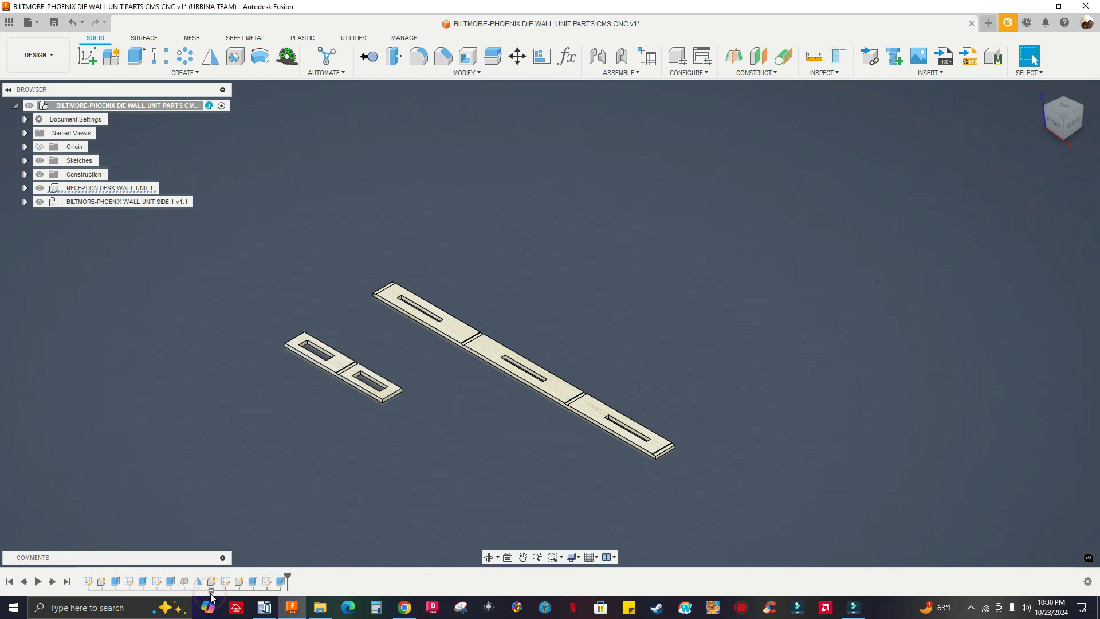
click(266, 581)
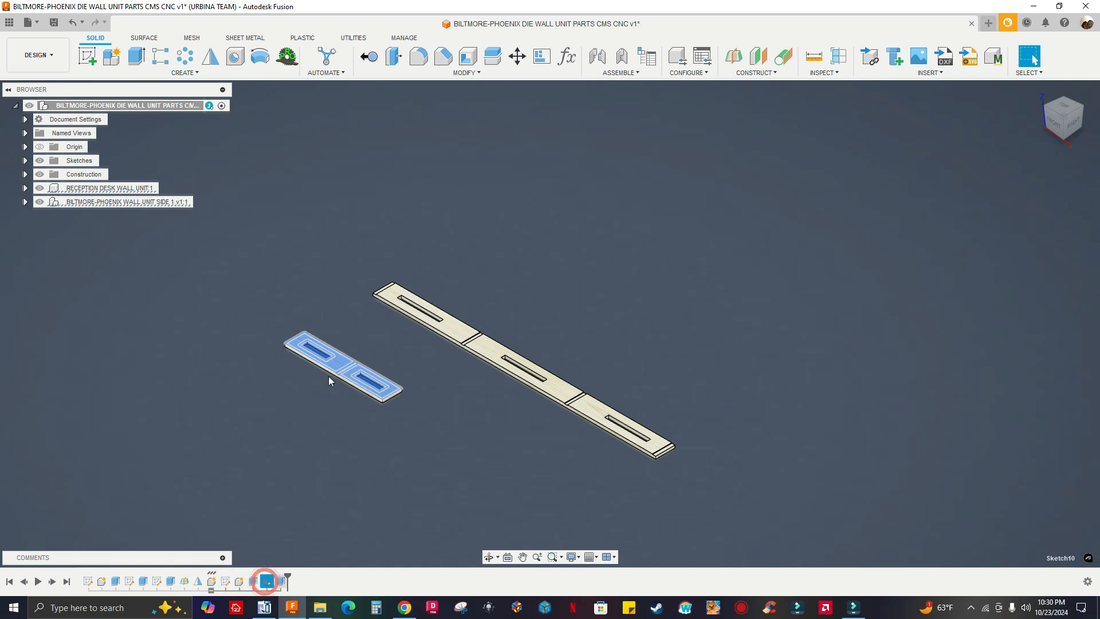
click(227, 581)
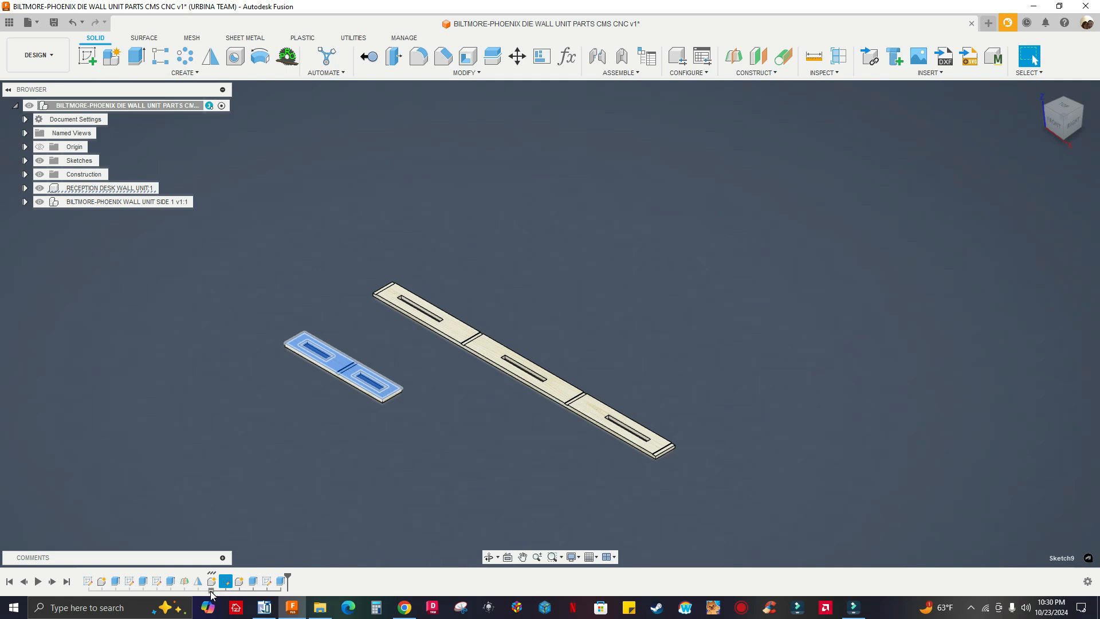
click(211, 590)
click(389, 449)
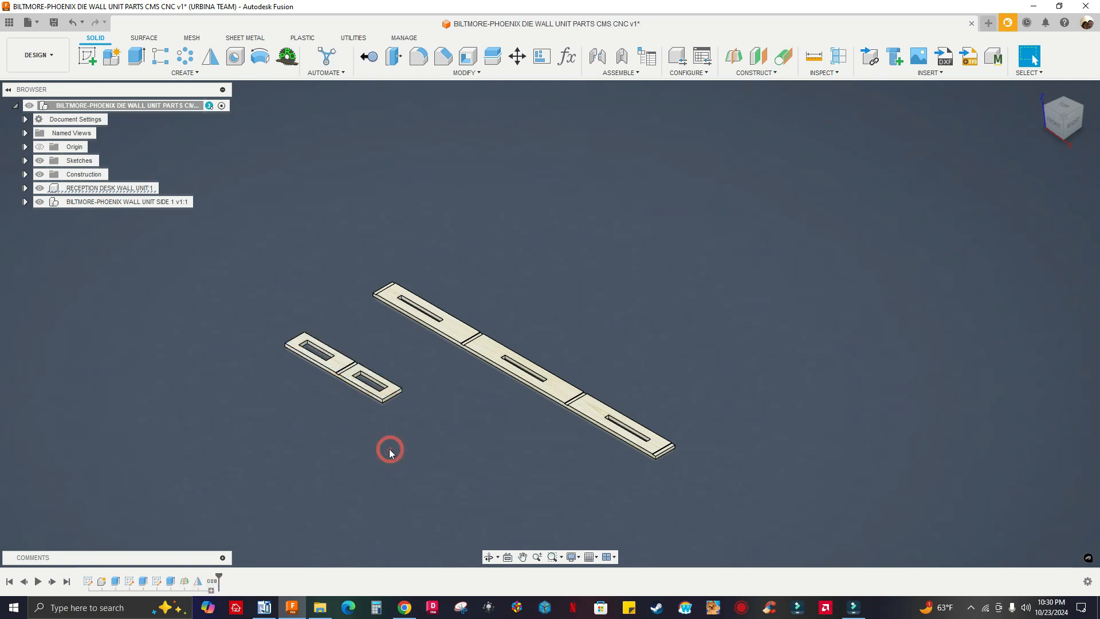
Examine the inserted side panel and its long front edge alongside the longer slotted panel
scroll(377, 389, up, 5)
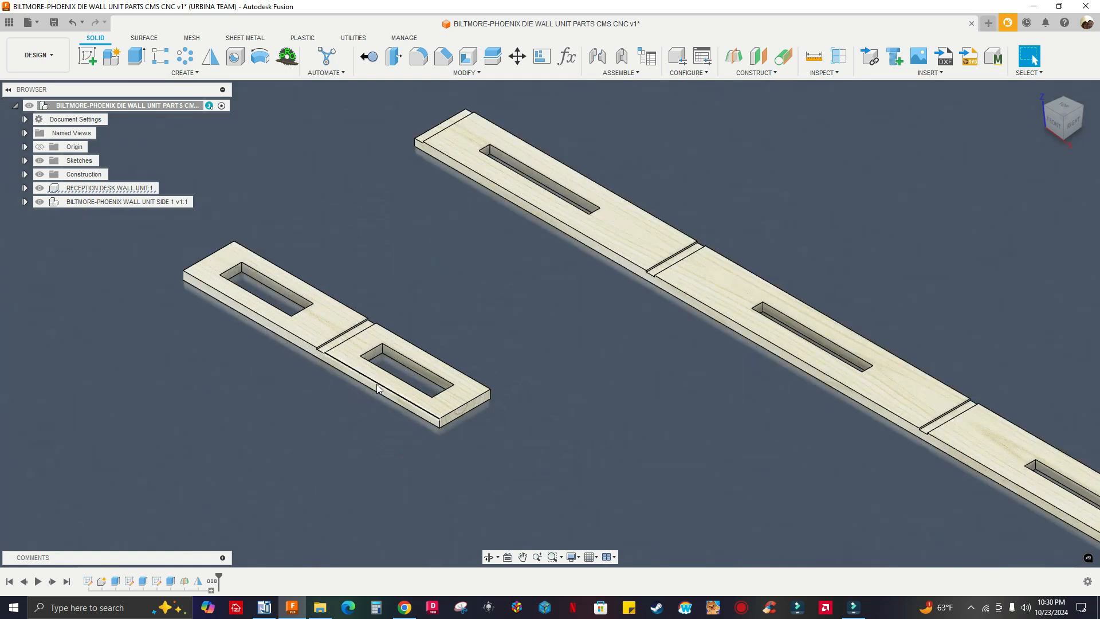
click(376, 389)
scroll(375, 381, down, 3)
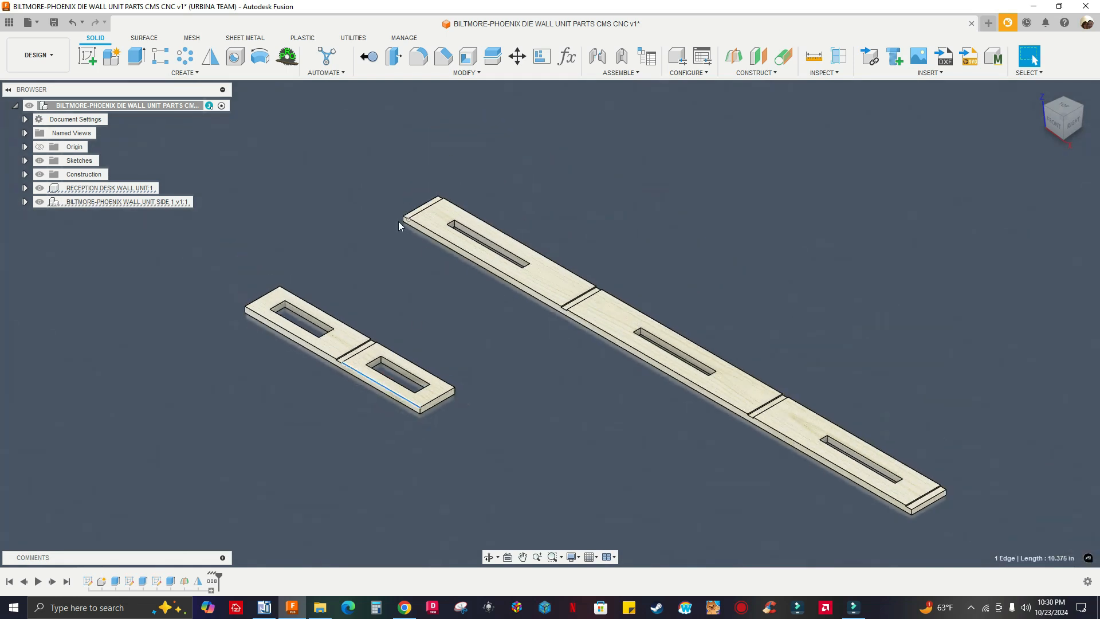
scroll(370, 247, down, 2)
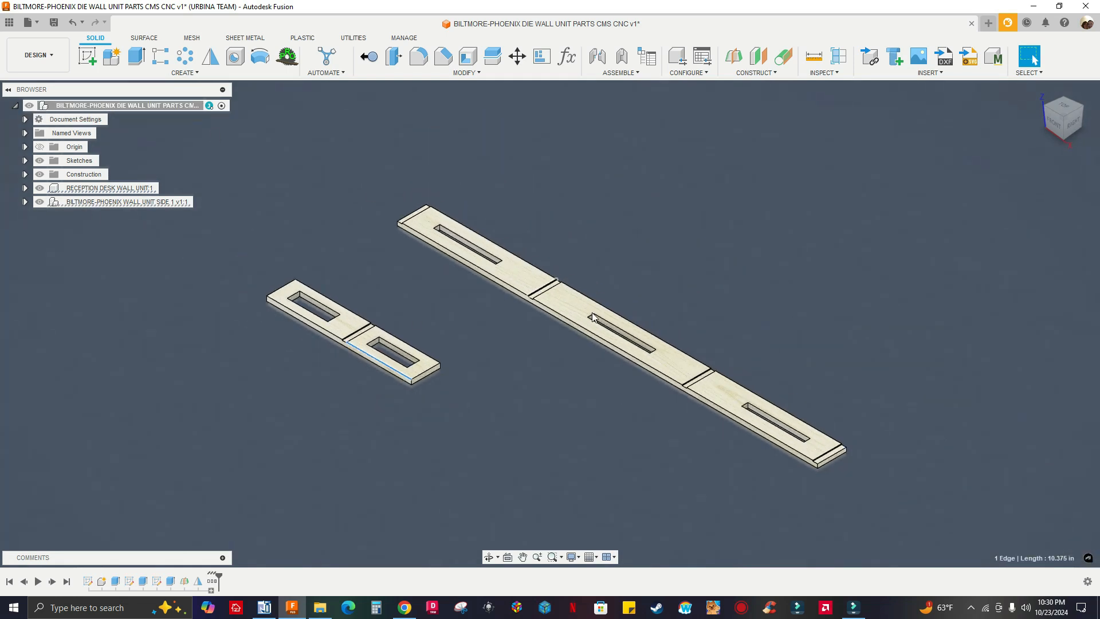
scroll(340, 288, down, 1)
scroll(341, 287, down, 1)
scroll(160, 215, up, 3)
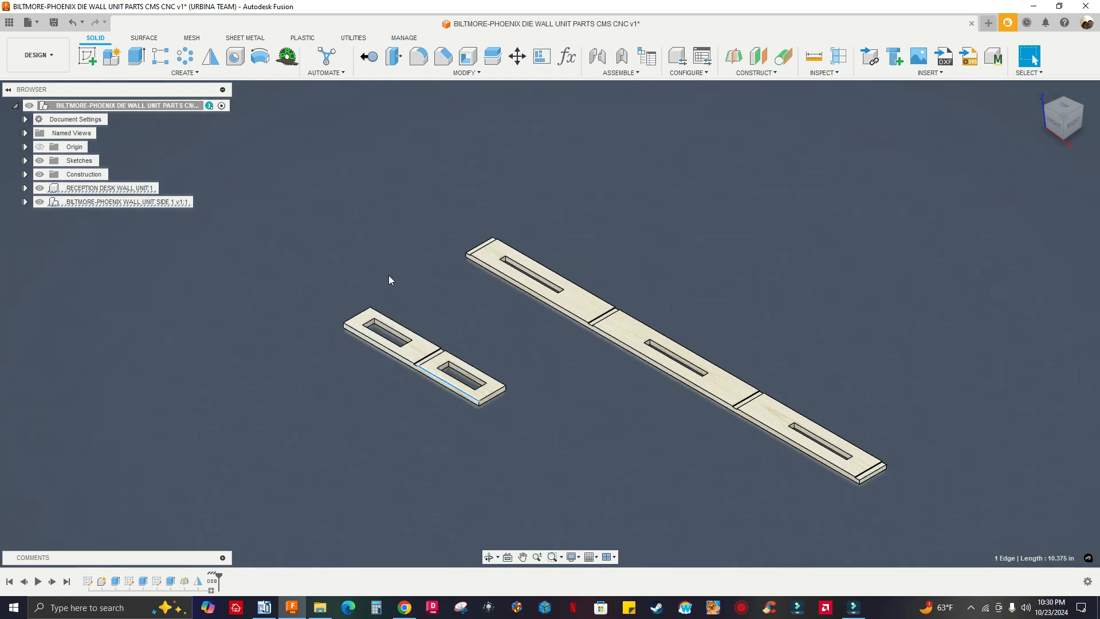
scroll(388, 280, up, 2)
click(236, 226)
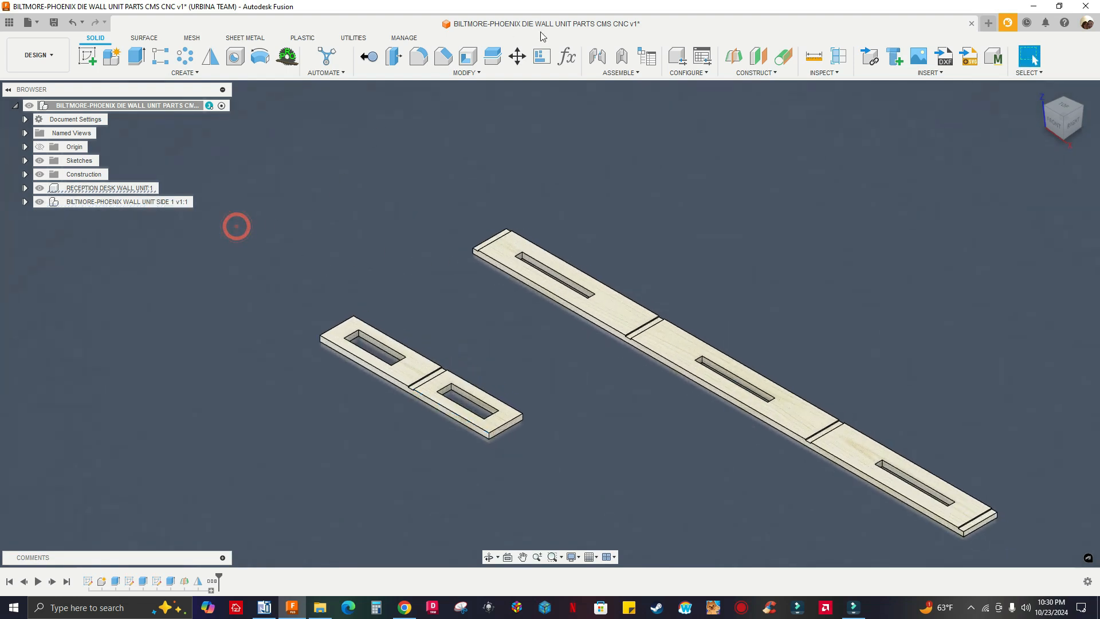
Rotate the WALL UNIT SIDE 1 component 90 degrees about X with Move/Copy so it stands upright, and capture its position
click(516, 55)
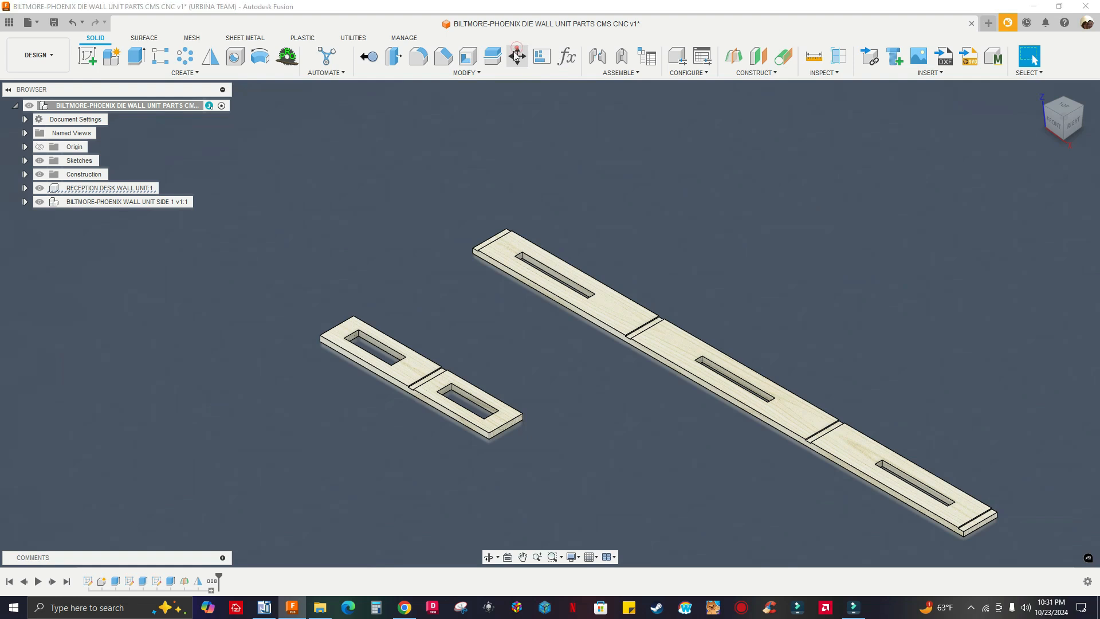
click(1027, 174)
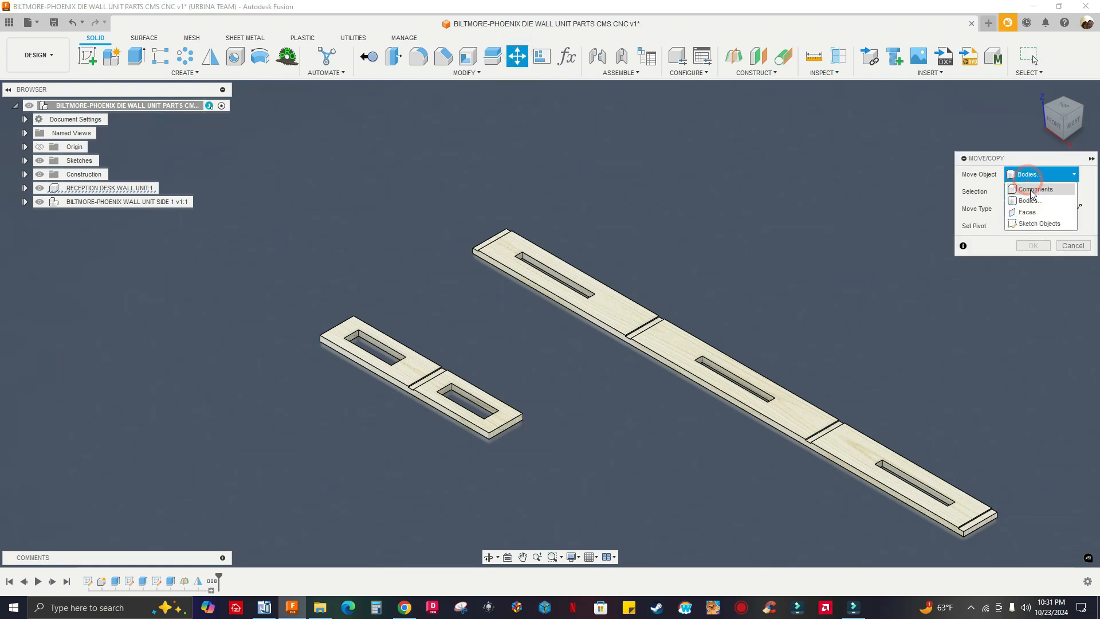
click(1031, 190)
click(427, 395)
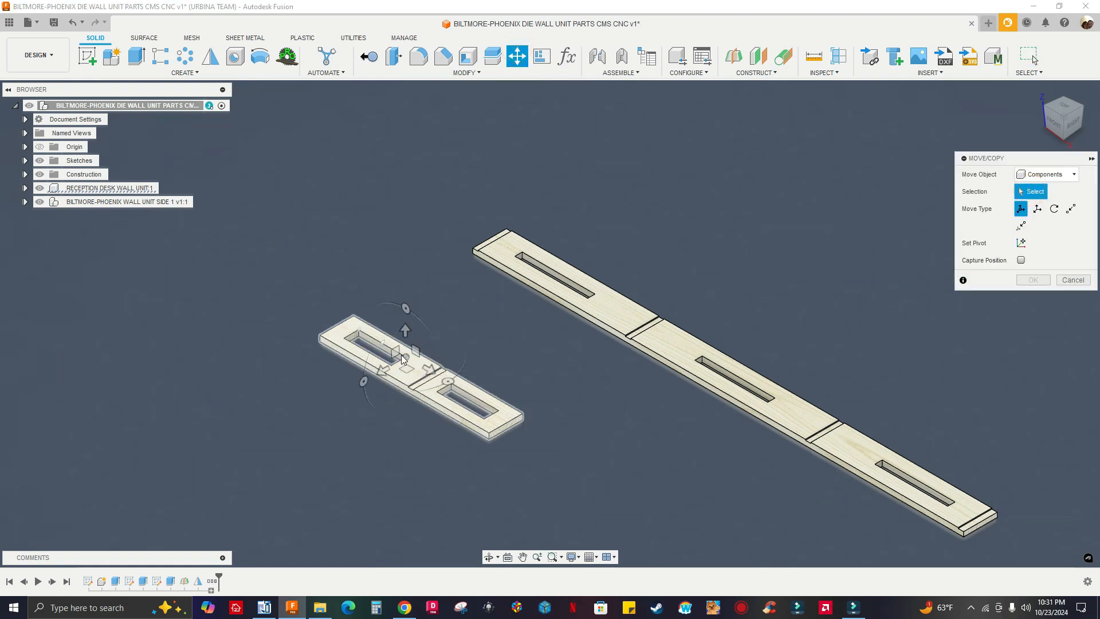
click(429, 369)
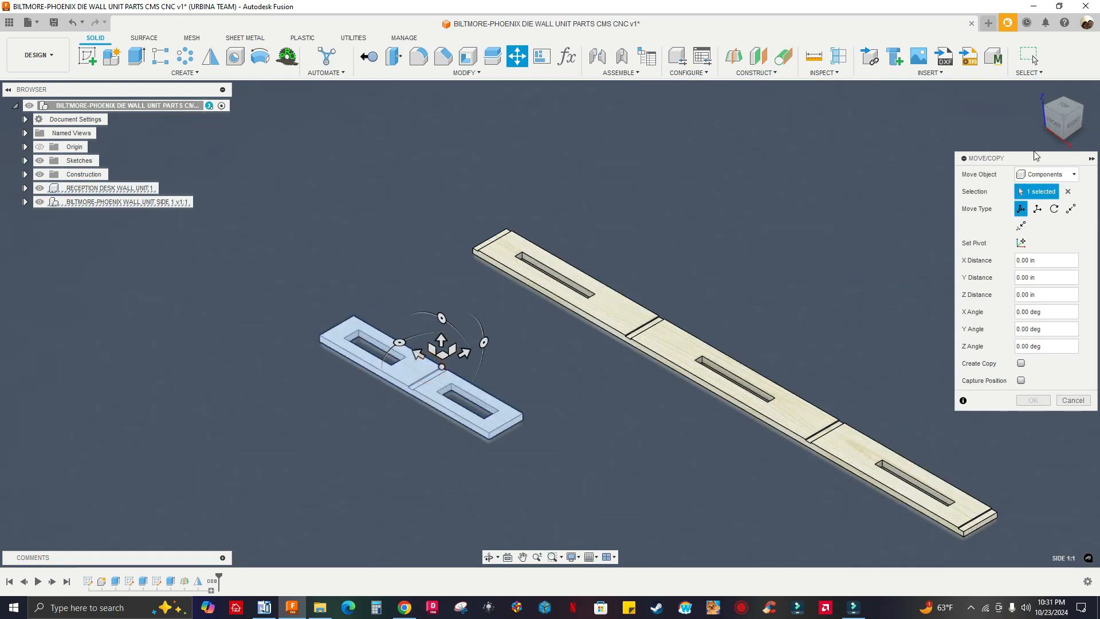
click(1053, 122)
drag(481, 308, 509, 319)
text(9)
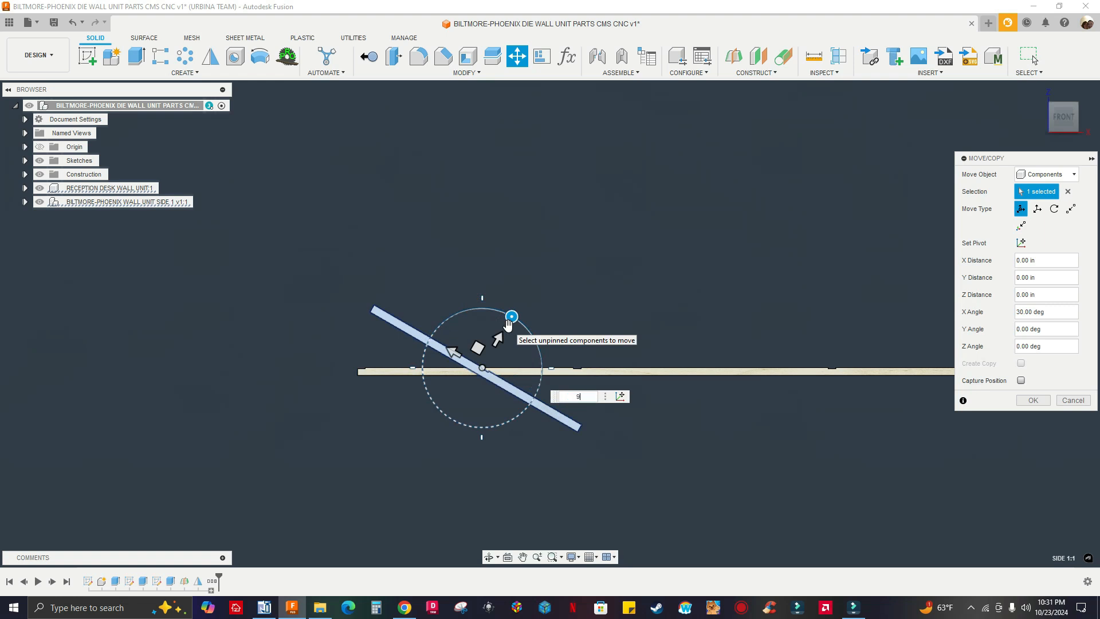
text(0)
key(Return)
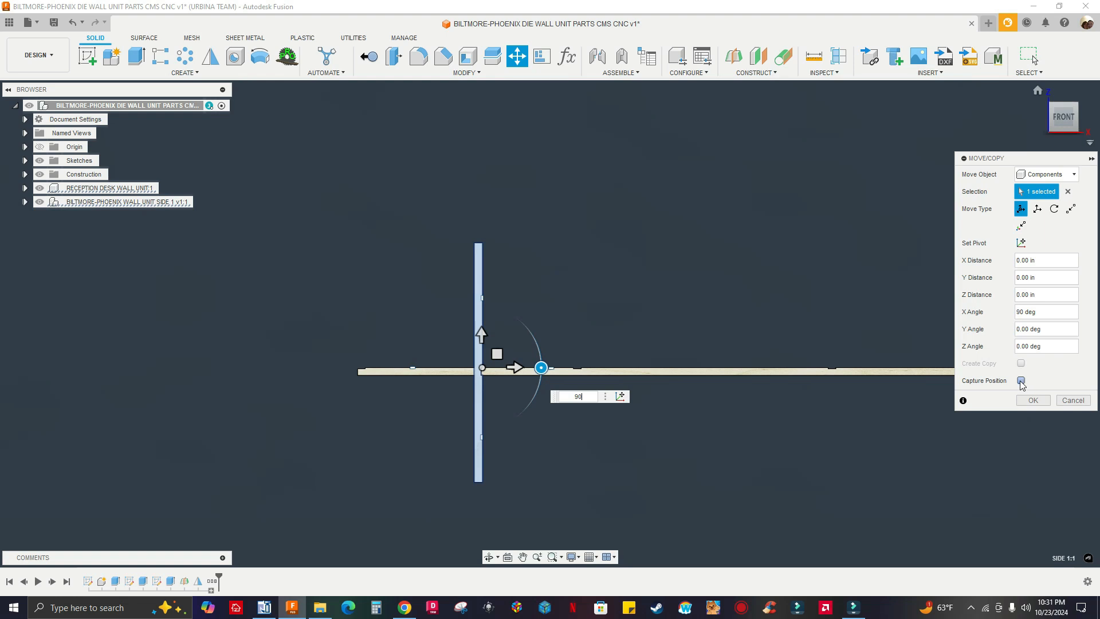
click(1033, 400)
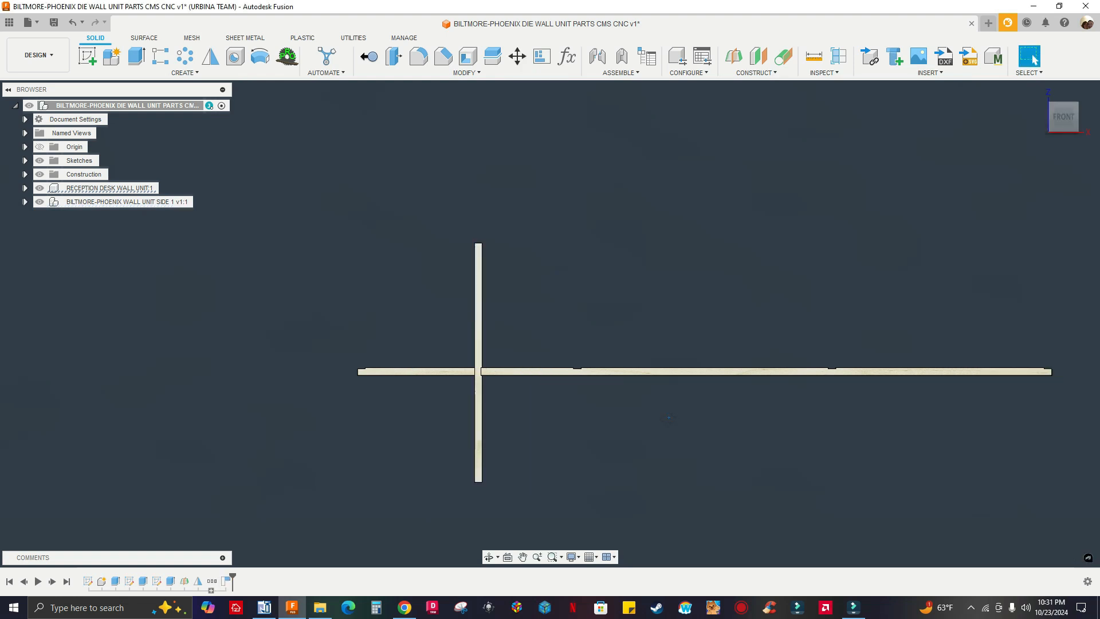
Start a joint with the center of the upright side panel's bottom end face as the first component's snap point
shift+middle_drag(668, 418, 628, 432)
scroll(472, 403, down, 1)
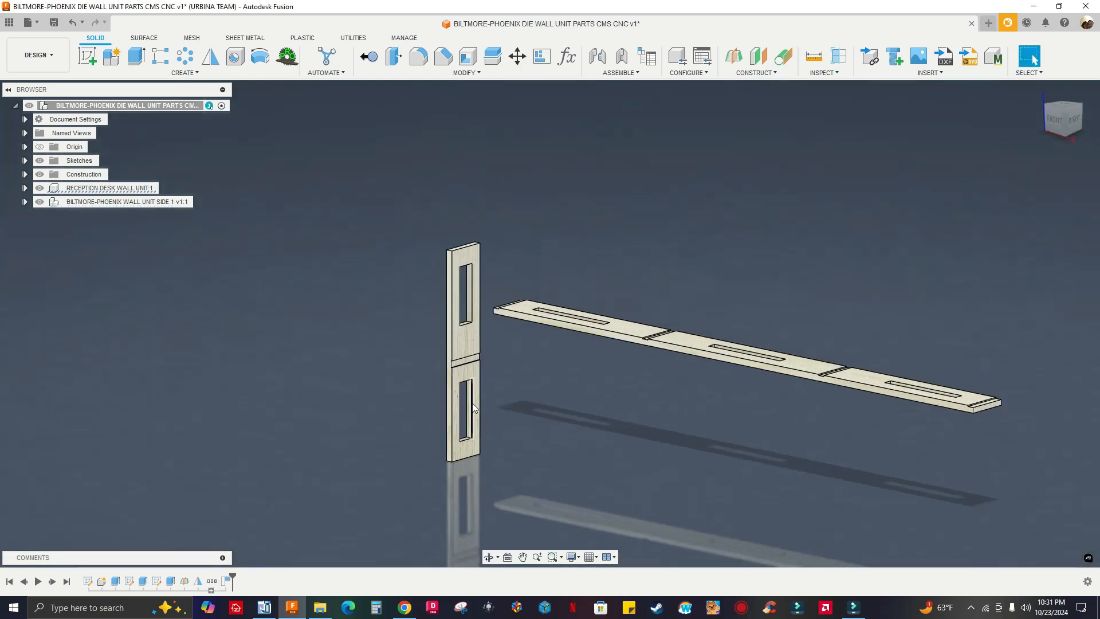
scroll(470, 416, up, 4)
shift+middle_drag(528, 414, 526, 454)
middle_drag(526, 454, 505, 504)
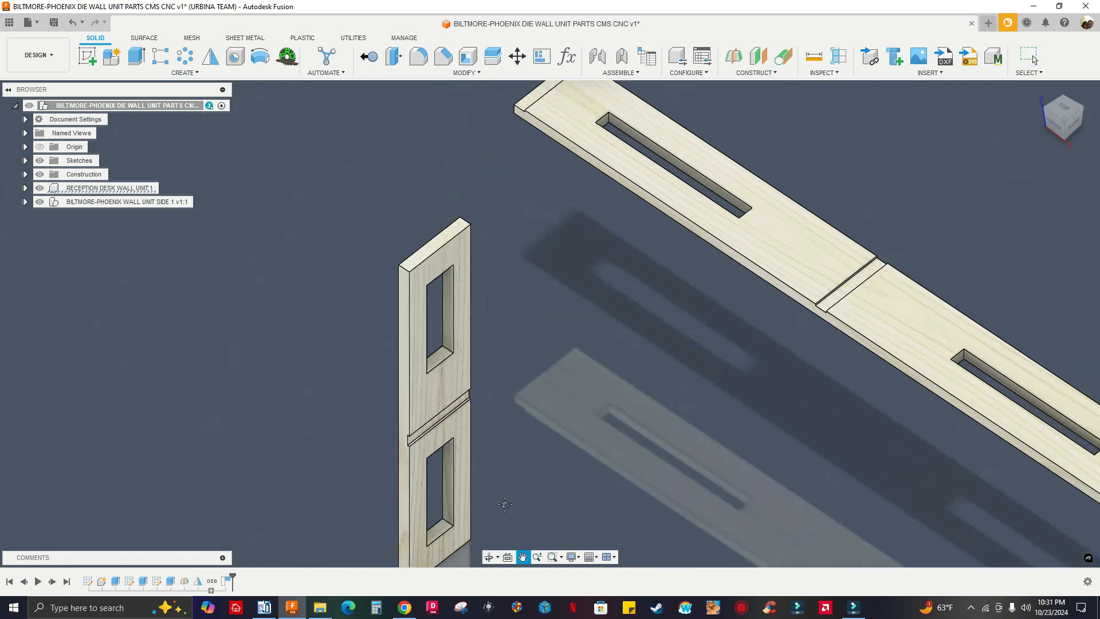
scroll(496, 125, down, 5)
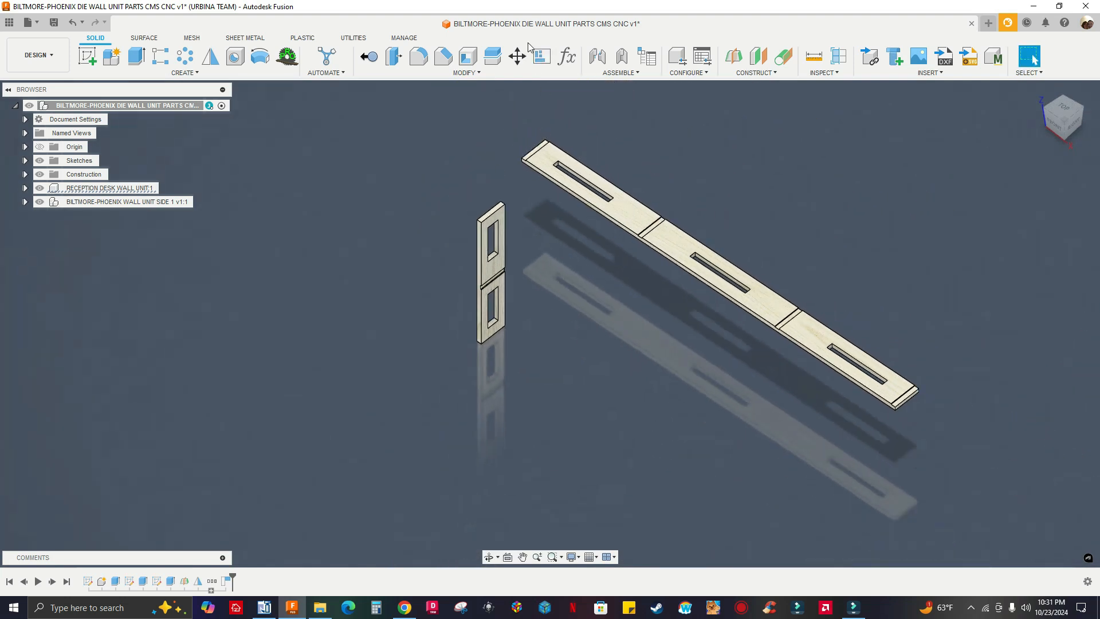
click(597, 56)
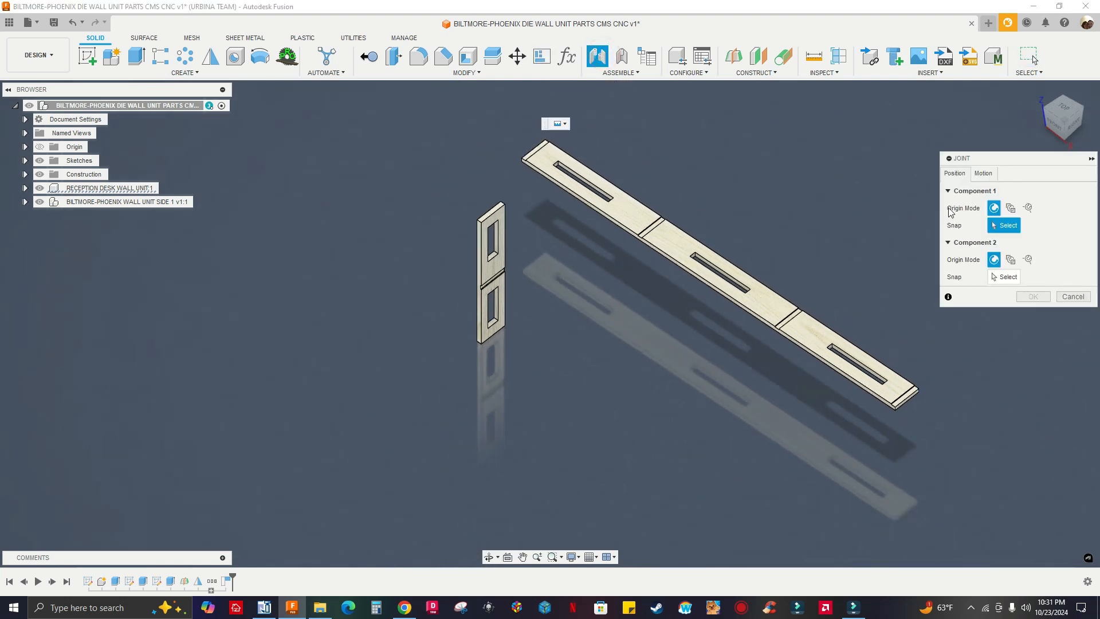
scroll(495, 444, up, 6)
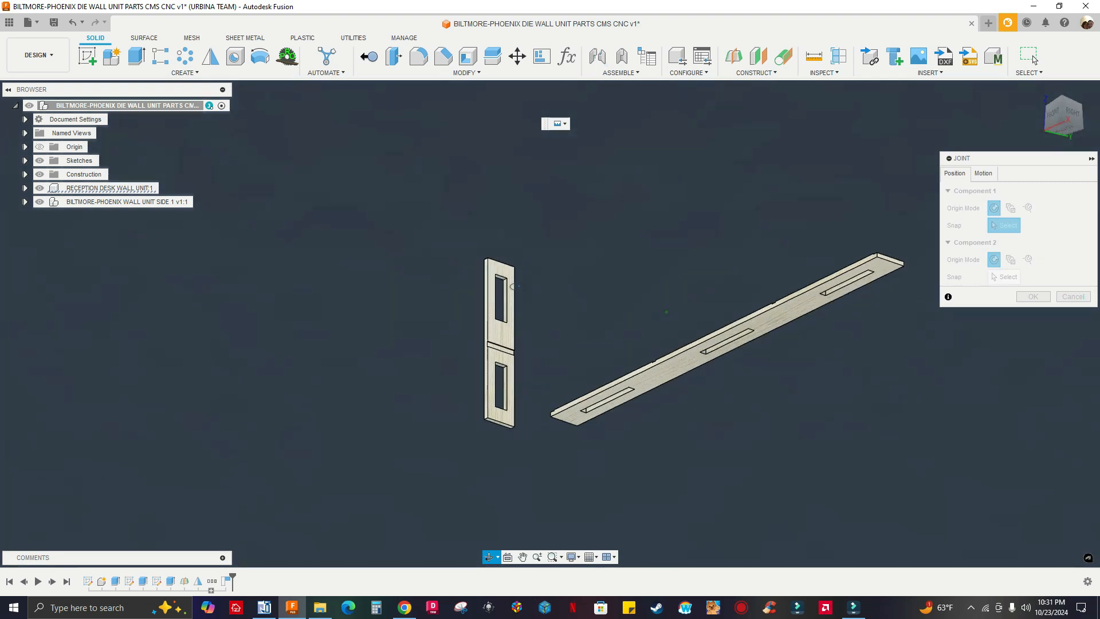
scroll(505, 435, up, 5)
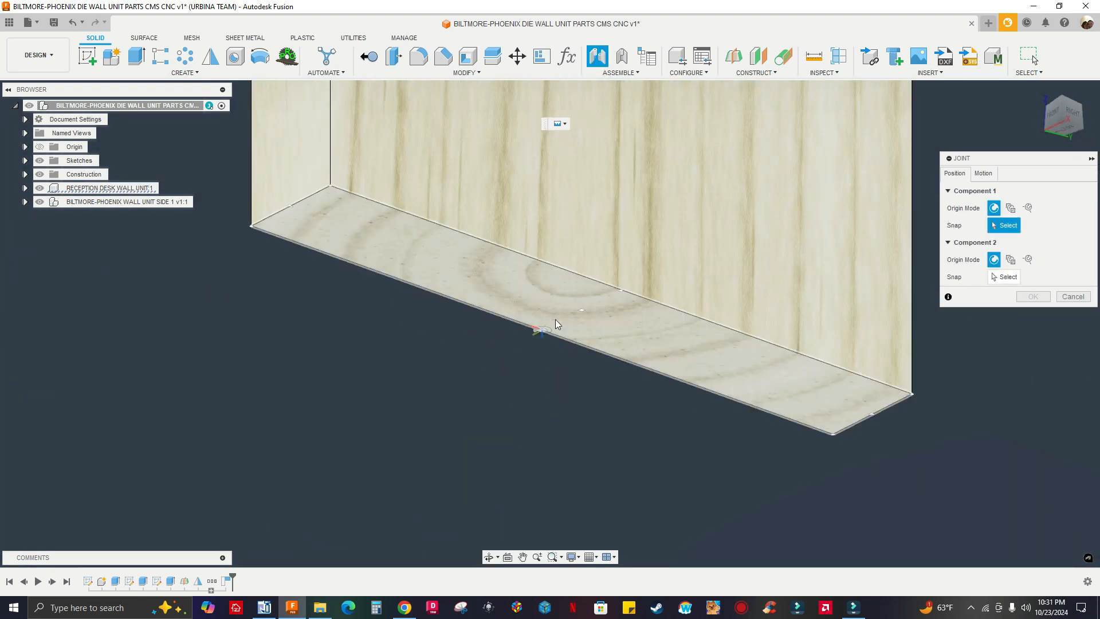
click(582, 313)
Joint the side panel to the center of the rabbet at the long panel's near end, with 0 degree angle and zero offsets
scroll(582, 313, down, 8)
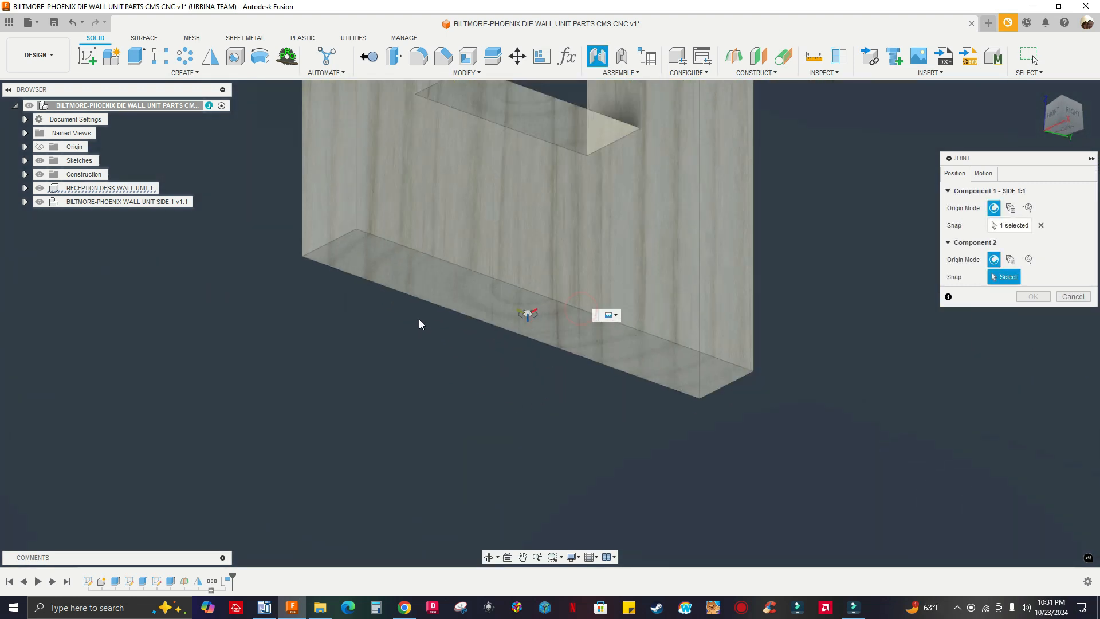
scroll(477, 329, down, 3)
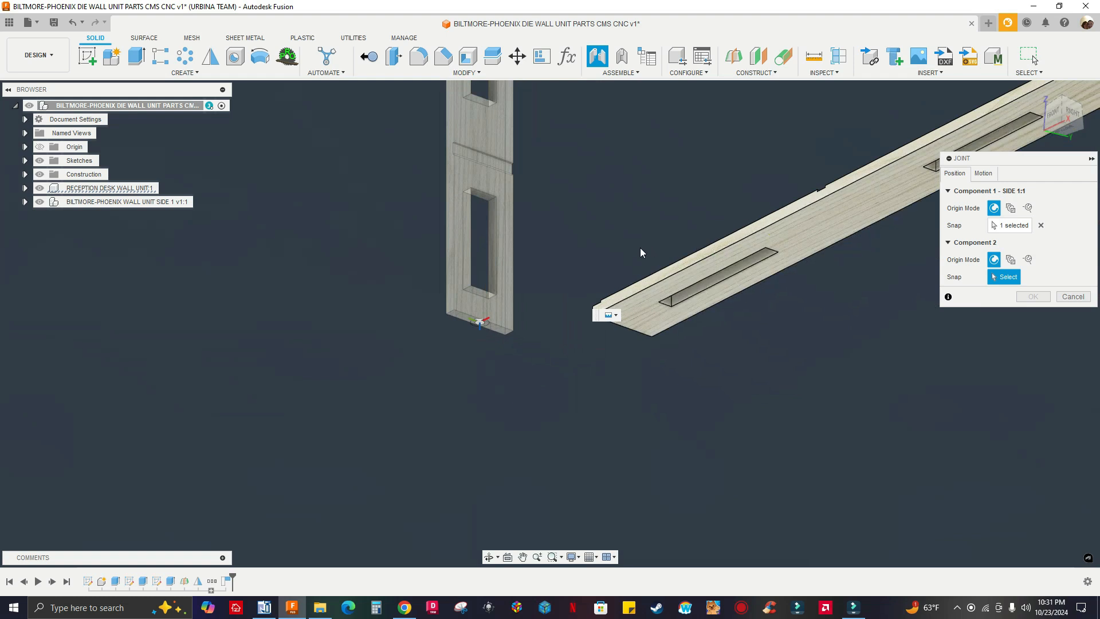
scroll(557, 252, down, 4)
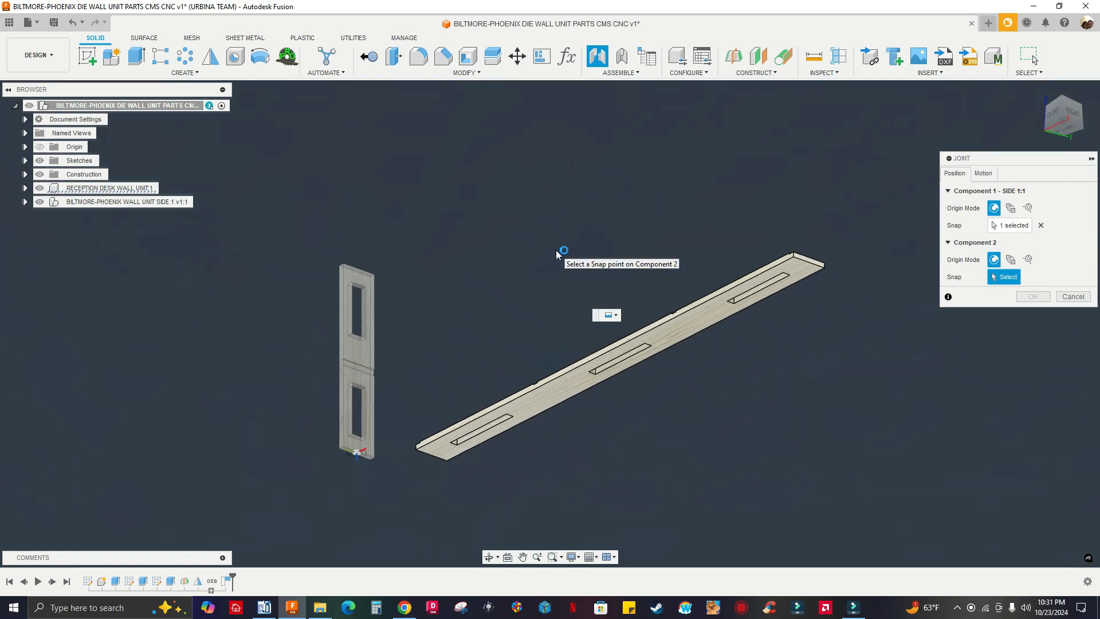
mouse_move(529, 253)
shift+middle_down()
mouse_move(502, 202)
mouse_move(515, 260)
shift+middle_up()
scroll(489, 198, up, 8)
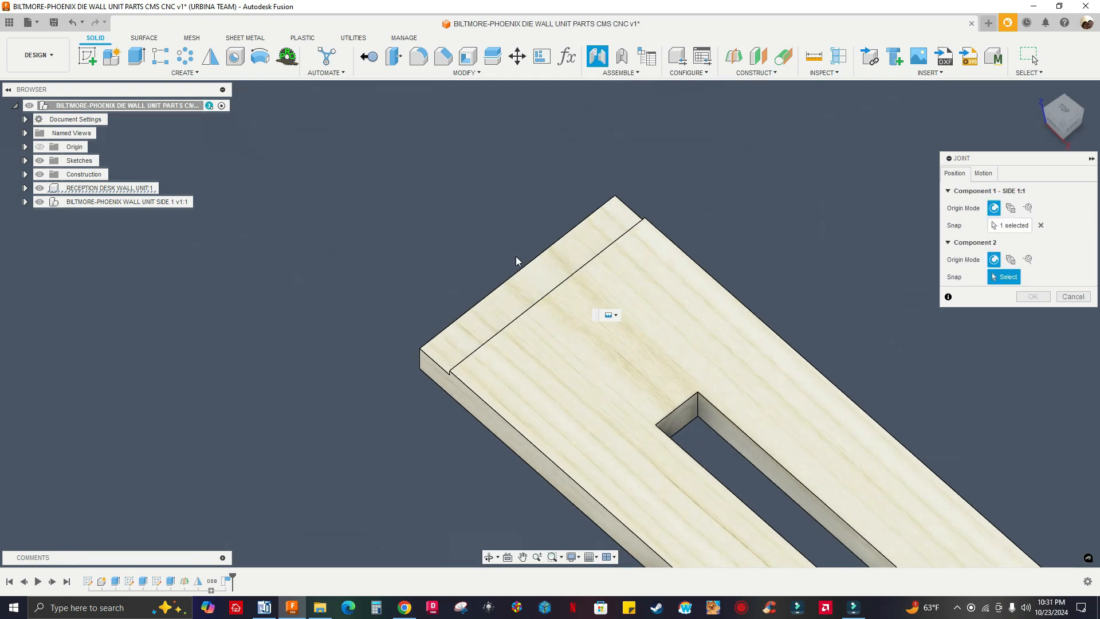
click(533, 286)
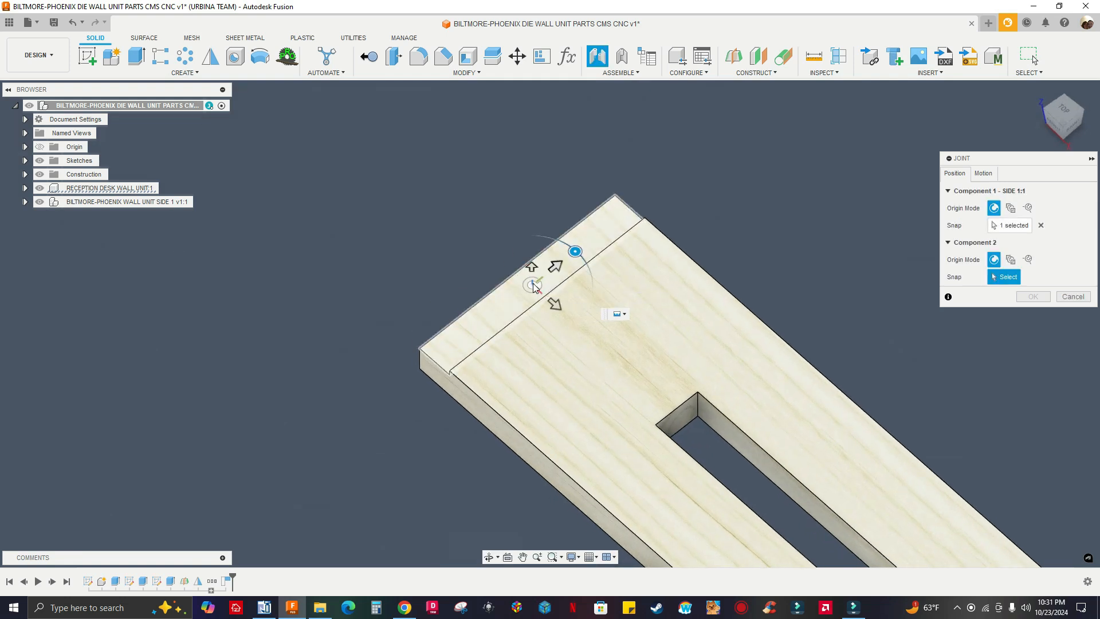
scroll(401, 250, down, 2)
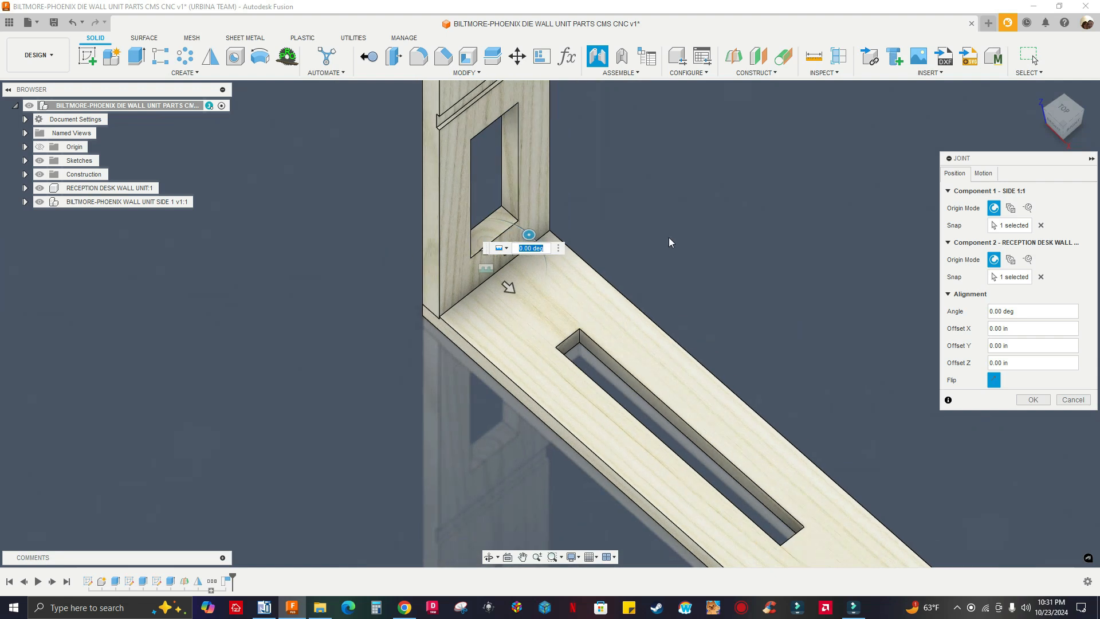
scroll(688, 255, down, 3)
scroll(399, 329, down, 3)
mouse_move(399, 330)
shift+middle_down()
mouse_move(494, 329)
mouse_move(326, 280)
mouse_move(459, 305)
mouse_move(413, 304)
mouse_move(398, 316)
shift+middle_up()
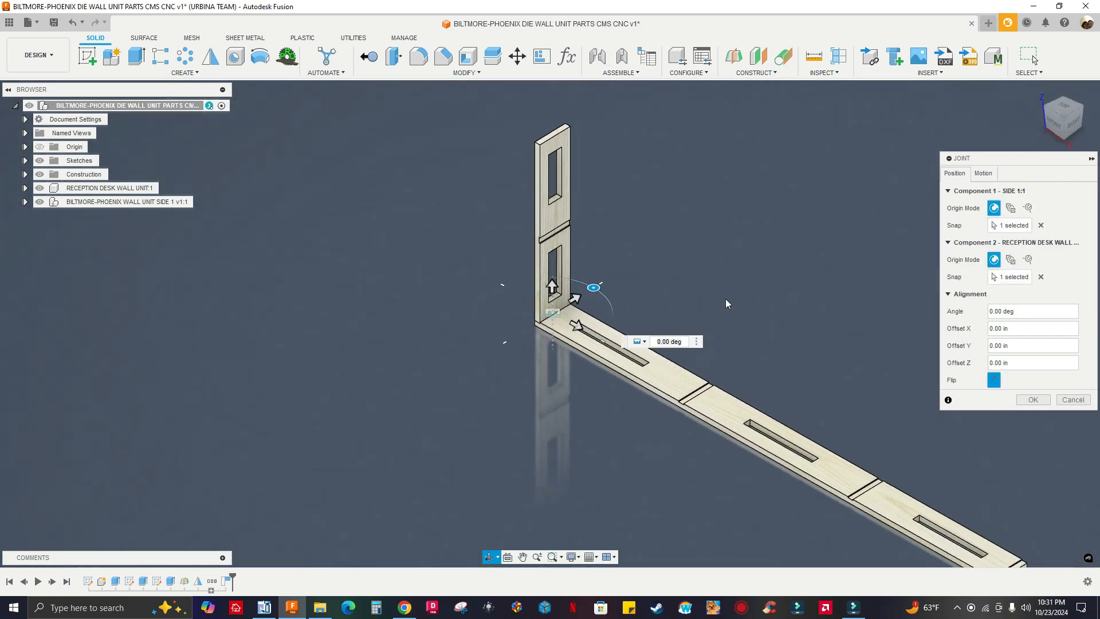
click(1031, 399)
Check the lengths of the side panel's vertical edges below and above its dado
scroll(533, 281, up, 8)
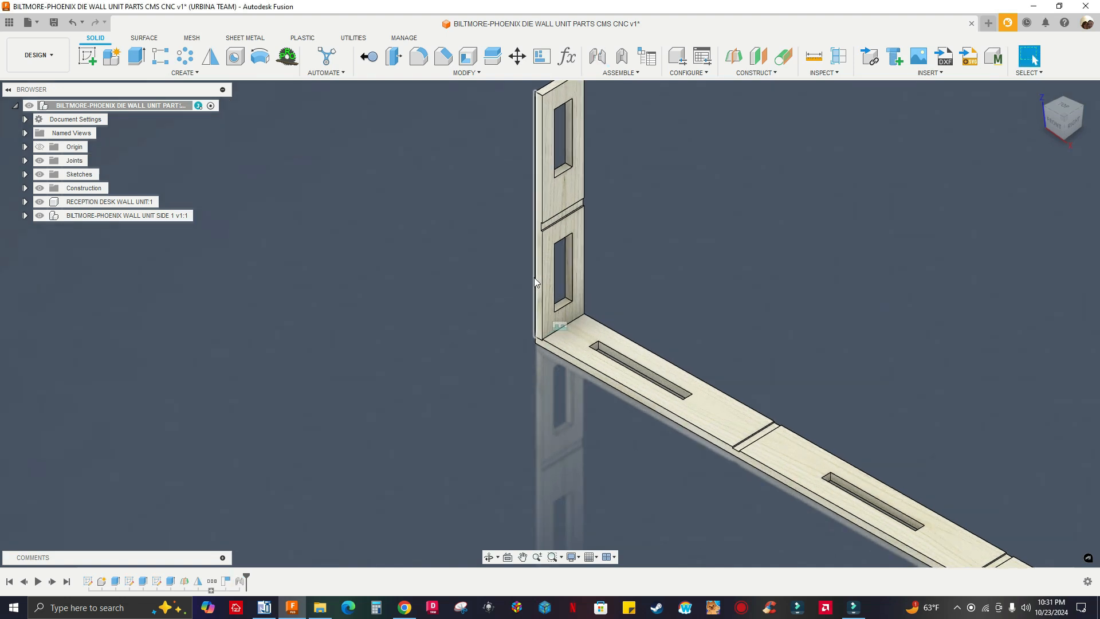
scroll(550, 229, down, 5)
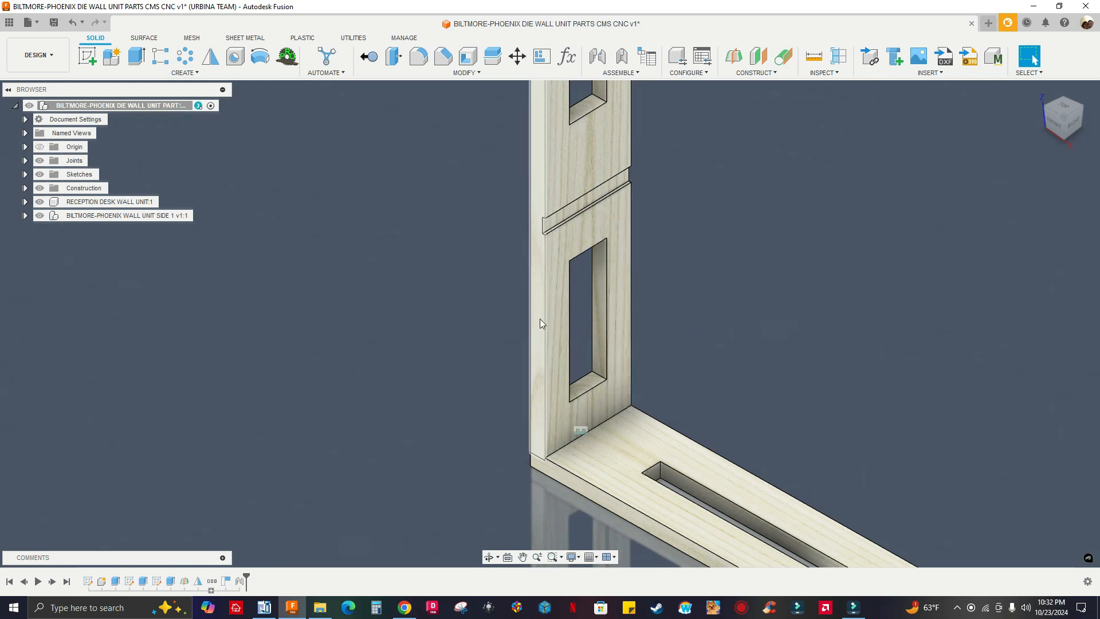
click(545, 334)
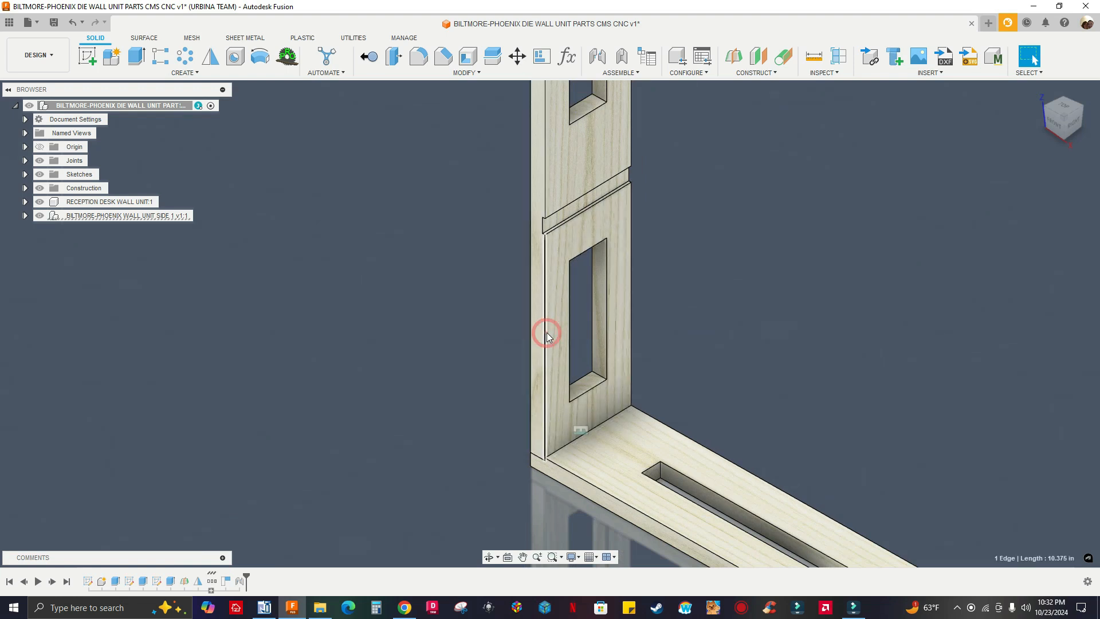
scroll(636, 318, down, 2)
scroll(744, 399, down, 2)
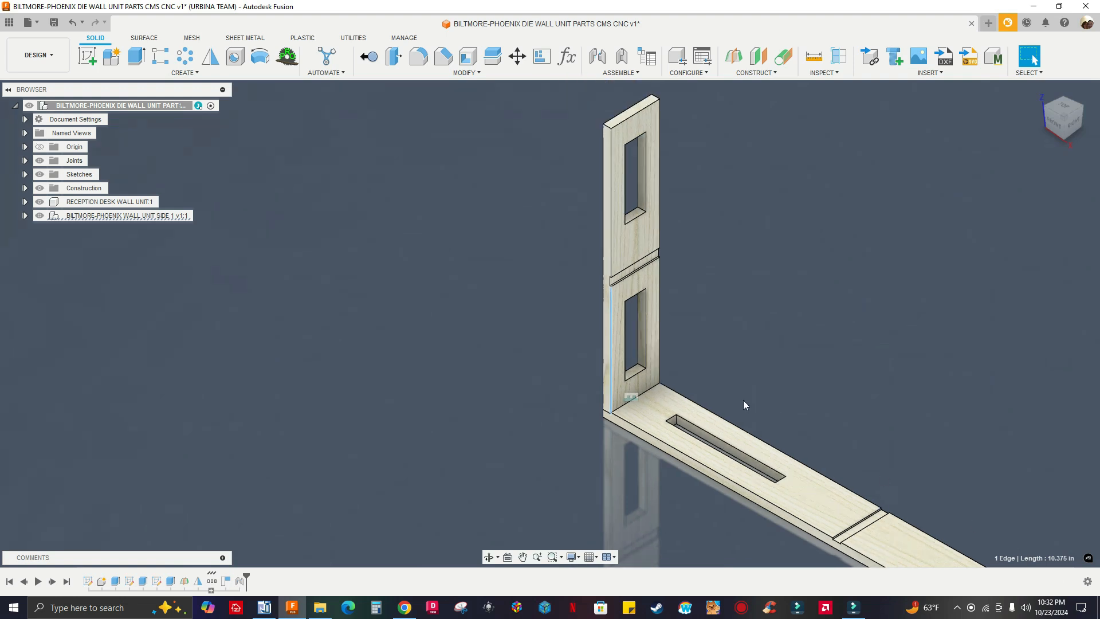
scroll(630, 332, up, 5)
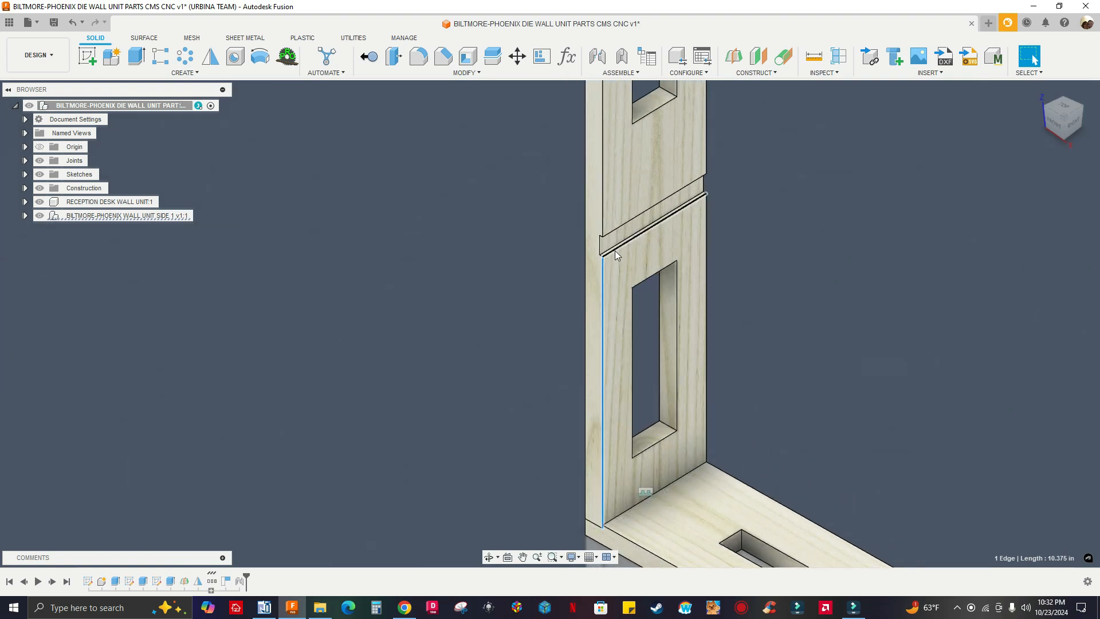
click(575, 351)
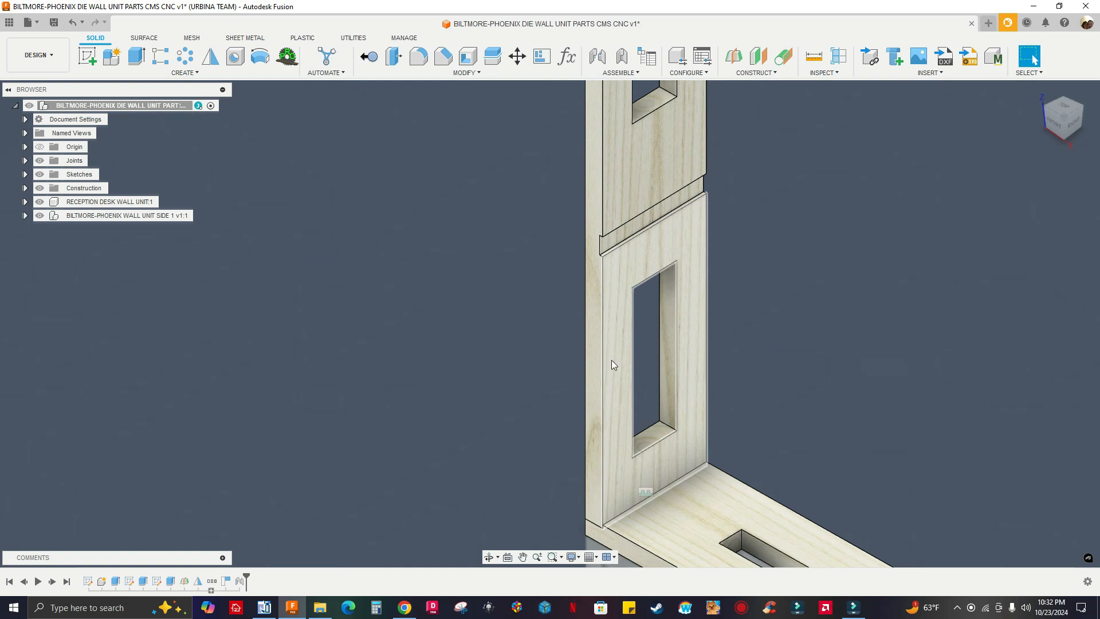
scroll(611, 360, down, 5)
scroll(565, 288, up, 3)
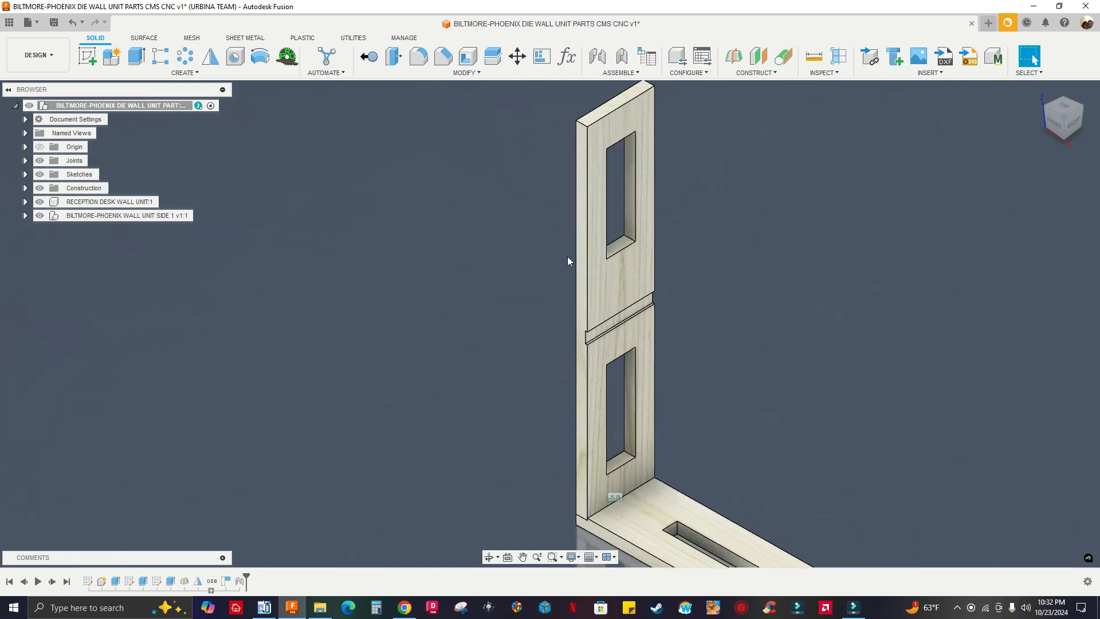
click(586, 263)
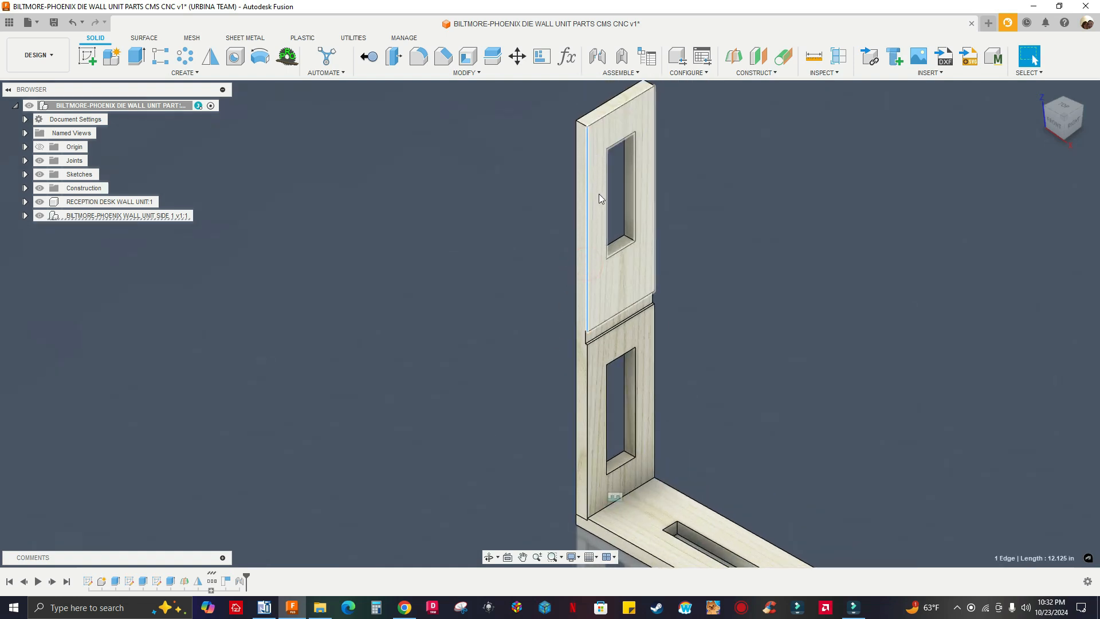
click(873, 433)
scroll(688, 351, down, 6)
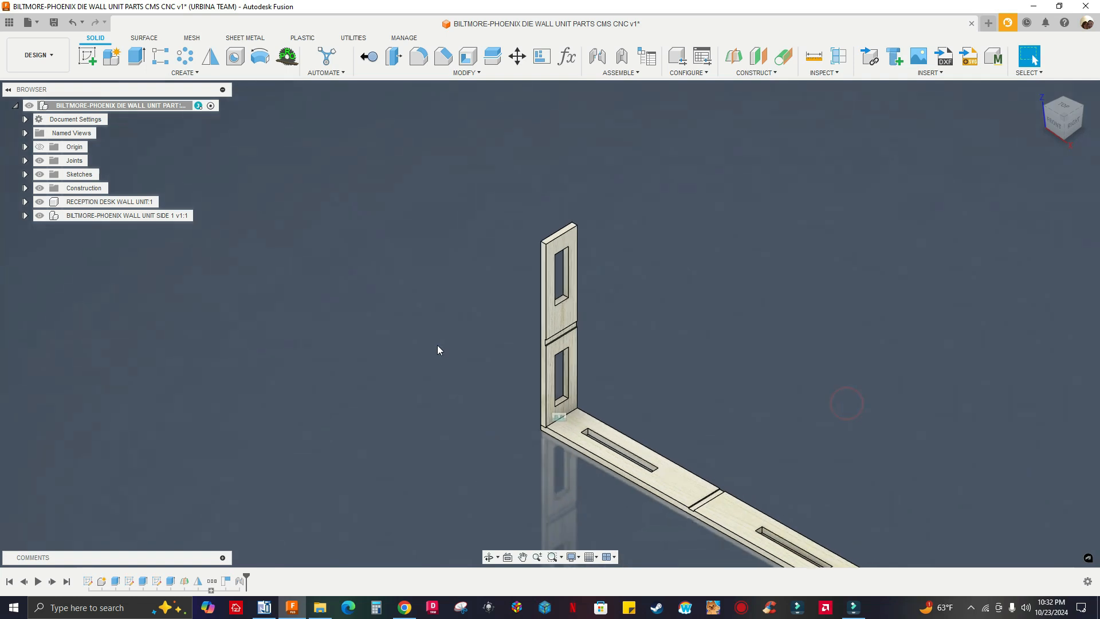
Show the Plane1 construction plane at the middle of the long slotted panel
scroll(445, 249, up, 3)
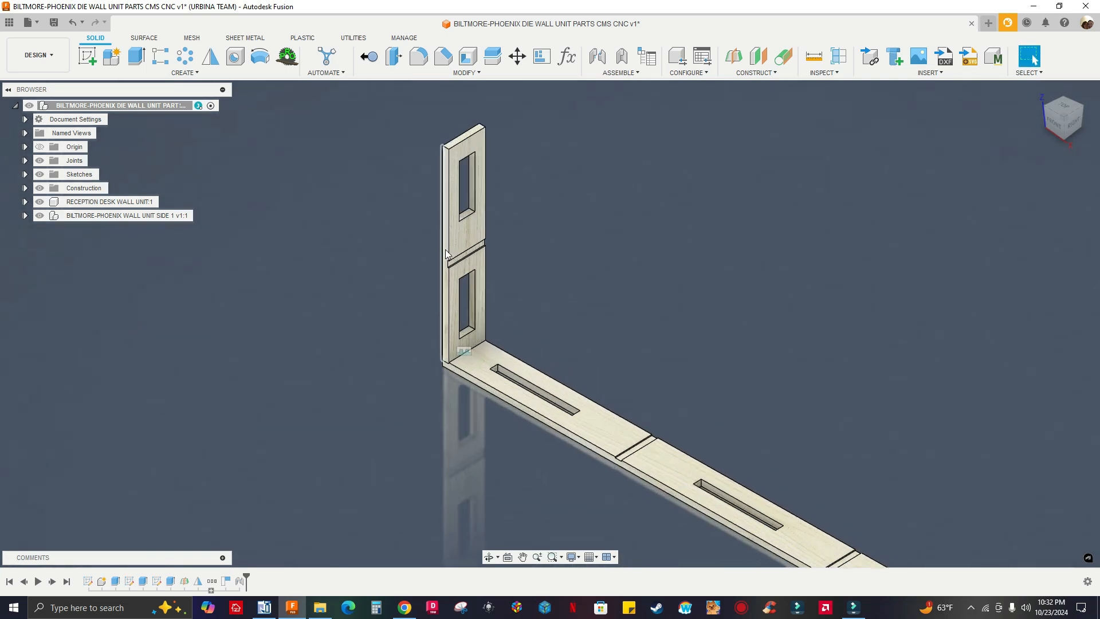
scroll(445, 249, down, 3)
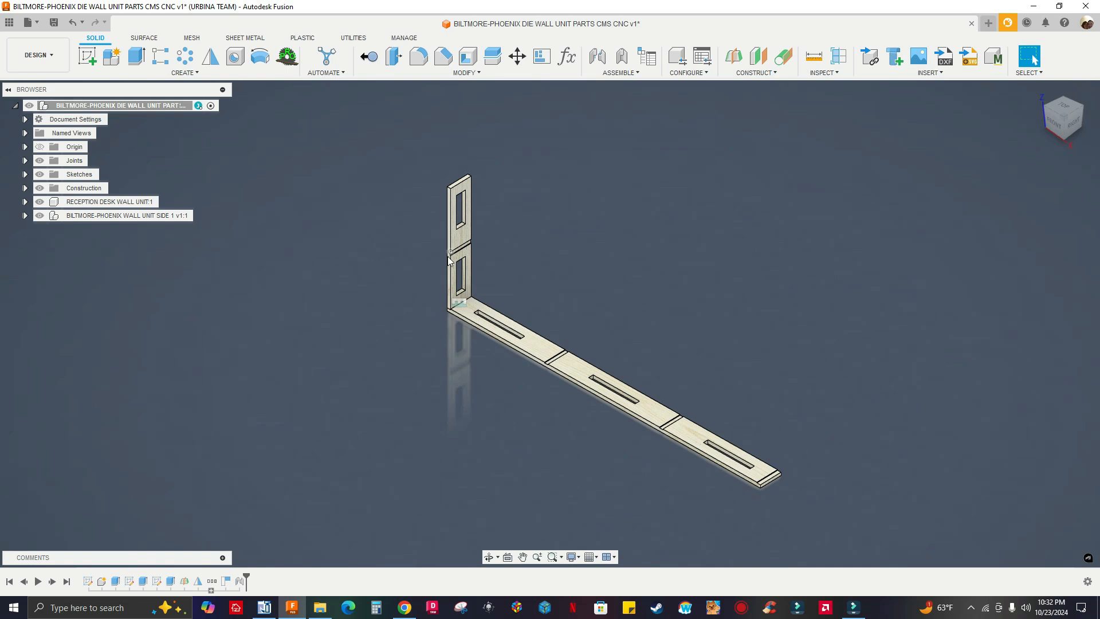
scroll(456, 255, up, 3)
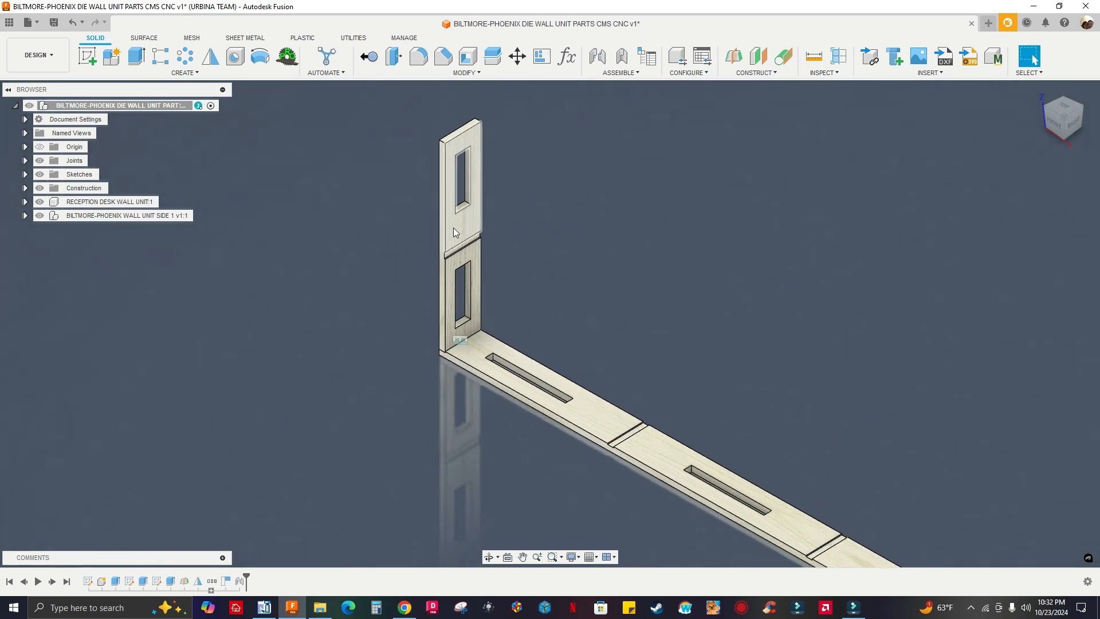
scroll(453, 228, down, 3)
scroll(790, 481, up, 5)
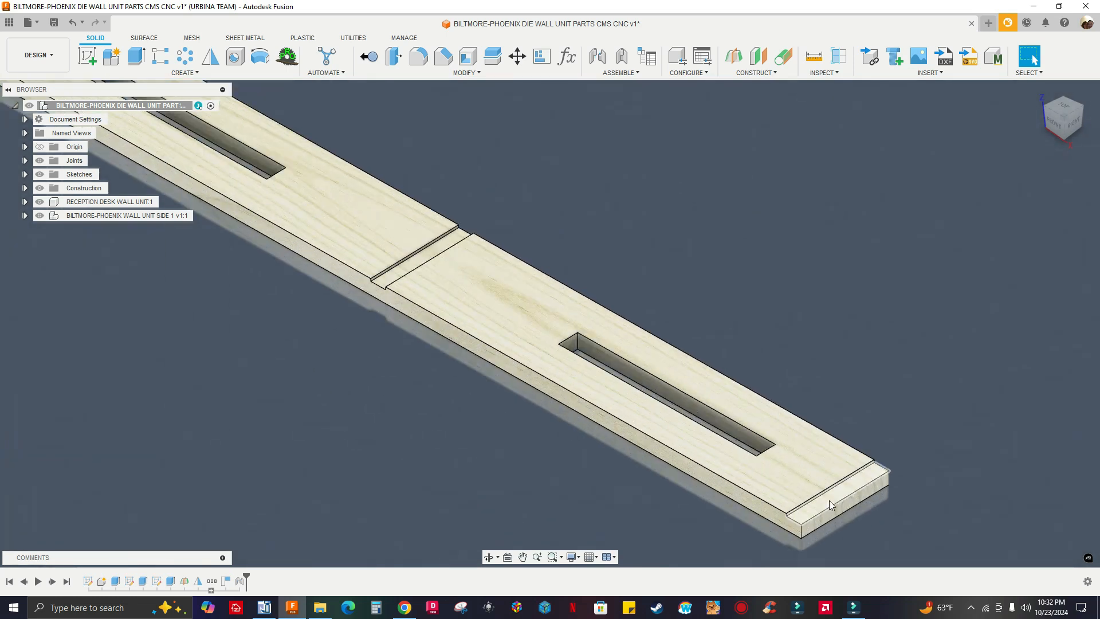
scroll(811, 517, down, 6)
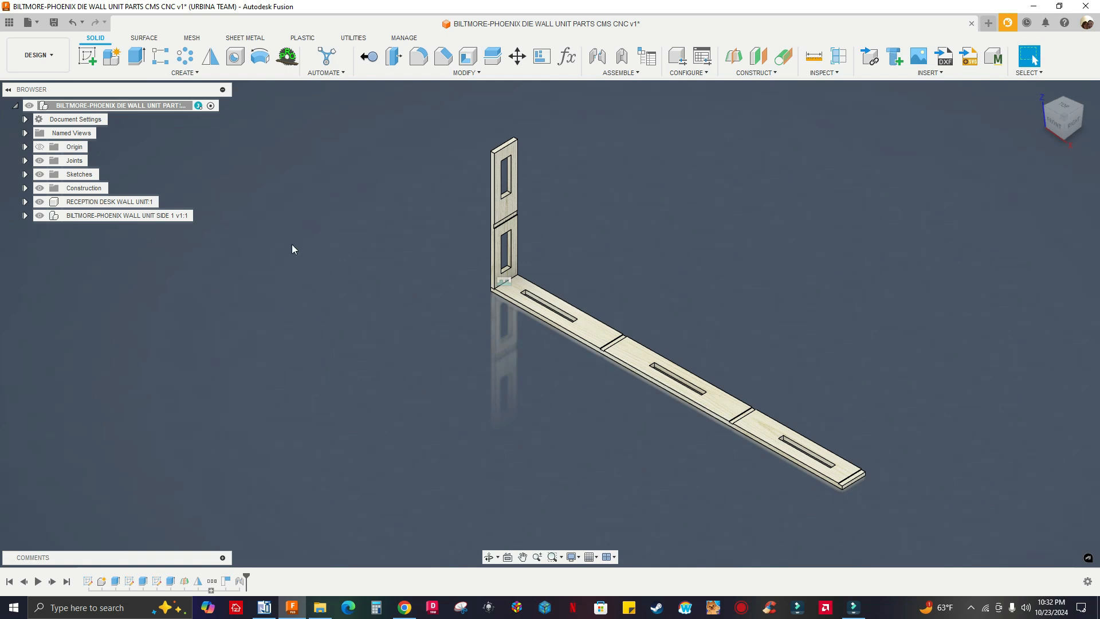
click(25, 188)
click(51, 201)
mouse_move(354, 308)
shift+middle_down()
mouse_move(395, 344)
mouse_move(354, 306)
shift+middle_up()
middle_drag(442, 336, 397, 252)
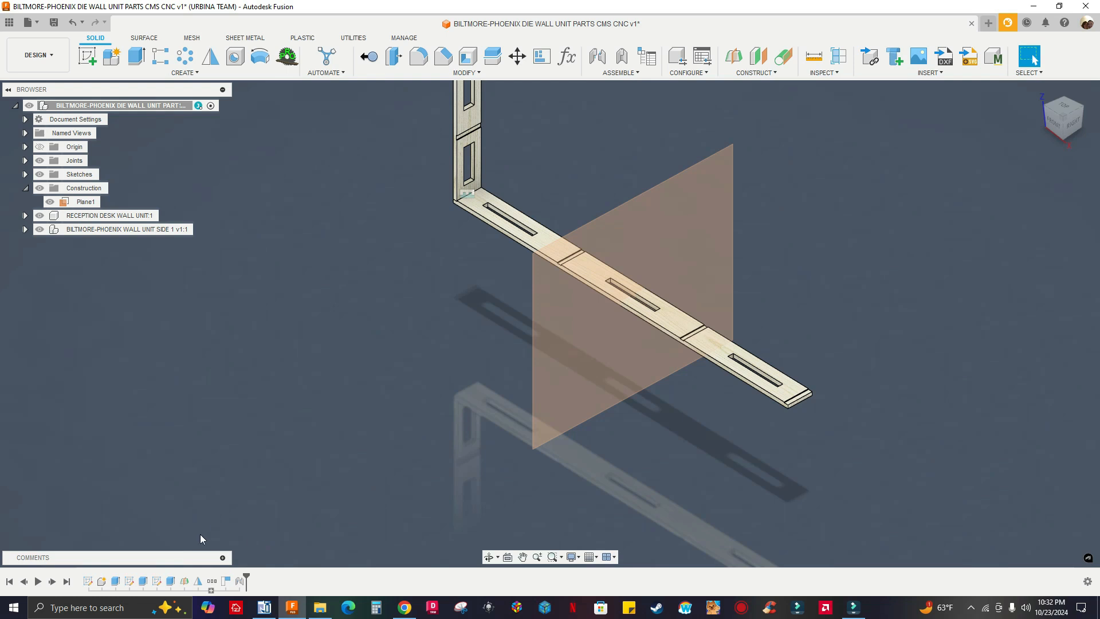
click(185, 582)
right_click(185, 582)
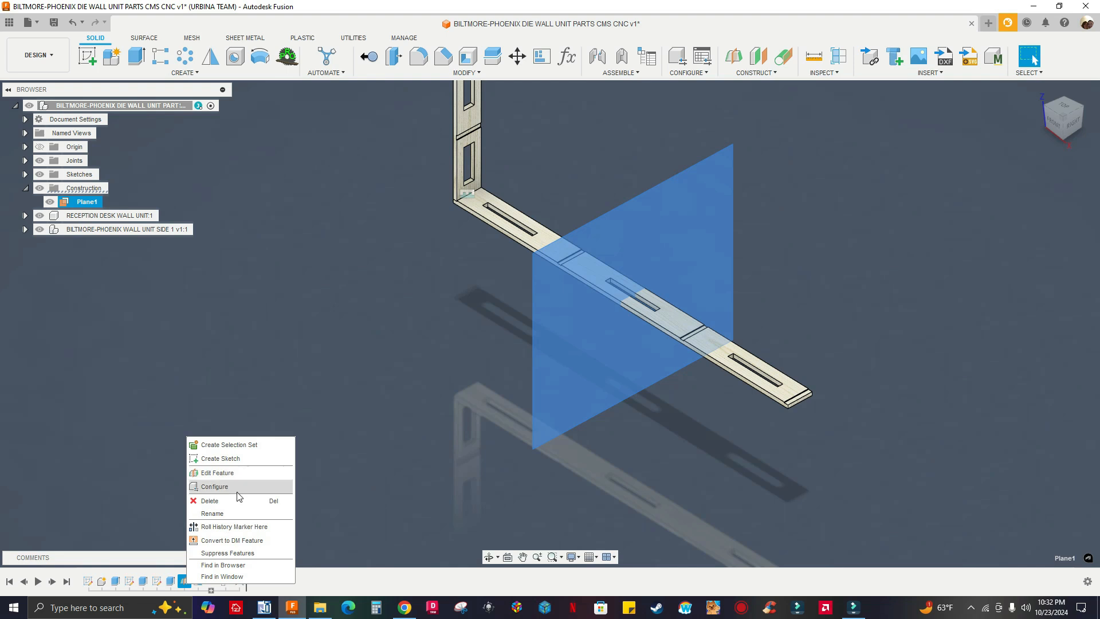
click(392, 448)
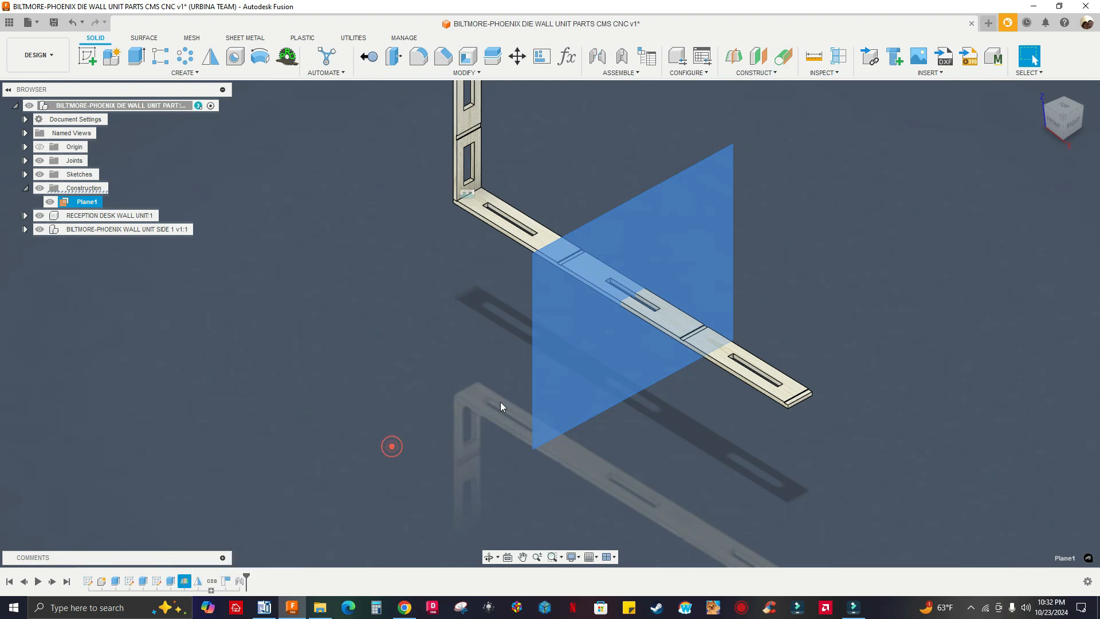
click(331, 364)
Mirror the BILTMORE-PHOENIX WALL UNIT SIDE 1 component across Plane1 to the other end of the long panel
shift+middle_drag(298, 266, 430, 179)
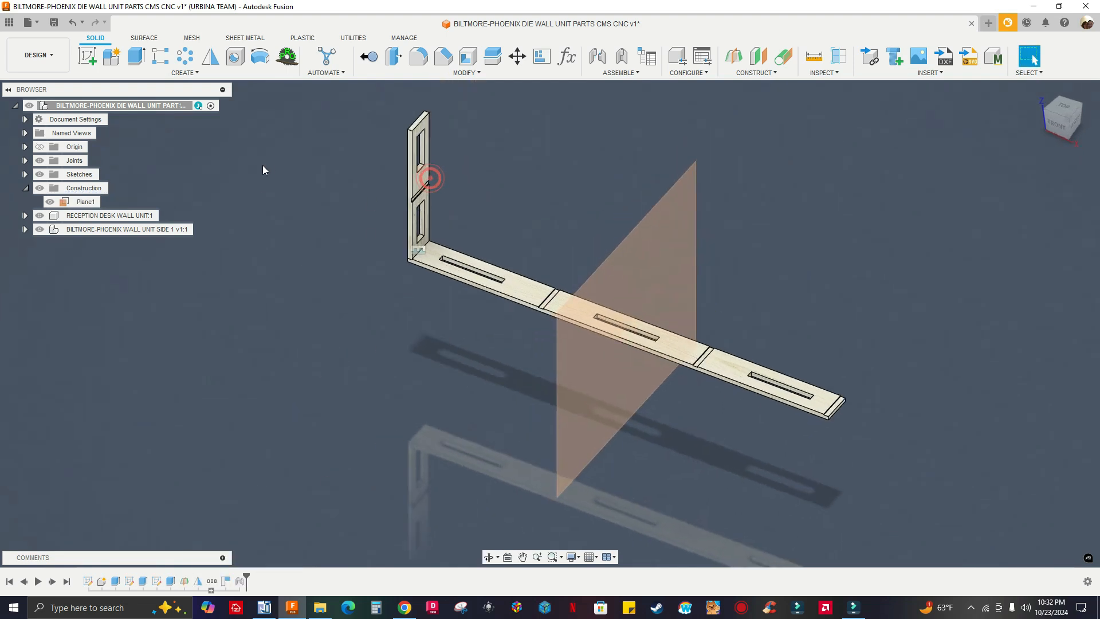
click(132, 229)
click(210, 57)
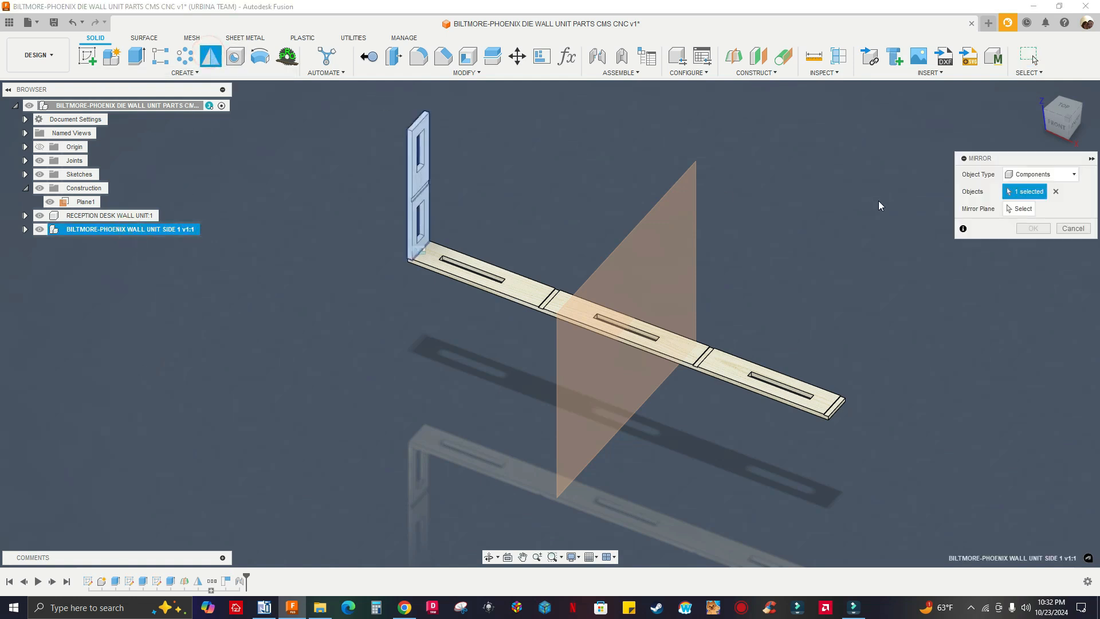
click(1018, 210)
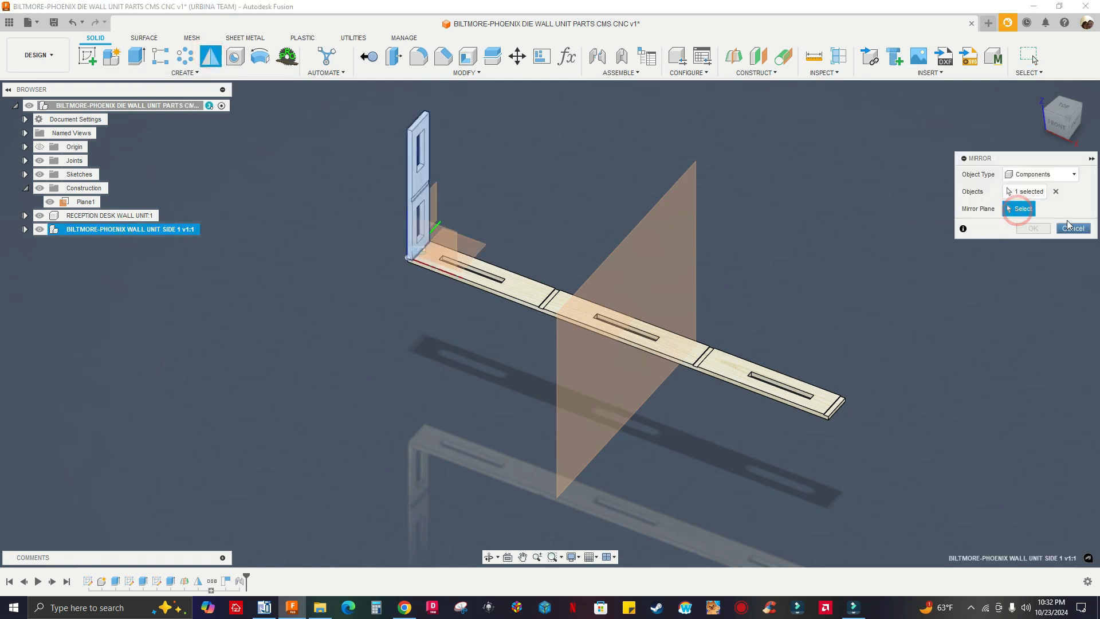
click(673, 228)
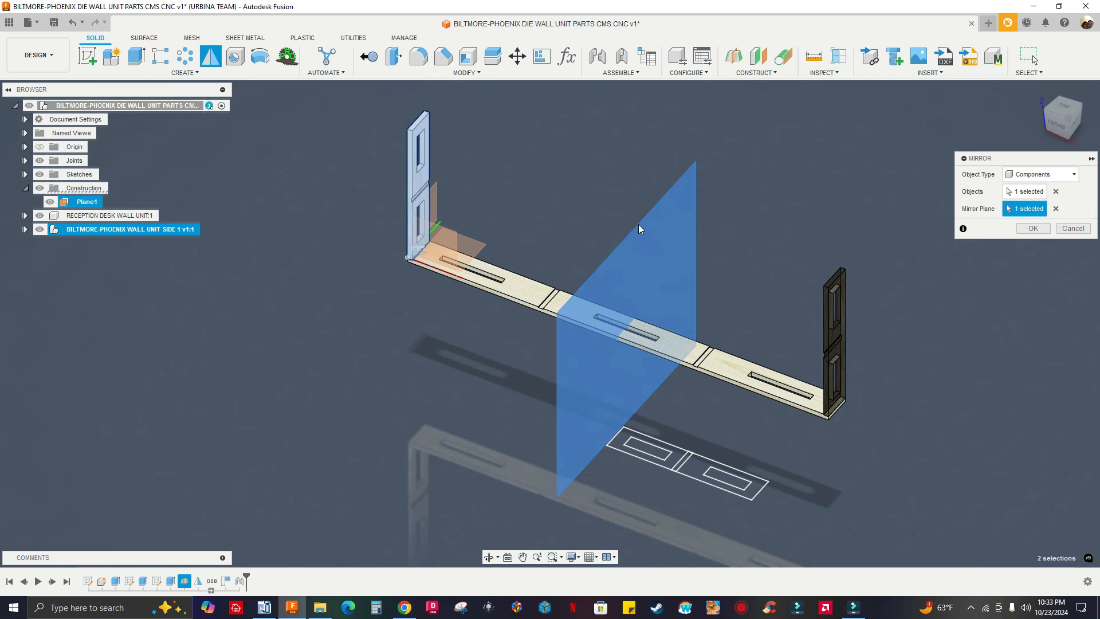
click(1033, 231)
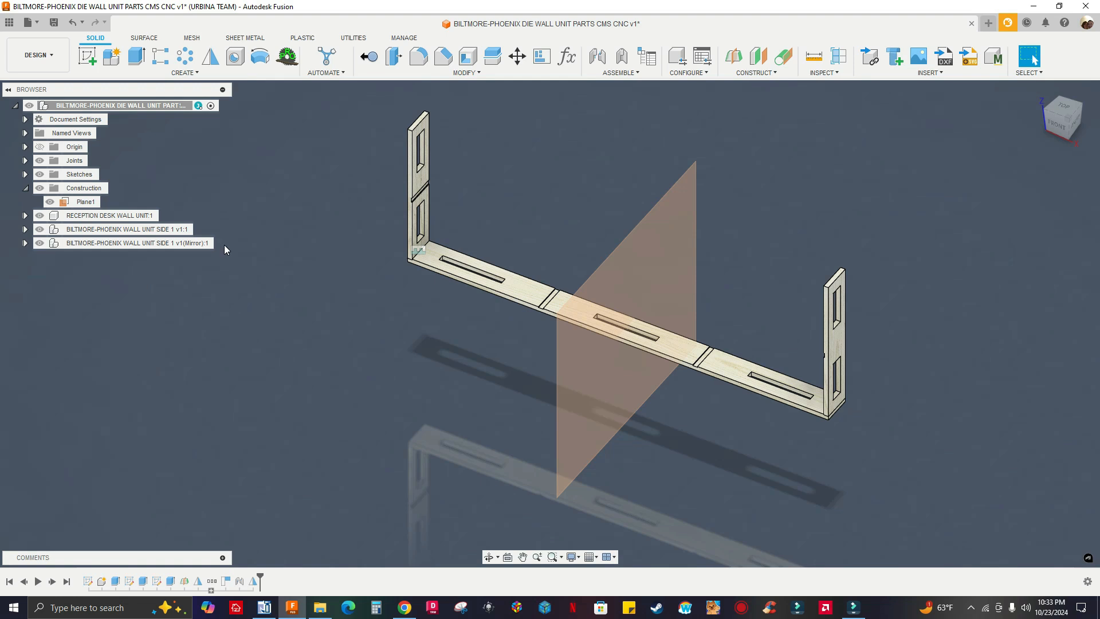
Inspect the long slotted panel, its dados and the side panels at both ends
click(621, 267)
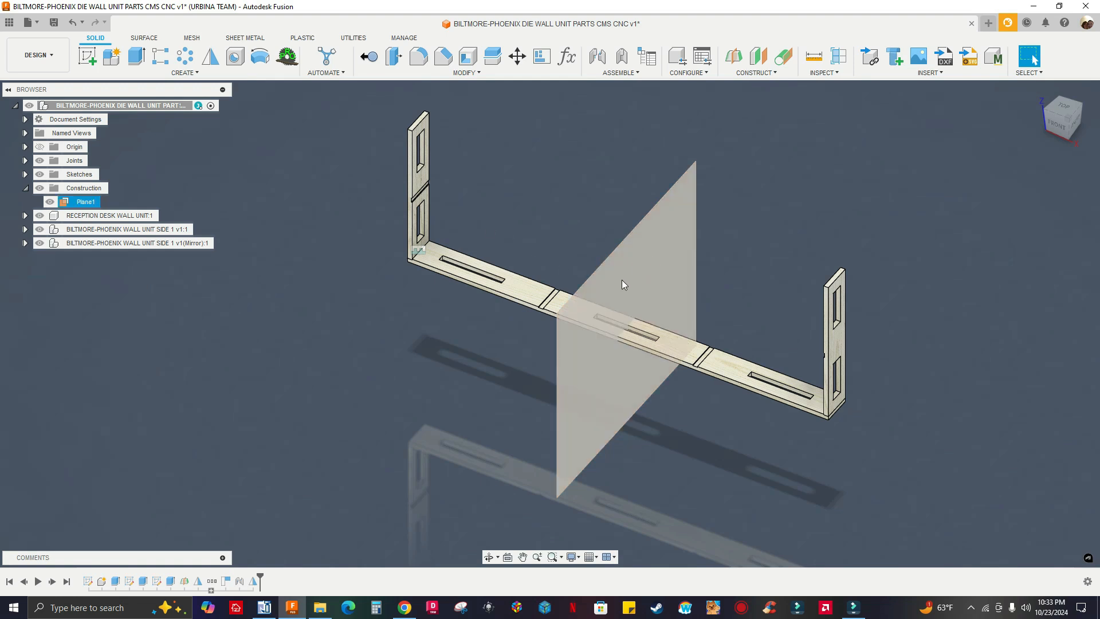
key(Escape)
scroll(329, 333, up, 4)
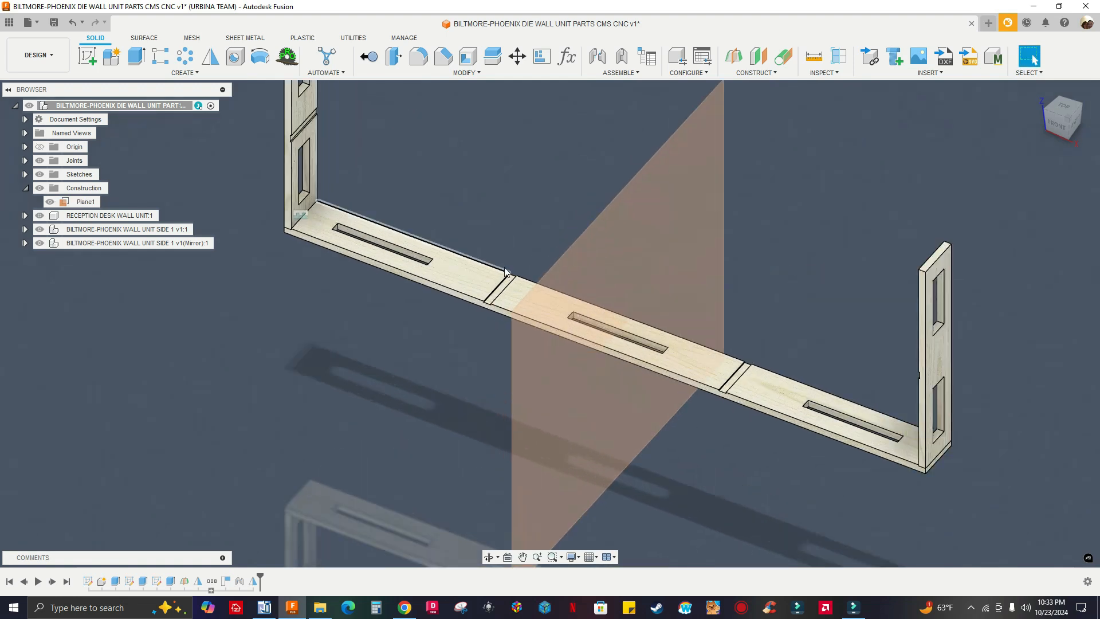
scroll(493, 297, up, 1)
scroll(491, 330, up, 1)
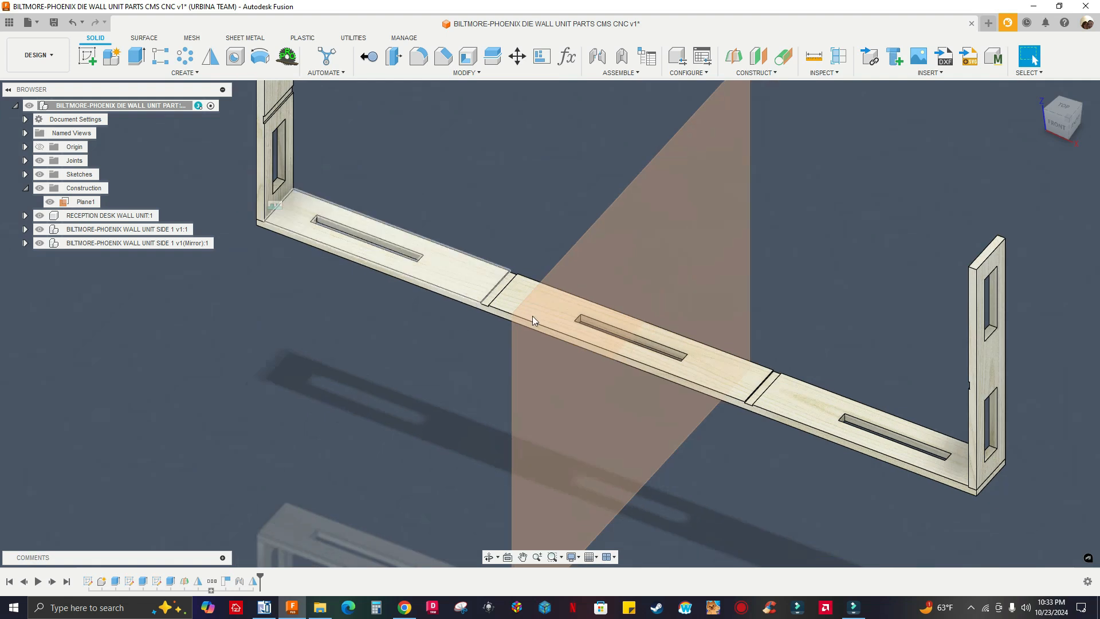
scroll(572, 355, down, 3)
scroll(404, 349, up, 4)
scroll(444, 223, down, 5)
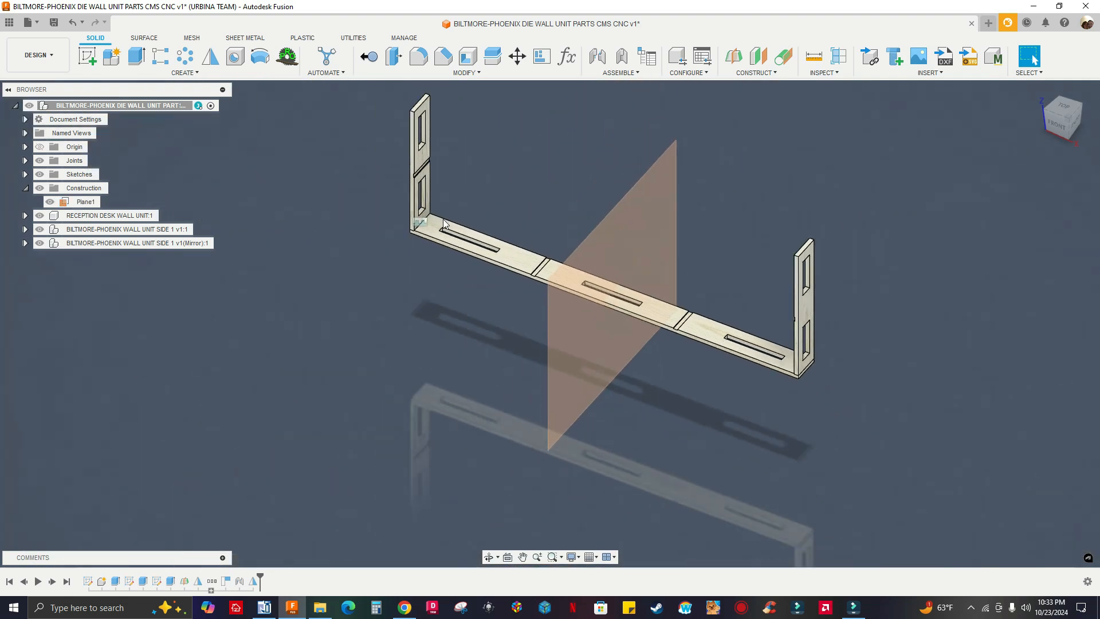
Insert the BILTMORE-PHOENIX WALL UNIT DIVIDER part from the NEW 2 folder and move it -26 in along Y, clear of the assembly
click(9, 23)
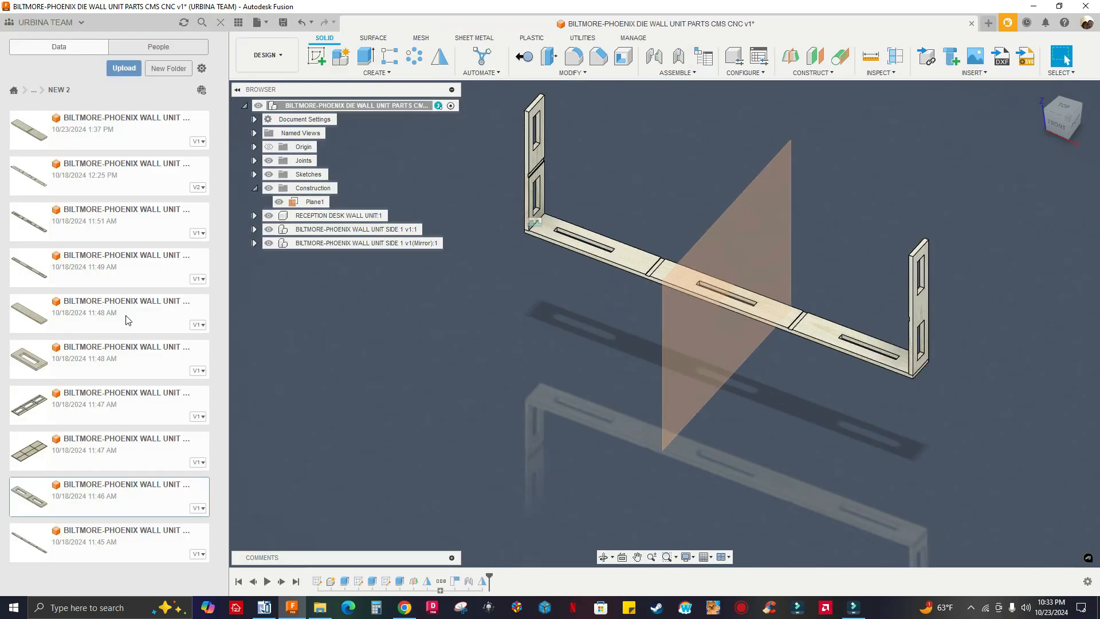
click(89, 350)
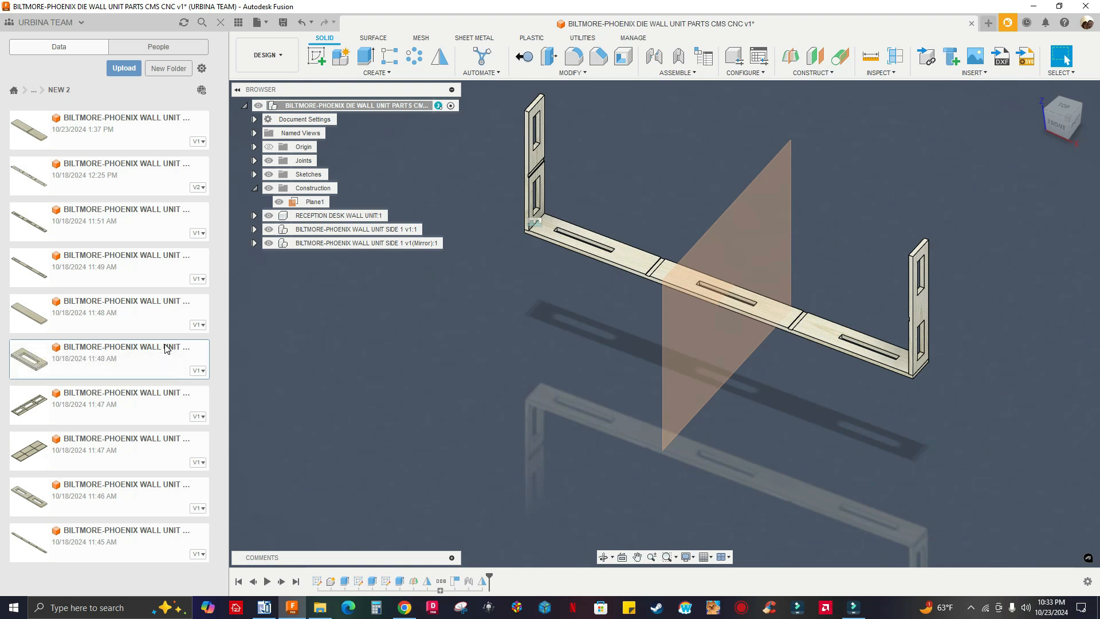
drag(127, 364, 403, 324)
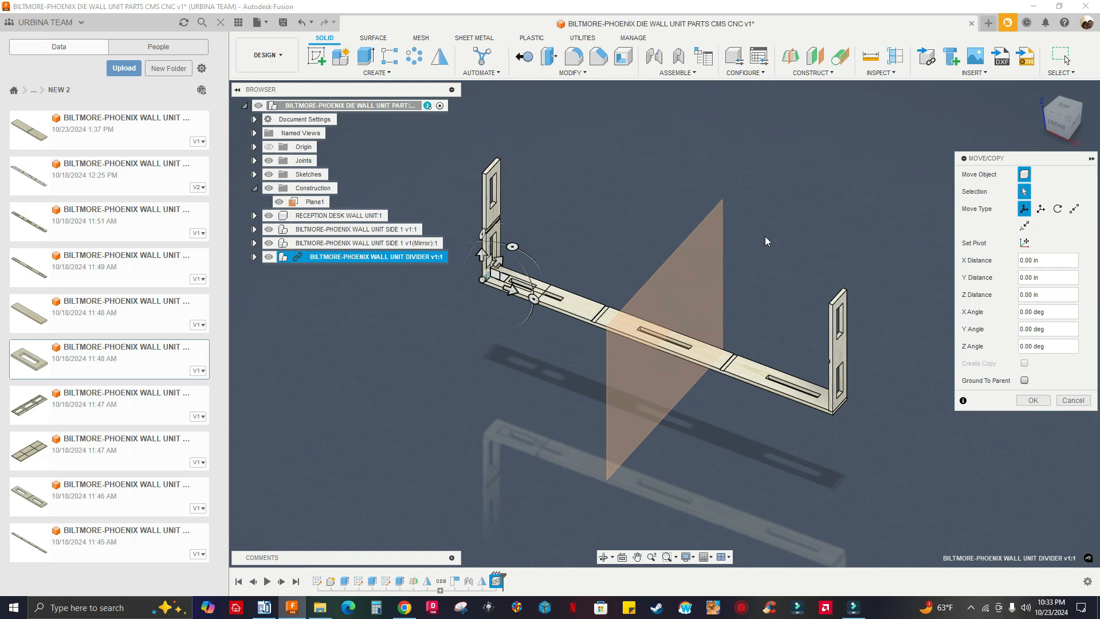
shift+middle_drag(591, 362, 579, 305)
drag(596, 252, 432, 324)
Rotate the inserted divider 90 degrees about the Y axis so it stands upright
scroll(432, 324, up, 8)
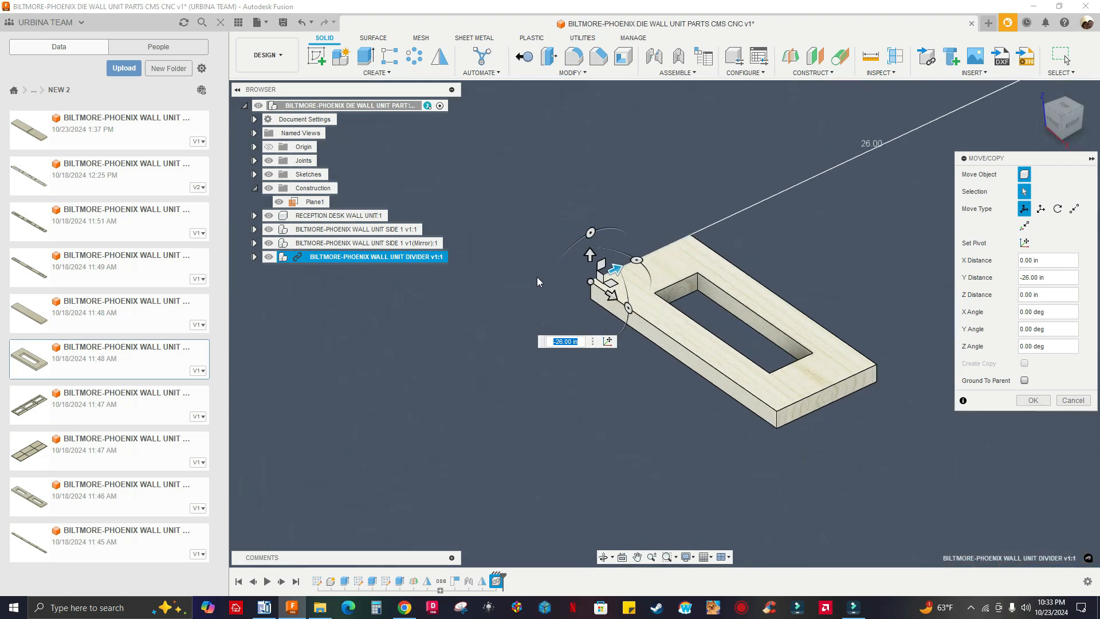
drag(628, 309, 626, 361)
text(90)
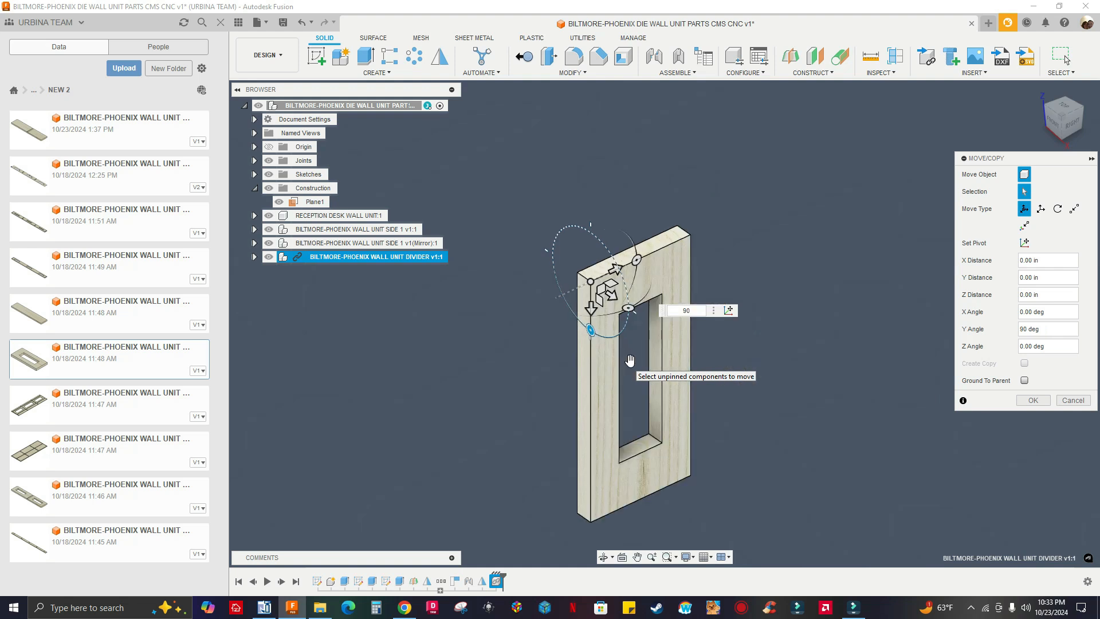
click(1033, 400)
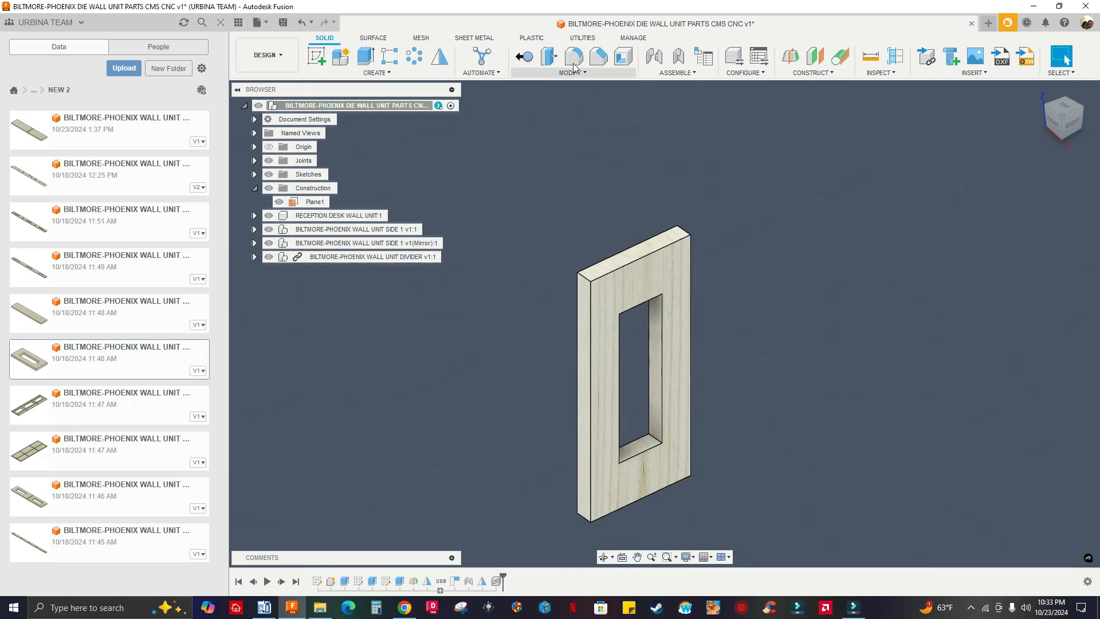
Start a joint with the center of the upright divider's bottom end face as the first component's snap point
scroll(548, 139, down, 4)
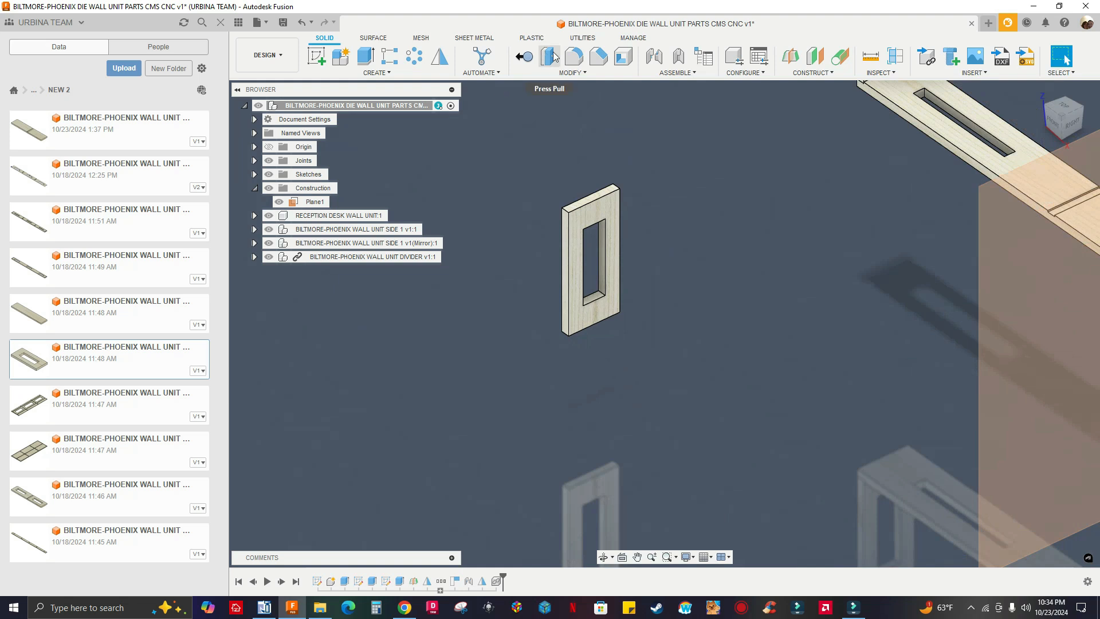
scroll(731, 100, down, 2)
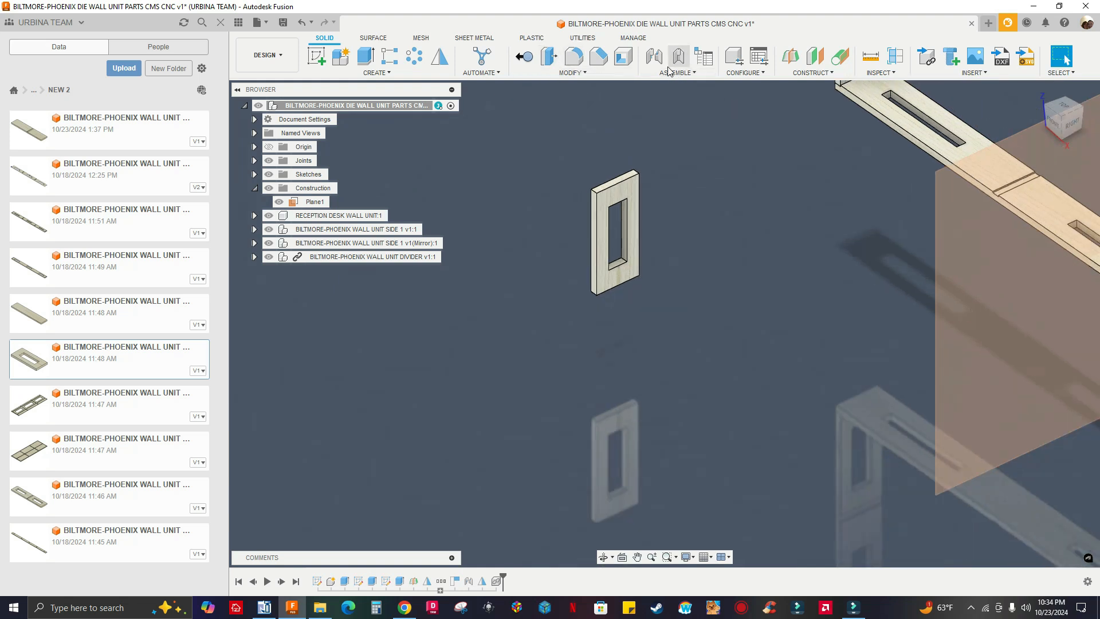
click(654, 57)
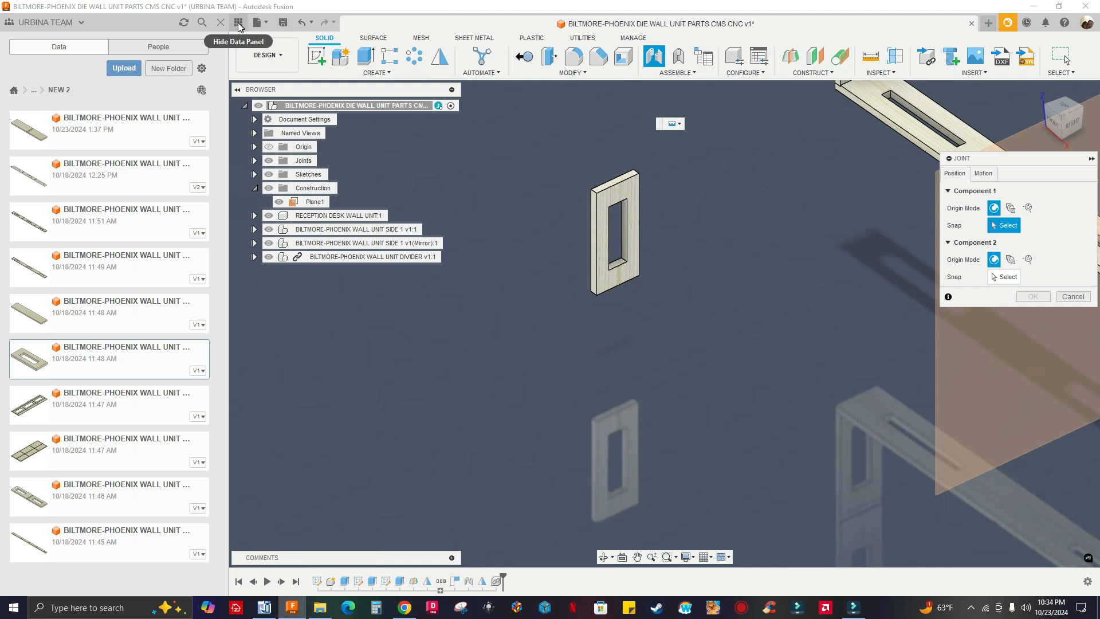
scroll(661, 245, down, 2)
scroll(644, 246, up, 6)
scroll(665, 313, down, 2)
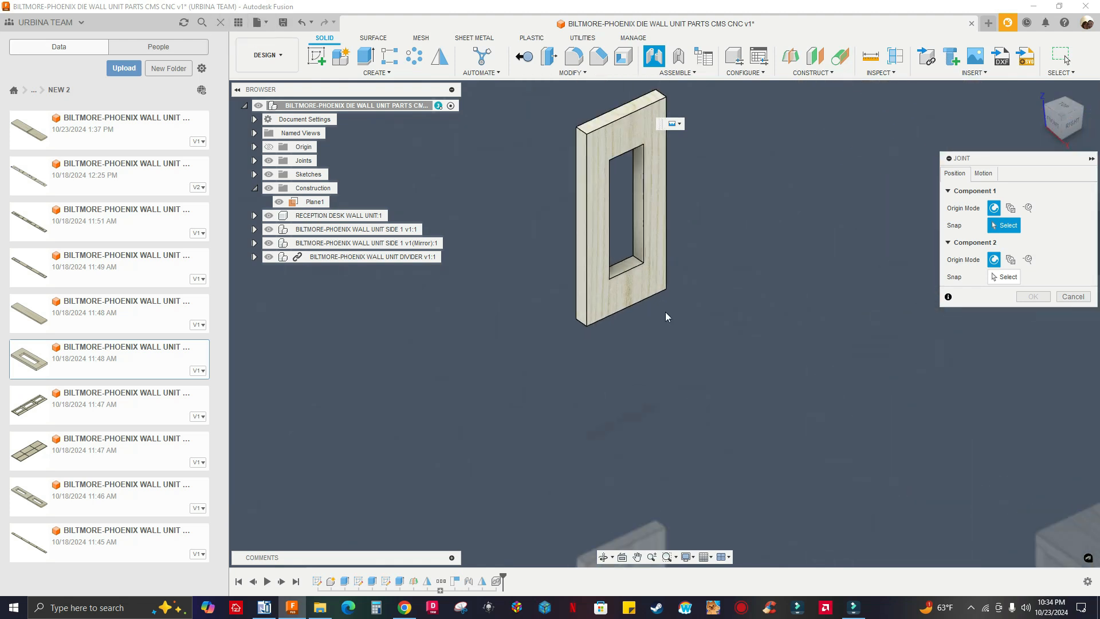
scroll(666, 316, down, 3)
scroll(656, 331, up, 5)
shift+middle_drag(656, 330, 645, 286)
scroll(644, 337, up, 6)
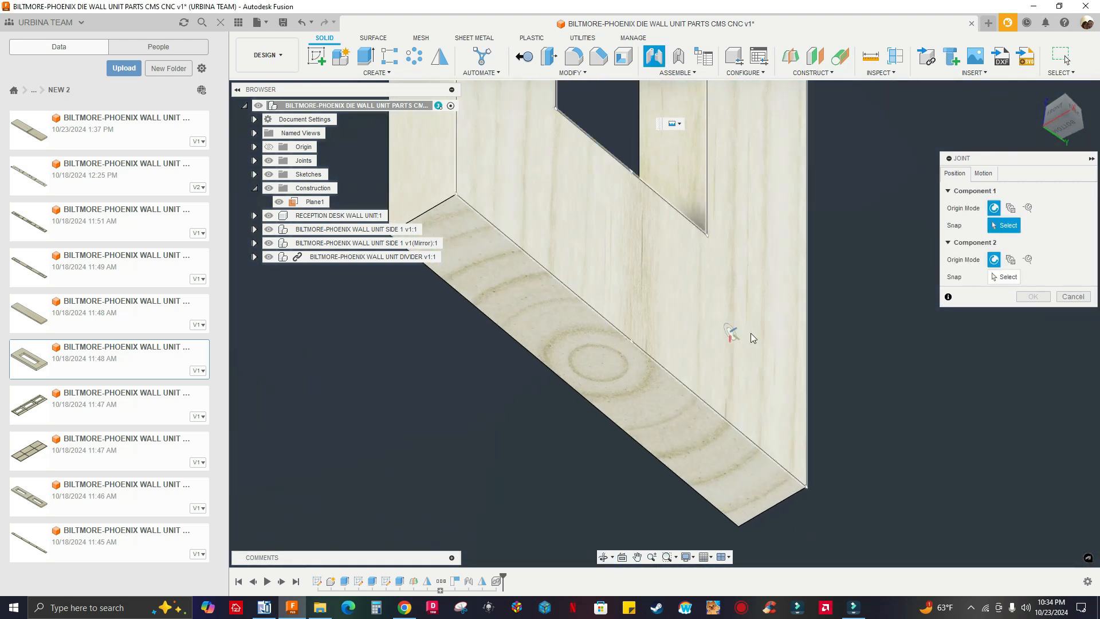
scroll(745, 367, up, 3)
scroll(539, 373, down, 3)
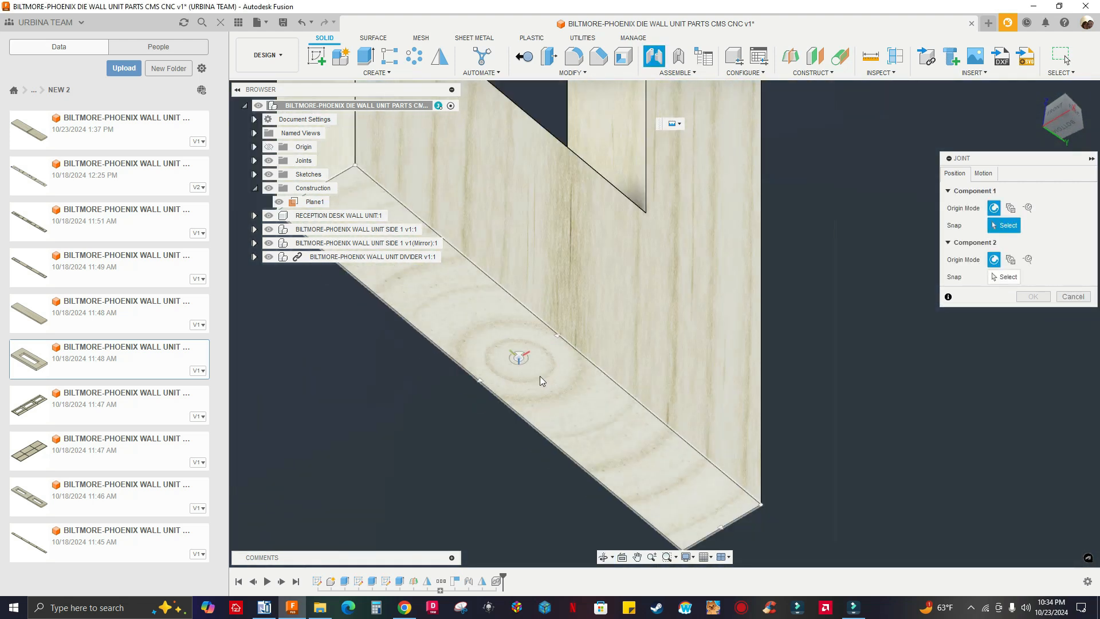
scroll(521, 362, up, 2)
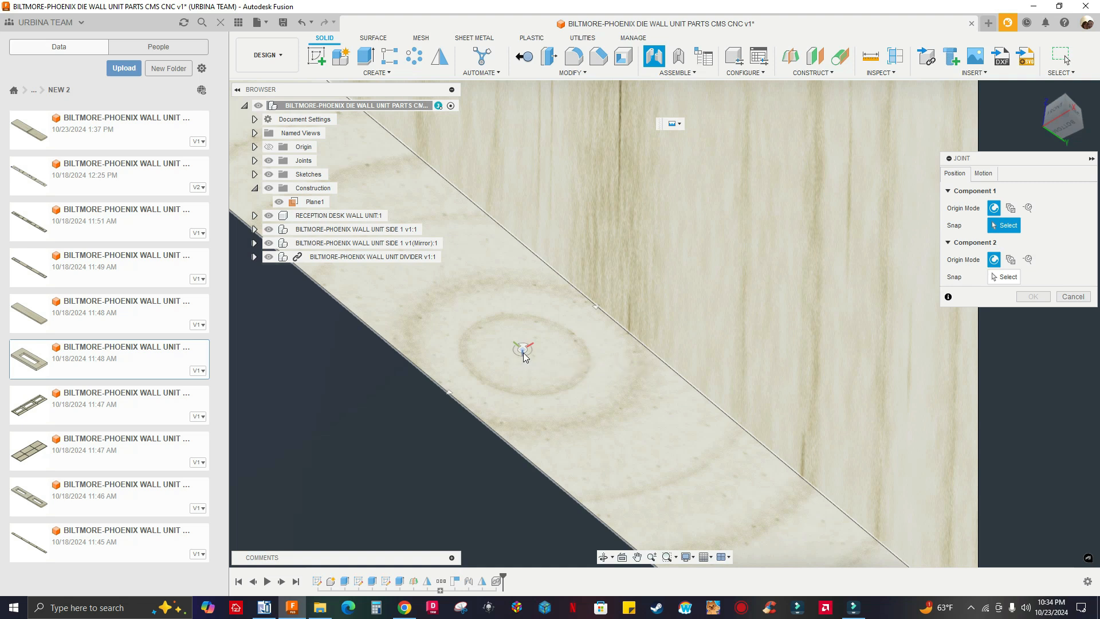
click(523, 355)
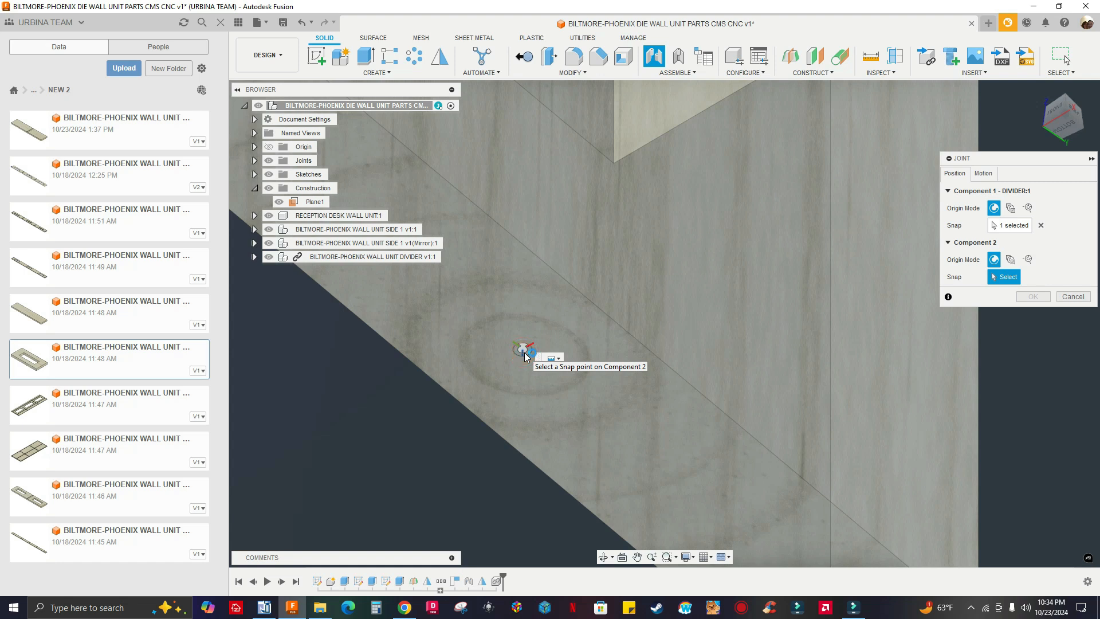
Joint the divider to the center of the long panel's dado nearest the mirrored side panel, with 0 degree angle and zero offsets
scroll(524, 354, down, 5)
shift+middle_drag(523, 353, 658, 421)
scroll(624, 299, up, 6)
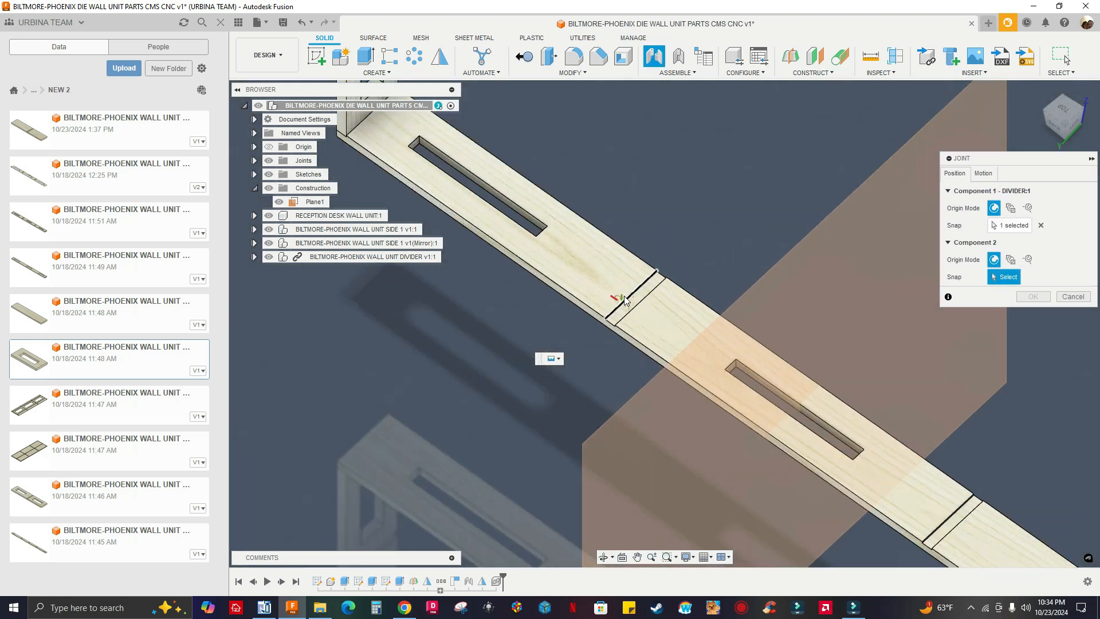
scroll(624, 299, up, 5)
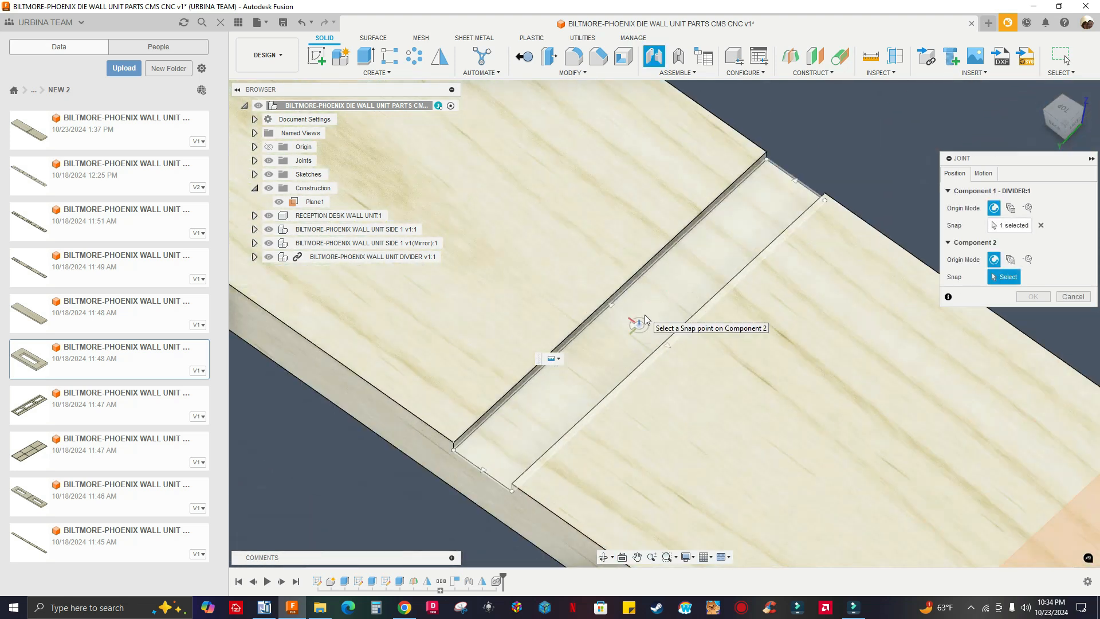
click(637, 323)
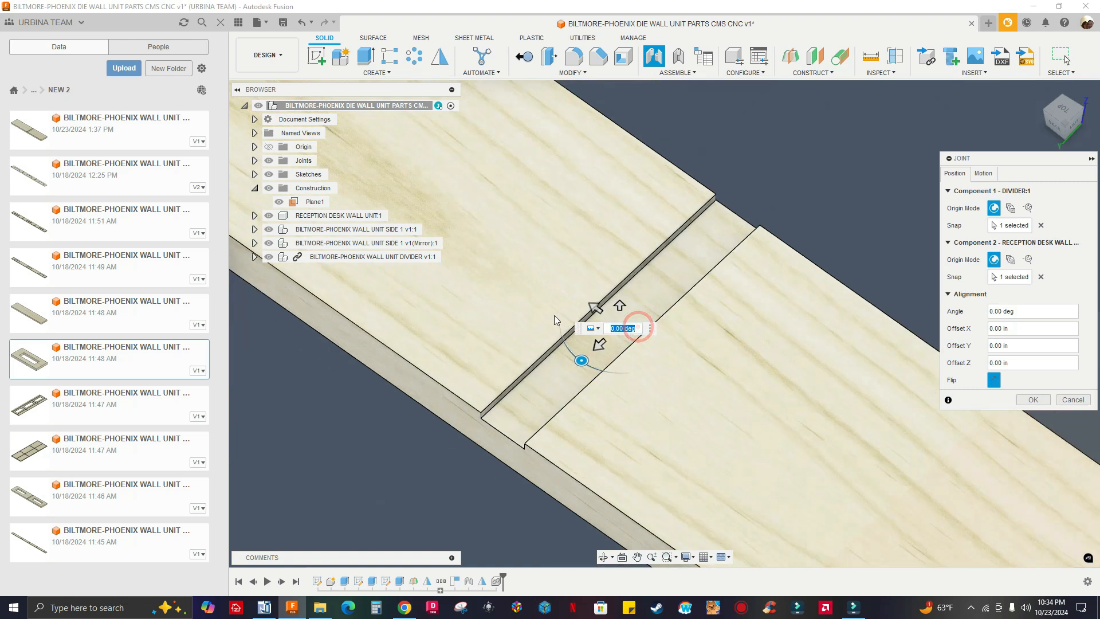
scroll(554, 312, down, 10)
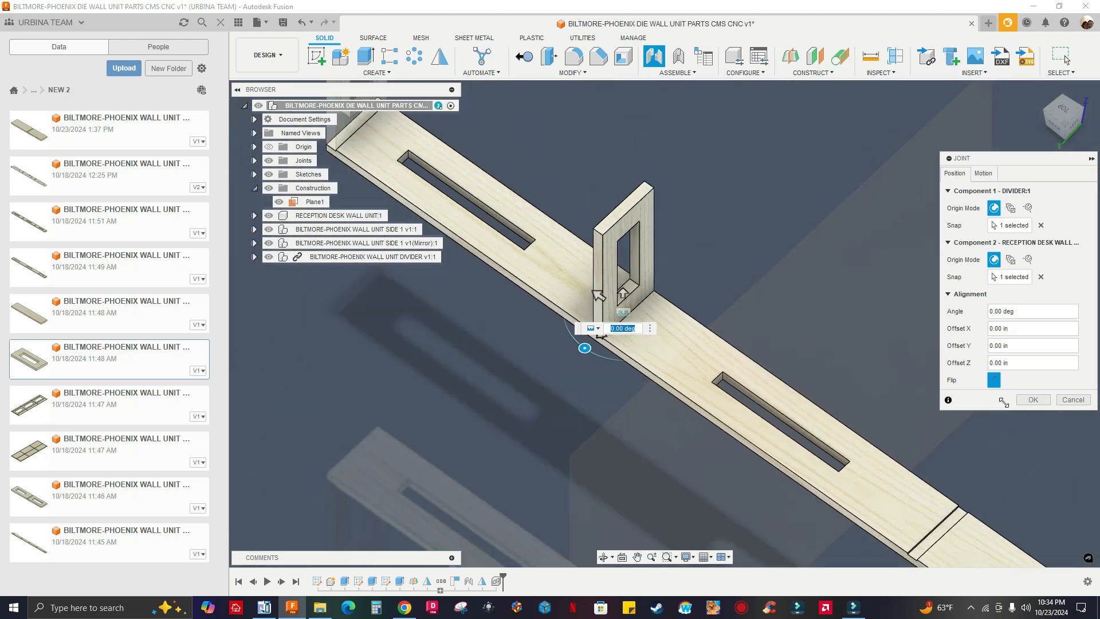
click(1030, 399)
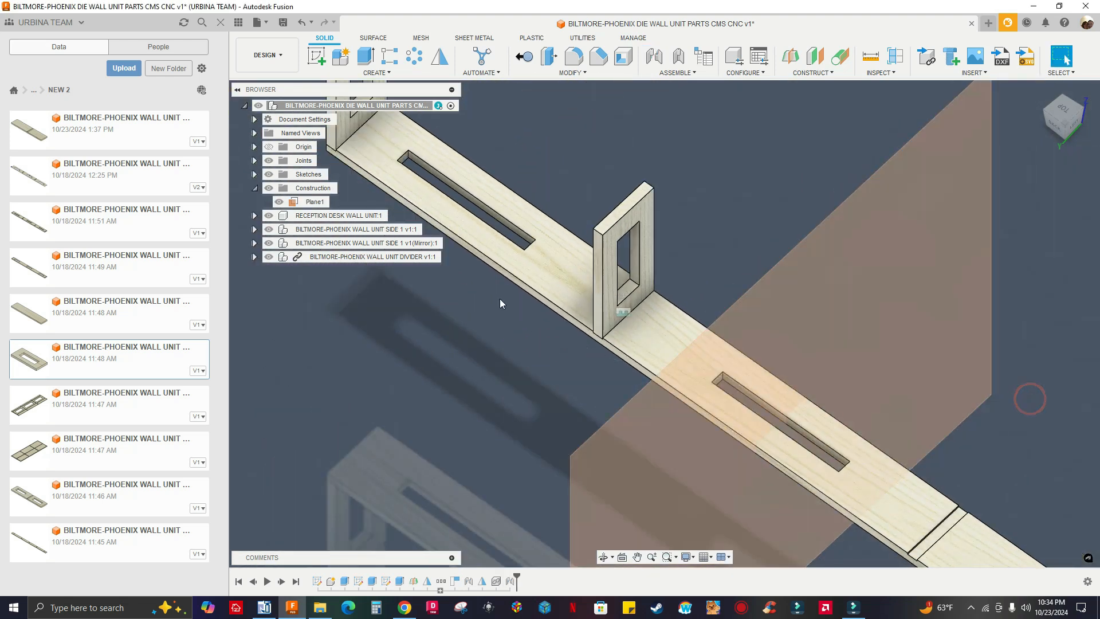
Break the link of the BILTMORE-PHOENIX WALL UNIT DIVIDER component to its source design
scroll(606, 289, down, 5)
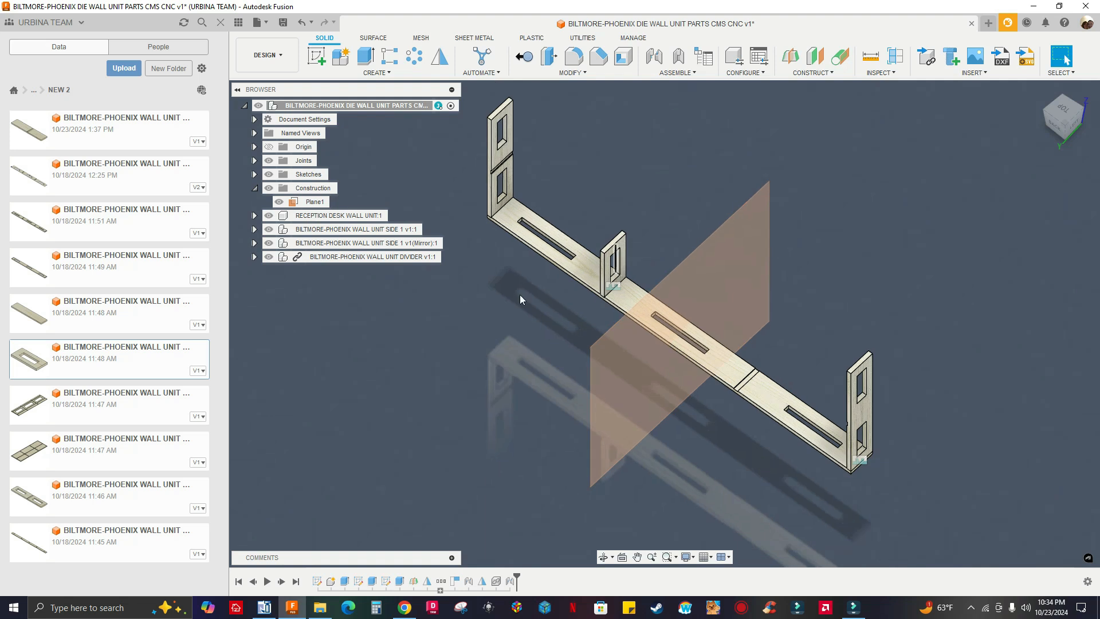
click(383, 259)
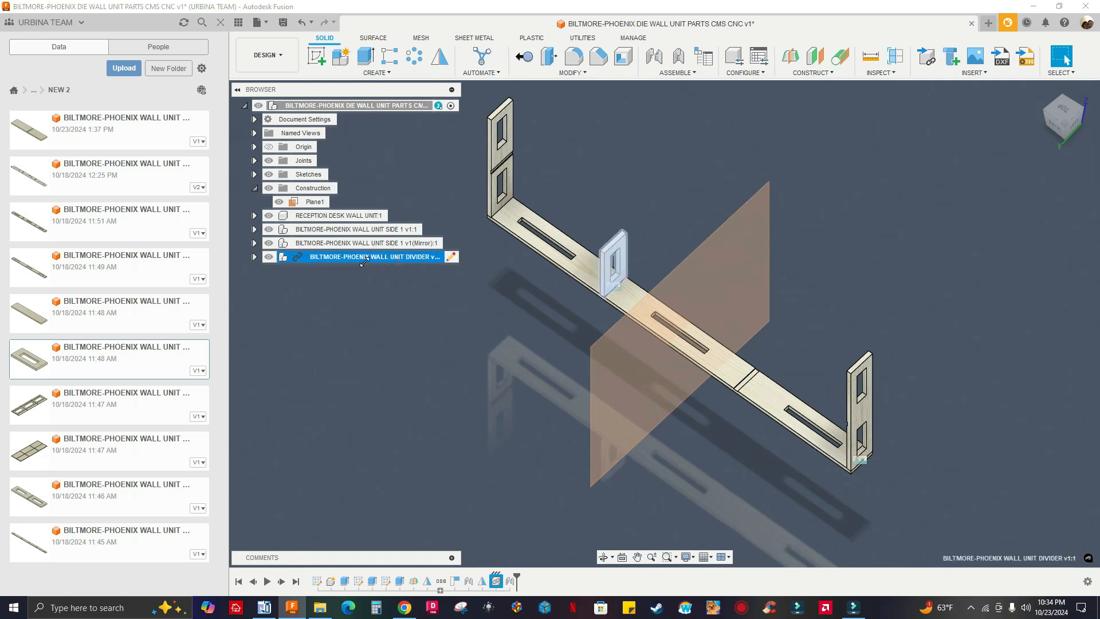
right_click(365, 262)
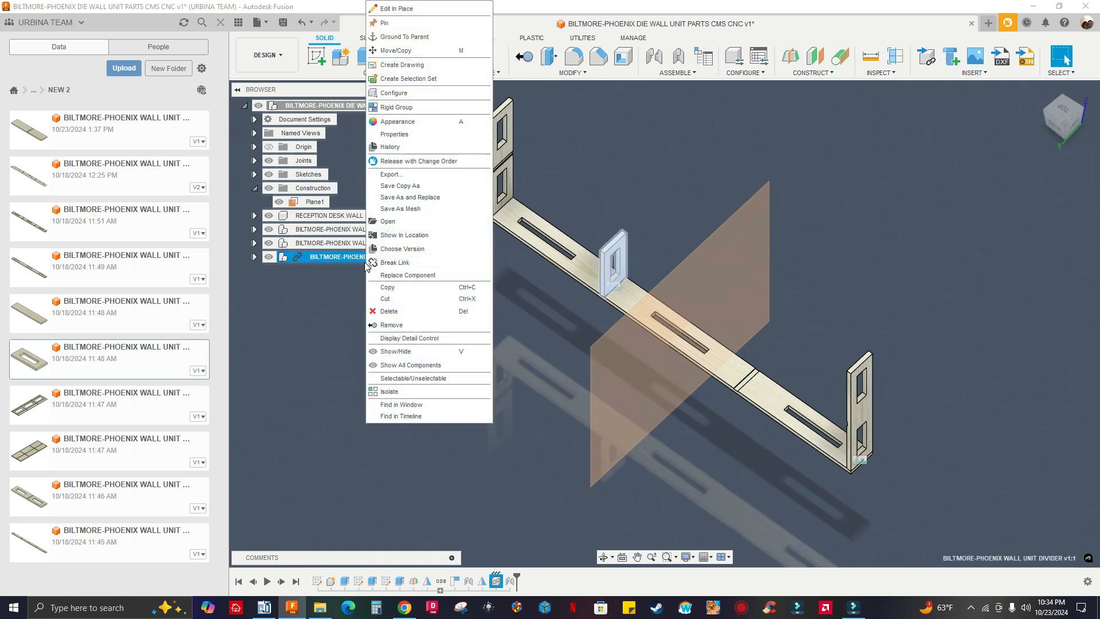
click(397, 263)
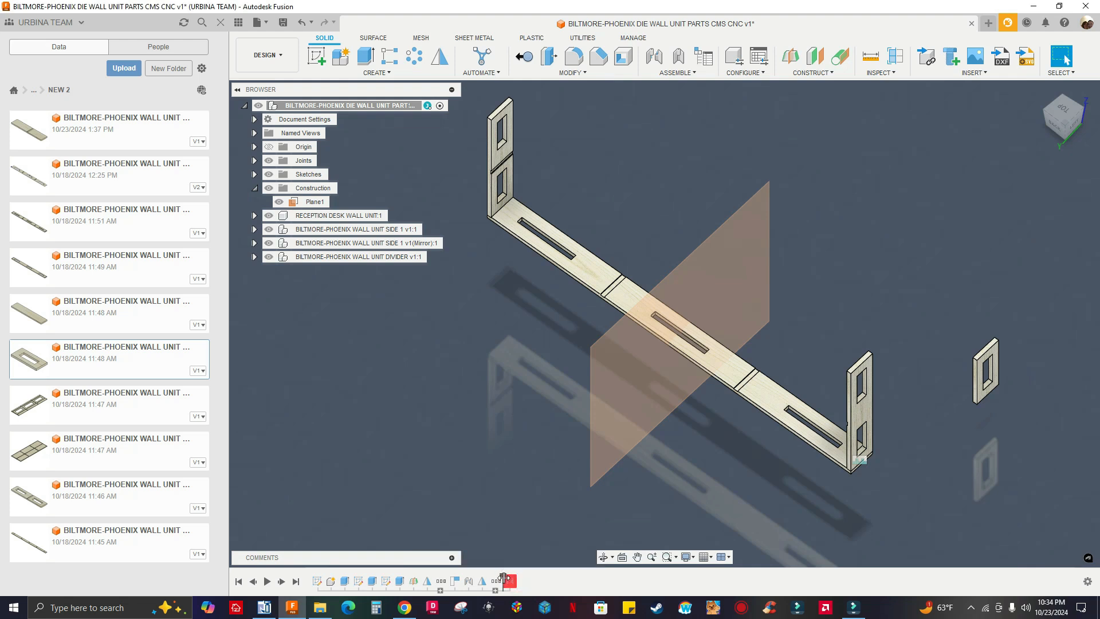
Delete the divider's failed rigid joint, together with all features after the history marker
right_click(508, 582)
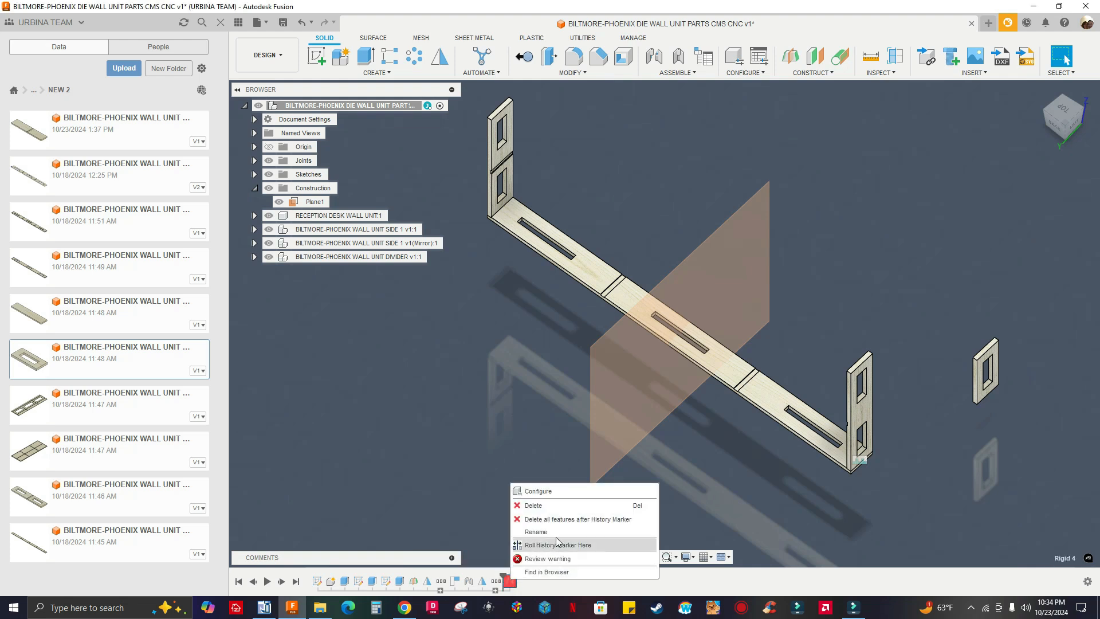
click(589, 521)
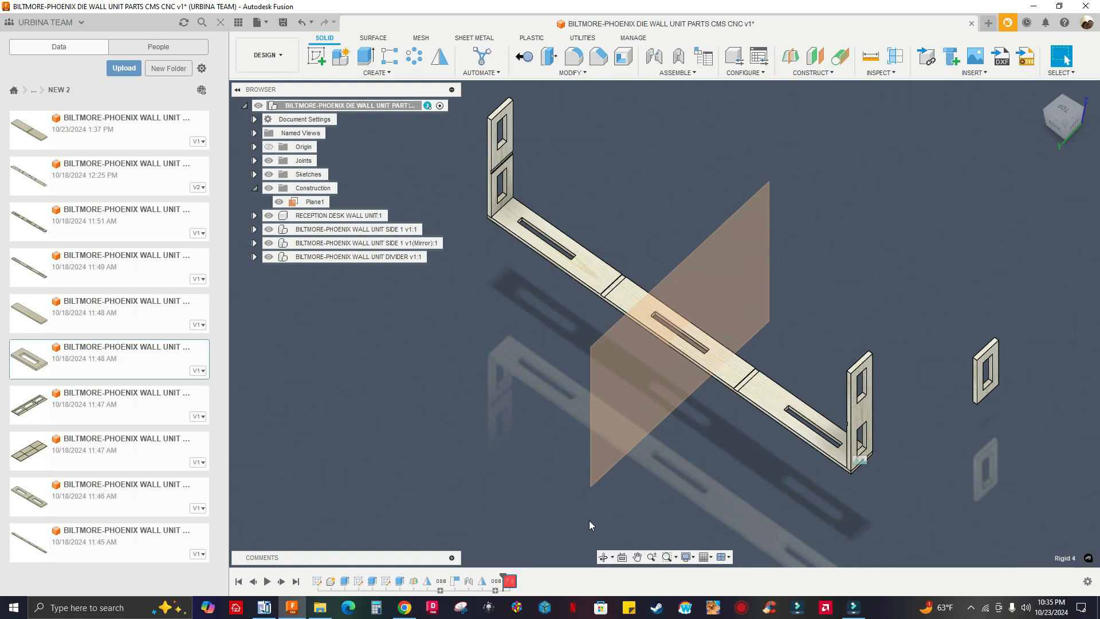
scroll(536, 509, down, 2)
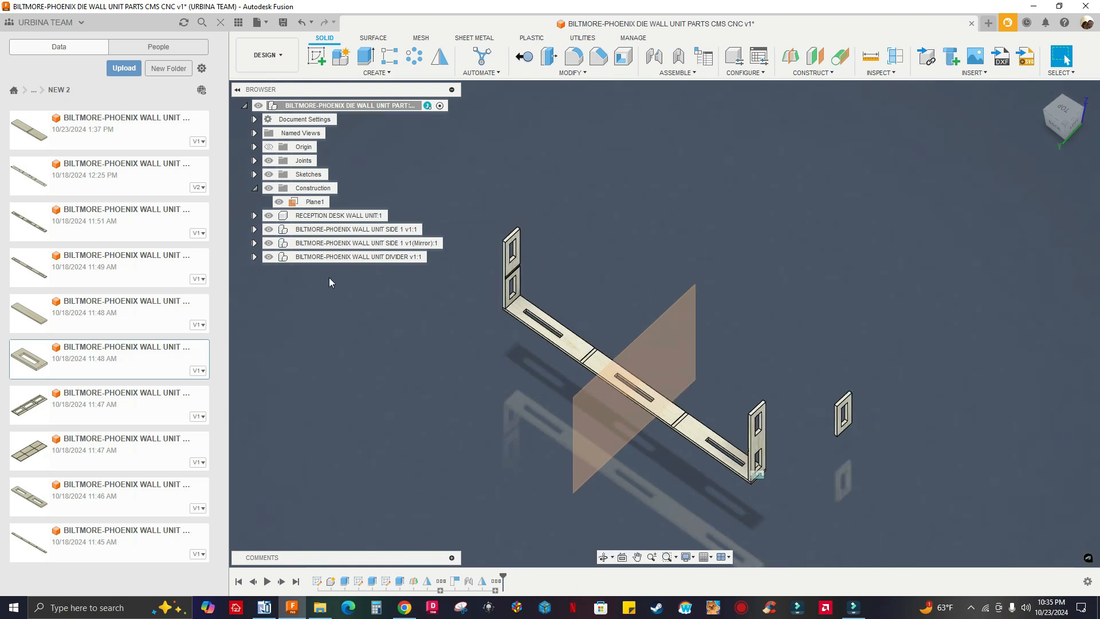
scroll(329, 277, down, 2)
scroll(619, 372, up, 2)
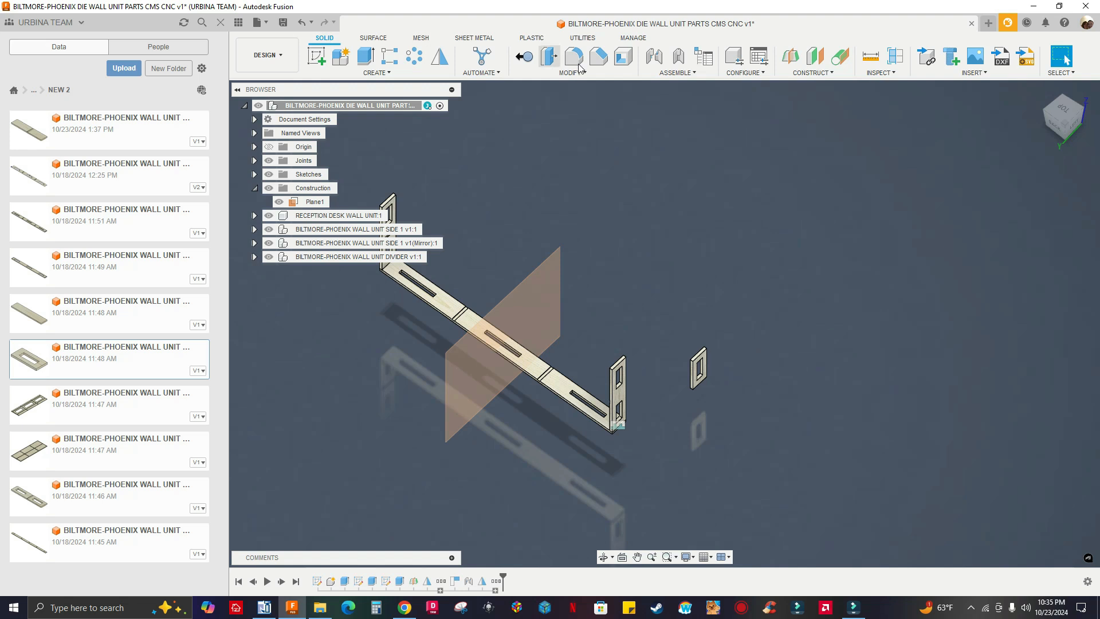
Start a new joint with the center of the unlinked divider's bottom end face as the first component's snap point
click(654, 56)
scroll(710, 435, up, 5)
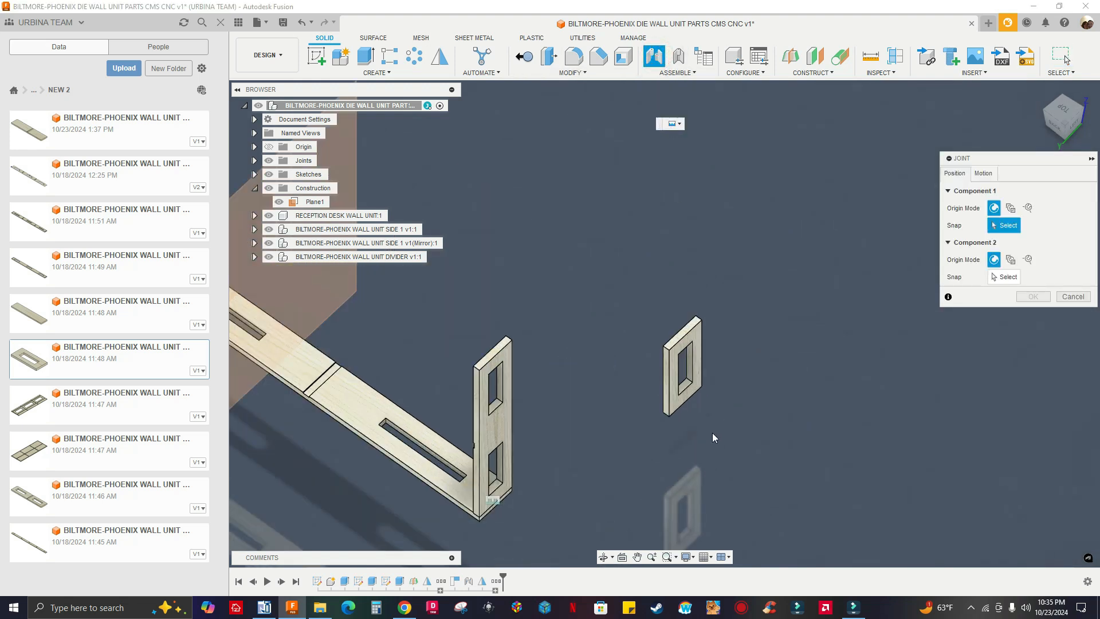
shift+middle_drag(694, 399, 680, 304)
scroll(679, 316, up, 6)
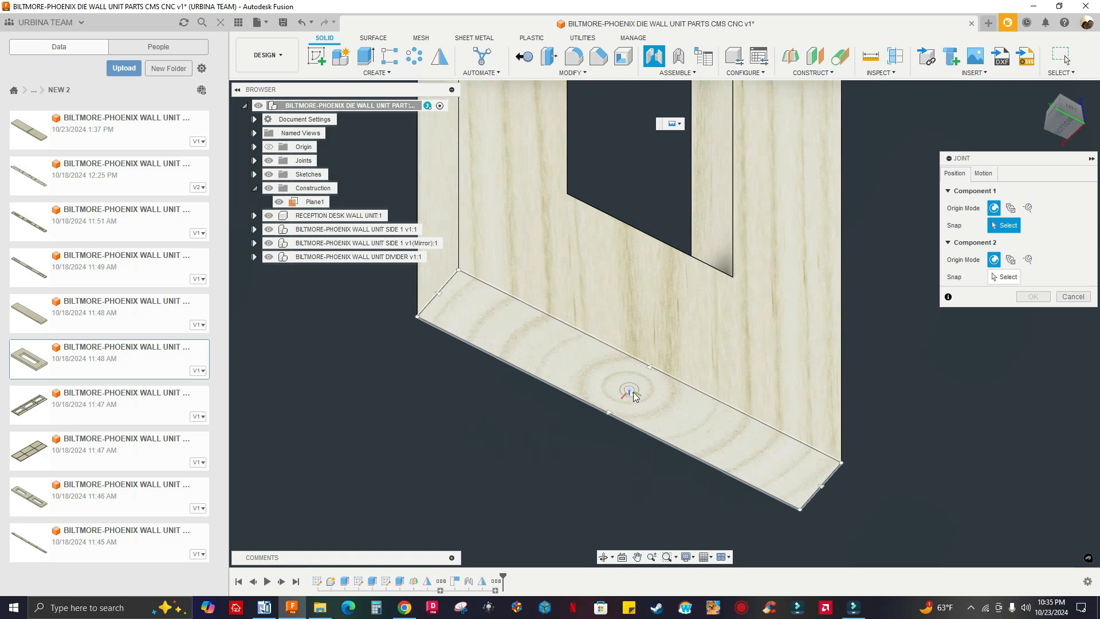
click(633, 391)
scroll(635, 393, down, 3)
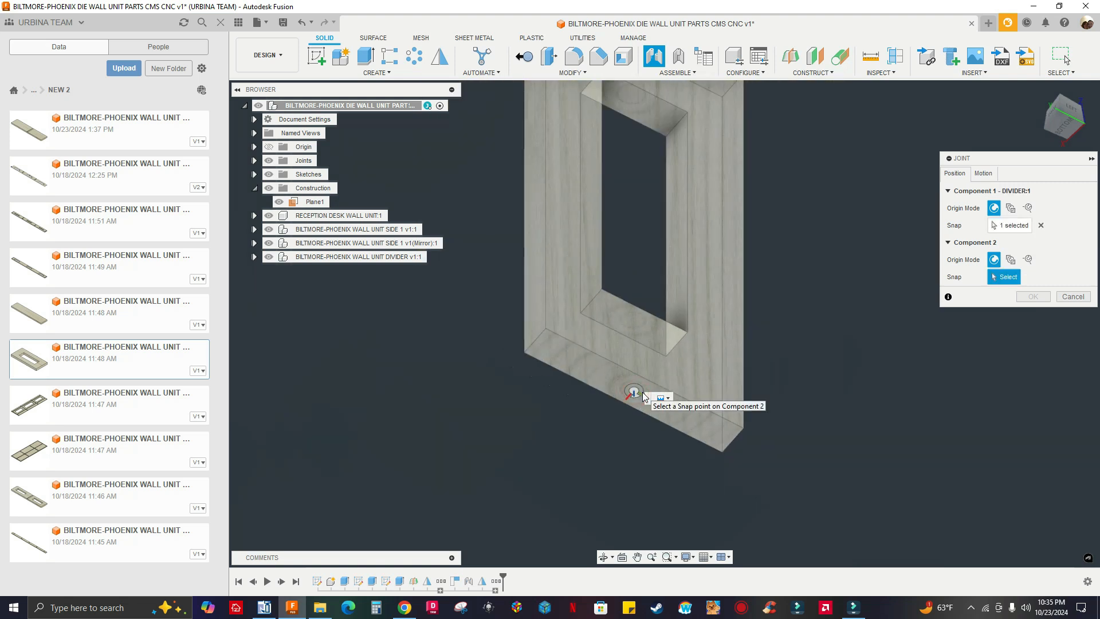
Joint the unlinked divider to the center of the long panel's dado beside the construction plane, with 0 degree angle and zero offsets
scroll(642, 395, down, 10)
shift+middle_drag(600, 457, 687, 324)
scroll(577, 256, up, 10)
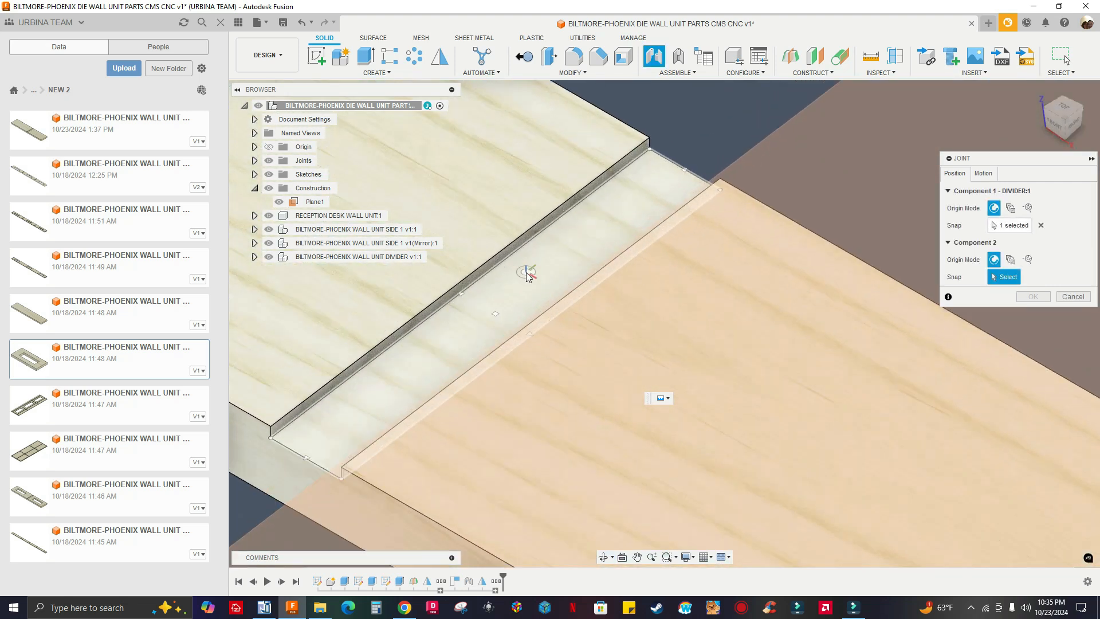
scroll(527, 277, up, 1)
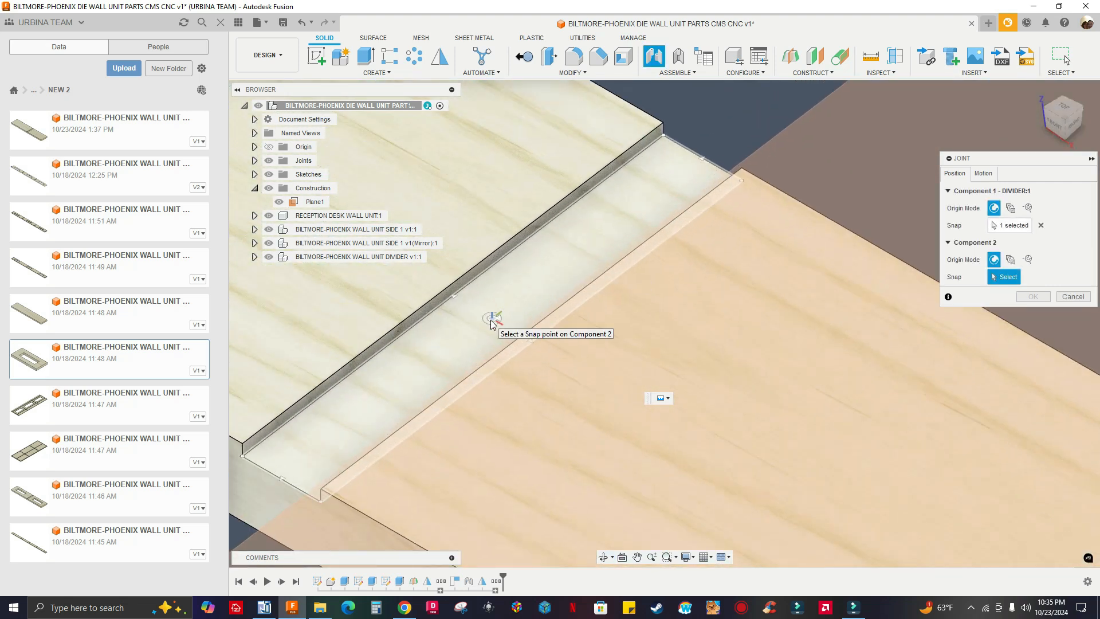
click(493, 317)
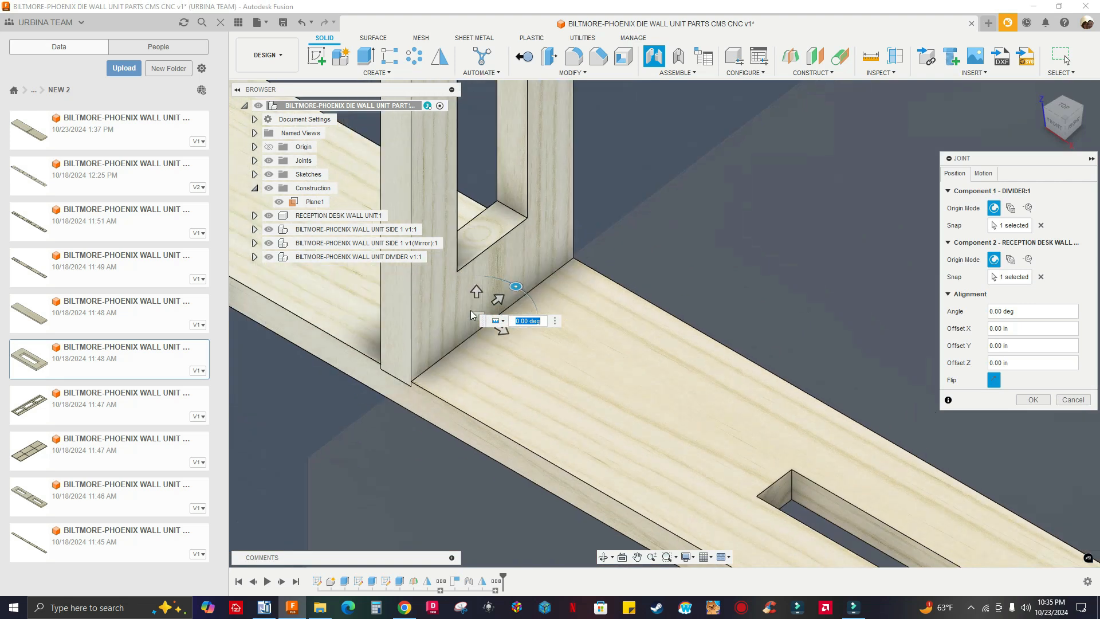
click(1034, 400)
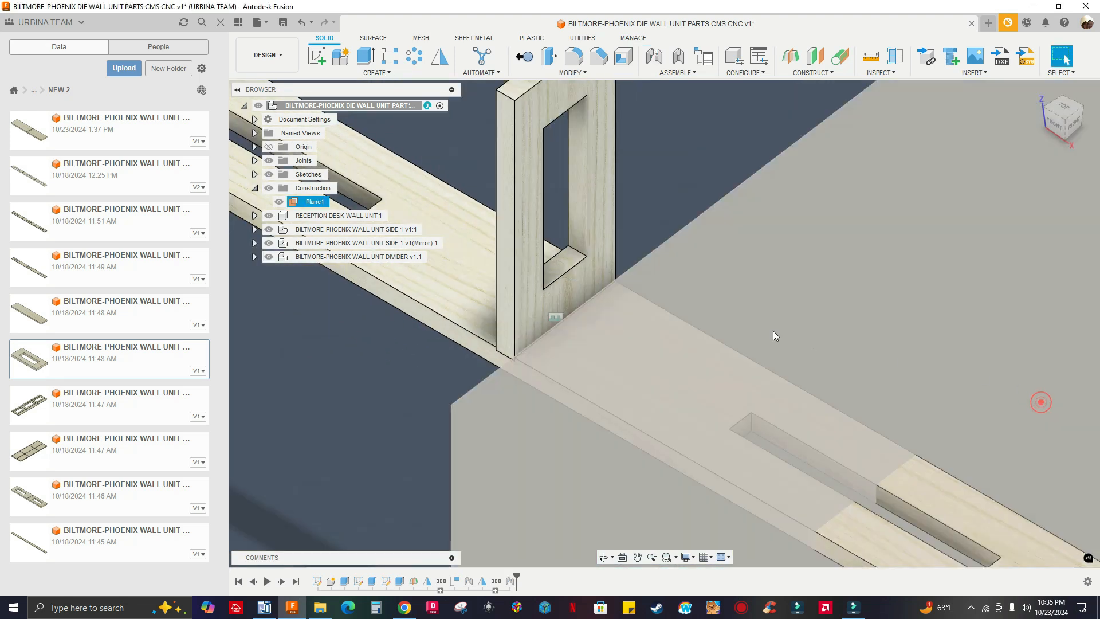
Mirror the BILTMORE-PHOENIX WALL UNIT DIVIDER component across Plane1 onto the long panel's other dado
scroll(519, 290, down, 5)
click(335, 257)
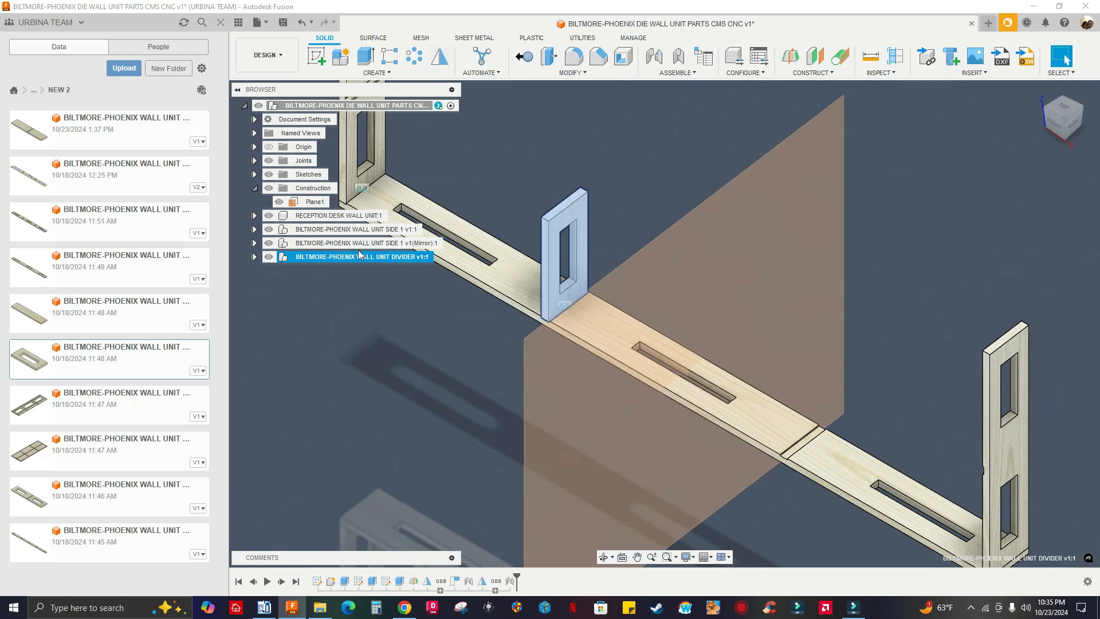
click(440, 56)
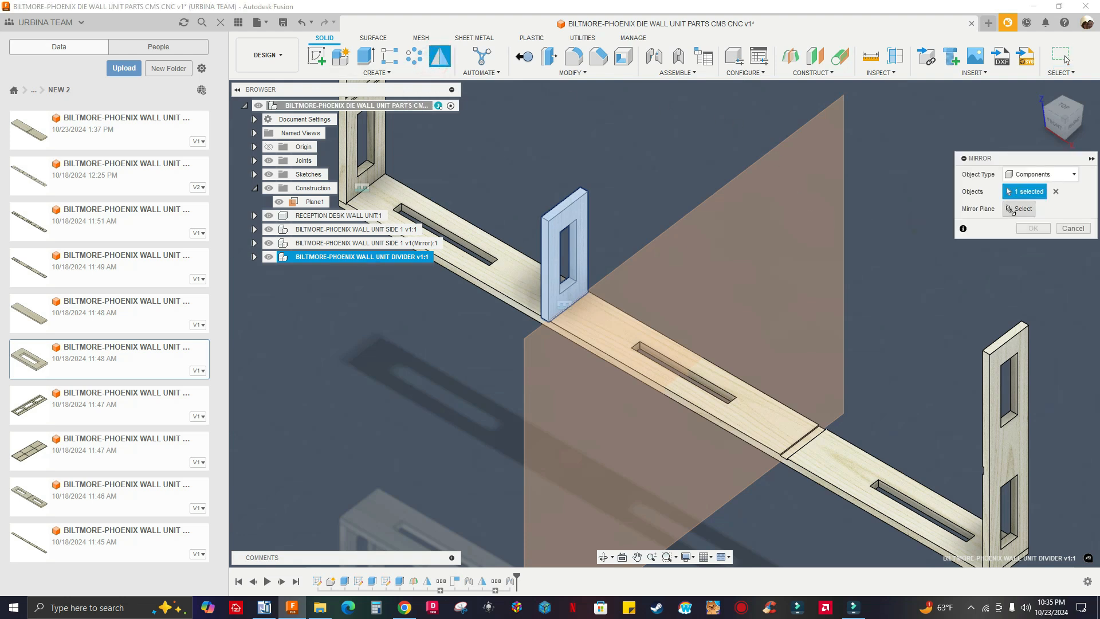
click(1012, 210)
click(765, 251)
scroll(510, 283, down, 3)
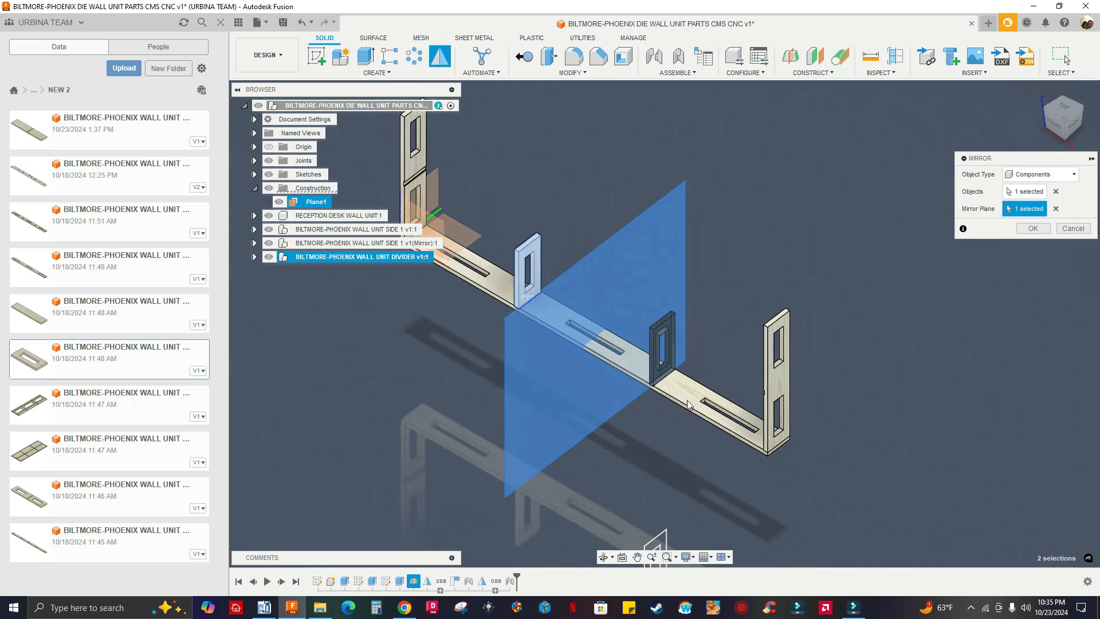
click(1033, 229)
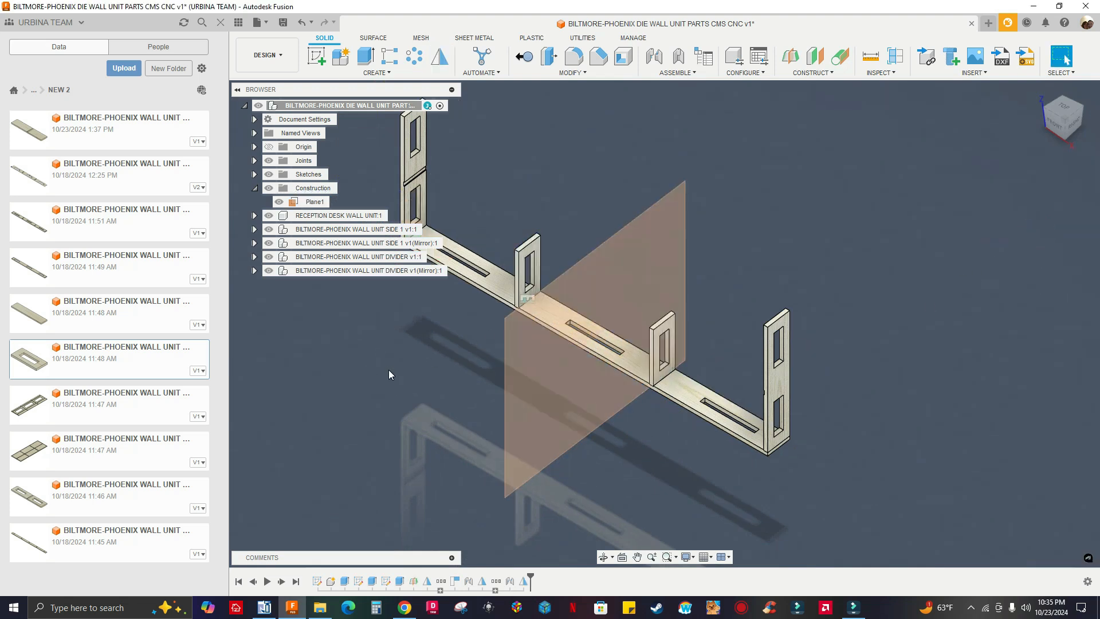
Hide the construction plane Plane1 and collapse the Construction folder
scroll(398, 373, down, 1)
drag(454, 403, 458, 407)
key(Escape)
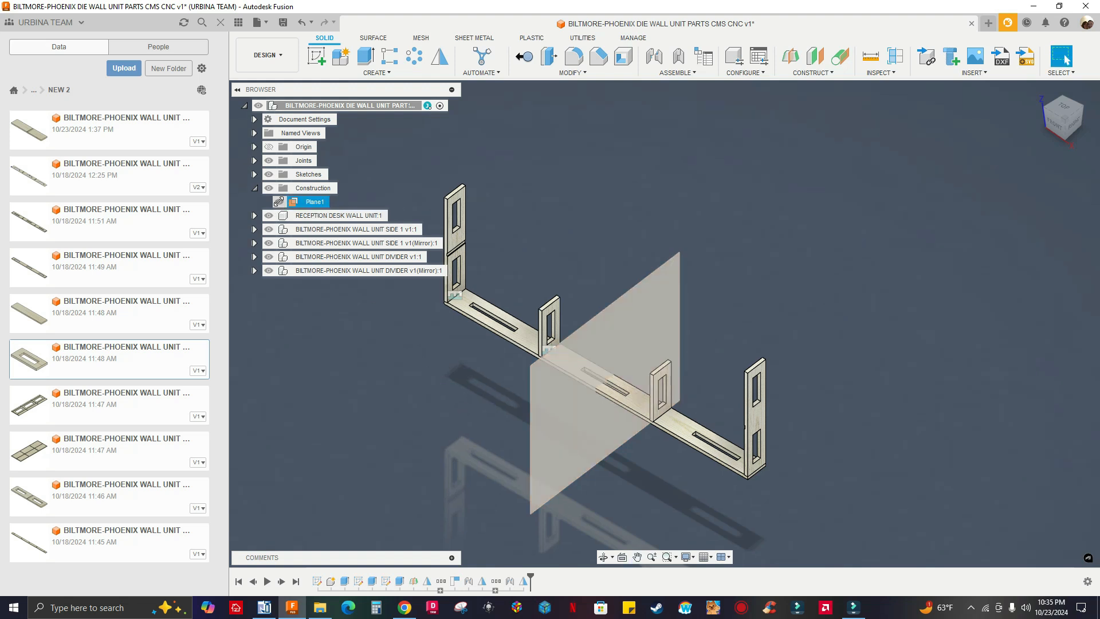
click(279, 202)
click(255, 188)
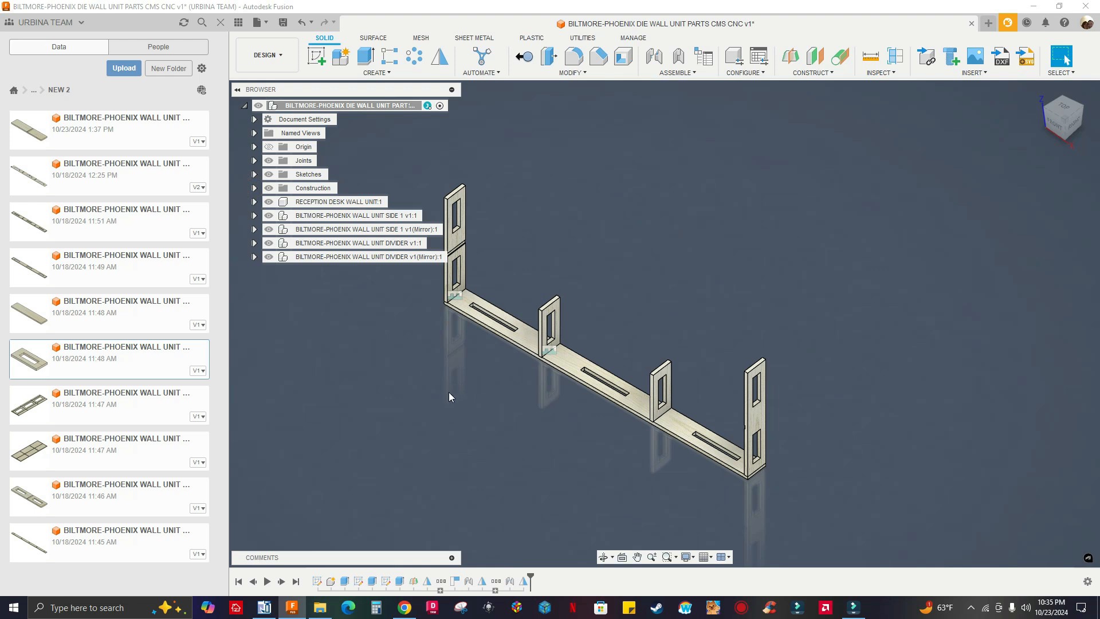
Insert the BILTMORE-PHOENIX WALL UNIT SHELF into the assembly and raise it along Z, more than 39 in above the long panel
scroll(437, 393, up, 3)
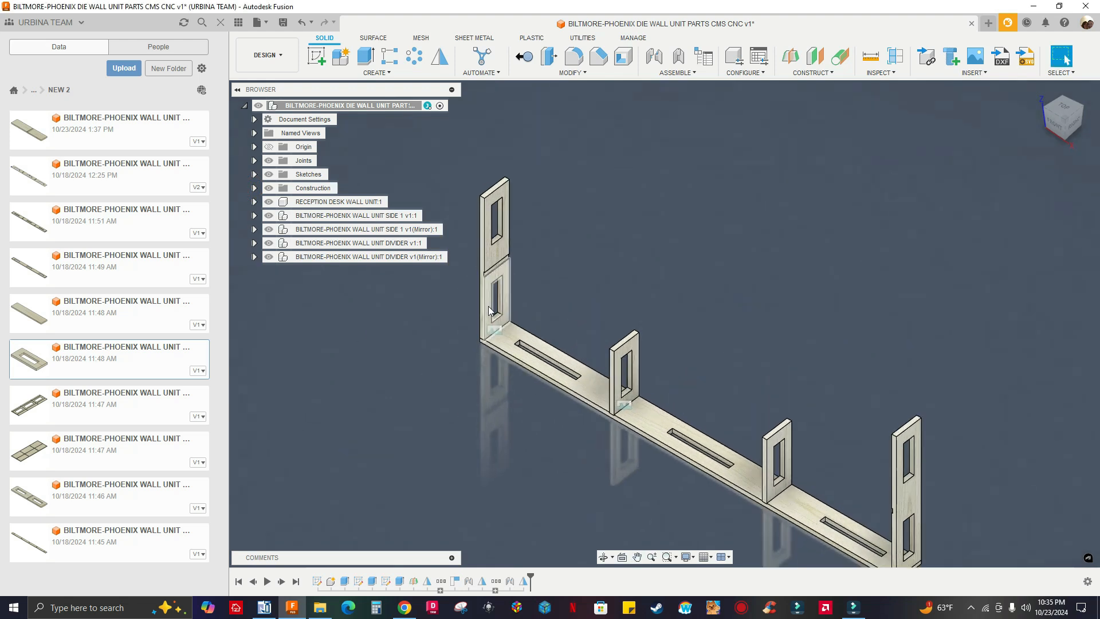
scroll(414, 369, down, 2)
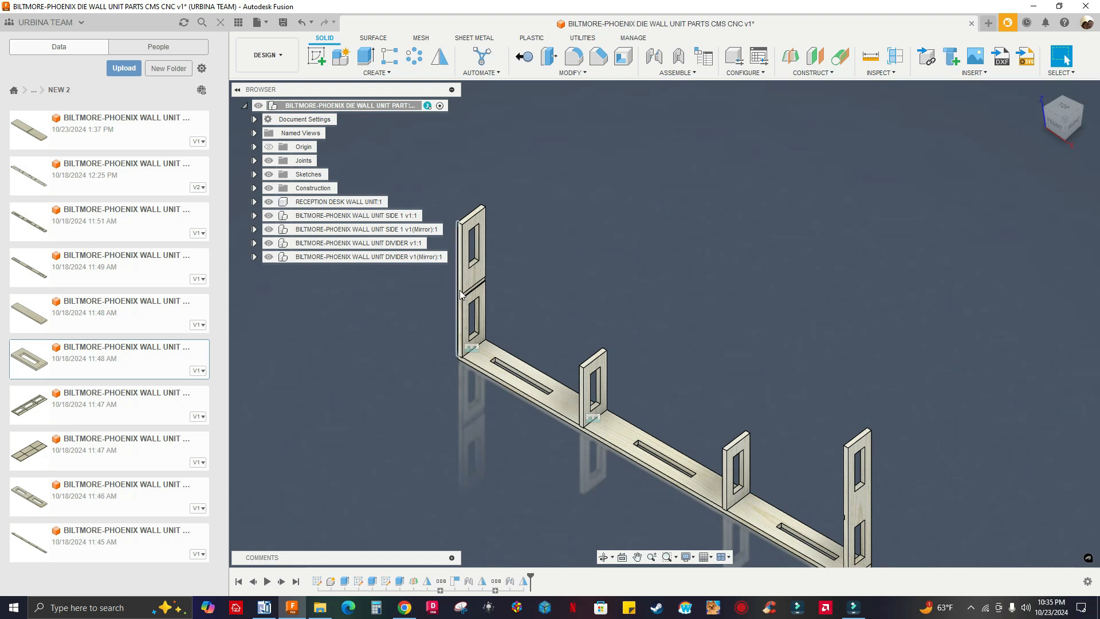
scroll(483, 308, up, 5)
scroll(573, 332, down, 2)
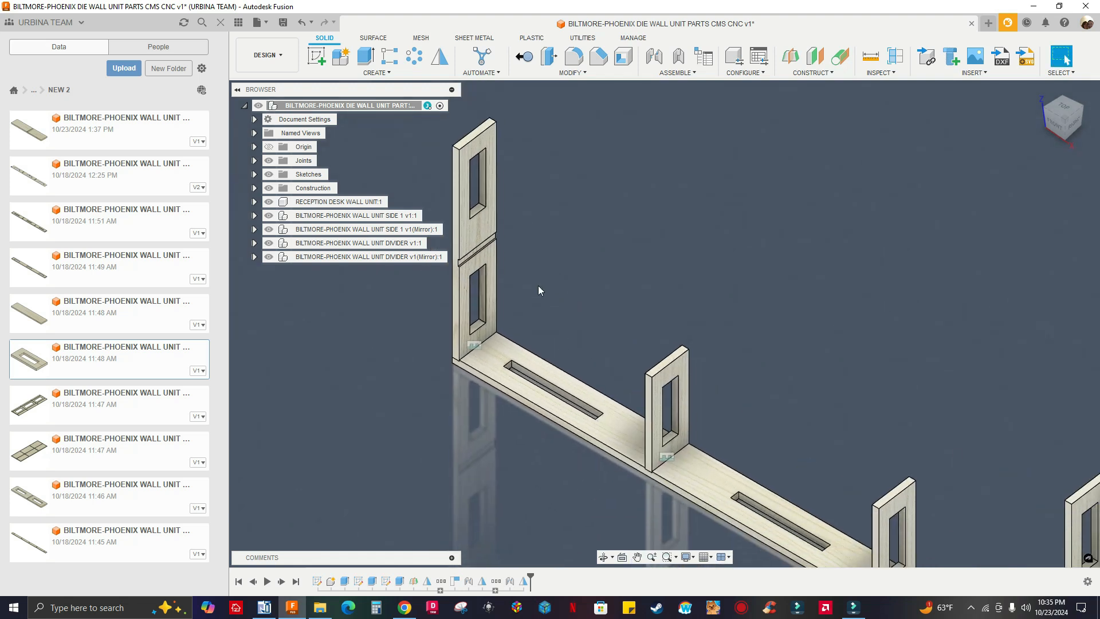
scroll(486, 258, down, 1)
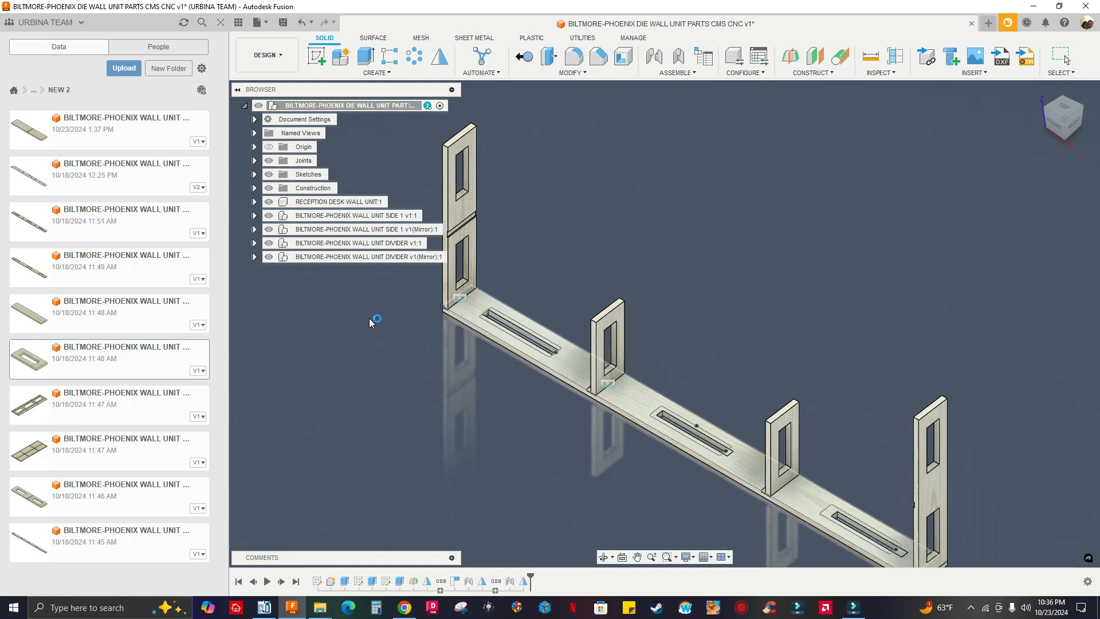
scroll(544, 356, up, 4)
scroll(745, 383, down, 8)
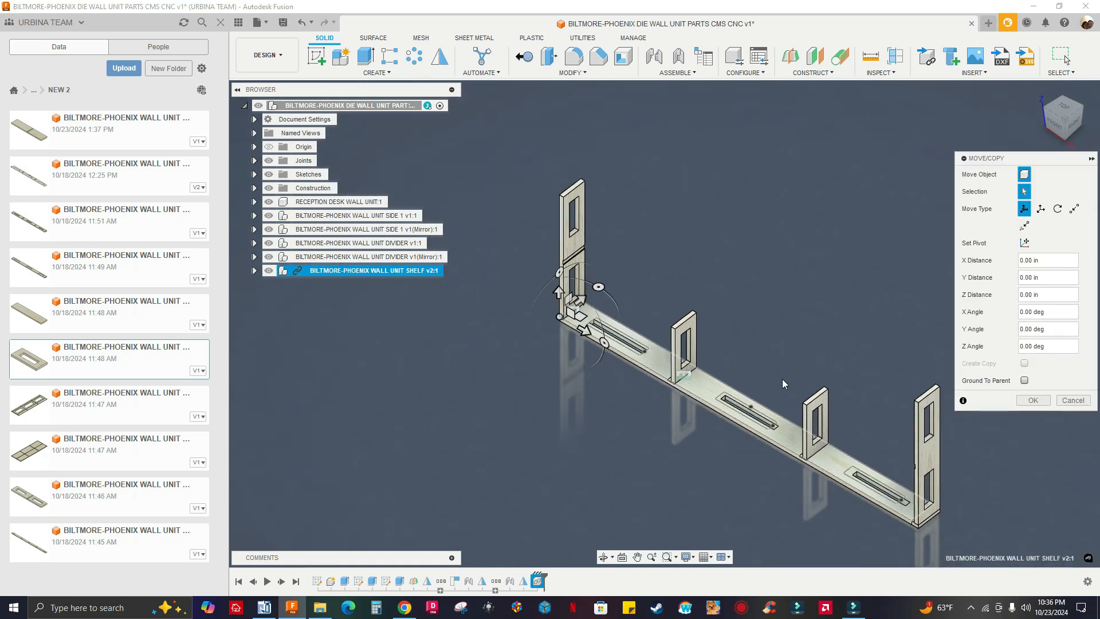
scroll(617, 310, up, 3)
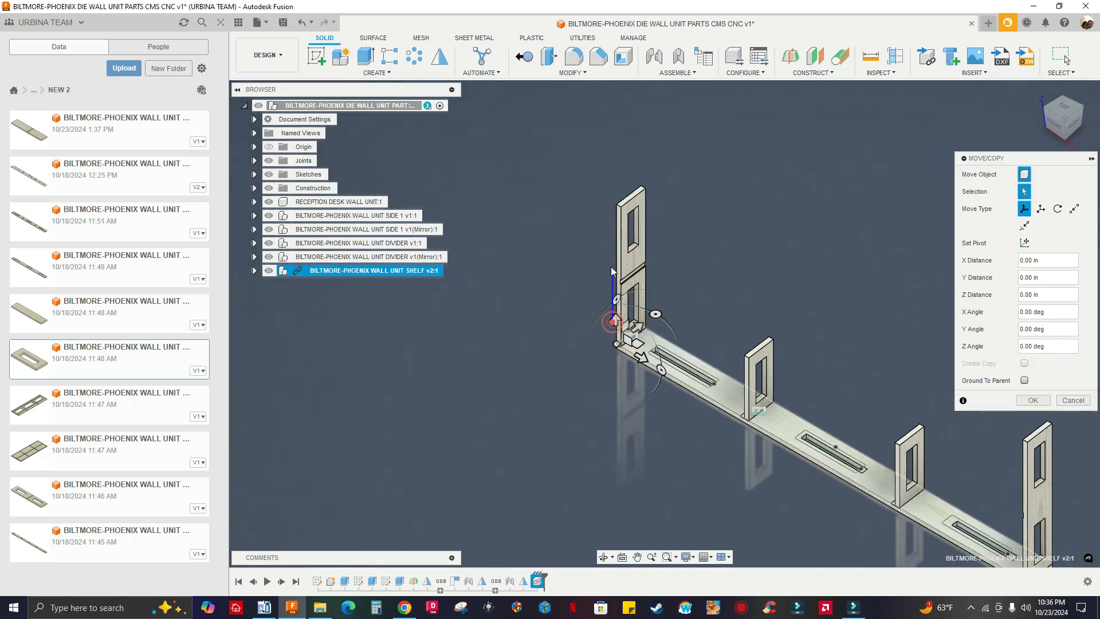
drag(615, 324, 619, 89)
middle_drag(586, 174, 538, 260)
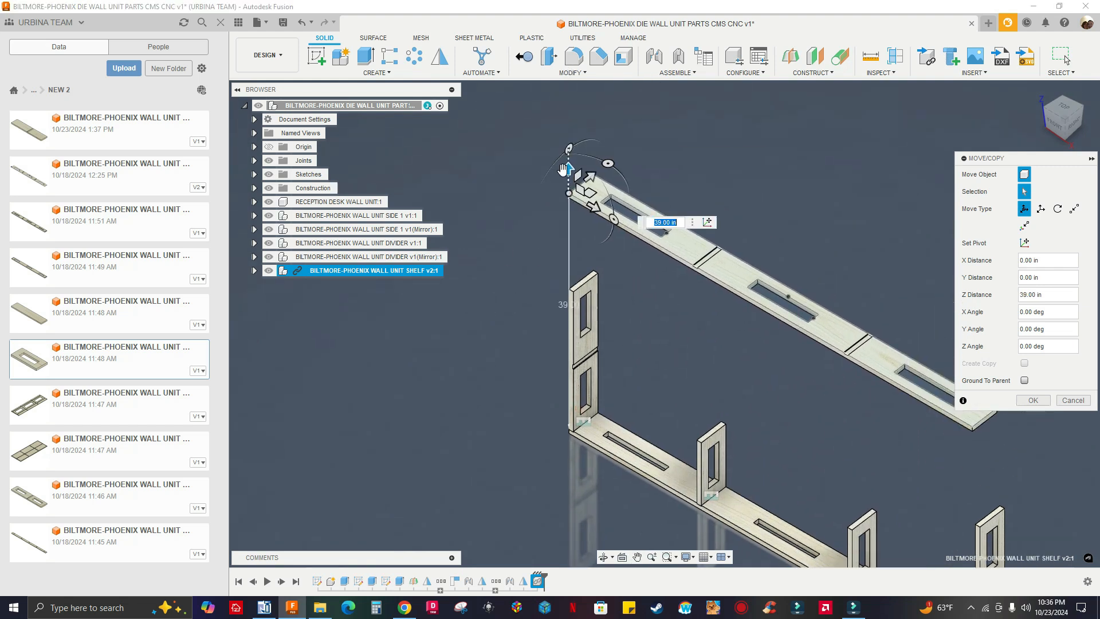
scroll(771, 303, up, 3)
scroll(653, 247, down, 3)
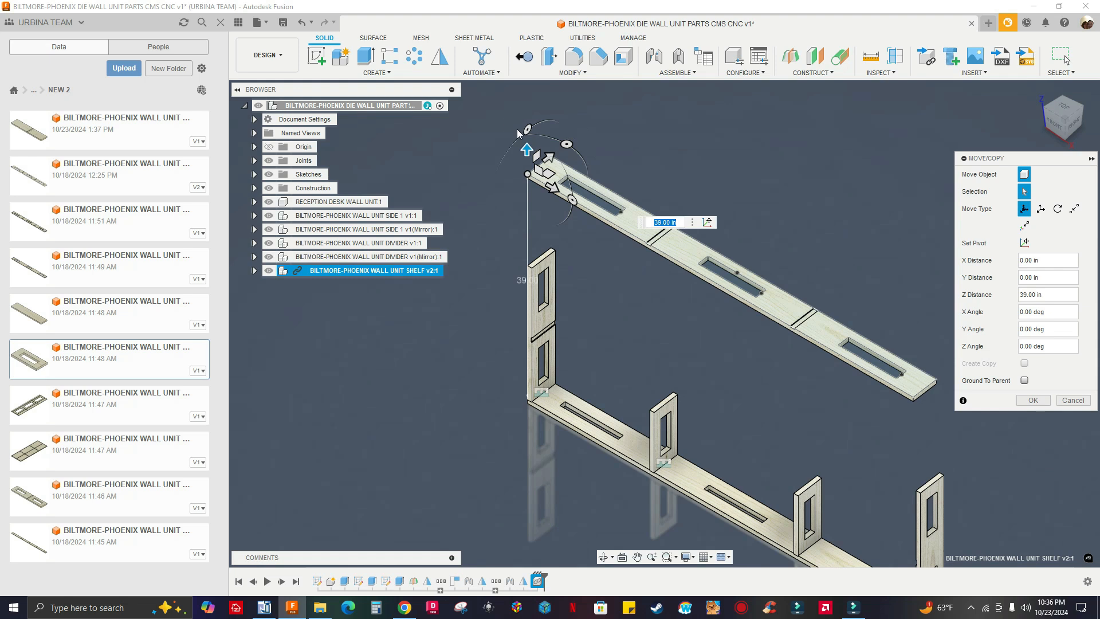
drag(524, 147, 525, 101)
Rotate the inserted shelf 180 degrees about the X axis to turn it upside down
middle_drag(527, 85, 518, 165)
drag(517, 165, 489, 245)
text(1)
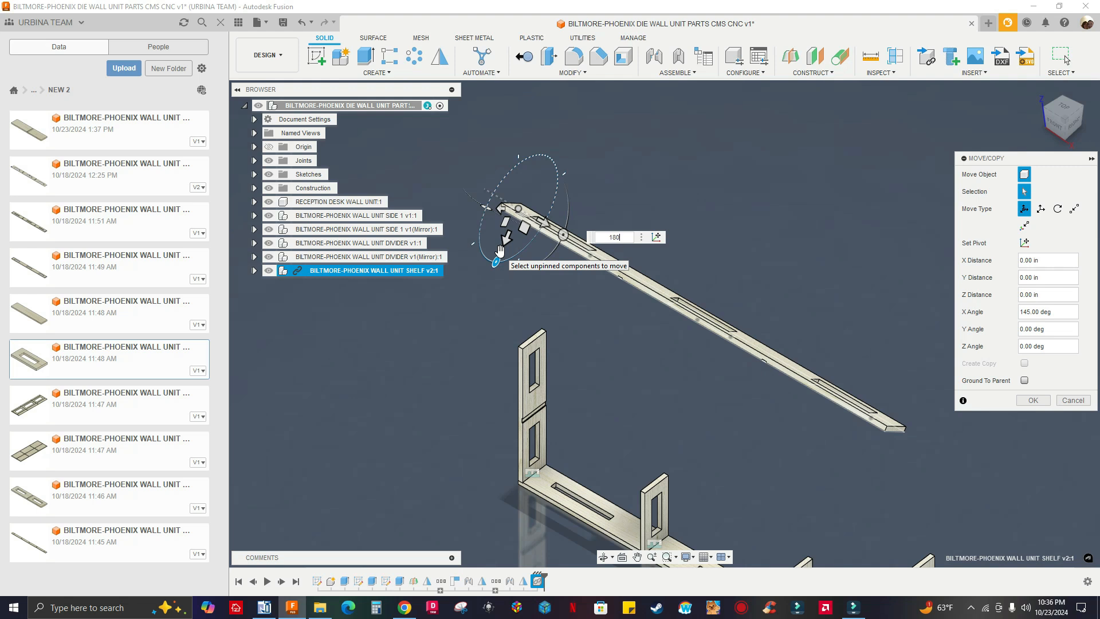
text(80)
key(Return)
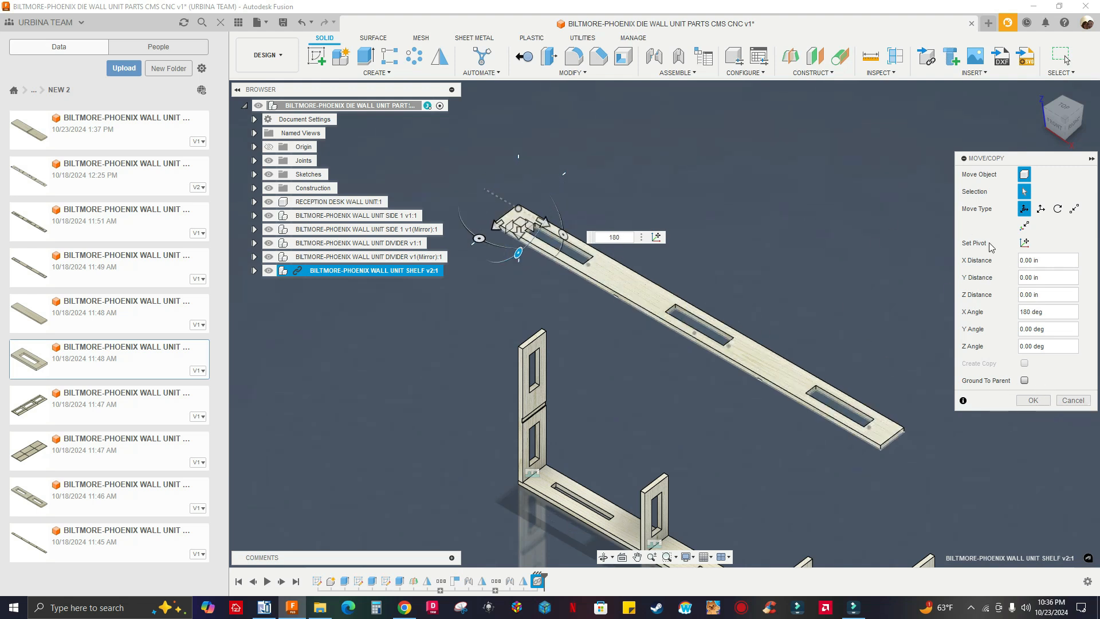
click(1035, 398)
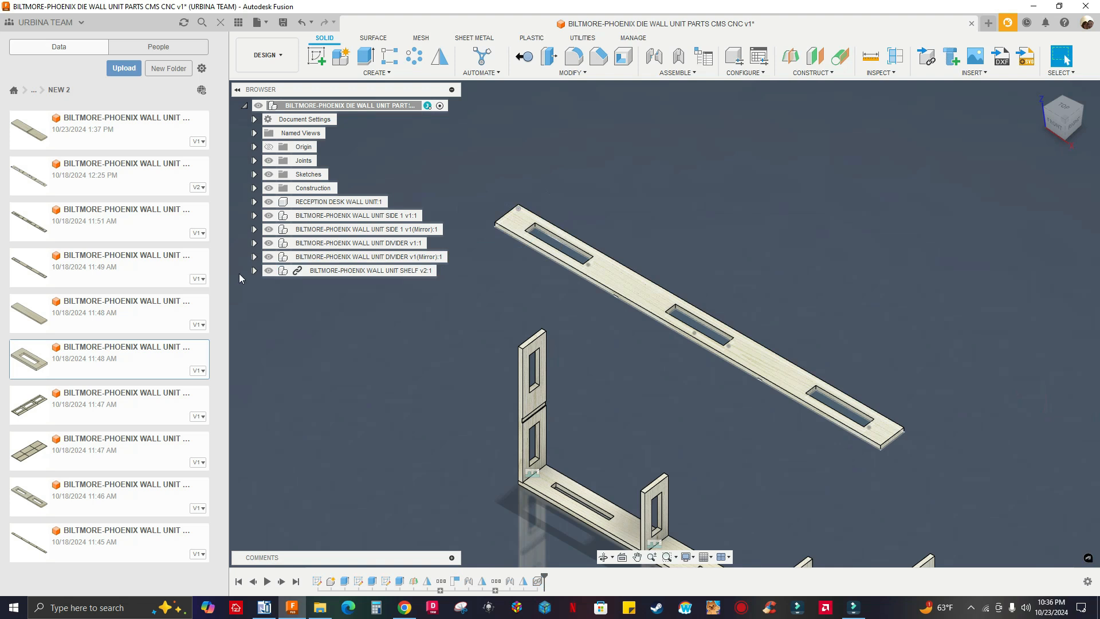
Hide Sketch9 inside the BILTMORE-PHOENIX WALL UNIT SHELF component and collapse its browser tree
click(254, 271)
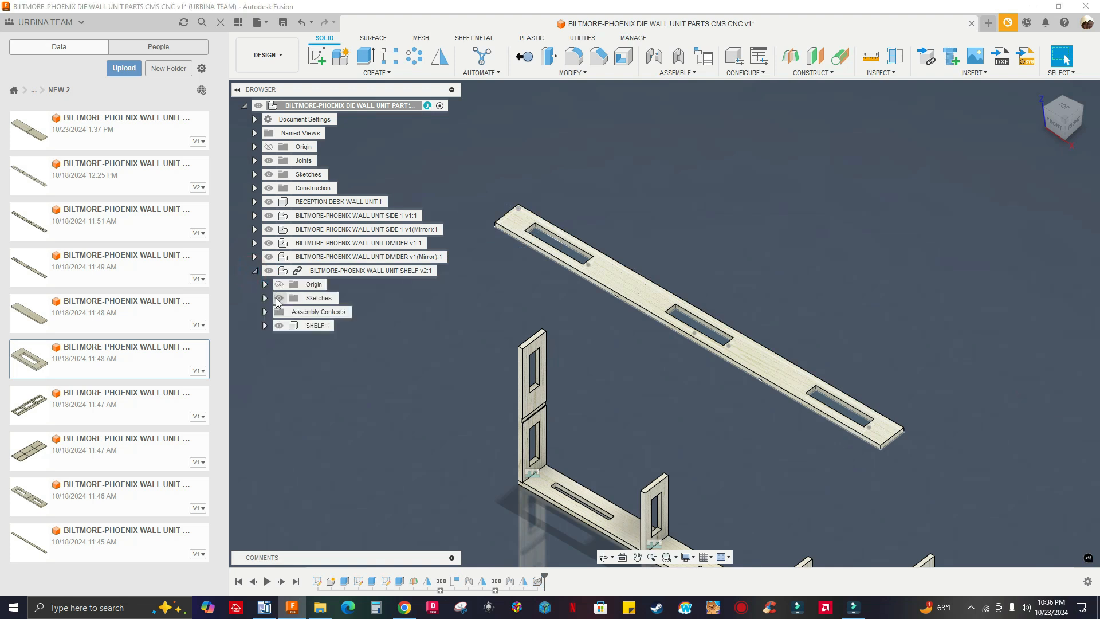
click(264, 298)
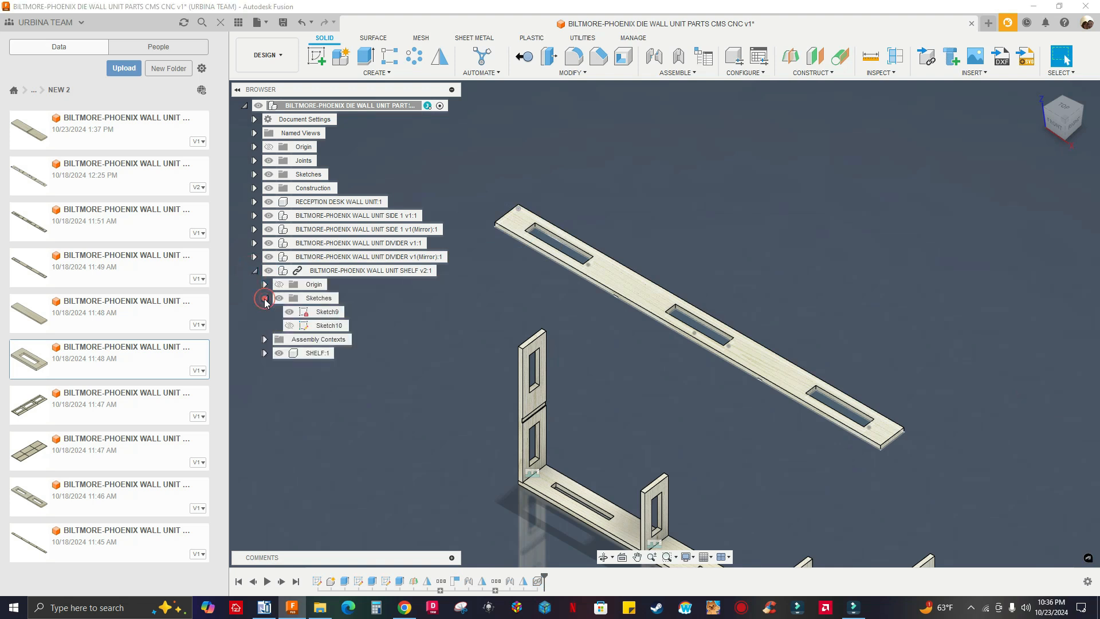
click(289, 315)
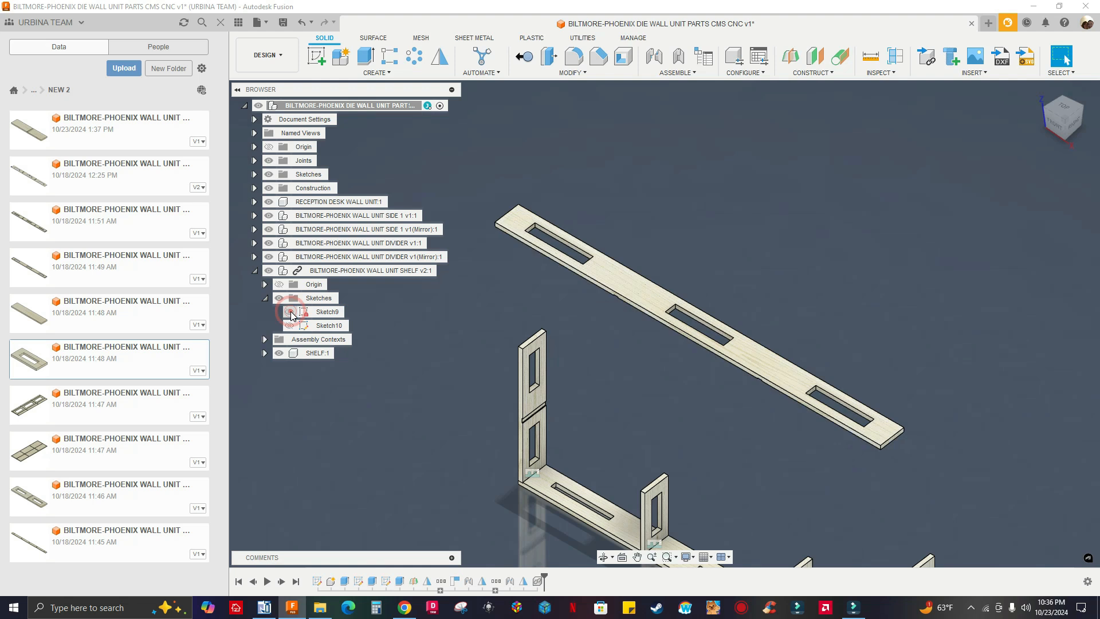
click(265, 298)
click(255, 271)
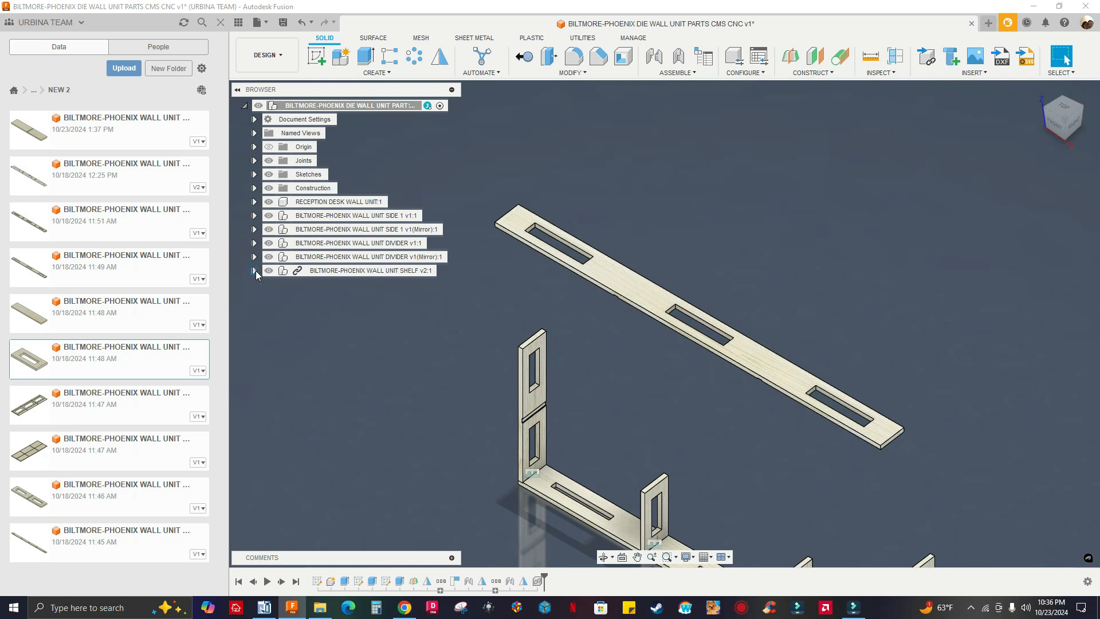
Break the link of the BILTMORE-PHOENIX WALL UNIT SHELF component to its source design
click(369, 272)
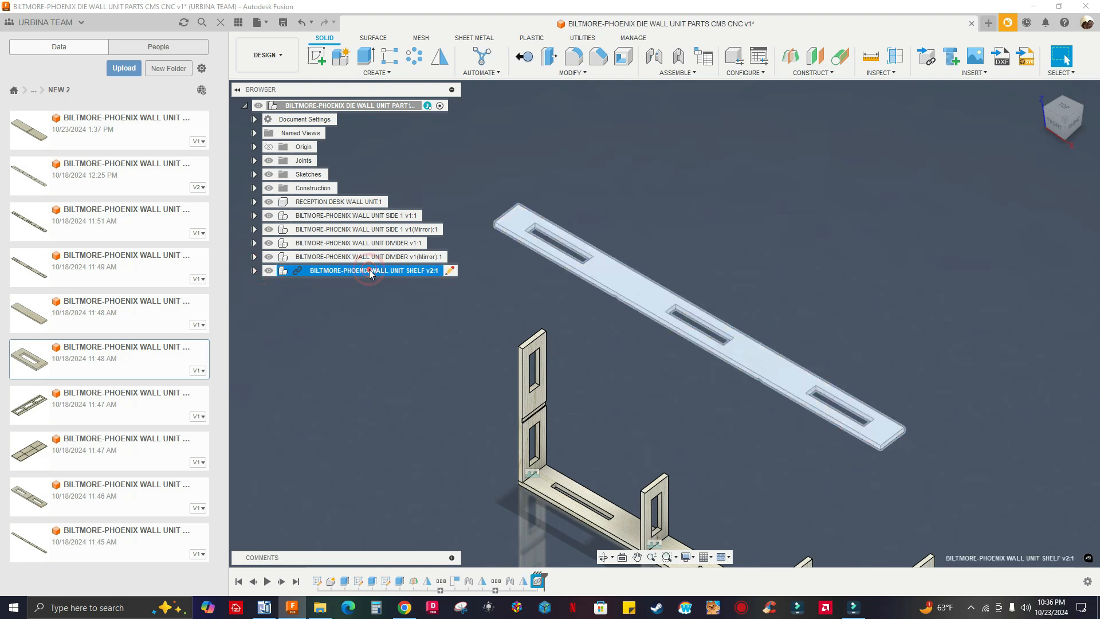
right_click(370, 274)
click(399, 267)
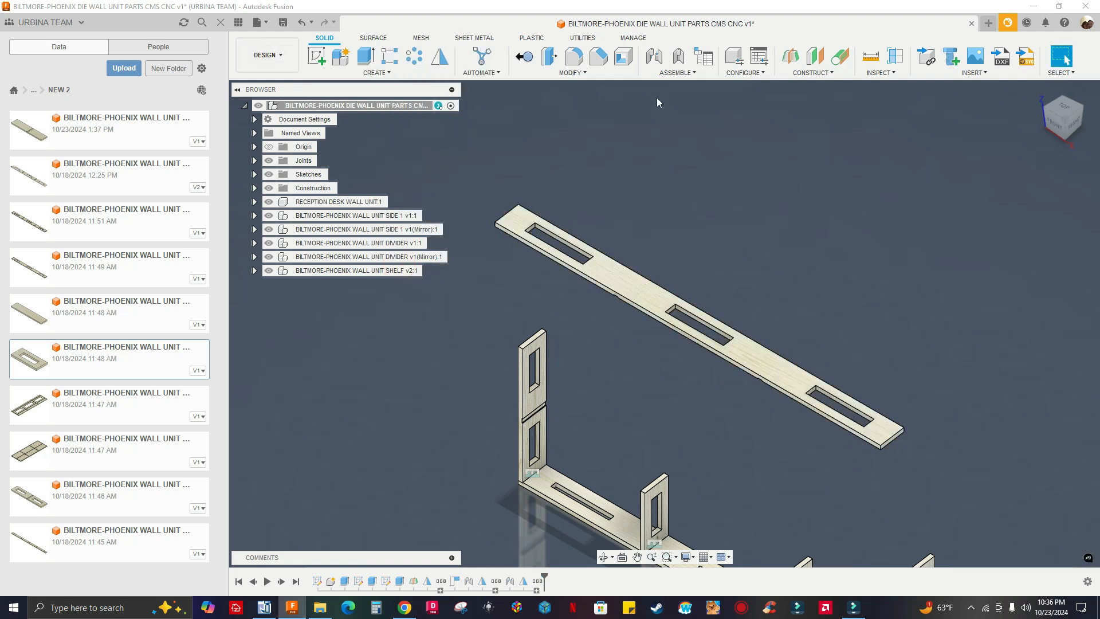
scroll(625, 179, down, 3)
scroll(630, 399, up, 3)
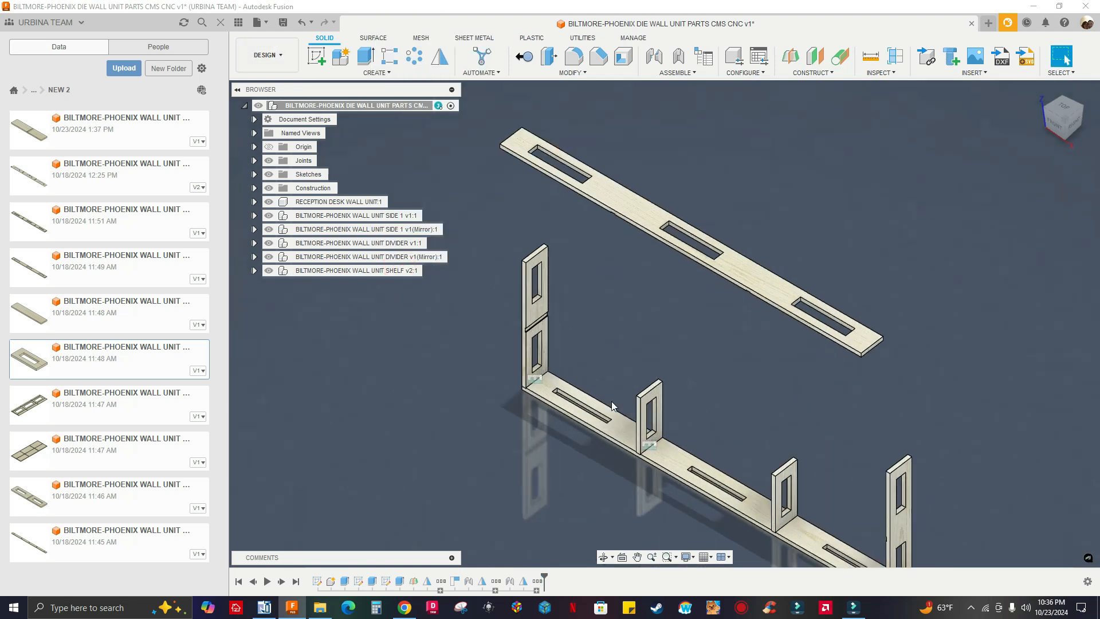
Examine the dado across the side panel and the matching end of the raised shelf from several angles
middle_drag(635, 332, 666, 294)
scroll(657, 240, up, 1)
scroll(647, 292, up, 2)
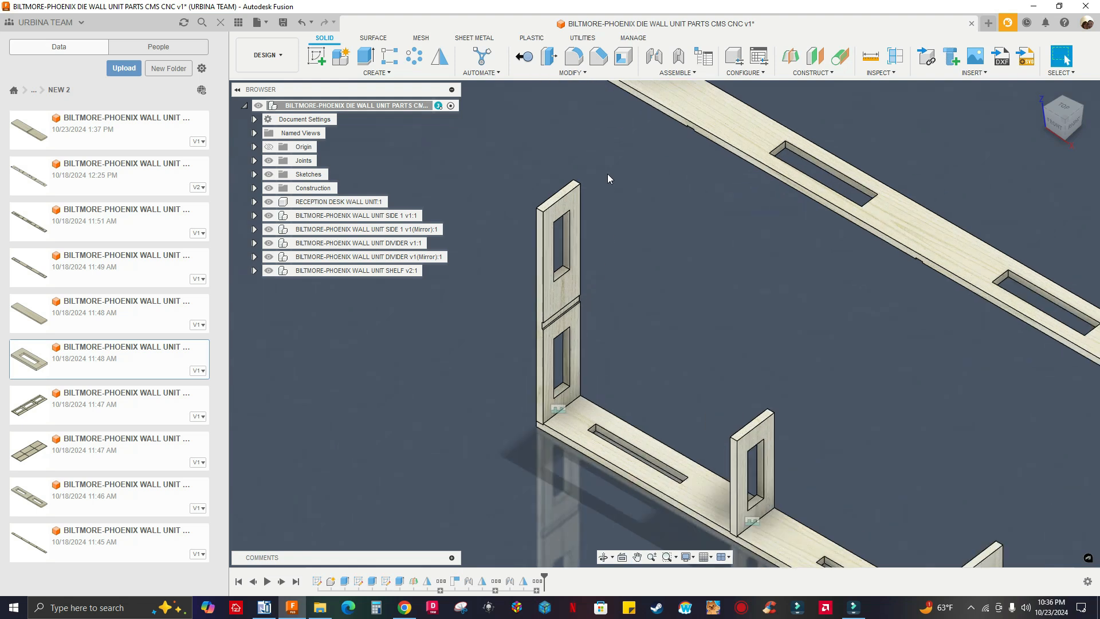
middle_drag(607, 173, 696, 326)
scroll(623, 248, up, 2)
scroll(578, 158, down, 1)
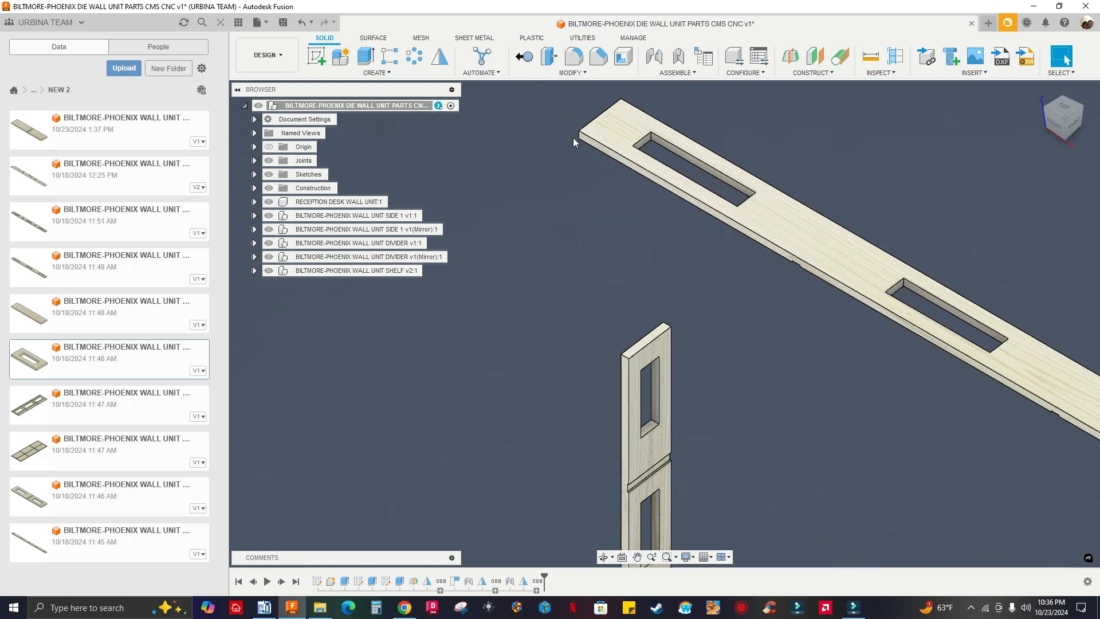
middle_drag(684, 390, 599, 211)
scroll(590, 309, up, 2)
scroll(531, 304, down, 2)
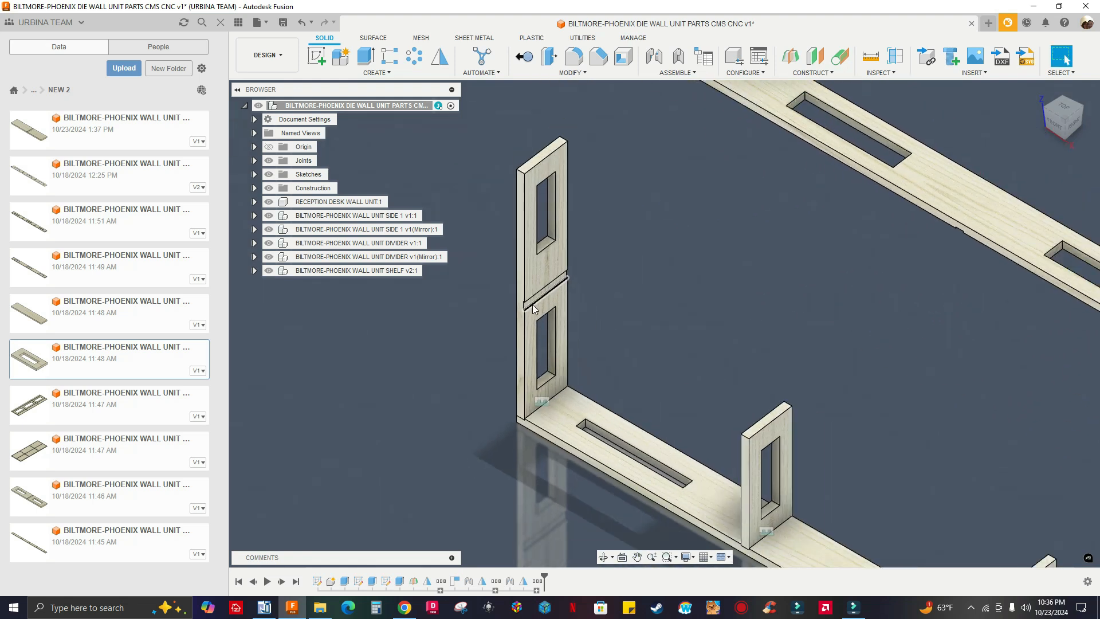
scroll(533, 308, up, 2)
scroll(626, 303, down, 4)
scroll(550, 410, down, 3)
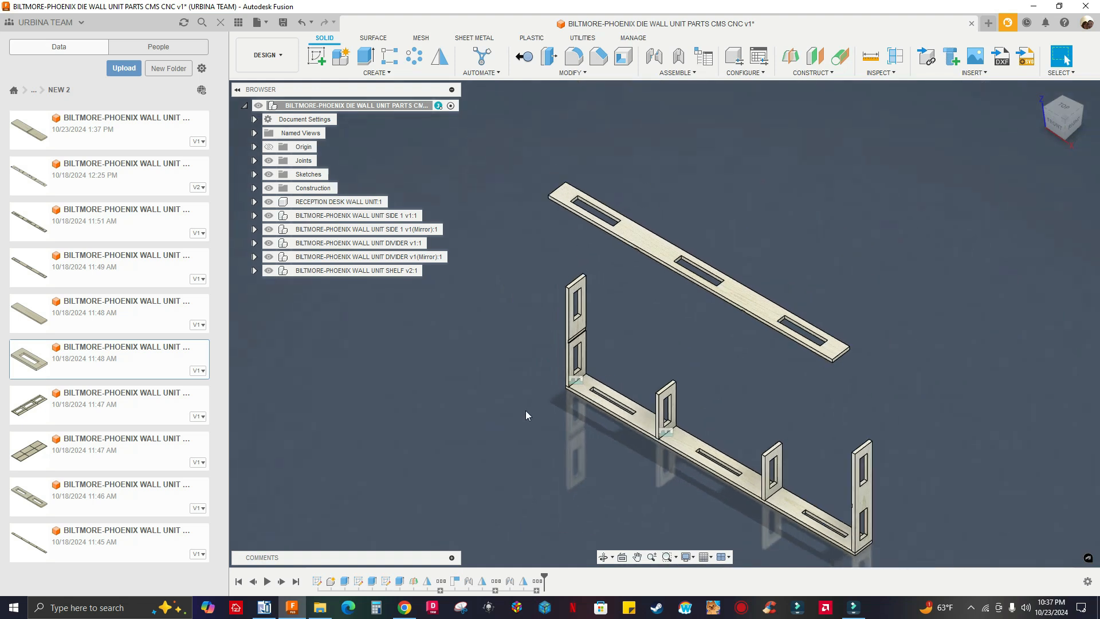
shift+middle_drag(528, 345, 630, 347)
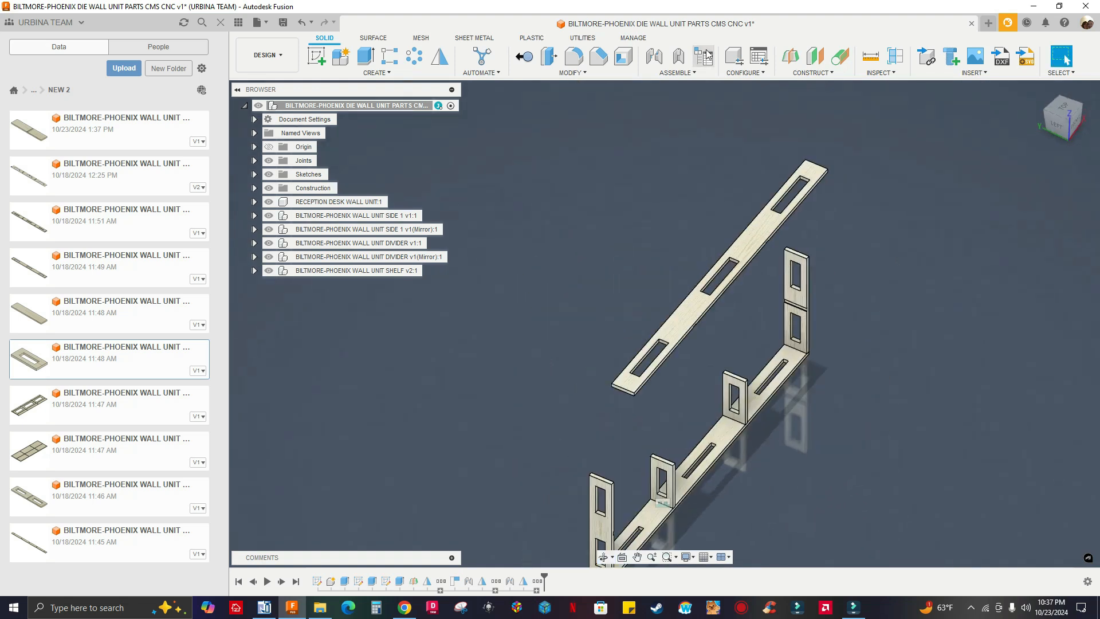
Joint the shelf to the SIDE 1 panel, snapping the center of the shelf's end face to the center of the panel's dado face
click(655, 57)
scroll(625, 397, up, 8)
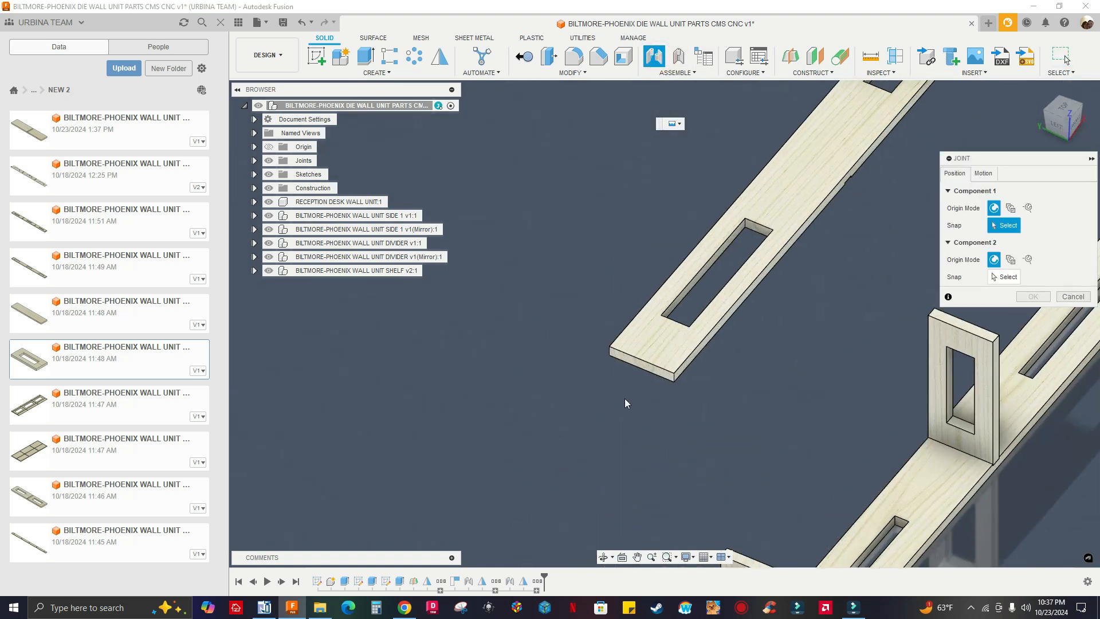
scroll(665, 321, up, 5)
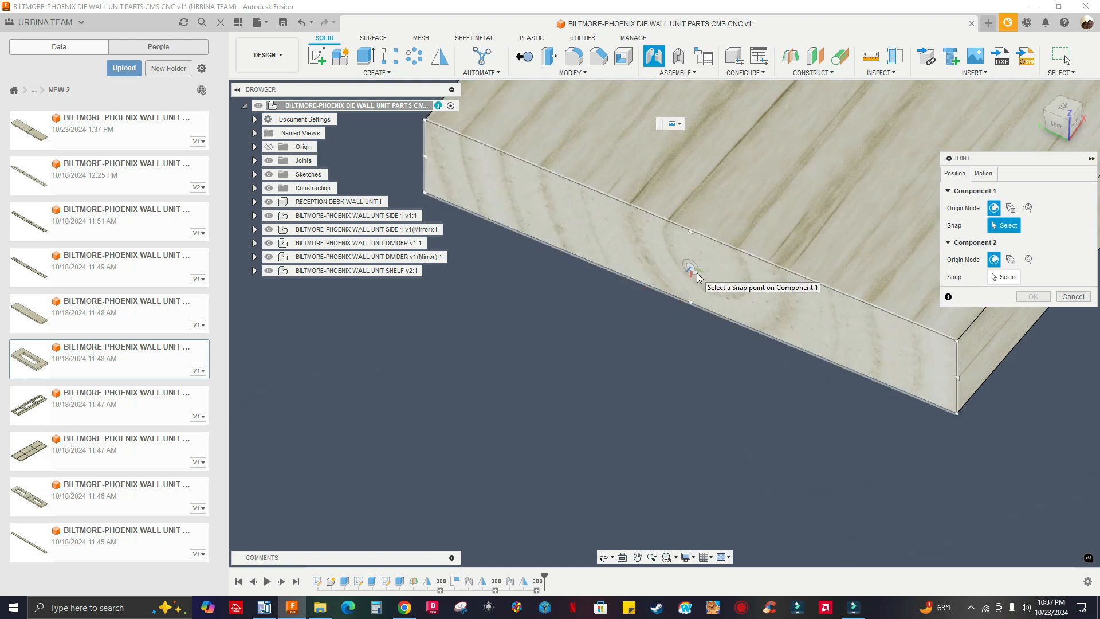
click(695, 271)
scroll(623, 314, down, 6)
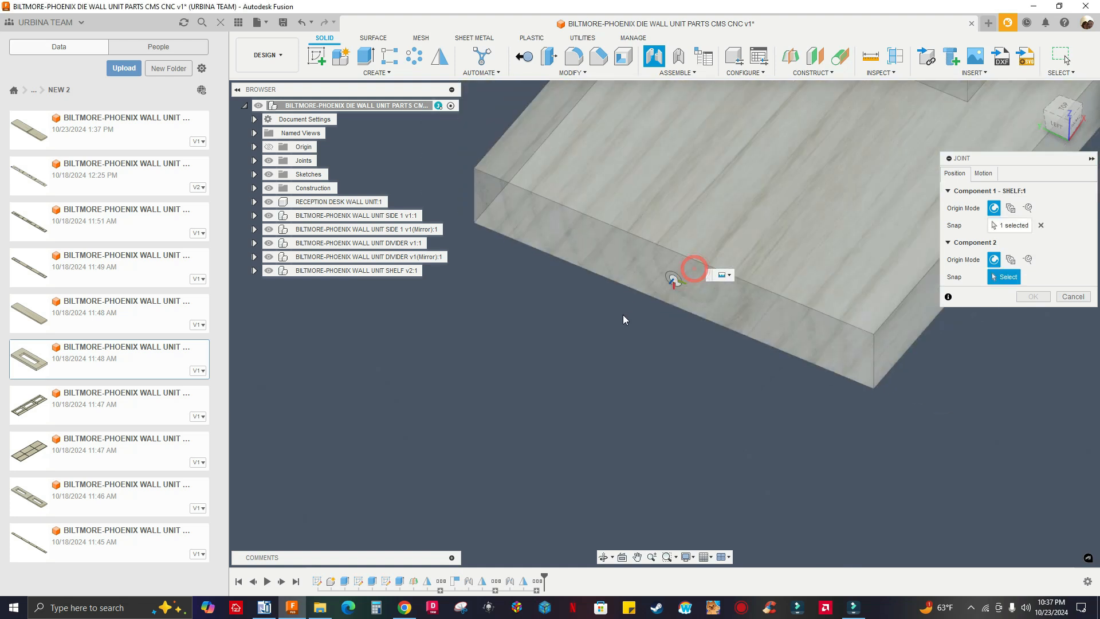
scroll(606, 316, down, 8)
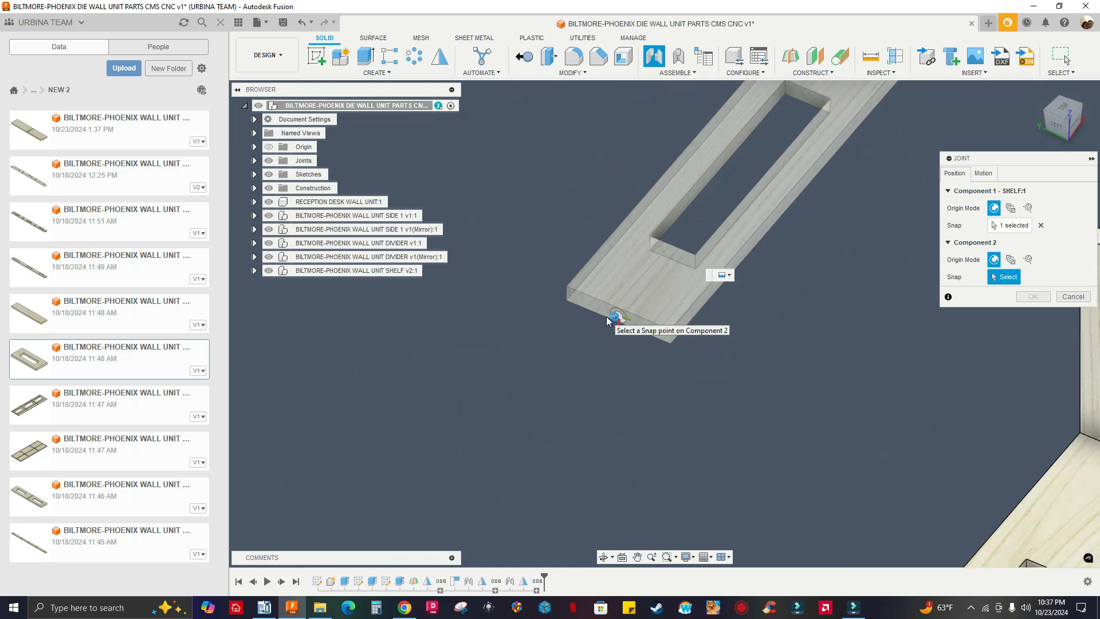
shift+middle_drag(541, 376, 494, 326)
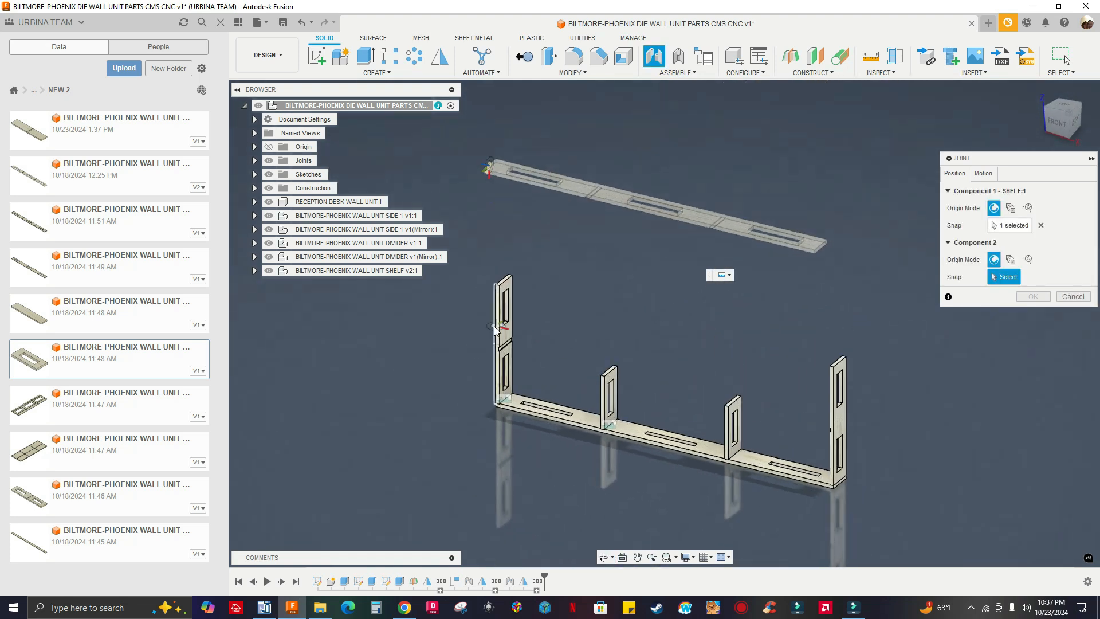
scroll(495, 333, up, 8)
scroll(550, 390, up, 5)
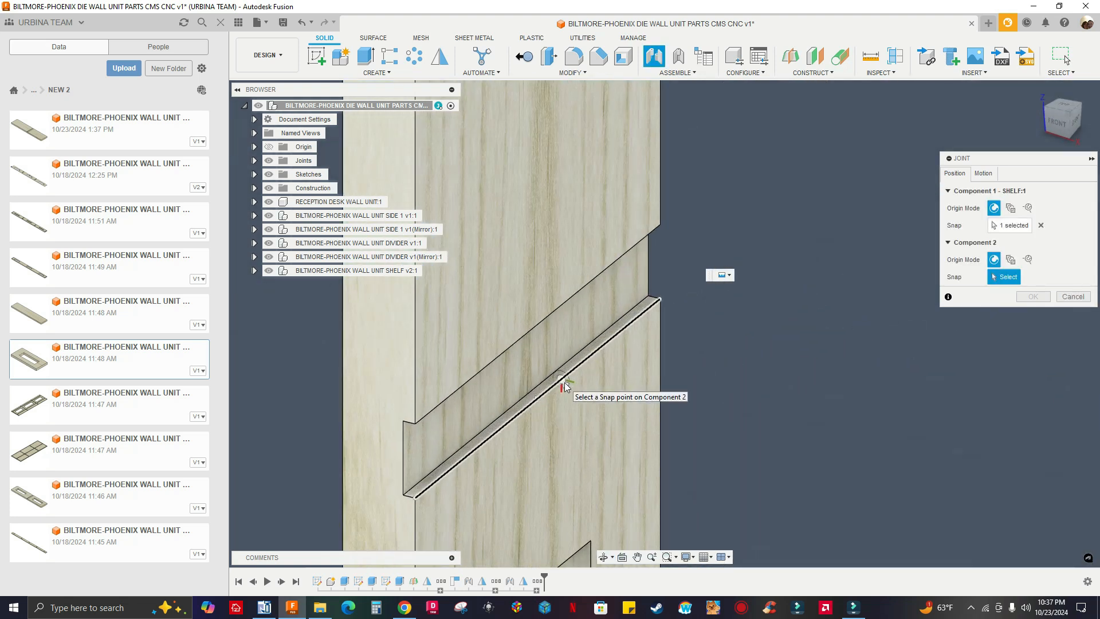
click(521, 362)
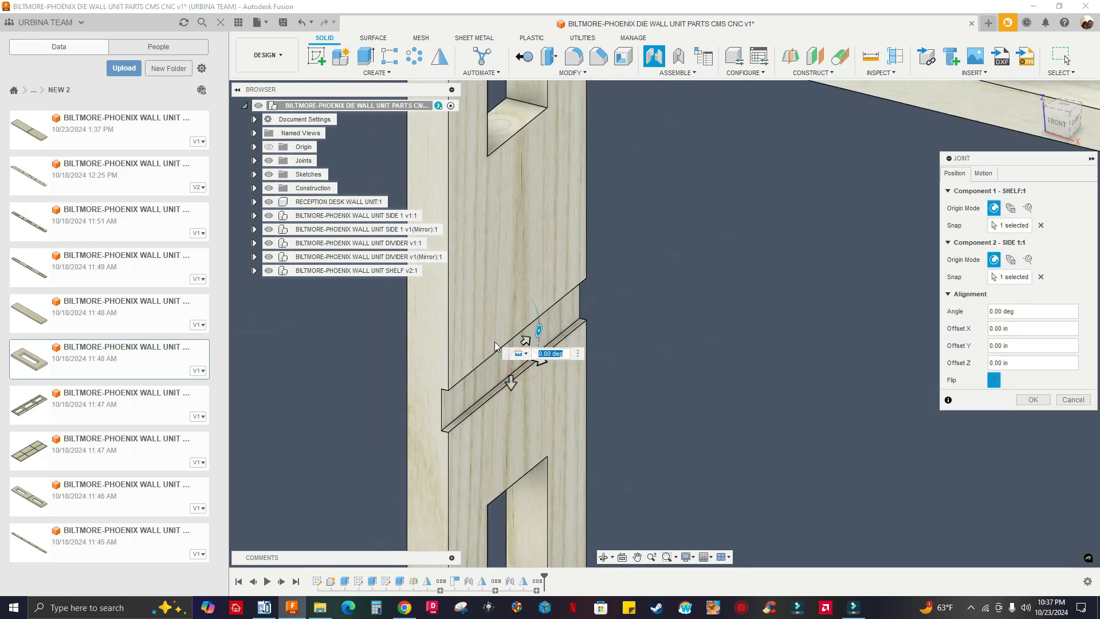
scroll(417, 286, down, 4)
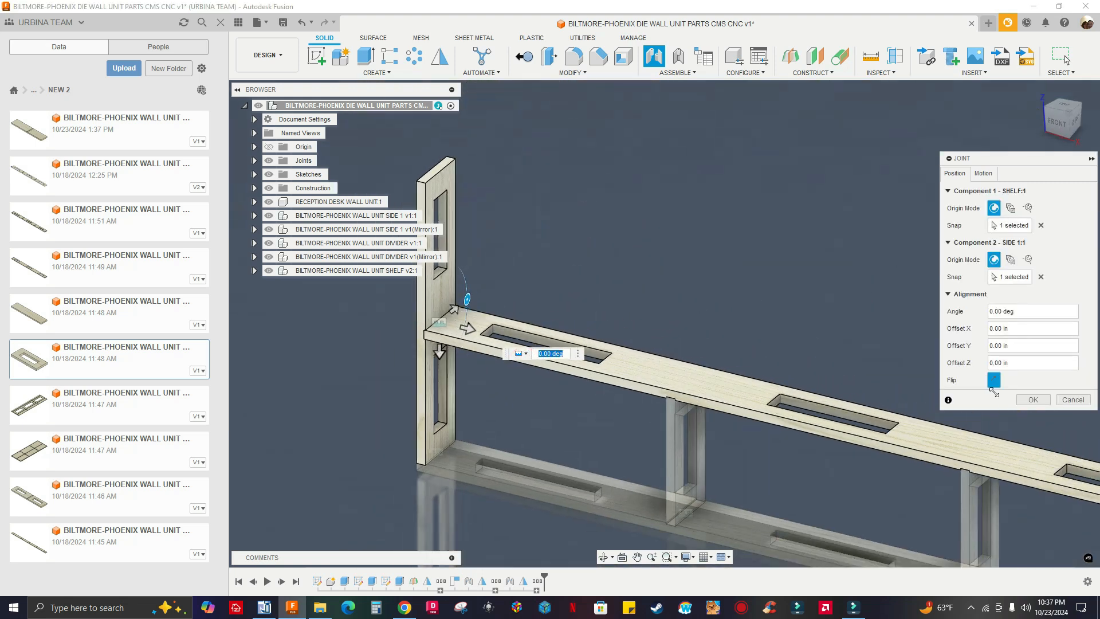
scroll(1030, 396, down, 1)
click(1032, 397)
scroll(772, 371, up, 3)
scroll(796, 390, down, 4)
scroll(804, 394, down, 2)
shift+middle_drag(893, 467, 712, 408)
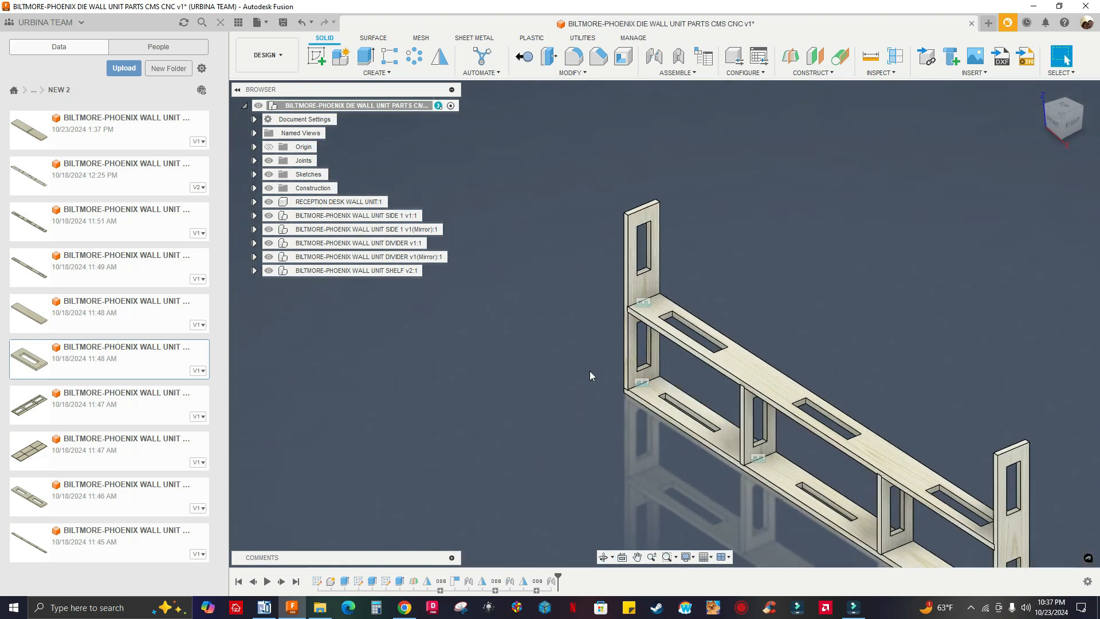
middle_drag(569, 377, 562, 348)
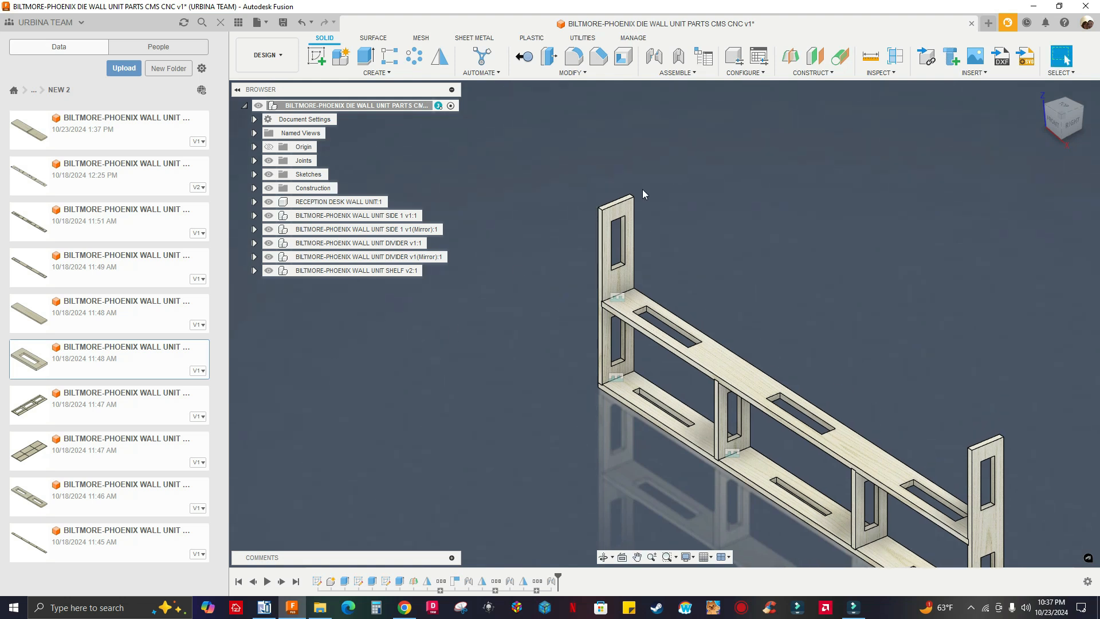
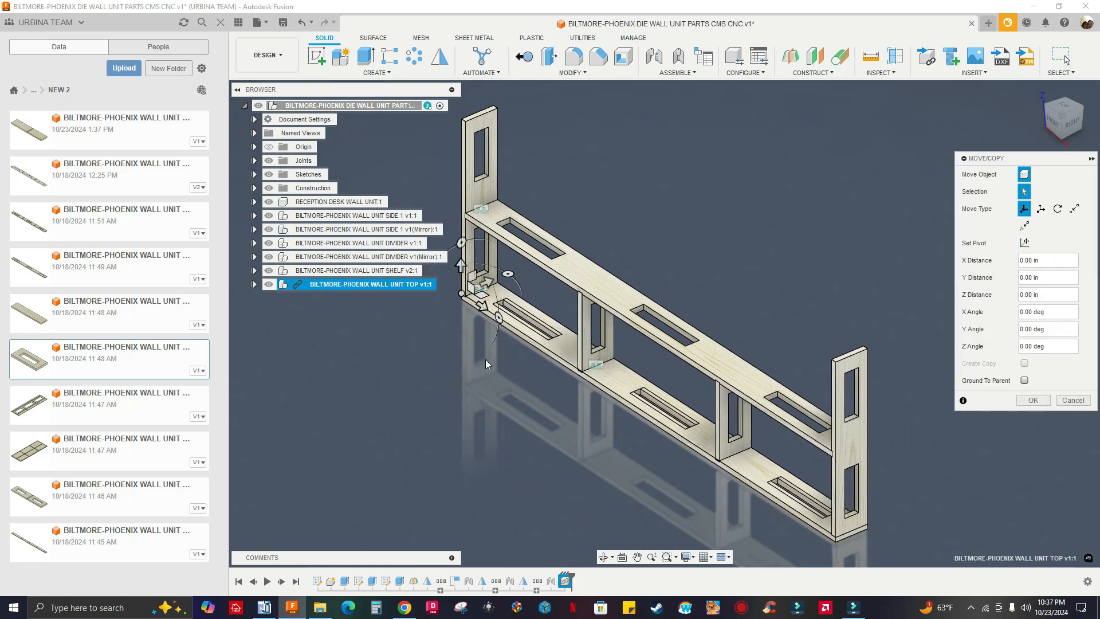
Raise the inserted BILTMORE-PHOENIX WALL UNIT TOP component 36 in along Z, clear above the frame
scroll(488, 377, down, 2)
scroll(541, 372, up, 2)
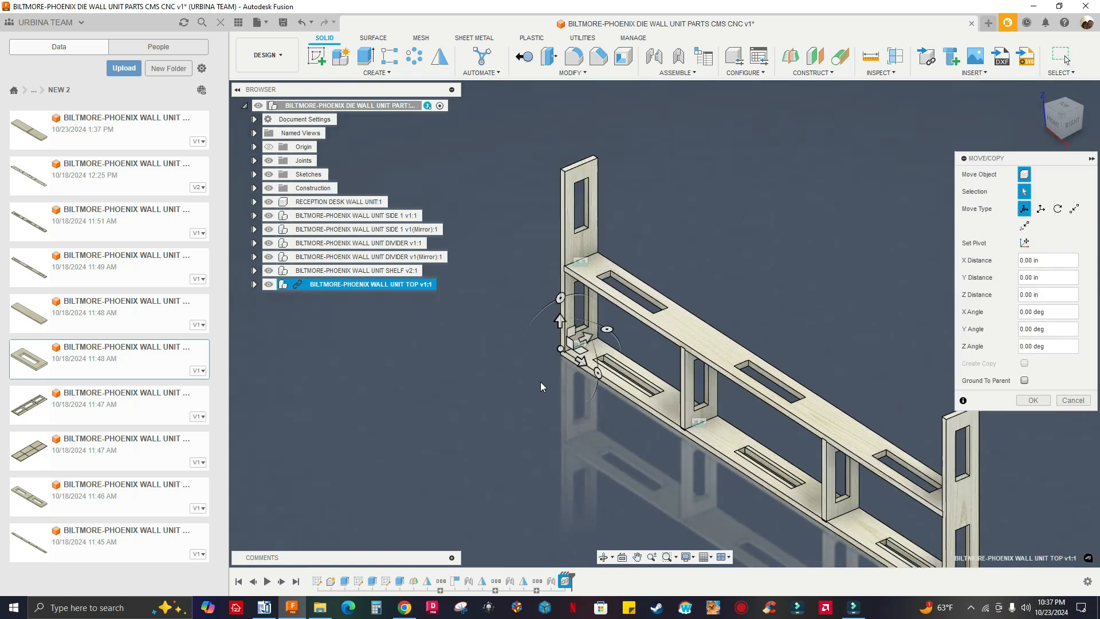
scroll(541, 375, down, 2)
scroll(544, 360, up, 2)
scroll(547, 347, down, 2)
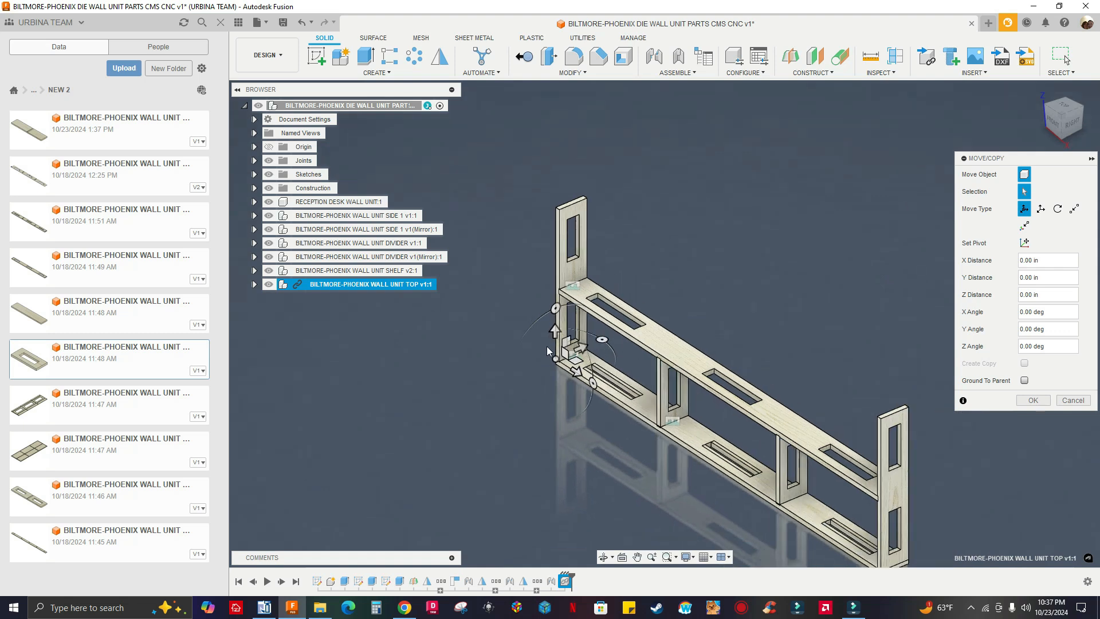
drag(554, 332, 552, 118)
middle_drag(520, 170, 545, 237)
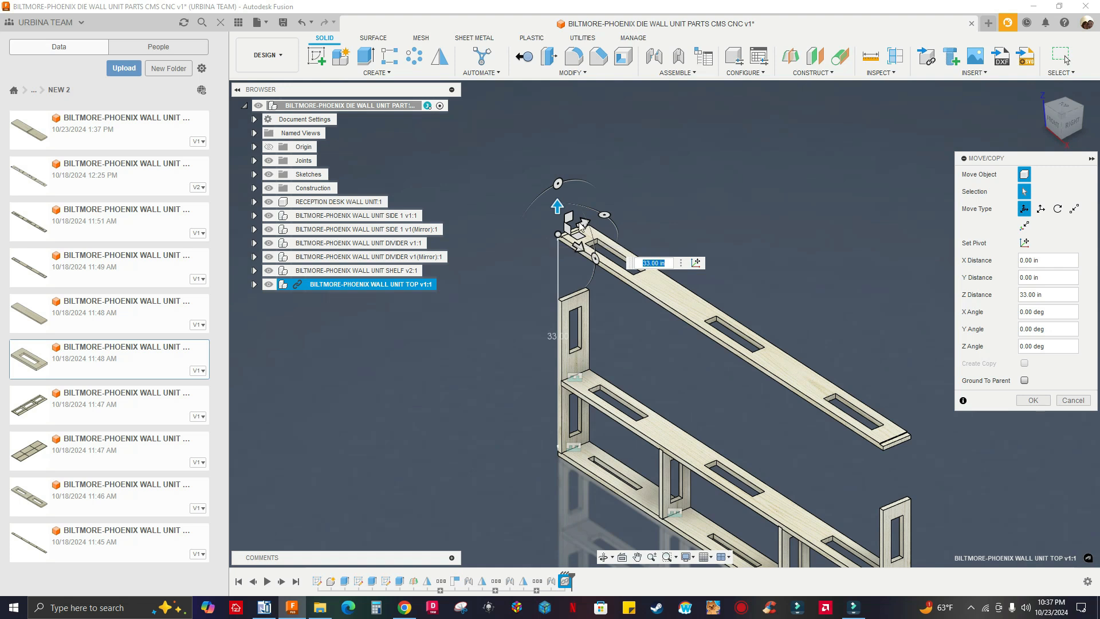
scroll(923, 437, up, 5)
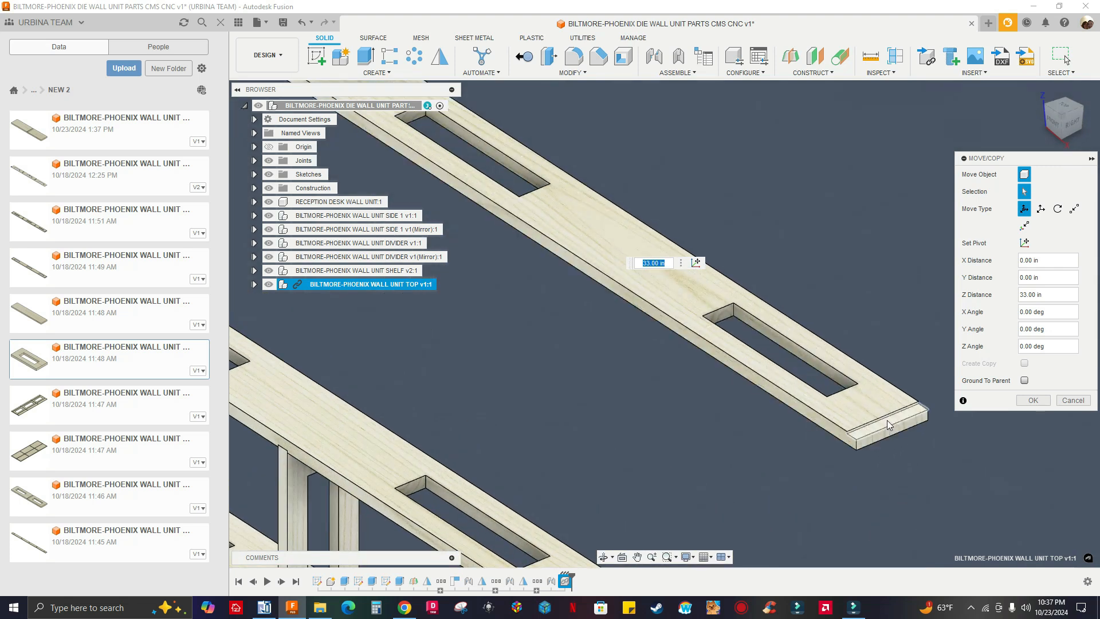
scroll(885, 427, down, 5)
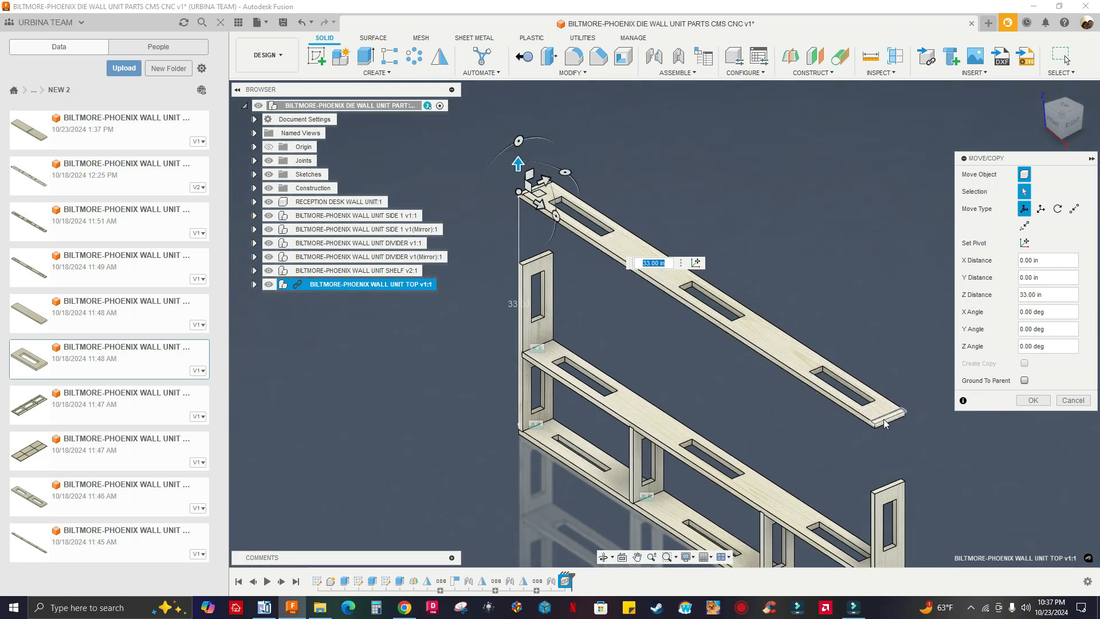
drag(518, 166, 514, 139)
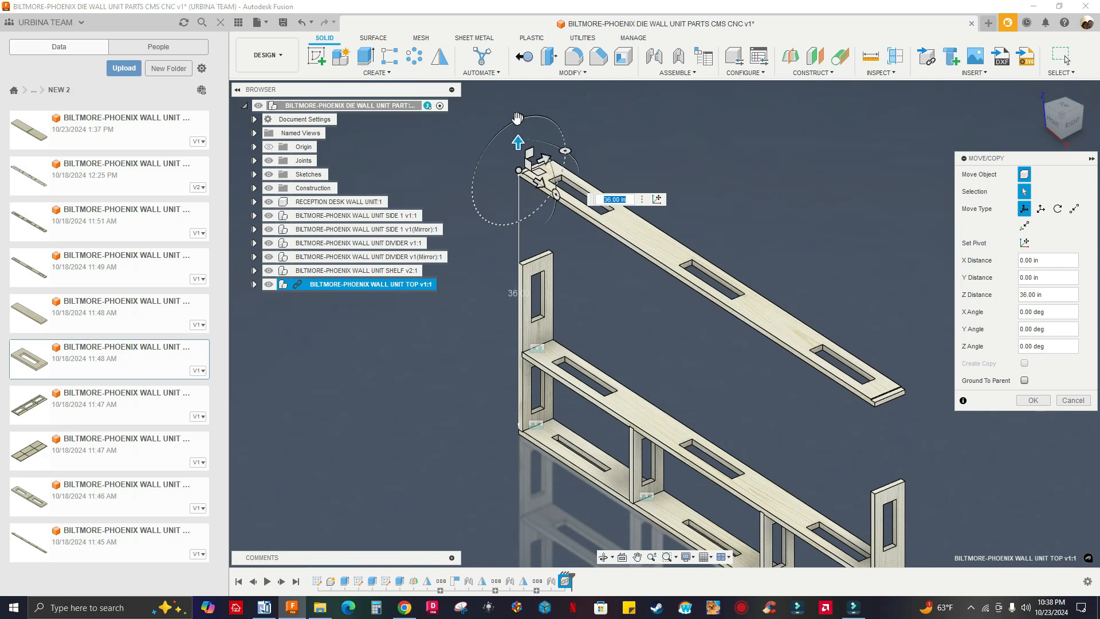
Flip the TOP panel upside down by rotating it 180 degrees about X, and accept the move
drag(518, 118, 478, 193)
key(Return)
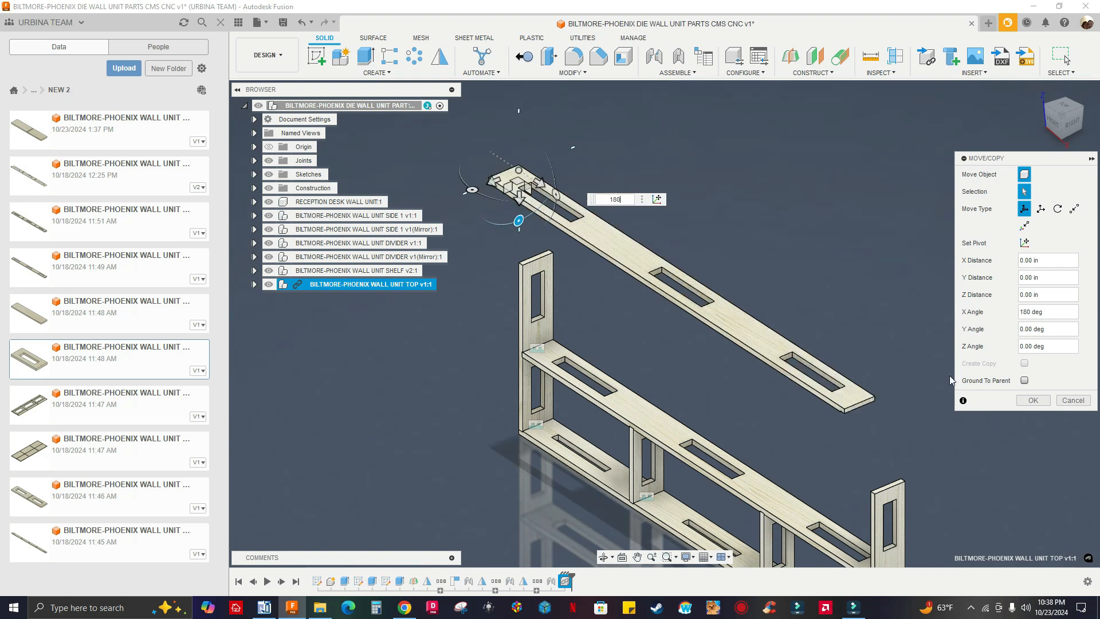
click(1033, 400)
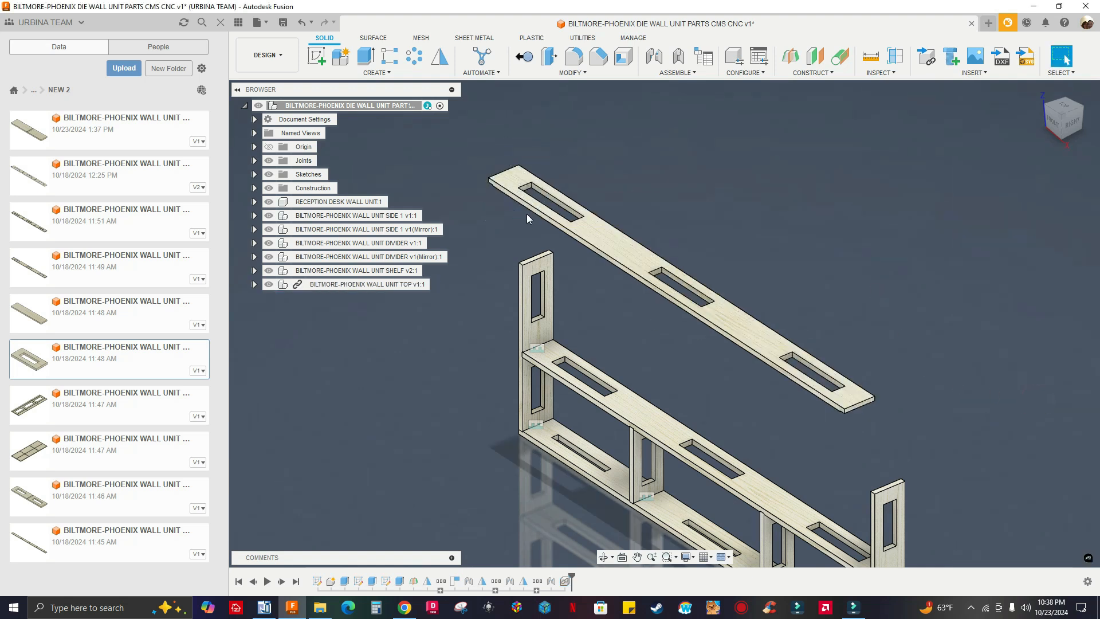
Break the link of the BILTMORE-PHOENIX WALL UNIT TOP component to its source design
click(369, 286)
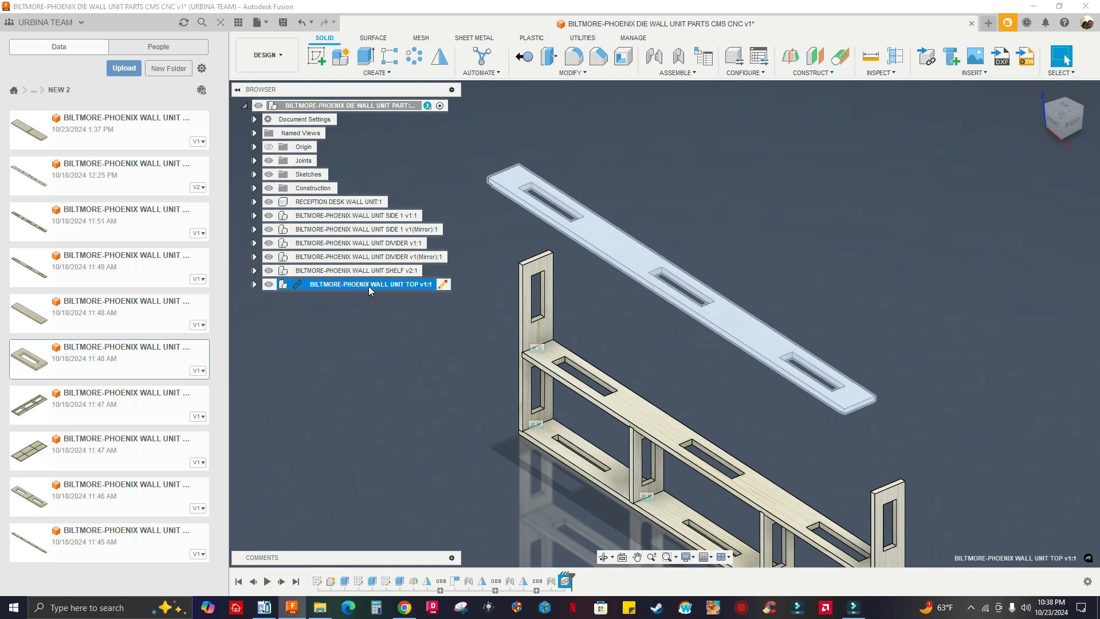
right_click(368, 288)
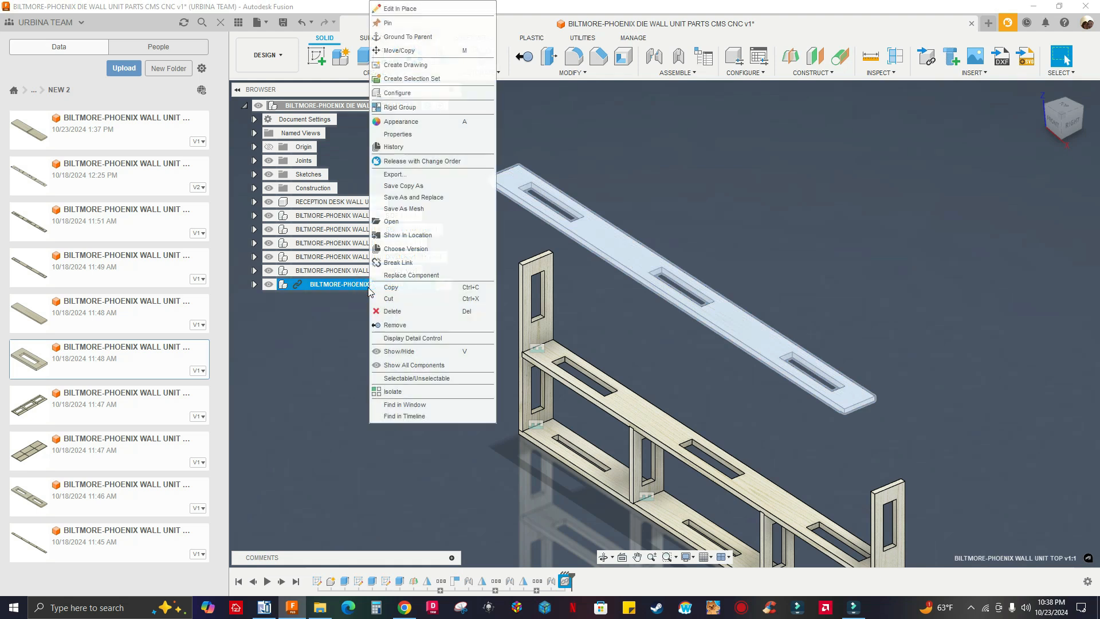
click(401, 264)
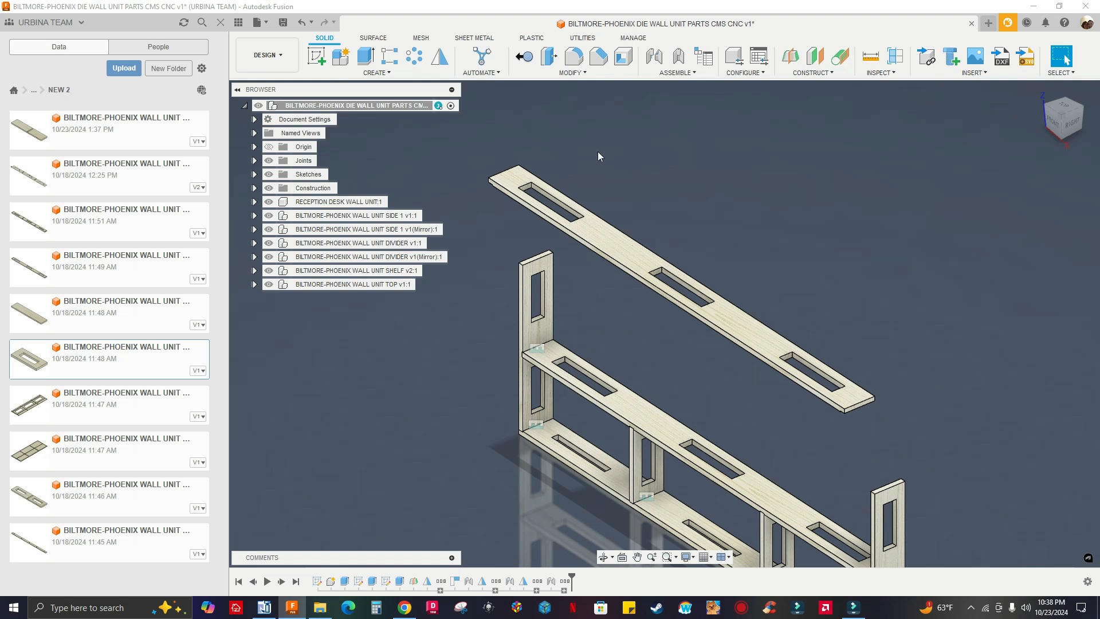
Start a joint using the center of the rabbet face under the TOP panel's end as the first snap point
click(654, 56)
shift+middle_drag(516, 210, 559, 112)
scroll(504, 184, up, 10)
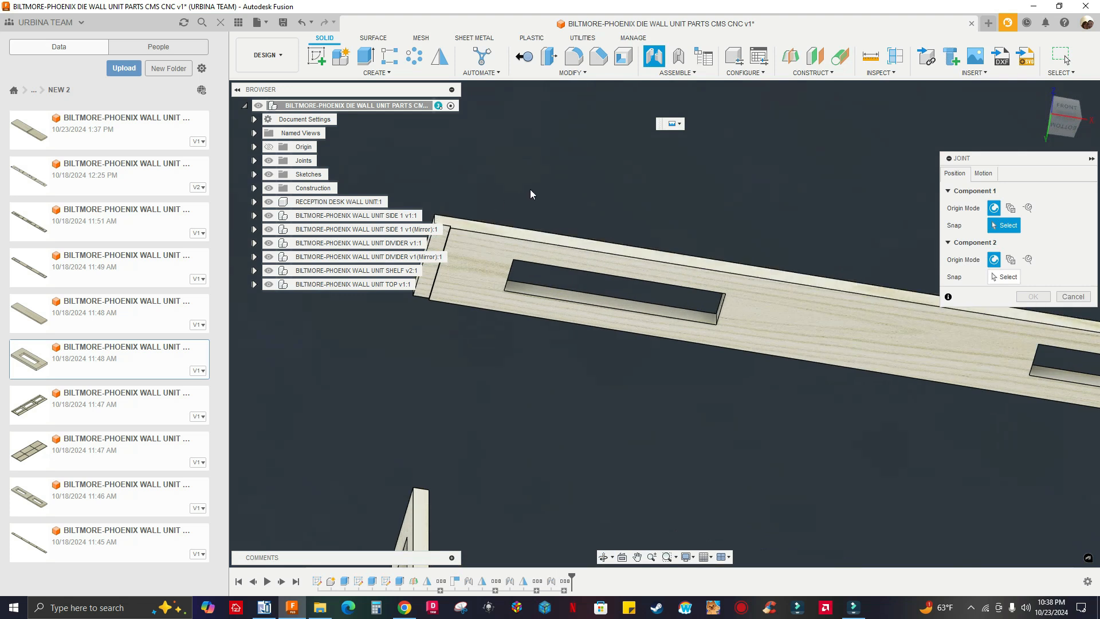
middle_drag(515, 277, 570, 277)
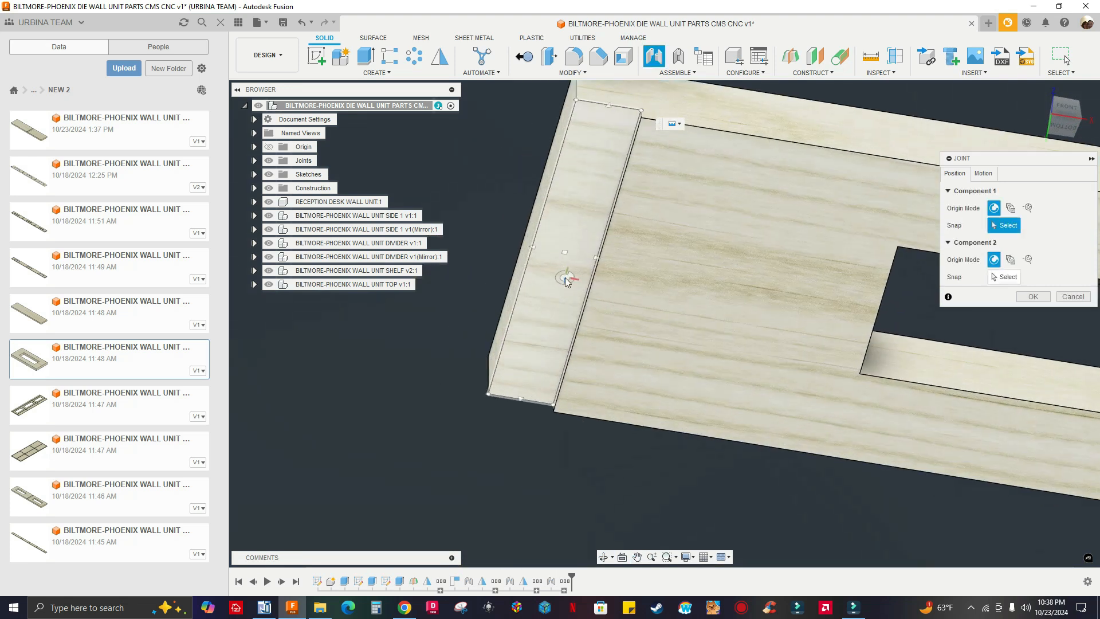
scroll(564, 261, up, 2)
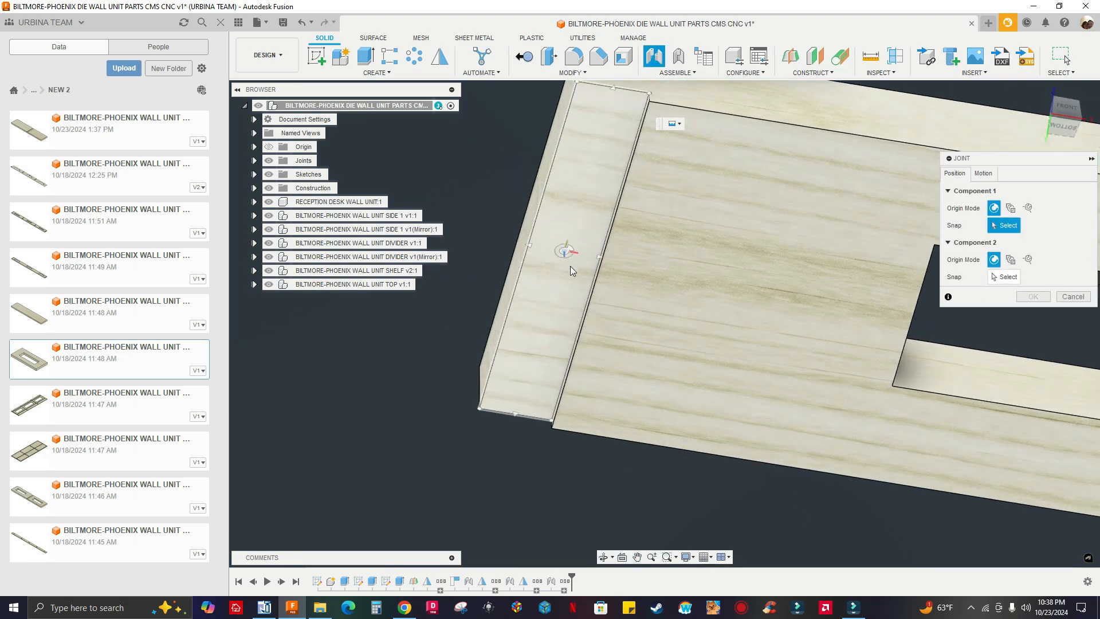
click(565, 261)
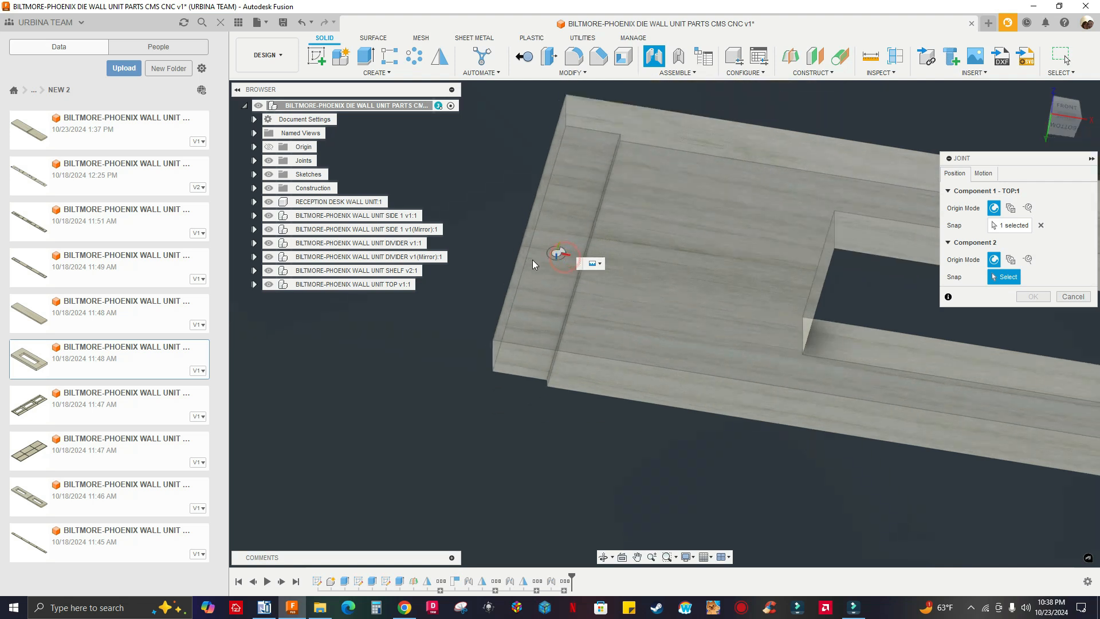
Complete the joint by snapping the TOP panel to the center of the SIDE 1 panel's upper end face
scroll(532, 260, down, 8)
shift+middle_drag(504, 267, 682, 390)
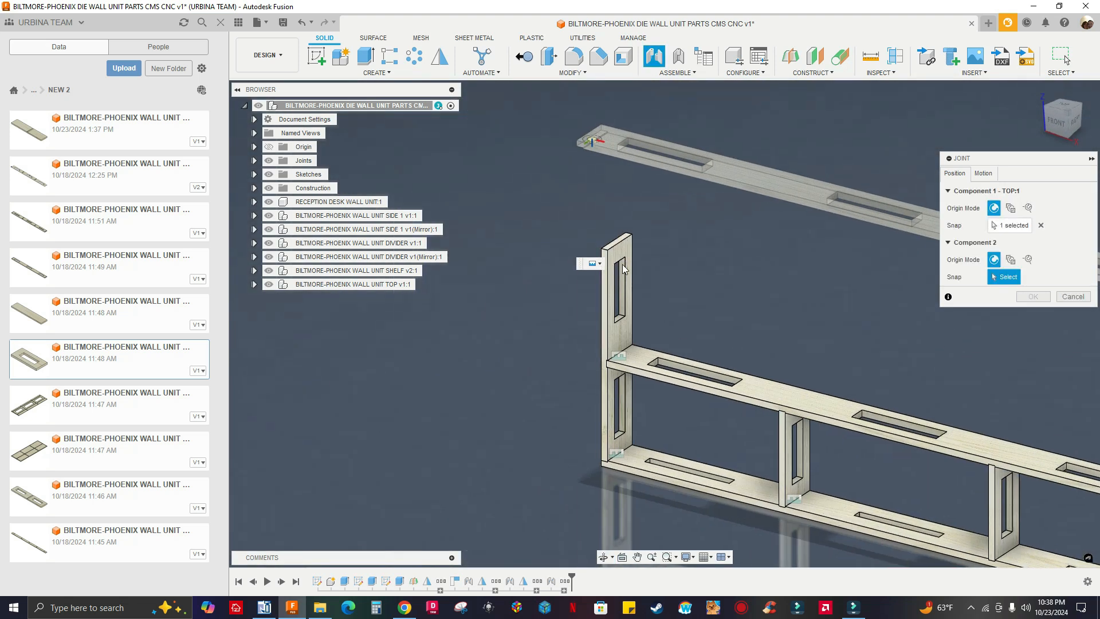
scroll(602, 207, up, 8)
scroll(610, 227, up, 2)
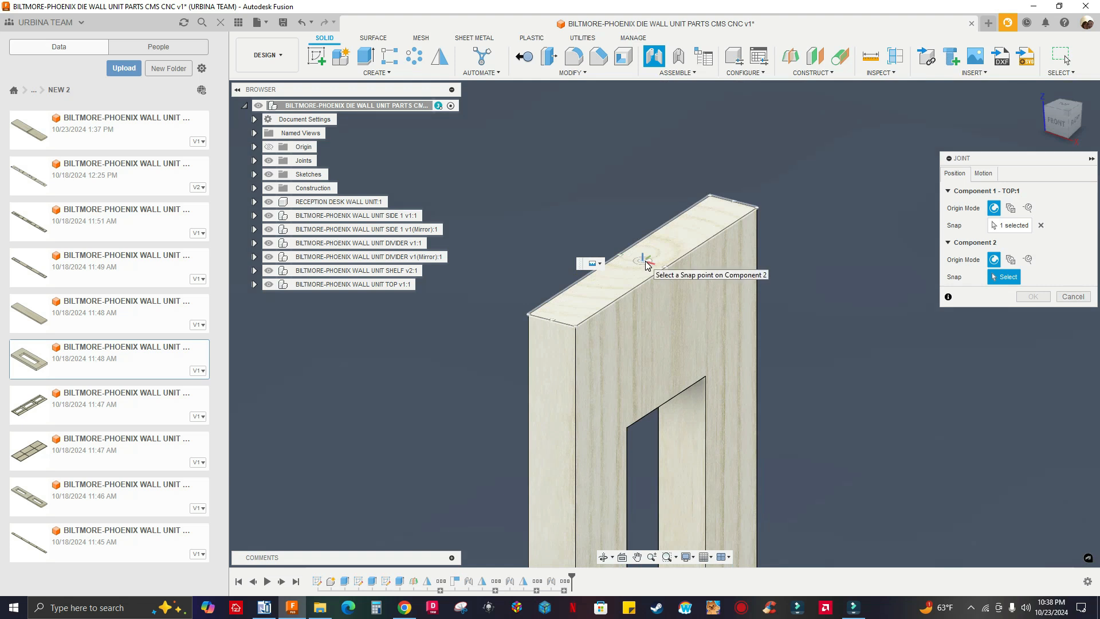
click(646, 262)
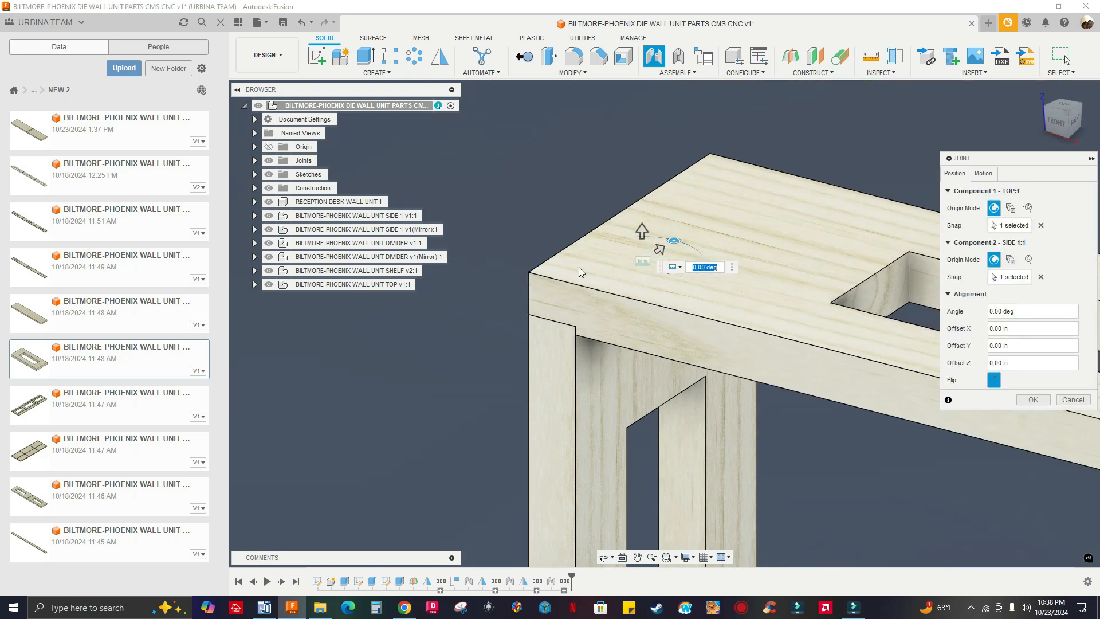
scroll(487, 223, down, 10)
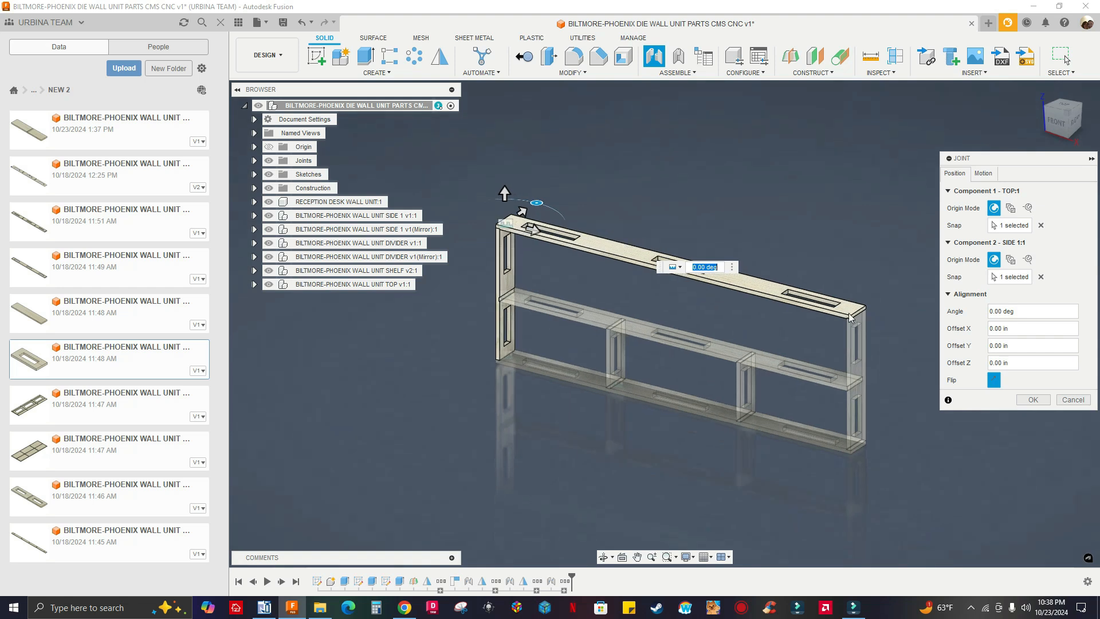
click(1031, 400)
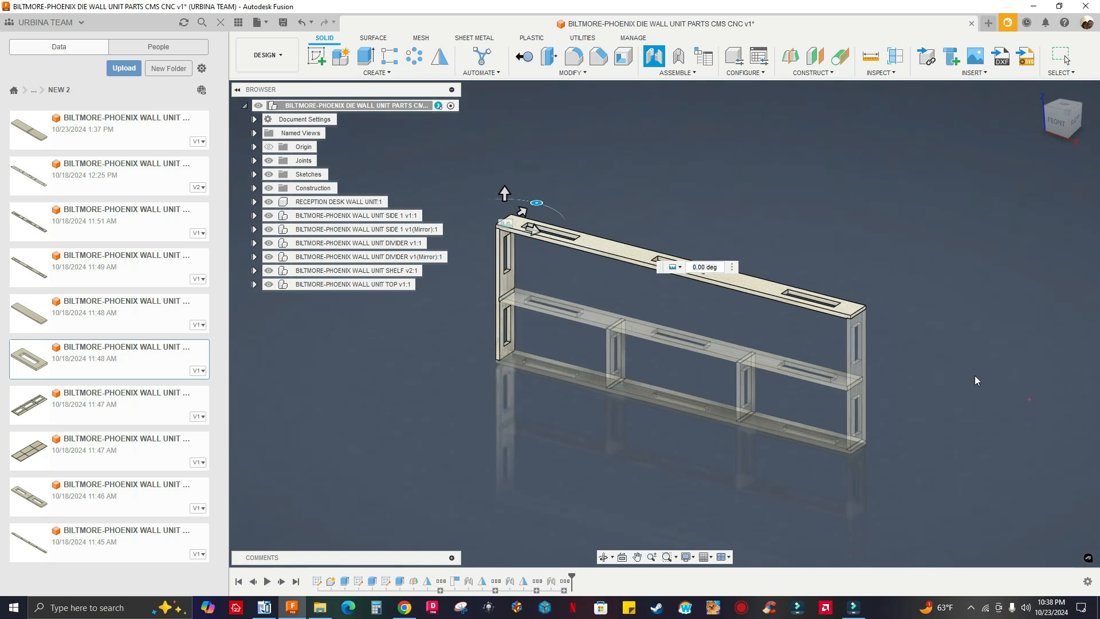
mouse_move(573, 391)
shift+middle_down()
mouse_move(508, 391)
mouse_move(577, 392)
shift+middle_up()
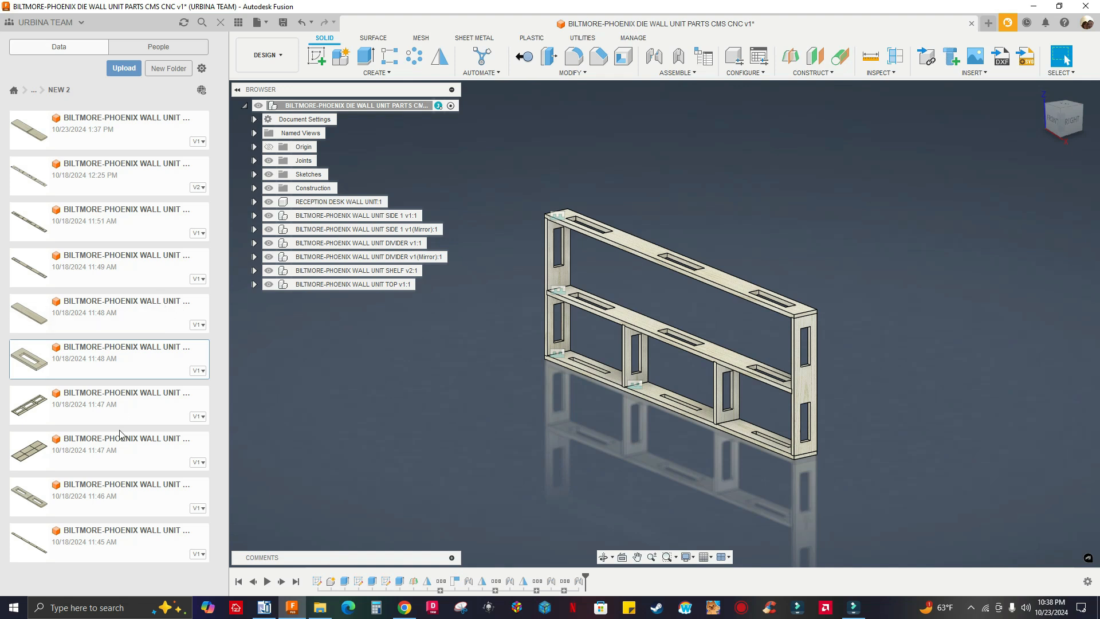
Insert the BILTMORE-PHOENIX WALL UNIT FRONT v1 design into the assembly
click(112, 449)
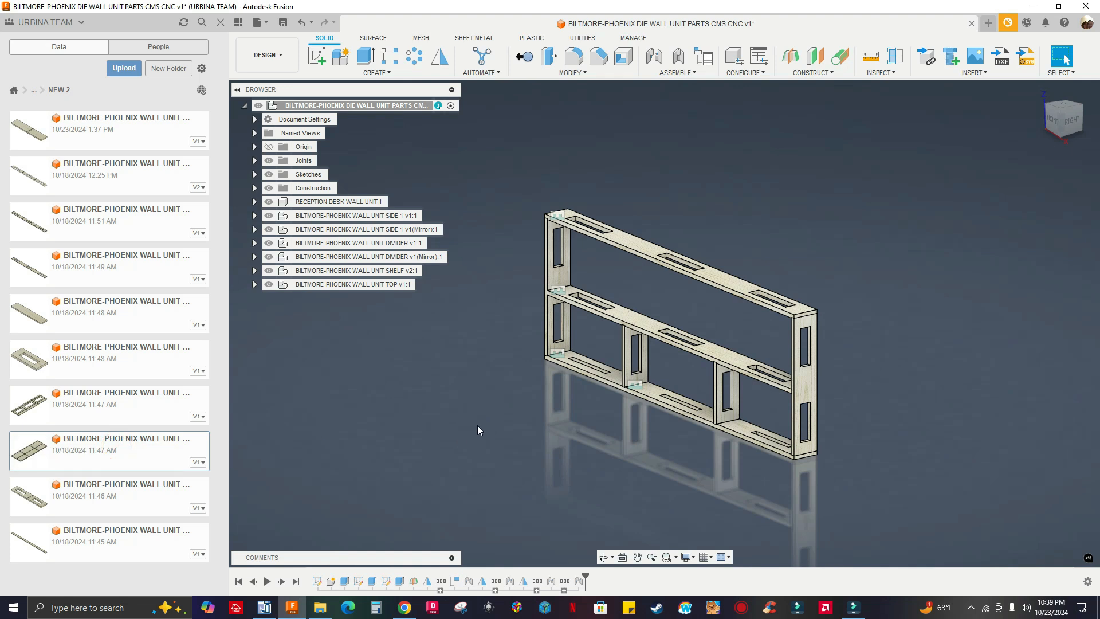
drag(322, 437, 390, 425)
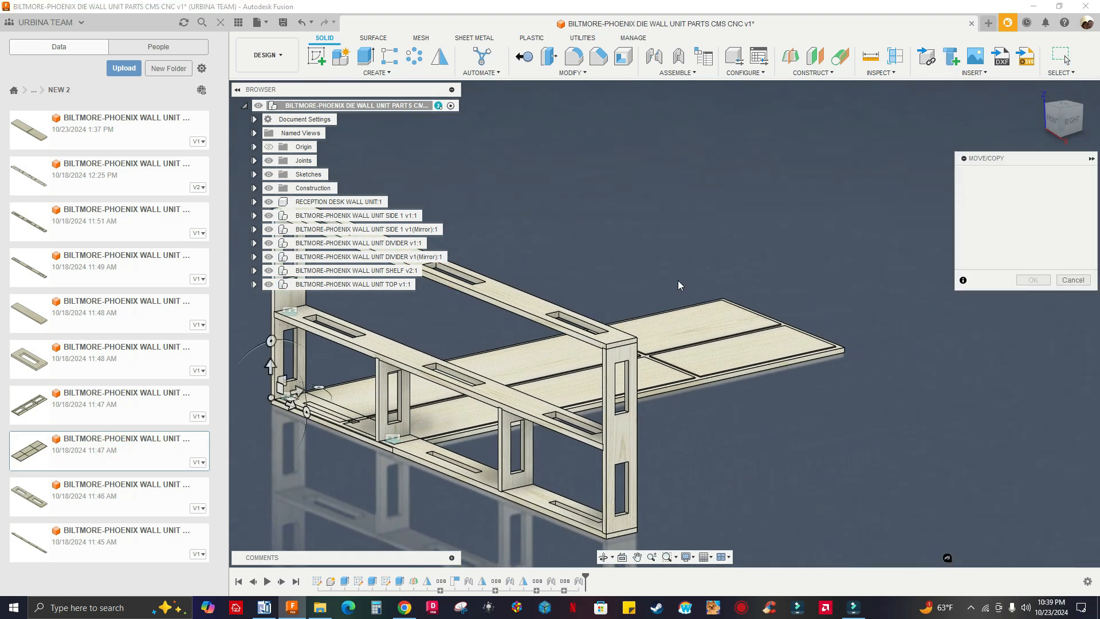
scroll(774, 359, down, 5)
shift+middle_drag(815, 386, 725, 424)
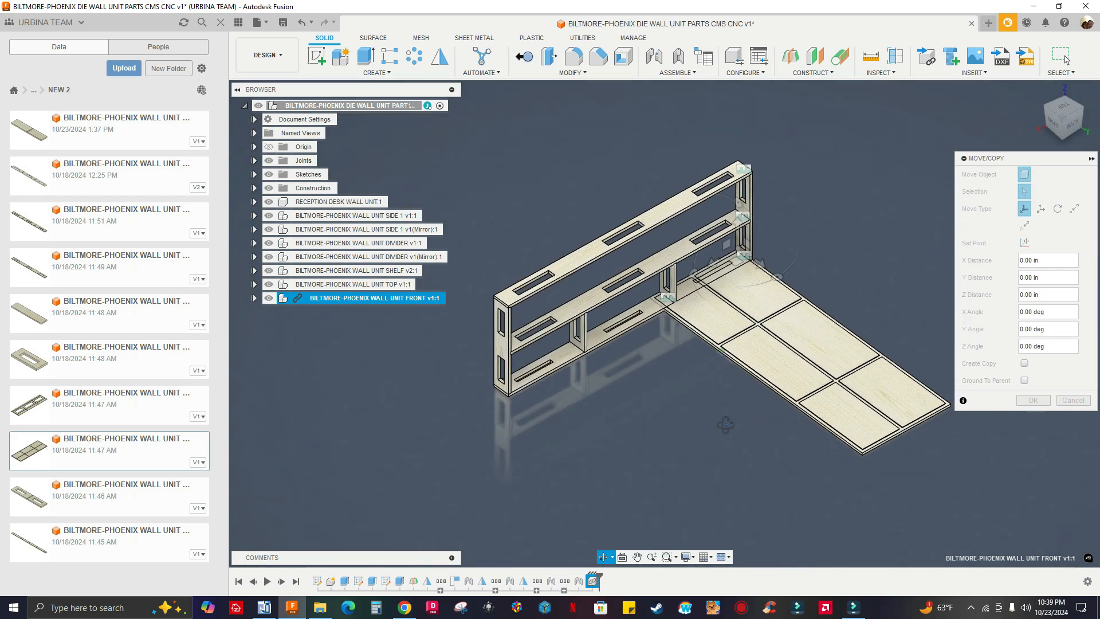
Examine the grooves across the inserted FRONT panel's face and along its outer edges
scroll(917, 430, up, 8)
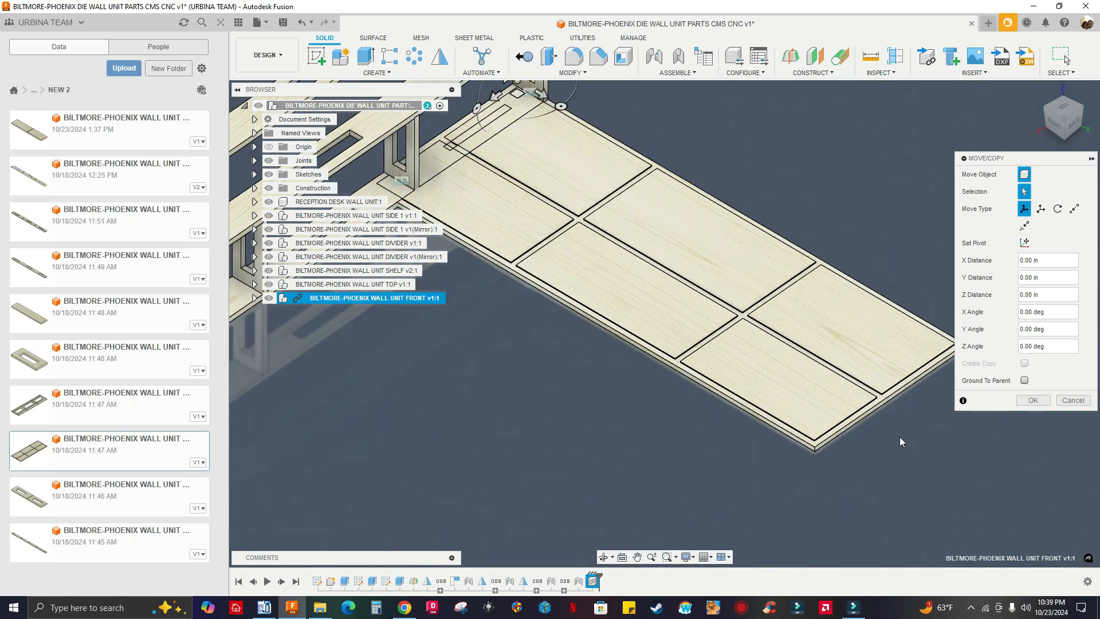
scroll(725, 319, down, 5)
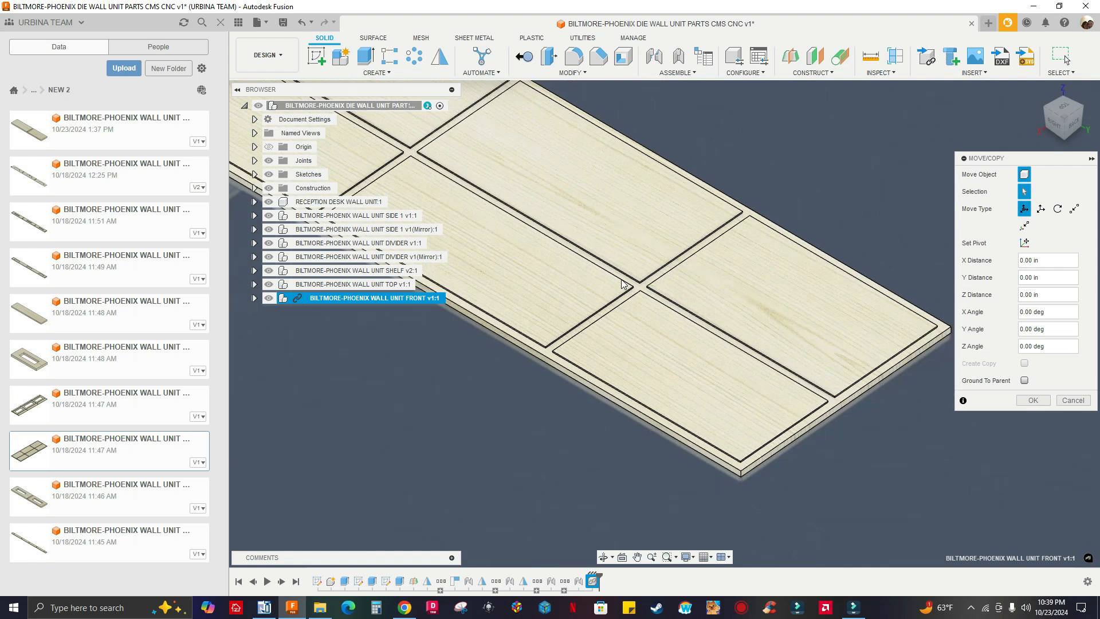
scroll(762, 371, down, 6)
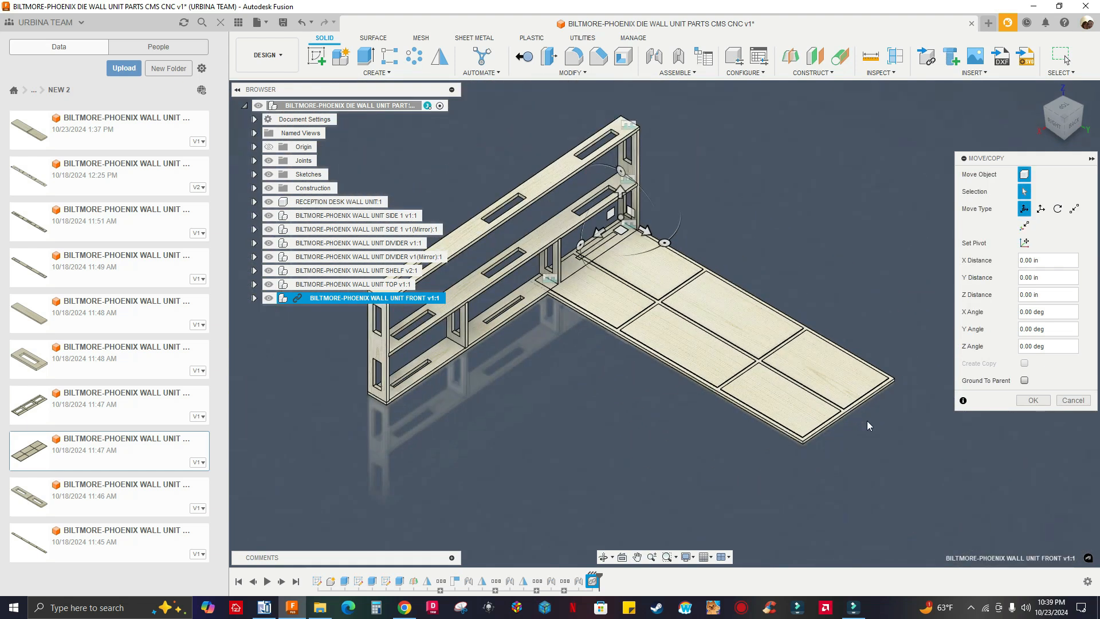
scroll(867, 425, up, 5)
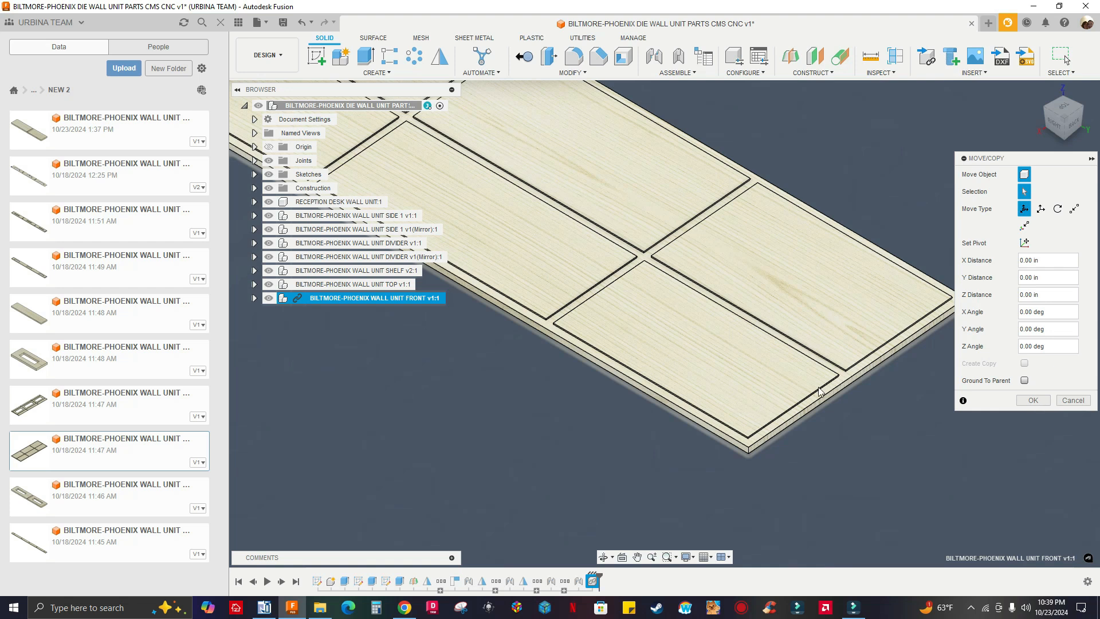
scroll(796, 390, up, 2)
scroll(727, 378, down, 2)
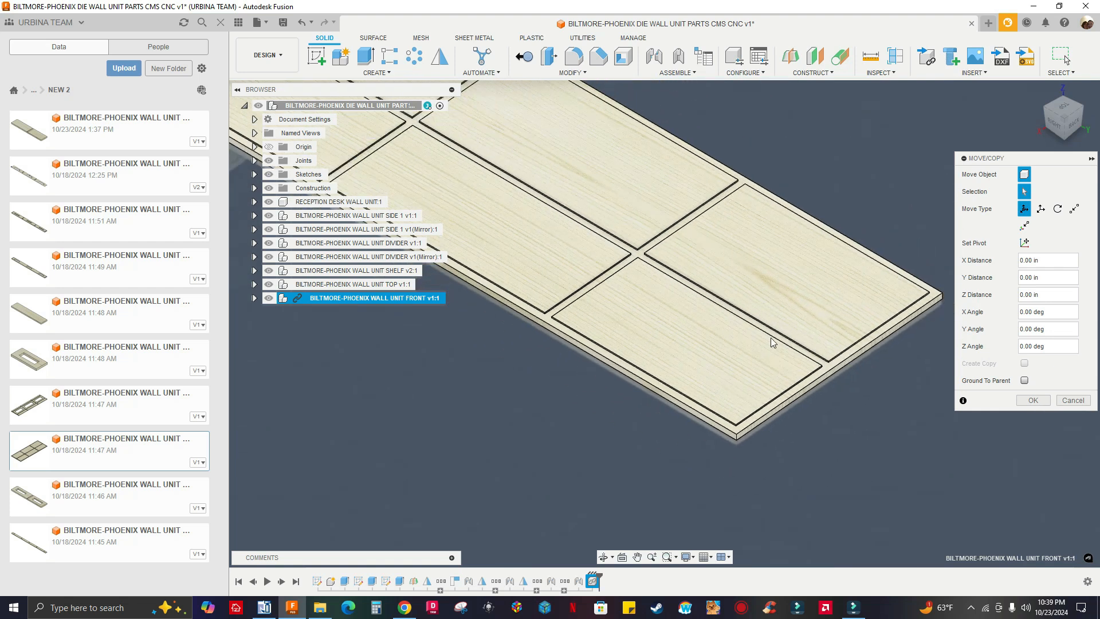
scroll(731, 369, down, 4)
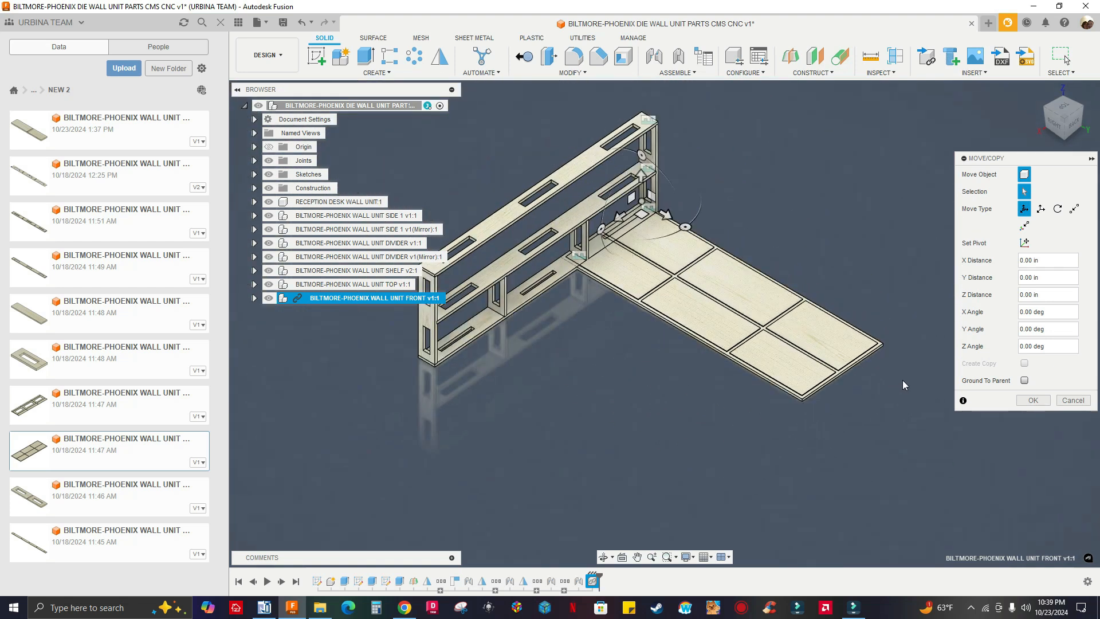
scroll(903, 385, down, 1)
Rotate the FRONT panel -90 degrees about Z and move it -30 in along X, away from the frame
drag(709, 248, 768, 319)
text(-90)
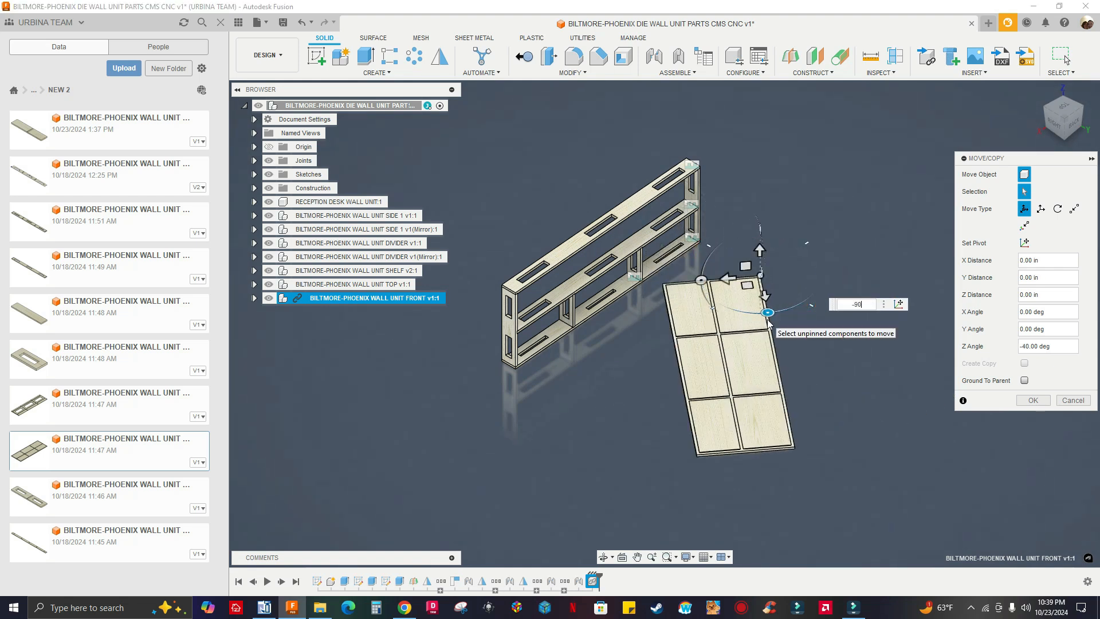
key(Return)
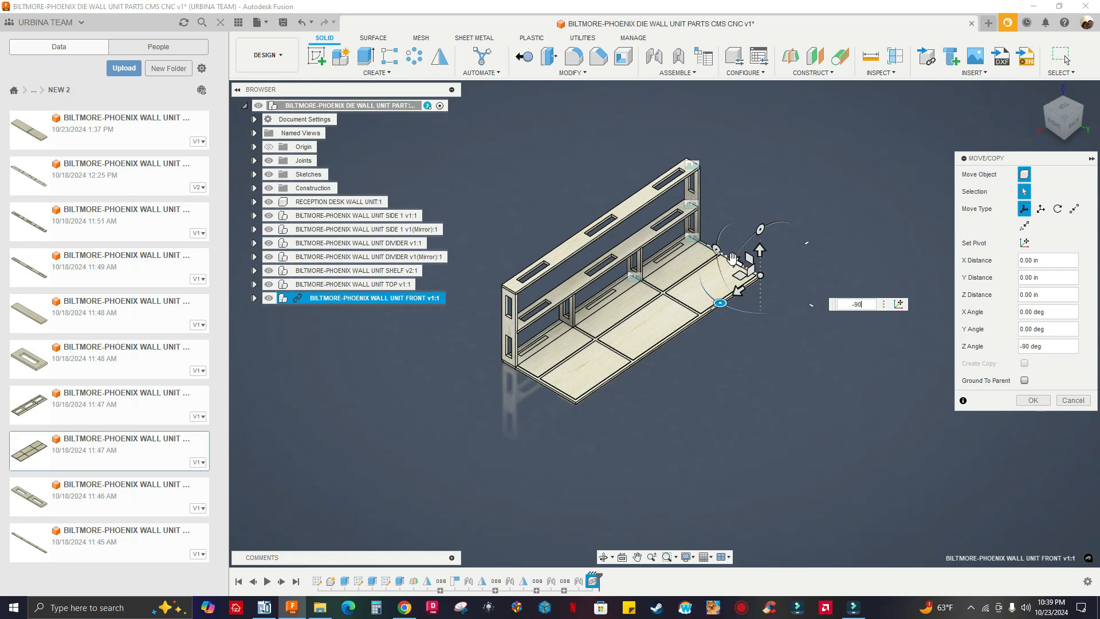
drag(733, 259, 814, 308)
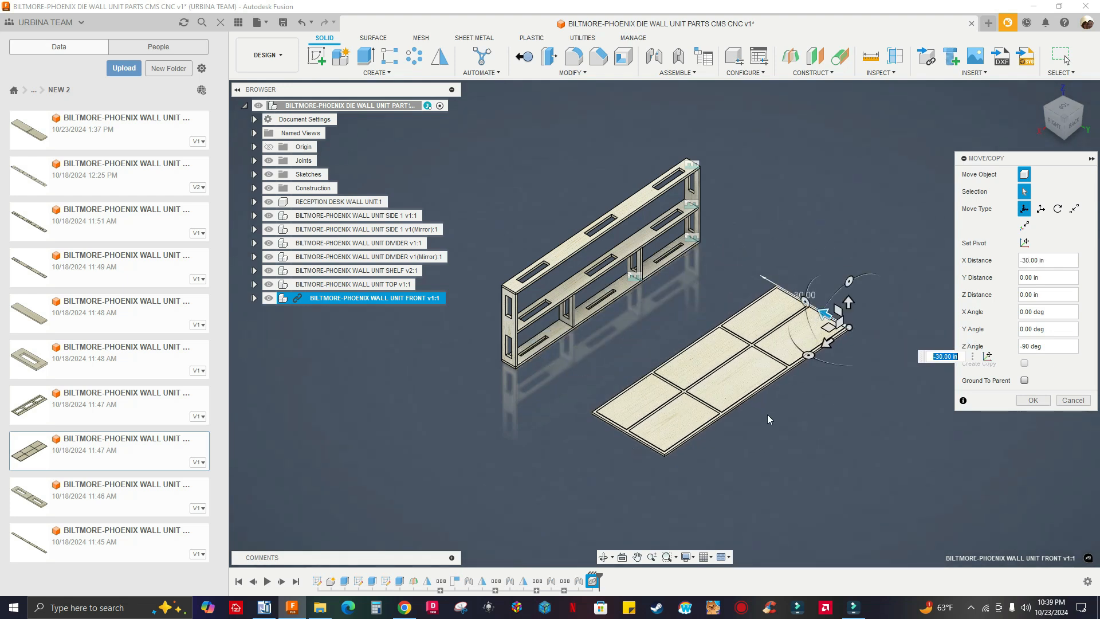
Stand the FRONT panel upright by rotating it 90 degrees about Y, and accept its placement
shift+middle_drag(816, 429, 894, 385)
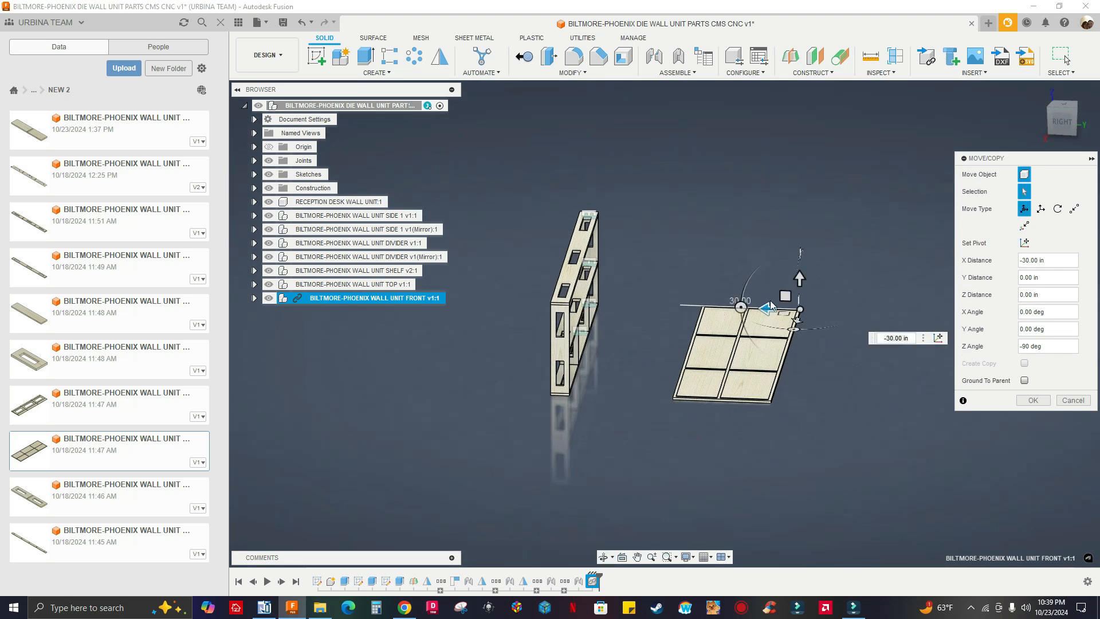
drag(739, 306, 759, 349)
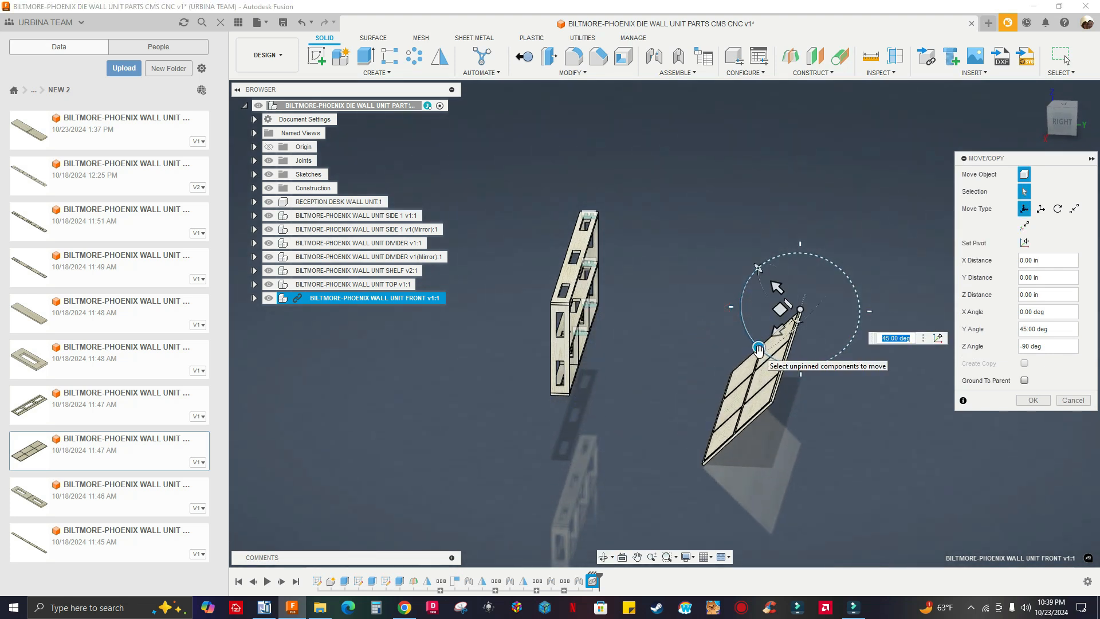
text(90)
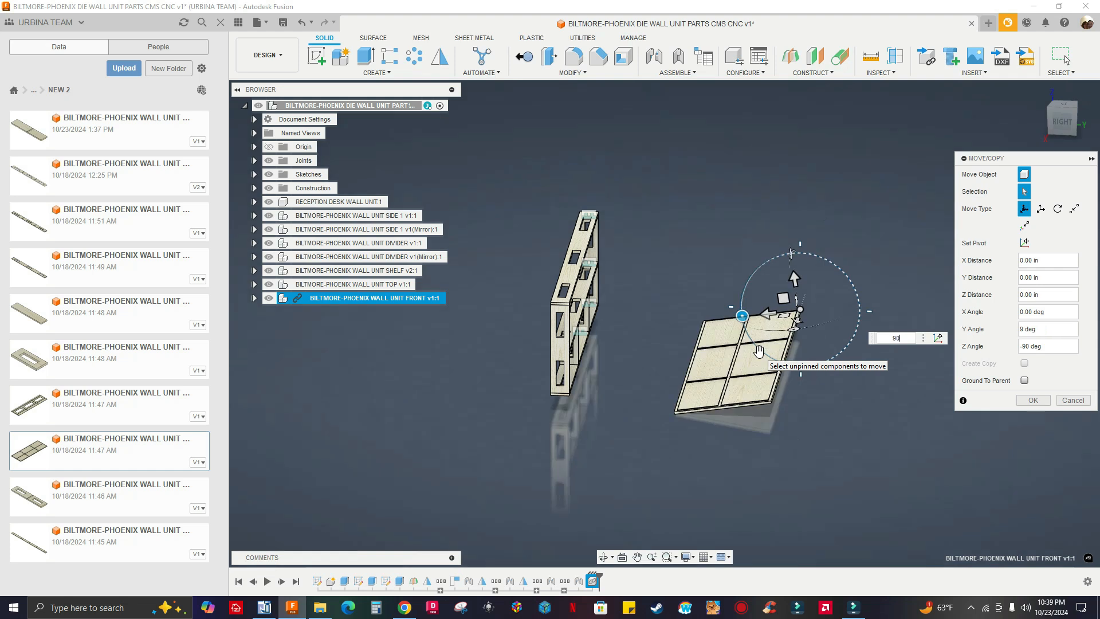
click(1043, 401)
Examine the grooves on the upright FRONT panel's inner face and along its outer edges
shift+middle_drag(853, 420, 901, 423)
scroll(836, 458, up, 6)
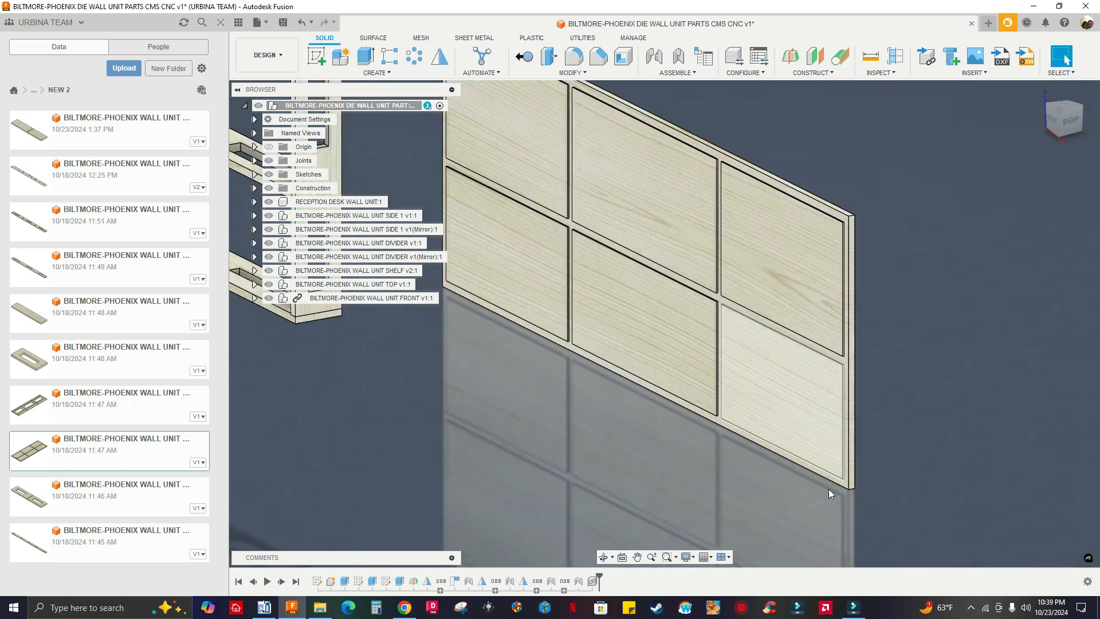
scroll(828, 492, up, 3)
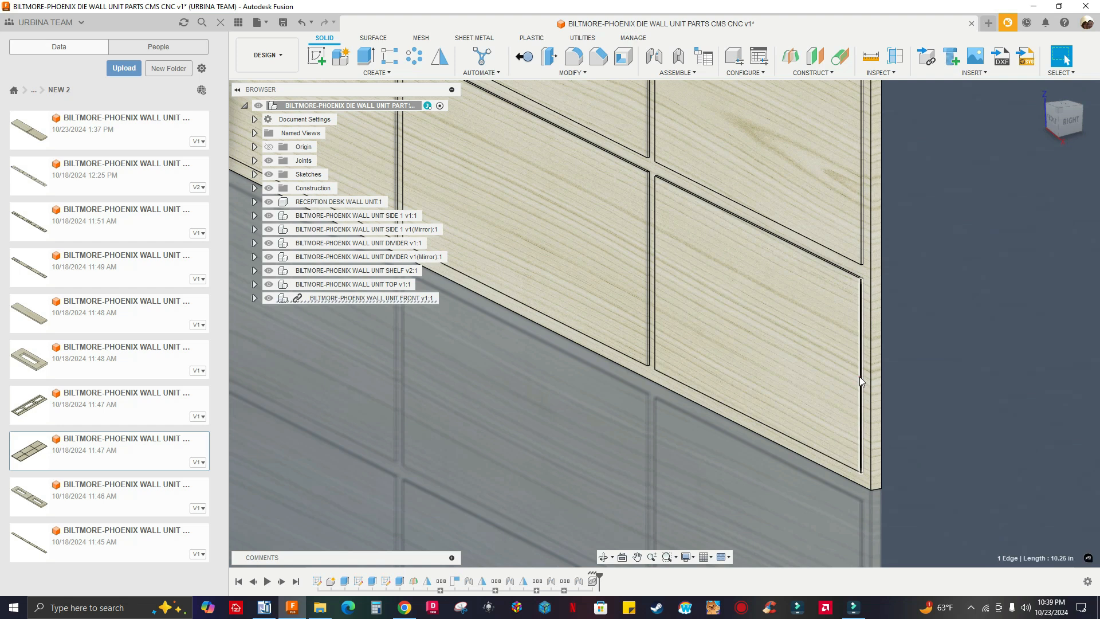
click(964, 327)
scroll(773, 329, down, 4)
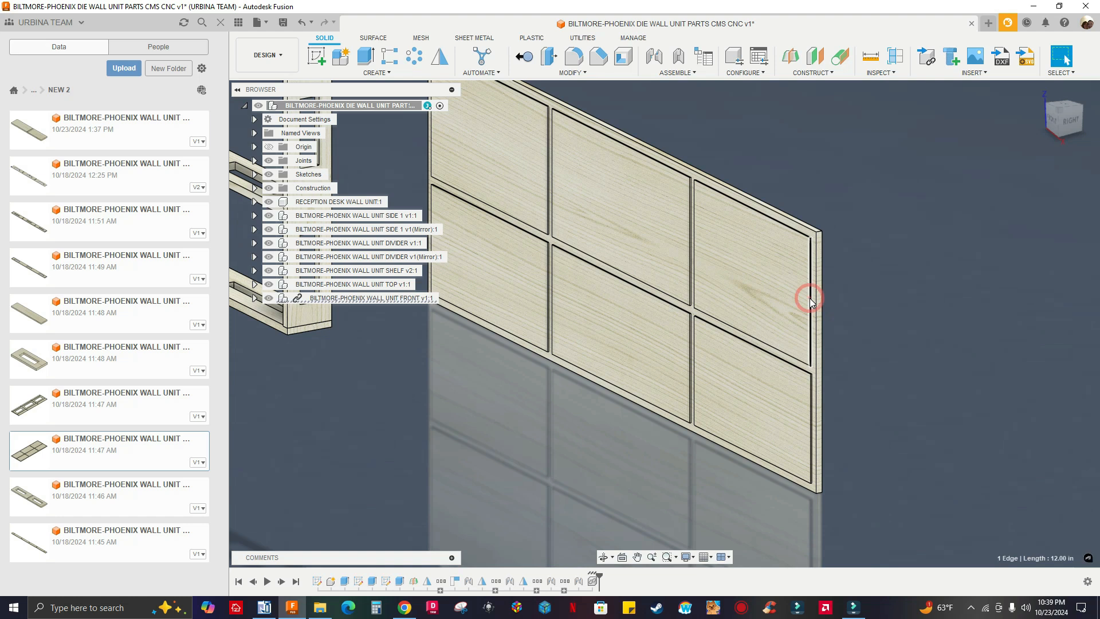
scroll(856, 344, down, 2)
scroll(824, 361, down, 2)
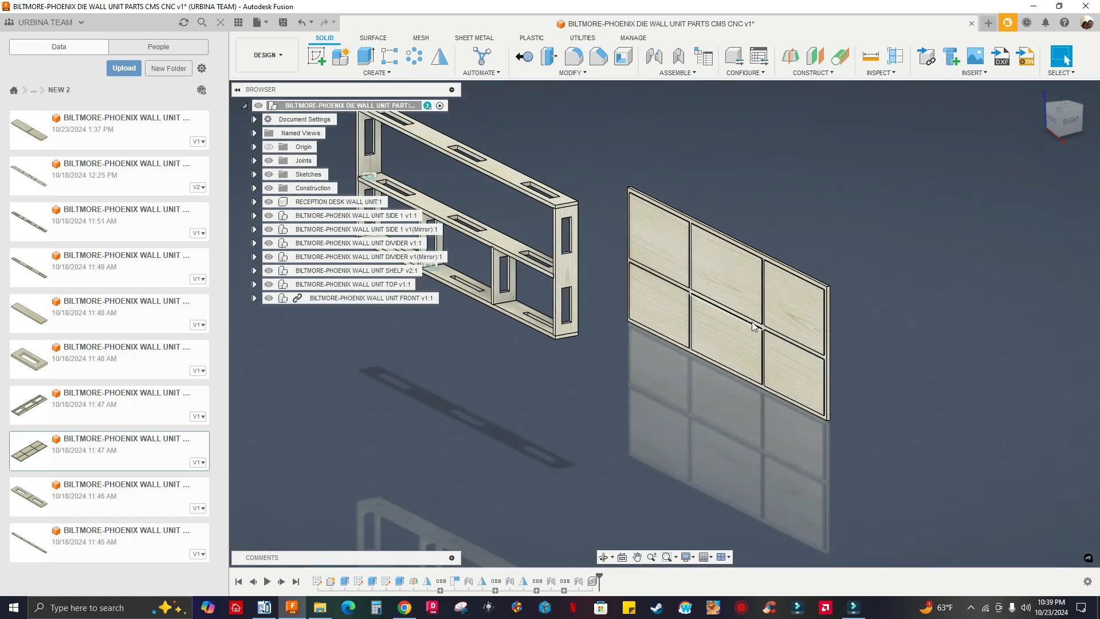
Examine the frame's shelf, dividers and sides up close and from the front against the FRONT panel's groove layout
scroll(535, 273, up, 6)
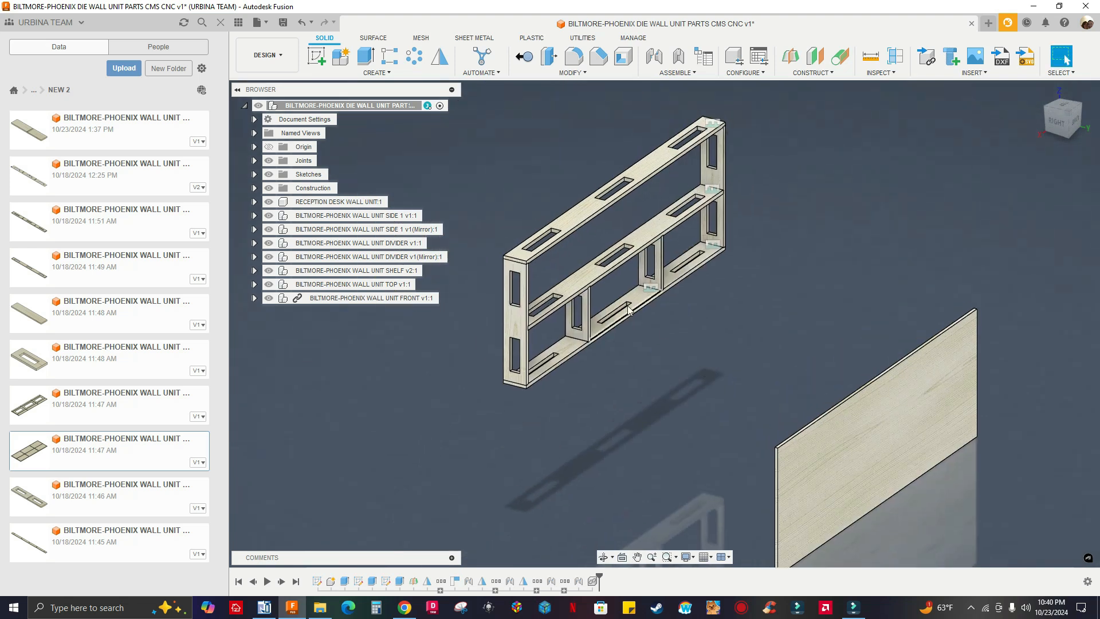
scroll(519, 337, up, 3)
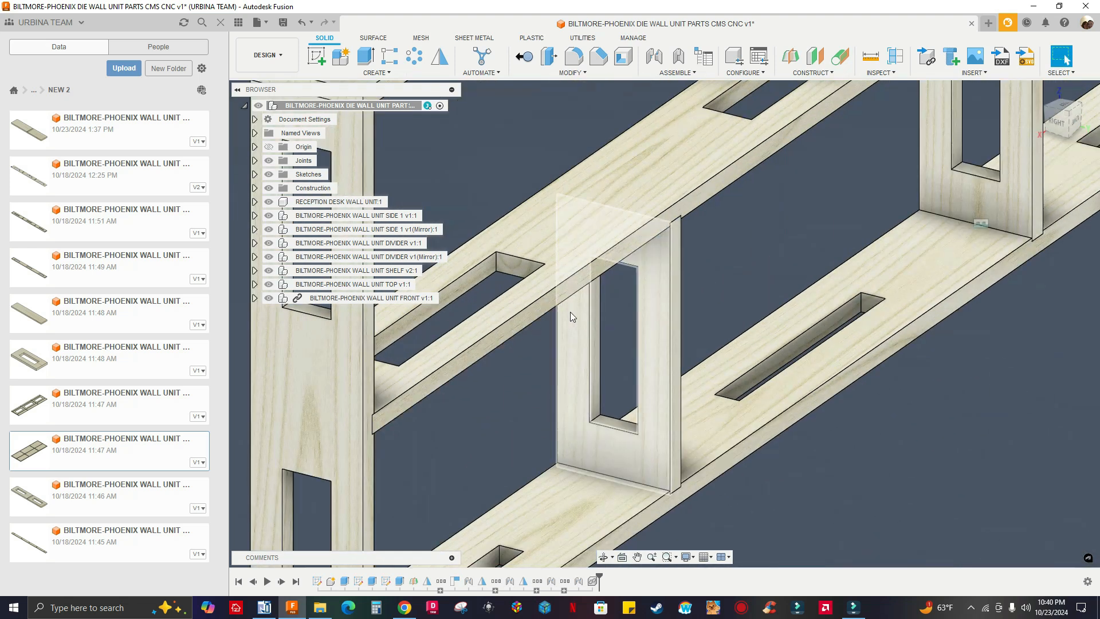
scroll(521, 324, up, 3)
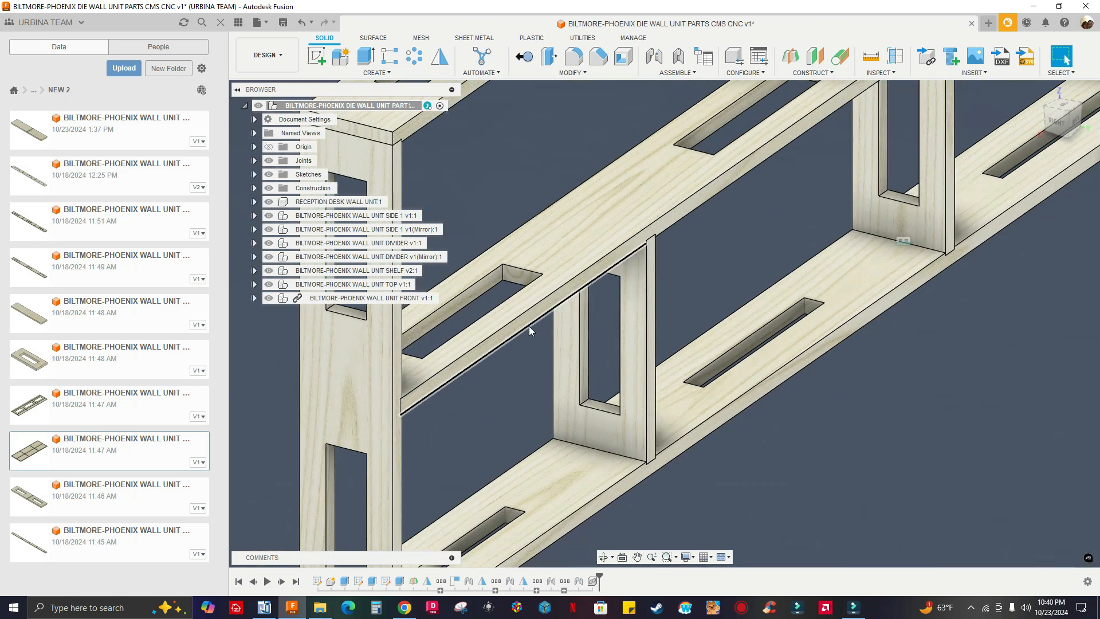
scroll(523, 325, down, 5)
shift+middle_drag(647, 291, 789, 315)
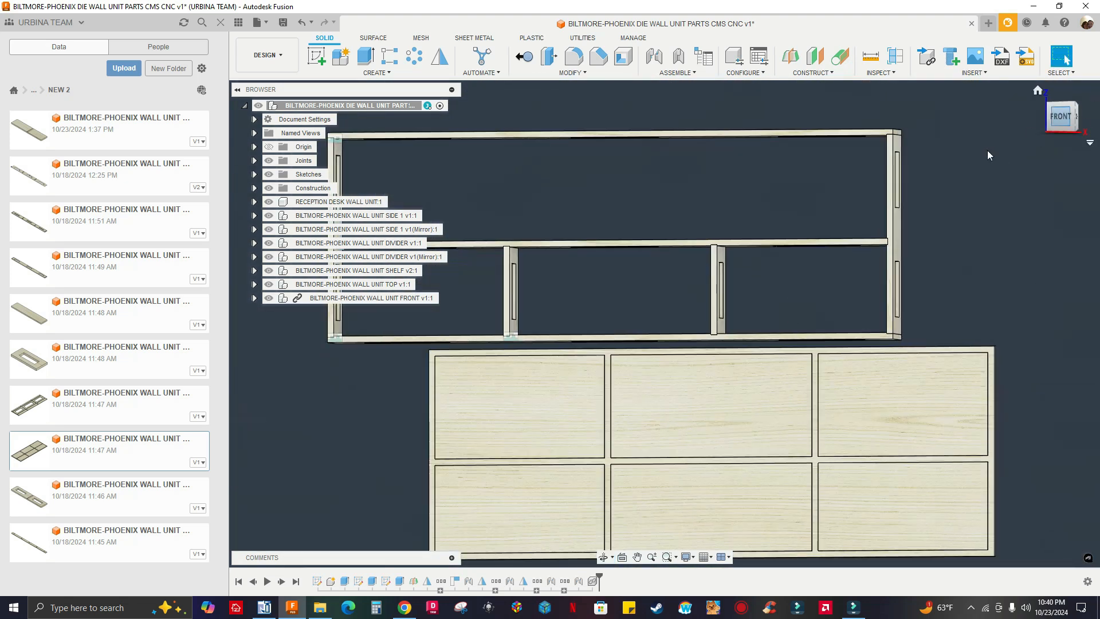
scroll(828, 281, up, 5)
middle_drag(908, 267, 861, 377)
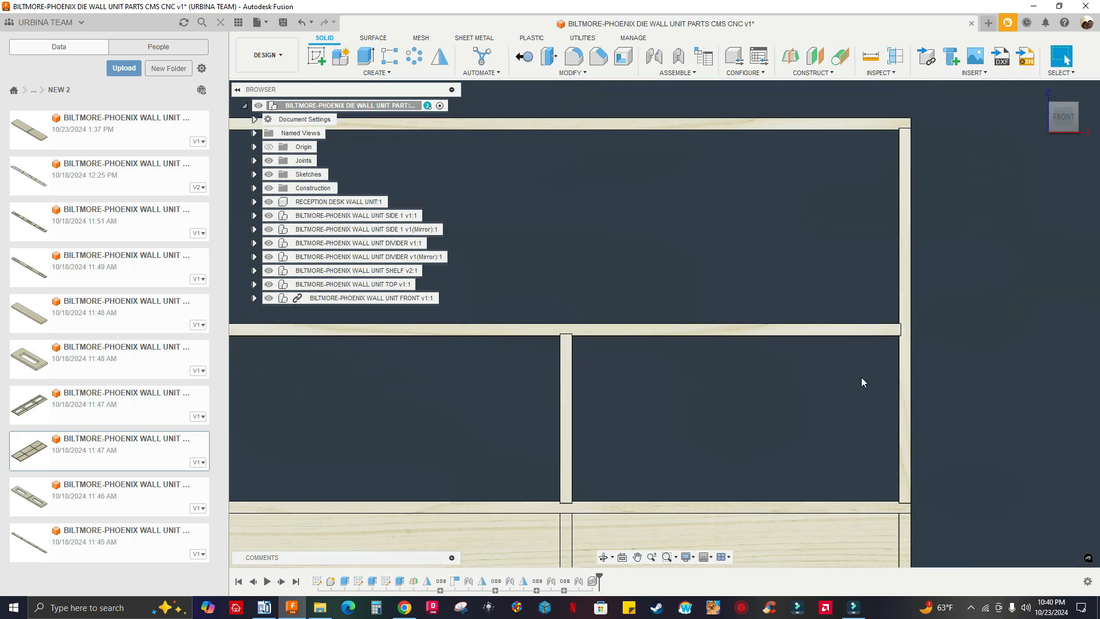
scroll(747, 204, down, 4)
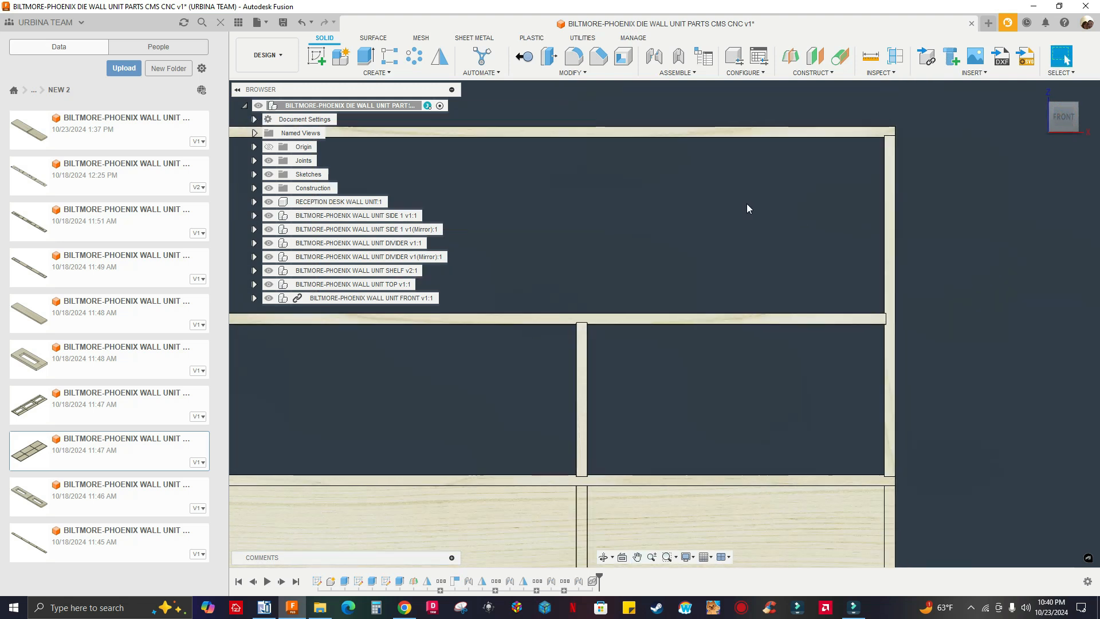
shift+middle_drag(731, 260, 820, 218)
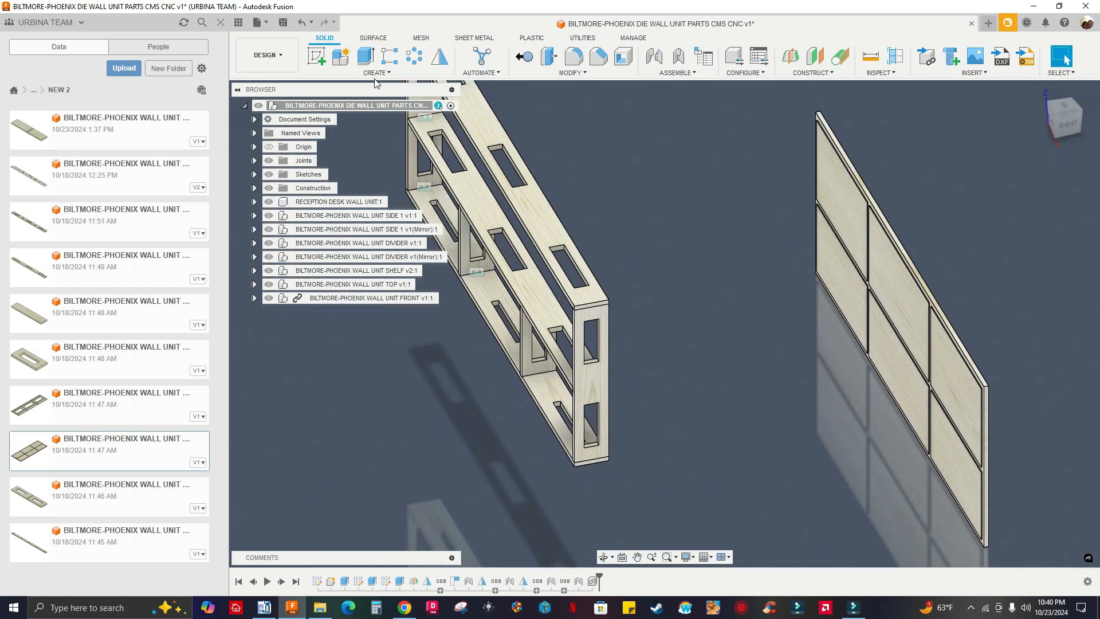
Break the link of the BILTMORE-PHOENIX WALL UNIT FRONT v1 component
click(340, 299)
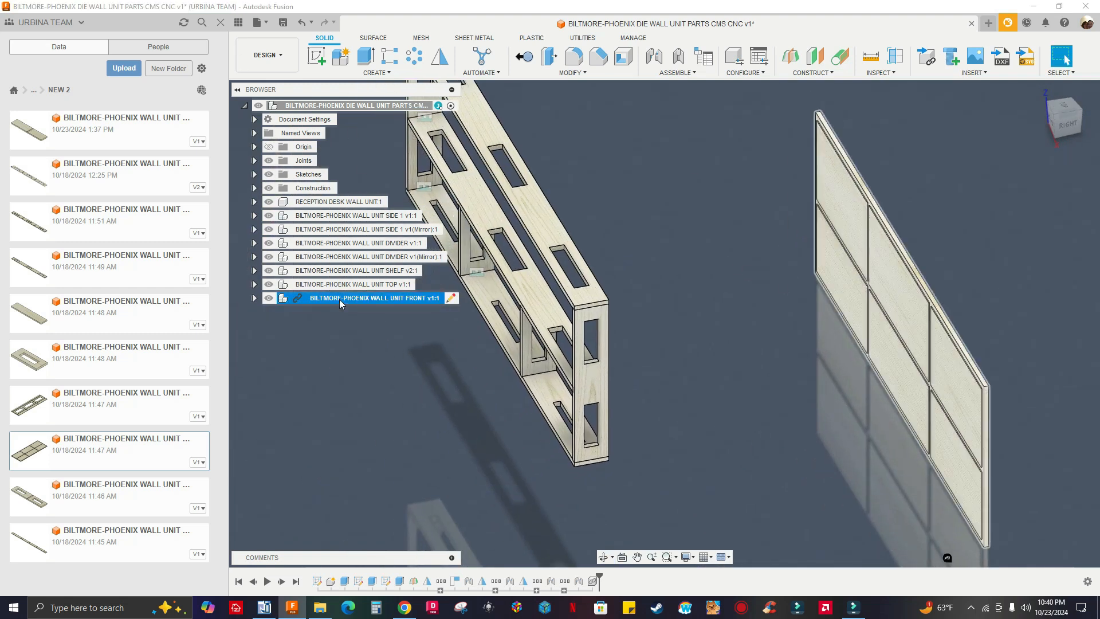
right_click(341, 302)
click(370, 257)
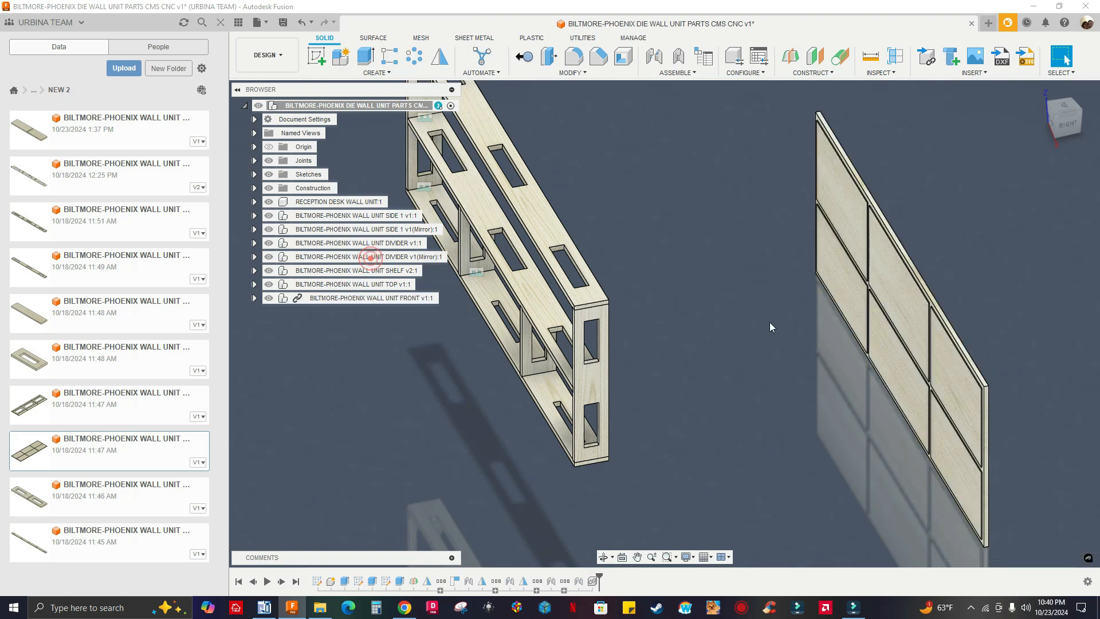
click(655, 57)
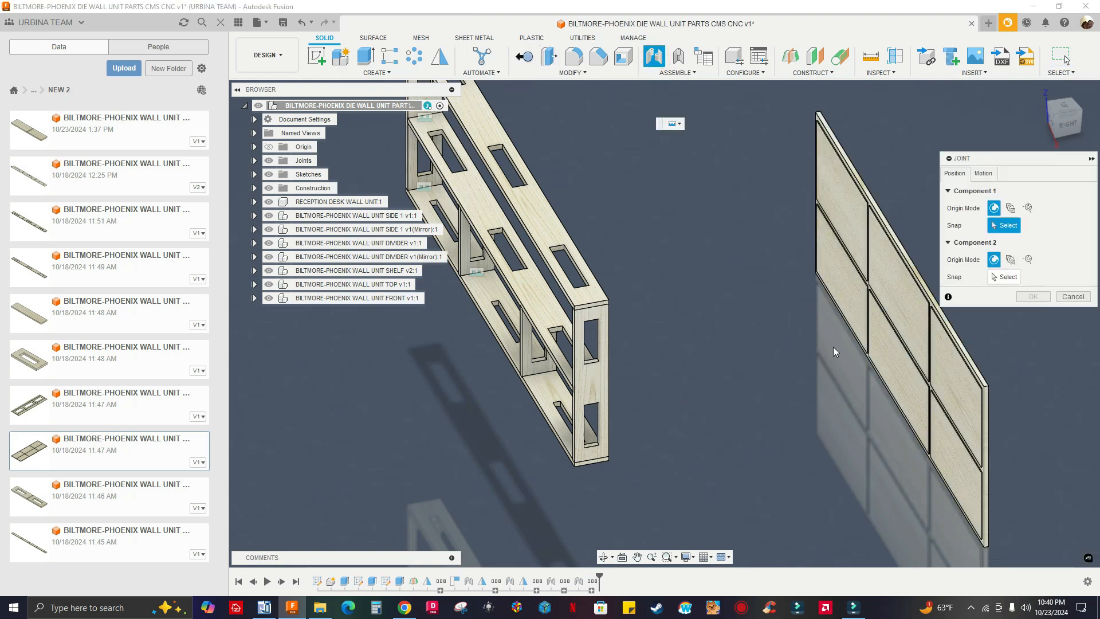
shift+middle_drag(834, 359, 842, 355)
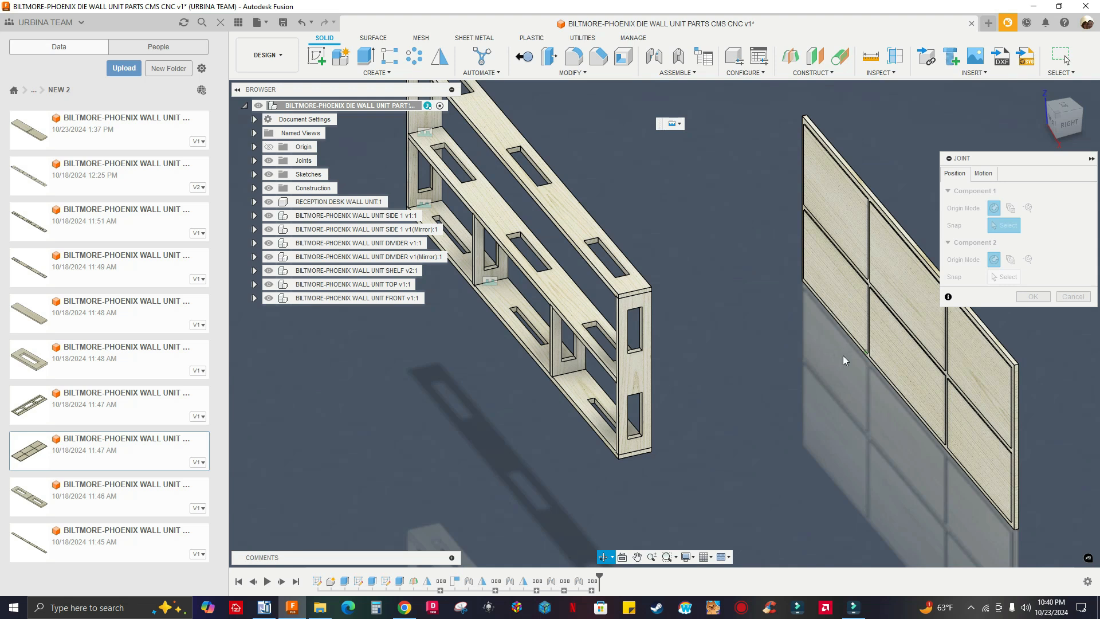
scroll(710, 315, up, 2)
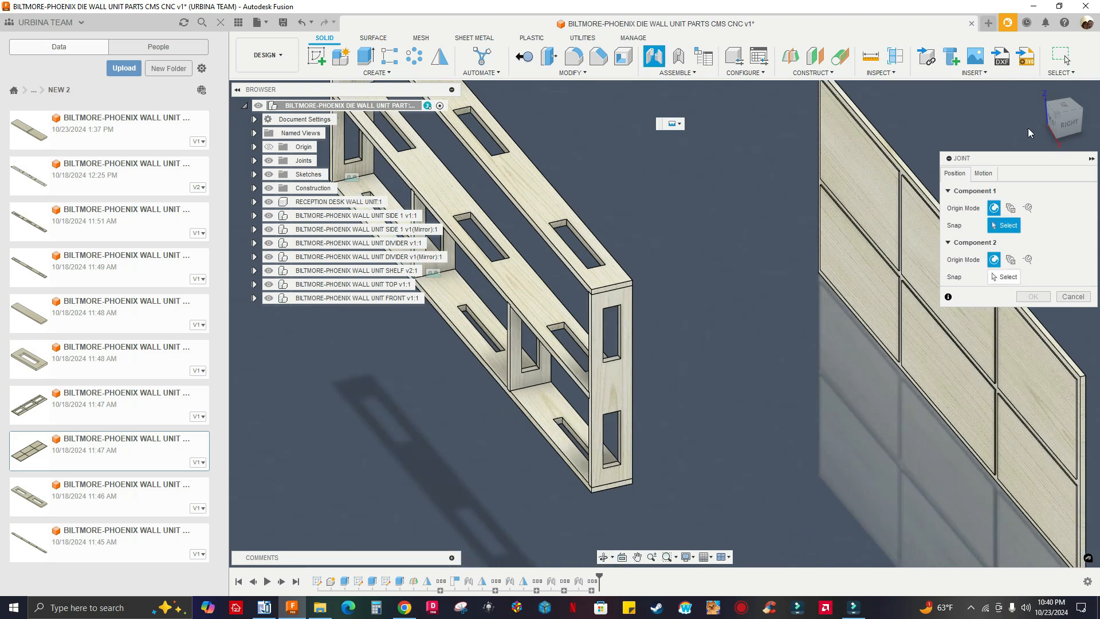
click(1044, 88)
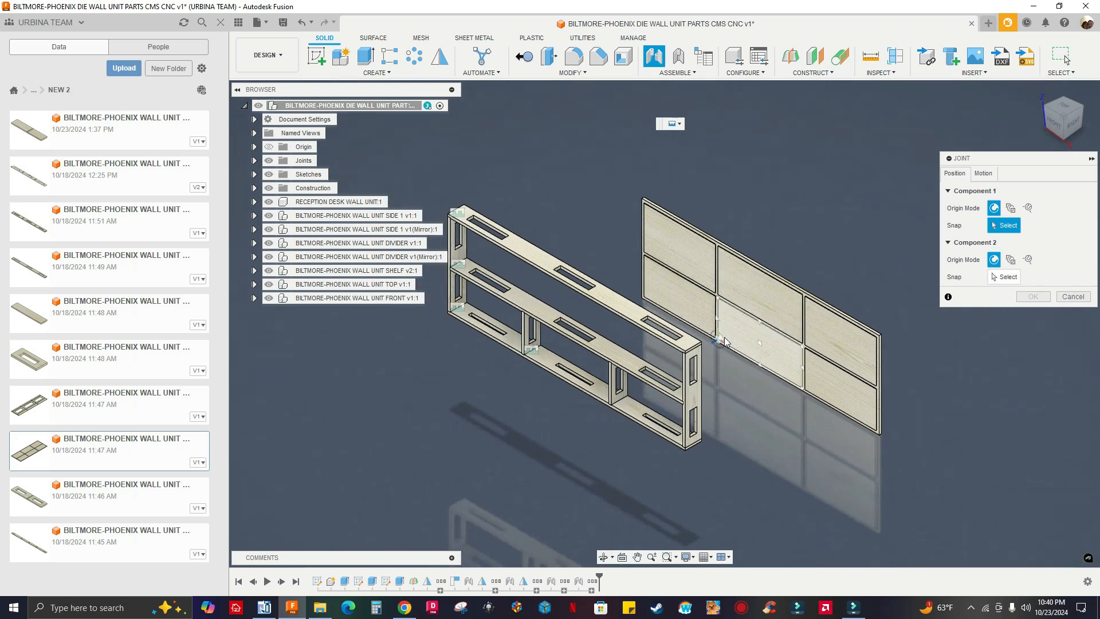
click(1071, 296)
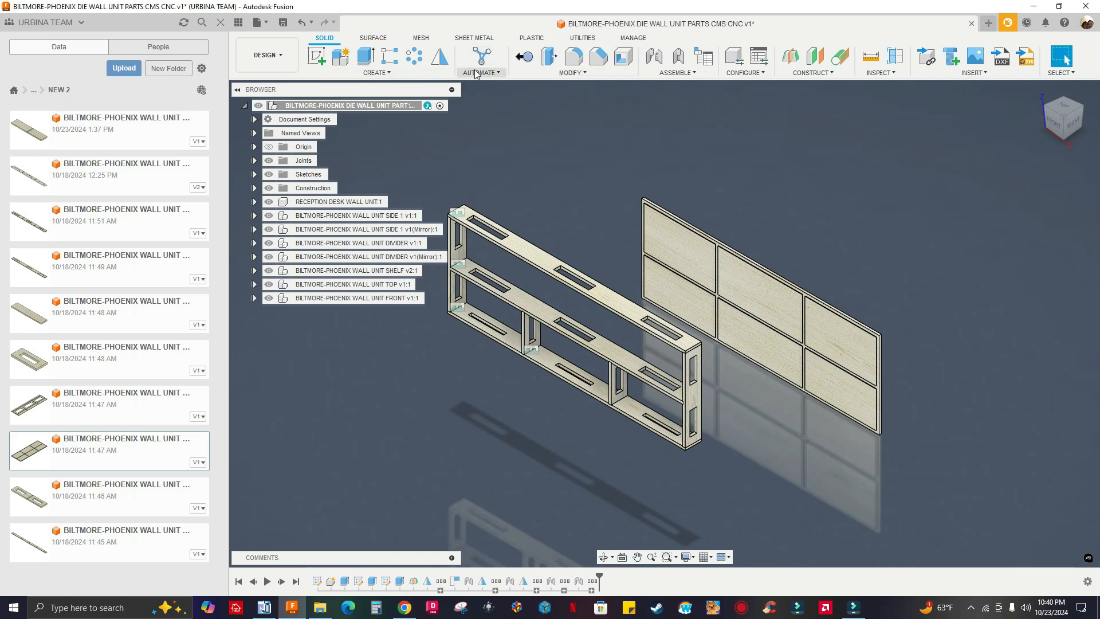
click(561, 73)
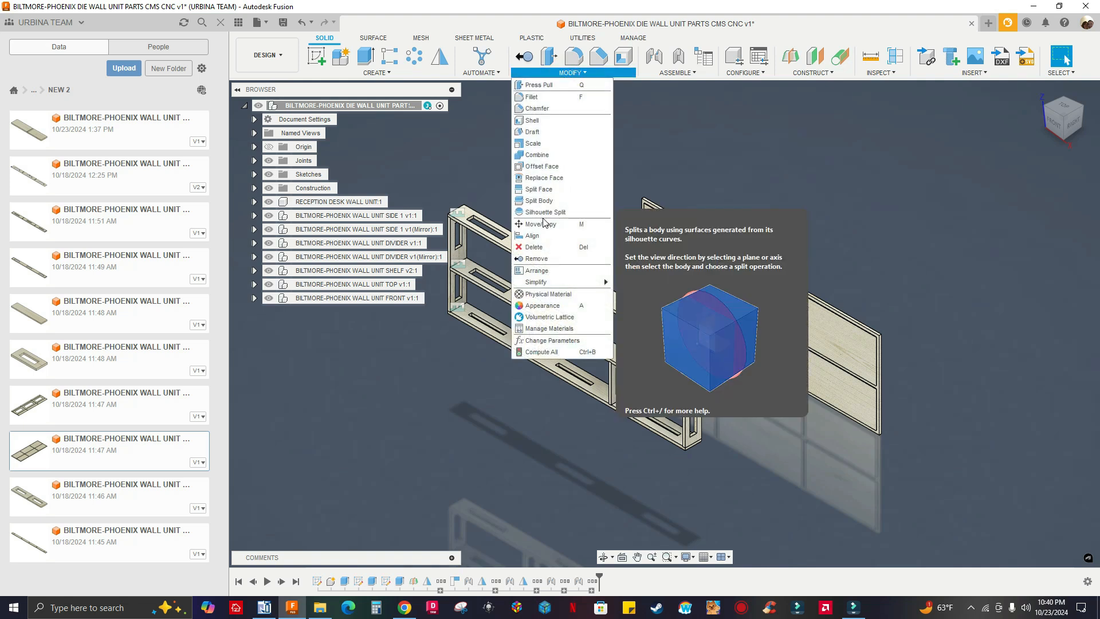
click(689, 109)
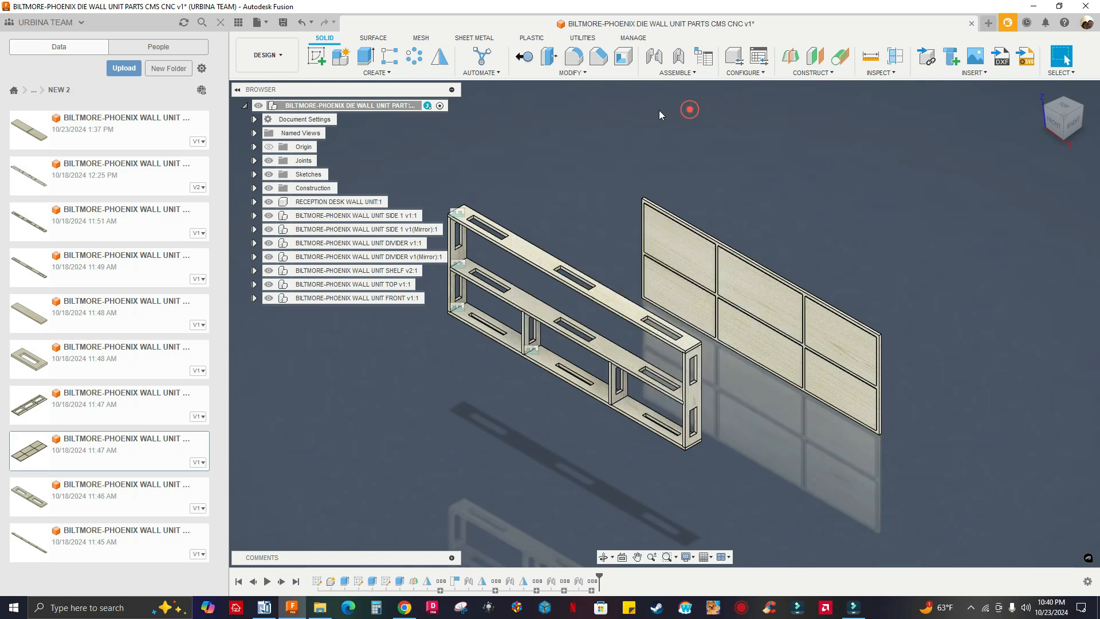
click(581, 74)
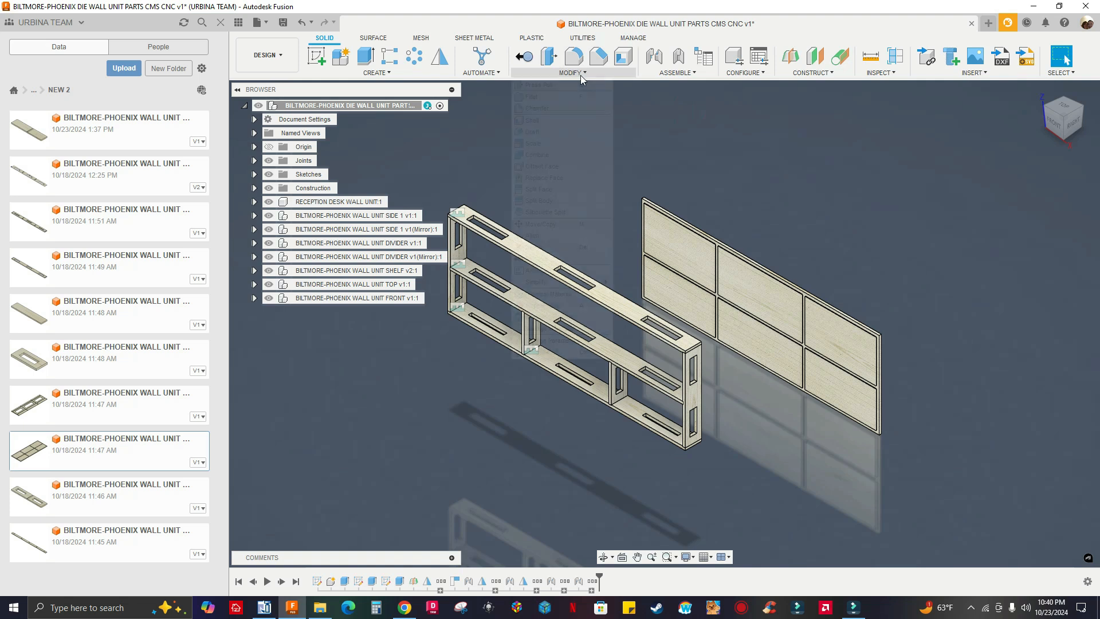
click(714, 144)
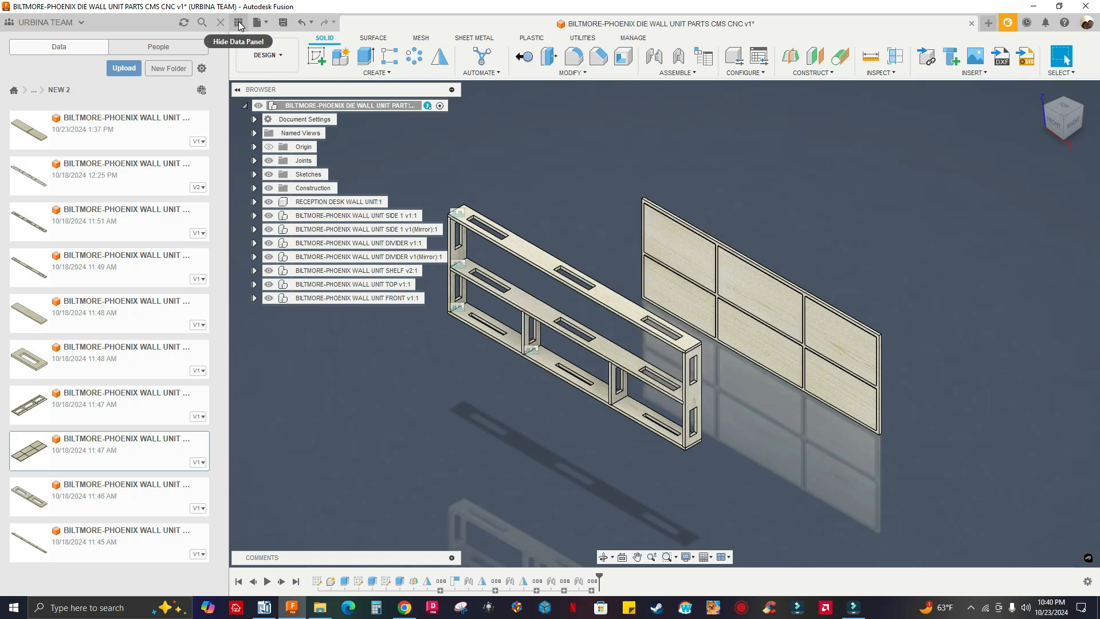
click(578, 76)
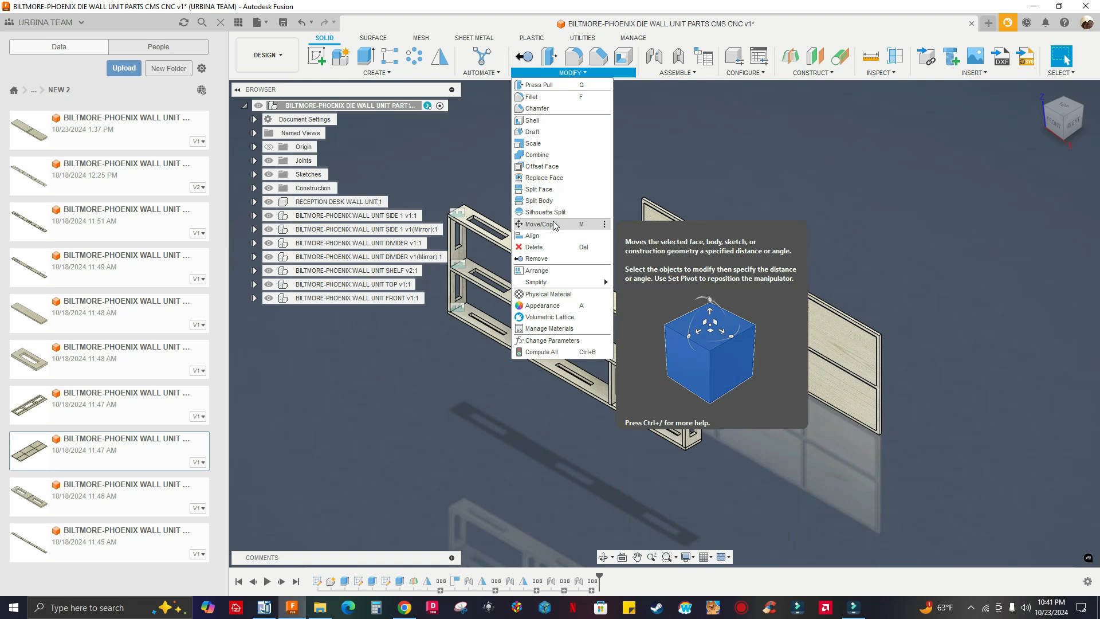
click(699, 176)
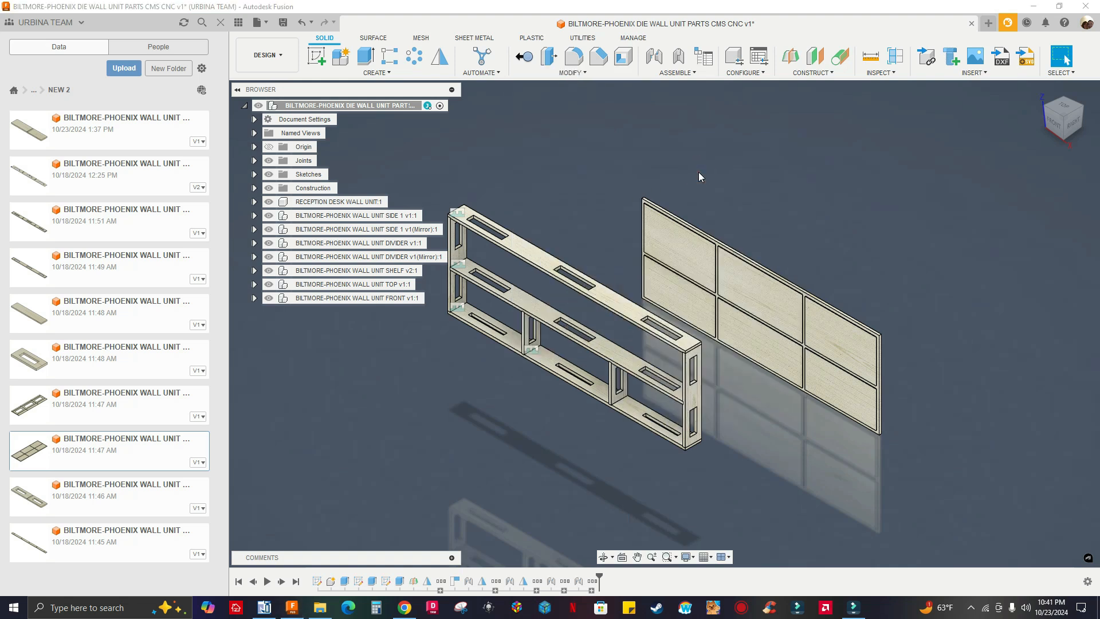
Rotate the FRONT panel 180 degrees about Z with Move/Copy, capture its position, and accept the move
key(s)
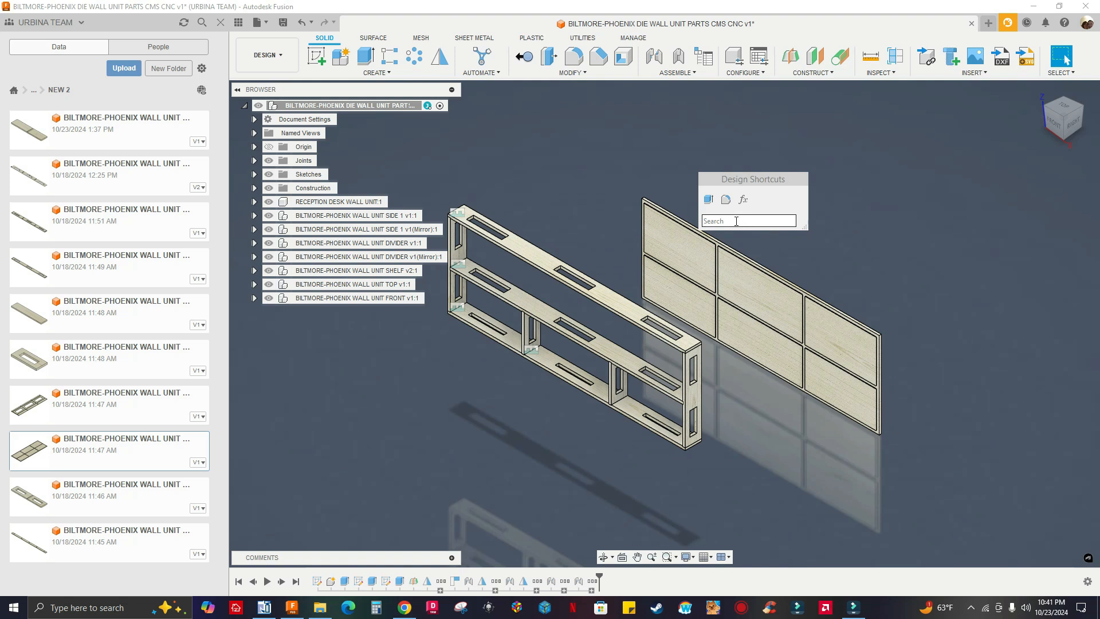
text(move)
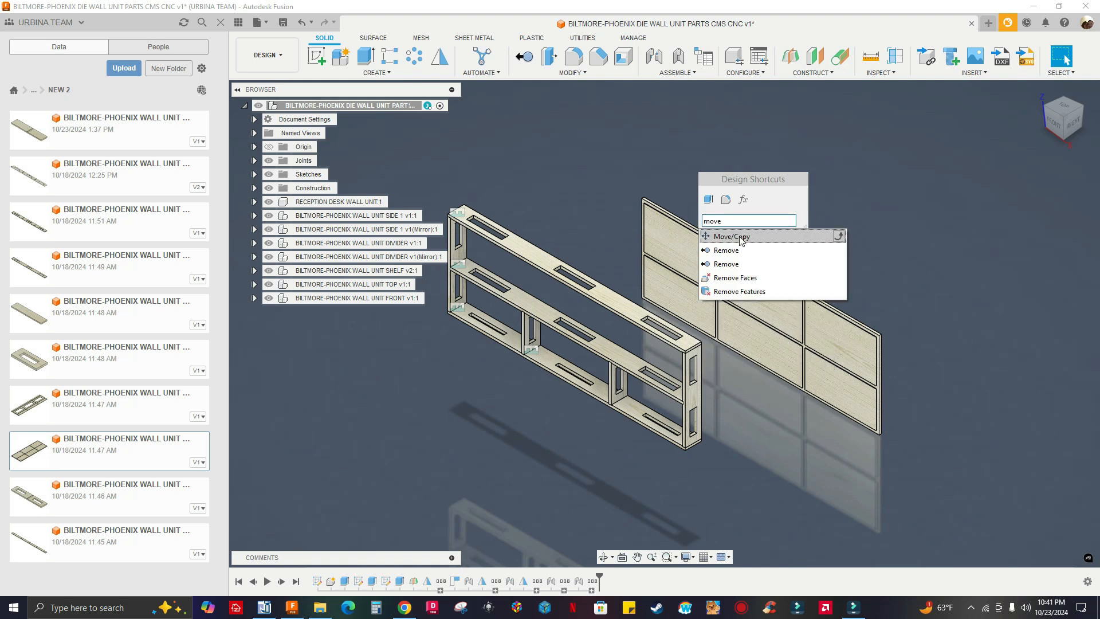
click(739, 236)
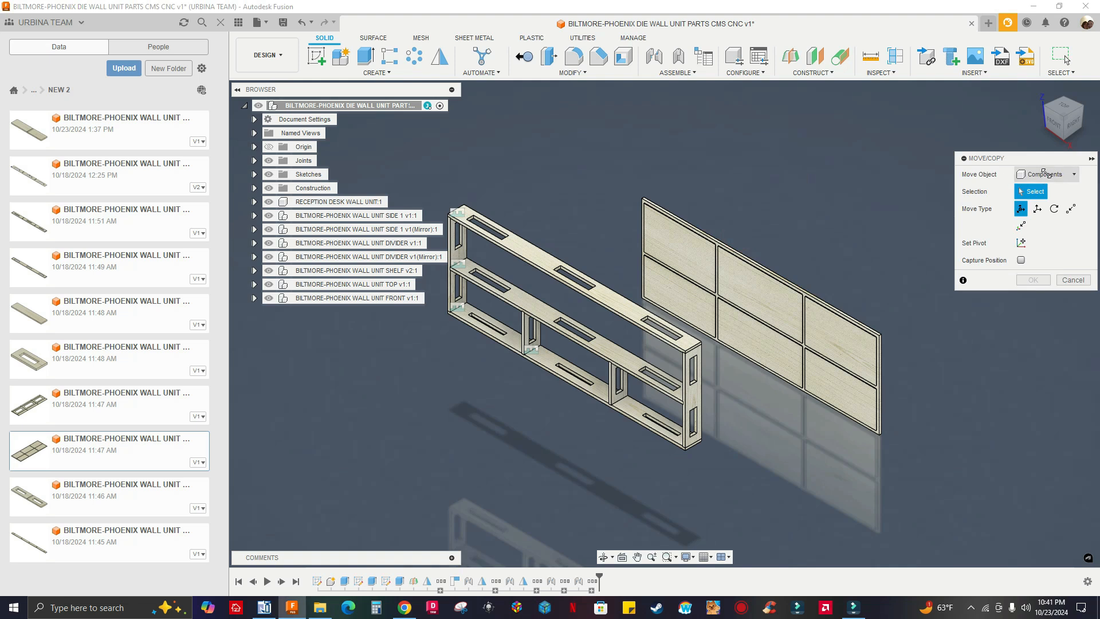
scroll(845, 397, up, 1)
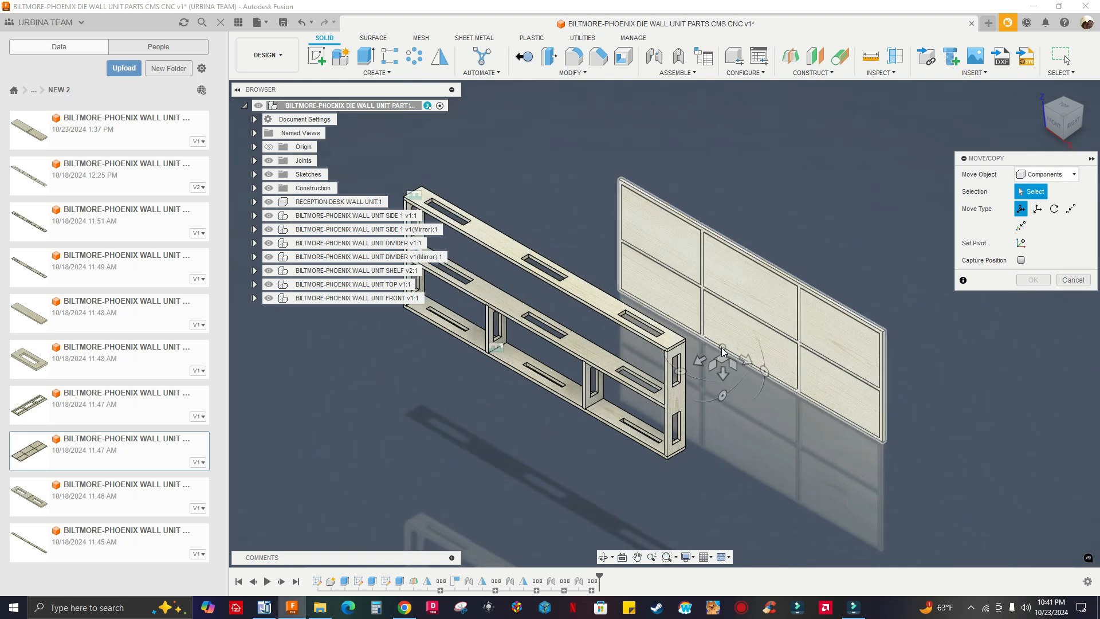
scroll(793, 373, down, 2)
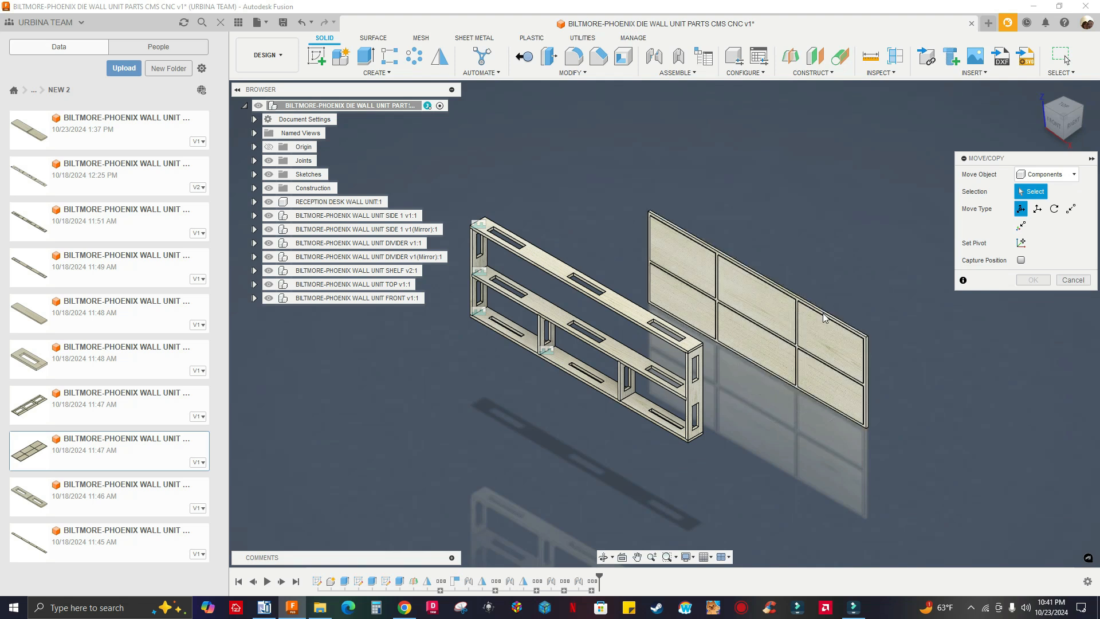
scroll(785, 311, up, 2)
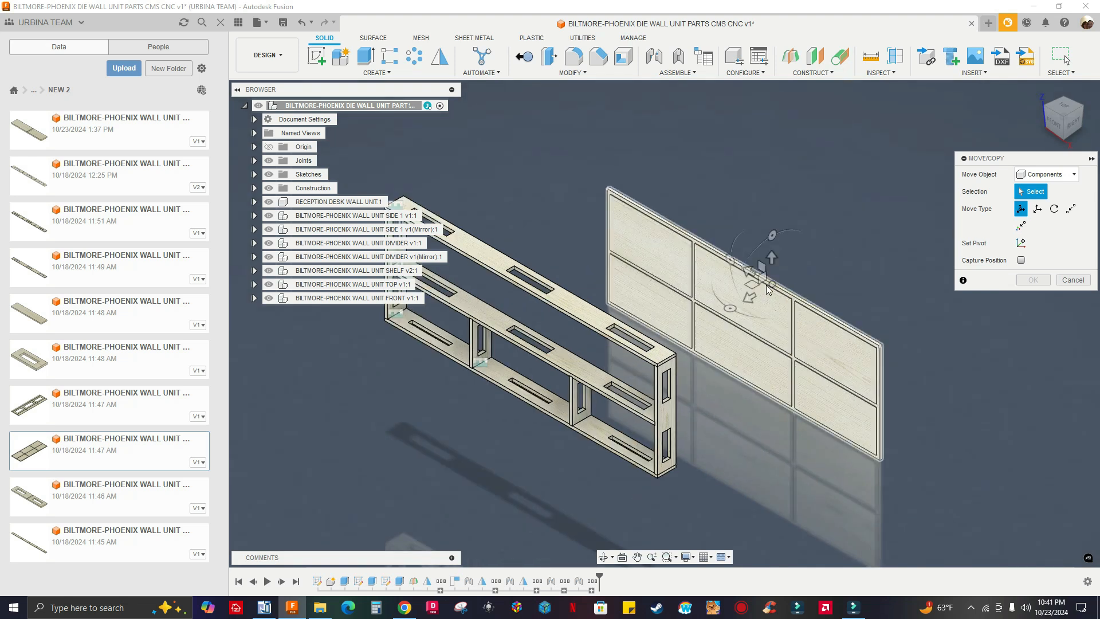
click(716, 272)
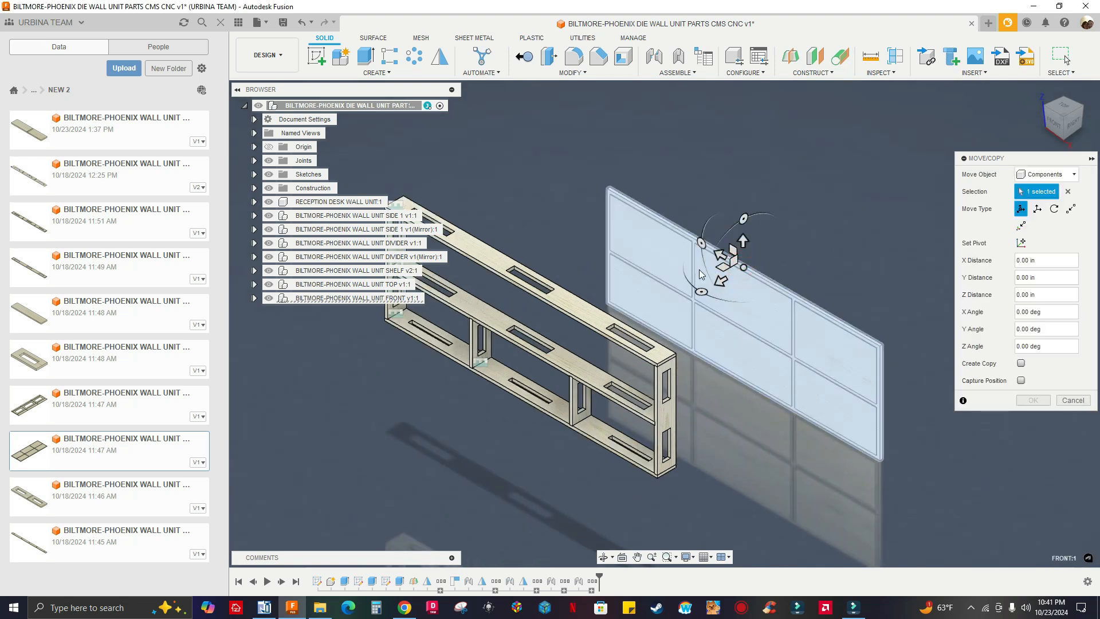
drag(700, 285, 791, 291)
key(Return)
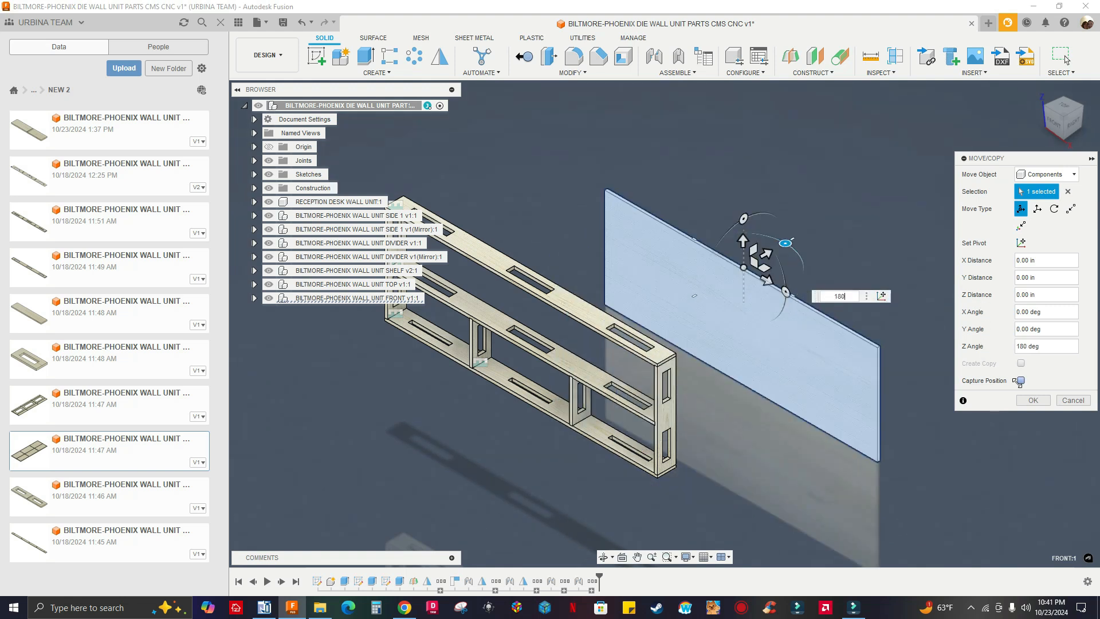
click(1030, 401)
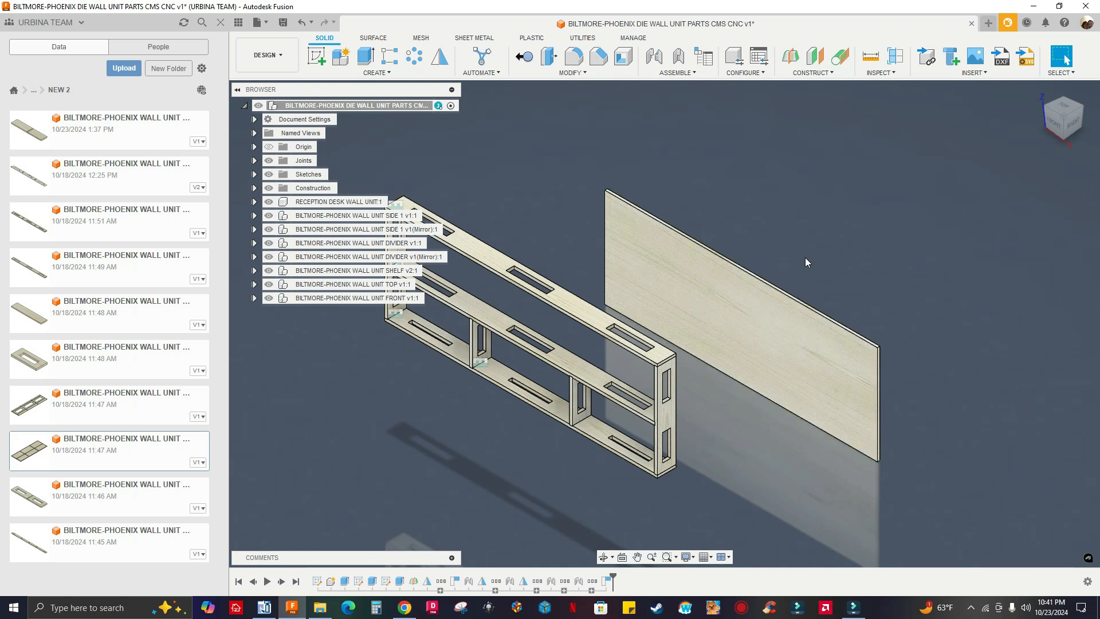
Start a joint with its first snap at the upper outer corner of the FRONT panel's grooved inner face
shift+middle_drag(836, 229, 659, 232)
scroll(659, 232, up, 1)
middle_drag(658, 232, 564, 112)
click(659, 58)
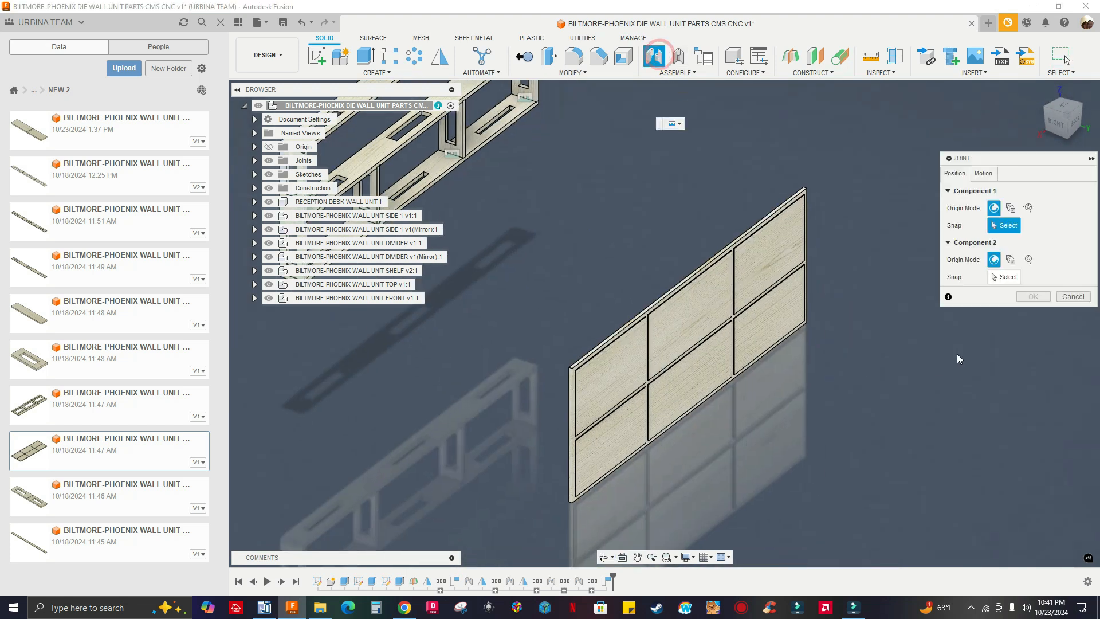
scroll(575, 386, down, 2)
scroll(567, 388, up, 5)
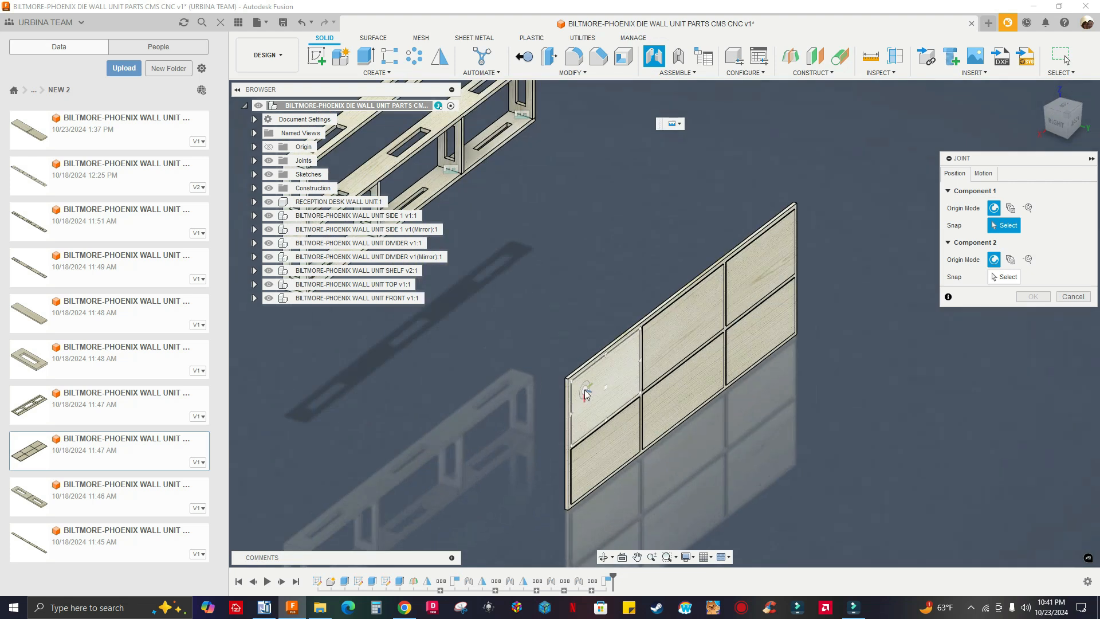
scroll(556, 391, up, 4)
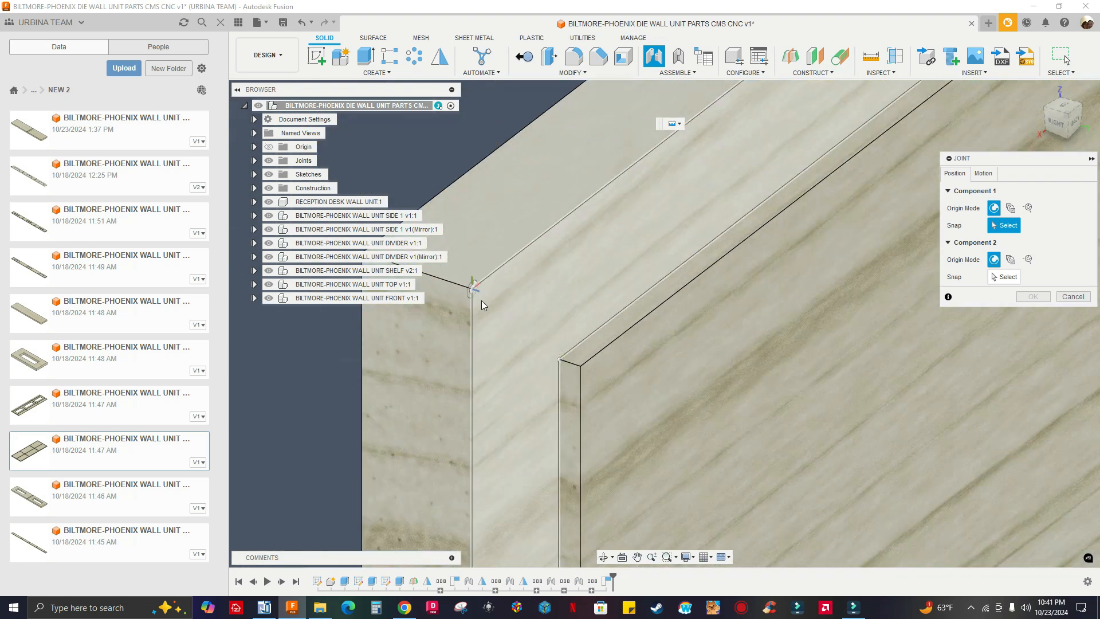
click(477, 293)
Snap the joint's second origin to the upper front end corner of the TOP panel and accept the joint
scroll(620, 294, down, 4)
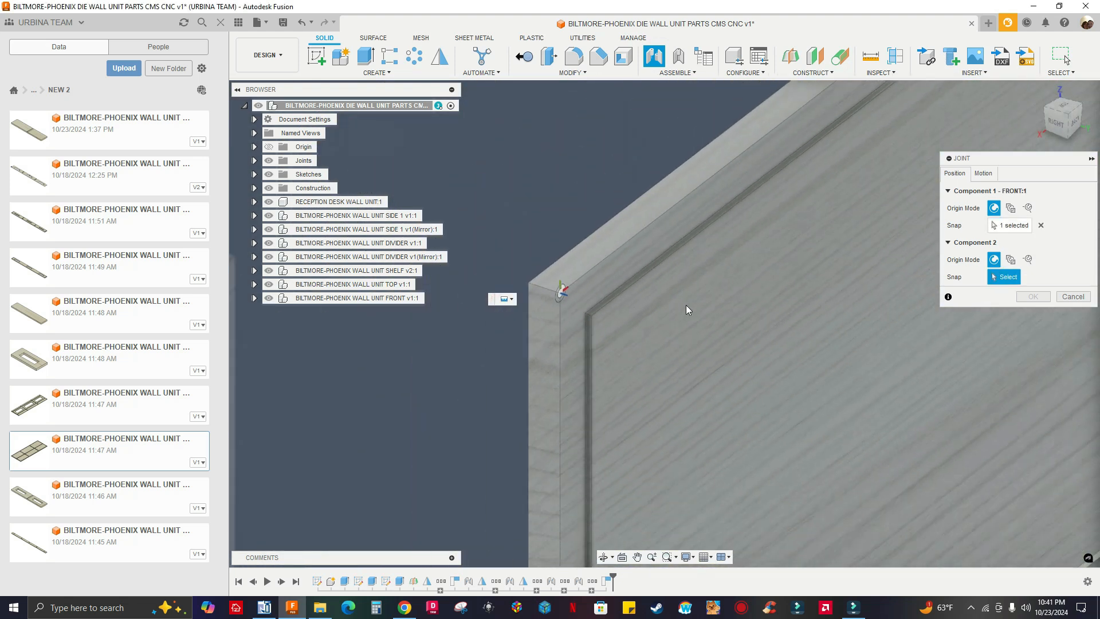
scroll(770, 292, down, 8)
shift+middle_drag(625, 272, 726, 273)
scroll(765, 248, up, 10)
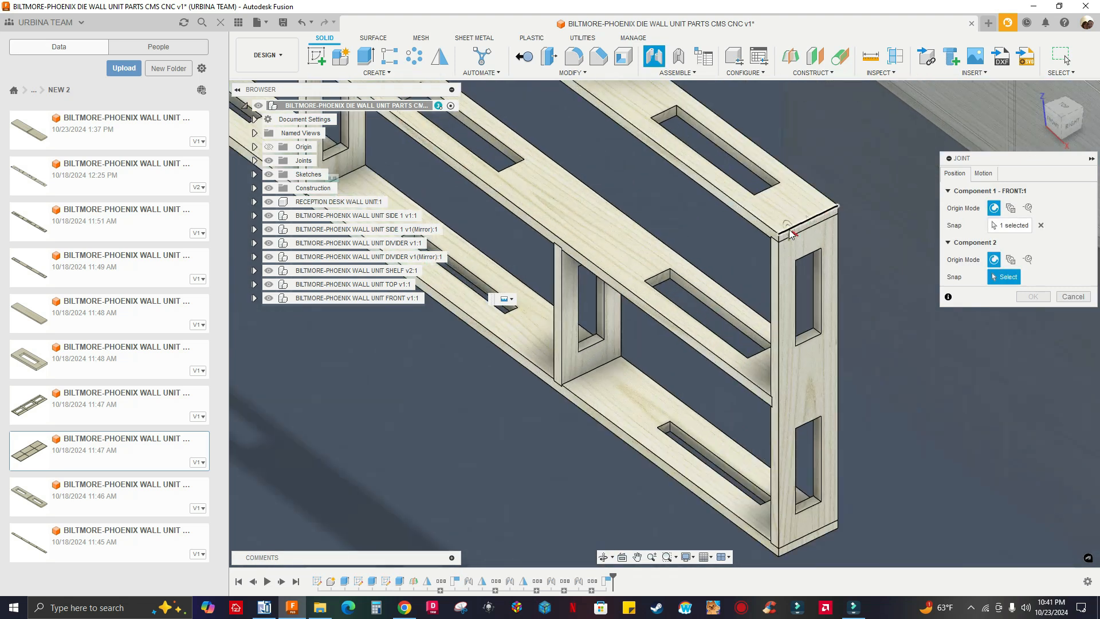
scroll(766, 248, up, 5)
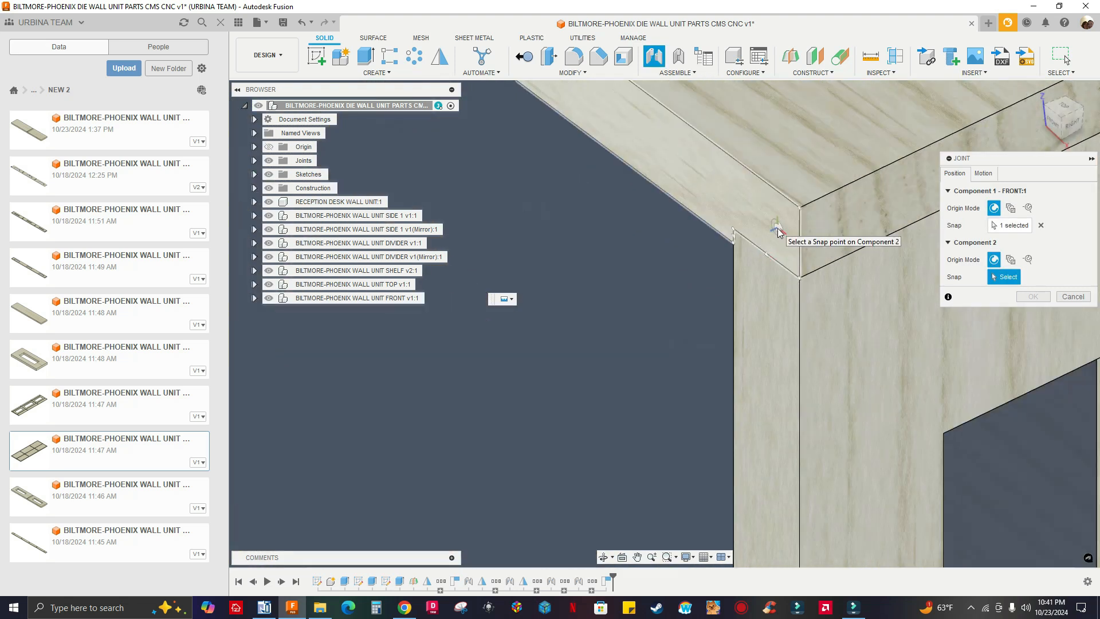
click(800, 212)
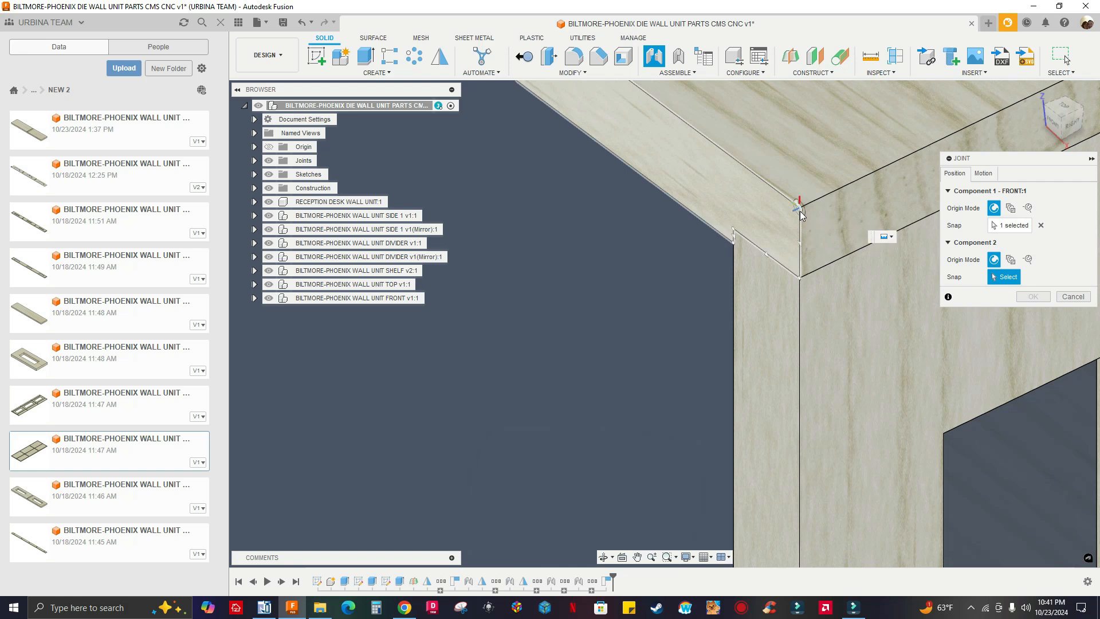
scroll(625, 214, down, 6)
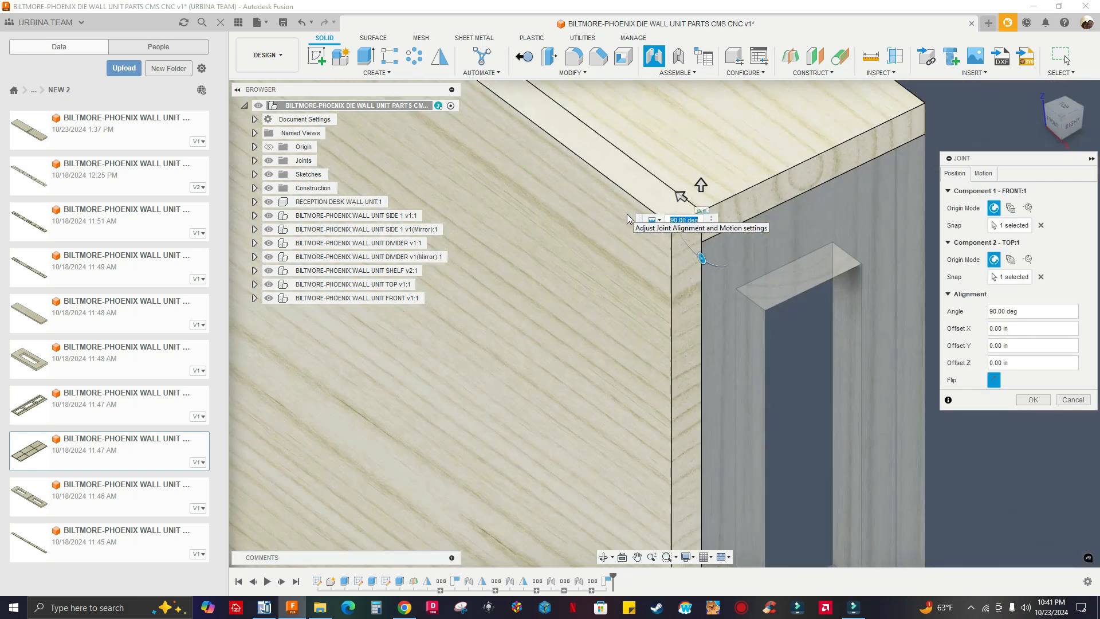
click(1033, 399)
Examine the joined FRONT panel from the back, checking its grooves against the shelf, dividers and sides
scroll(785, 240, down, 5)
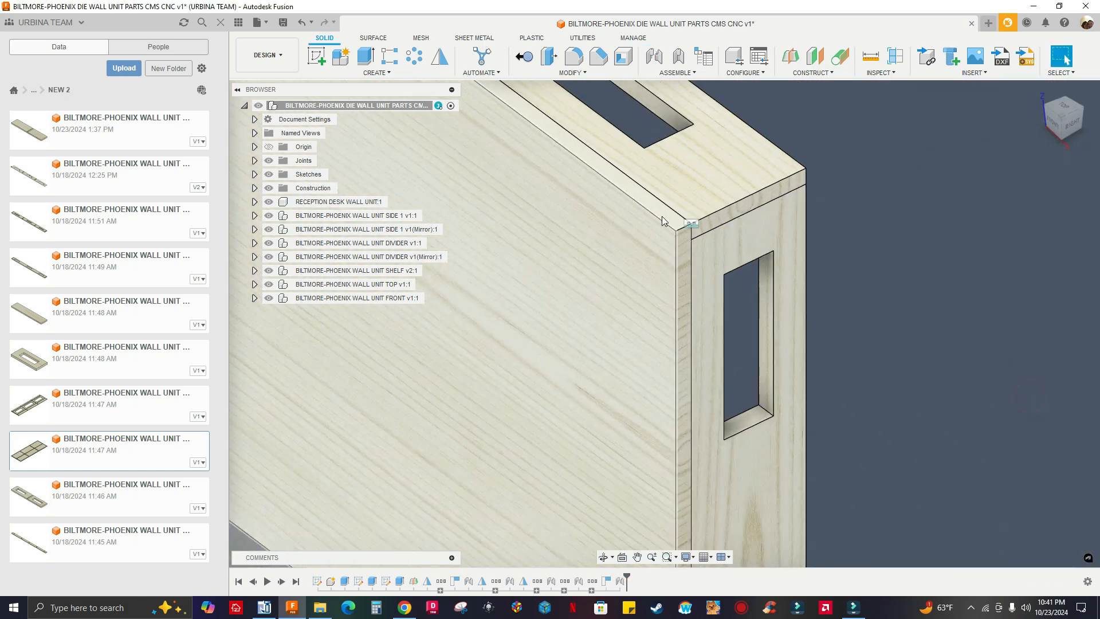
shift+middle_drag(899, 299, 762, 252)
middle_drag(1077, 238, 905, 177)
scroll(954, 124, up, 3)
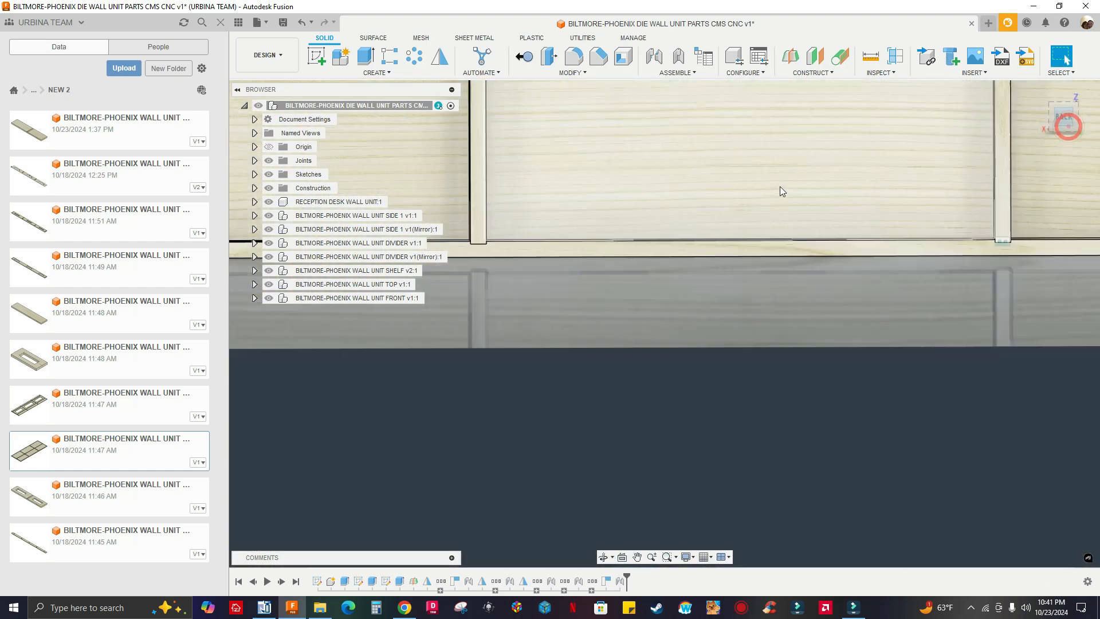
middle_drag(776, 207, 783, 386)
scroll(782, 354, down, 5)
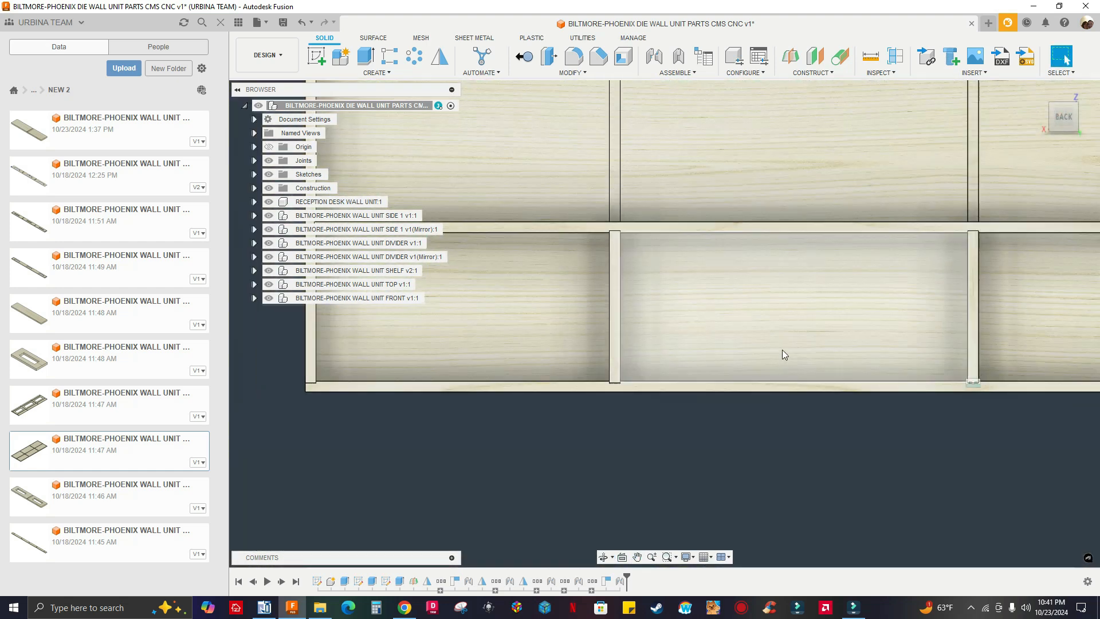
scroll(775, 337, down, 3)
shift+middle_drag(730, 322, 784, 390)
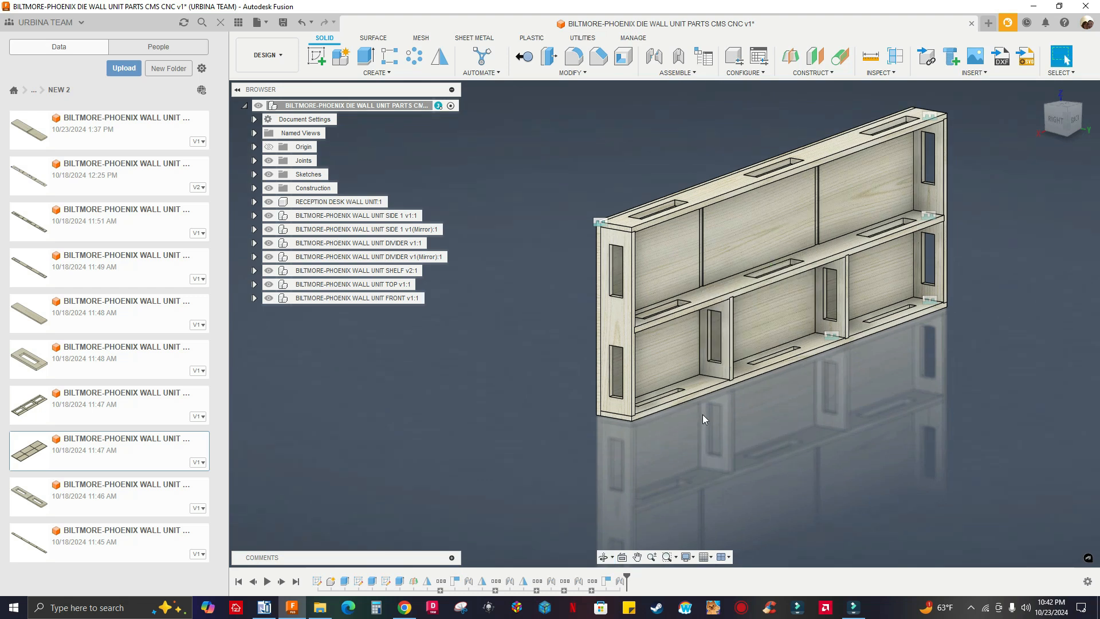
scroll(713, 404, up, 1)
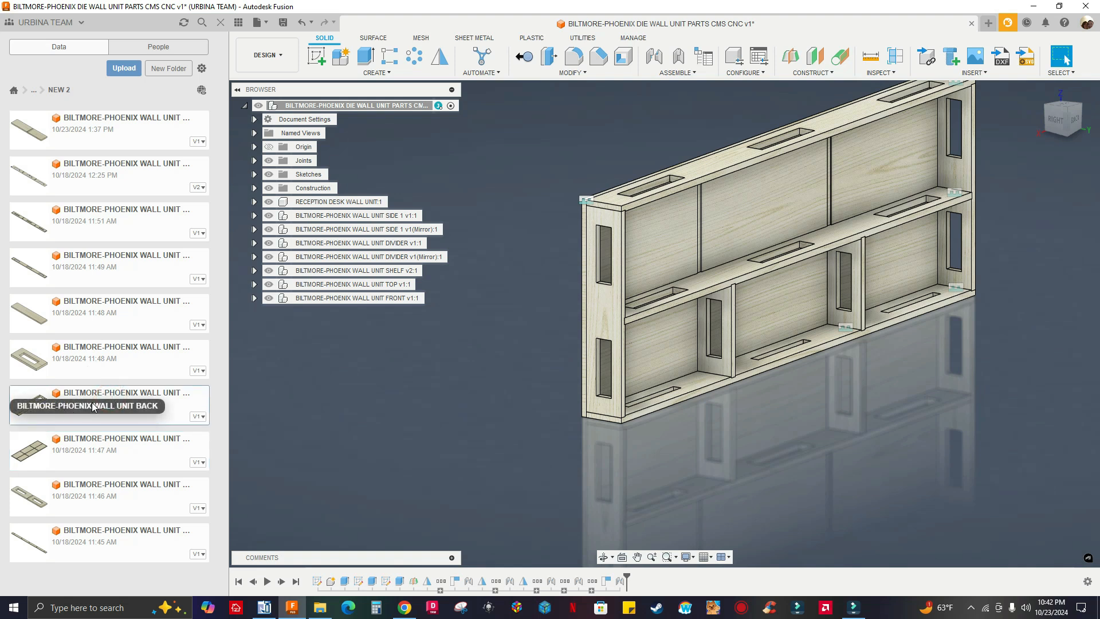
Insert the BILTMORE-PHOENIX WALL UNIT BACK part and move it 50 in along Y, away from the frame
drag(119, 400, 395, 408)
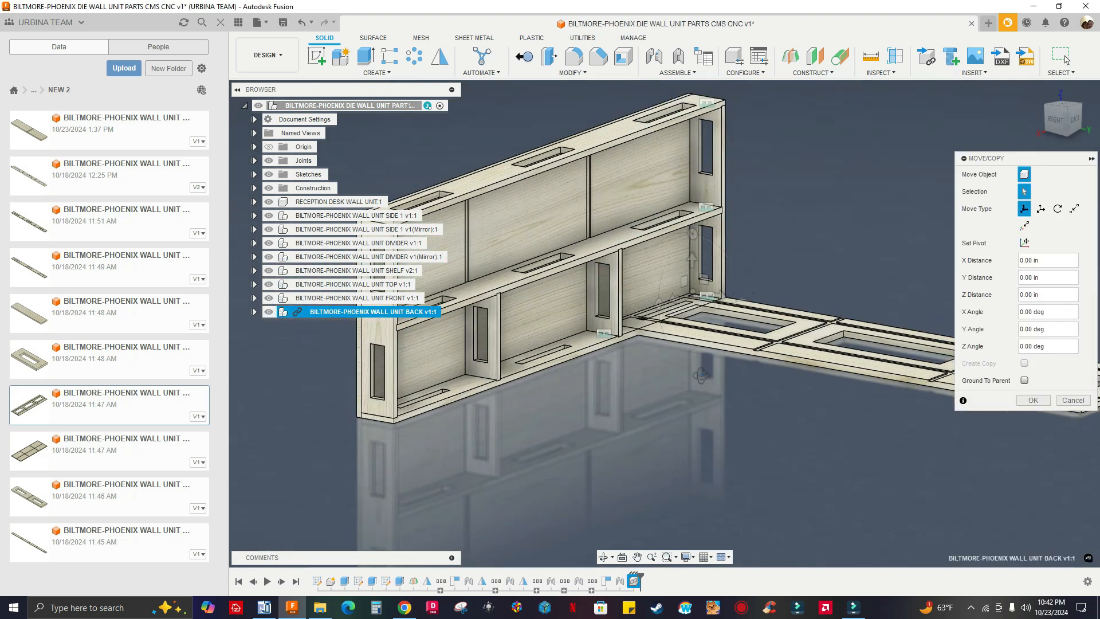
shift+middle_drag(668, 395, 739, 298)
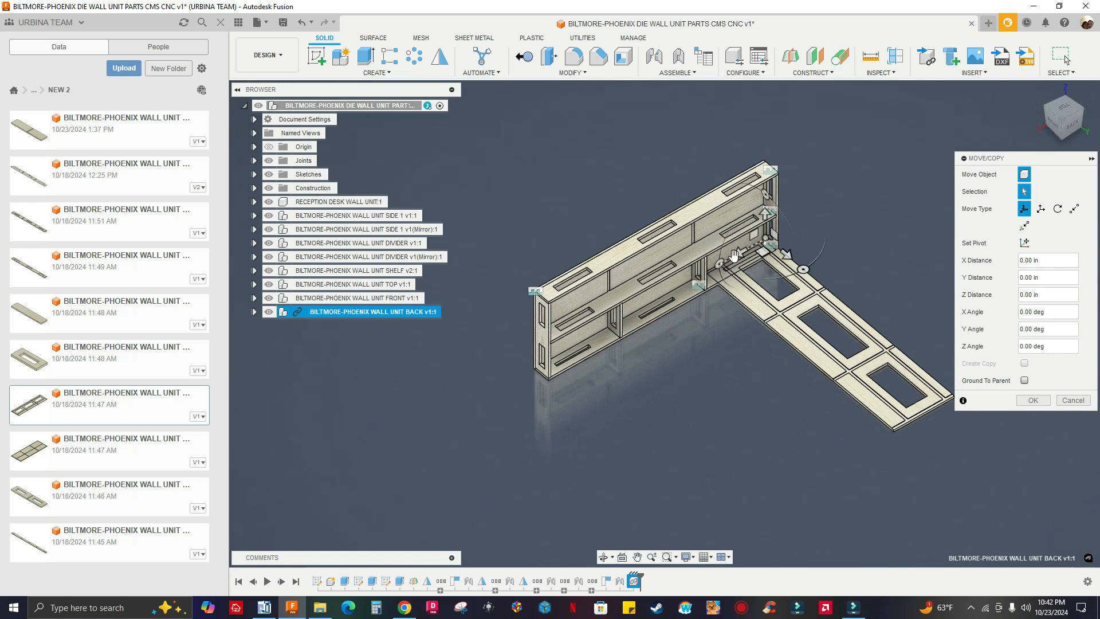
click(786, 258)
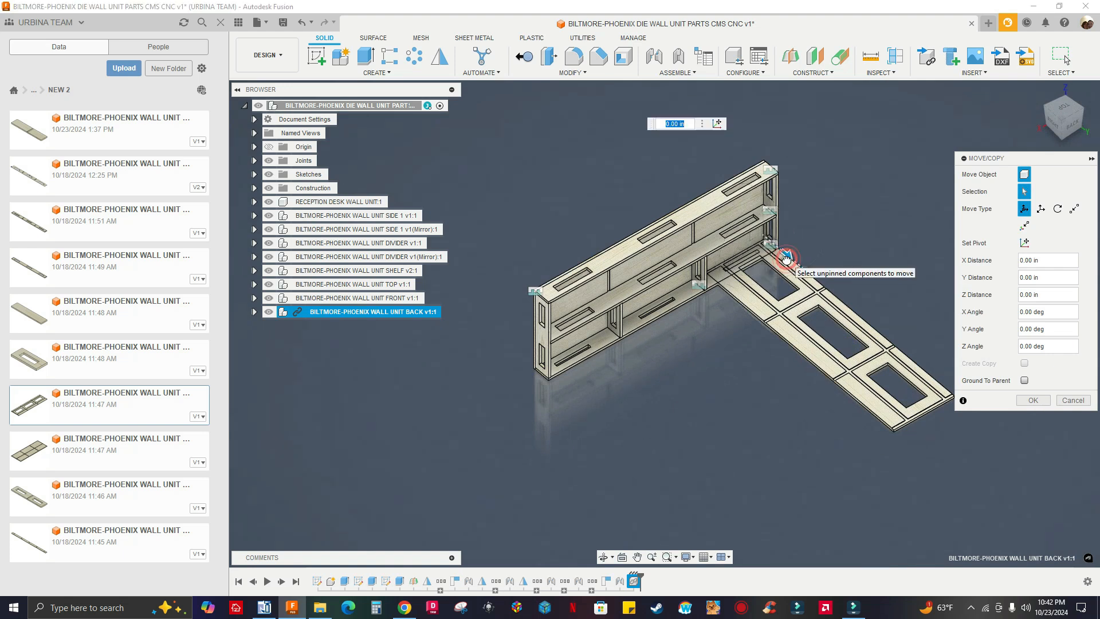
drag(785, 259, 924, 375)
Rotate the inserted BACK panel 90 degrees about Z so it runs parallel to the frame
scroll(790, 381, up, 1)
middle_drag(789, 381, 612, 338)
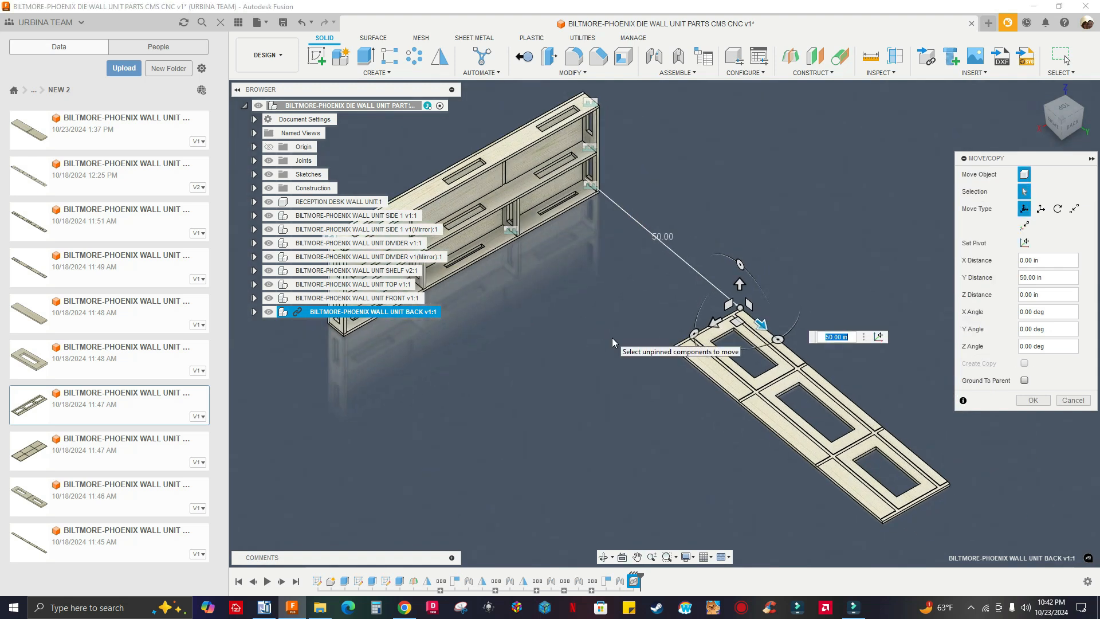
scroll(854, 411, up, 5)
scroll(854, 410, down, 8)
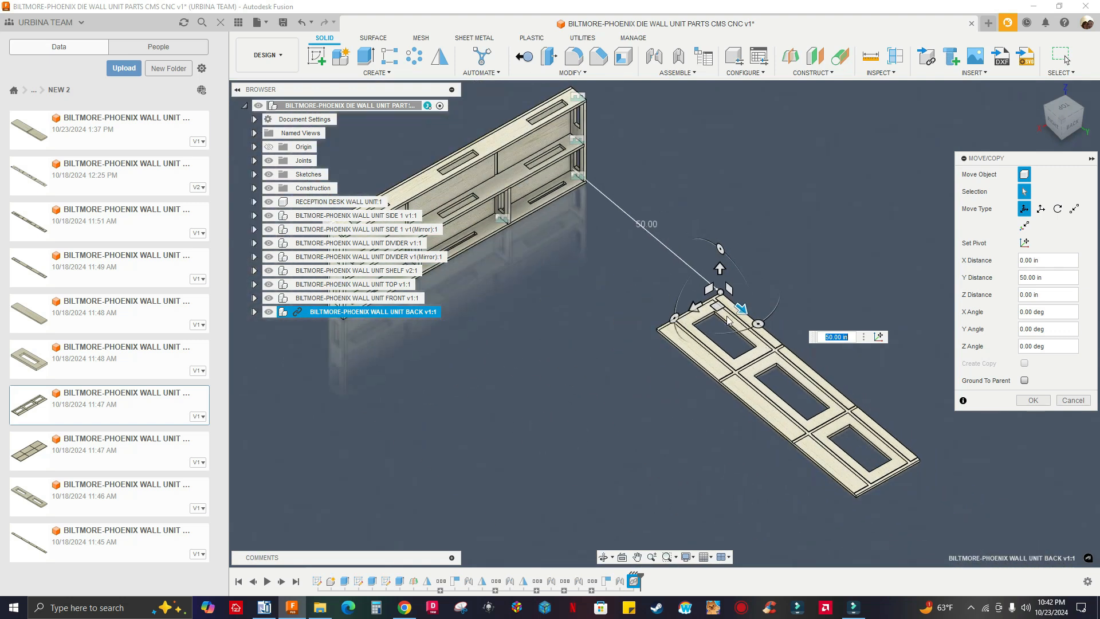
click(757, 323)
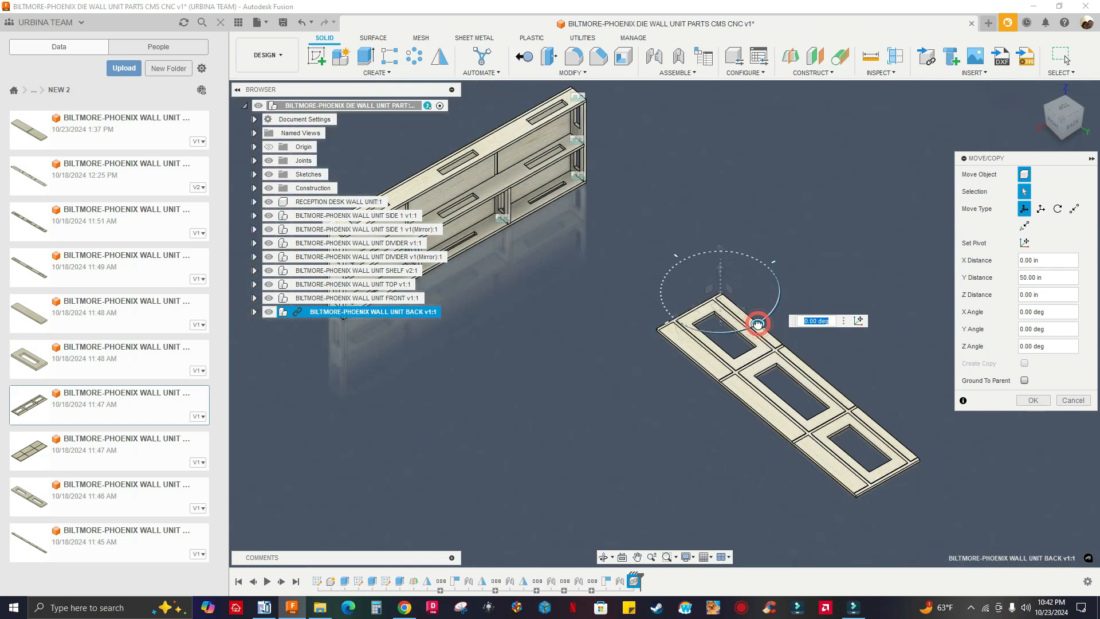
drag(762, 324, 788, 287)
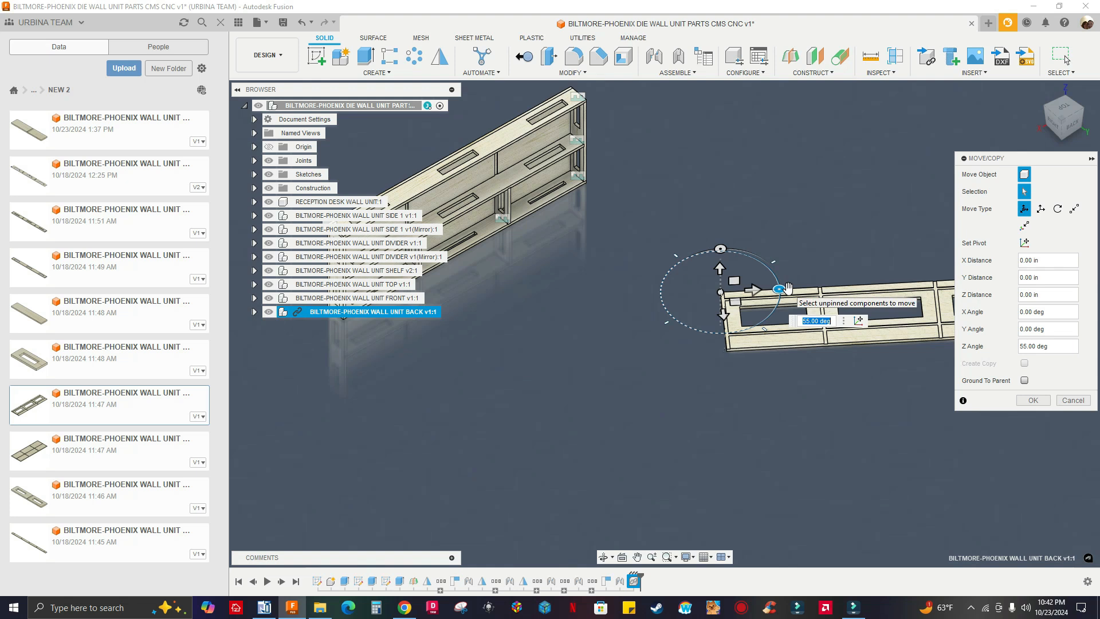
text(90)
key(Return)
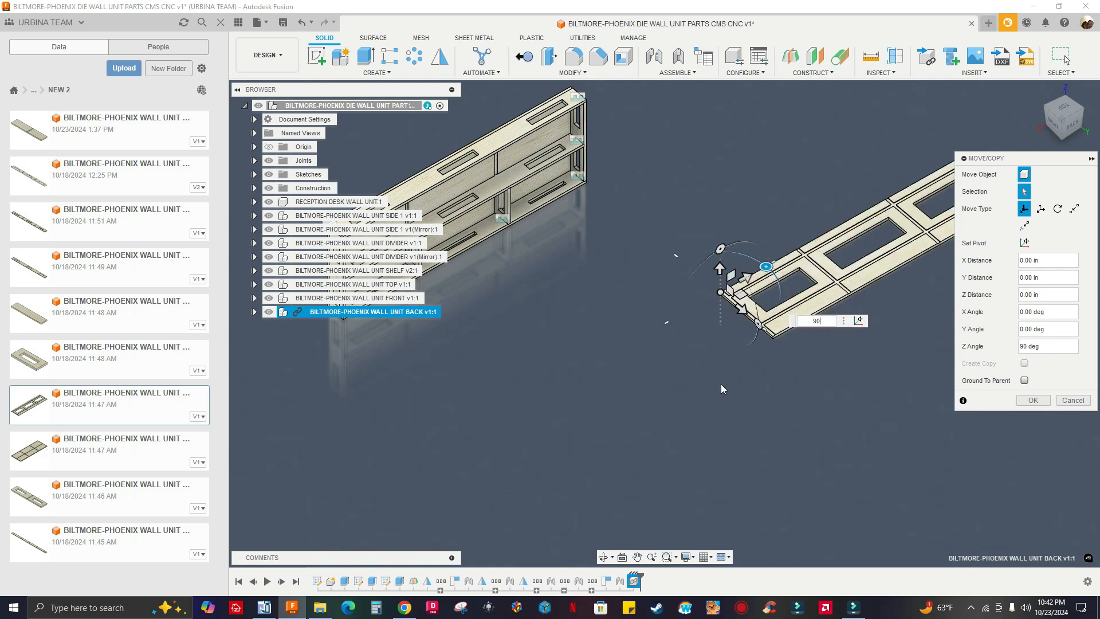
Stand the BACK panel upright by rotating it -90 degrees about Y, and accept its placement
shift+middle_drag(720, 389, 749, 361)
drag(752, 331, 720, 285)
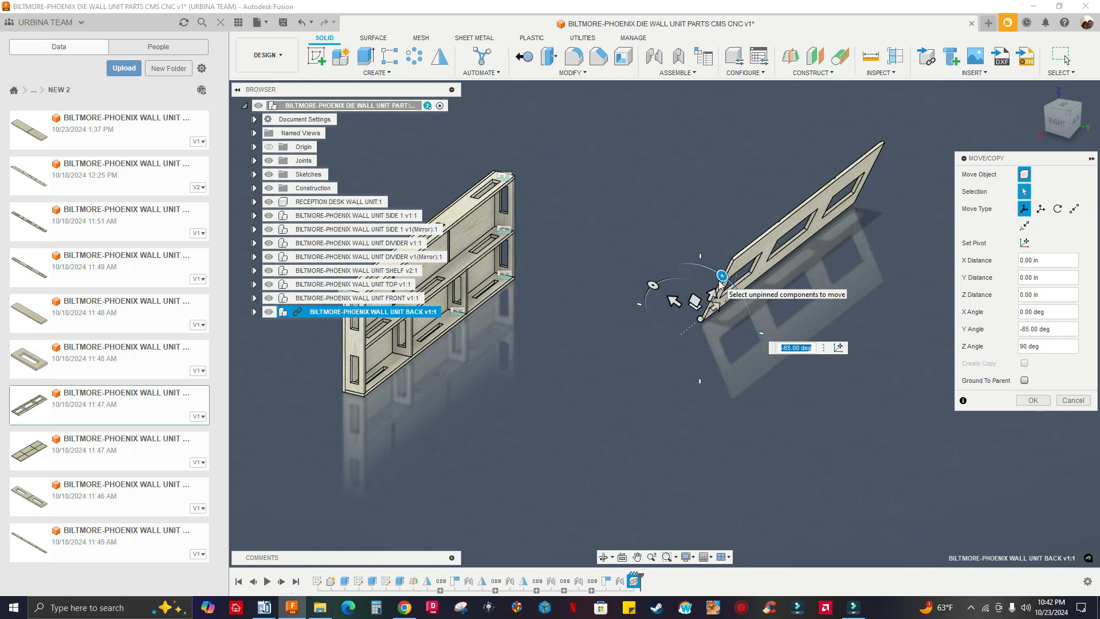
shift+middle_drag(492, 286, 877, 307)
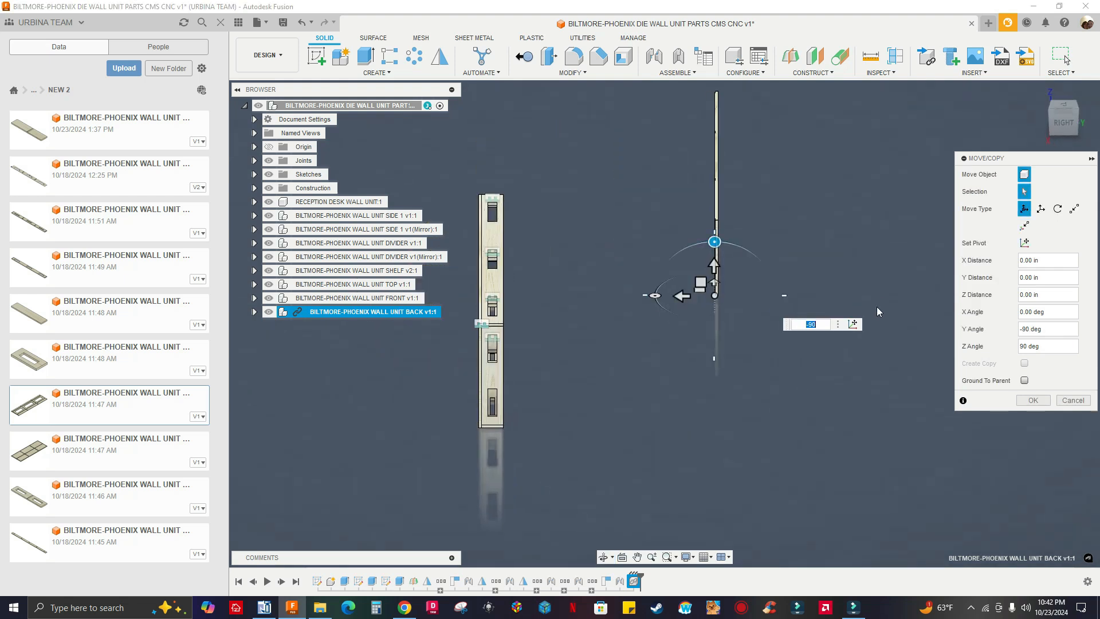
click(1033, 401)
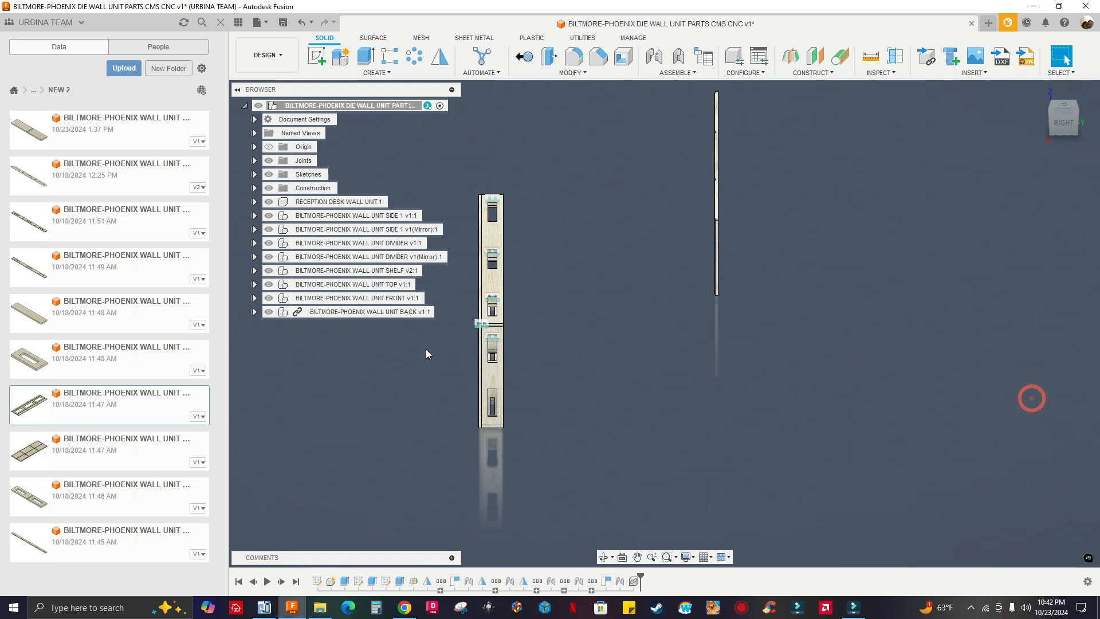
Break the link of the BILTMORE-PHOENIX WALL UNIT BACK v1 component
click(352, 316)
right_click(376, 313)
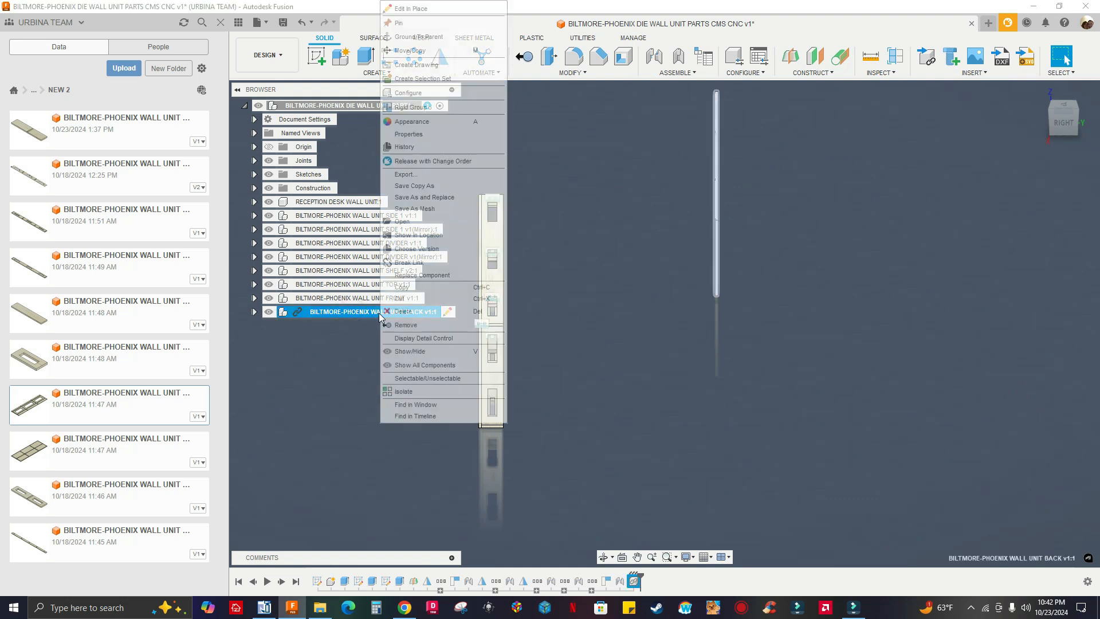
click(415, 269)
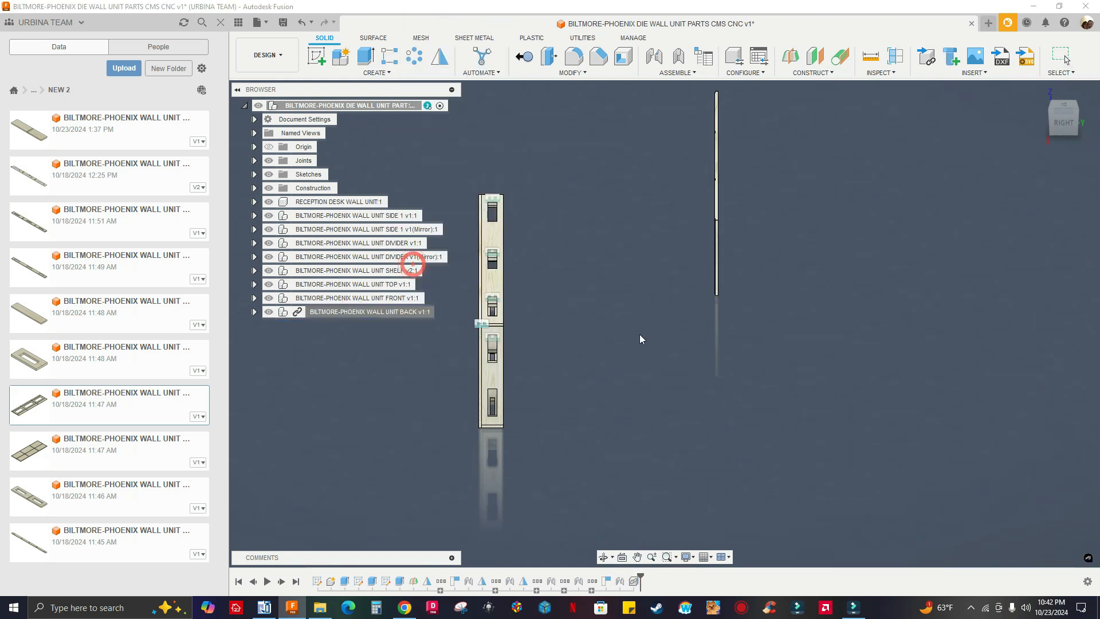
Examine the grooved inner face of the BACK panel and the frame's open rear side from several angles
shift+middle_drag(590, 358, 699, 317)
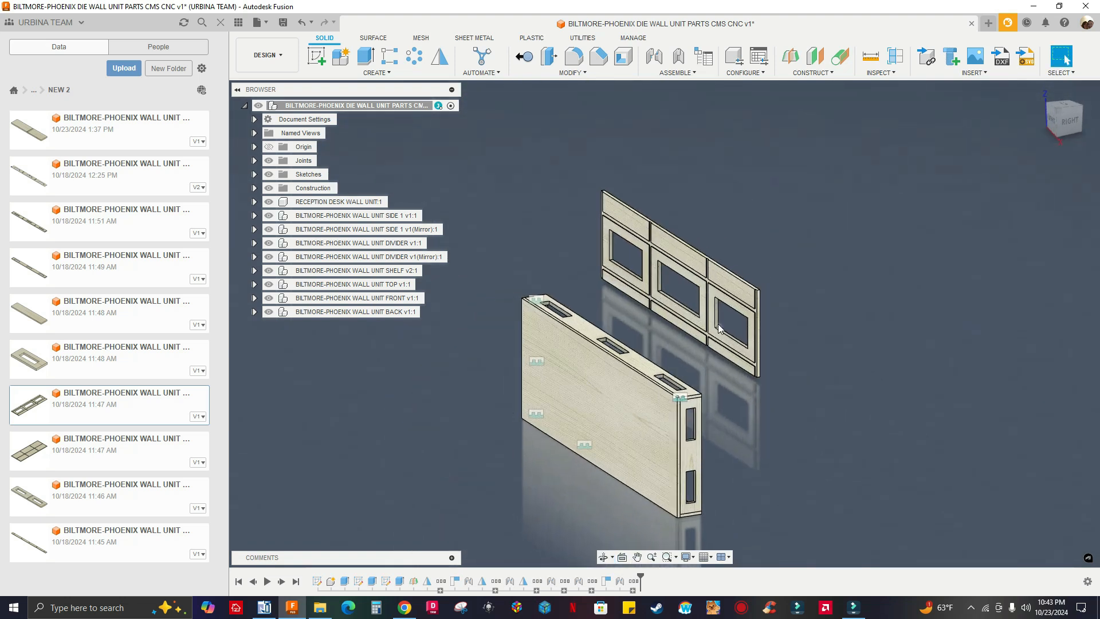
shift+middle_drag(751, 397, 746, 400)
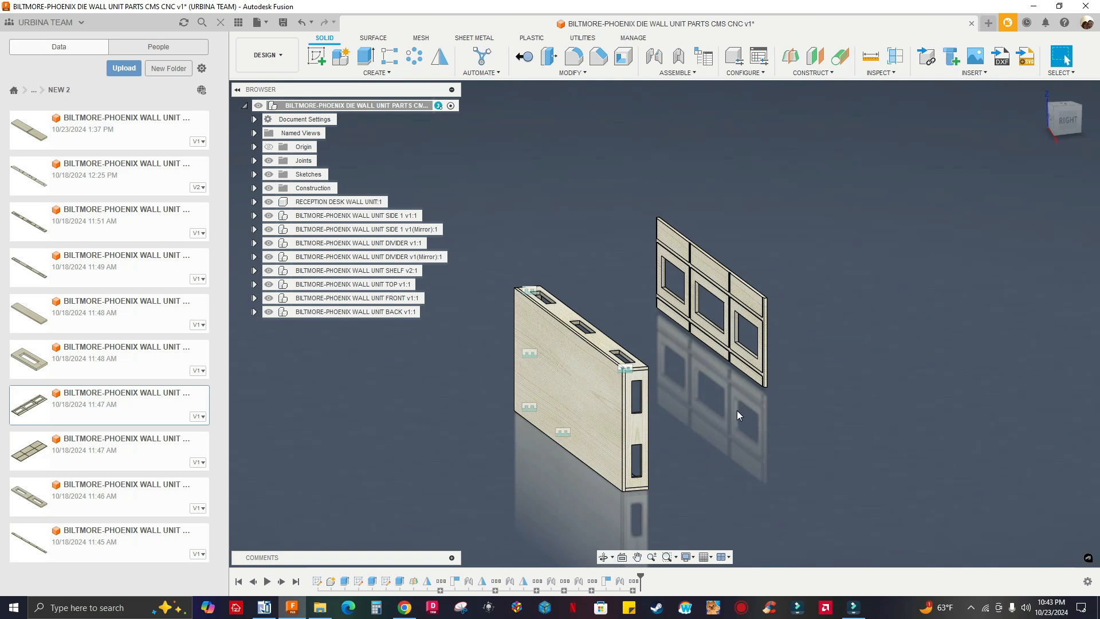
scroll(743, 407, up, 5)
shift+middle_drag(710, 444, 896, 424)
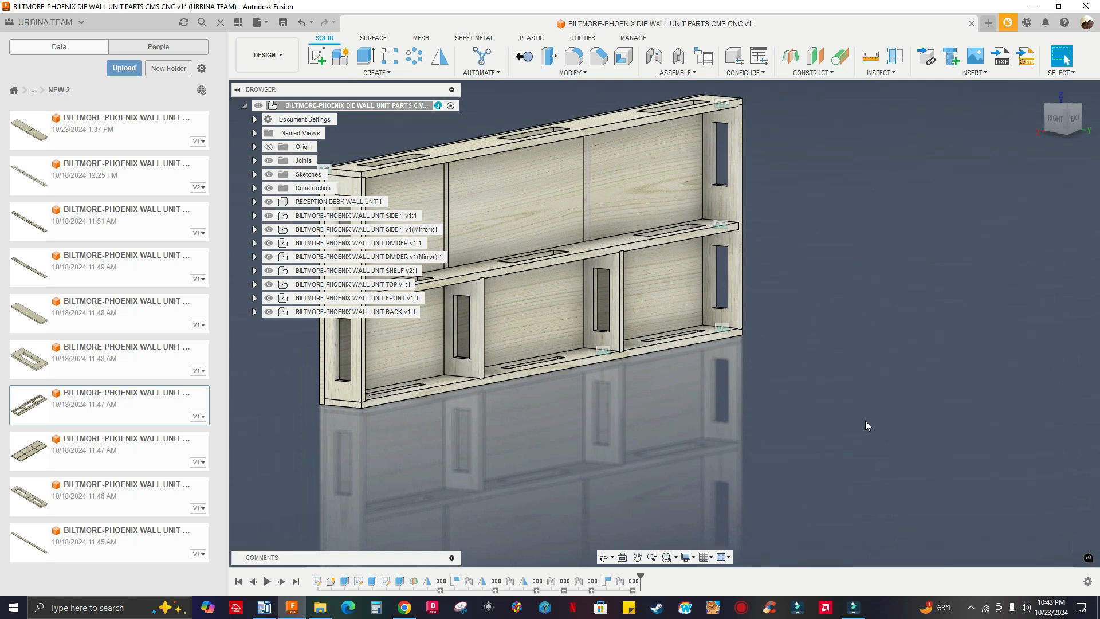
shift+middle_drag(617, 462, 662, 462)
scroll(794, 289, up, 1)
middle_drag(793, 289, 840, 425)
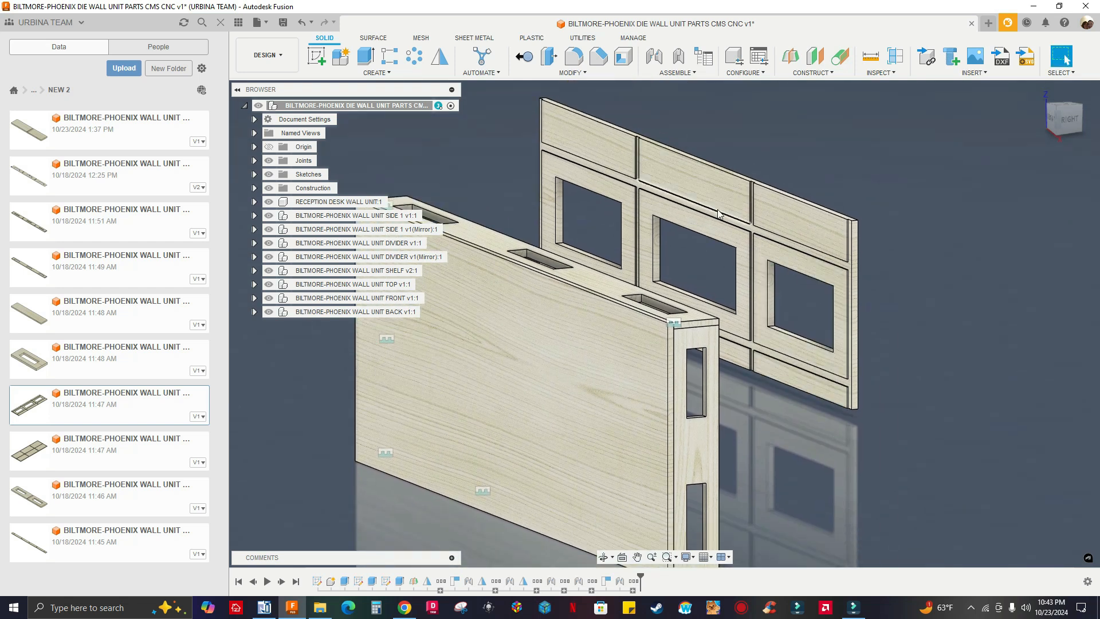
middle_drag(797, 397, 745, 308)
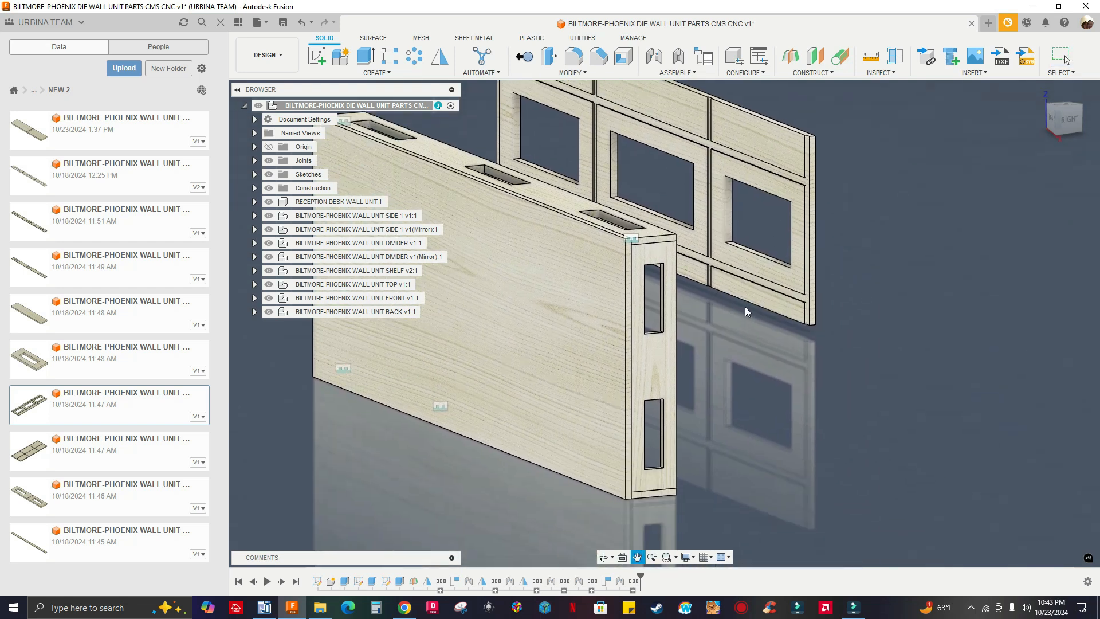
shift+middle_drag(743, 404, 790, 397)
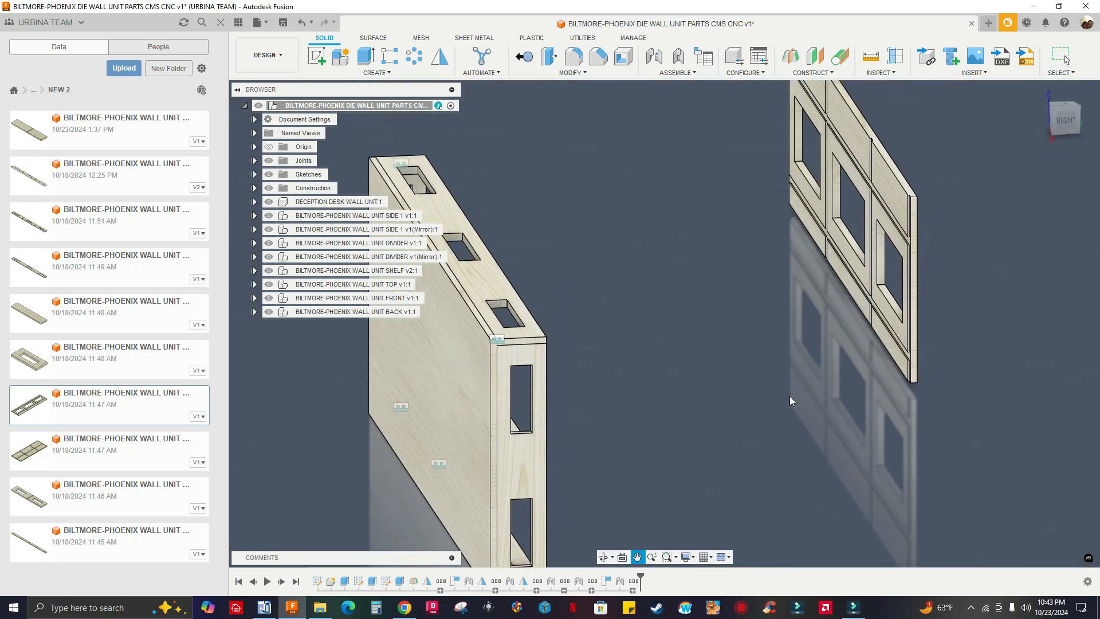
Start a Joint with the data panel hidden, using the lower groove corner on the BACK panel's inner face as the first snap point
click(655, 56)
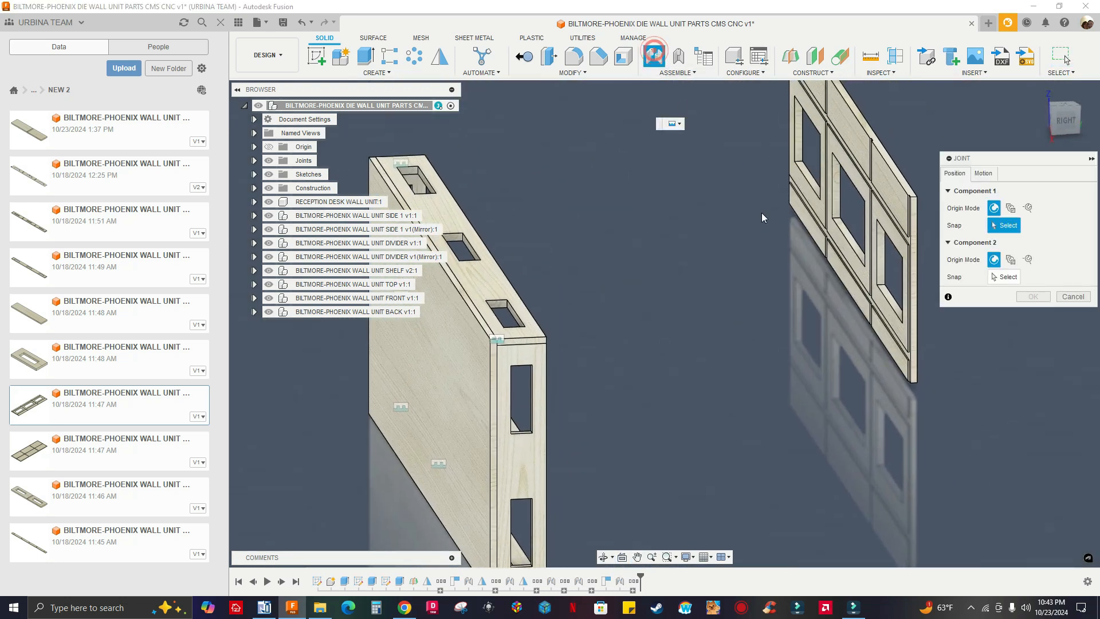
click(221, 22)
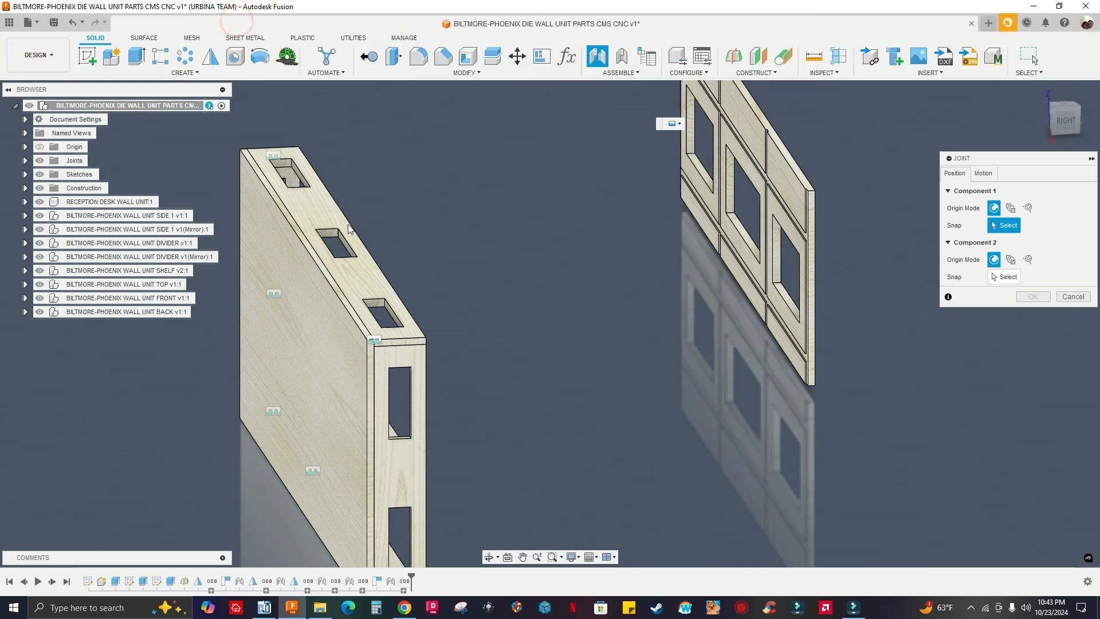
shift+middle_drag(614, 334, 655, 300)
scroll(812, 404, up, 2)
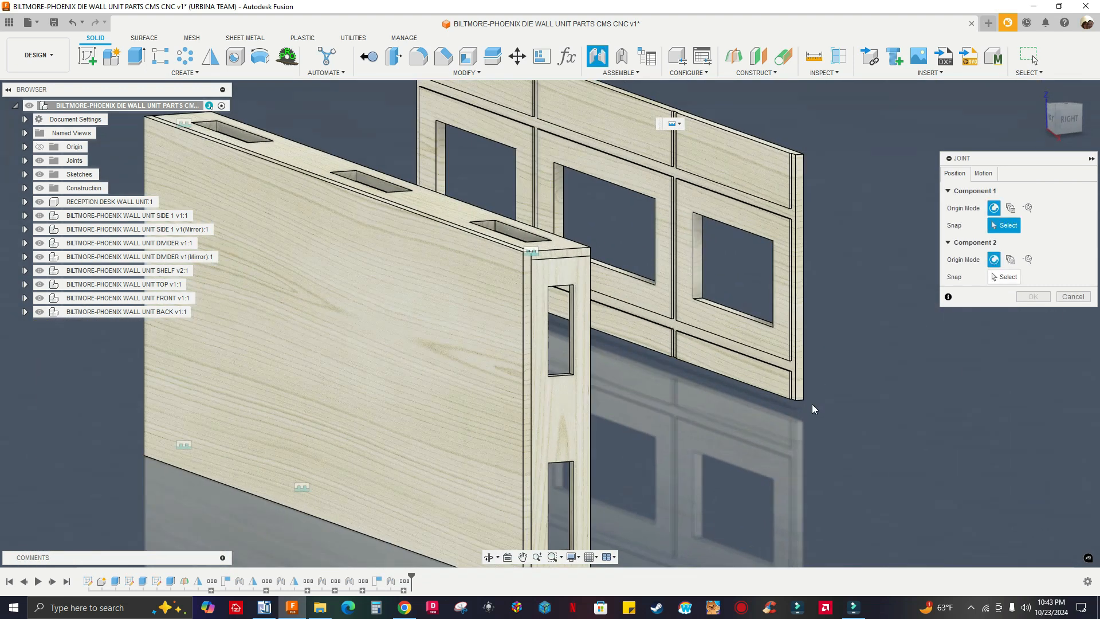
scroll(802, 418, up, 5)
scroll(775, 404, up, 3)
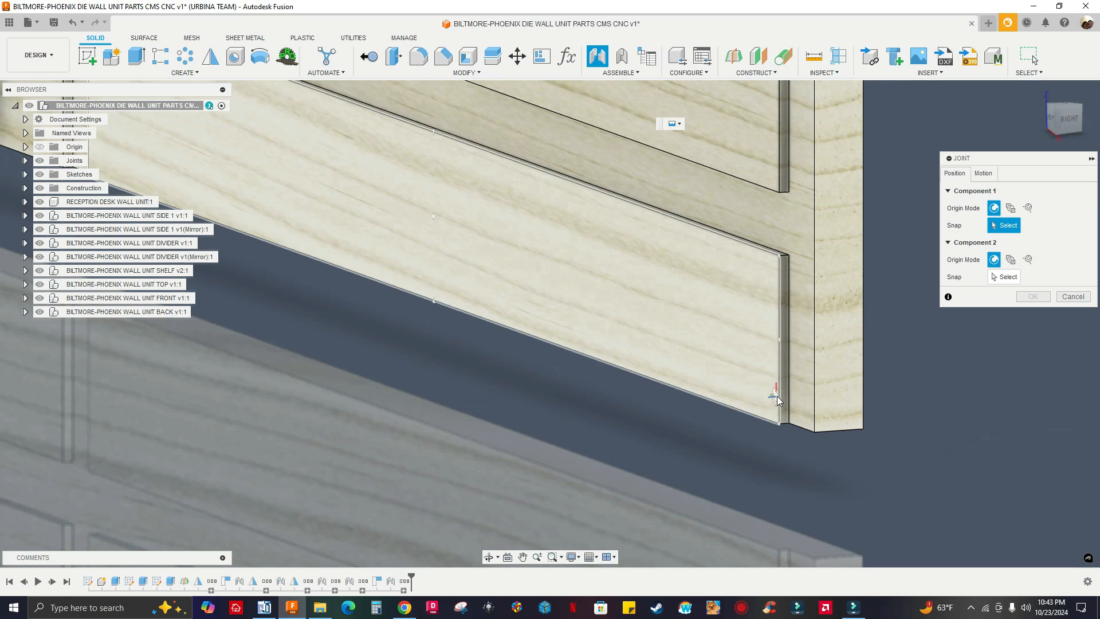
scroll(778, 401, down, 2)
scroll(789, 289, up, 5)
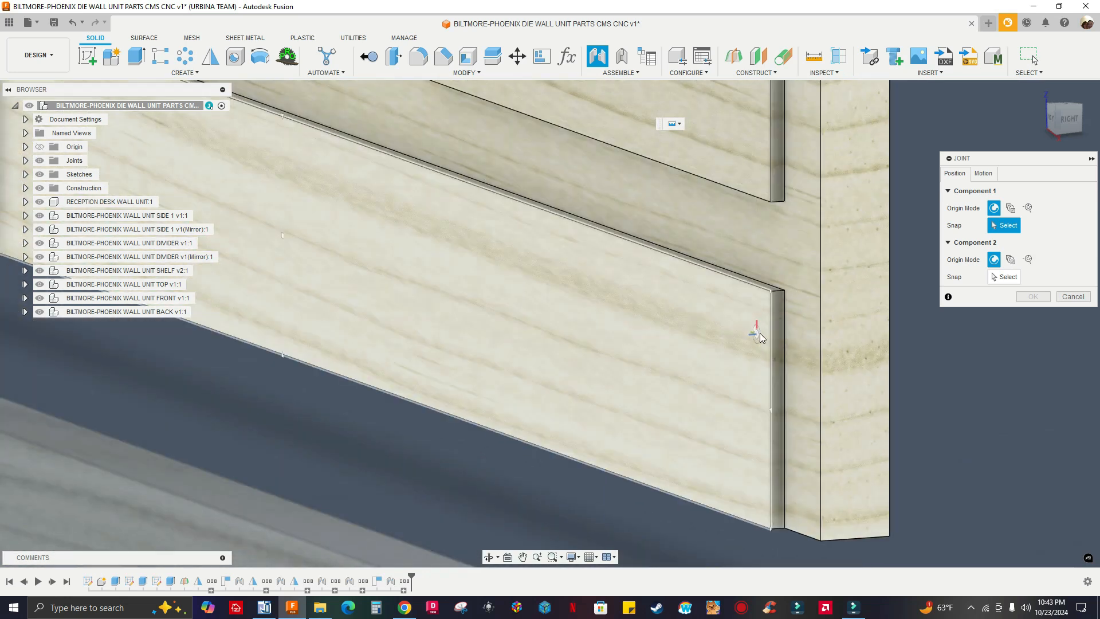
scroll(788, 291, up, 4)
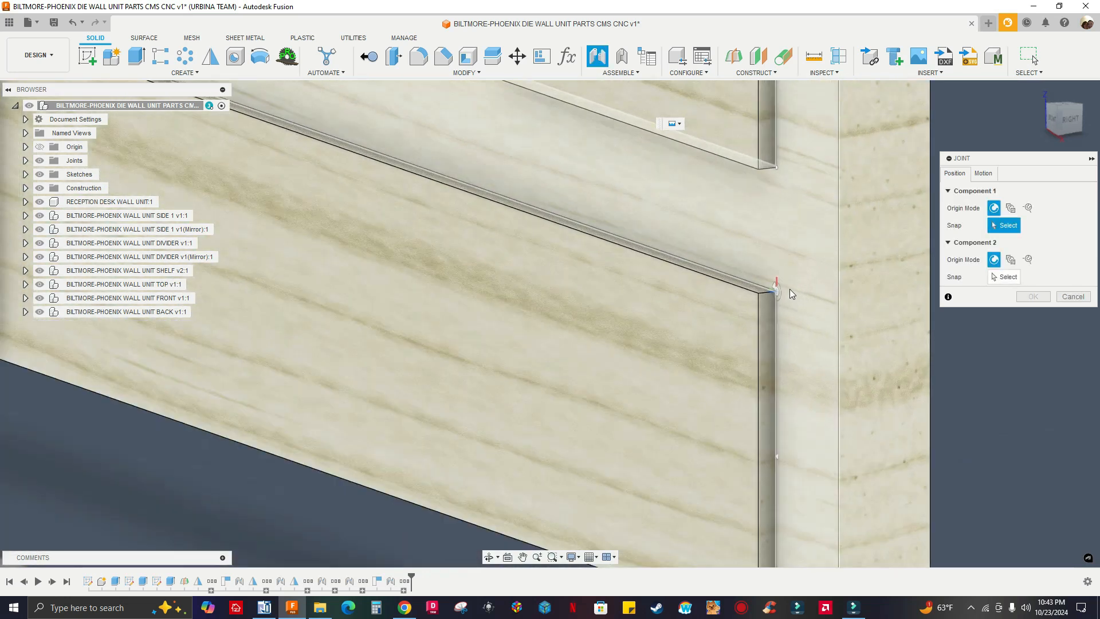
click(785, 294)
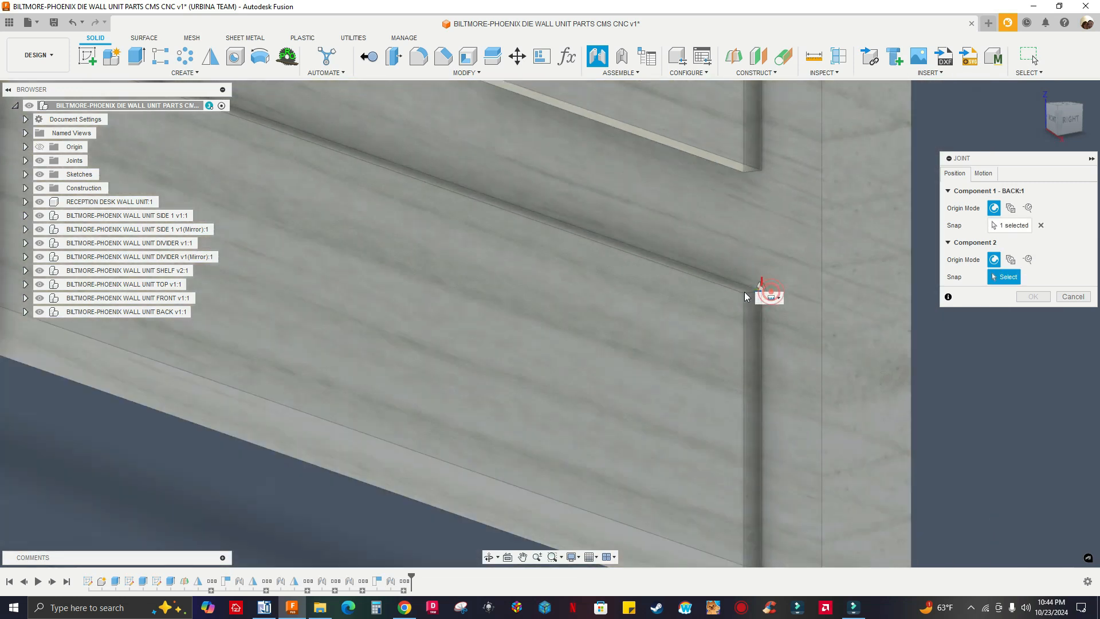
Try joining the BACK panel to the frame's lower rear corner beside the side panel, and clear the frame snap point
scroll(744, 291, down, 6)
shift+middle_drag(740, 312, 590, 395)
scroll(815, 275, down, 5)
middle_drag(814, 275, 965, 266)
scroll(757, 346, down, 3)
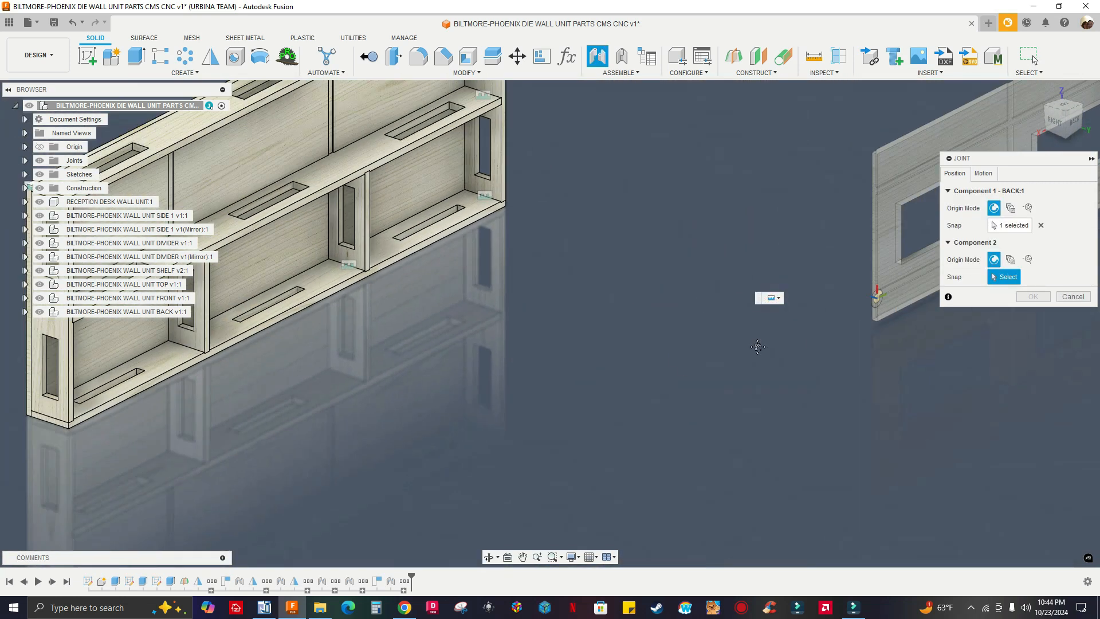
scroll(173, 400, up, 8)
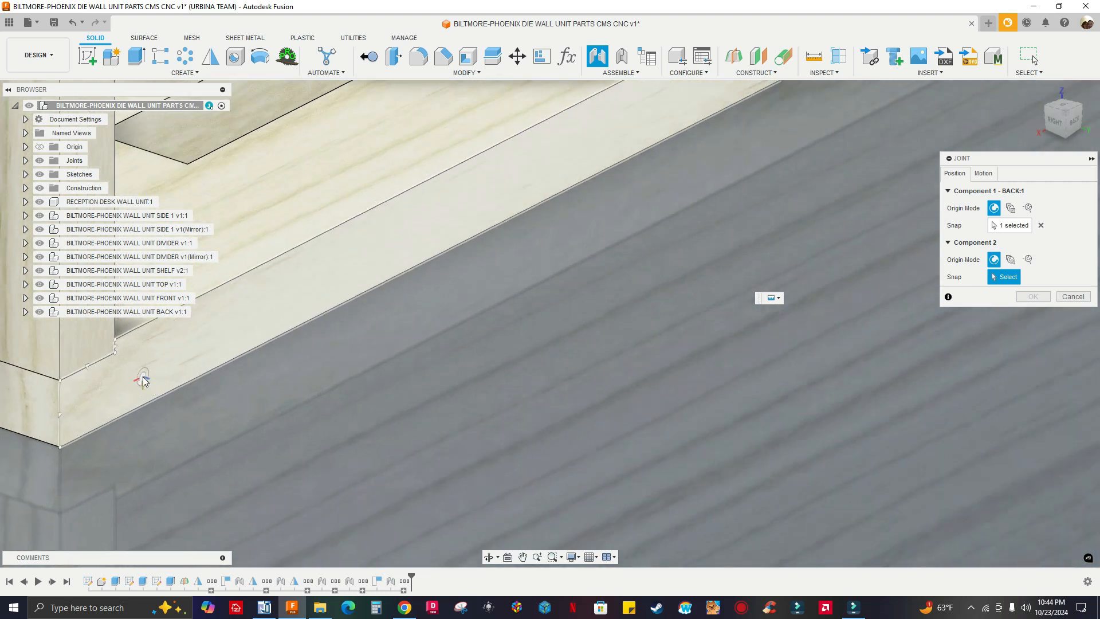
scroll(119, 372, up, 5)
middle_drag(120, 372, 284, 418)
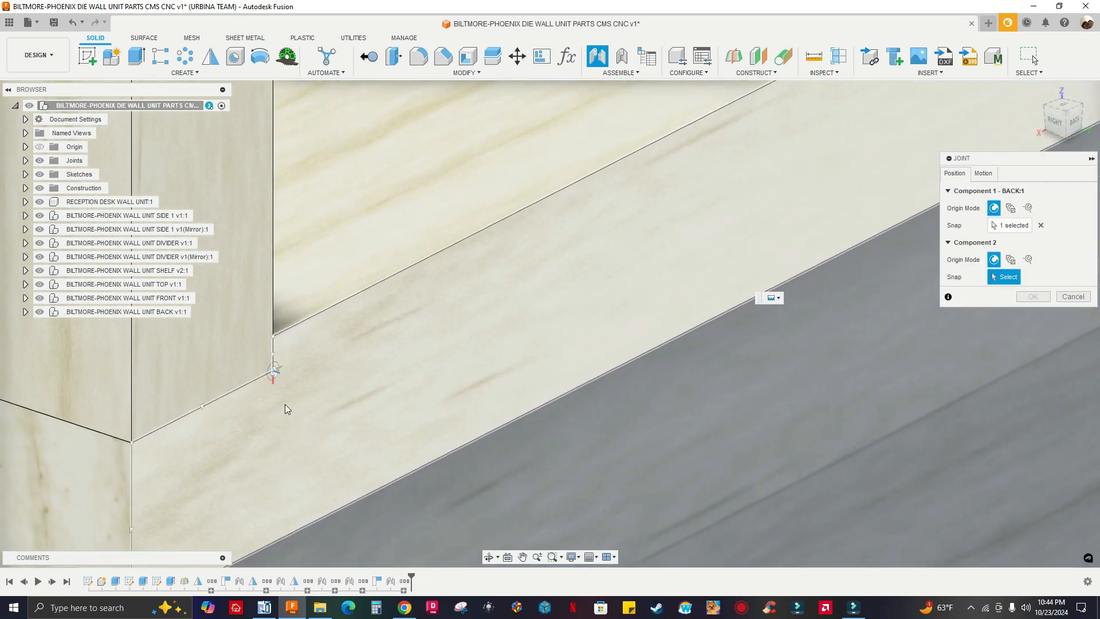
click(275, 346)
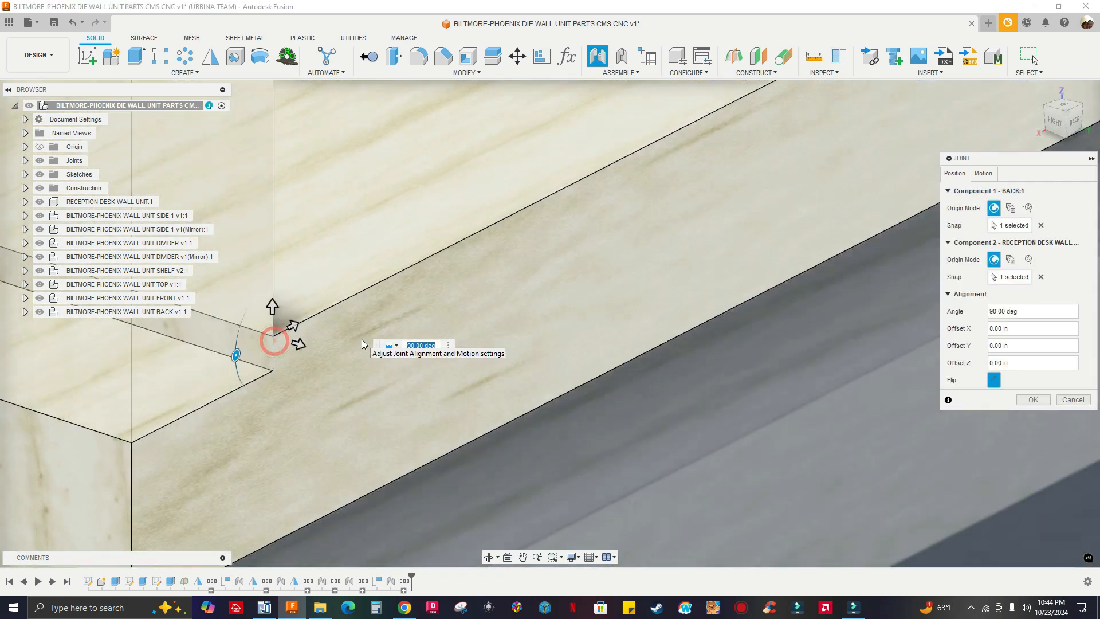
scroll(421, 316, down, 8)
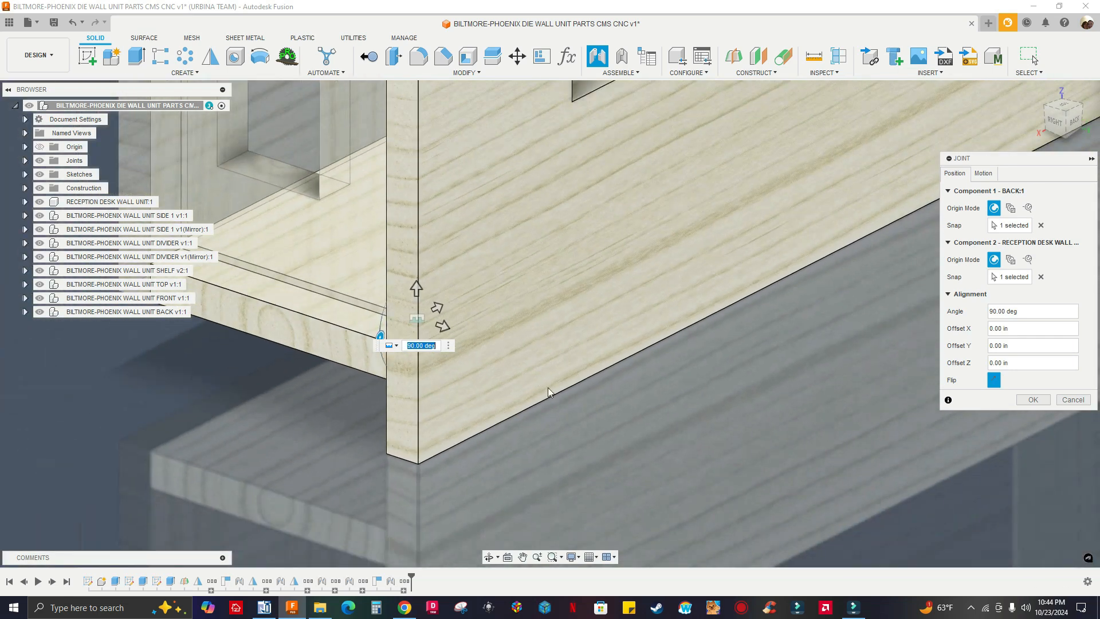
shift+middle_drag(601, 379, 666, 375)
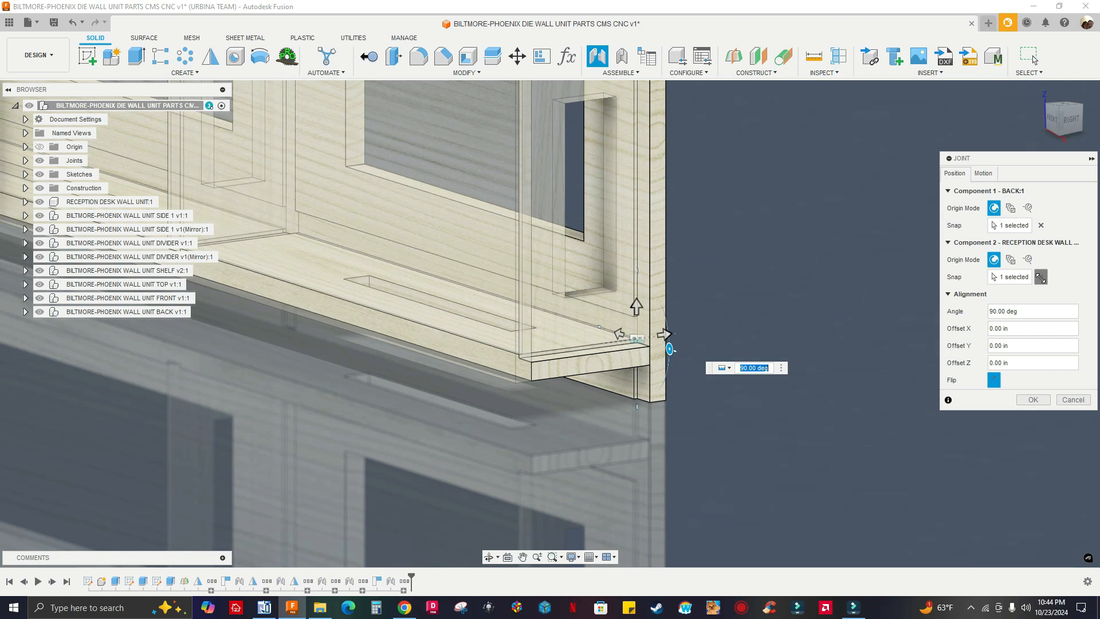
click(1041, 277)
Retry the BACK joint at the bottom panel's notch corner against the side panel's inner edge, and clear both snap points
middle_drag(808, 307, 626, 393)
scroll(576, 370, up, 5)
scroll(575, 369, down, 2)
scroll(592, 366, down, 3)
shift+middle_drag(533, 413, 441, 420)
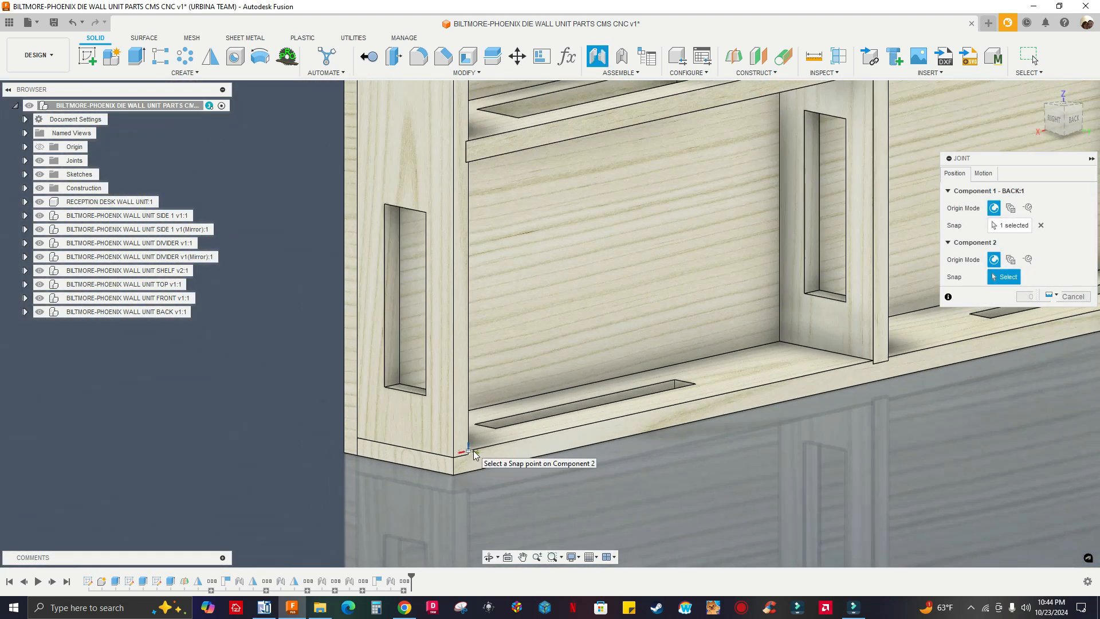
scroll(474, 451, up, 4)
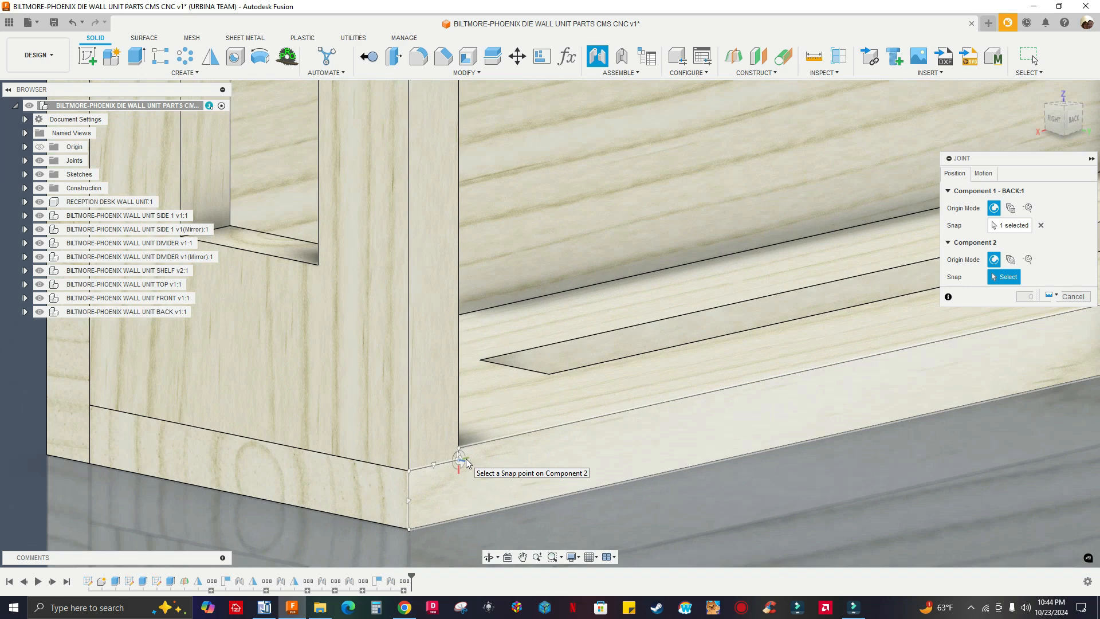
scroll(465, 458, down, 2)
scroll(466, 455, up, 4)
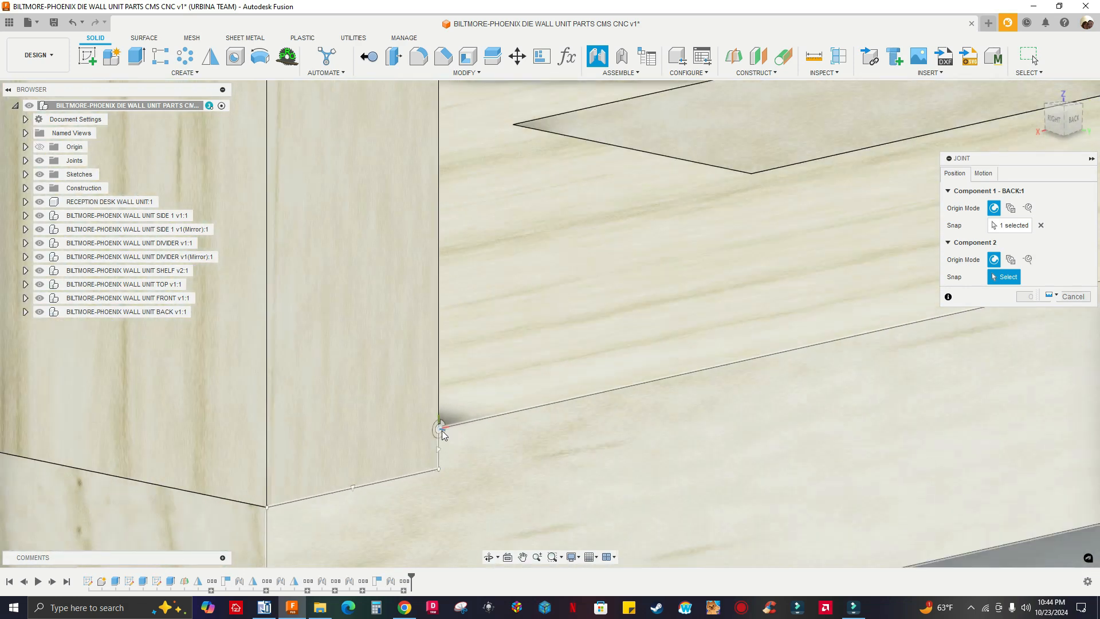
click(442, 430)
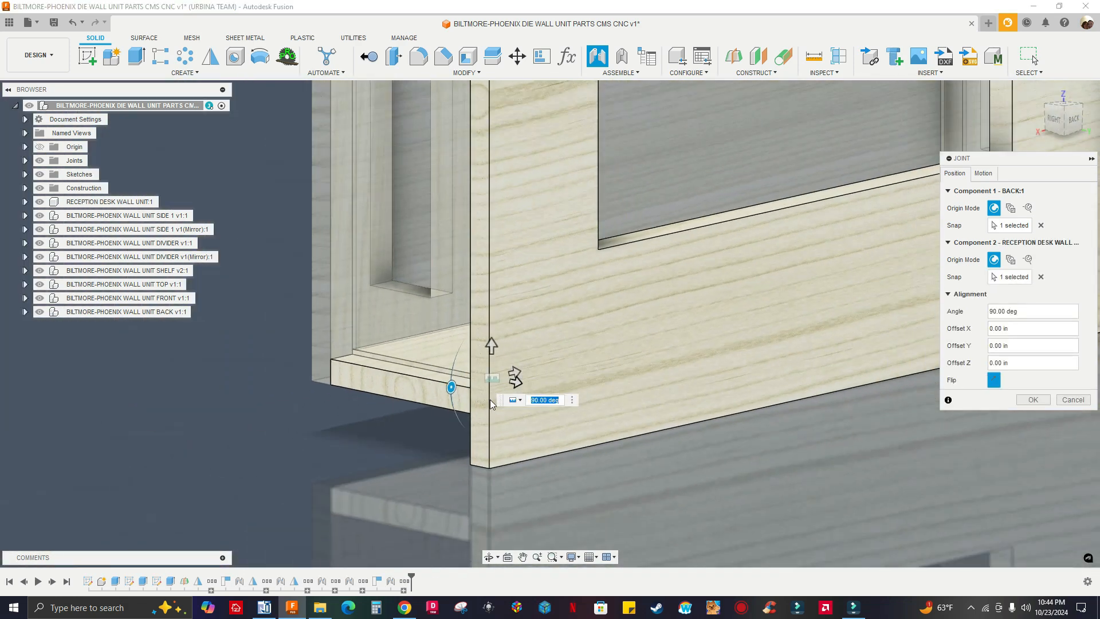
shift+middle_drag(651, 393, 676, 397)
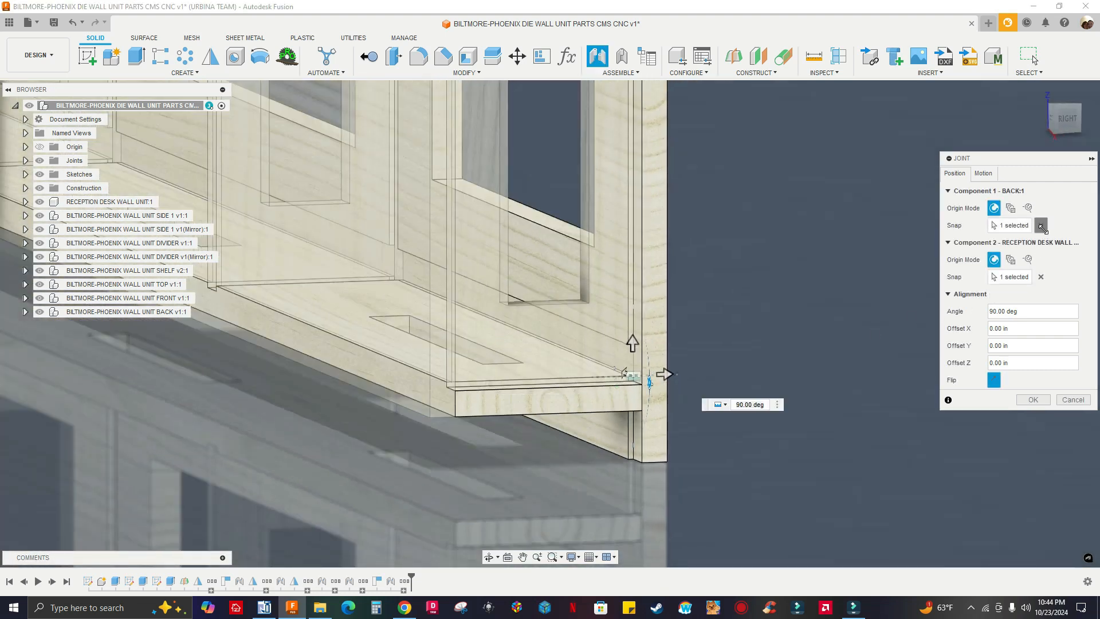
click(1042, 228)
click(1041, 277)
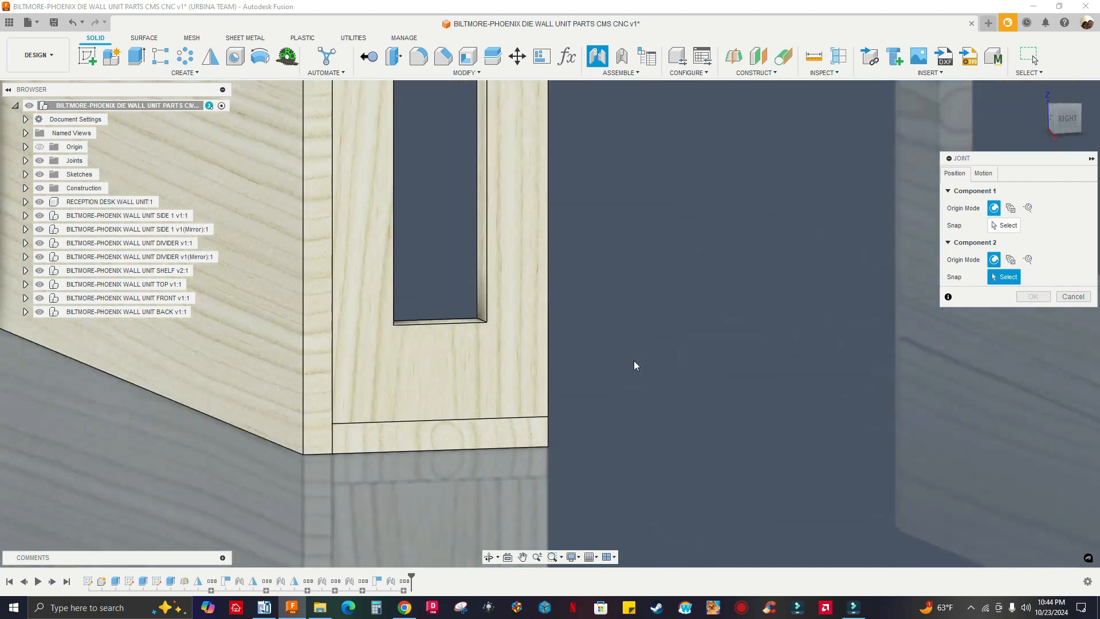
Inspect the frame's rear side and the BACK panel to find matching corners for the joint
scroll(633, 364, down, 10)
shift+middle_drag(647, 319, 624, 295)
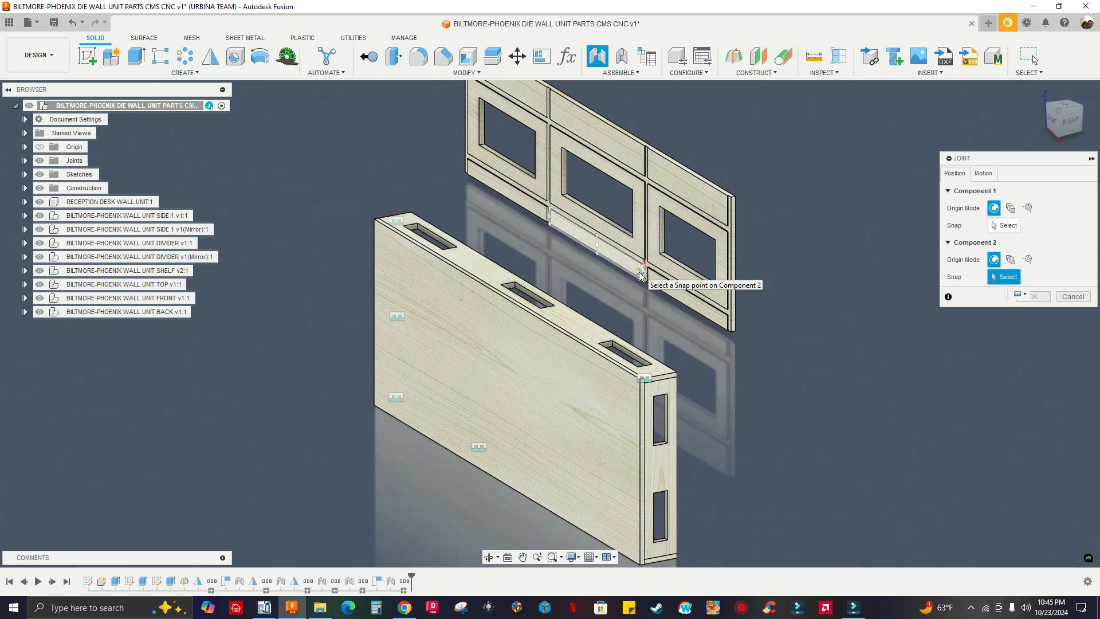
scroll(669, 225, up, 4)
scroll(667, 240, down, 3)
shift+middle_drag(668, 239, 489, 348)
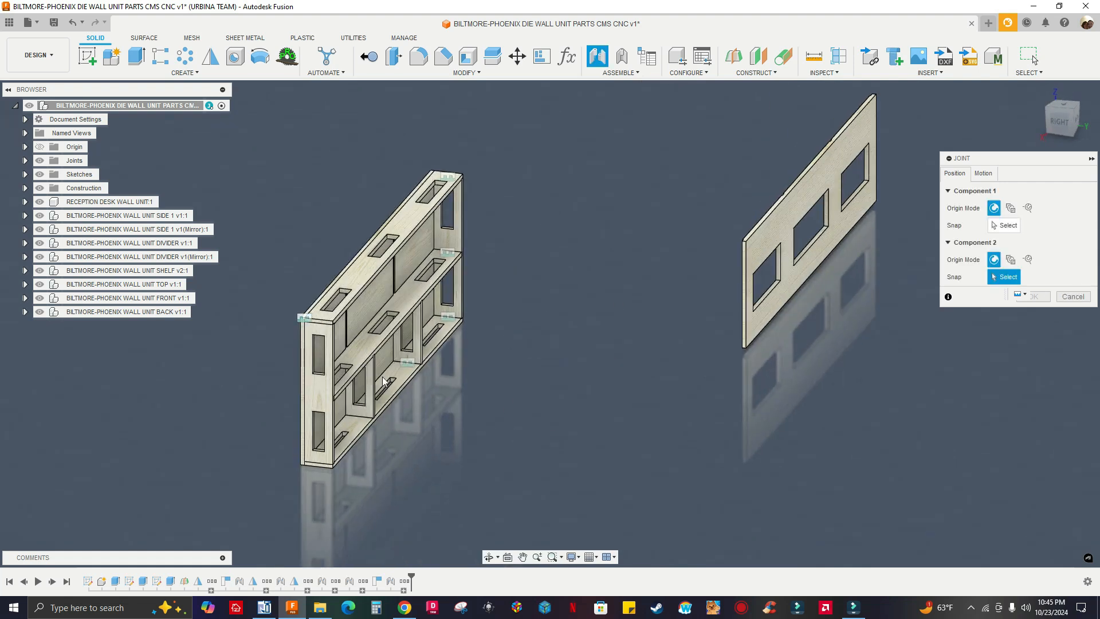
scroll(387, 383, down, 2)
scroll(404, 376, up, 5)
mouse_move(497, 369)
shift+middle_down()
mouse_move(526, 371)
mouse_move(497, 365)
shift+middle_up()
middle_drag(466, 274, 629, 313)
scroll(658, 291, down, 5)
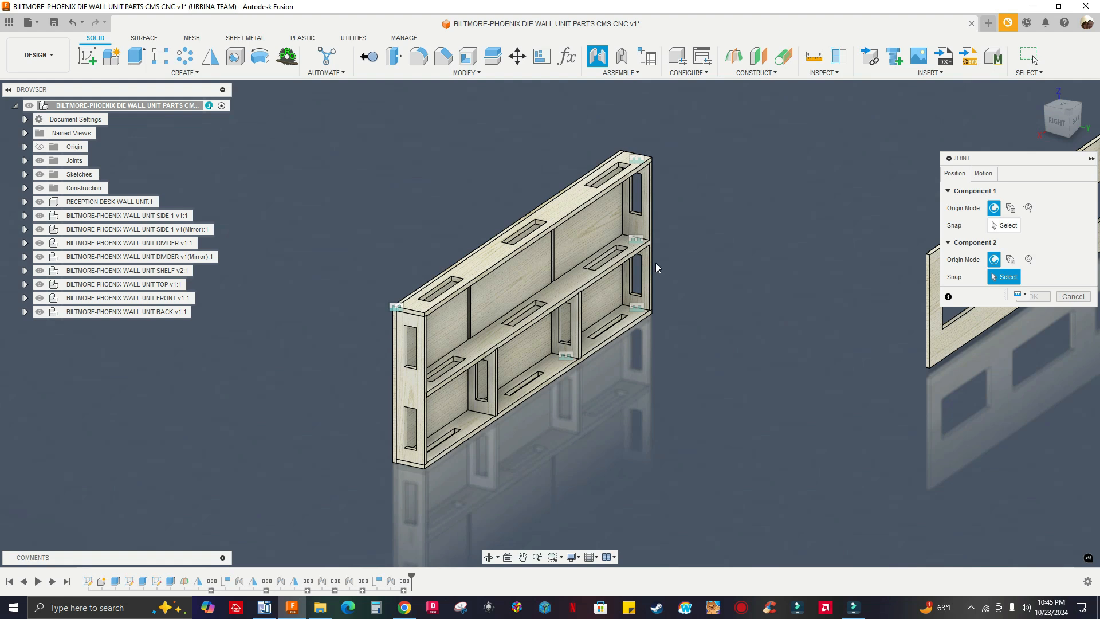
scroll(656, 266, up, 3)
shift+middle_drag(666, 287, 572, 294)
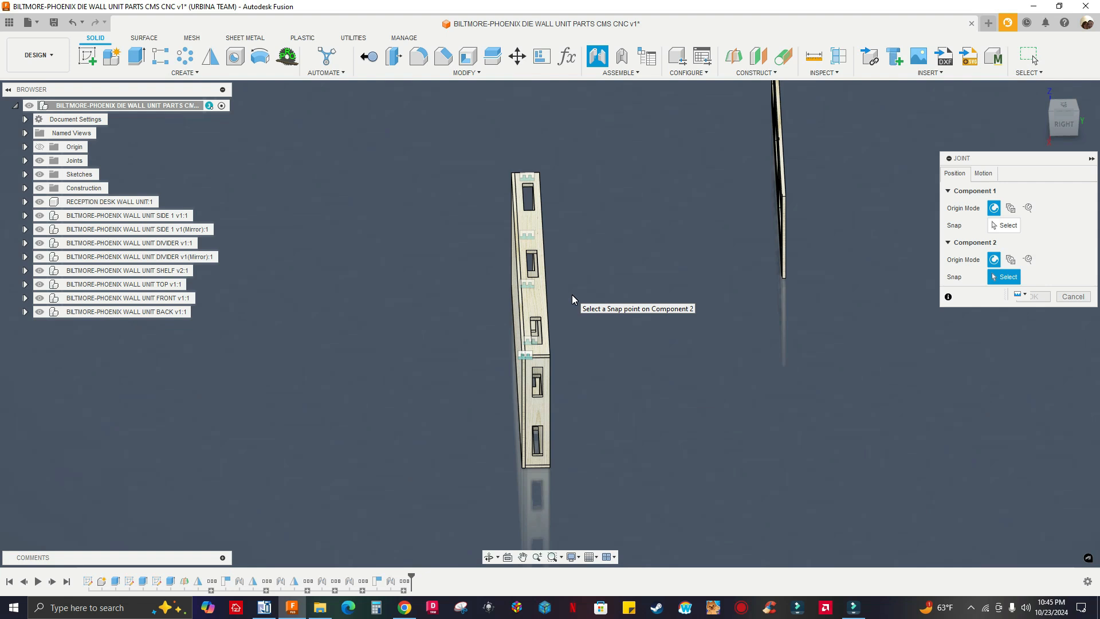
shift+middle_drag(626, 335, 520, 264)
scroll(557, 281, up, 5)
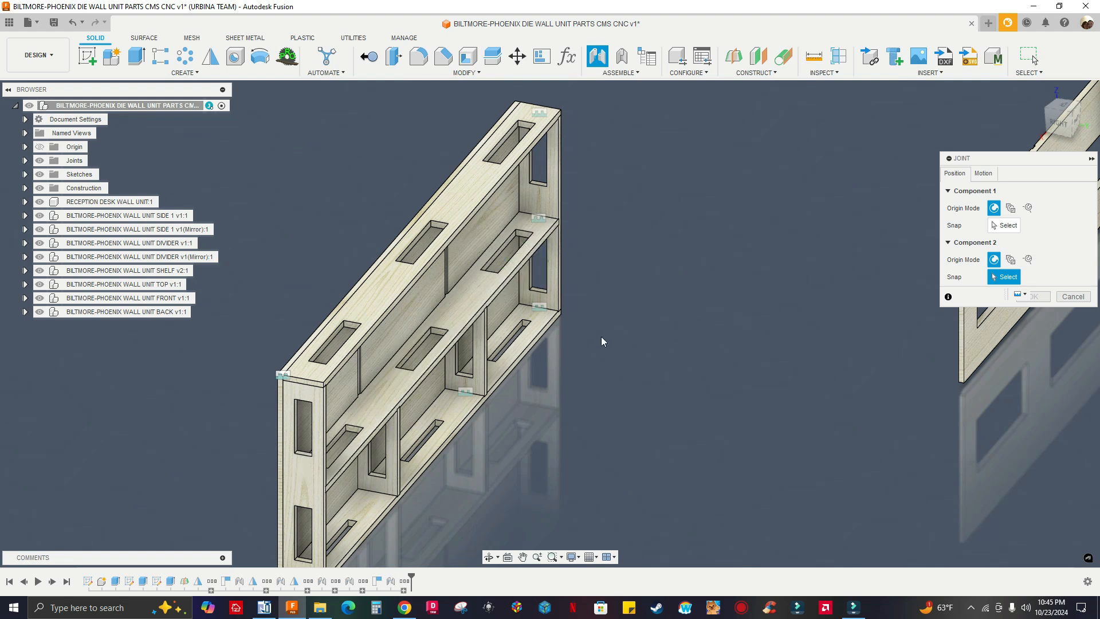
shift+middle_drag(624, 342, 613, 330)
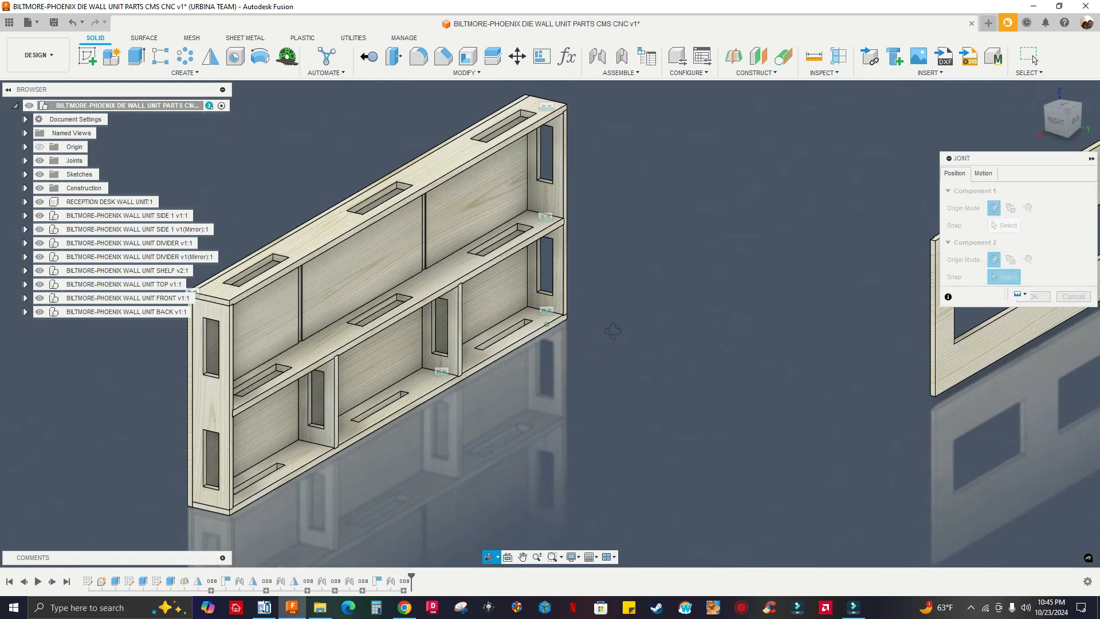
scroll(541, 240, up, 5)
scroll(633, 192, down, 3)
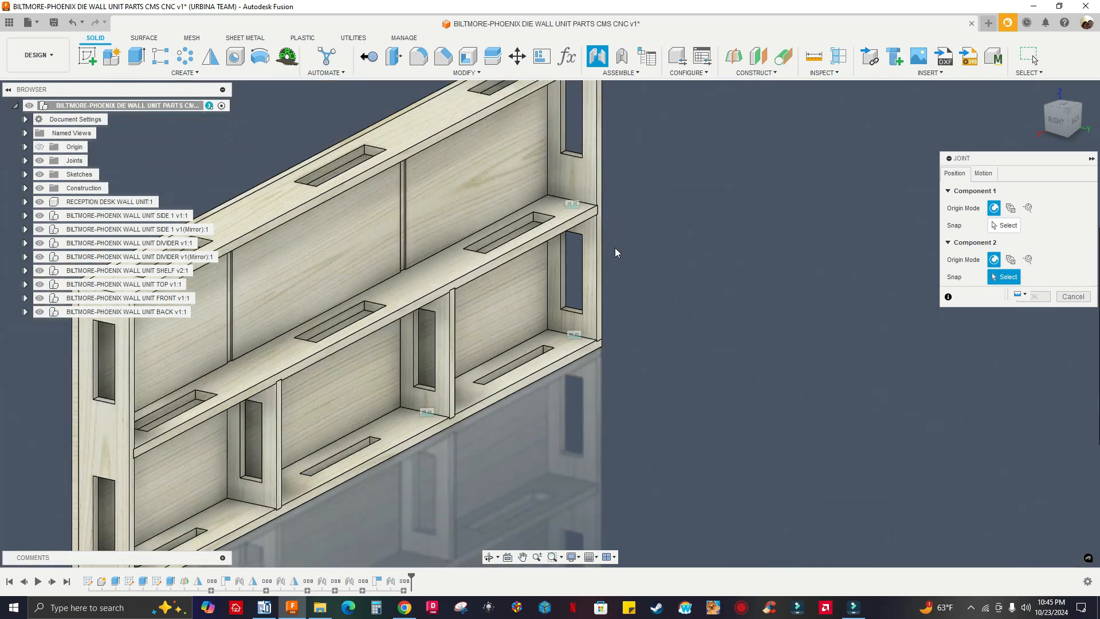
Set the Component 2 snap point at the upper outer corner of the BACK panel's grooved inner face
scroll(614, 247, down, 3)
shift+middle_drag(653, 302, 719, 314)
middle_drag(764, 245, 678, 259)
scroll(825, 186, down, 2)
scroll(978, 103, up, 4)
scroll(777, 183, up, 4)
shift+middle_drag(777, 183, 809, 204)
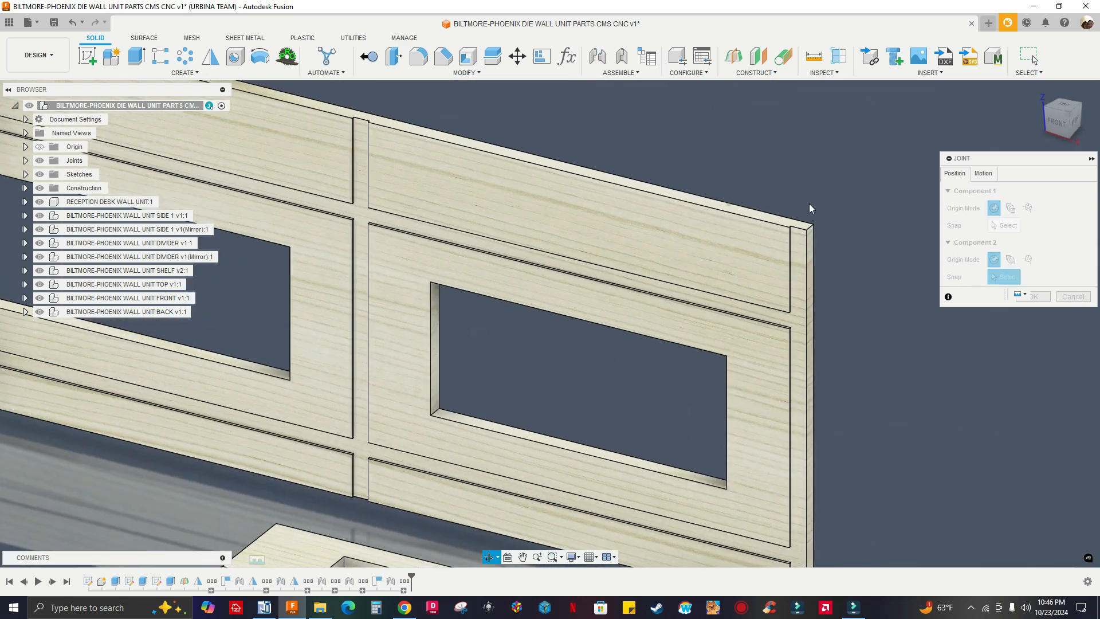
scroll(808, 204, up, 5)
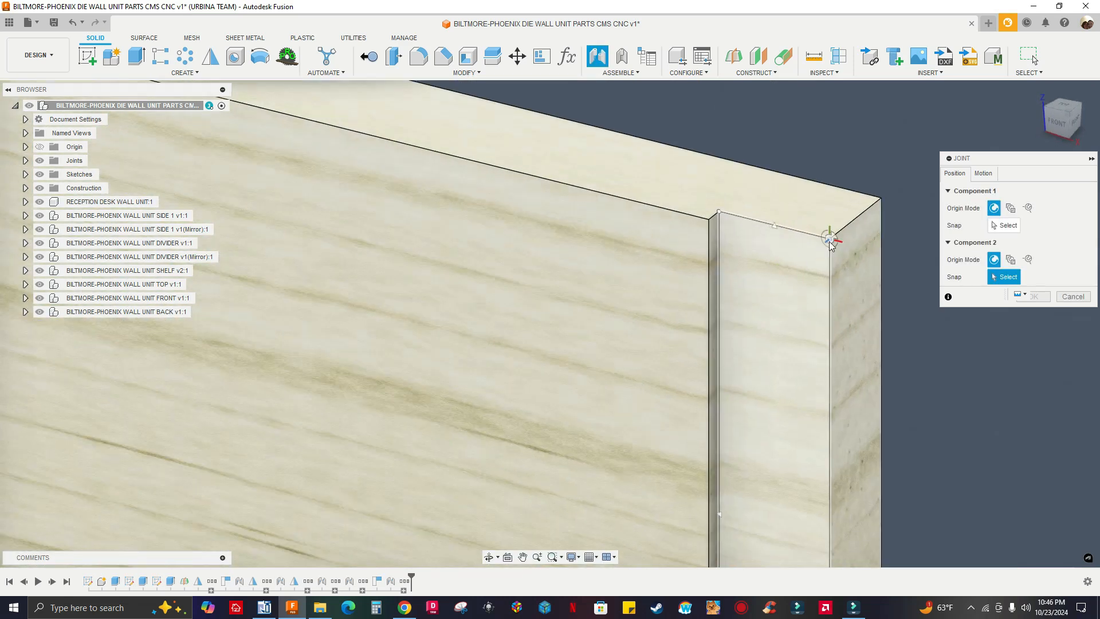
click(830, 241)
scroll(740, 246, down, 8)
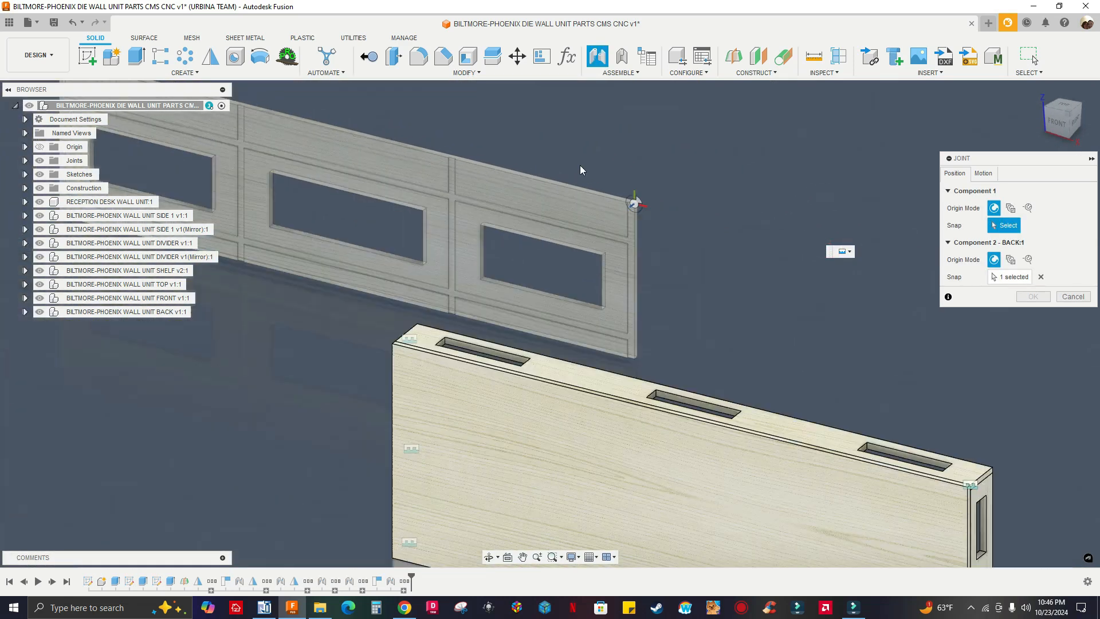
Try joining the TOP panel's rear upper corner to the BACK panel with an alignment angle of 0 deg
scroll(590, 207, down, 5)
shift+middle_drag(599, 247, 504, 235)
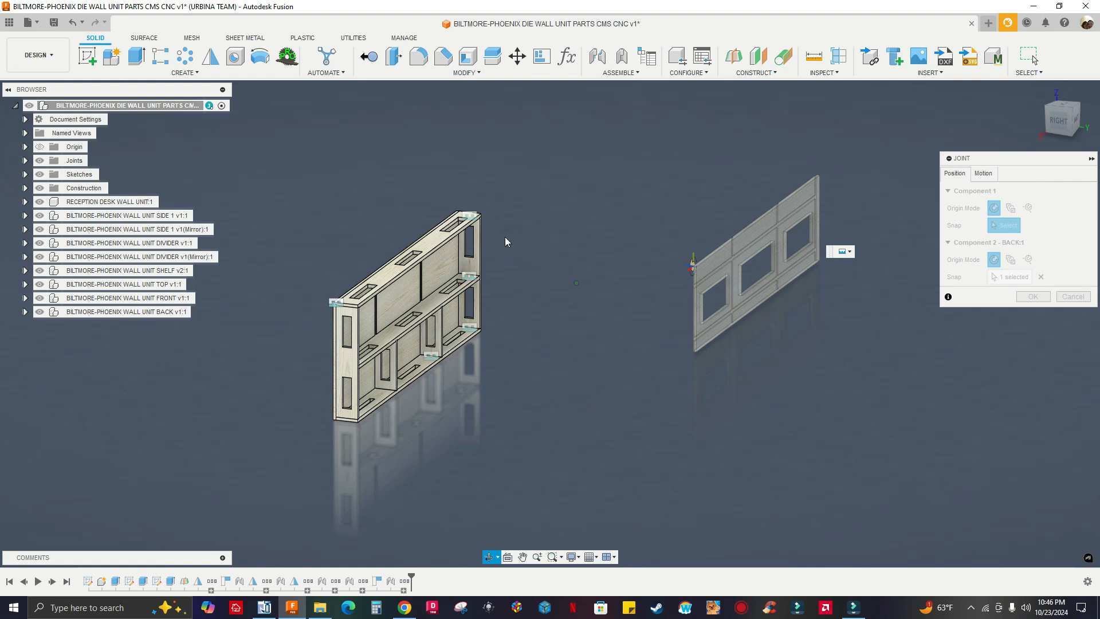
scroll(352, 261, up, 5)
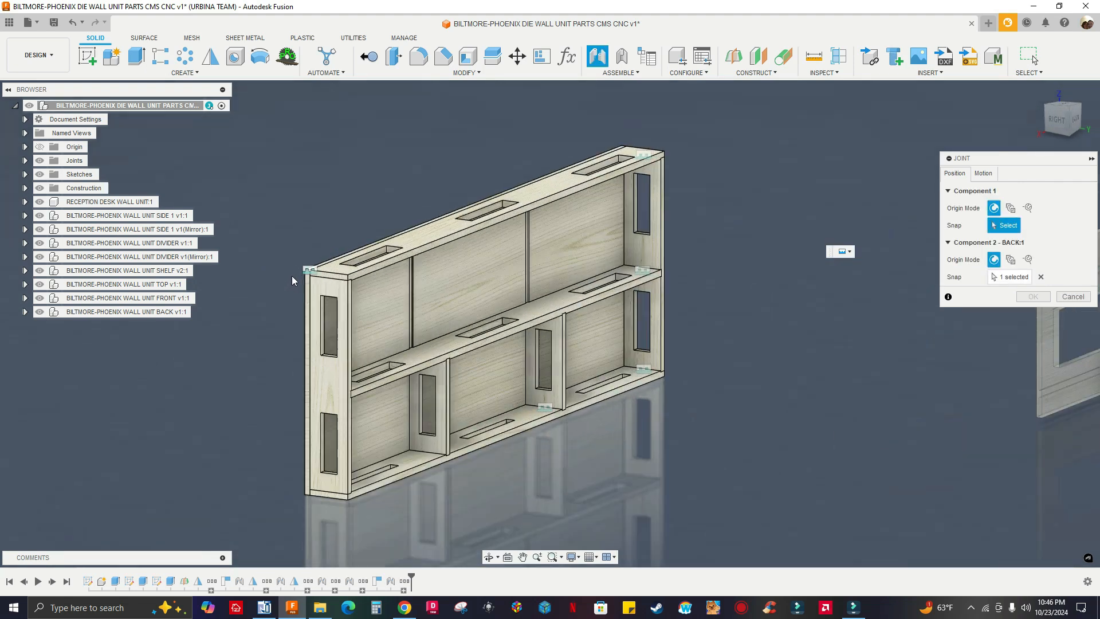
scroll(293, 278, up, 8)
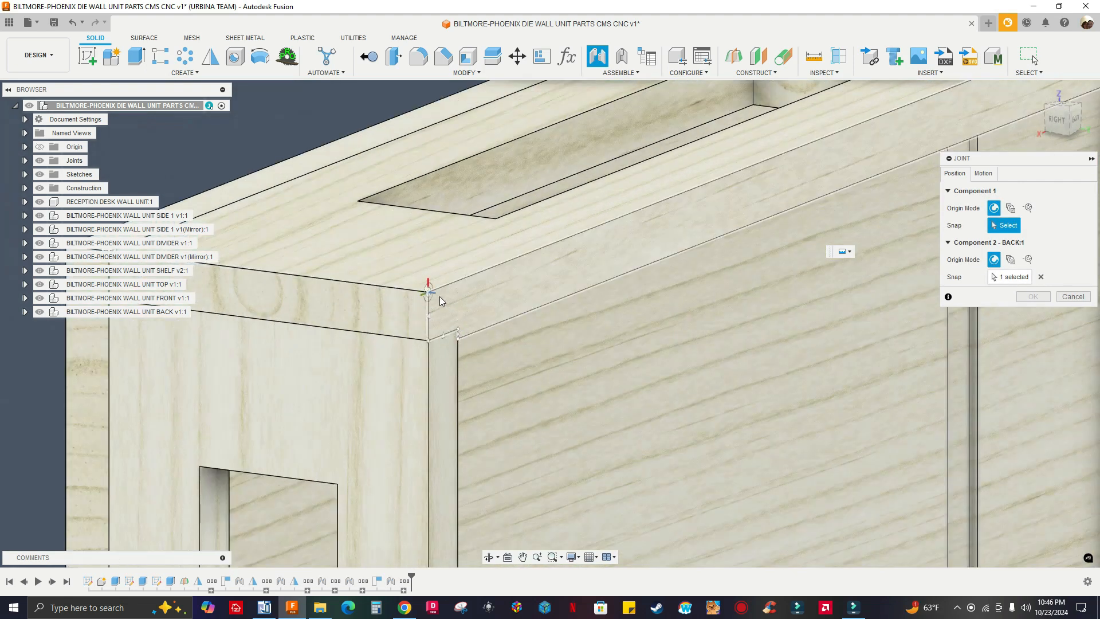
click(439, 297)
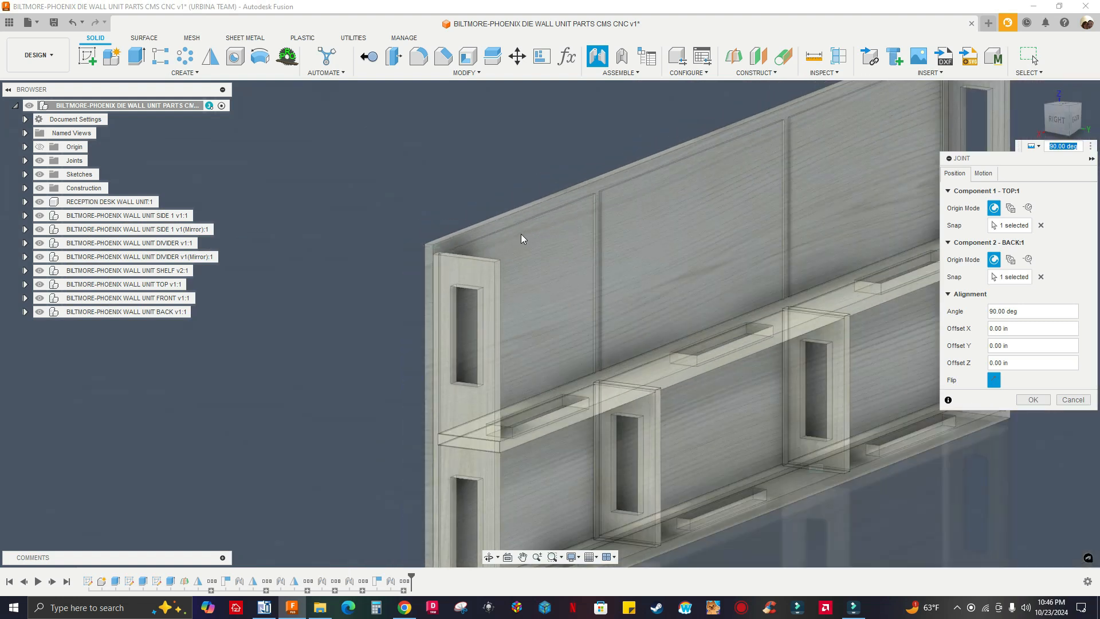
scroll(521, 234, down, 6)
shift+middle_drag(546, 245, 801, 275)
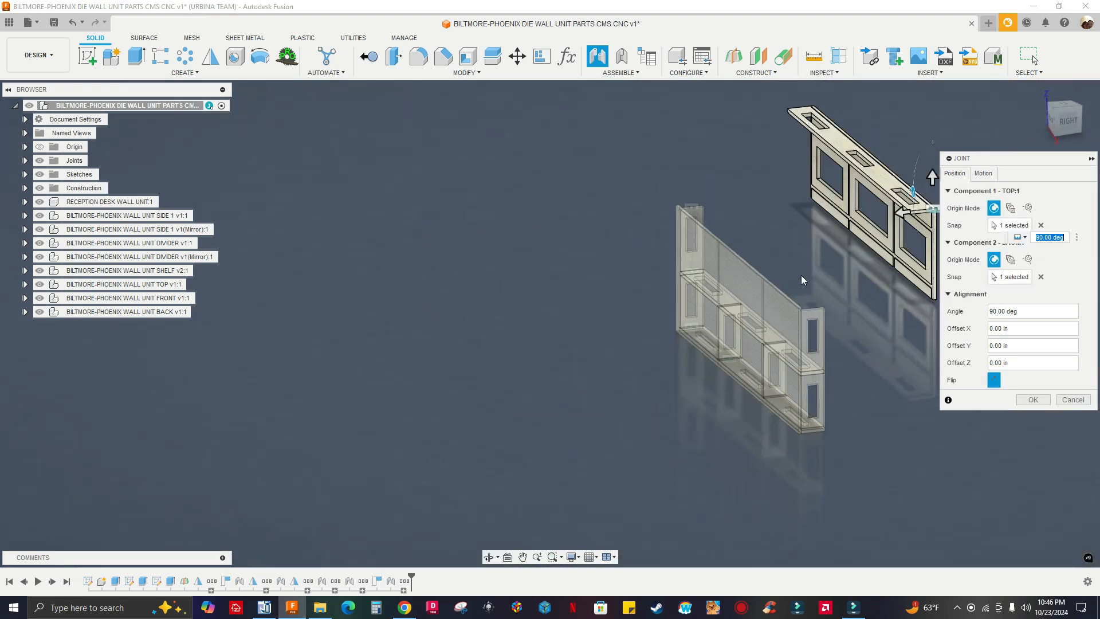
text(0)
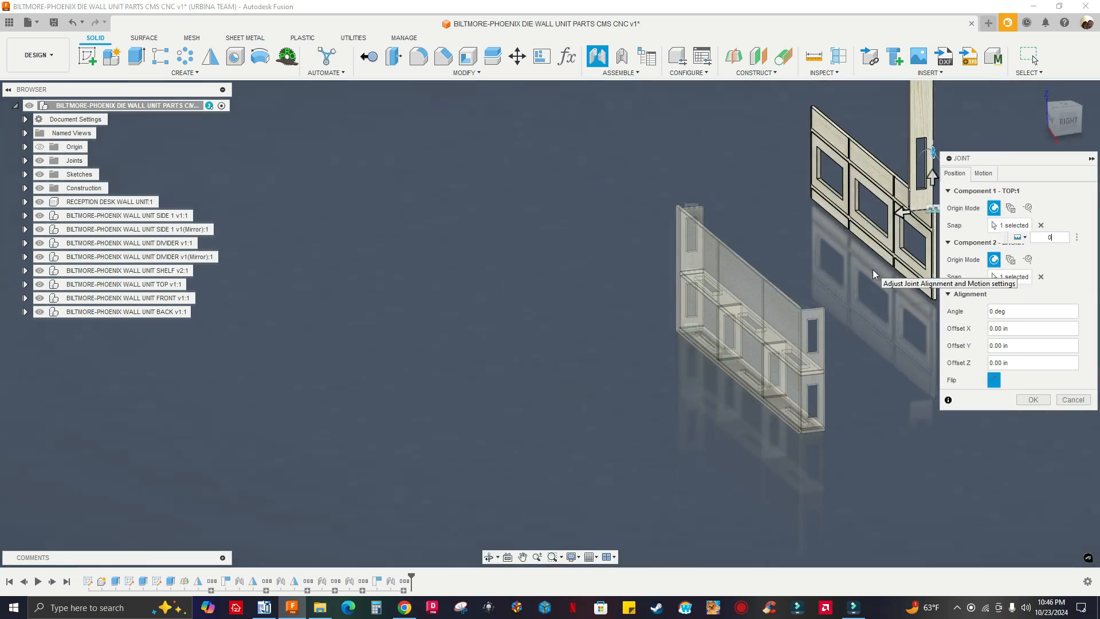
click(1073, 399)
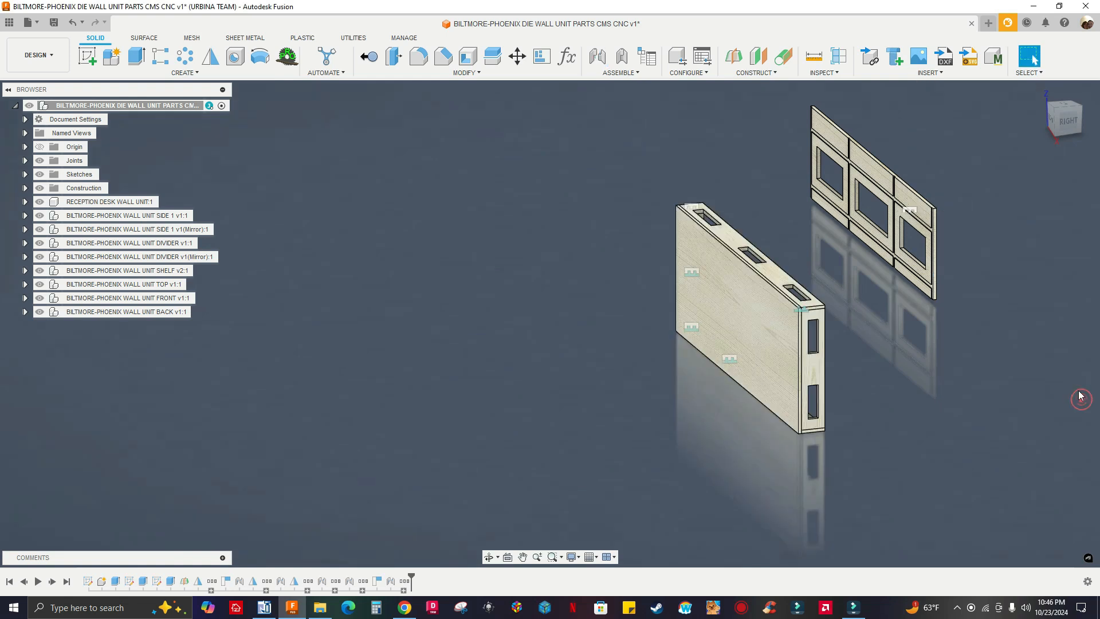
Try deleting the Rigid 8 joint, and undo the deletion
shift+middle_drag(994, 328, 927, 276)
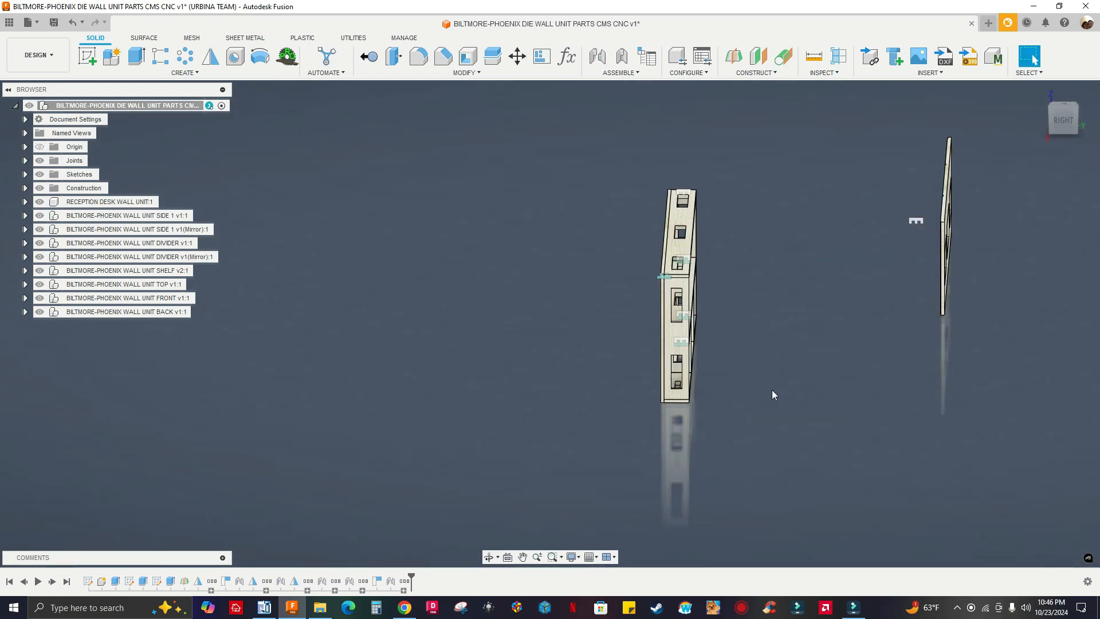
shift+middle_drag(910, 239, 872, 177)
shift+middle_drag(996, 282, 928, 226)
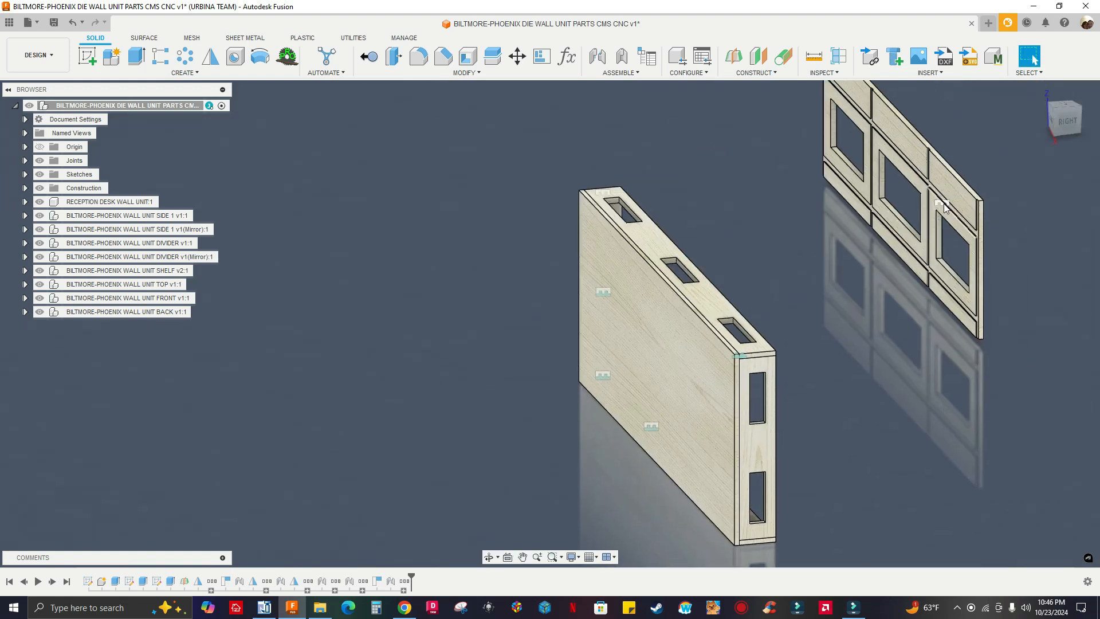
scroll(937, 210, up, 5)
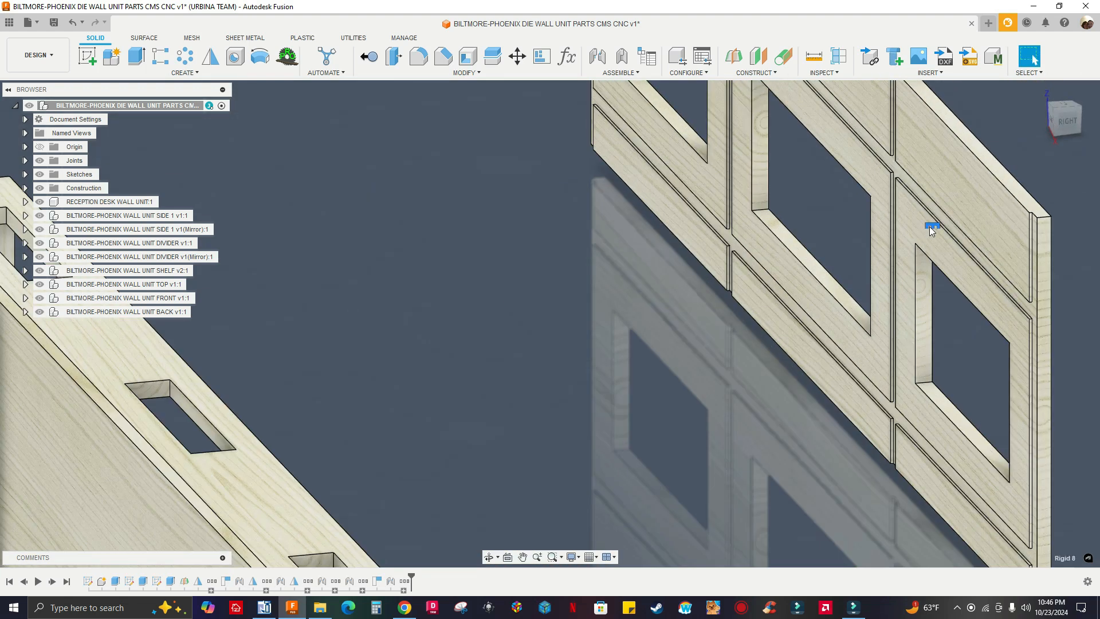
scroll(525, 206, down, 8)
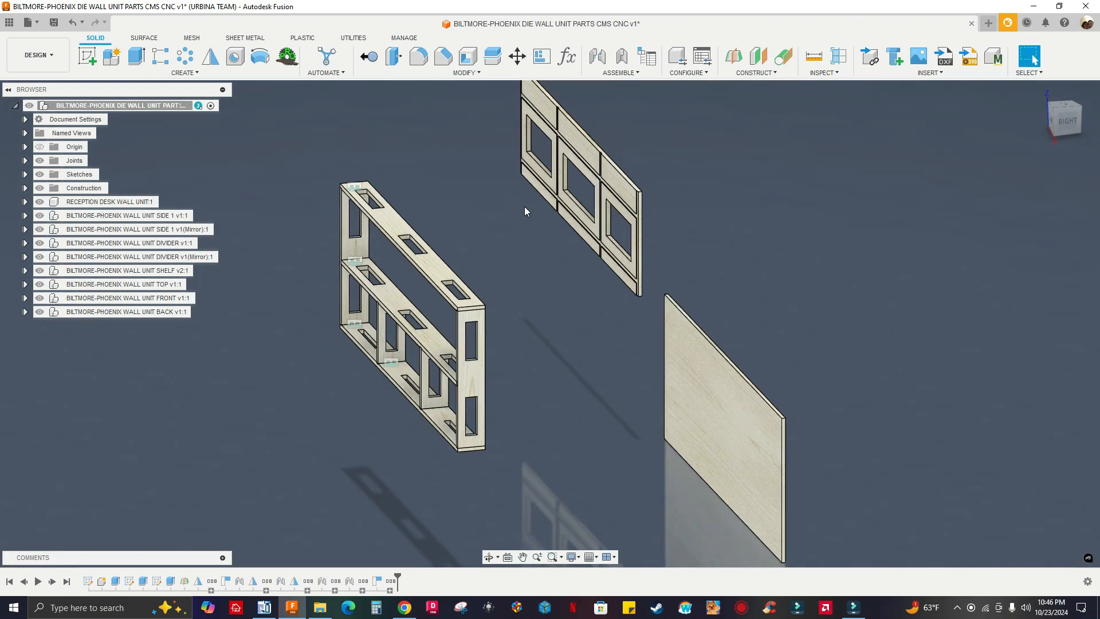
key(ctrl+z)
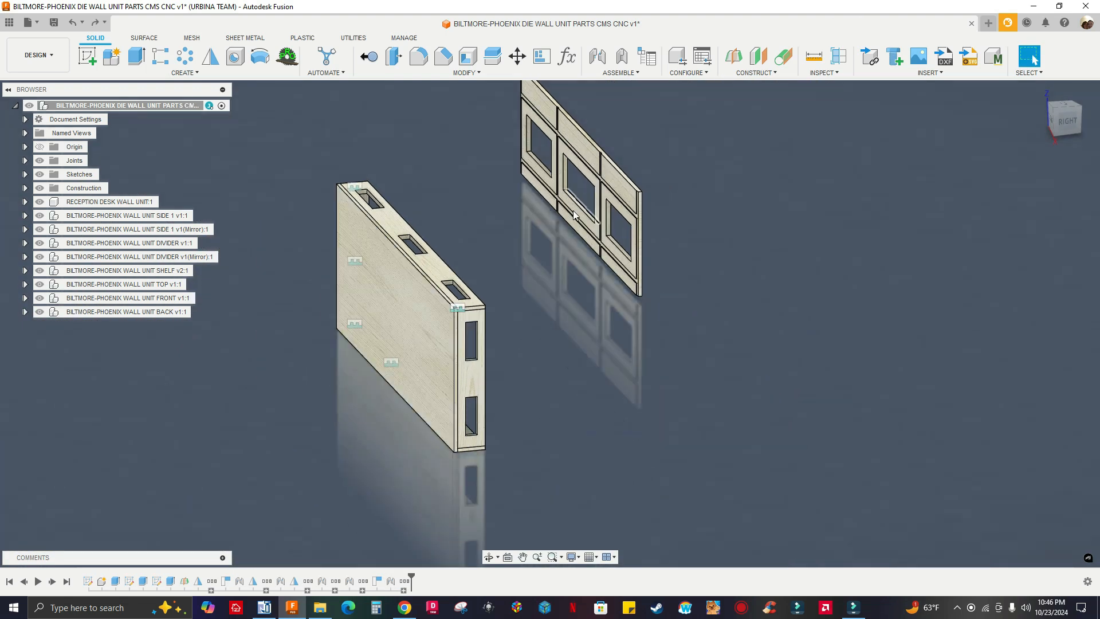
scroll(648, 198, up, 4)
scroll(649, 202, down, 4)
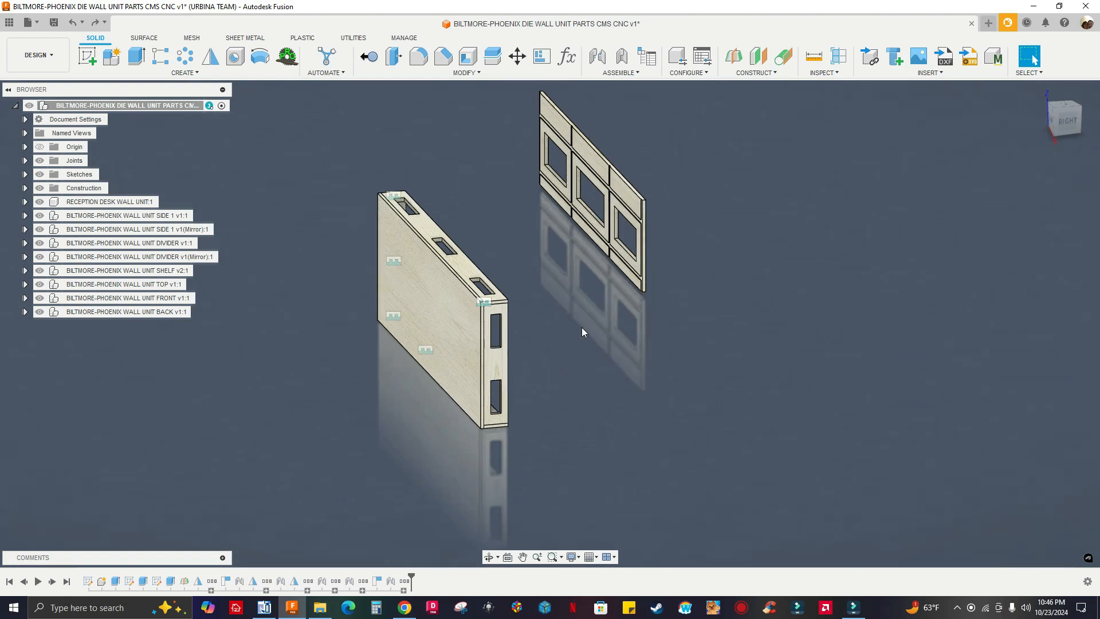
Start a joint with the Component 1 snap at the upper edge midpoint of the BACK panel's lower middle raised strip
shift+middle_drag(591, 321, 403, 331)
scroll(400, 350, up, 10)
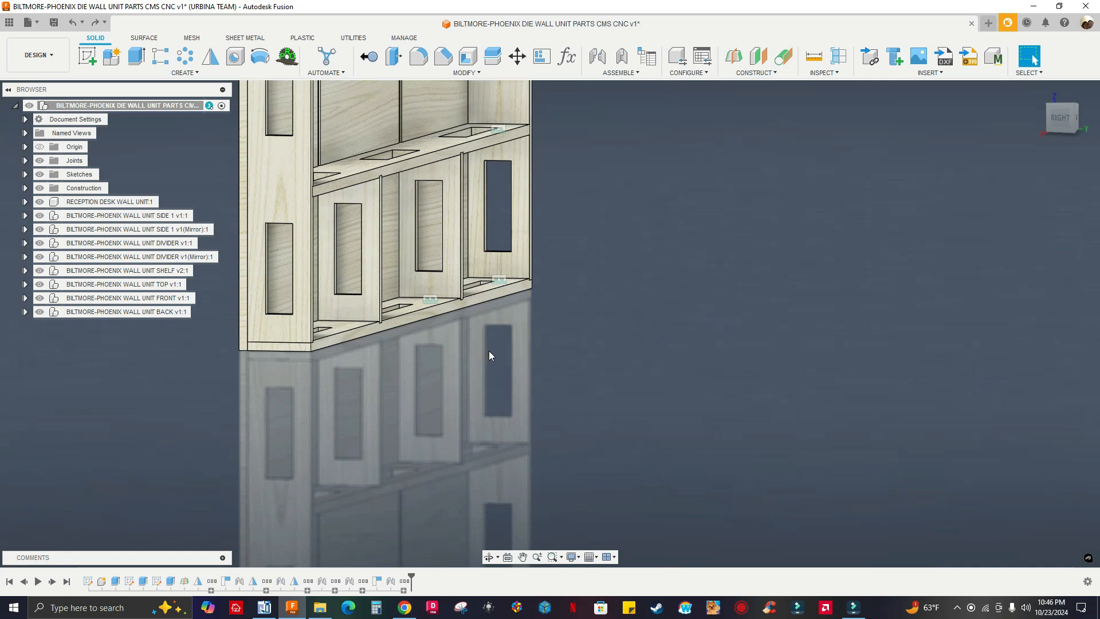
scroll(489, 356, down, 8)
shift+middle_drag(569, 342, 634, 343)
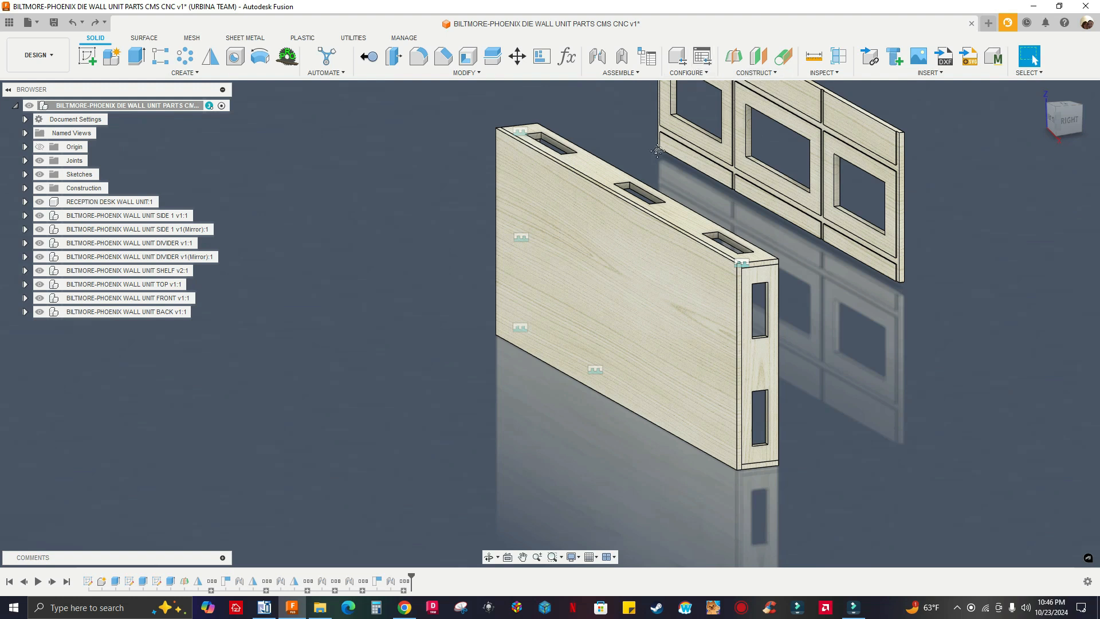
middle_drag(657, 151, 554, 207)
click(597, 56)
scroll(659, 226, down, 3)
scroll(646, 262, up, 7)
scroll(687, 229, up, 5)
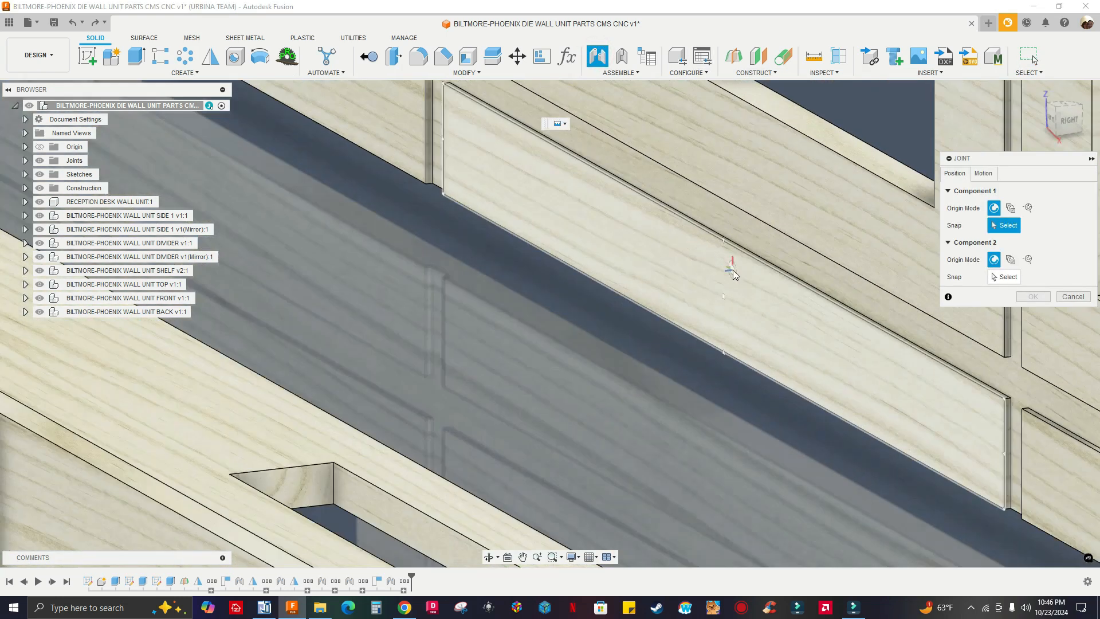
scroll(723, 252, up, 3)
scroll(723, 247, up, 1)
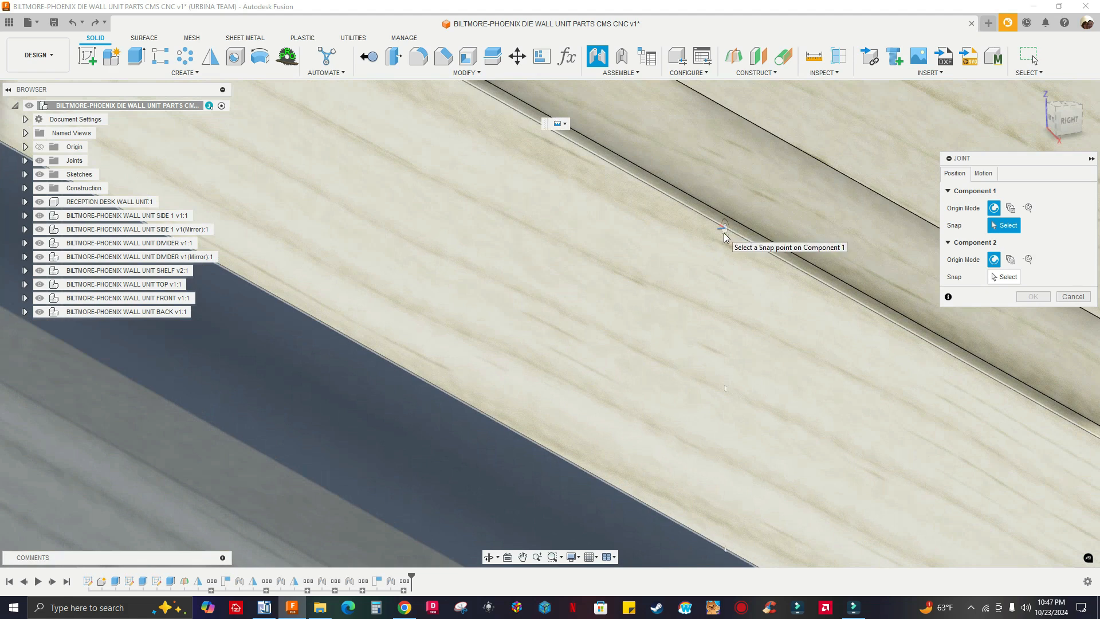
click(724, 231)
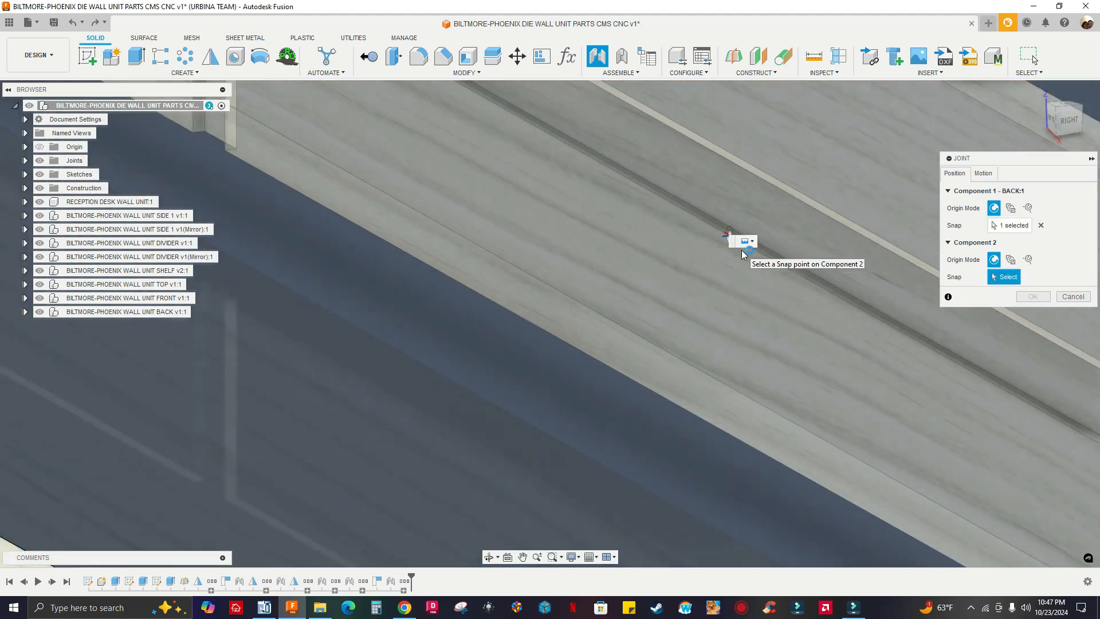
Examine the frame's front, top and open rear against the BACK panel to find the matching edge for the joint
scroll(743, 255, down, 9)
shift+middle_drag(642, 307, 496, 338)
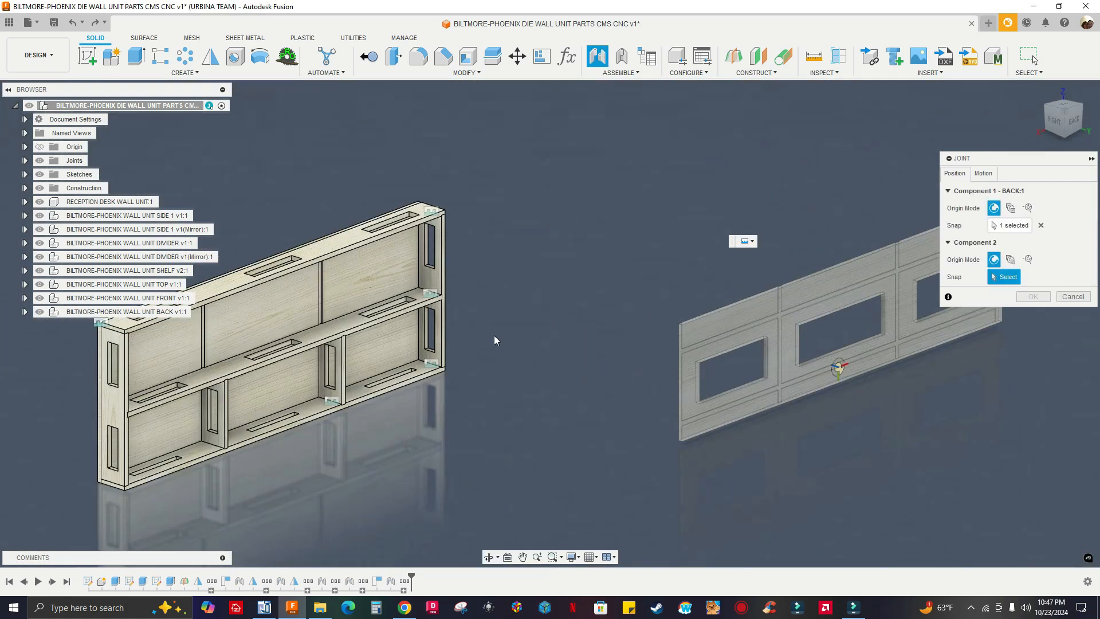
scroll(281, 423, up, 8)
scroll(257, 449, down, 2)
shift+middle_drag(507, 422, 561, 378)
scroll(575, 343, down, 4)
scroll(537, 221, up, 5)
shift+middle_drag(538, 224, 550, 199)
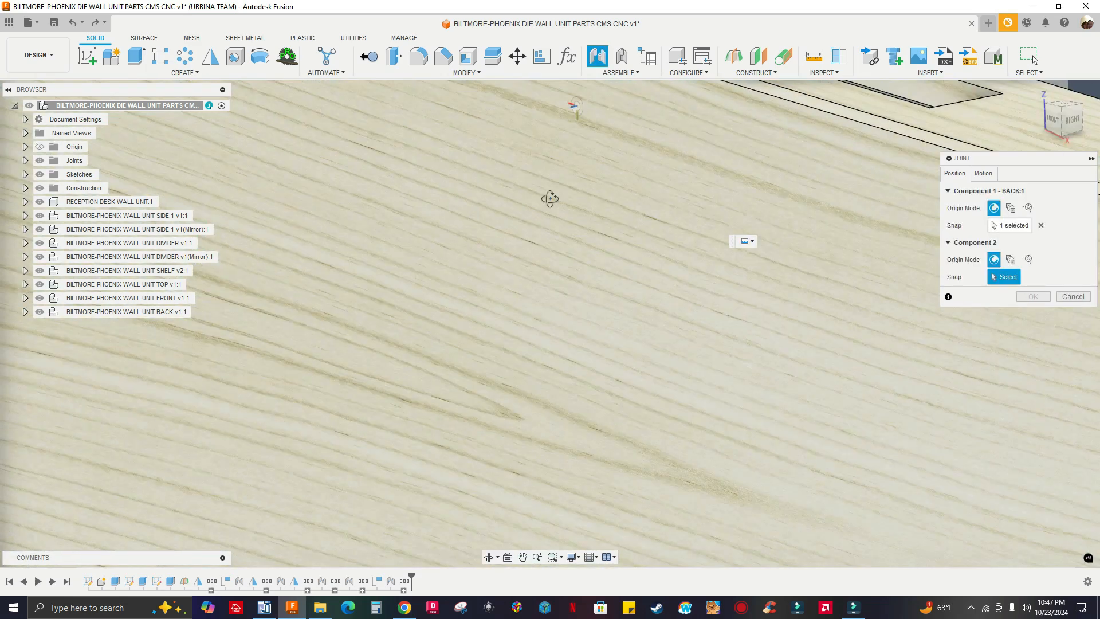
scroll(548, 212, down, 3)
scroll(422, 260, down, 3)
scroll(261, 300, down, 3)
shift+middle_drag(261, 300, 458, 154)
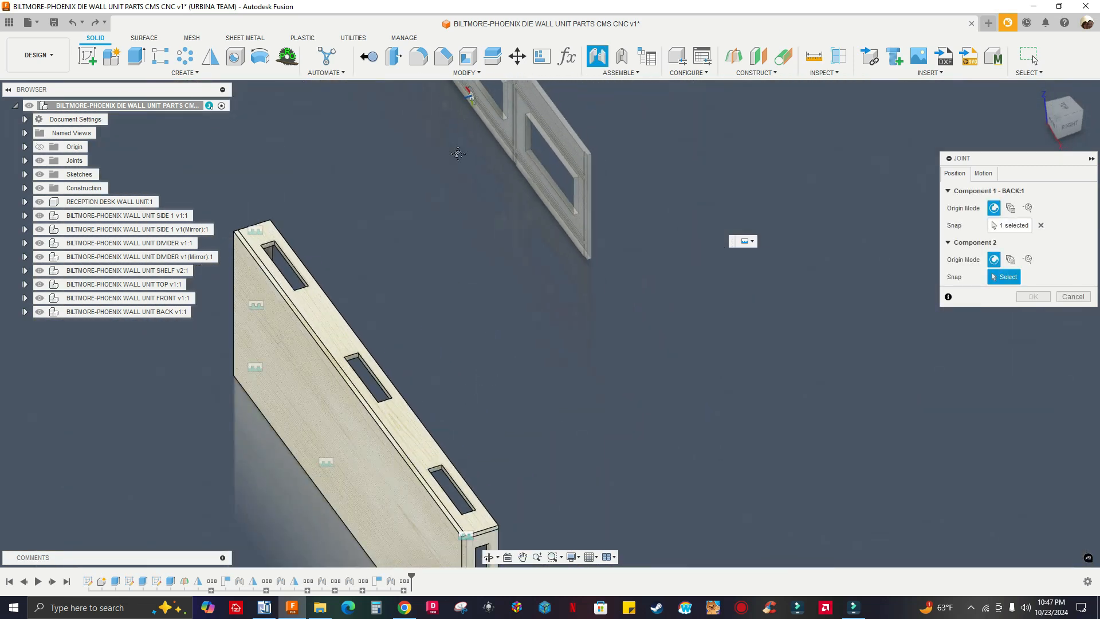
scroll(455, 261, up, 8)
shift+middle_drag(546, 250, 518, 245)
scroll(517, 246, down, 10)
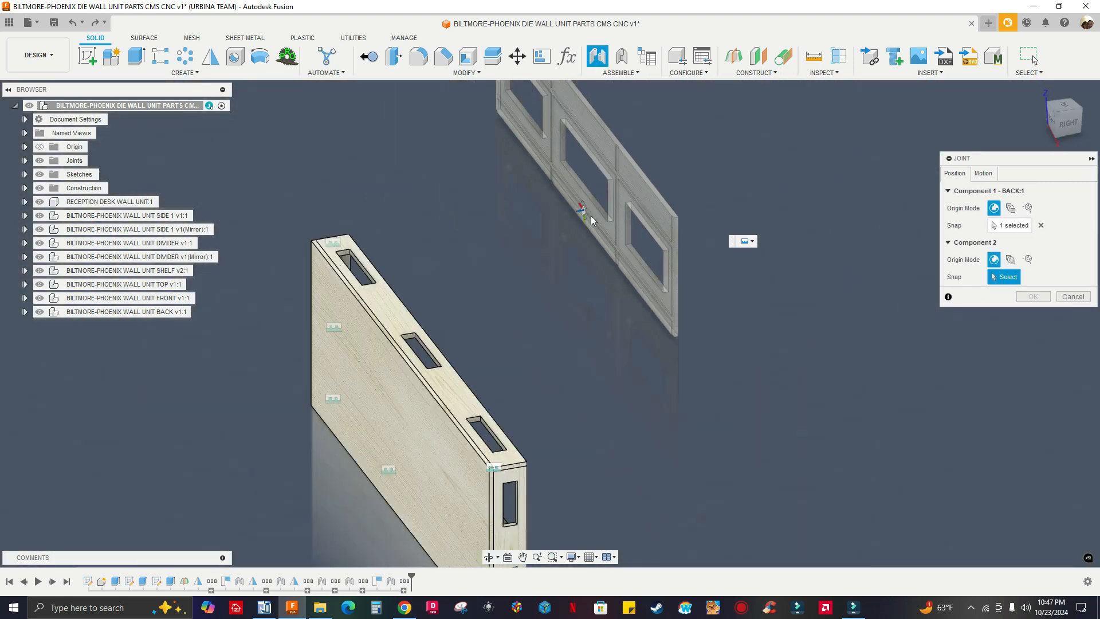
scroll(592, 220, down, 3)
Set the Component 2 snap at the midpoint of the bottom panel's lower rear edge and accept the joint
shift+middle_drag(592, 220, 753, 300)
scroll(270, 400, up, 10)
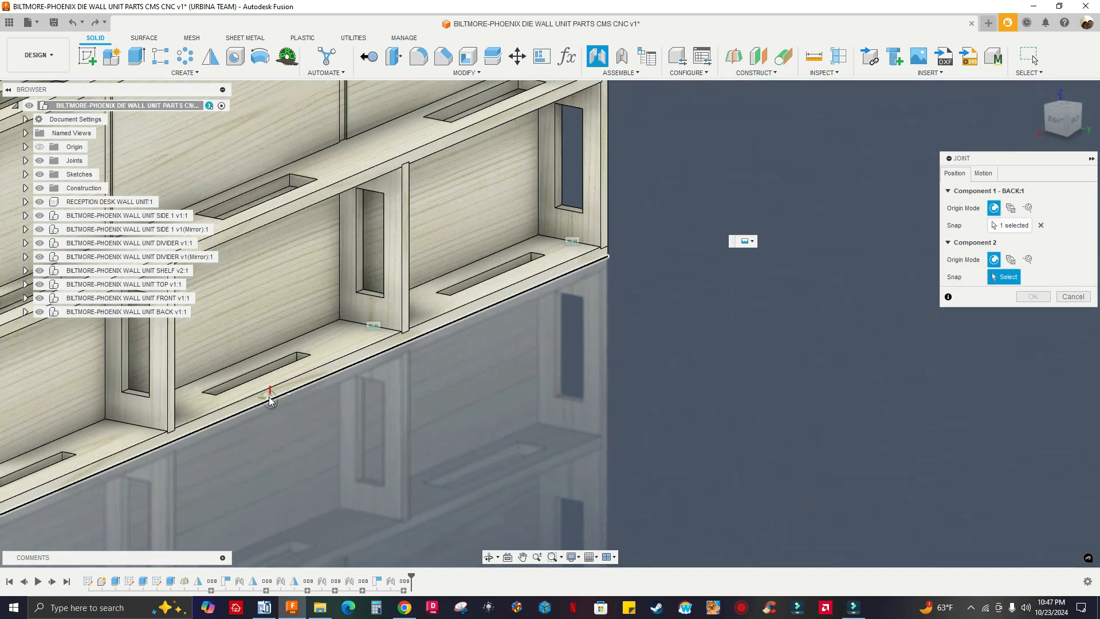
scroll(310, 390, up, 5)
click(307, 400)
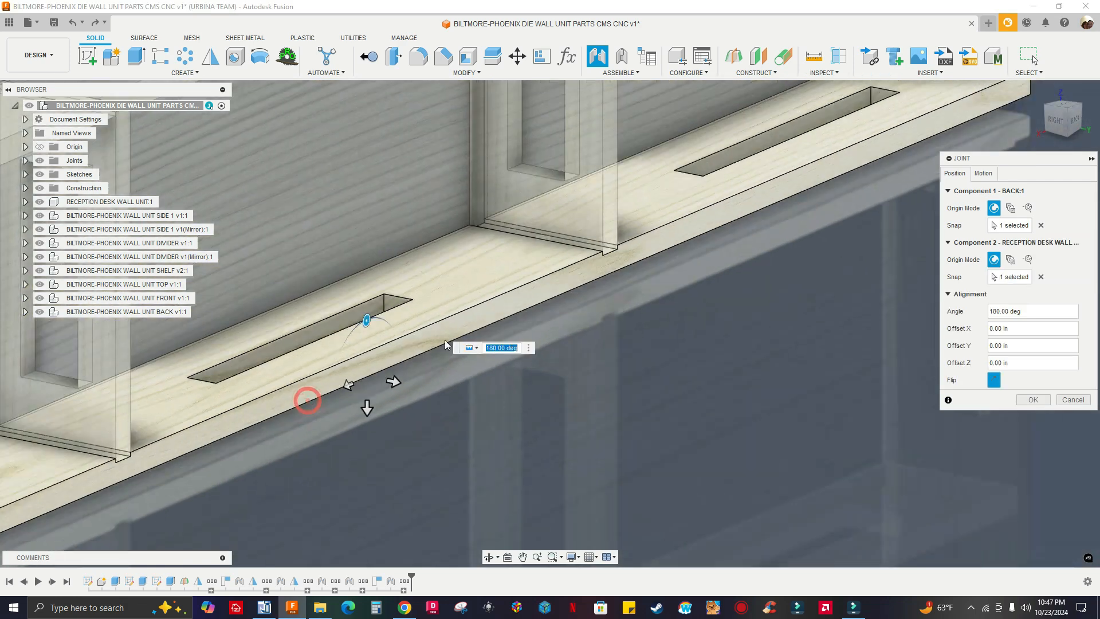
scroll(509, 317, down, 10)
shift+middle_drag(580, 343, 642, 354)
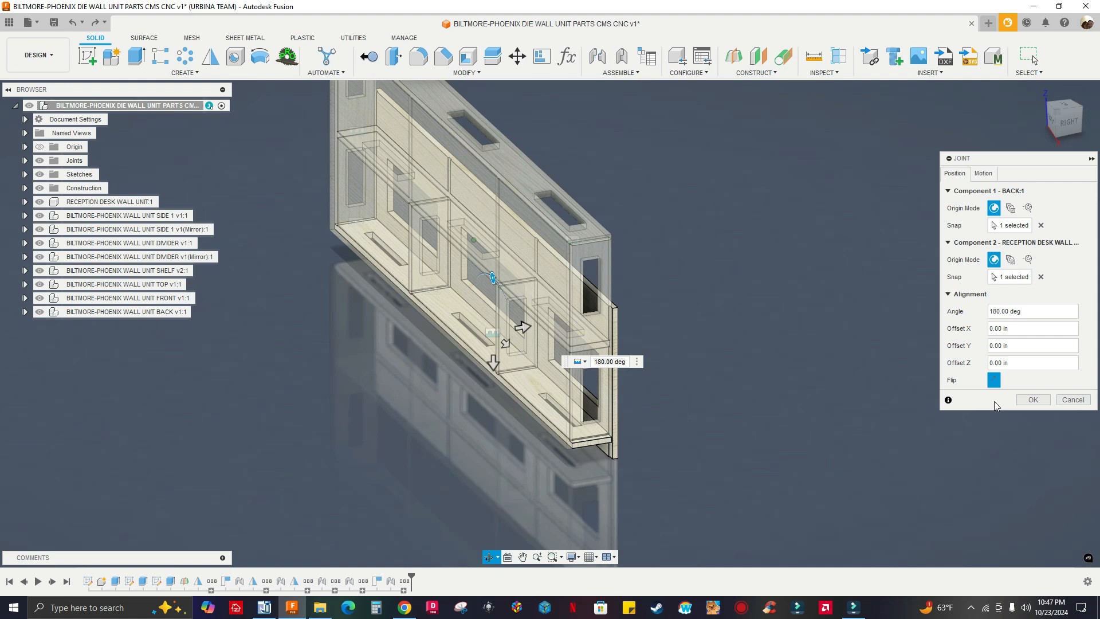
click(1033, 399)
Hide the FRONT panel and check the BACK panel's fit against the frame from the side and from the front
mouse_move(754, 375)
shift+middle_down()
mouse_move(720, 377)
mouse_move(736, 371)
shift+middle_up()
scroll(457, 295, down, 2)
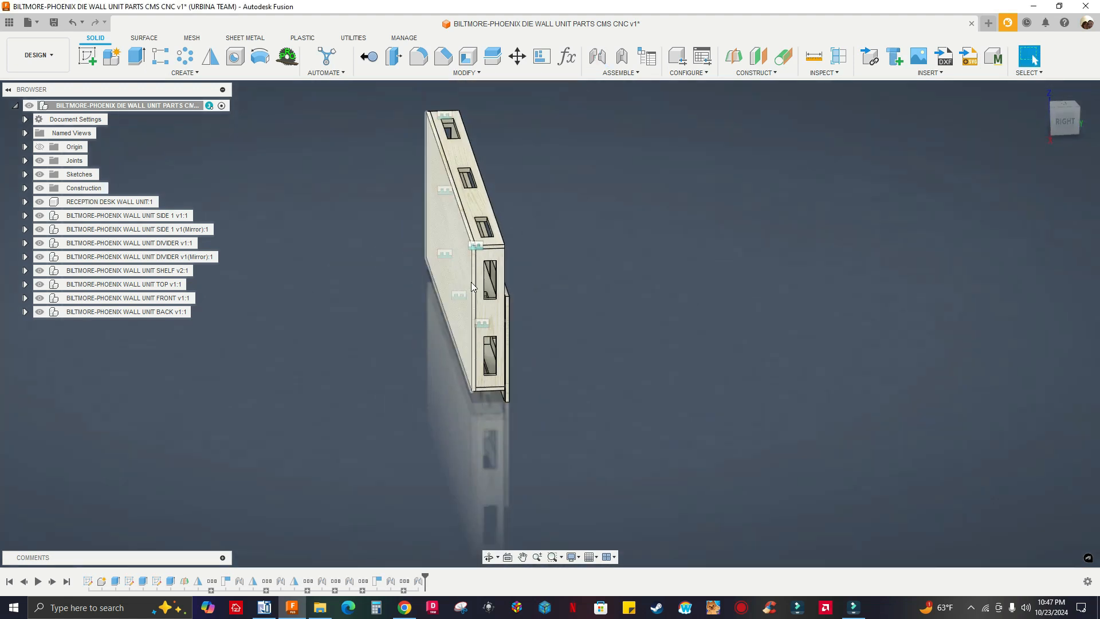
scroll(504, 289, up, 6)
shift+middle_drag(567, 316, 550, 329)
scroll(527, 320, up, 8)
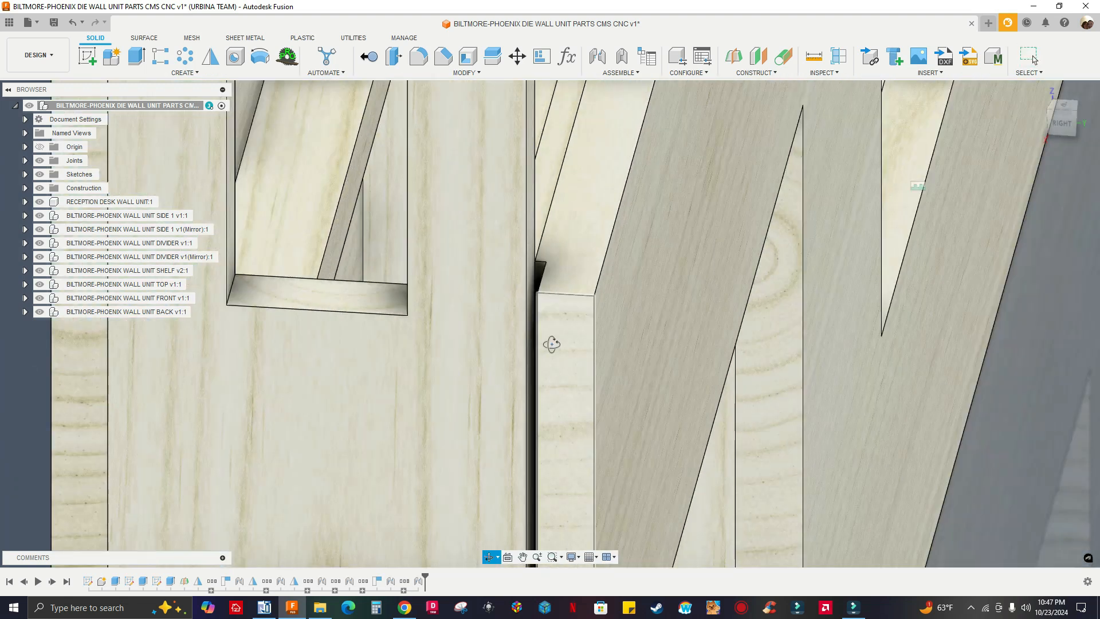
shift+middle_drag(551, 343, 766, 274)
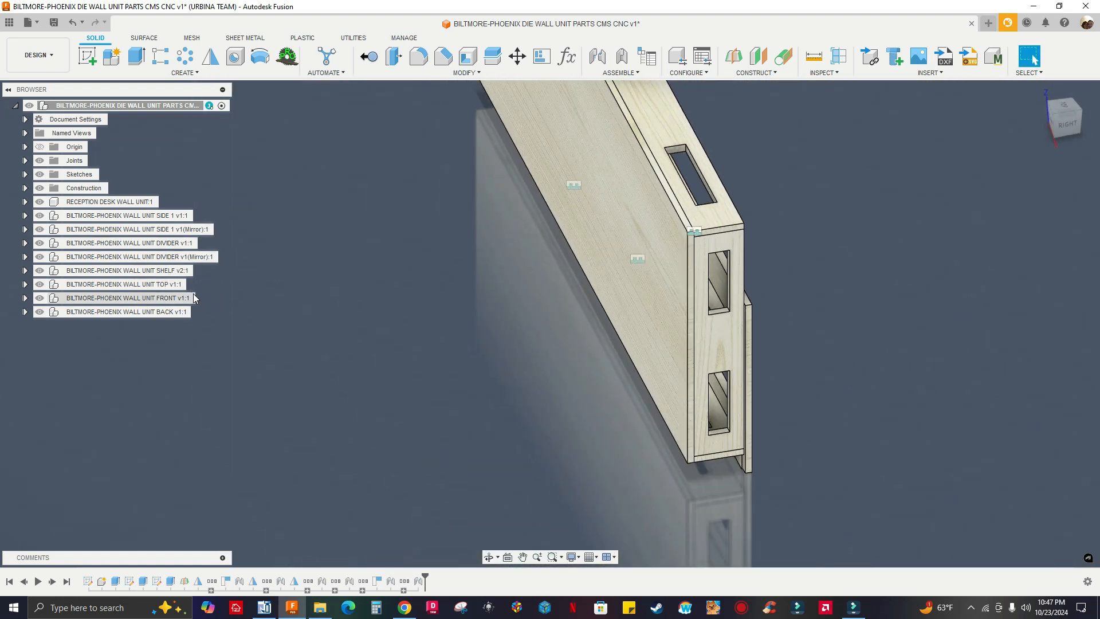
click(40, 297)
shift+middle_drag(342, 297, 688, 217)
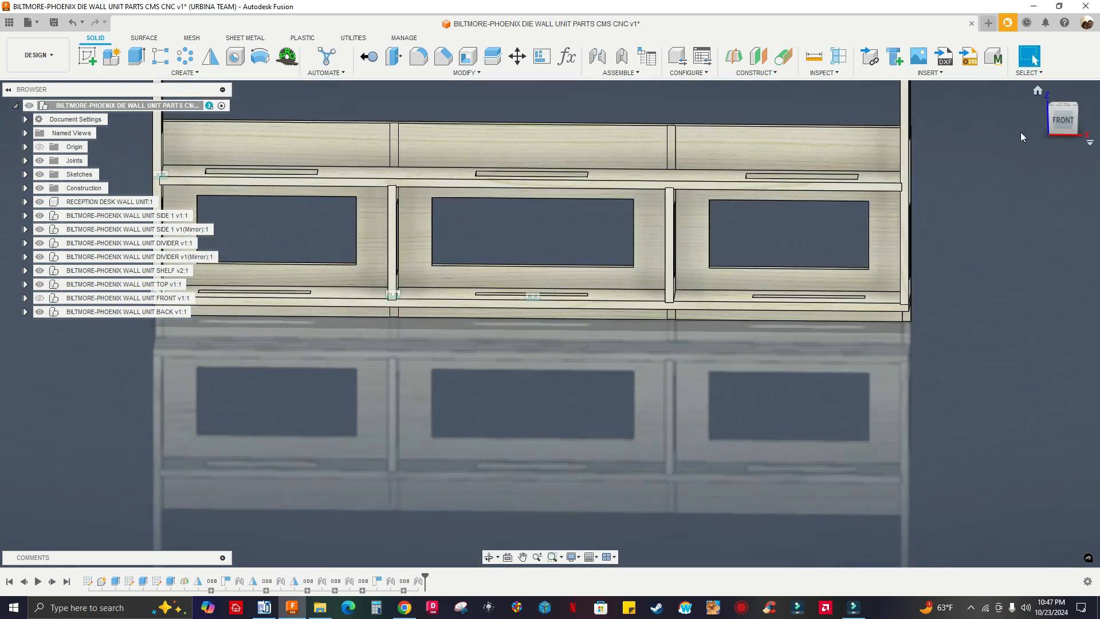
click(1060, 125)
Edit the BACK panel's joint to the bottom panel and set its Offset Z to -0.125 in
shift+middle_drag(920, 210, 625, 263)
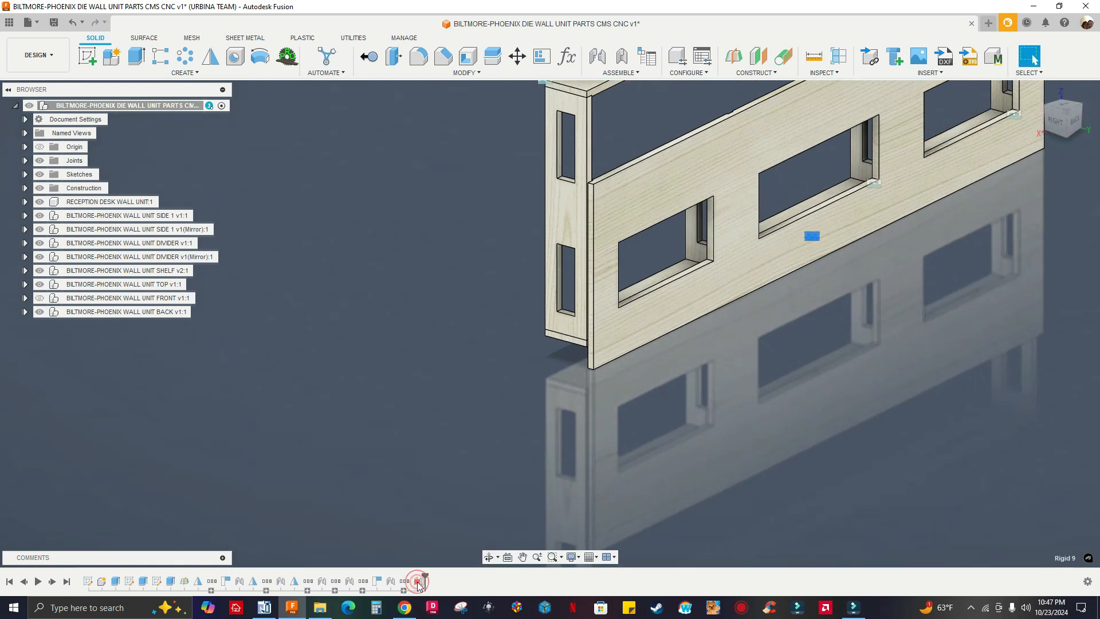
click(457, 498)
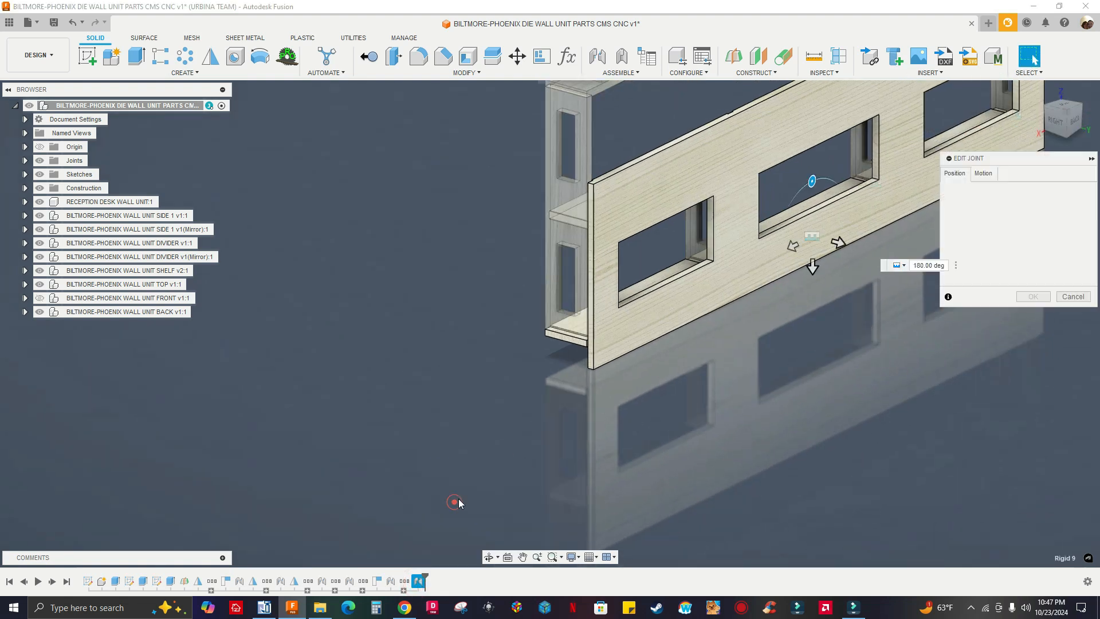
shift+middle_drag(722, 357, 763, 355)
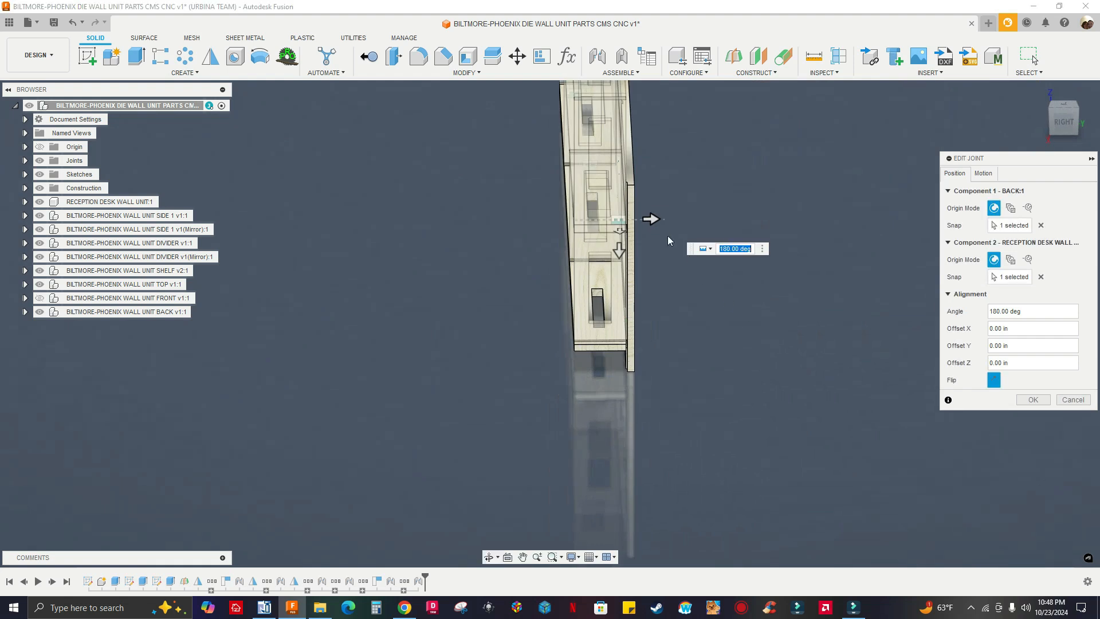
shift+middle_drag(663, 219, 659, 220)
drag(658, 218, 648, 217)
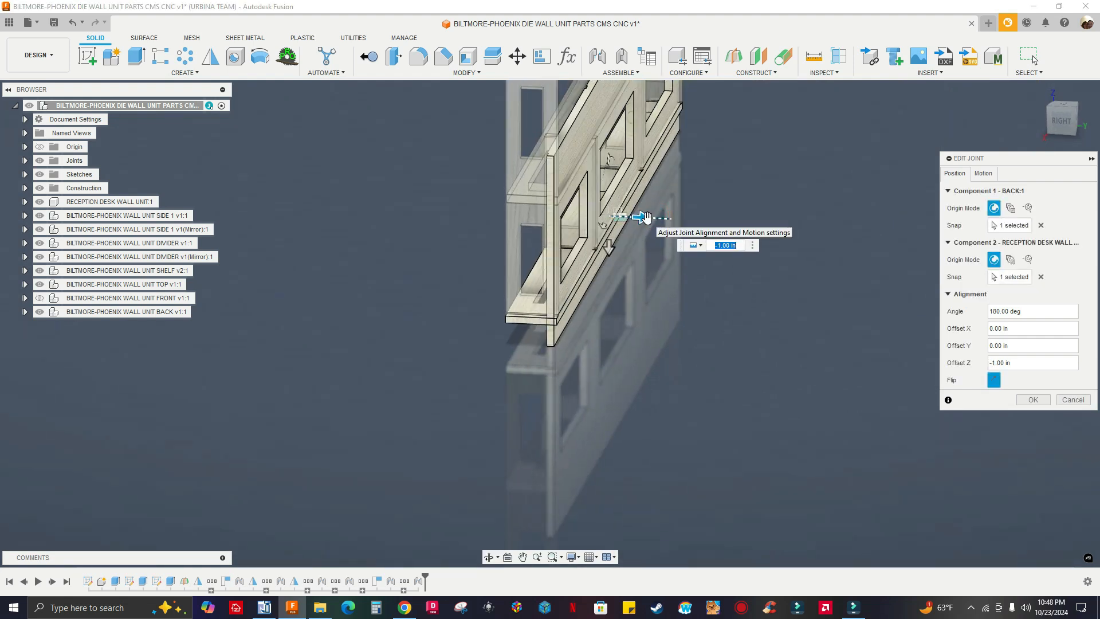
text(-.125)
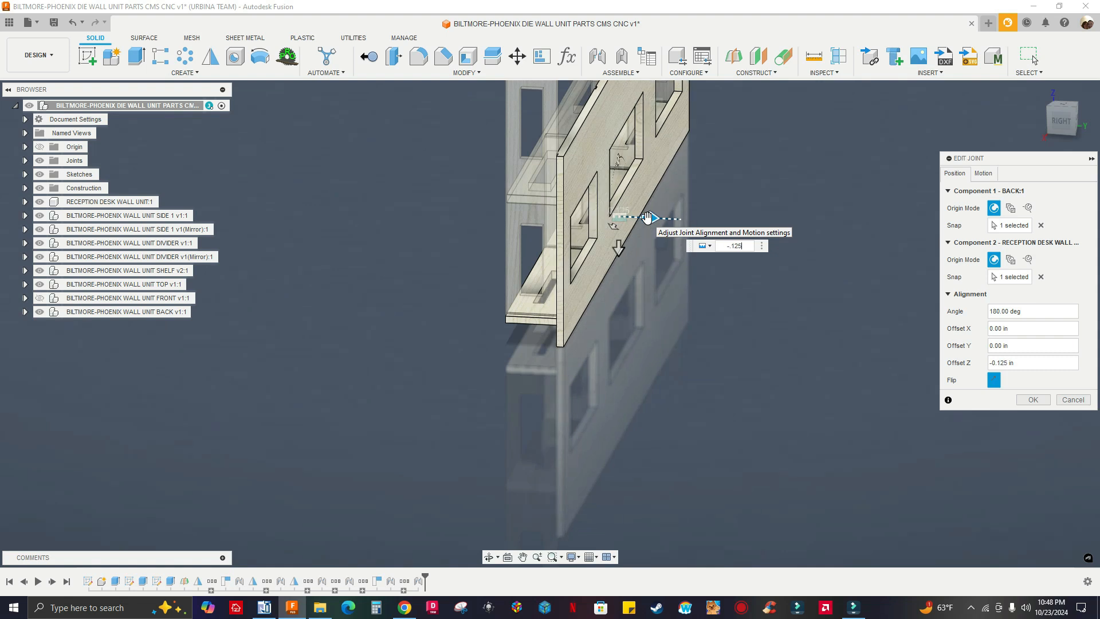
click(1034, 400)
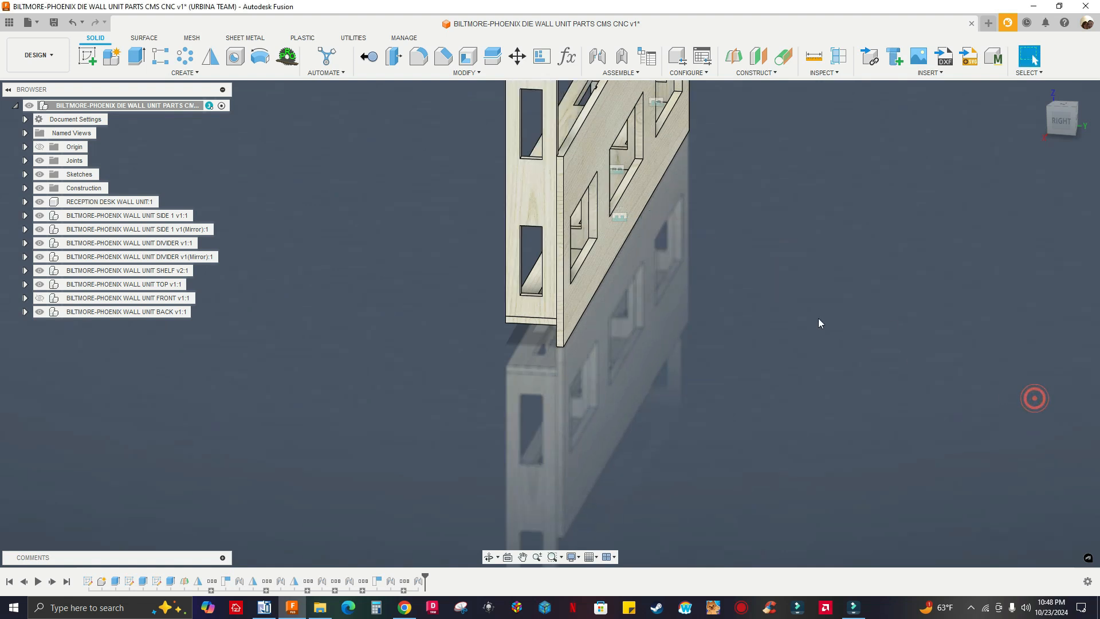
Show the FRONT panel component again
click(1052, 121)
scroll(614, 283, up, 5)
scroll(632, 274, down, 4)
shift+middle_drag(632, 273, 859, 333)
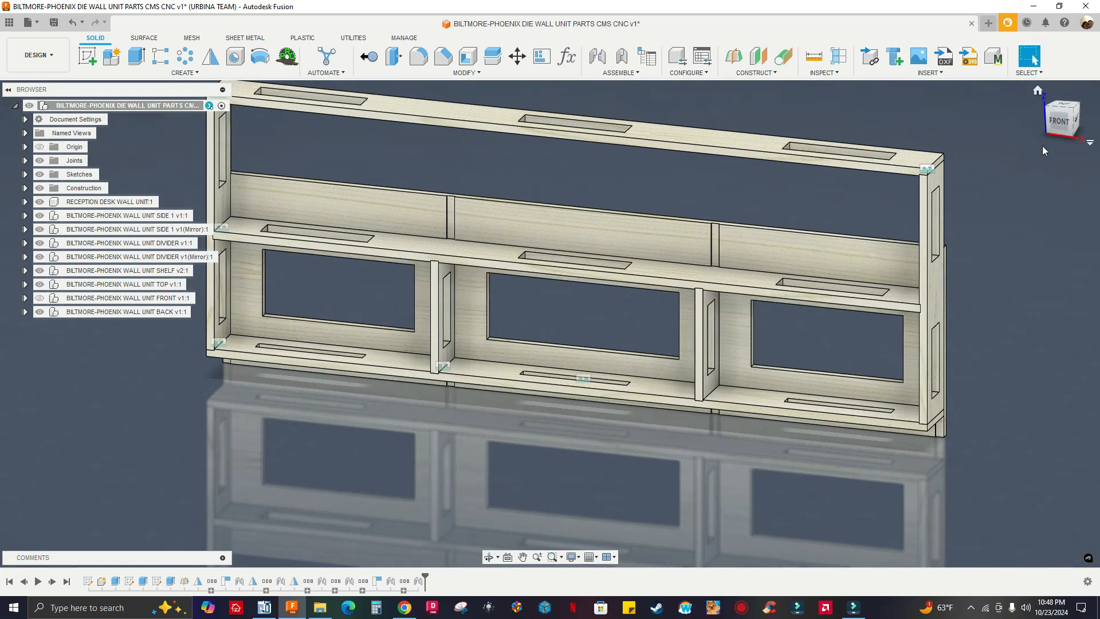
click(1066, 124)
shift+middle_drag(953, 209, 685, 257)
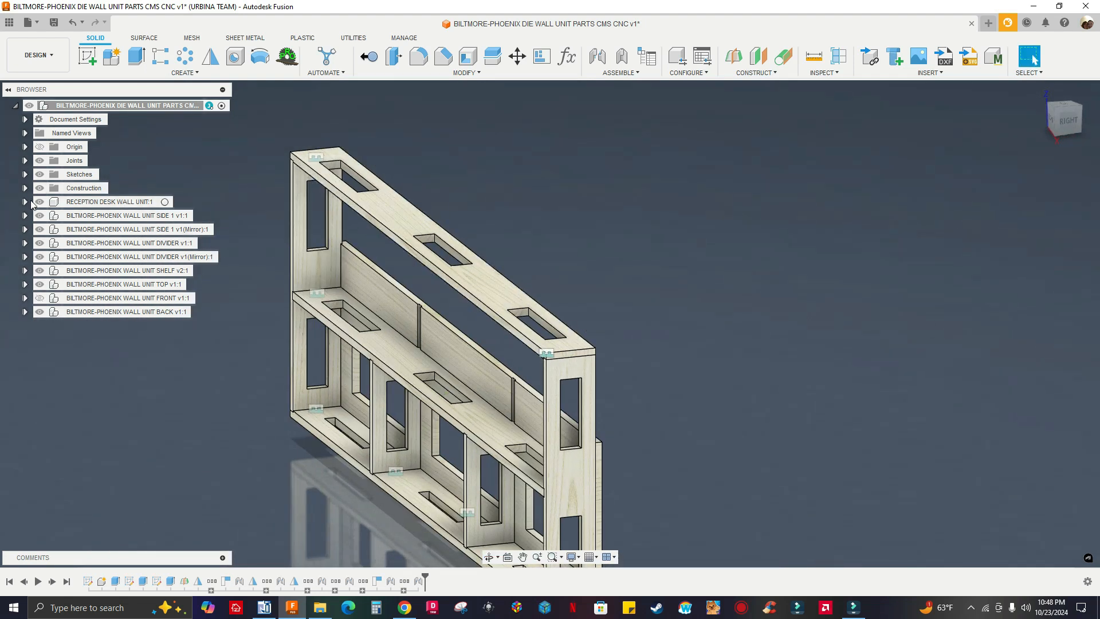
click(40, 304)
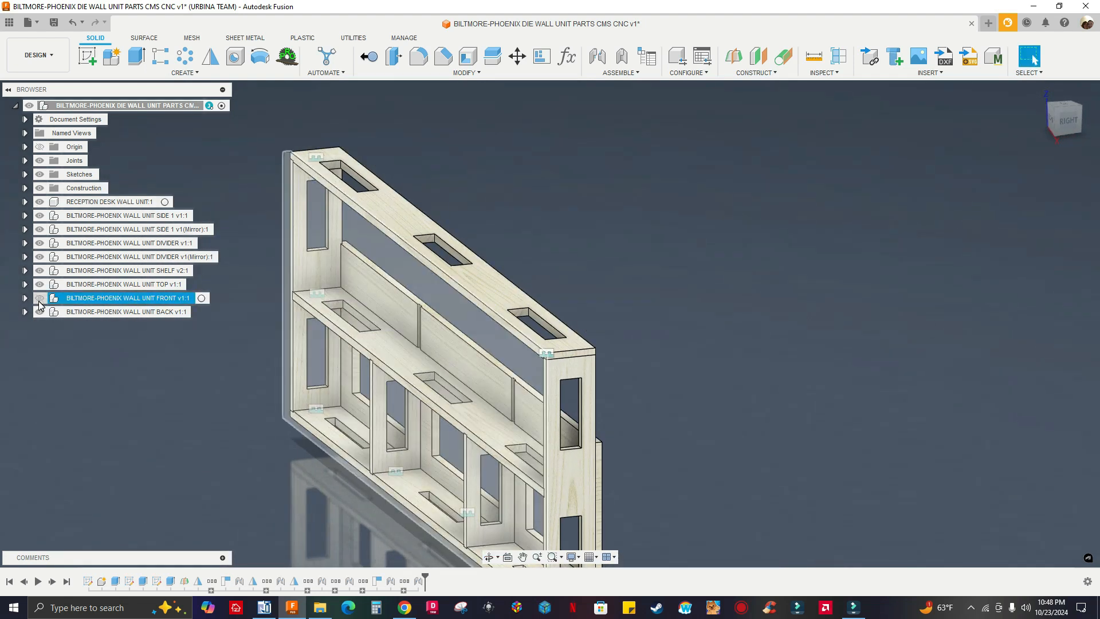
click(39, 298)
Examine the unit's open rear above the BACK panel and the recess beneath the bottom panel where the stretcher fits
shift+middle_drag(743, 416, 674, 430)
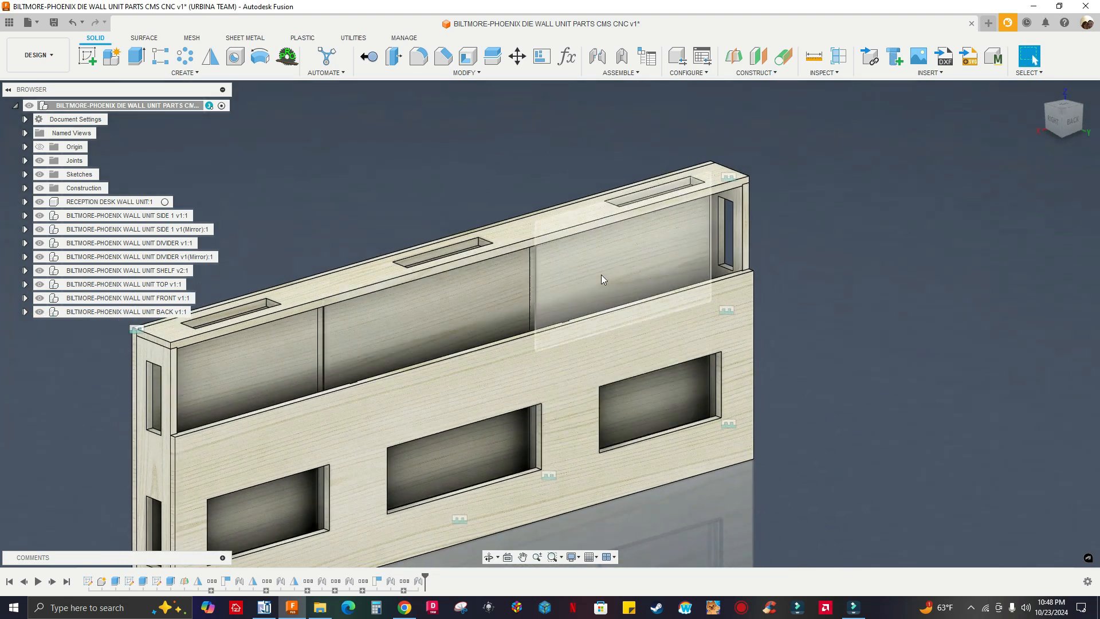
middle_drag(601, 283, 671, 294)
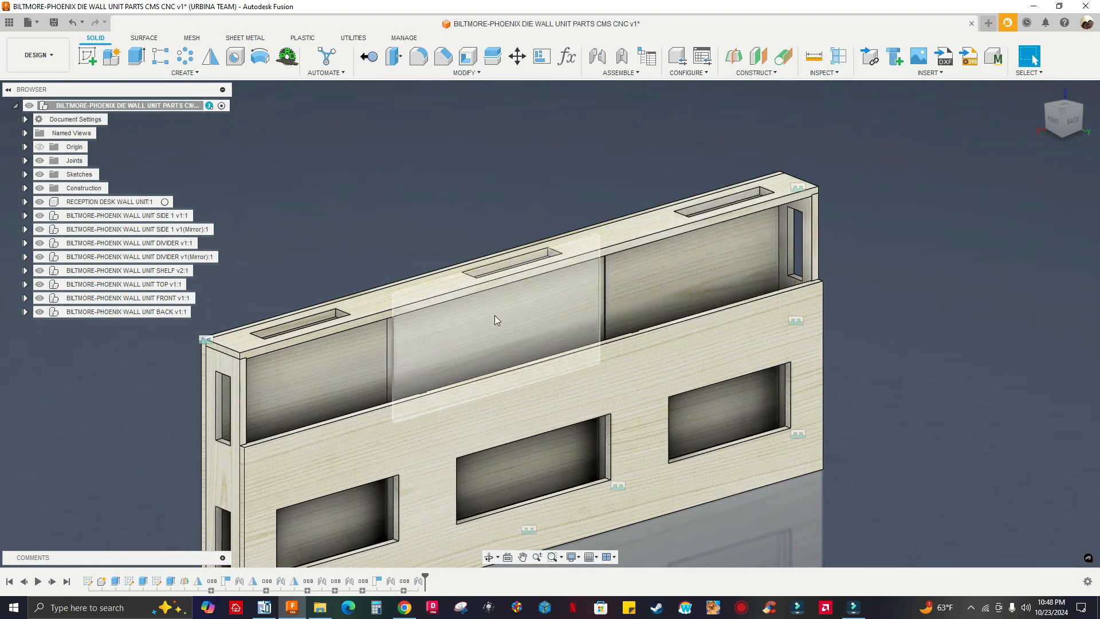
middle_drag(597, 304, 684, 266)
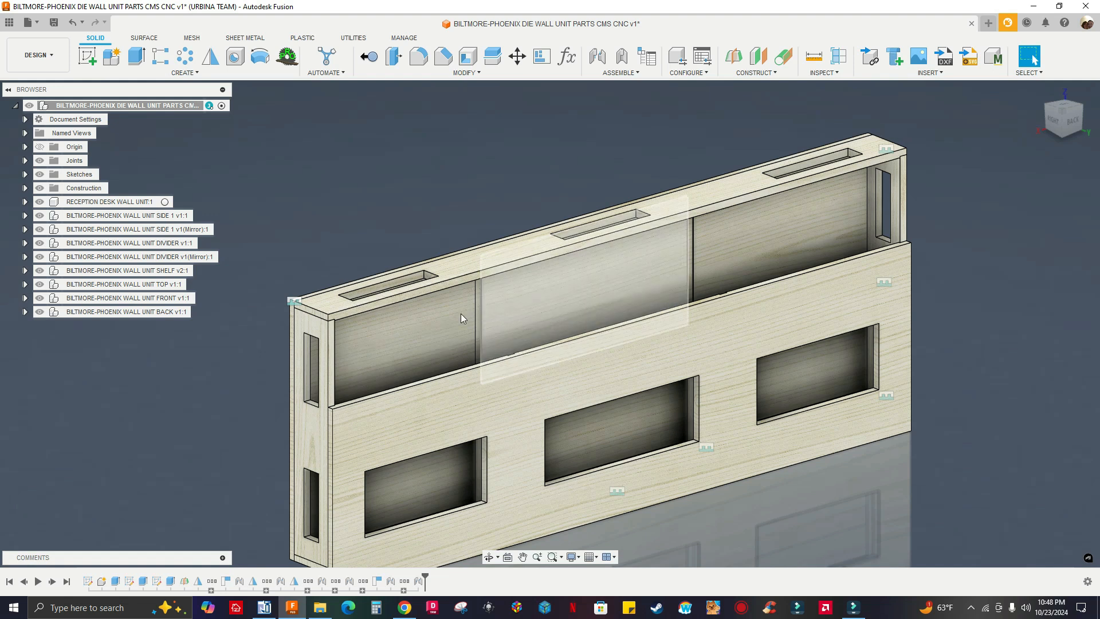
scroll(683, 252, up, 5)
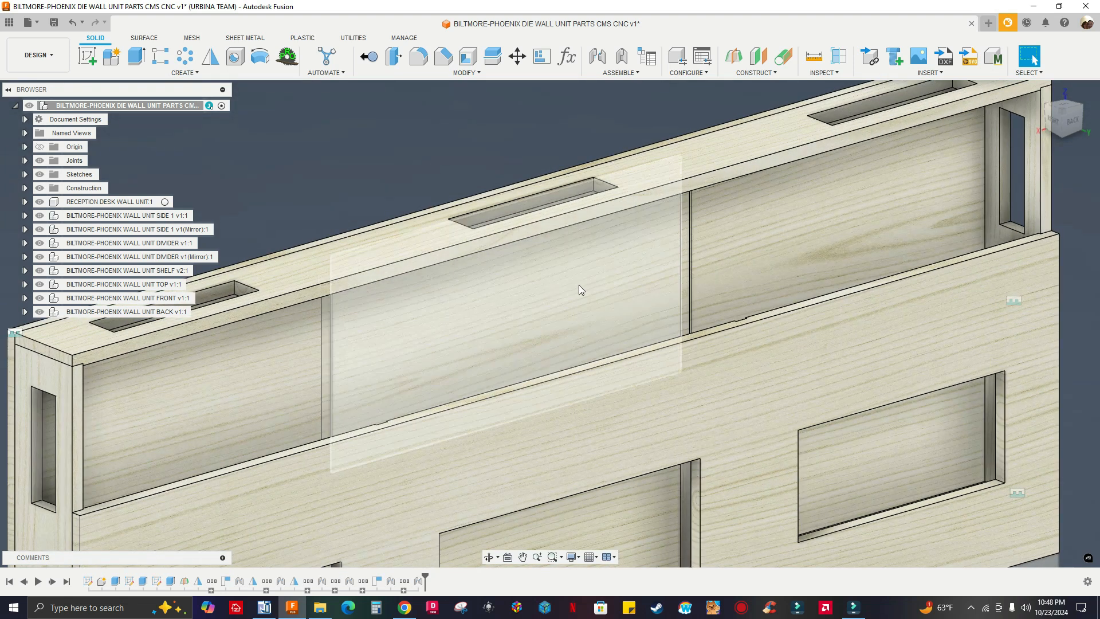
scroll(646, 264, down, 3)
scroll(525, 298, down, 2)
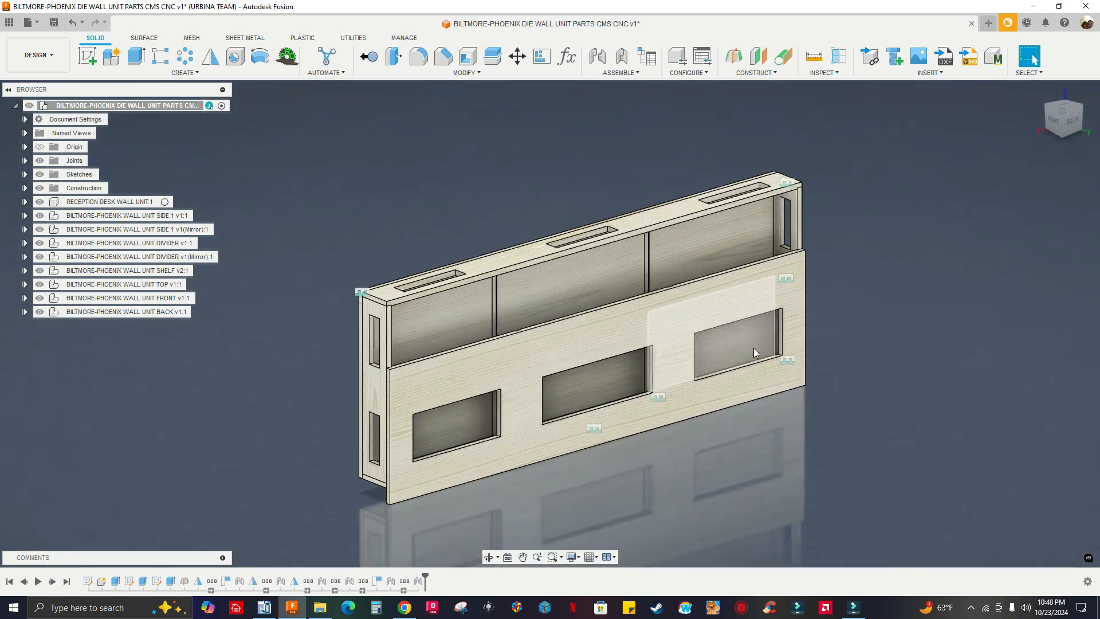
scroll(646, 267, up, 6)
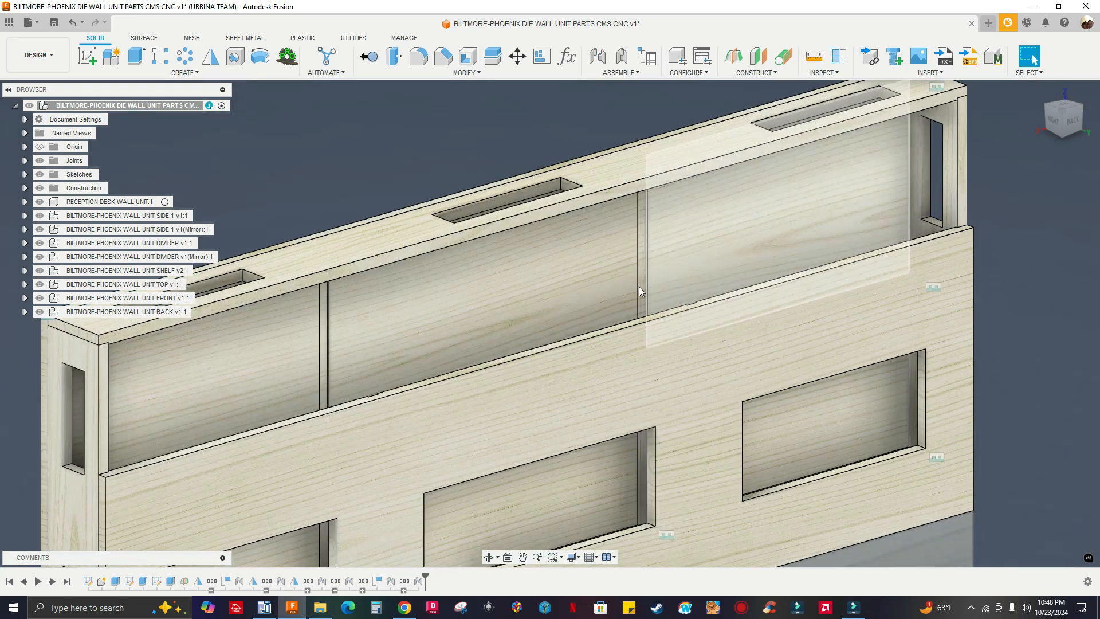
scroll(653, 263, up, 1)
scroll(637, 260, down, 5)
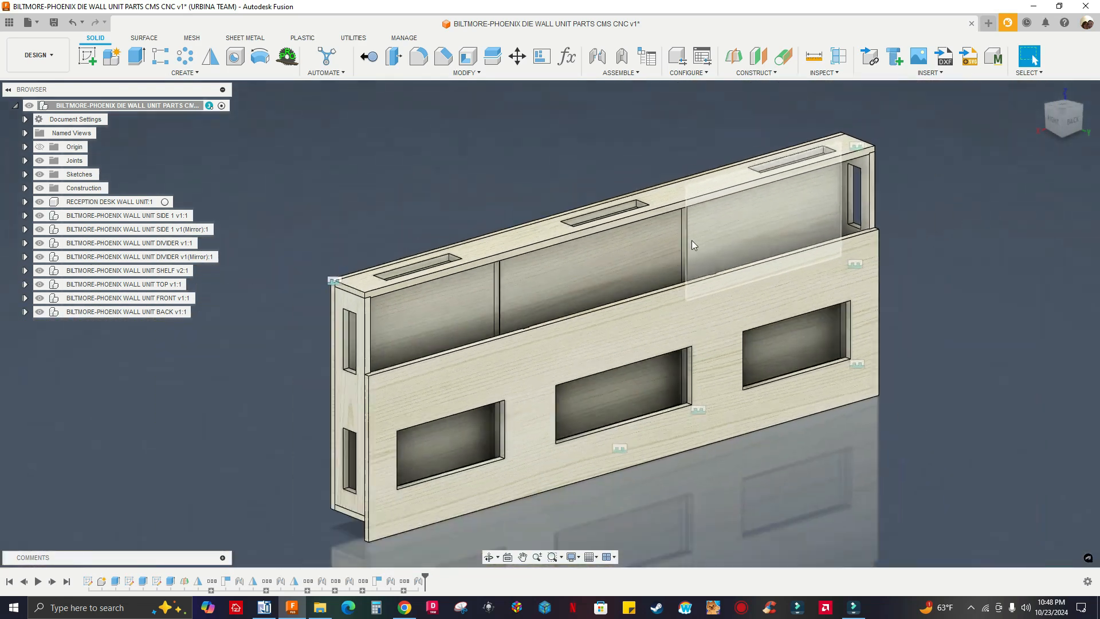
shift+middle_drag(692, 239, 761, 352)
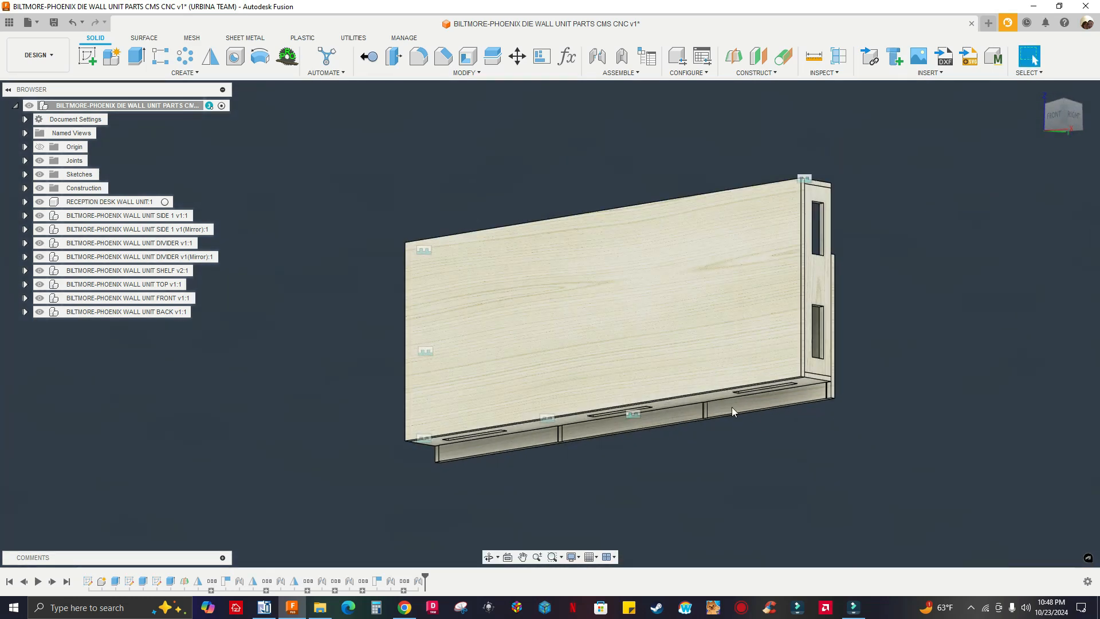
scroll(751, 408, up, 5)
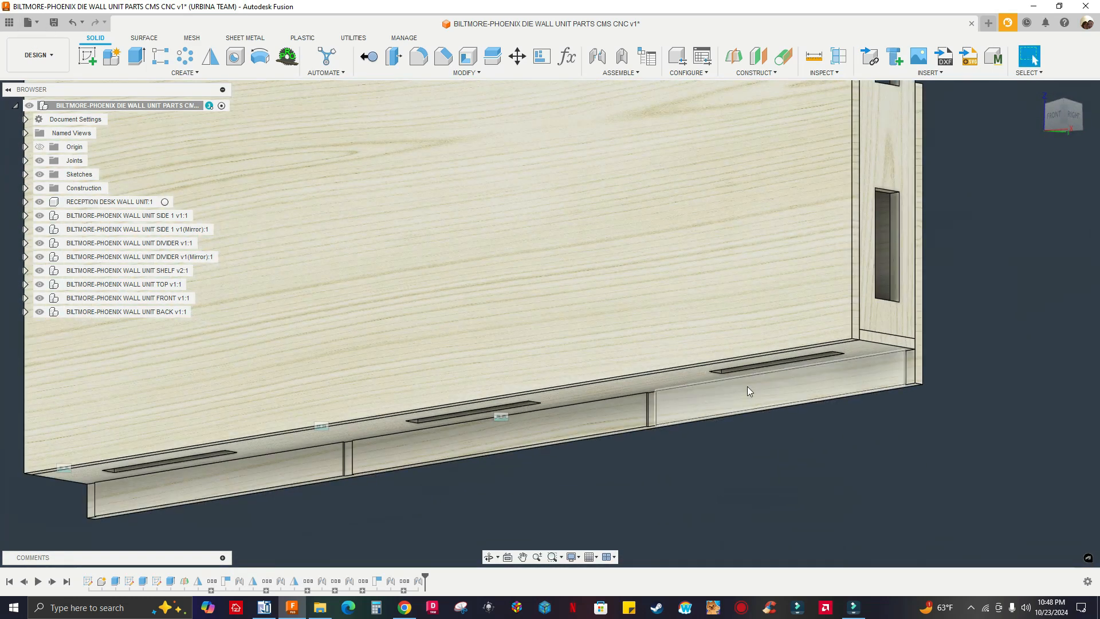
shift+middle_drag(774, 406, 752, 399)
scroll(791, 397, down, 5)
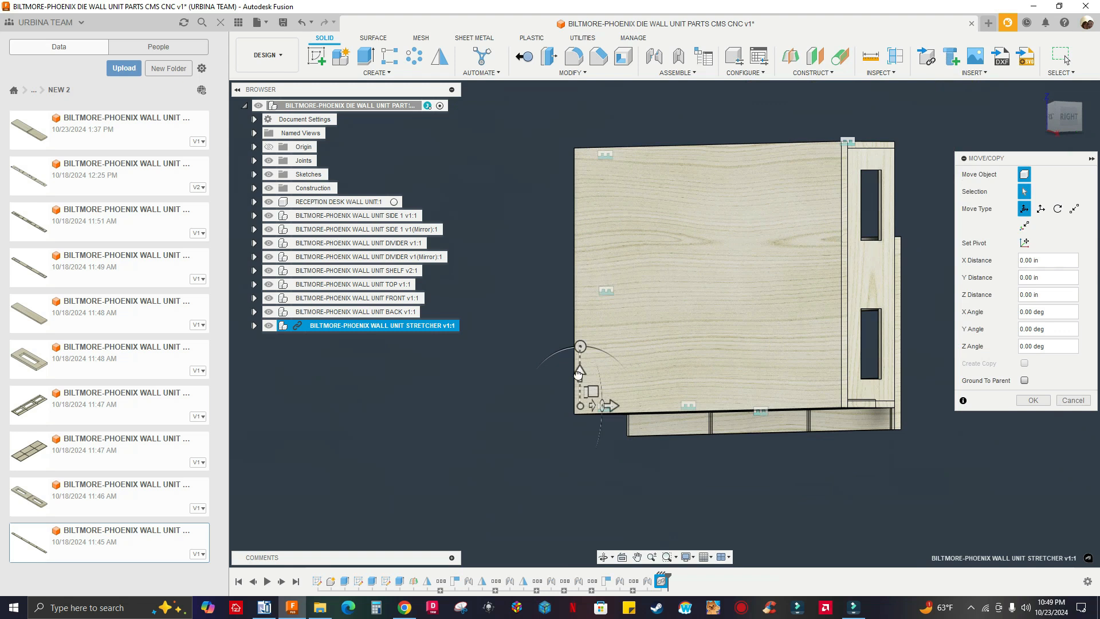
Move the inserted STRETCHER below the wall unit with a Z Distance of -8 in and accept its placement
shift+middle_drag(528, 447, 522, 427)
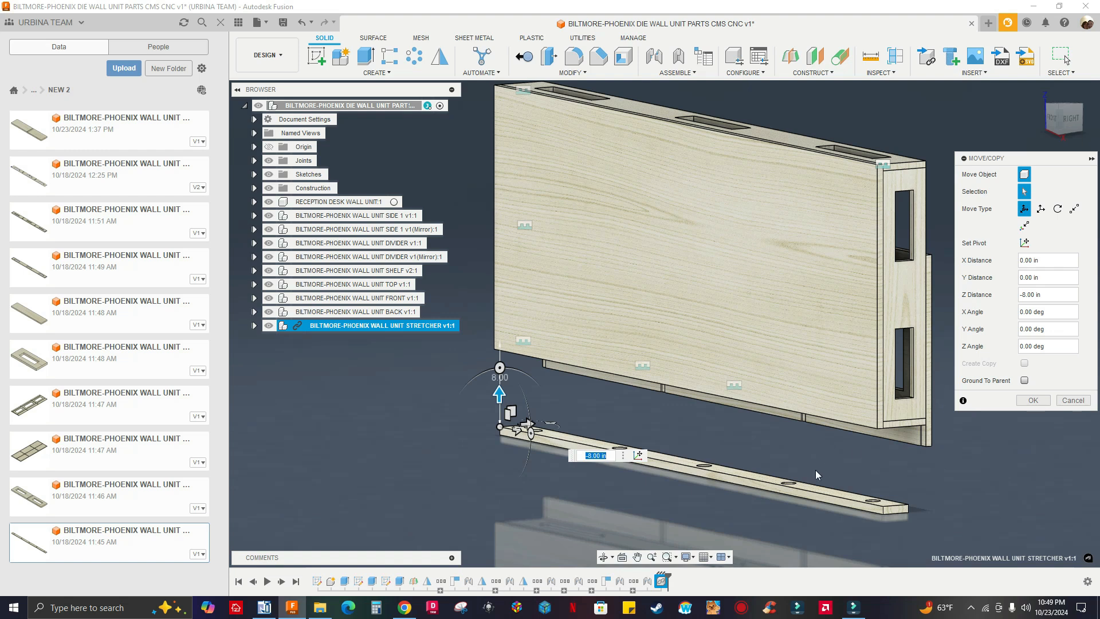
shift+middle_drag(849, 501, 876, 401)
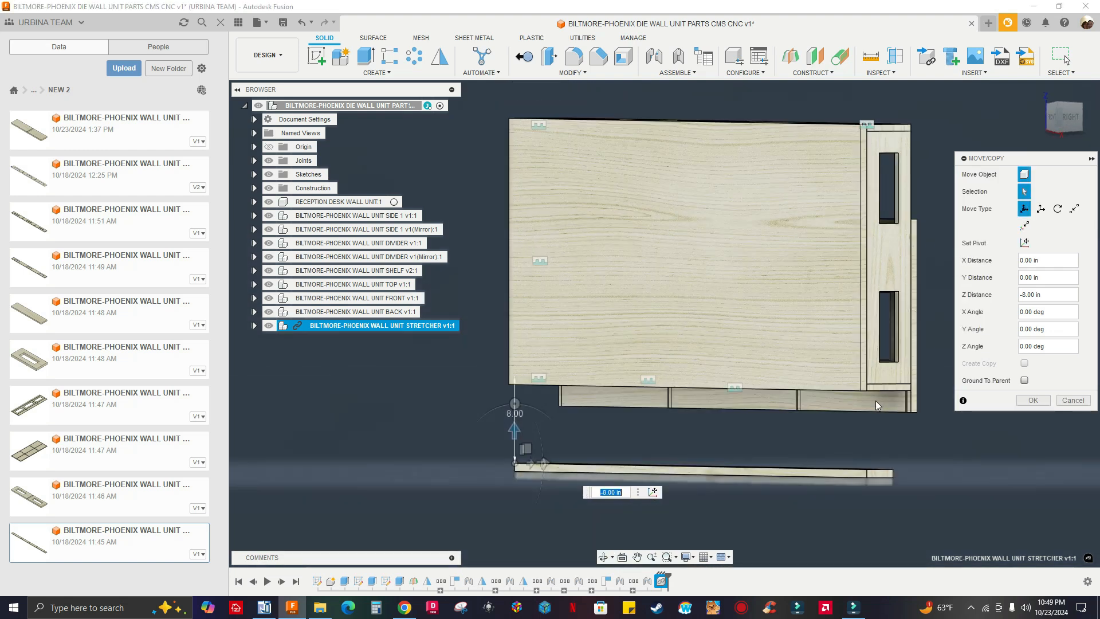
shift+middle_drag(836, 431, 837, 379)
shift+middle_drag(823, 448, 825, 441)
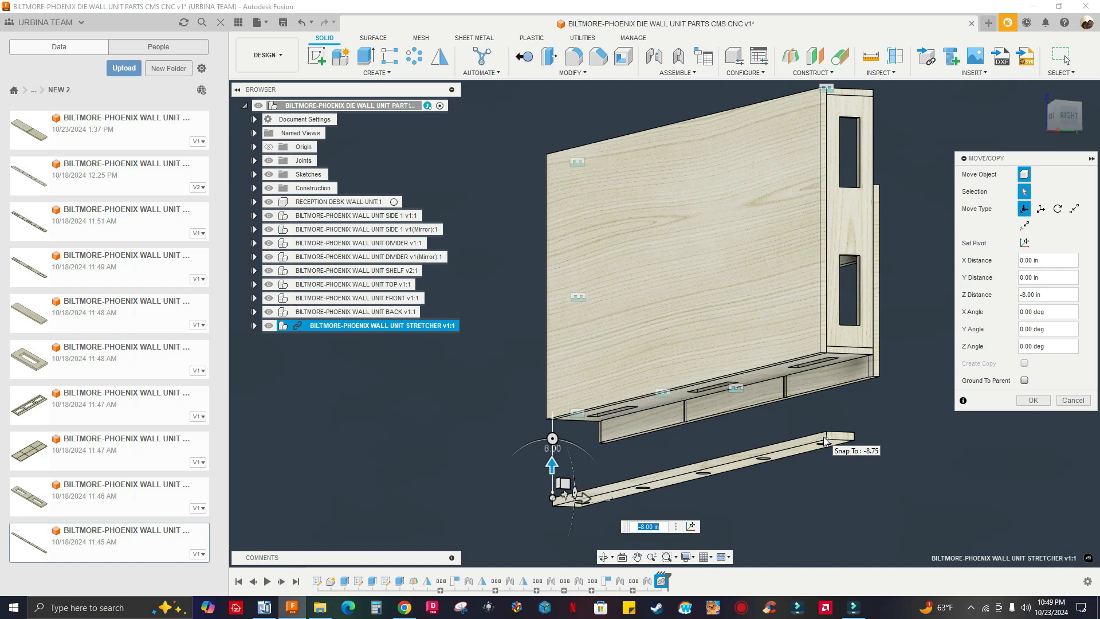
shift+middle_drag(825, 361, 479, 298)
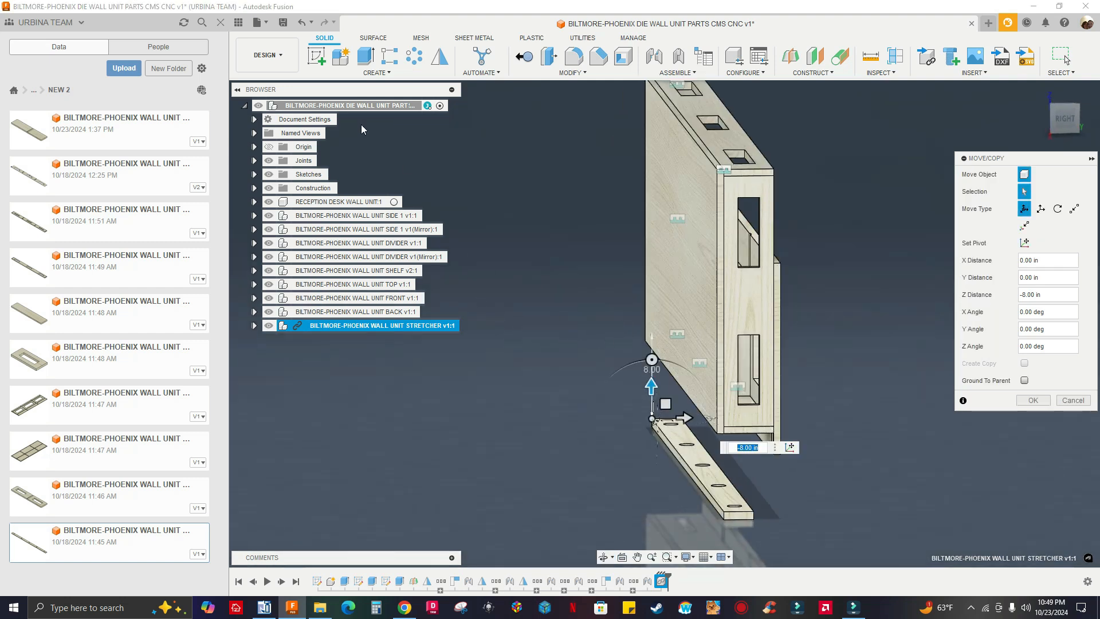
shift+middle_drag(701, 320, 819, 379)
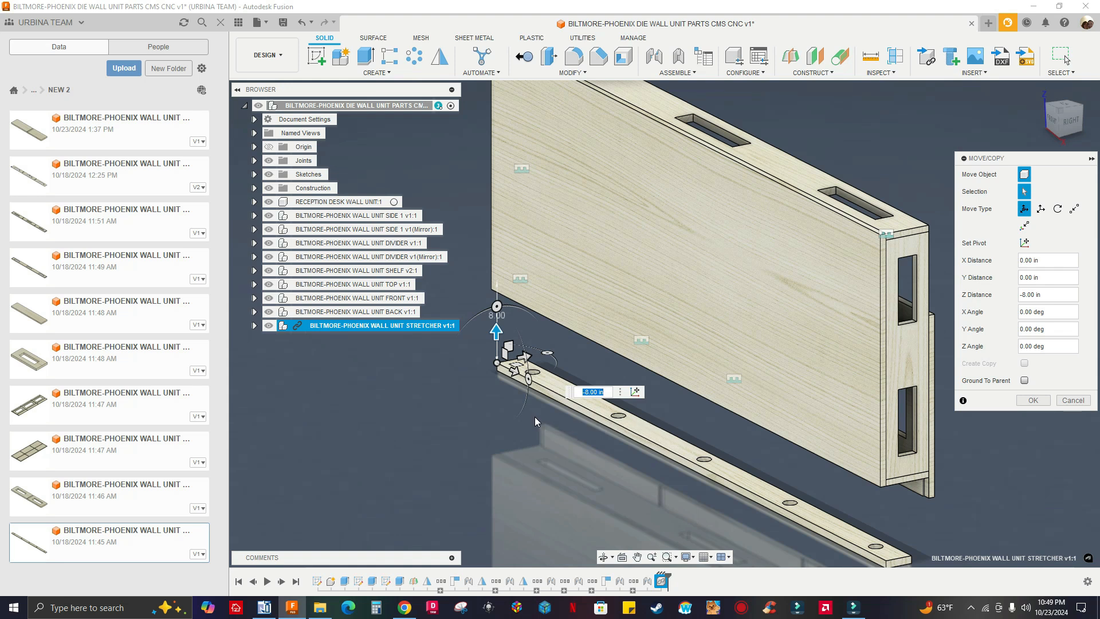
click(235, 25)
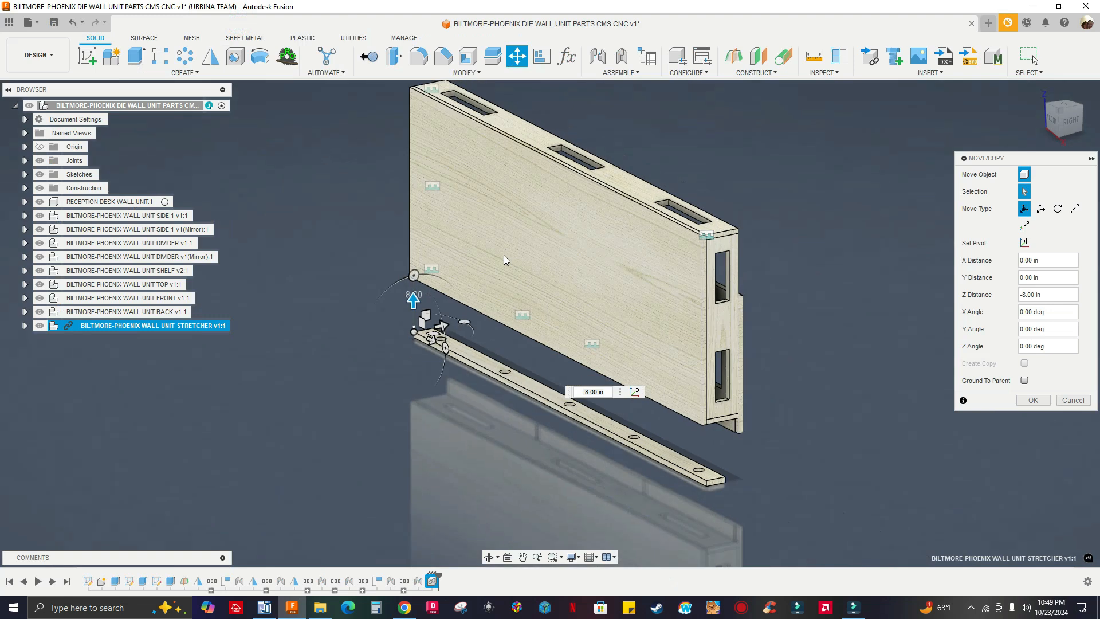
scroll(720, 421, up, 2)
mouse_move(751, 466)
shift+middle_down()
mouse_move(736, 434)
mouse_move(729, 458)
mouse_move(739, 465)
shift+middle_up()
click(1029, 400)
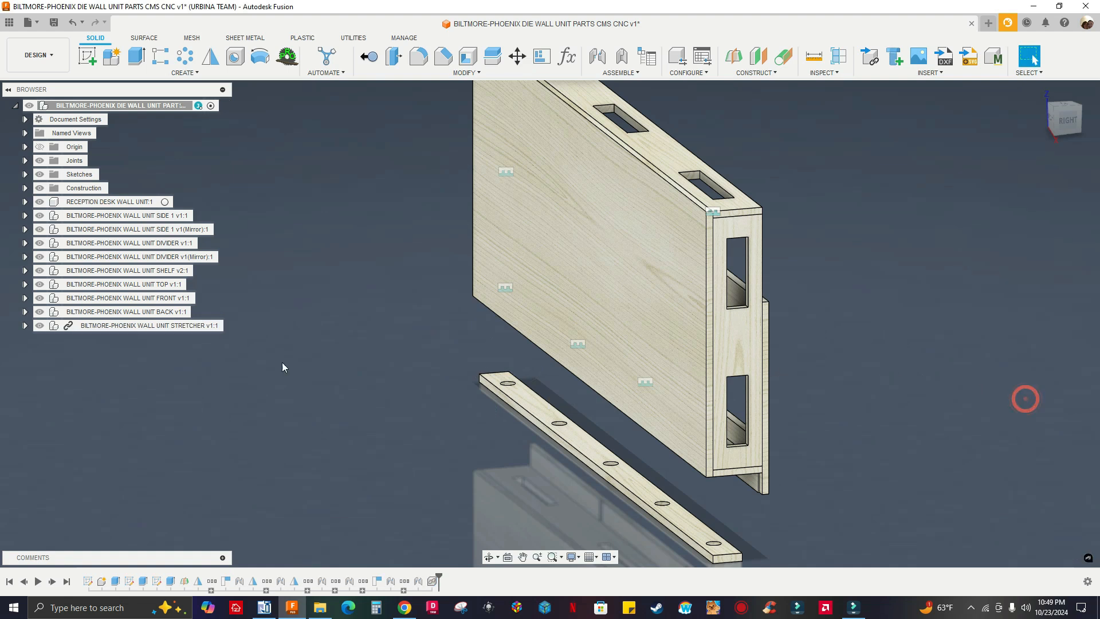
Break the link of the STRETCHER component to its source design
click(166, 325)
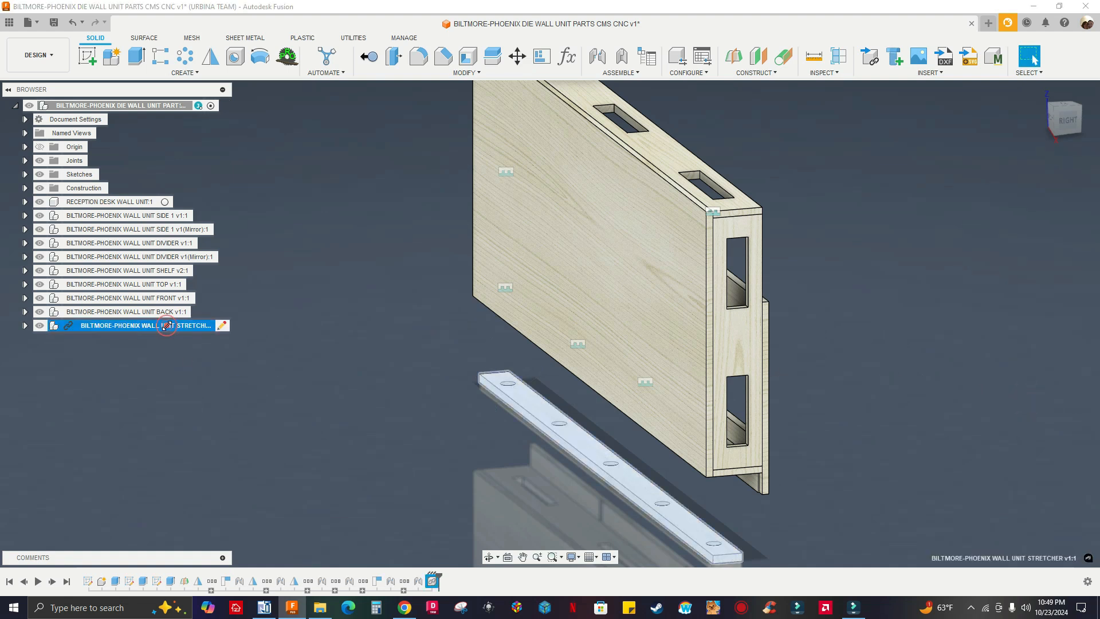
right_click(167, 326)
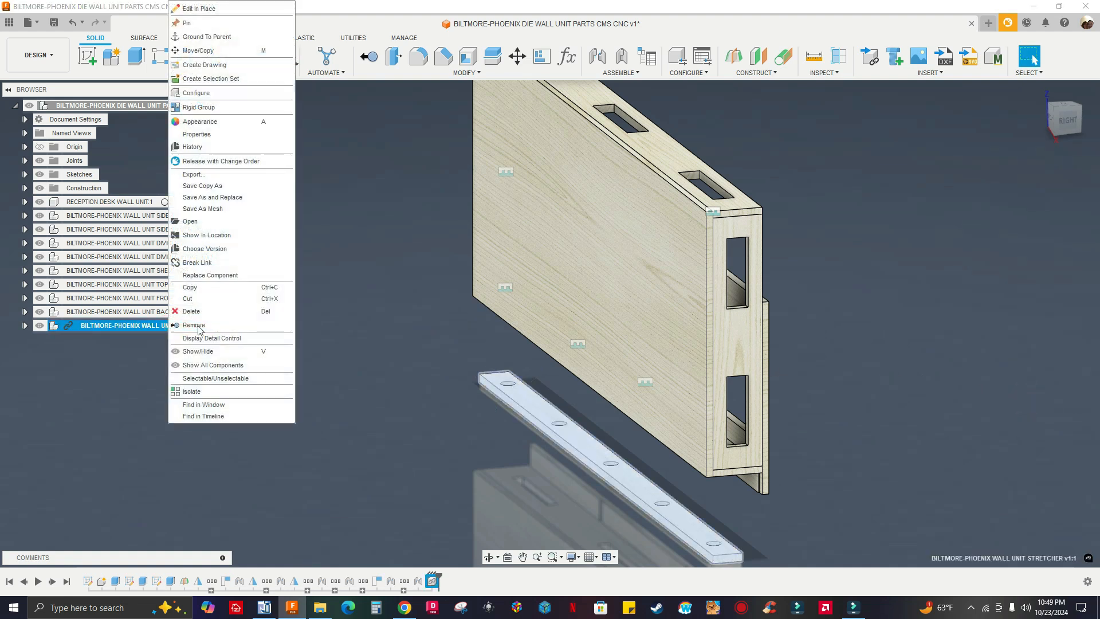
click(209, 259)
Start a joint with the Component 1 snap at the midpoint of the STRETCHER's lower rear edge
click(596, 55)
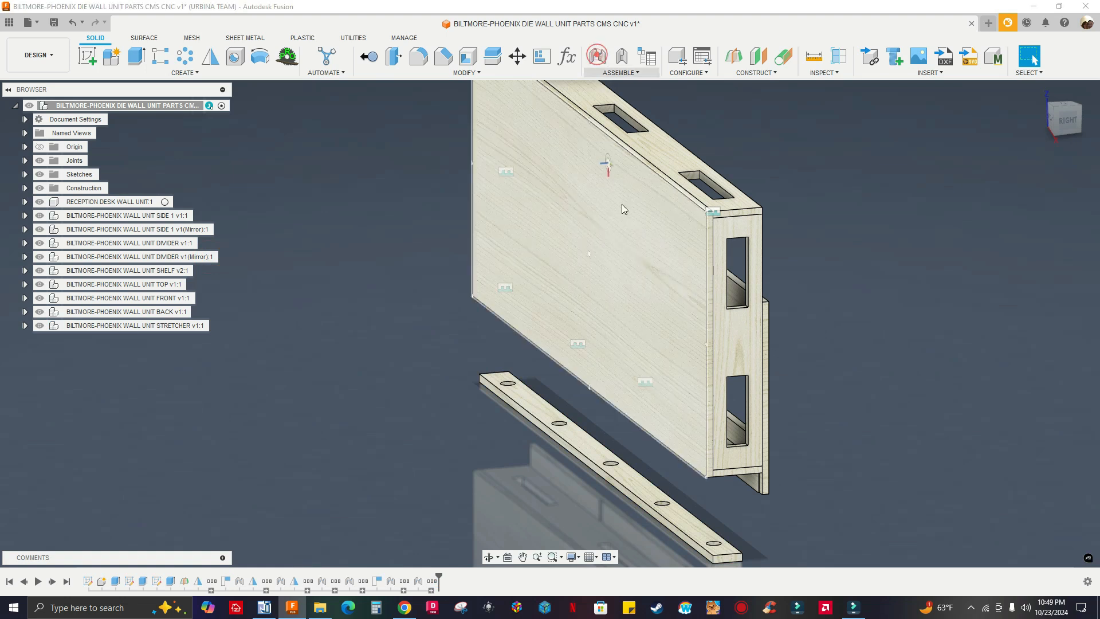
scroll(767, 443, down, 3)
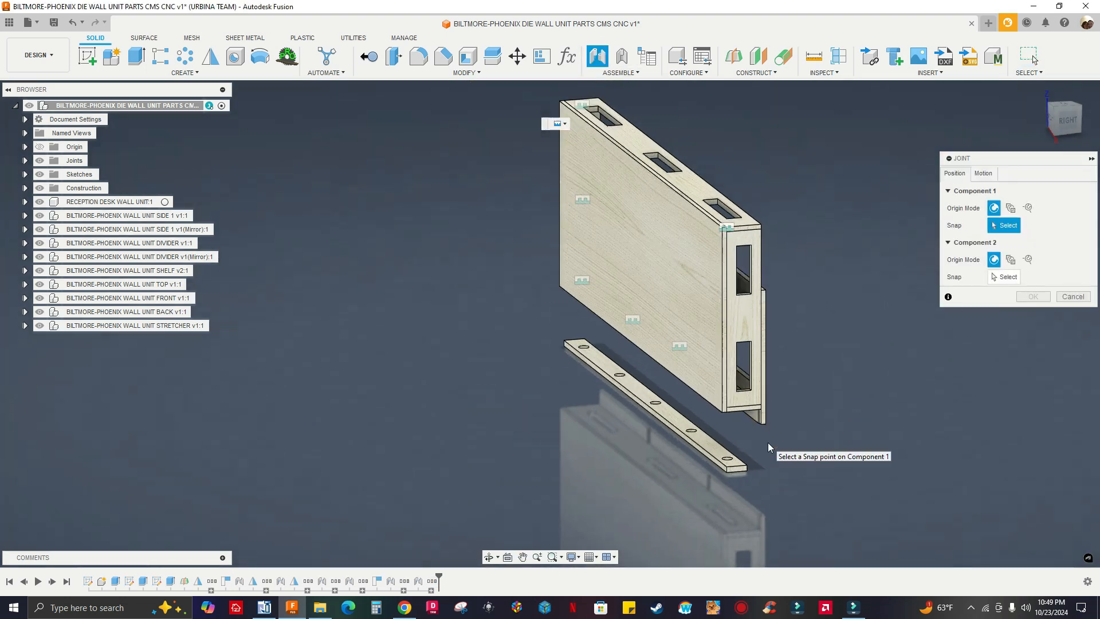
scroll(758, 430, up, 10)
scroll(751, 380, down, 5)
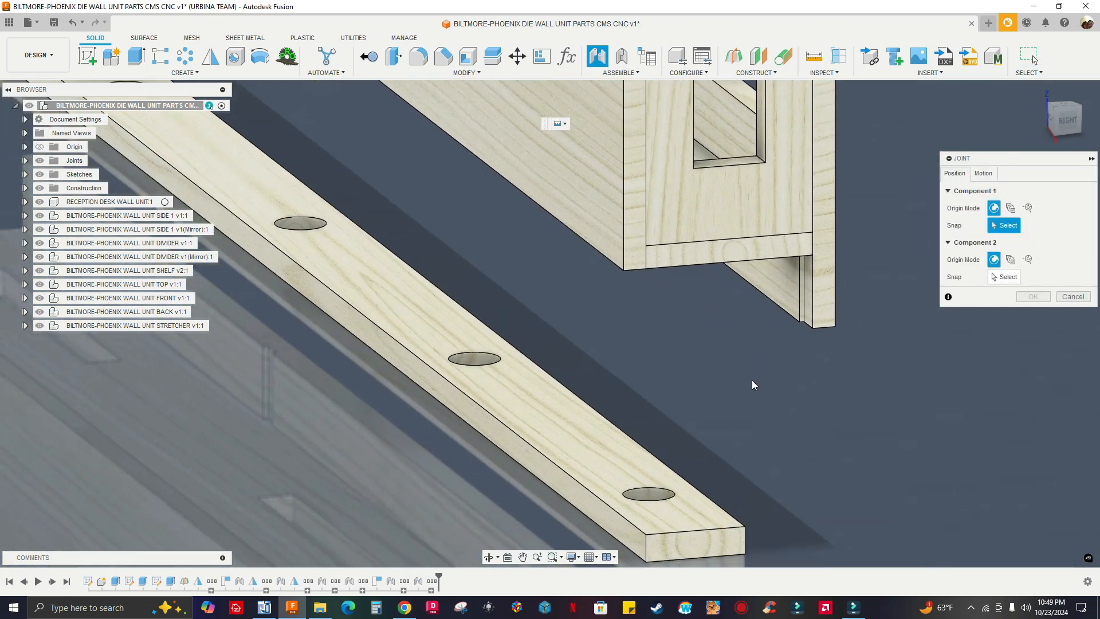
middle_drag(550, 381, 603, 350)
shift+middle_drag(539, 267, 491, 298)
scroll(686, 325, down, 2)
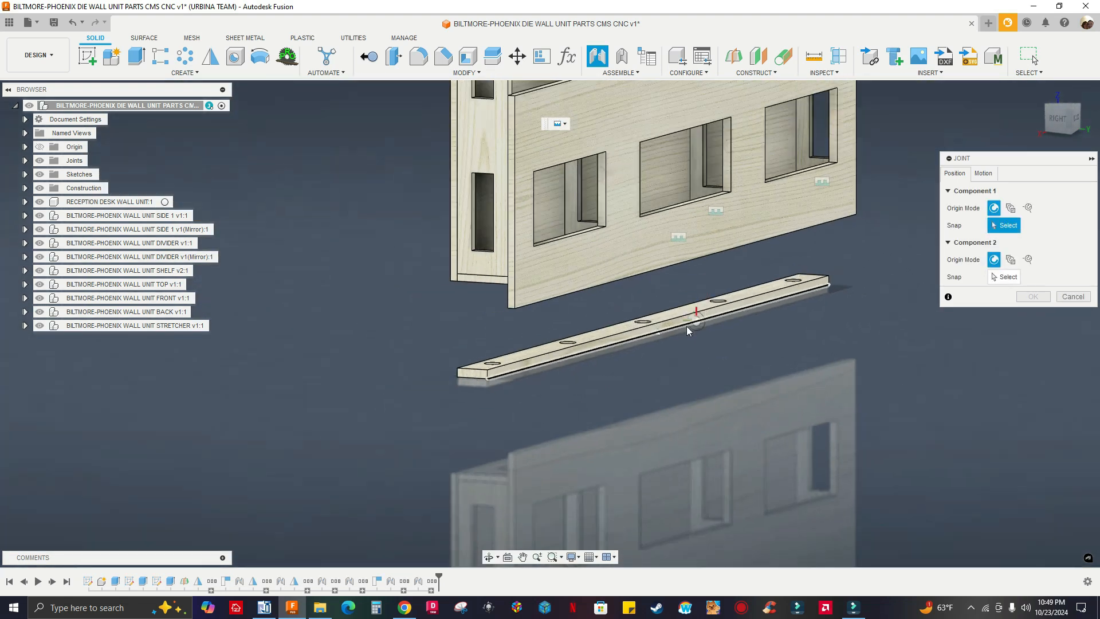
scroll(679, 329, up, 7)
scroll(658, 299, up, 1)
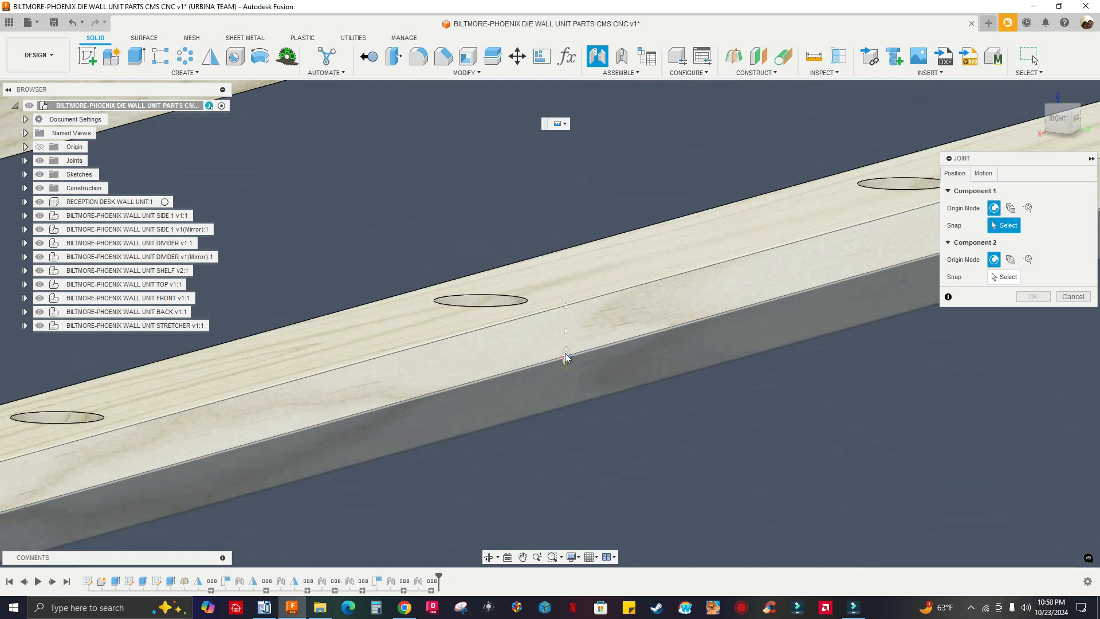
scroll(566, 358, up, 1)
scroll(566, 364, up, 5)
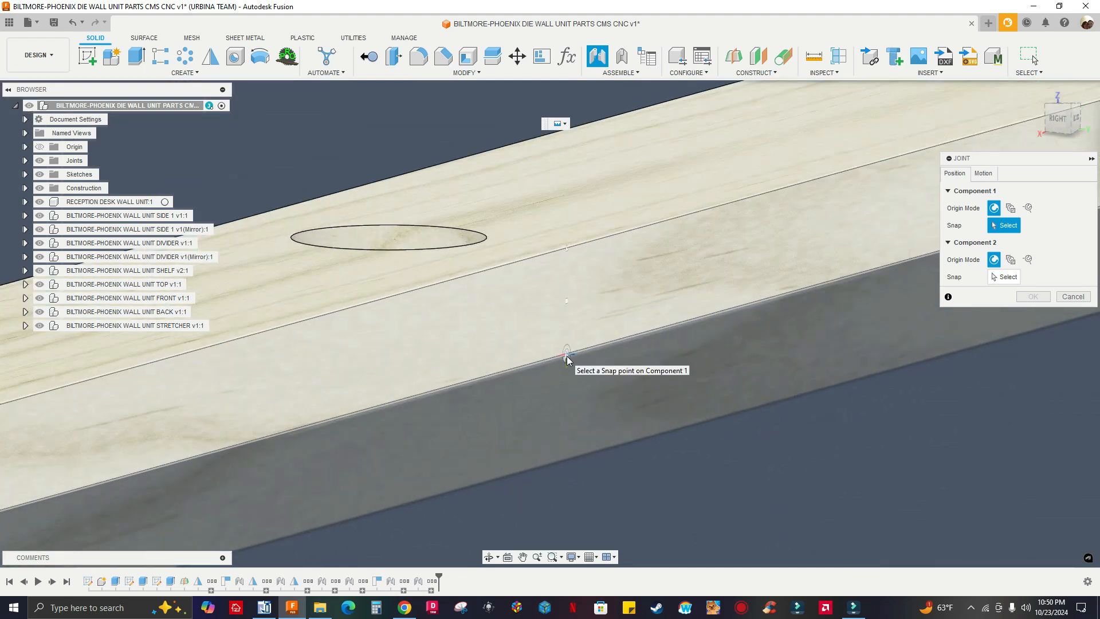
click(567, 359)
Set the Component 2 snap at the midpoint of the BACK panel's lower inner edge and accept the joint
scroll(658, 334, down, 10)
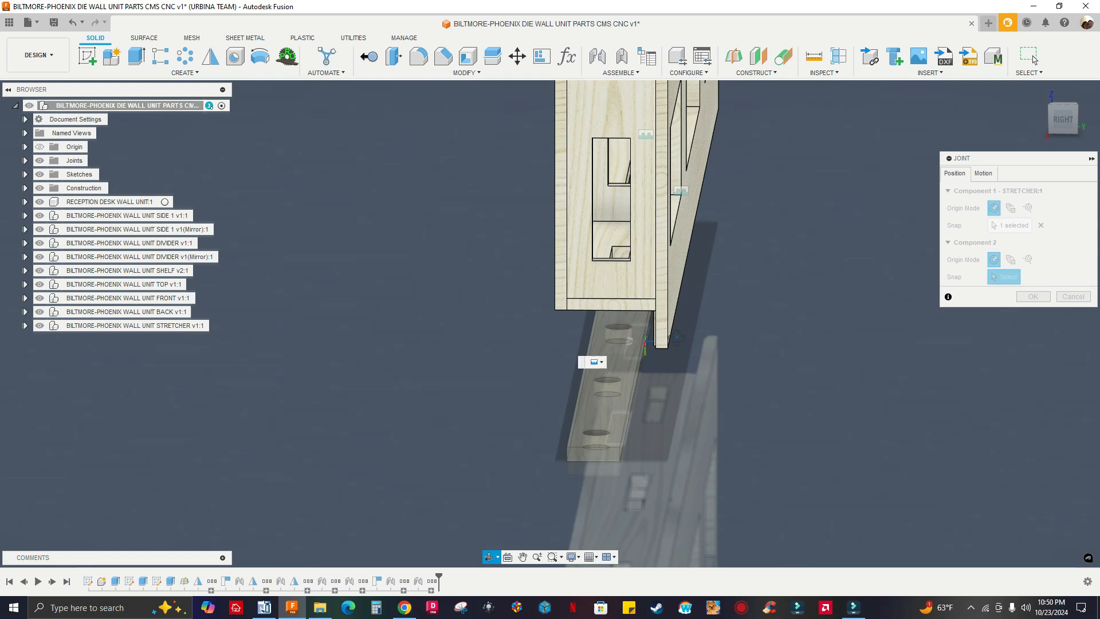
shift+middle_drag(676, 337, 676, 246)
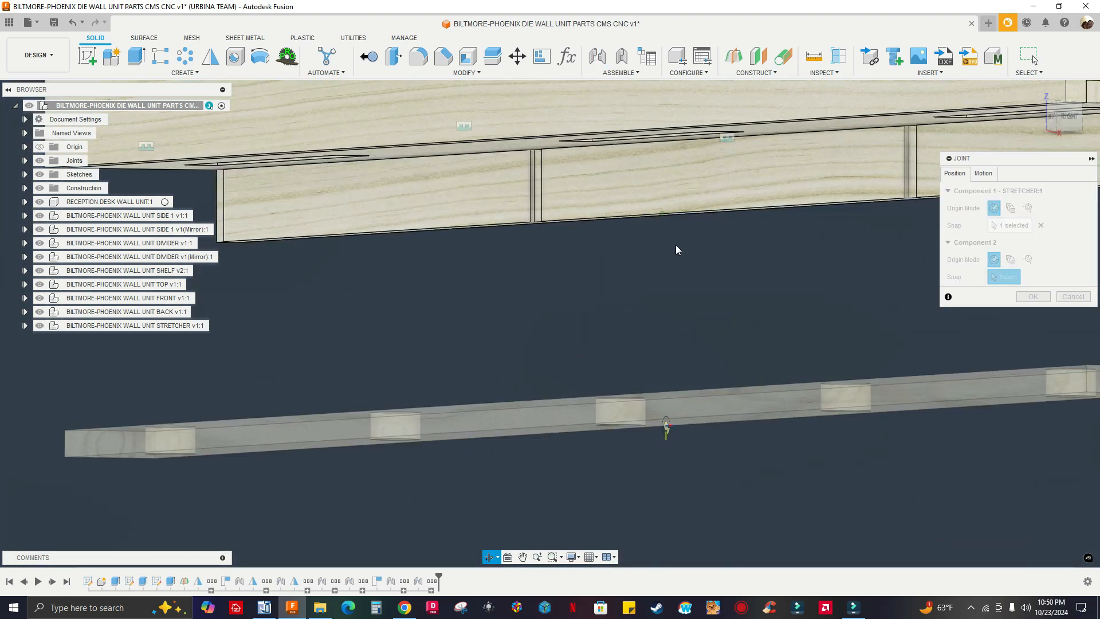
scroll(676, 192, up, 5)
scroll(747, 185, down, 5)
scroll(768, 188, up, 4)
click(740, 190)
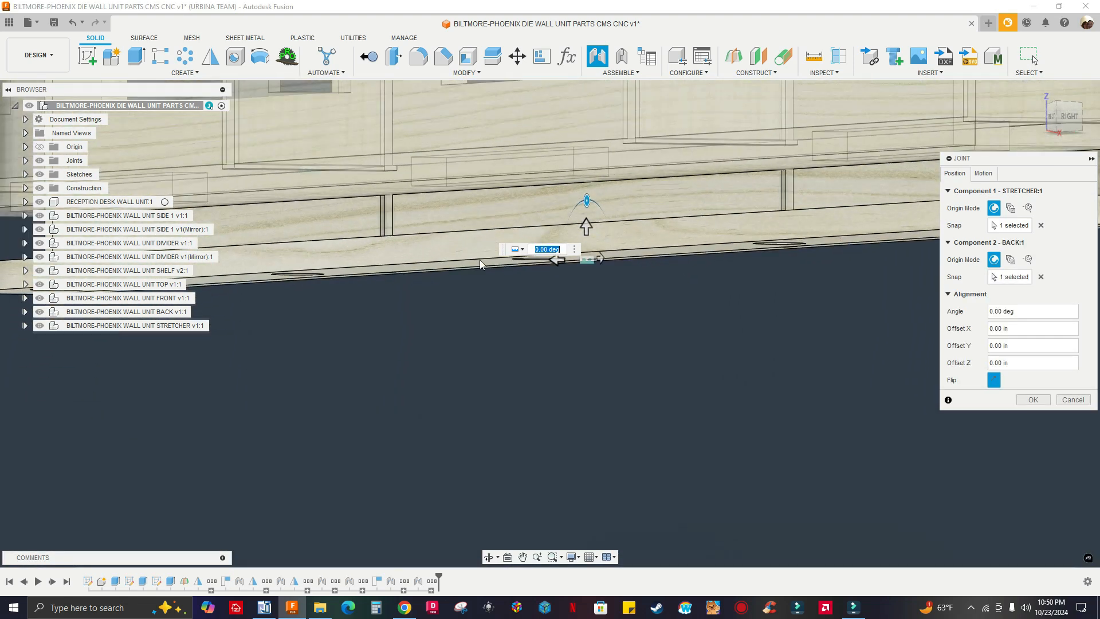
shift+middle_drag(480, 259, 491, 306)
scroll(492, 306, down, 3)
scroll(492, 309, down, 6)
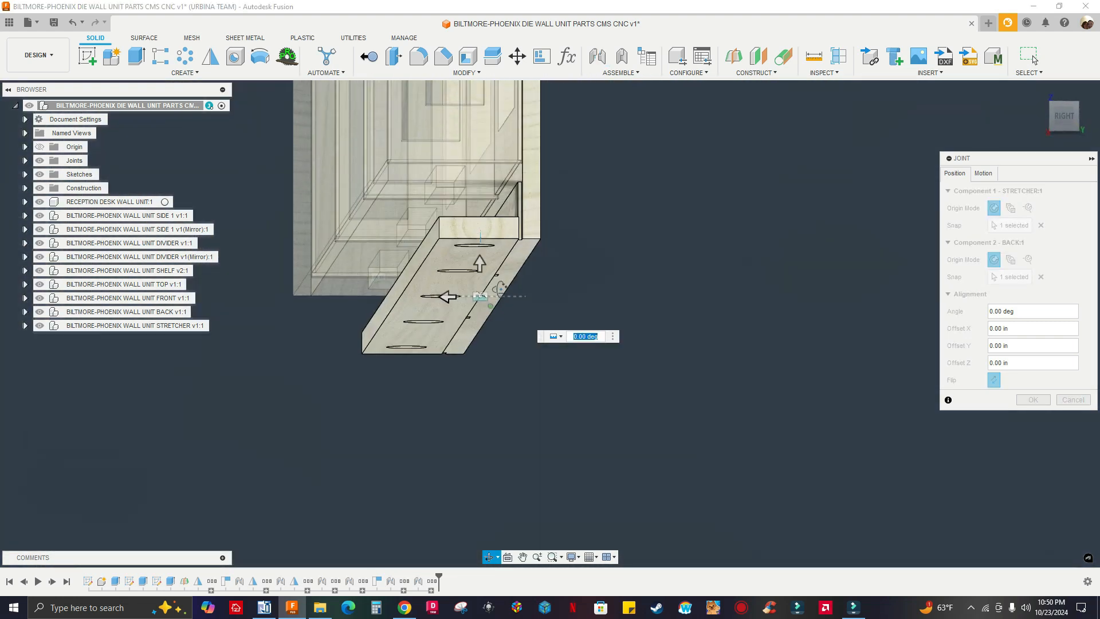
shift+middle_drag(501, 288, 519, 364)
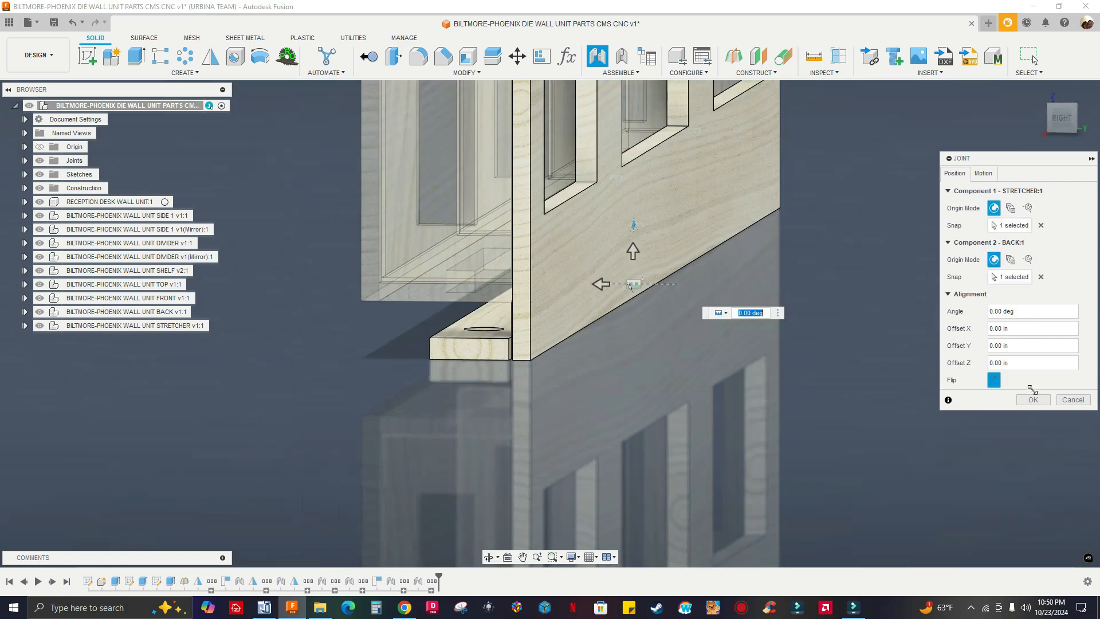
click(1029, 399)
Examine the joined stretcher's fit against the back panel and the assembled wall unit from the back, underside and side
shift+middle_drag(562, 327, 651, 335)
scroll(732, 320, down, 2)
scroll(875, 318, down, 2)
middle_drag(520, 375, 782, 391)
shift+middle_drag(367, 346, 1009, 150)
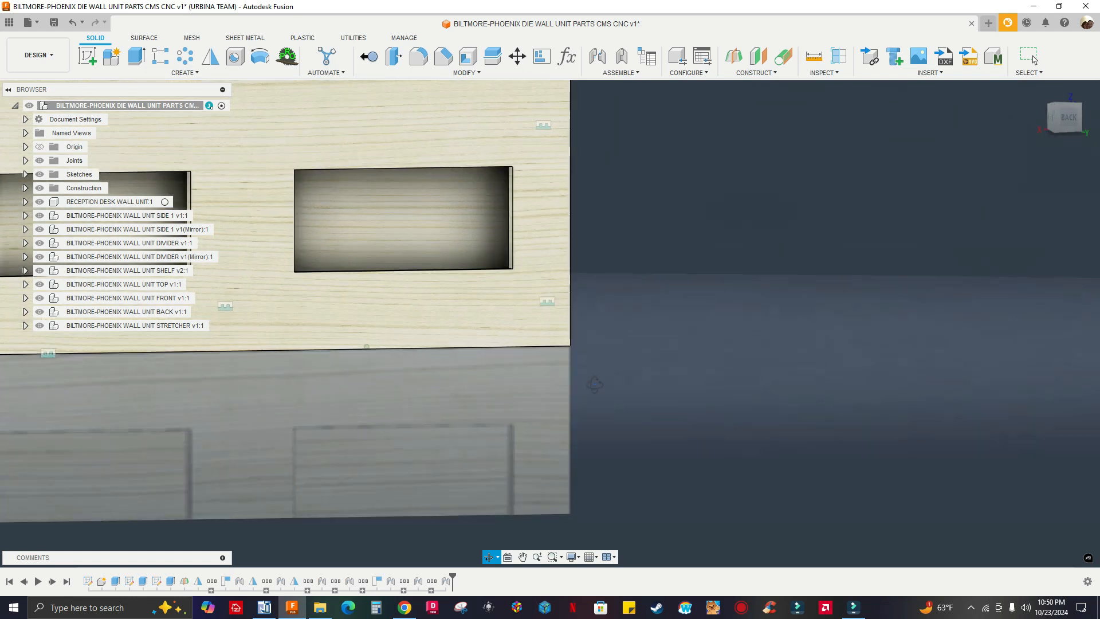
click(1065, 118)
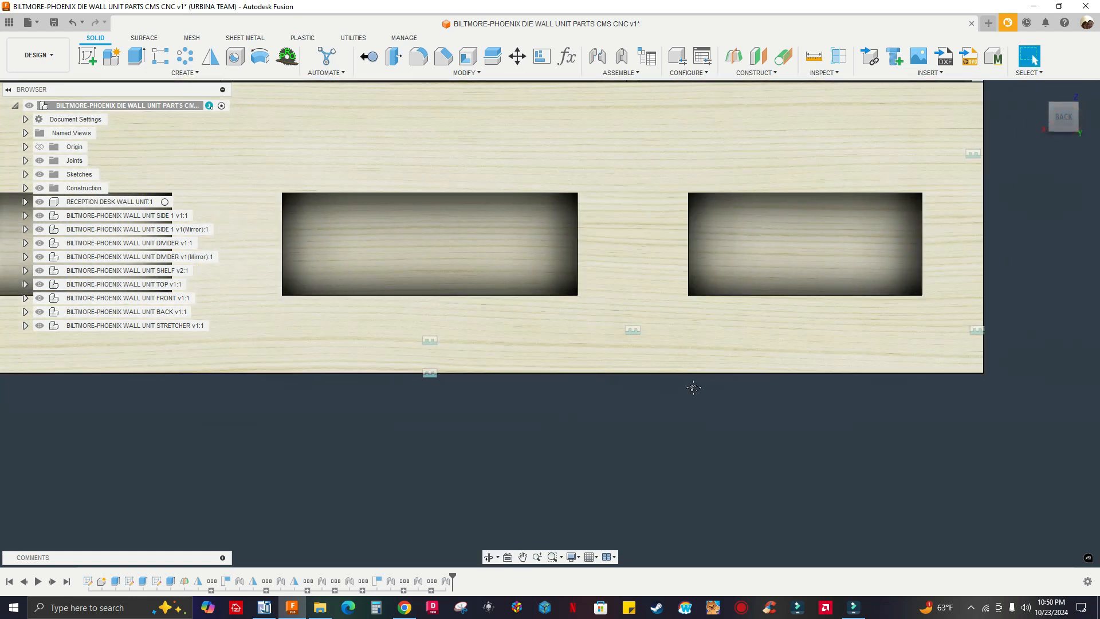
shift+middle_drag(543, 390, 687, 390)
scroll(605, 412, up, 8)
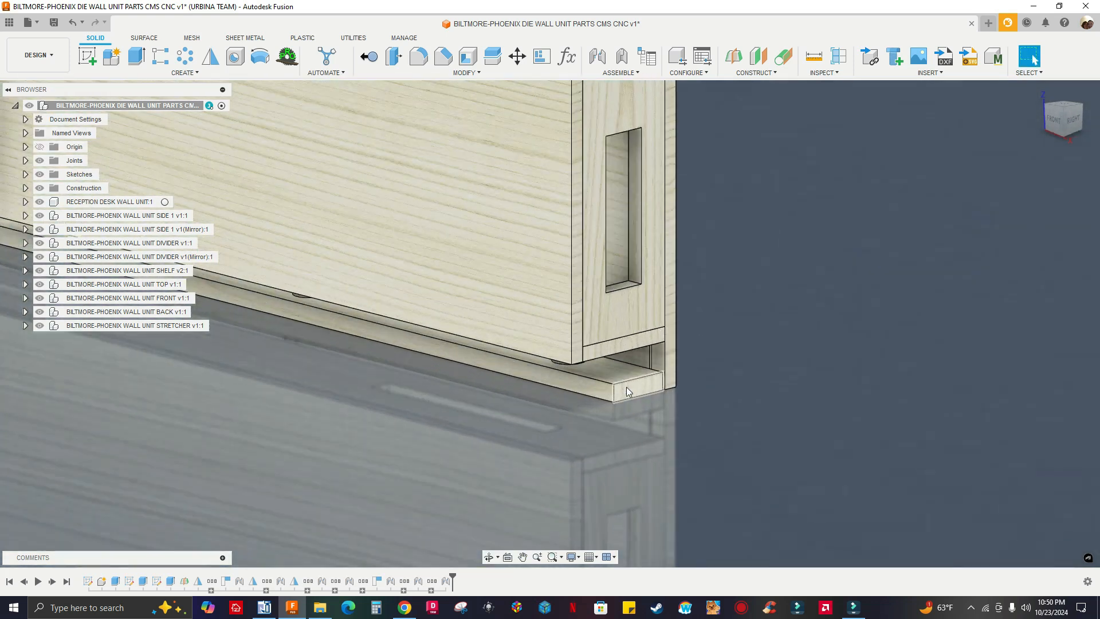
shift+middle_drag(610, 361, 581, 356)
scroll(581, 356, down, 6)
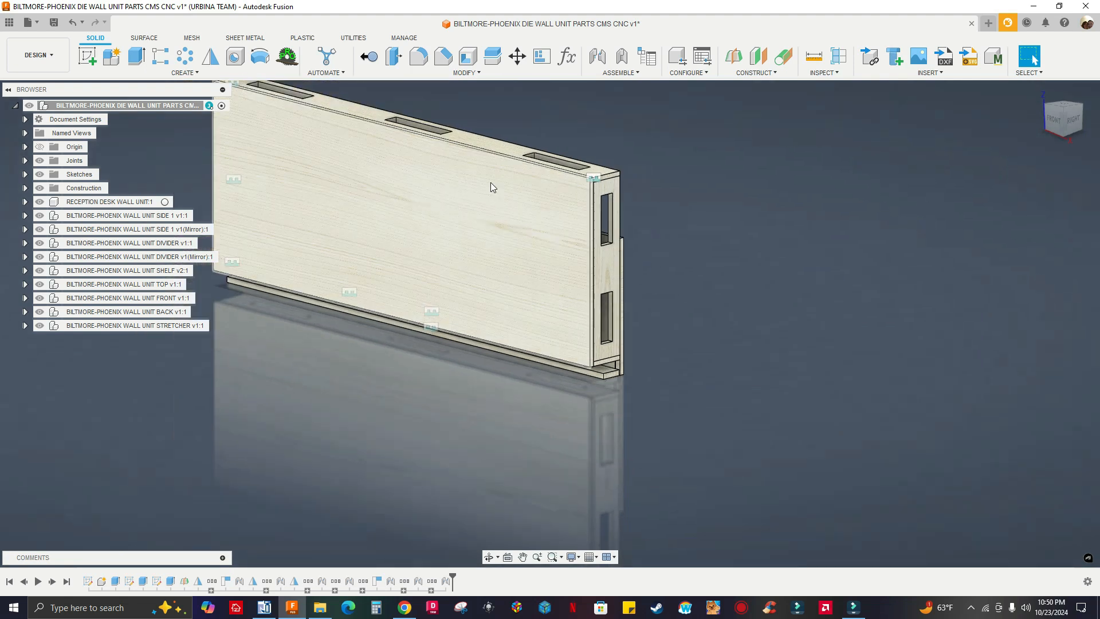
scroll(673, 311, down, 2)
middle_drag(642, 219, 722, 261)
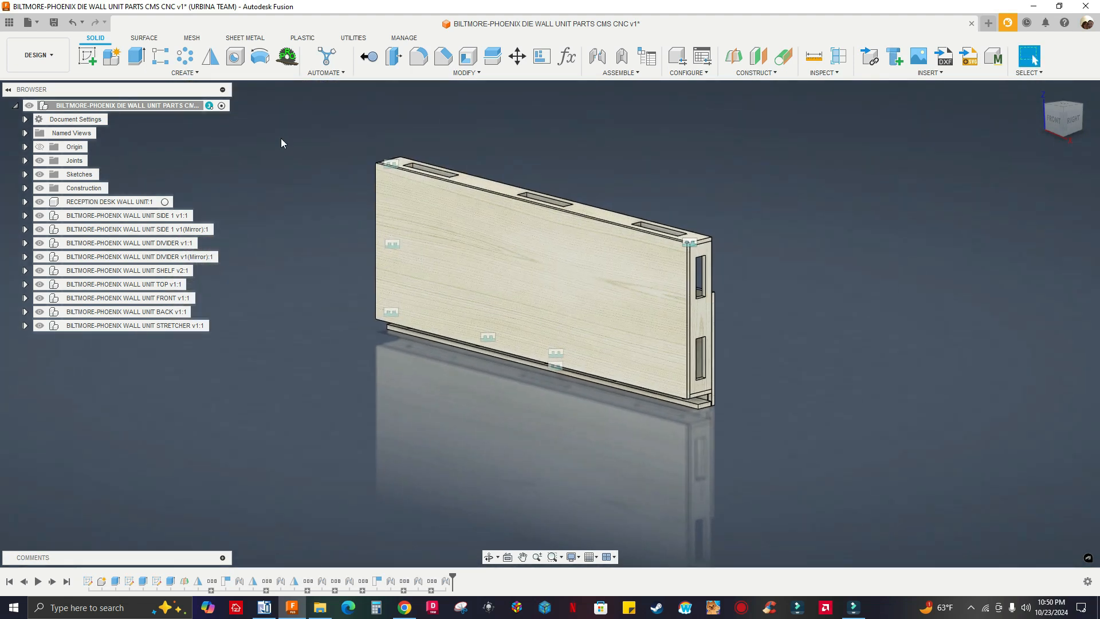
shift+middle_drag(435, 273, 420, 239)
shift+middle_drag(360, 222, 395, 218)
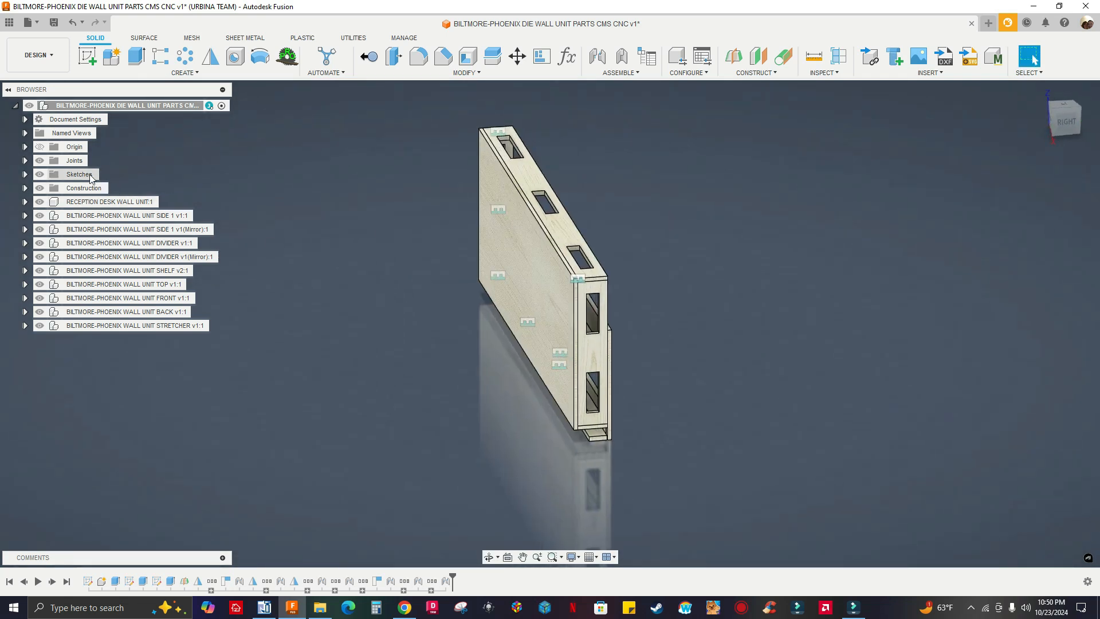
Hide all the rigid joint markers, Rigid 3 through Rigid 10, in the assembly
click(25, 162)
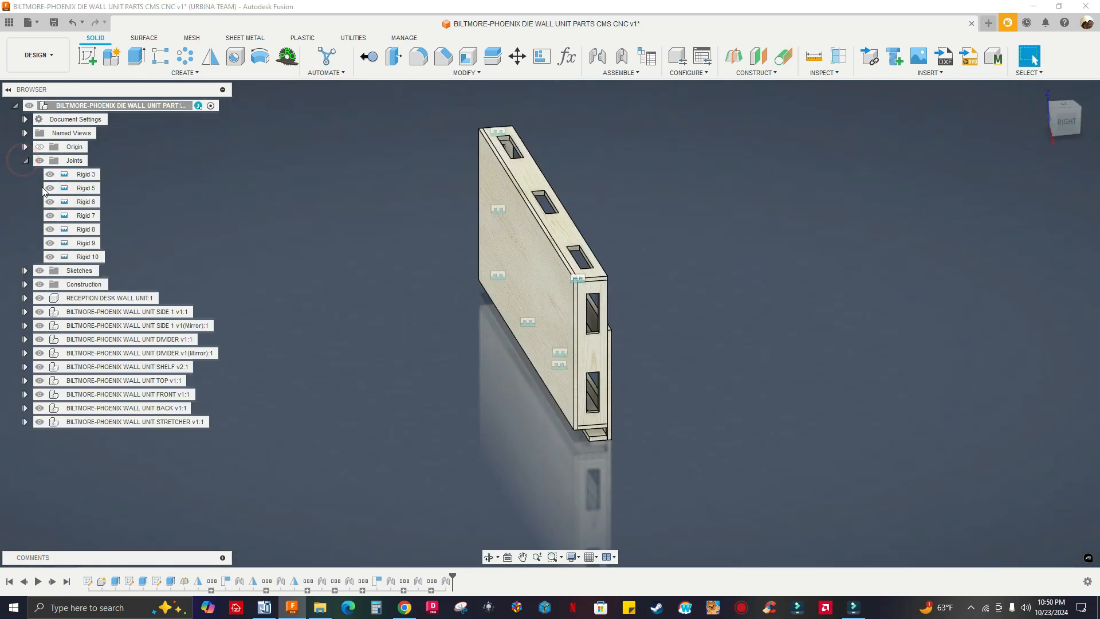
click(78, 176)
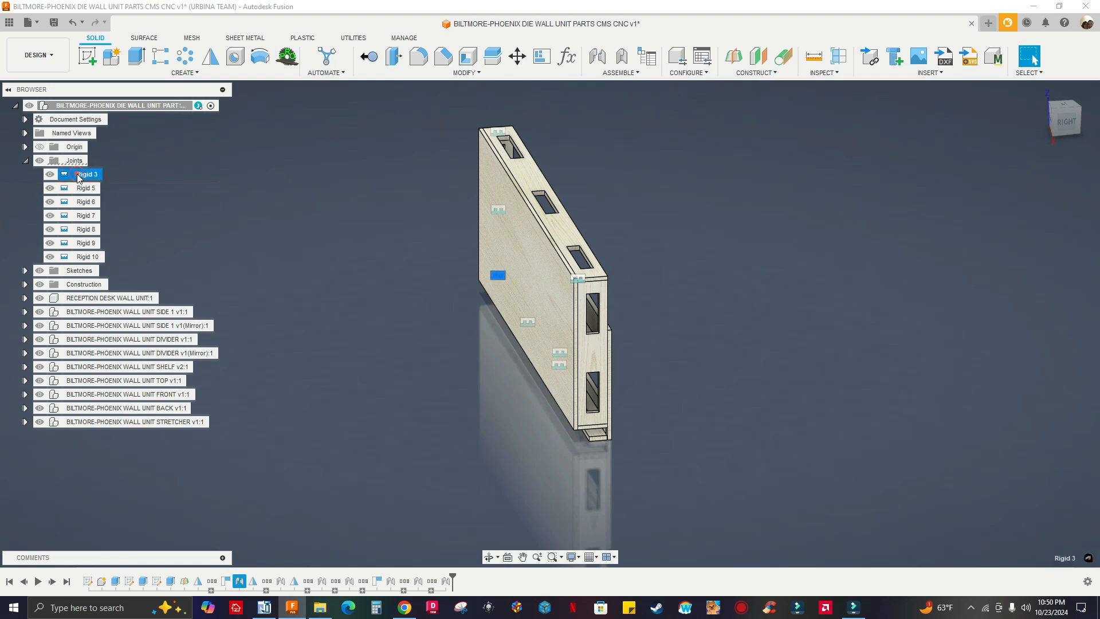
shift+click(87, 257)
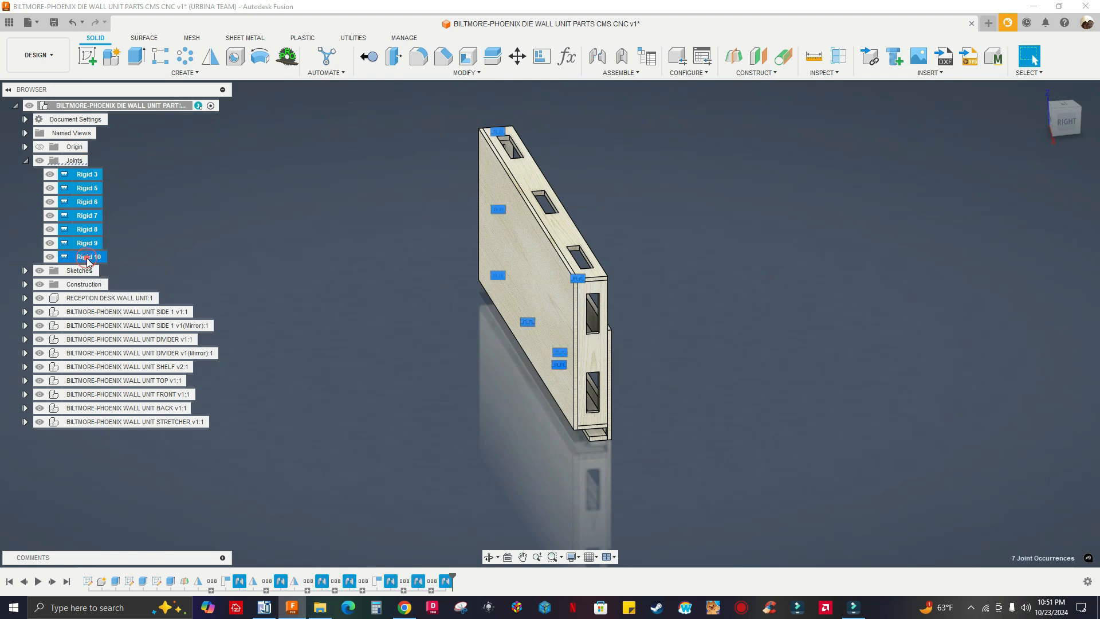
right_click(87, 258)
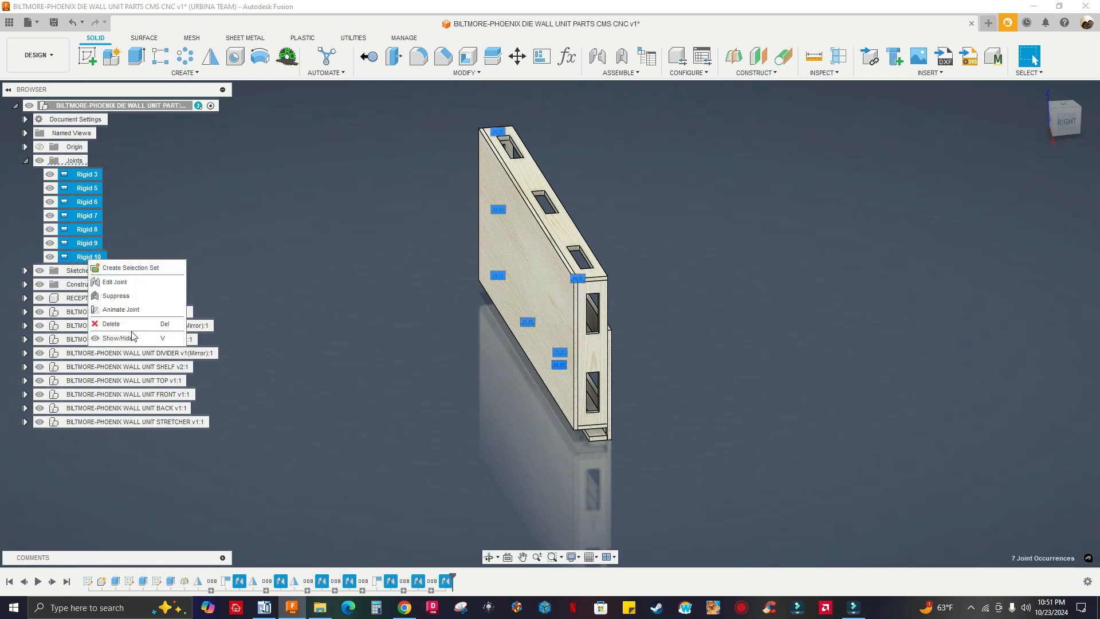
click(132, 336)
click(276, 265)
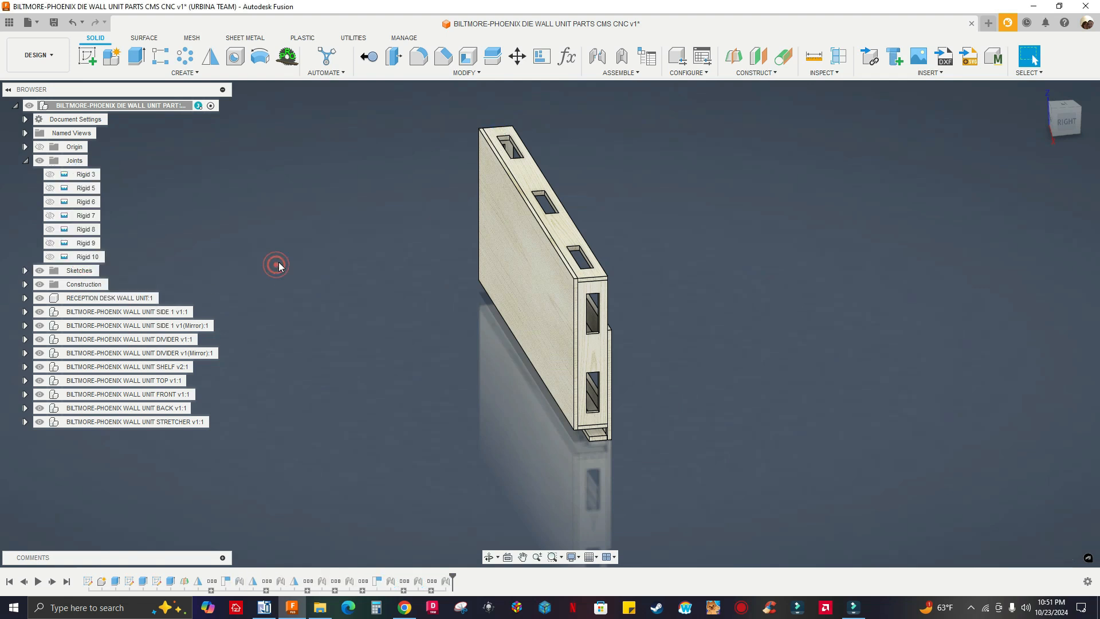
click(25, 161)
Run MapBoards Pro on the entire model with 48 x 96 in boards, and save the cutlist CSV to the Desktop under the proposed file name
click(1038, 90)
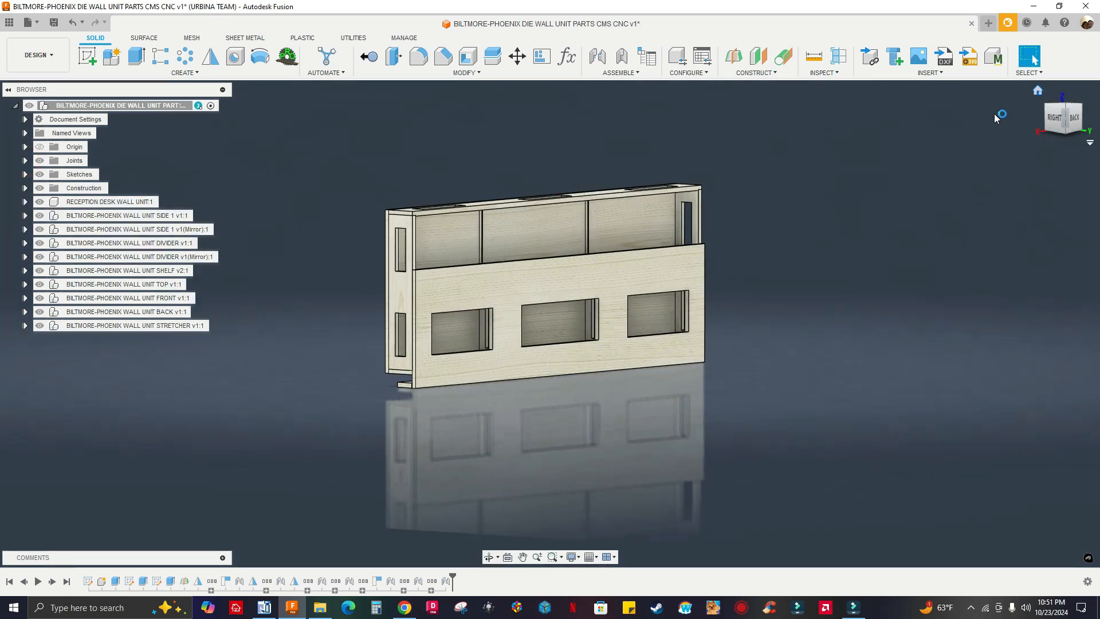
click(1038, 91)
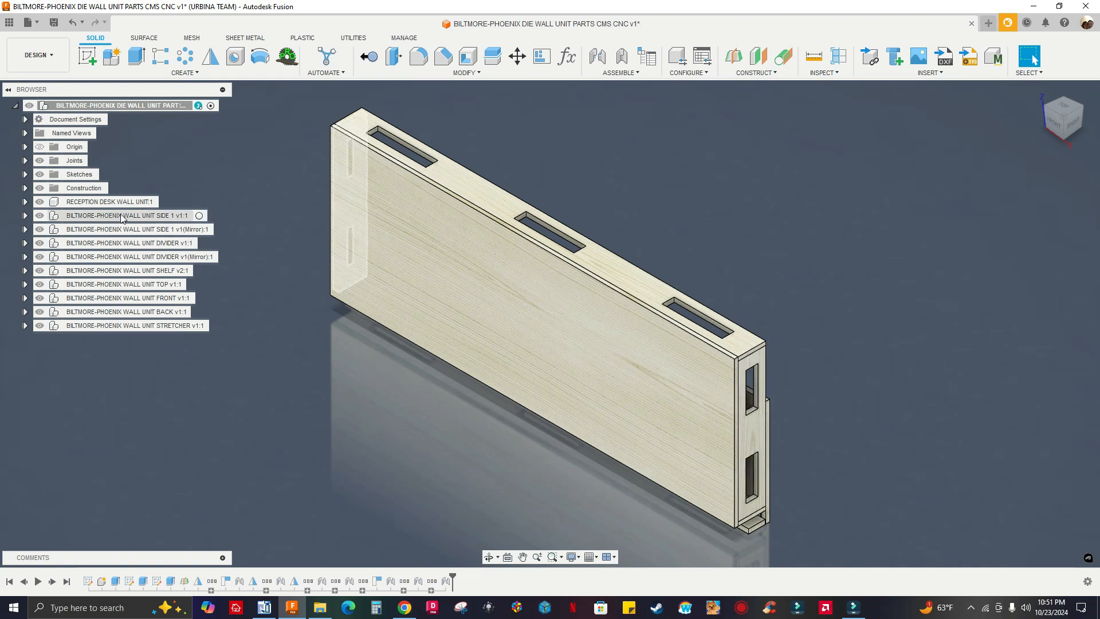
click(235, 175)
click(288, 58)
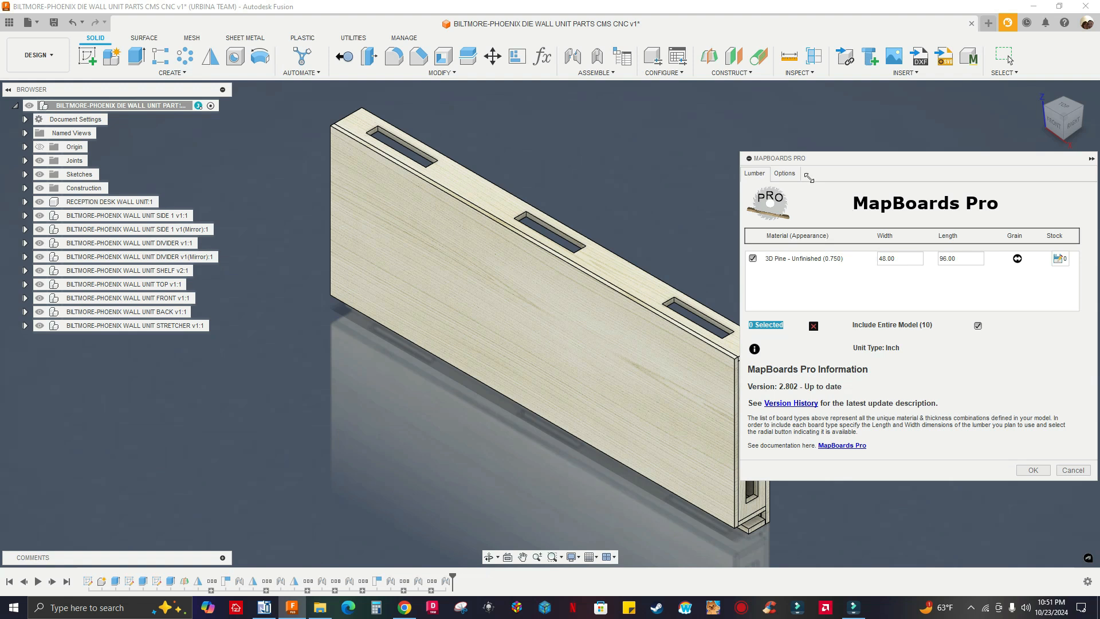
click(785, 173)
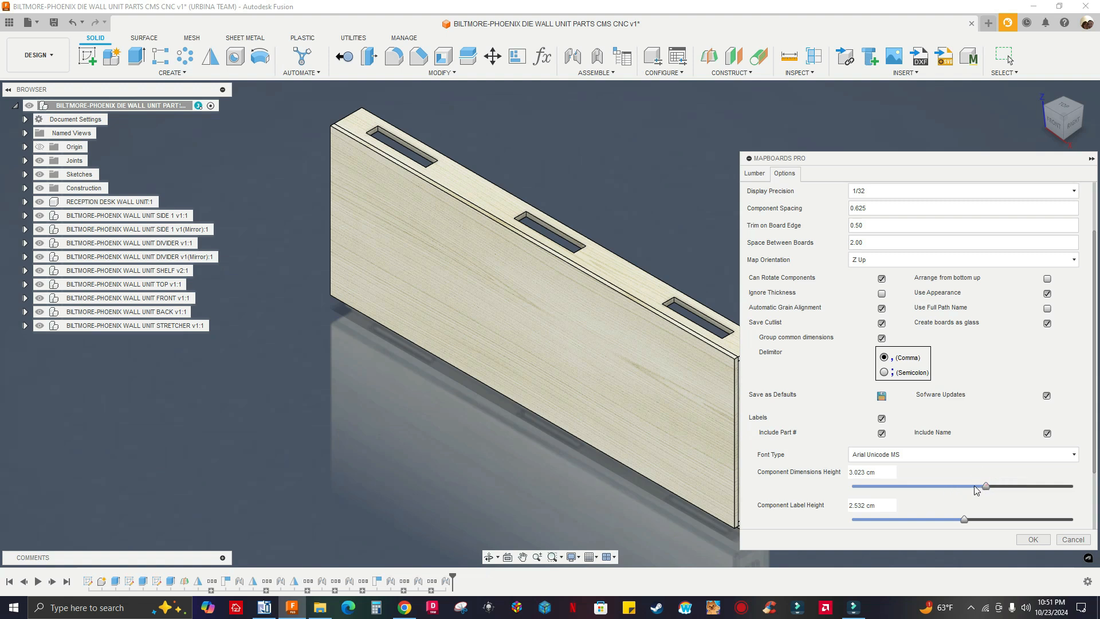
click(1035, 539)
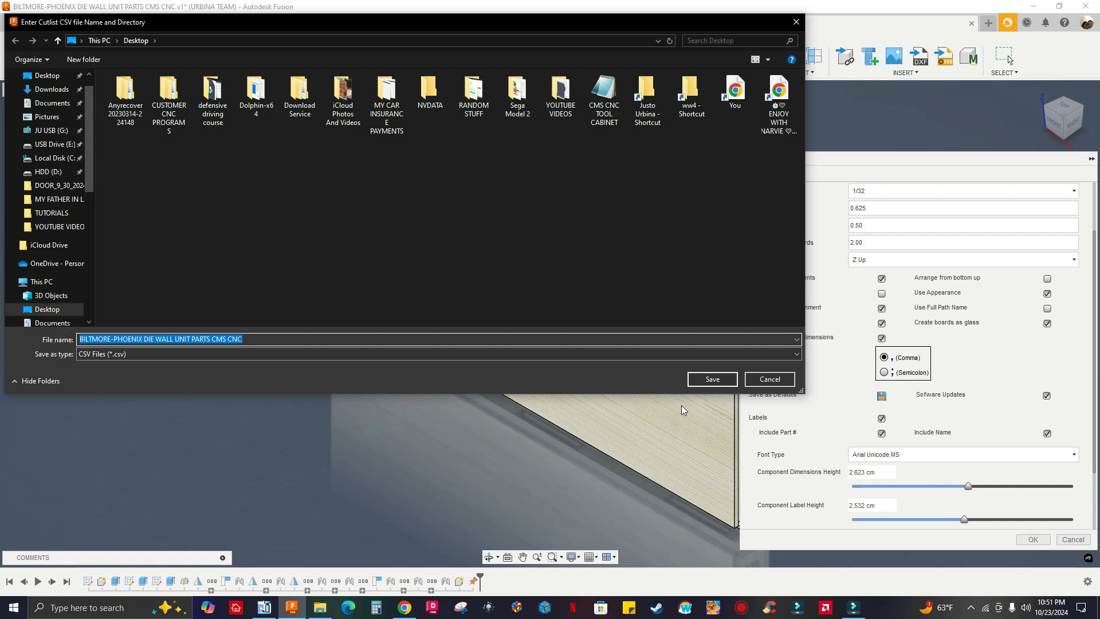
click(712, 379)
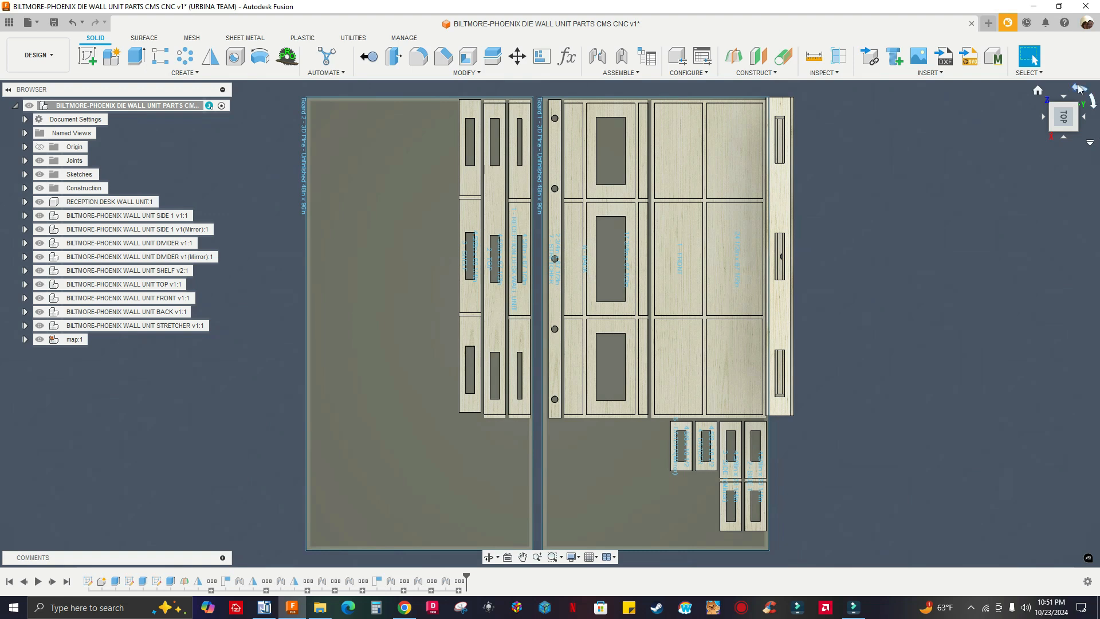
Examine the part labels, dimensions and nesting on Board 1 from above, including the front, back, stretcher, sides and dividers
click(1079, 89)
shift+middle_drag(927, 371, 907, 315)
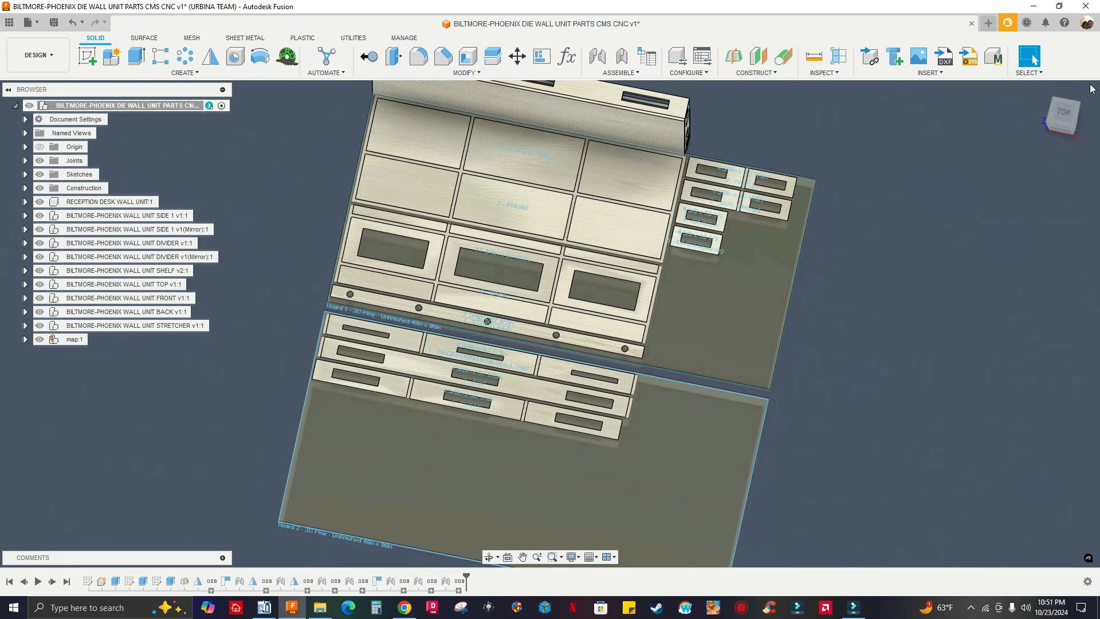
click(1073, 114)
scroll(745, 191, up, 8)
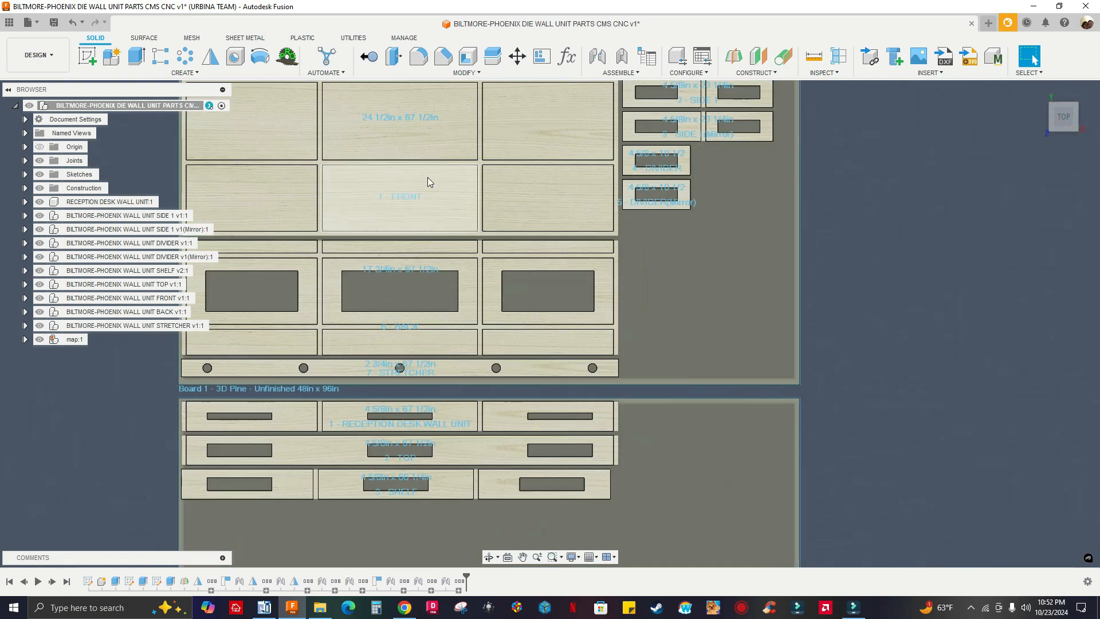
scroll(460, 291, down, 3)
scroll(489, 295, up, 5)
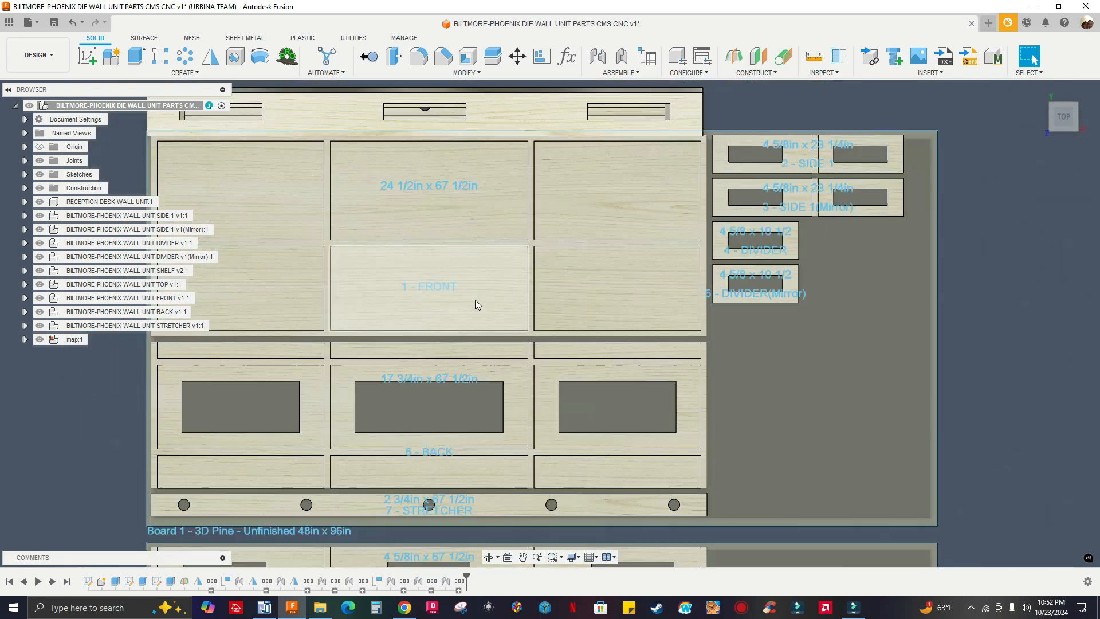
scroll(462, 292, down, 3)
scroll(473, 346, up, 3)
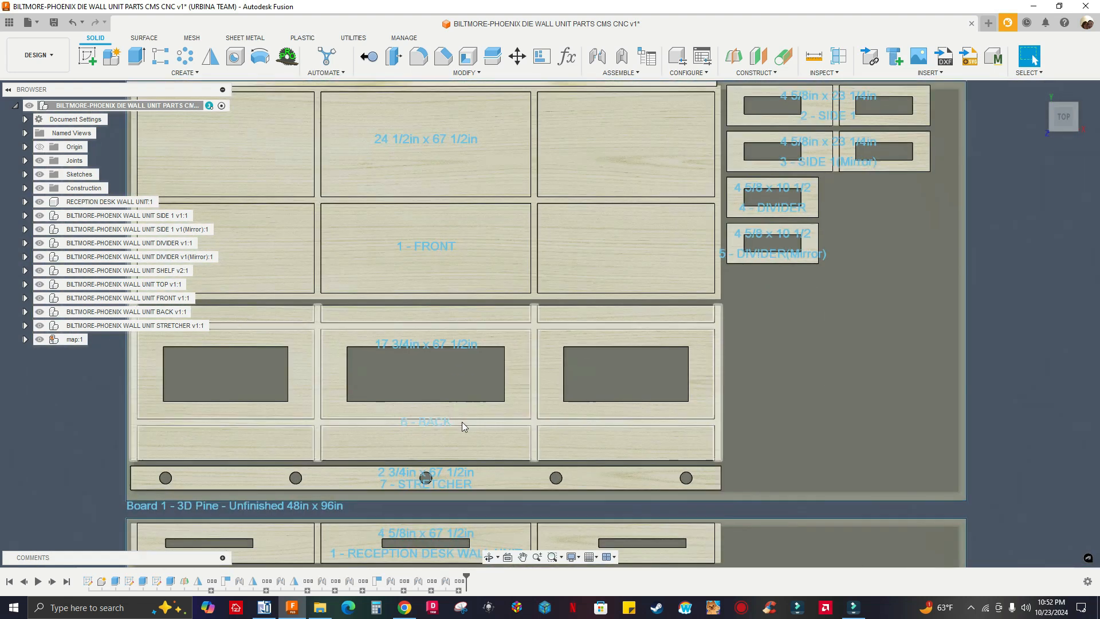
scroll(464, 378, down, 3)
scroll(417, 357, up, 4)
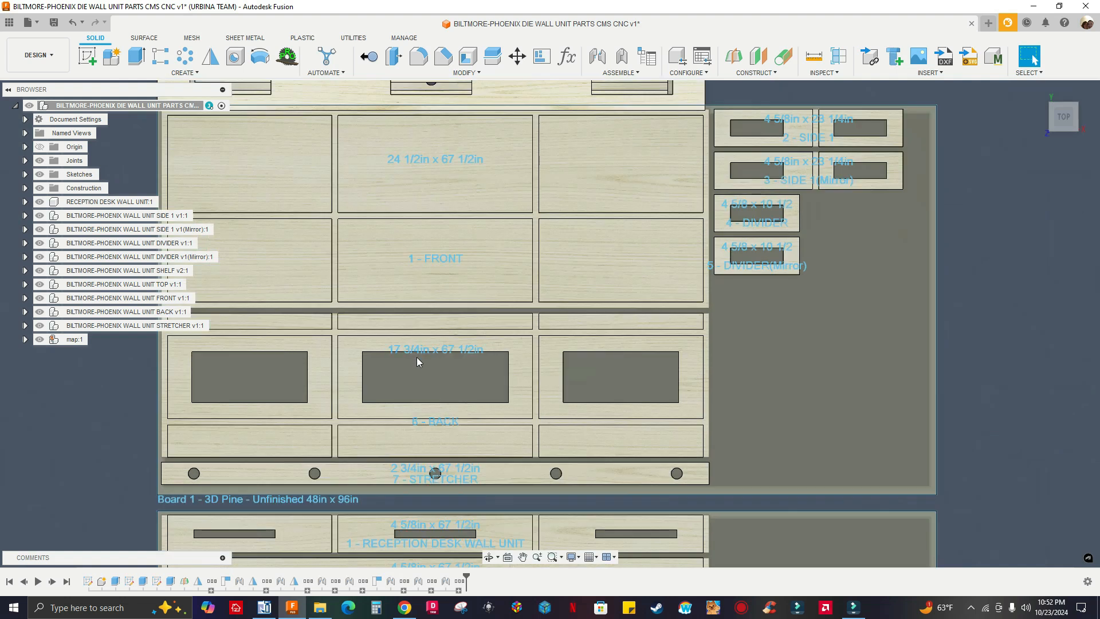
scroll(419, 356, down, 1)
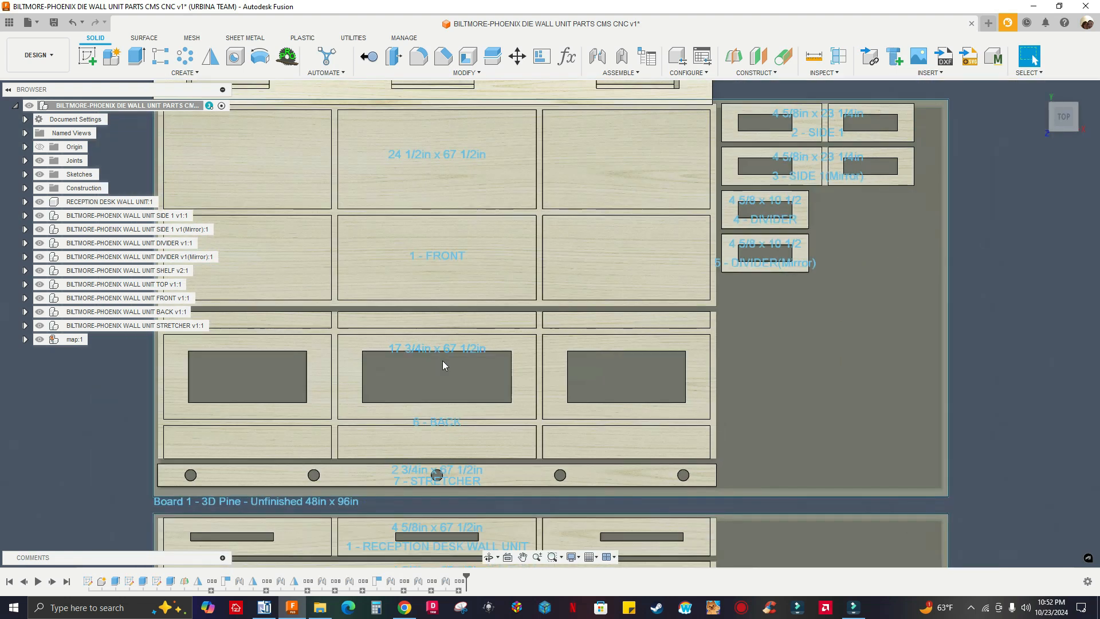
scroll(449, 358, down, 1)
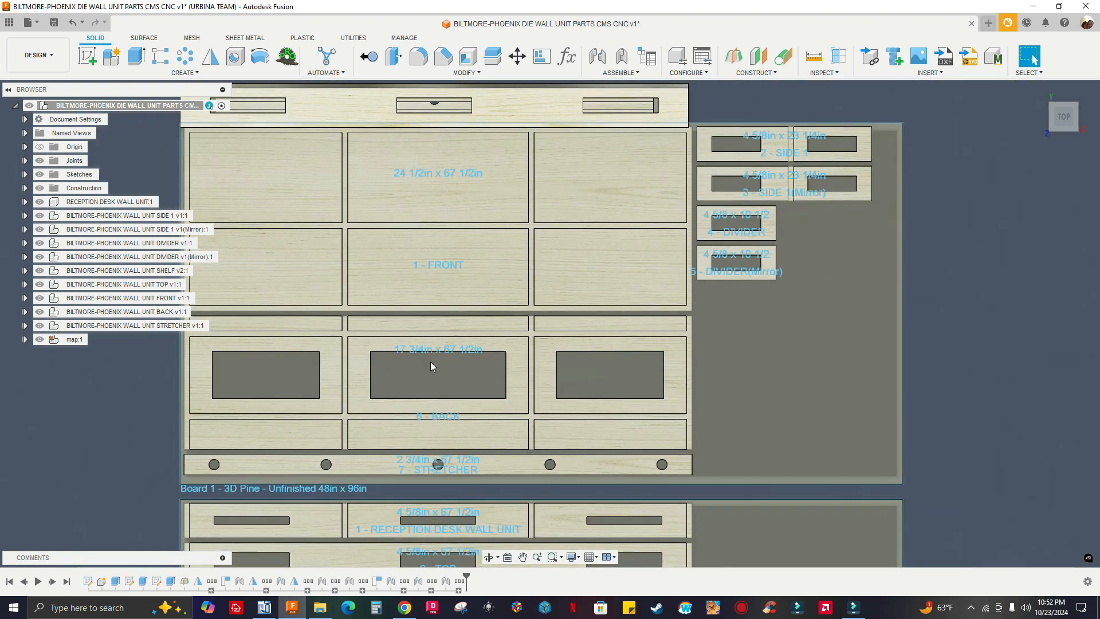
scroll(407, 359, up, 2)
scroll(447, 354, down, 1)
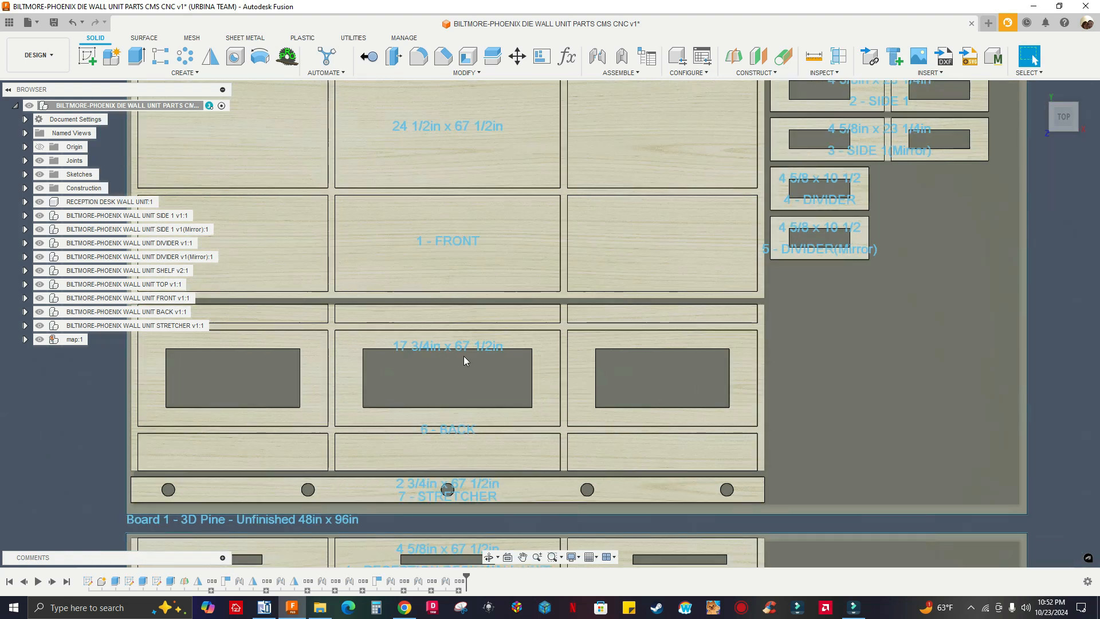
scroll(472, 353, down, 2)
scroll(545, 350, up, 1)
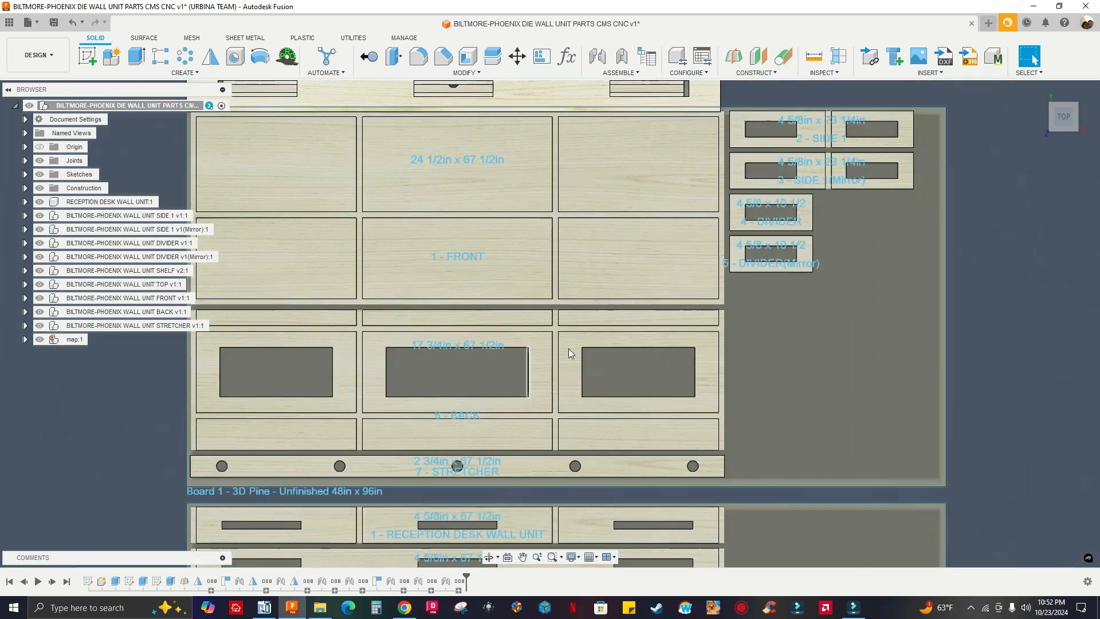
scroll(642, 321, down, 1)
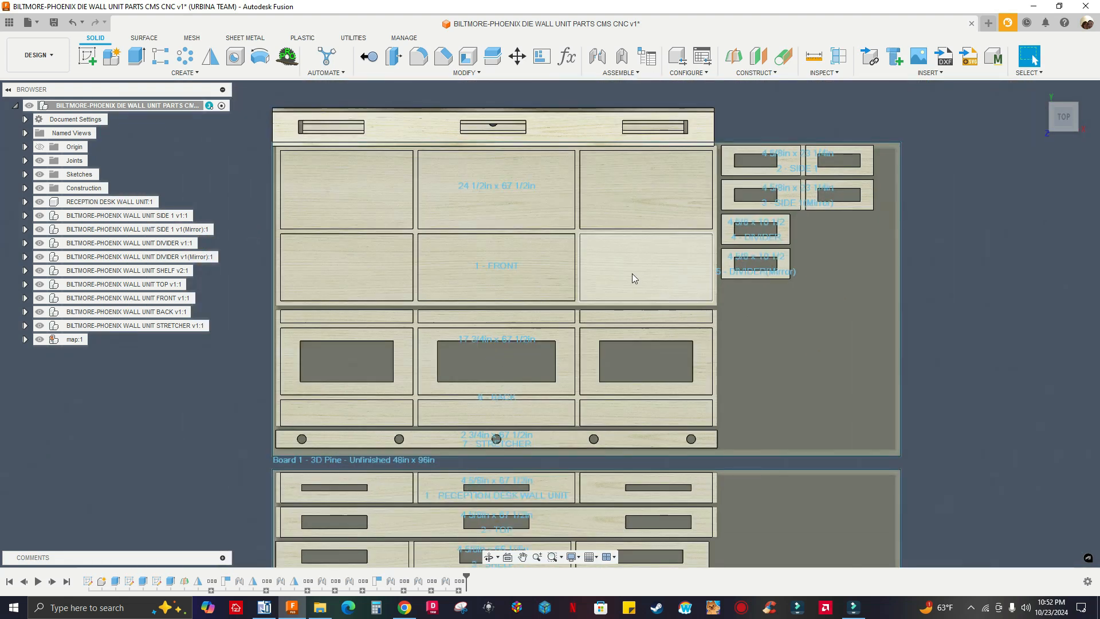
scroll(759, 265, up, 4)
scroll(648, 287, up, 1)
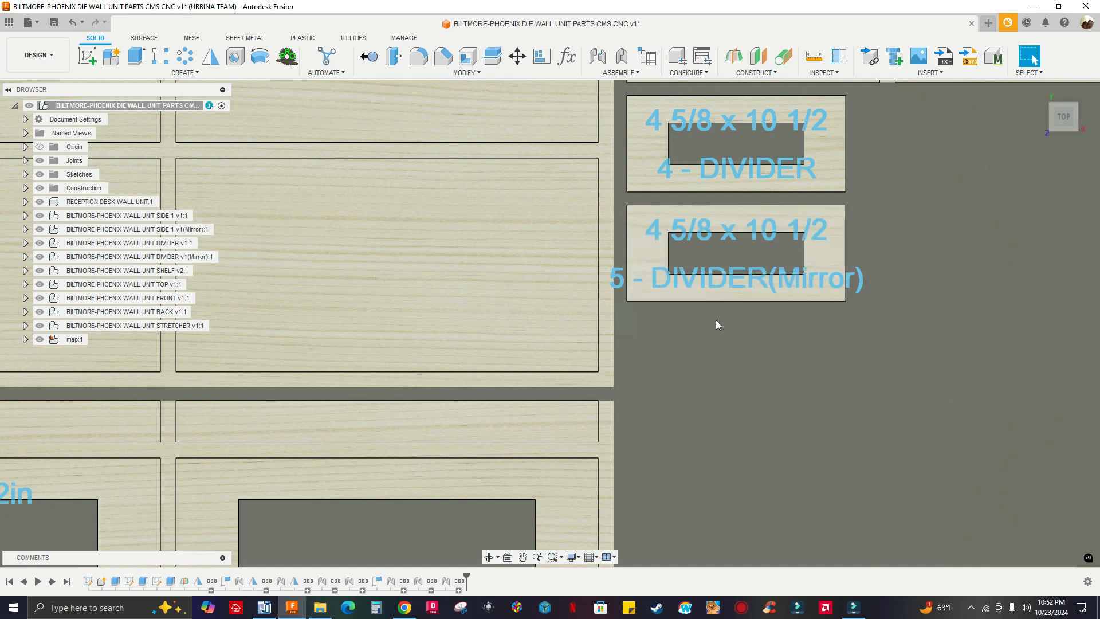
scroll(716, 320, down, 2)
scroll(704, 275, down, 3)
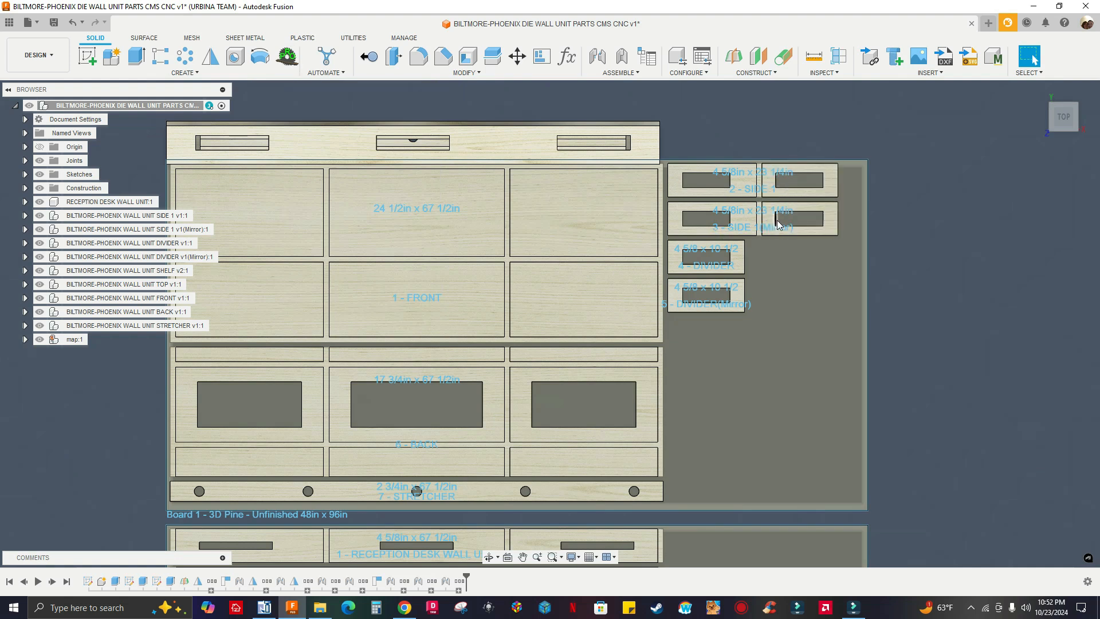
scroll(527, 347, down, 2)
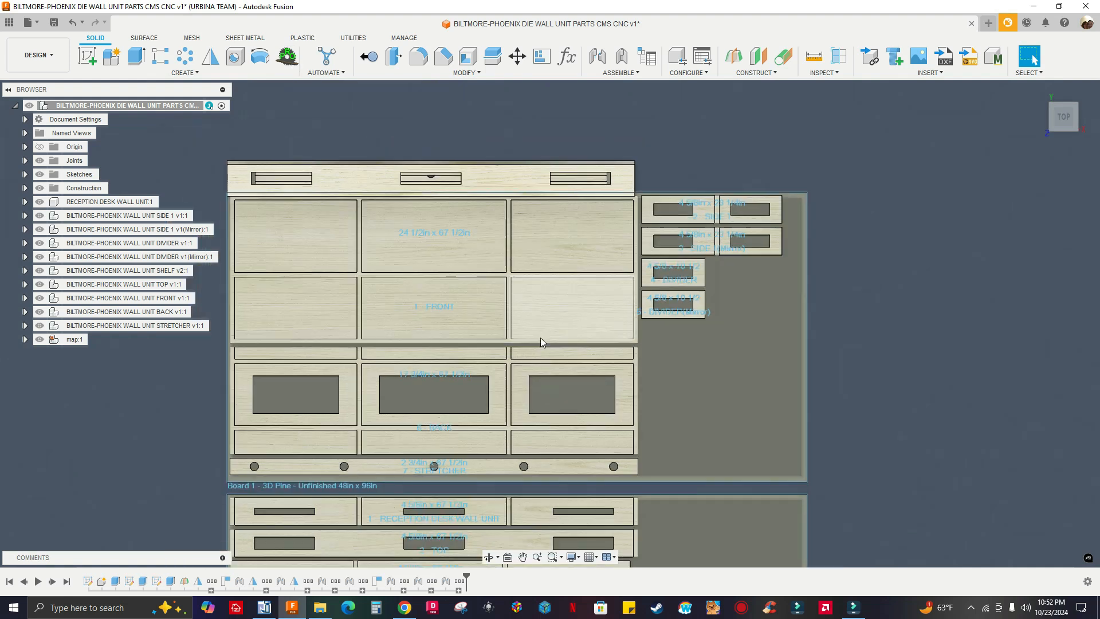
Examine the parts nested on Board 2, and inspect the whole two-board layout at an angle
middle_drag(369, 445, 481, 352)
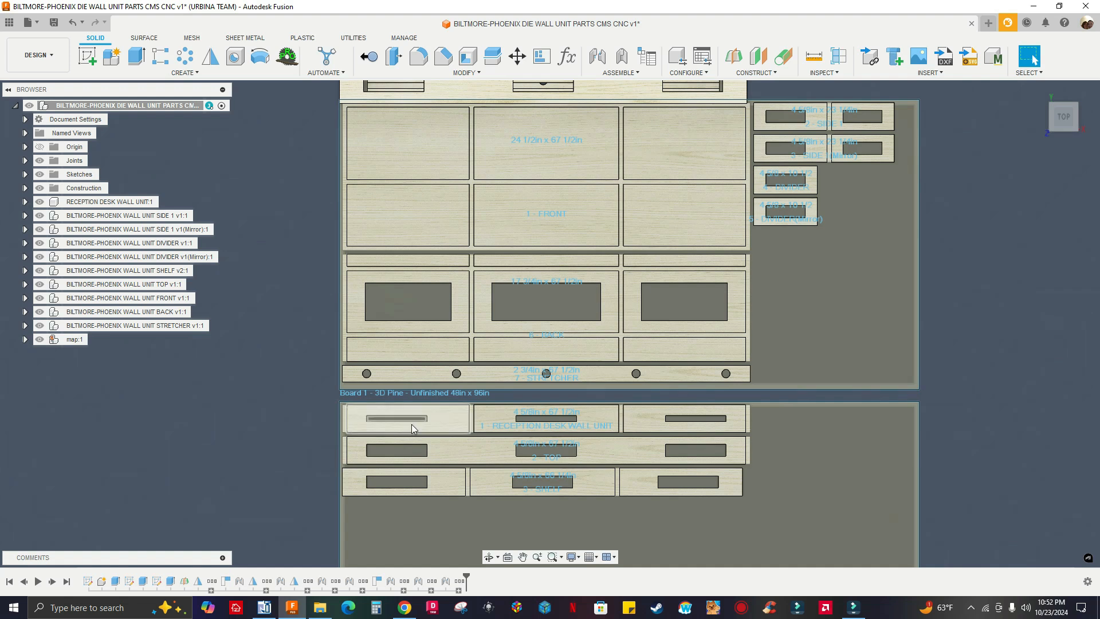
scroll(401, 384, down, 4)
scroll(435, 504, up, 8)
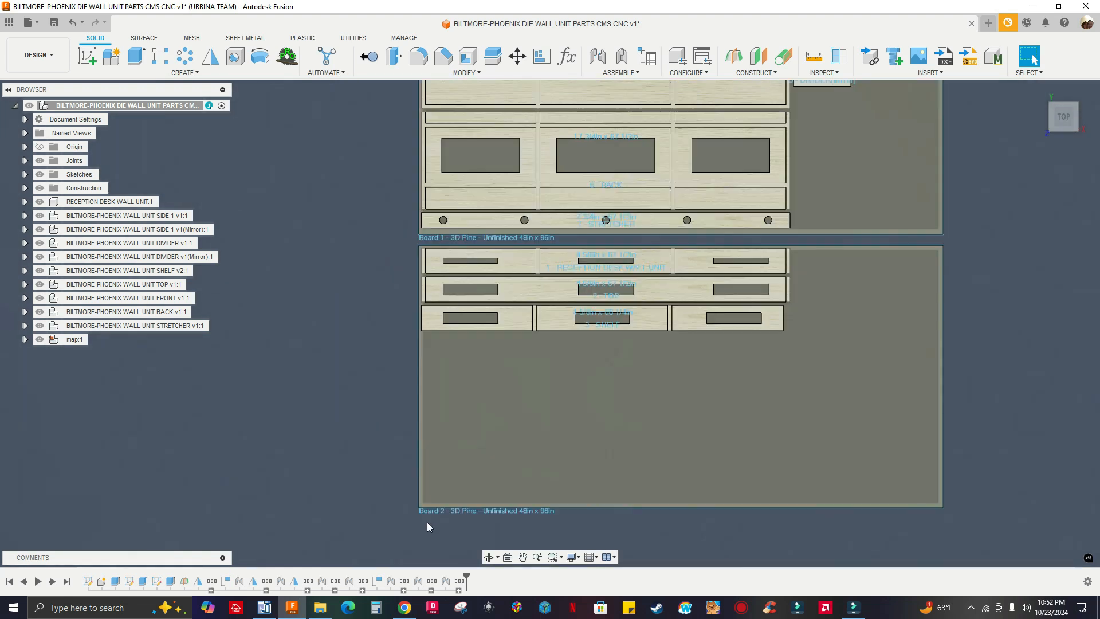
scroll(449, 513, down, 8)
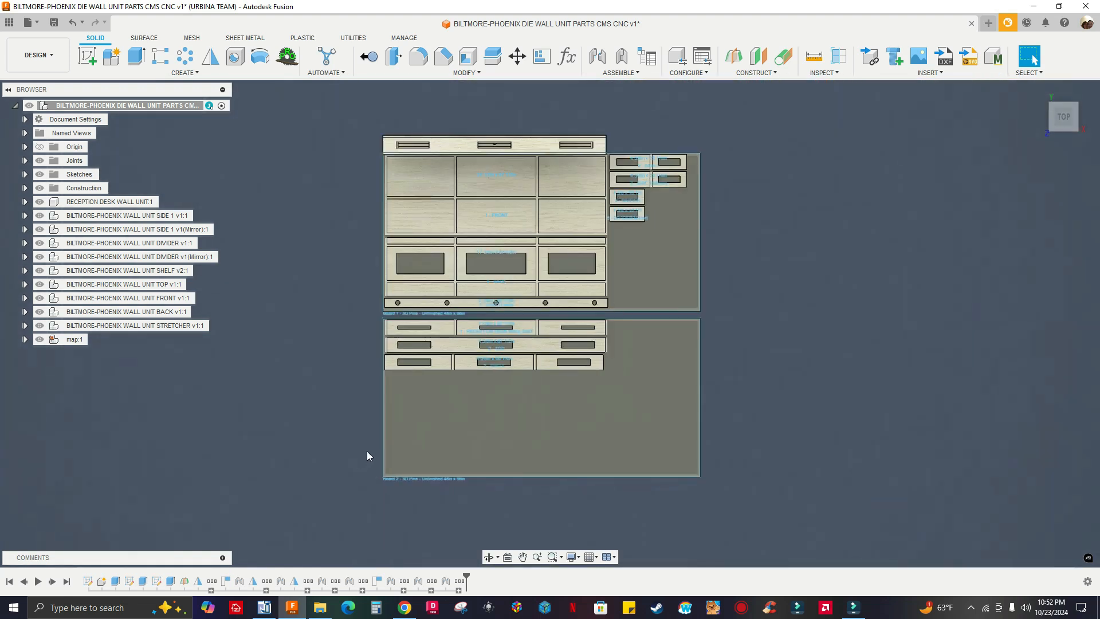
shift+middle_drag(747, 418, 739, 375)
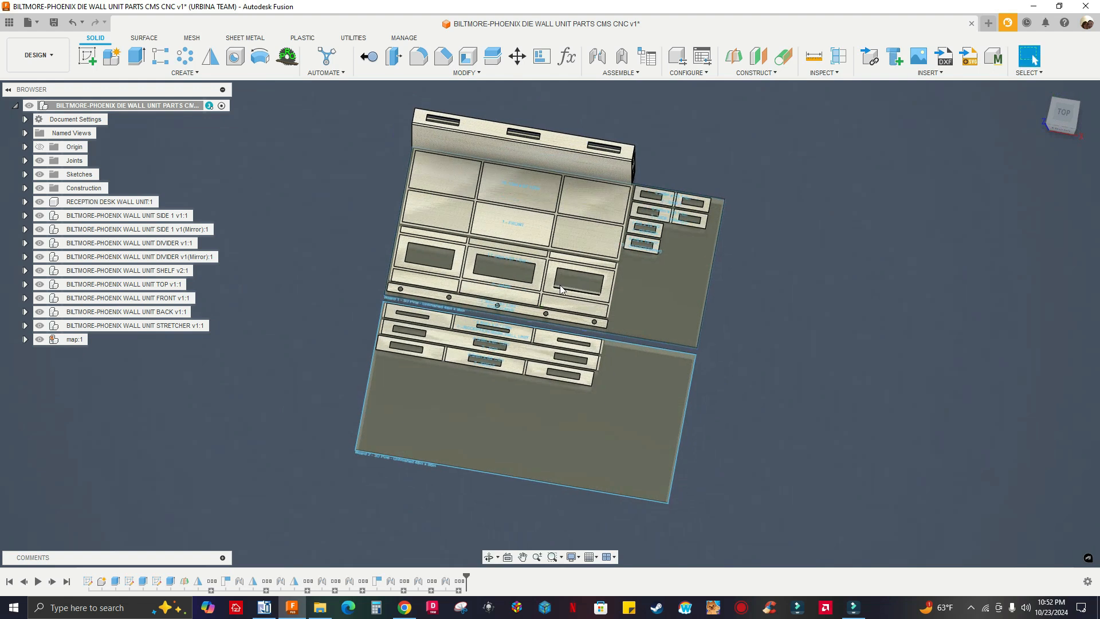
scroll(518, 223, up, 5)
scroll(517, 223, up, 2)
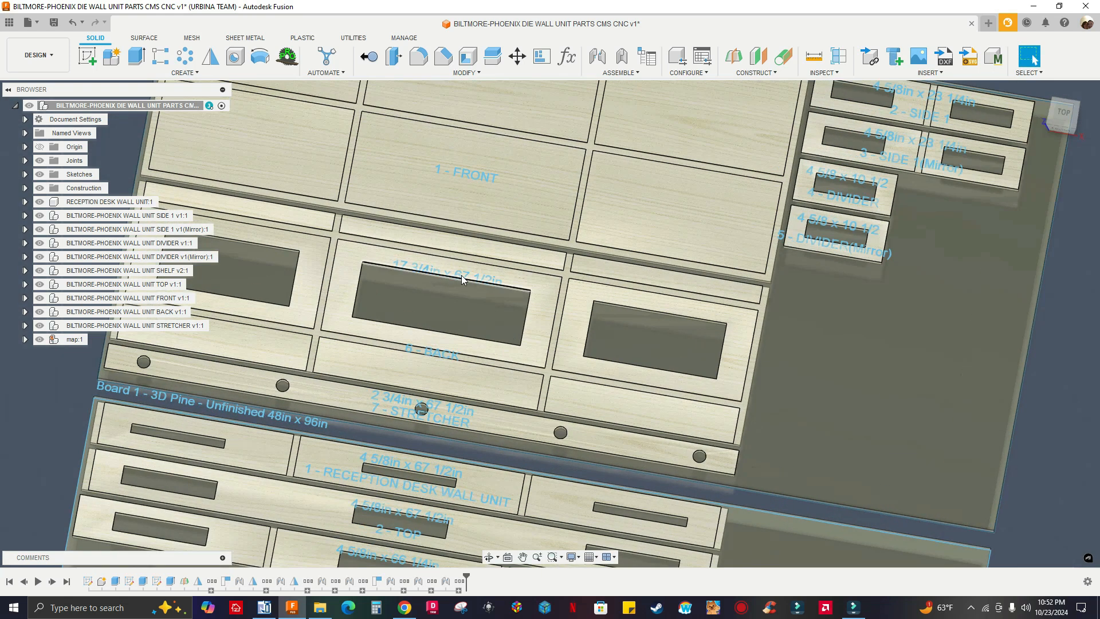
Move the back part's dimension and name labels clear of its center cutout, and spread the stretcher's two labels apart sideways
shift+middle_drag(461, 284, 466, 302)
drag(462, 279, 460, 273)
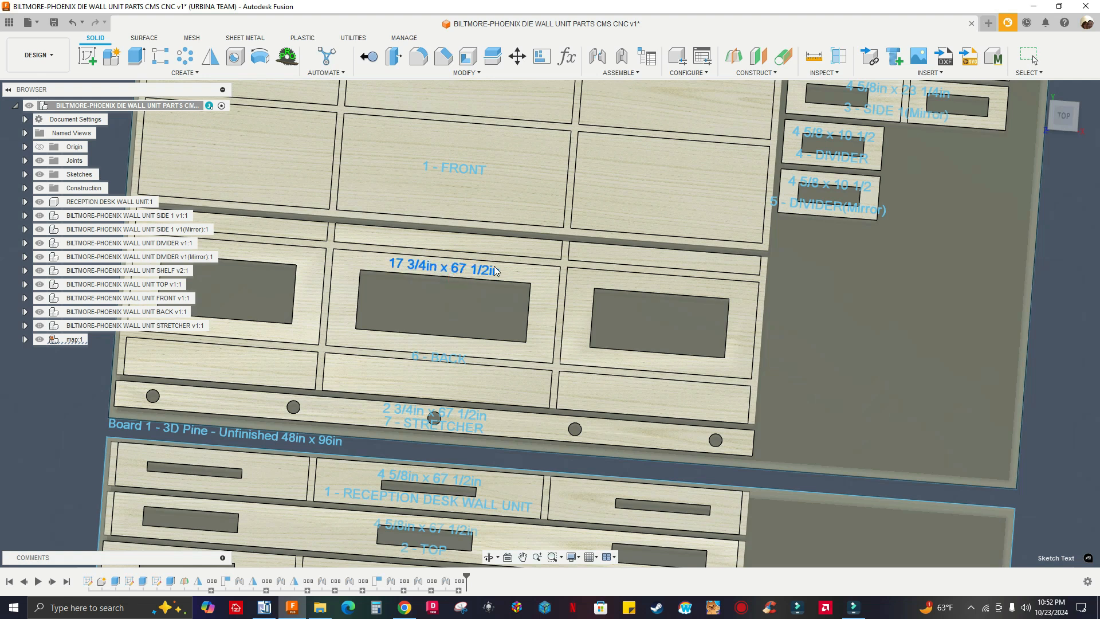
click(1066, 118)
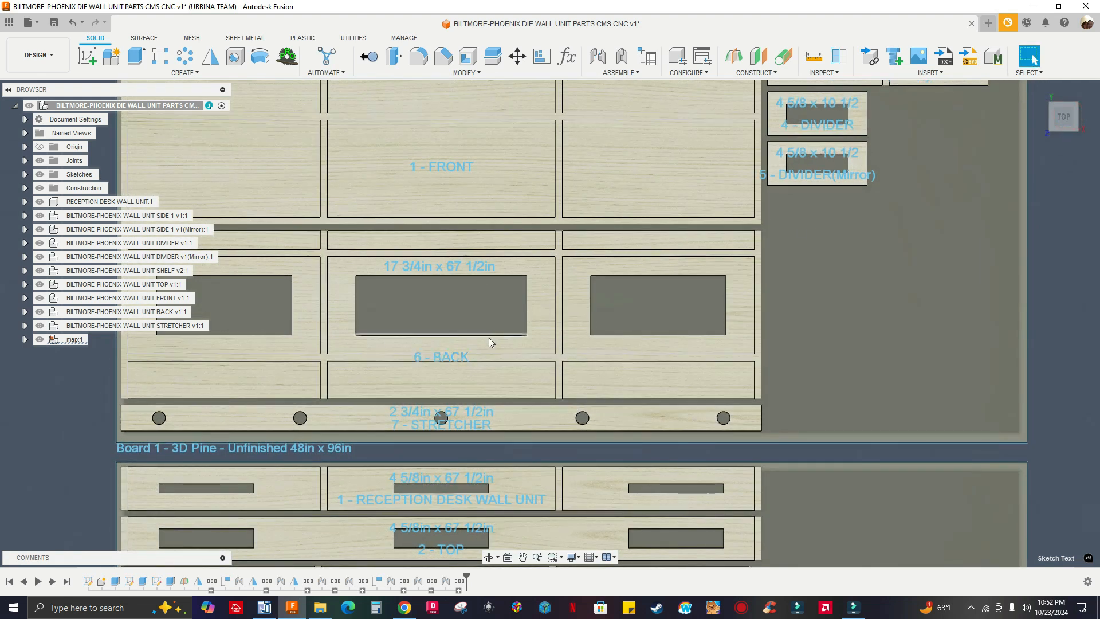
drag(455, 370, 455, 380)
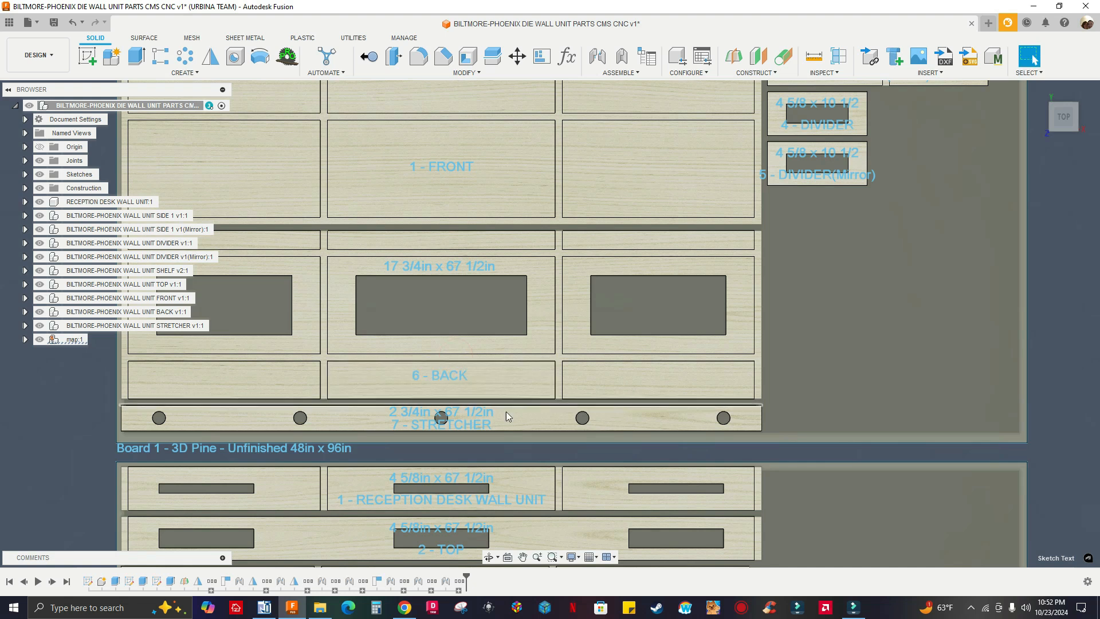
drag(426, 428, 628, 421)
drag(476, 422, 409, 421)
Move the SIDE 1 labels above and below its right cutout, and the SIDE 1(Mirror) labels toward its left half
scroll(501, 321, down, 5)
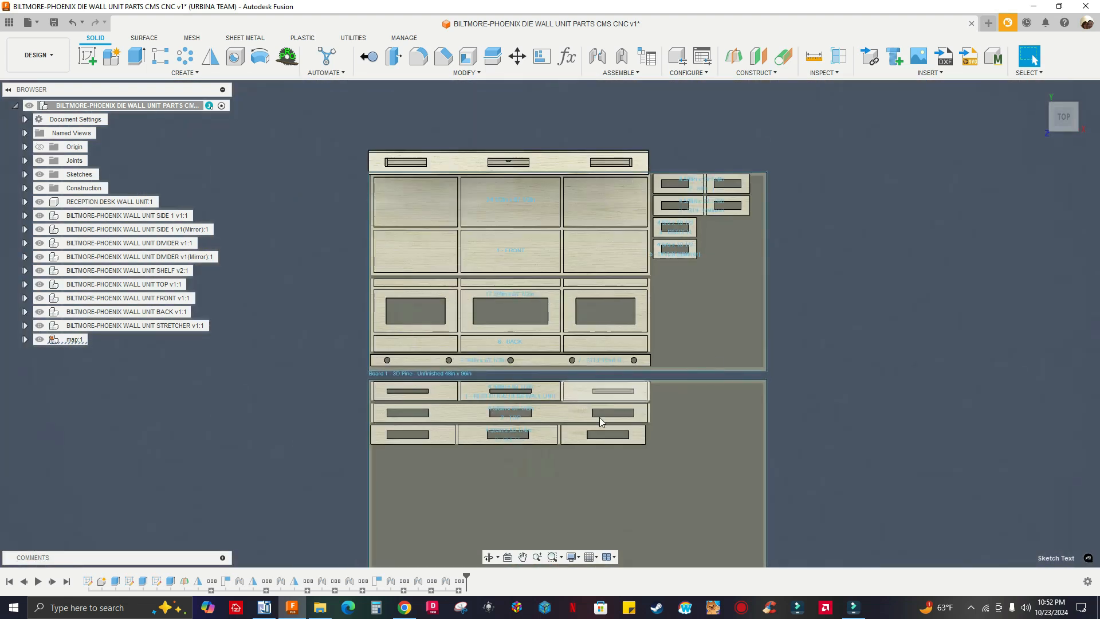
scroll(414, 418, up, 4)
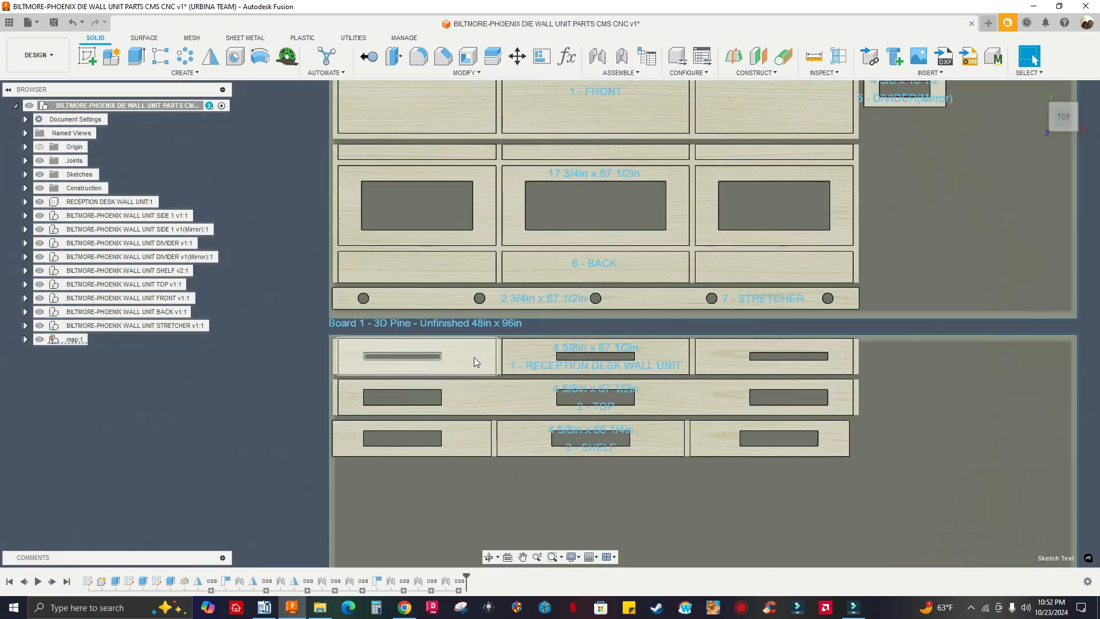
scroll(401, 350, down, 2)
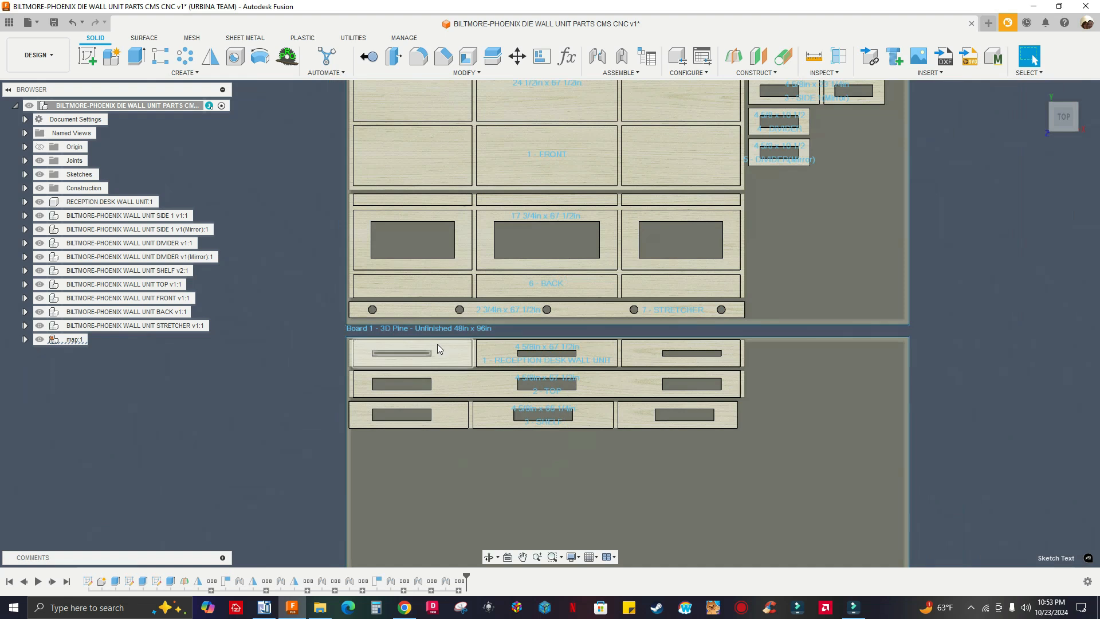
scroll(438, 343, down, 1)
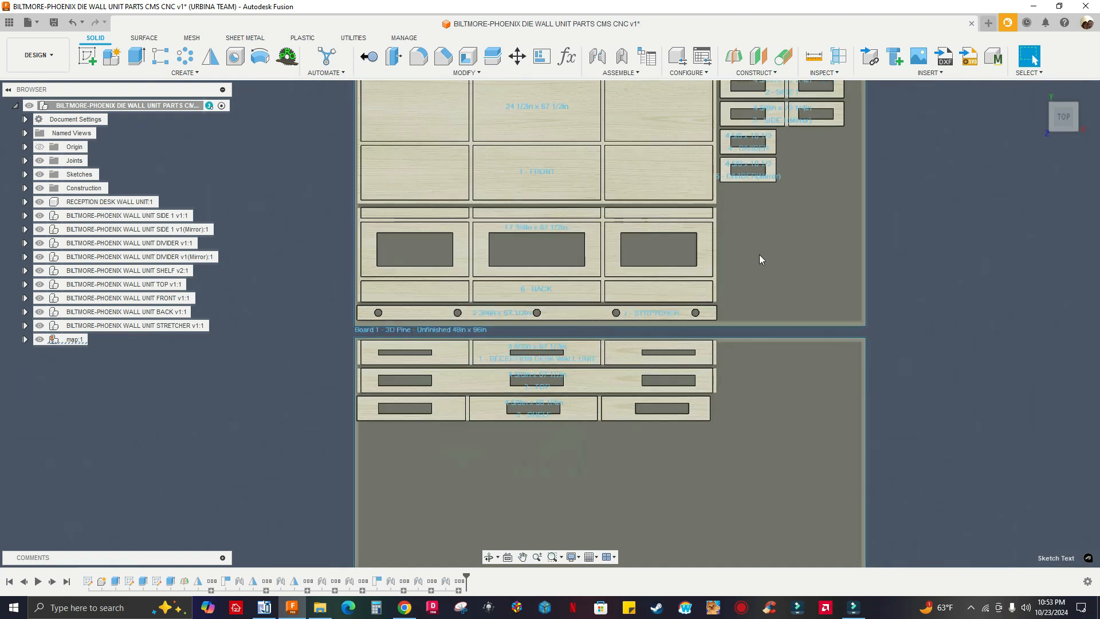
middle_drag(766, 254, 651, 356)
scroll(676, 247, up, 6)
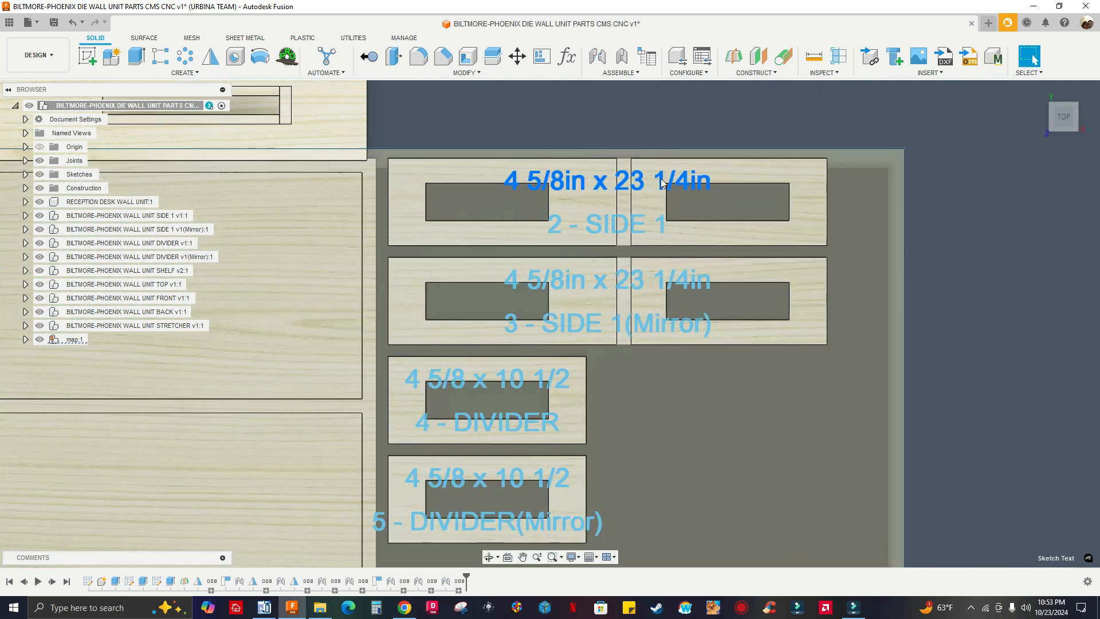
drag(661, 183, 774, 174)
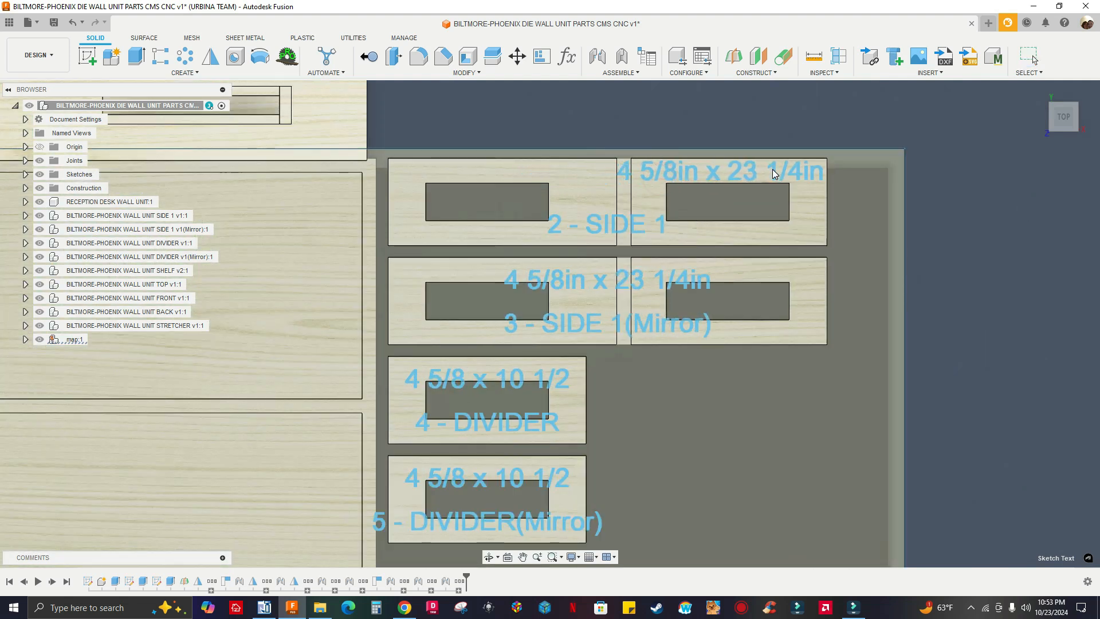
drag(633, 221, 727, 232)
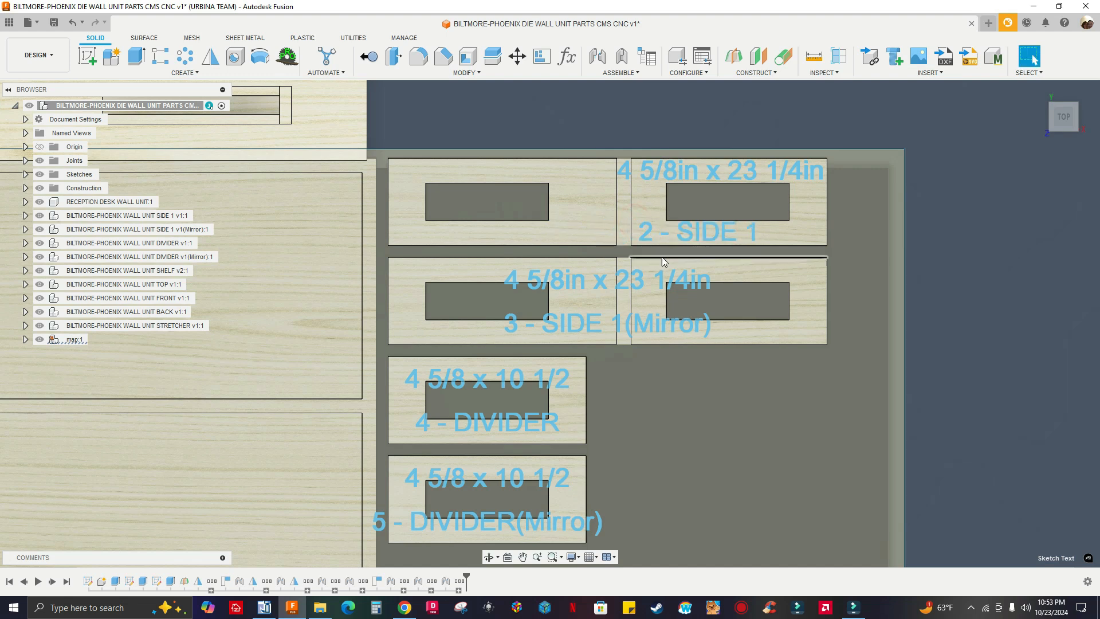
drag(677, 279, 570, 272)
drag(561, 334, 536, 338)
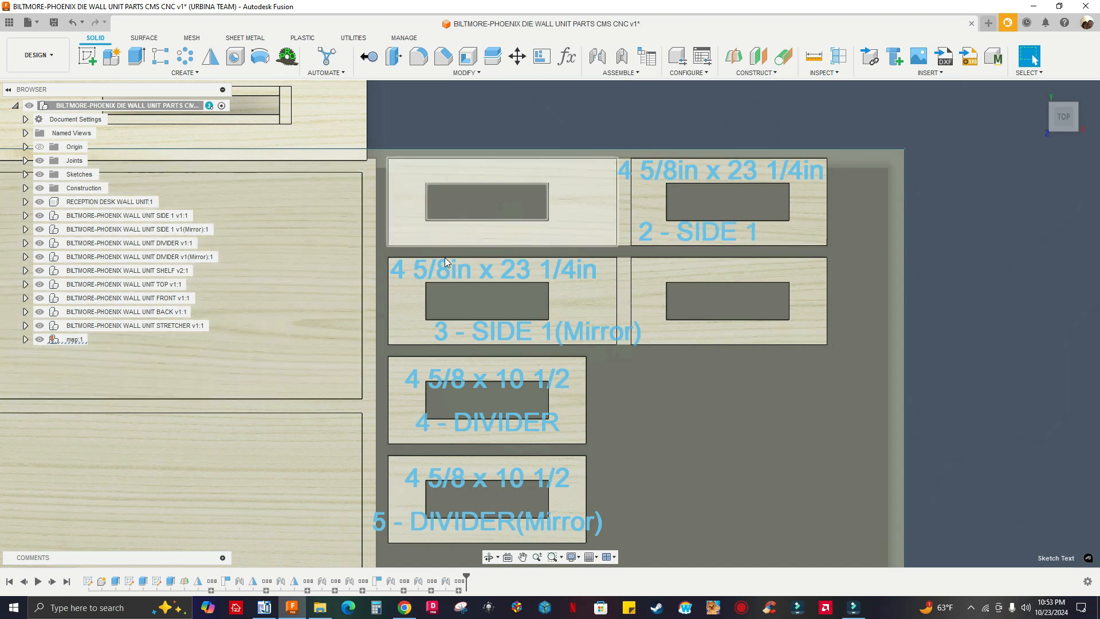
Move the dimension labels of DIVIDER and DIVIDER(Mirror) above their cutouts and the name labels below them
scroll(550, 396, down, 1)
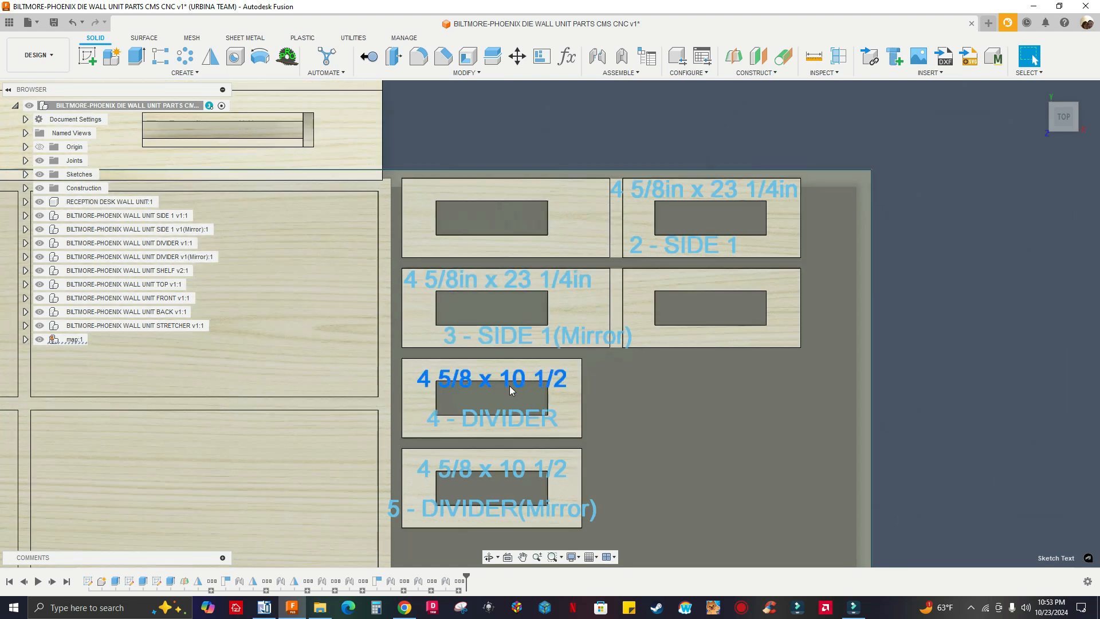
drag(510, 386, 511, 377)
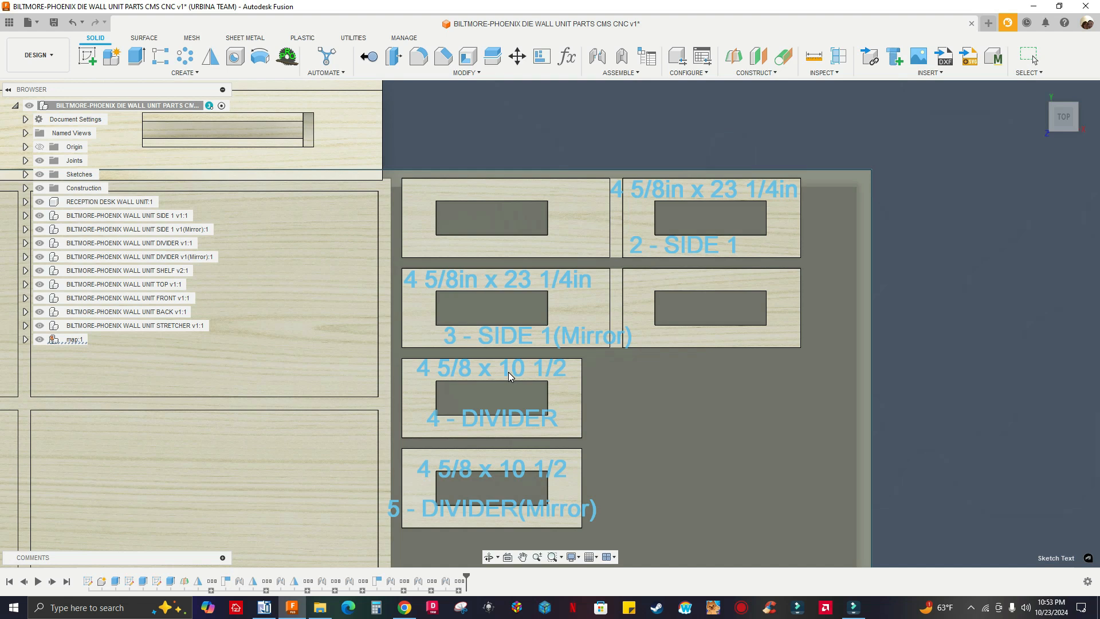
drag(499, 421, 499, 430)
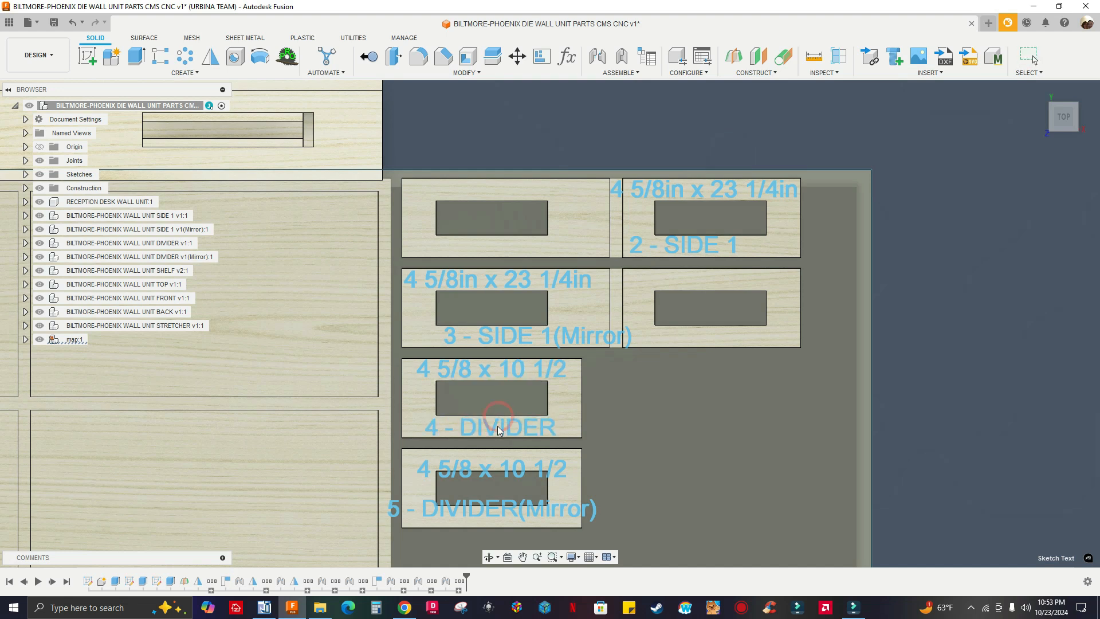
drag(498, 469, 498, 461)
drag(495, 512, 499, 520)
On Board 2, move the dimension labels of the TOP and SHELF to the left and their name labels to the right, off the center cutouts
scroll(738, 358, down, 5)
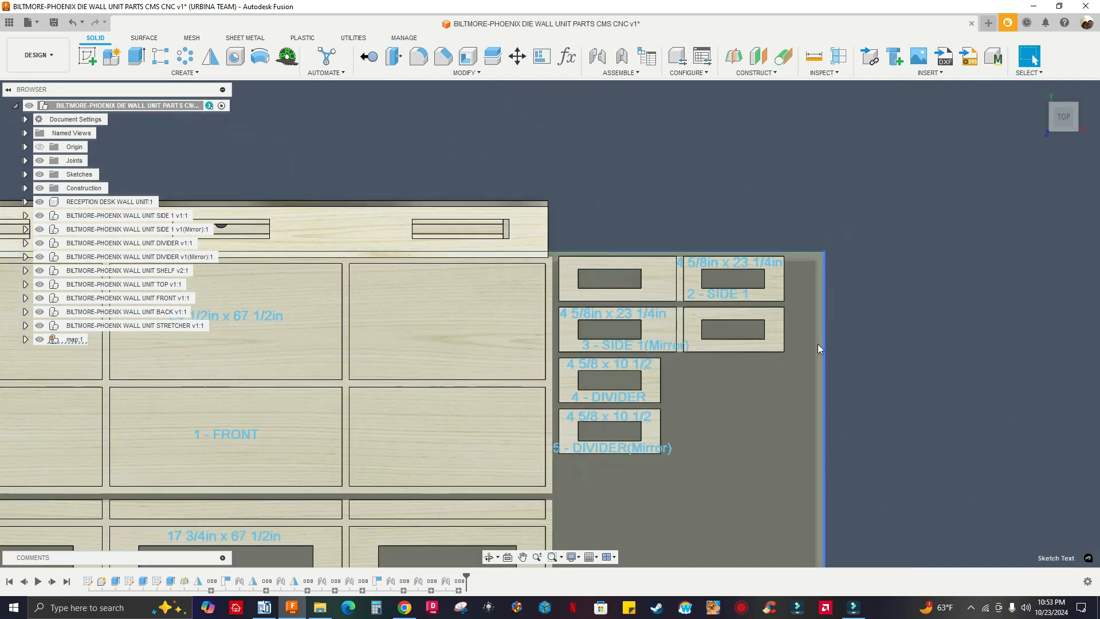
scroll(804, 343, down, 5)
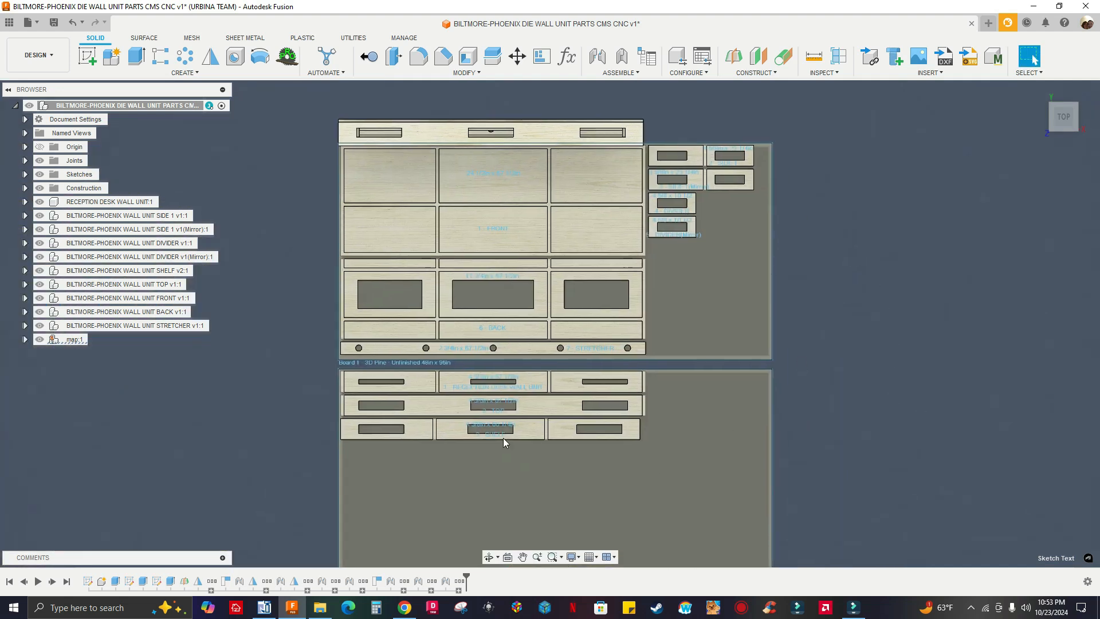
scroll(504, 441, up, 7)
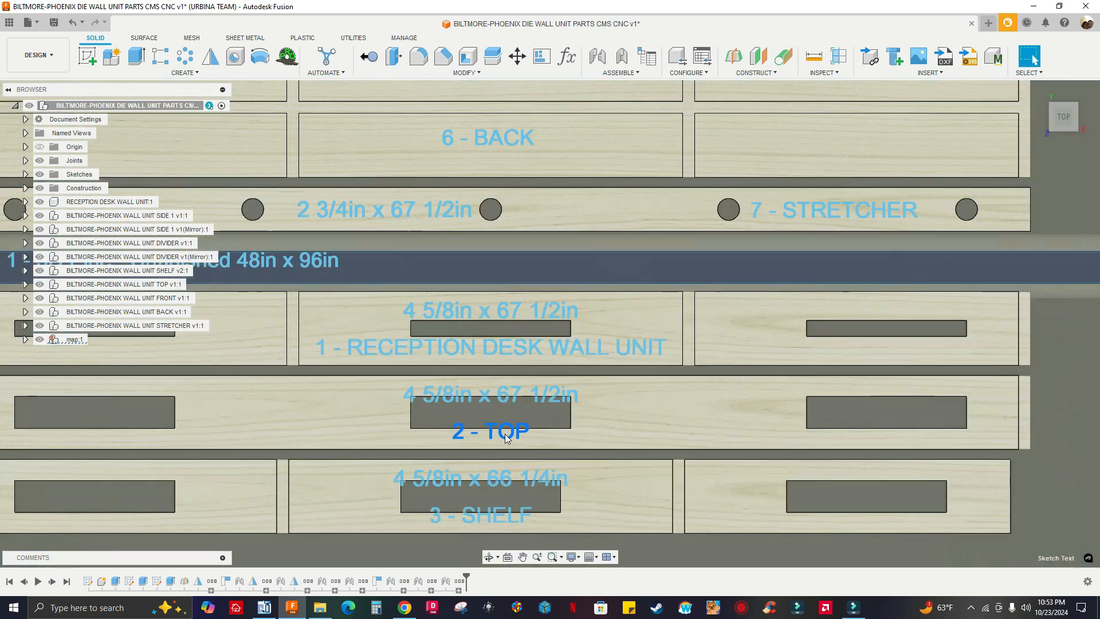
drag(507, 438, 698, 431)
drag(531, 397, 330, 401)
drag(444, 477, 382, 474)
drag(446, 513, 604, 514)
scroll(577, 421, up, 2)
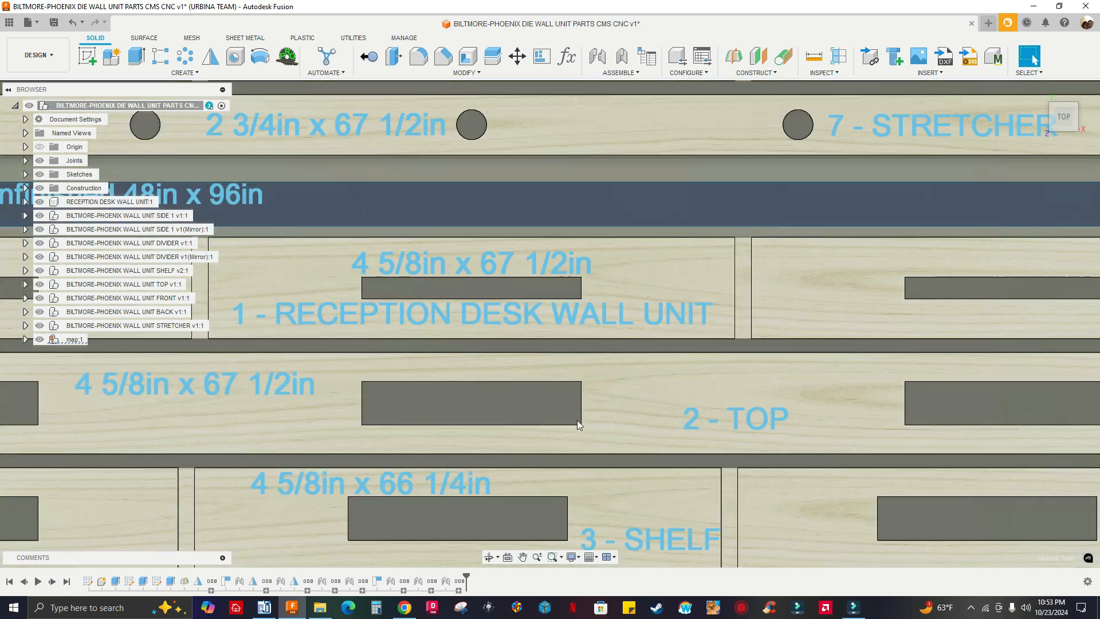
scroll(576, 421, down, 6)
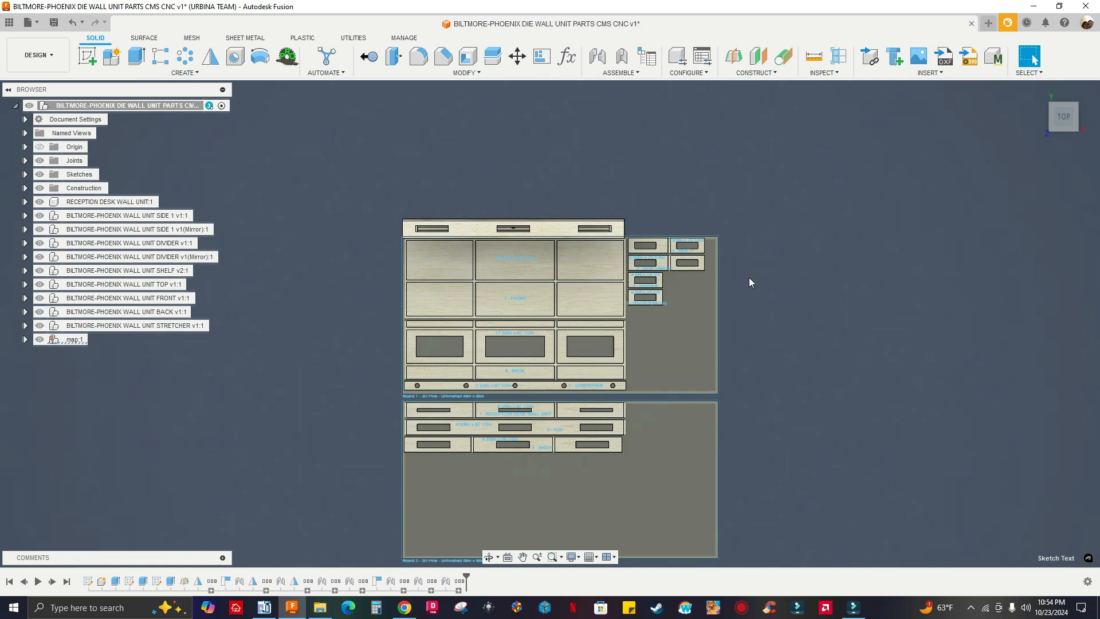
middle_drag(749, 282, 763, 262)
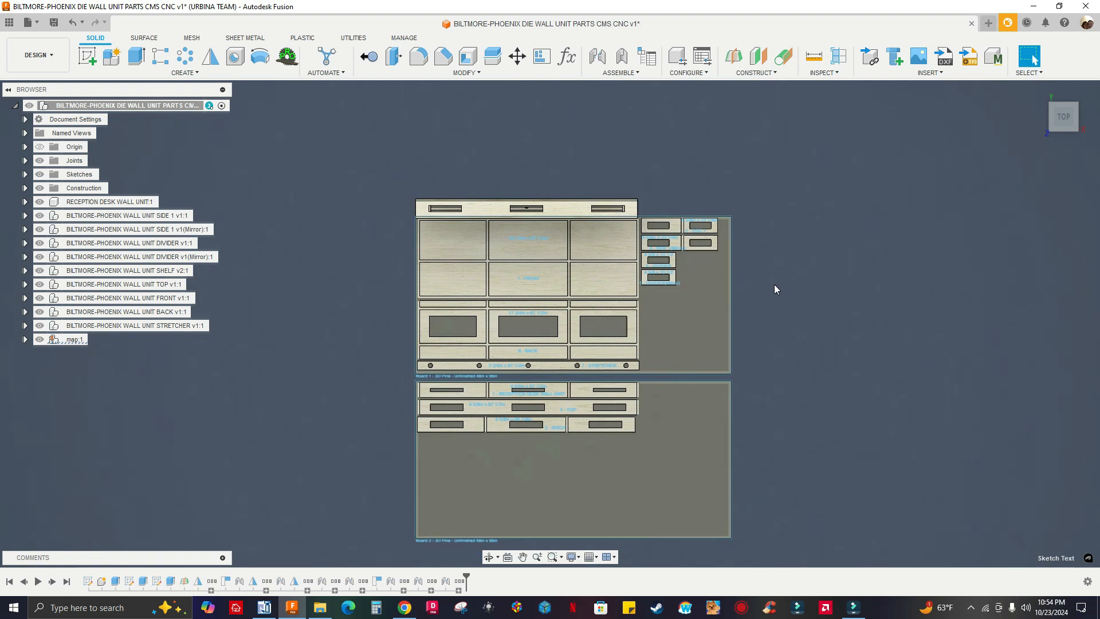
Start MapBoards Pro for the 3D Pine - Unfinished (0.750) stock and set the quantity of RECEPTION DESK WALL UNIT, SIDE 1 and SIDE 1(Mirror) to 4
click(286, 57)
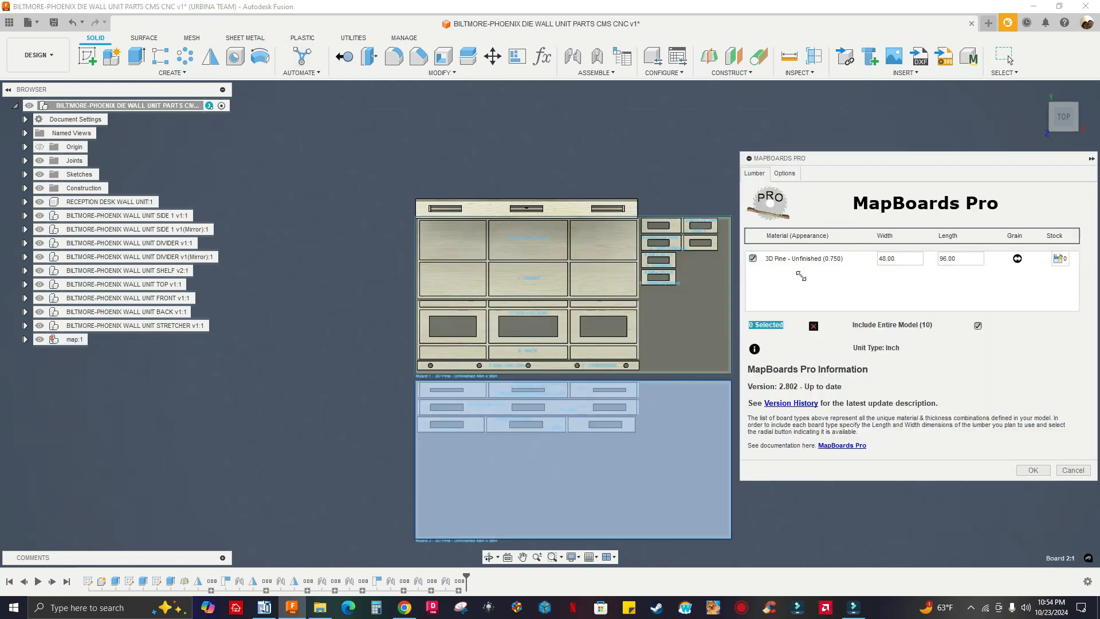
click(780, 258)
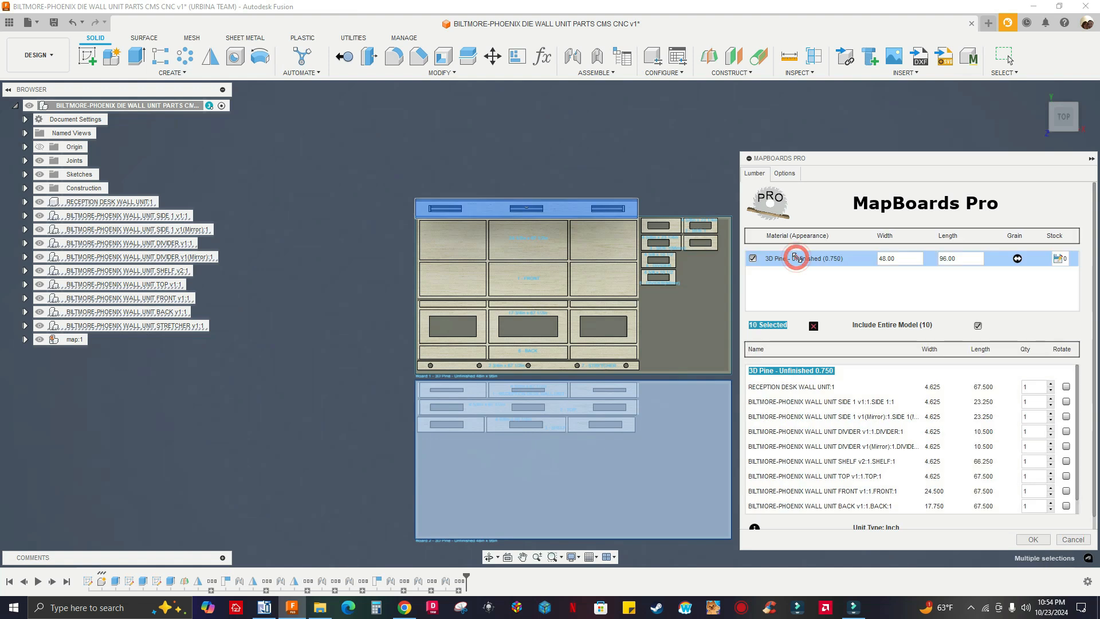
click(1029, 388)
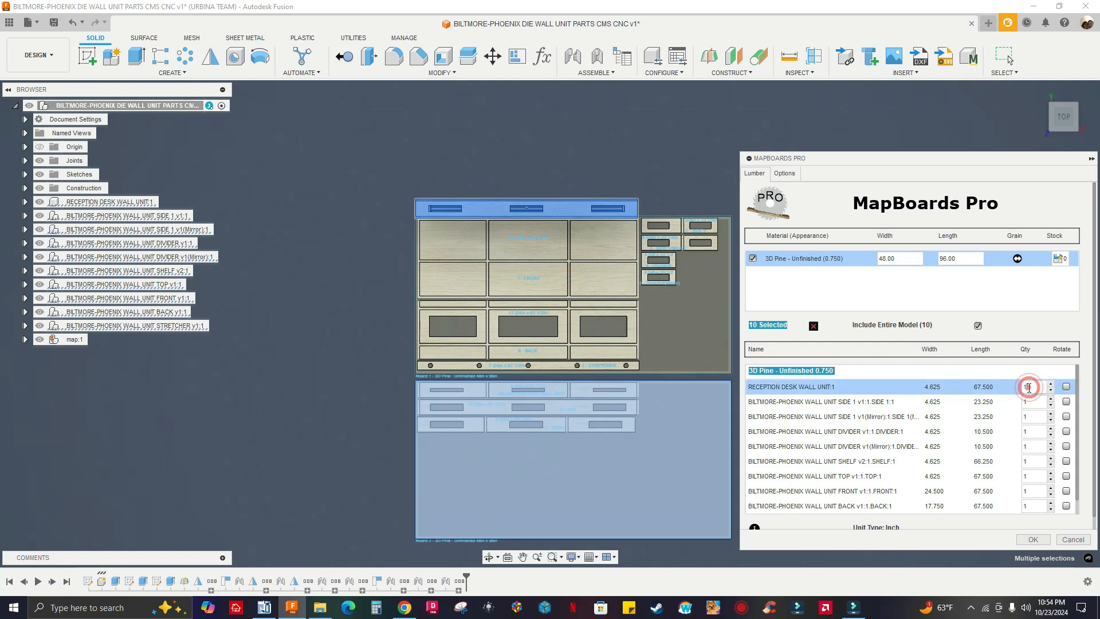
key(BackSpace)
text(4)
double_click(1031, 392)
click(1029, 400)
double_click(1031, 403)
text(4)
click(1033, 418)
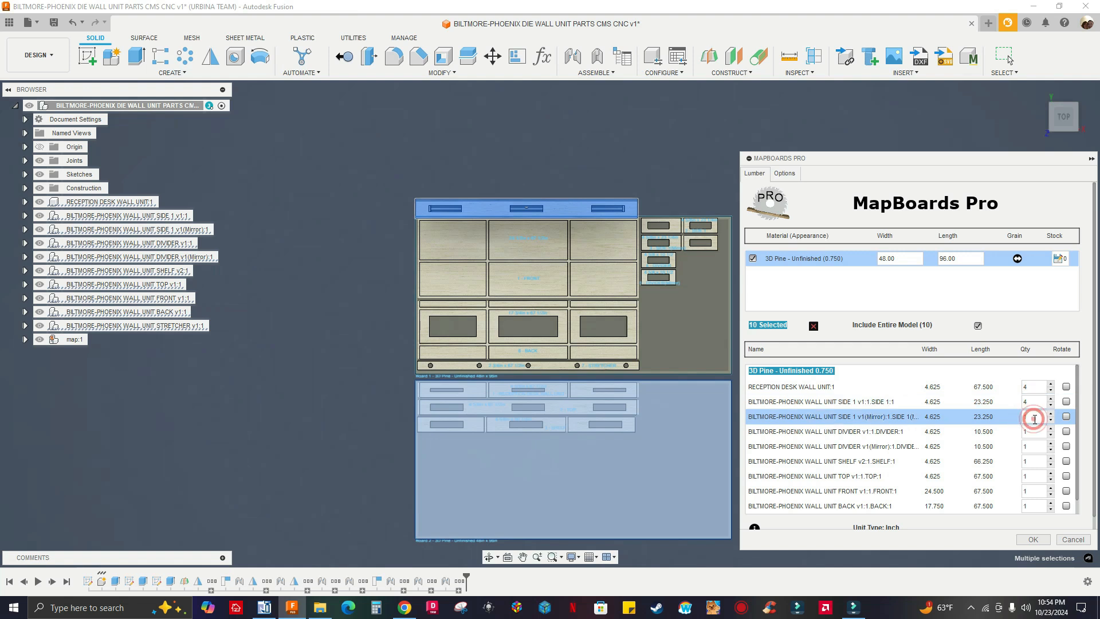
drag(1034, 419, 1005, 419)
text(4)
Set the quantity of the DIVIDER and DIVIDER(Mirror) parts to 4 each
click(1025, 431)
double_click(1023, 433)
text(4)
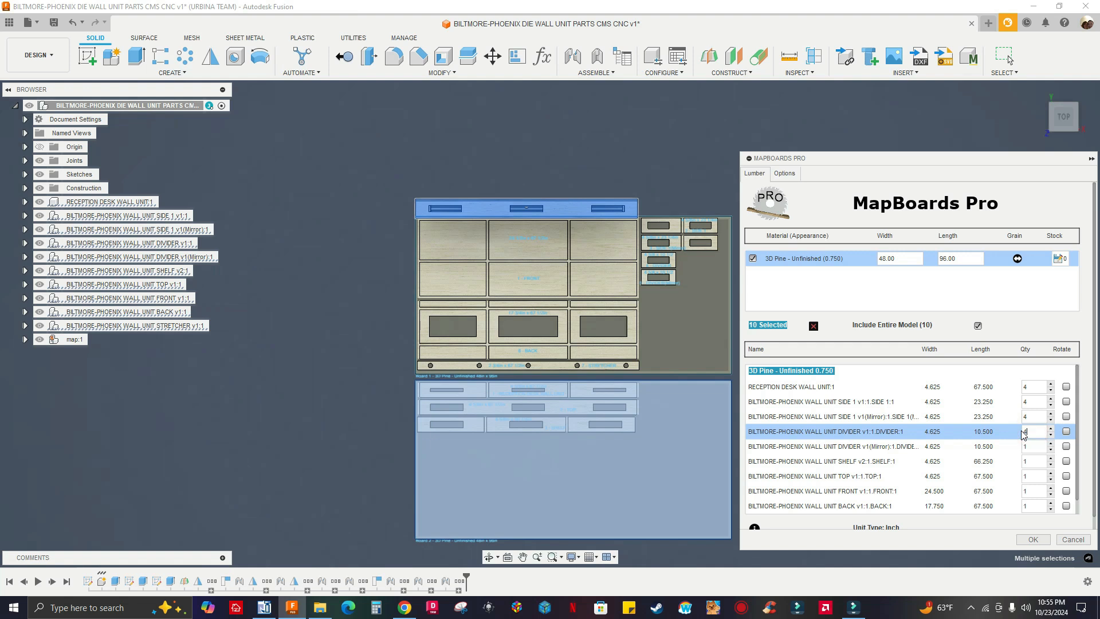
scroll(1080, 489, down, 1)
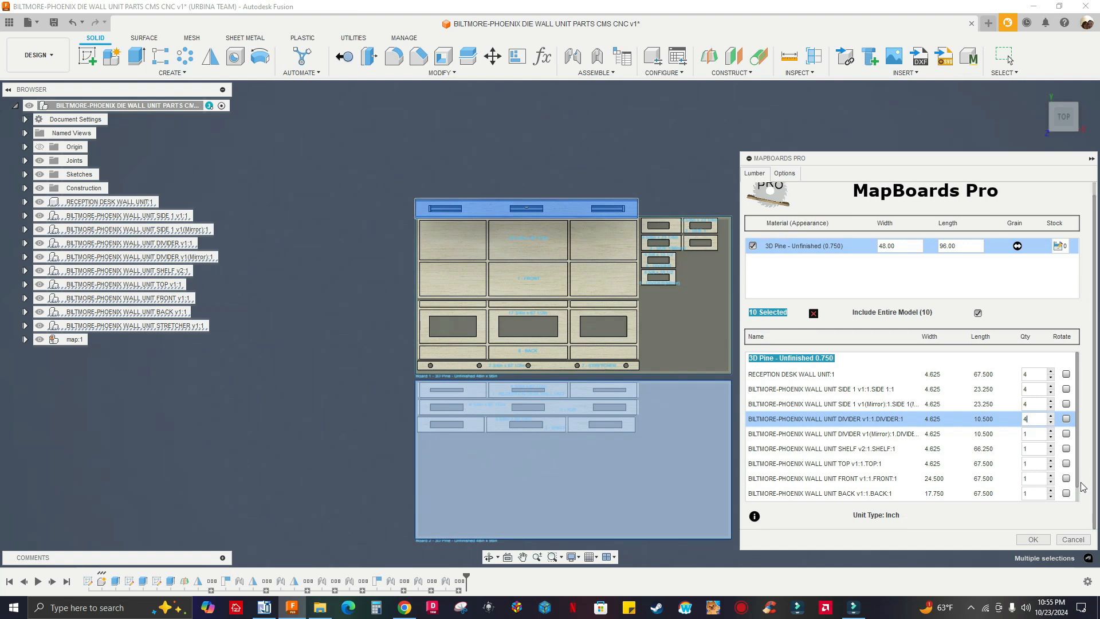
click(1027, 433)
click(1025, 430)
double_click(1028, 435)
text(4)
Set the quantity of the SHELF, TOP, FRONT and BACK parts to 4 each
click(1027, 450)
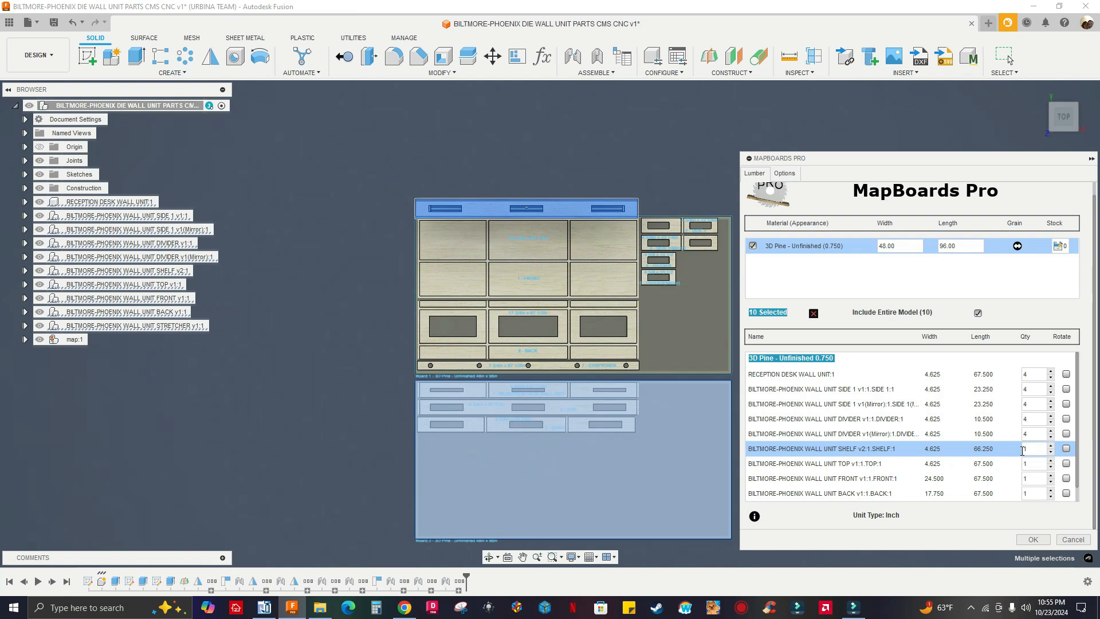
double_click(1026, 449)
text(4)
click(1029, 463)
double_click(1027, 462)
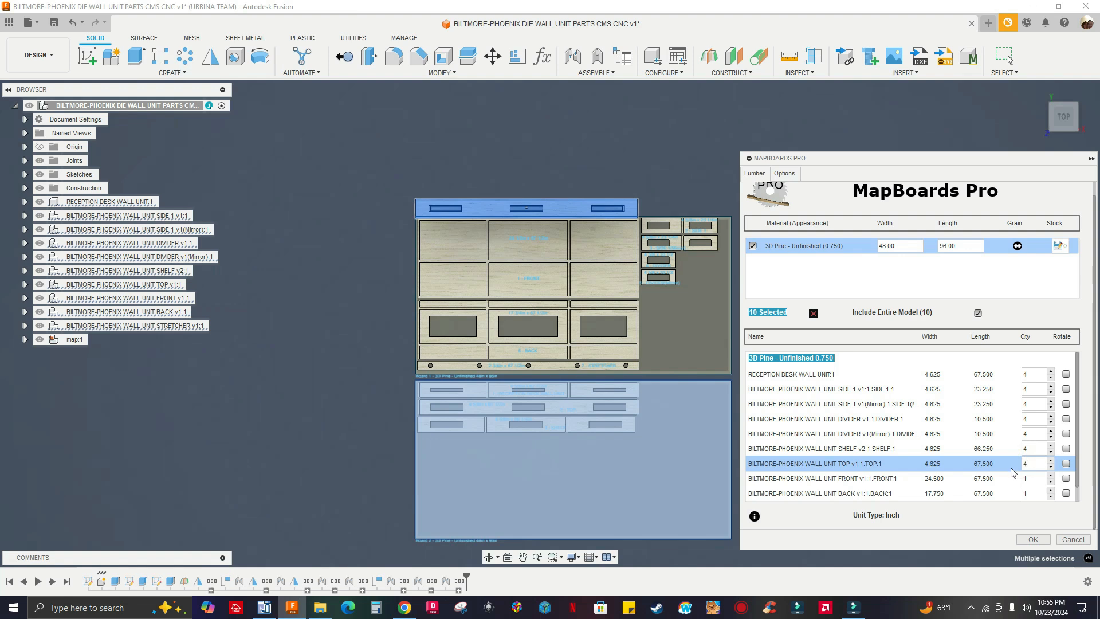
click(1027, 477)
double_click(1024, 478)
click(1031, 493)
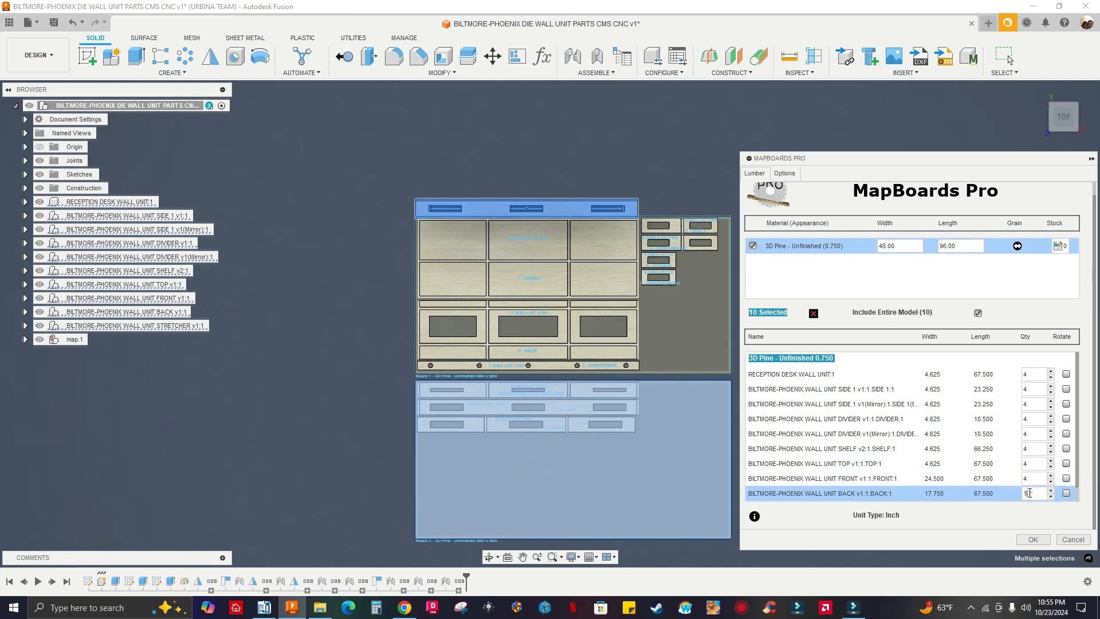
double_click(1027, 493)
Generate the board layout and save the cutlist to the Desktop, replacing the existing BILTMORE-PHOENIX DIE WALL UNIT PARTS CMS CNC.csv
click(1032, 539)
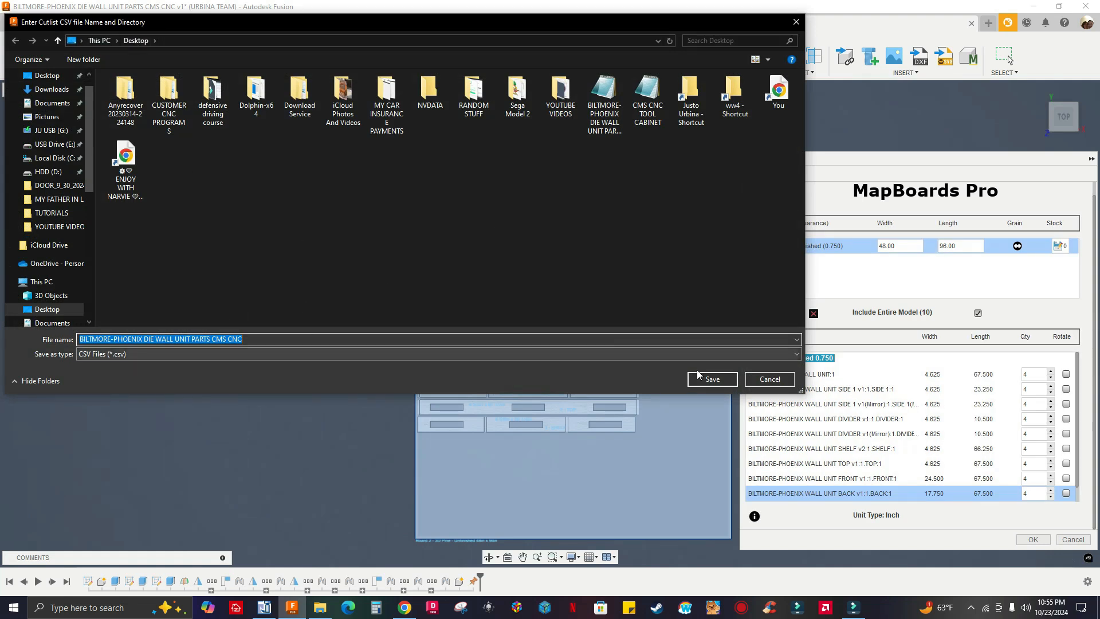
click(710, 378)
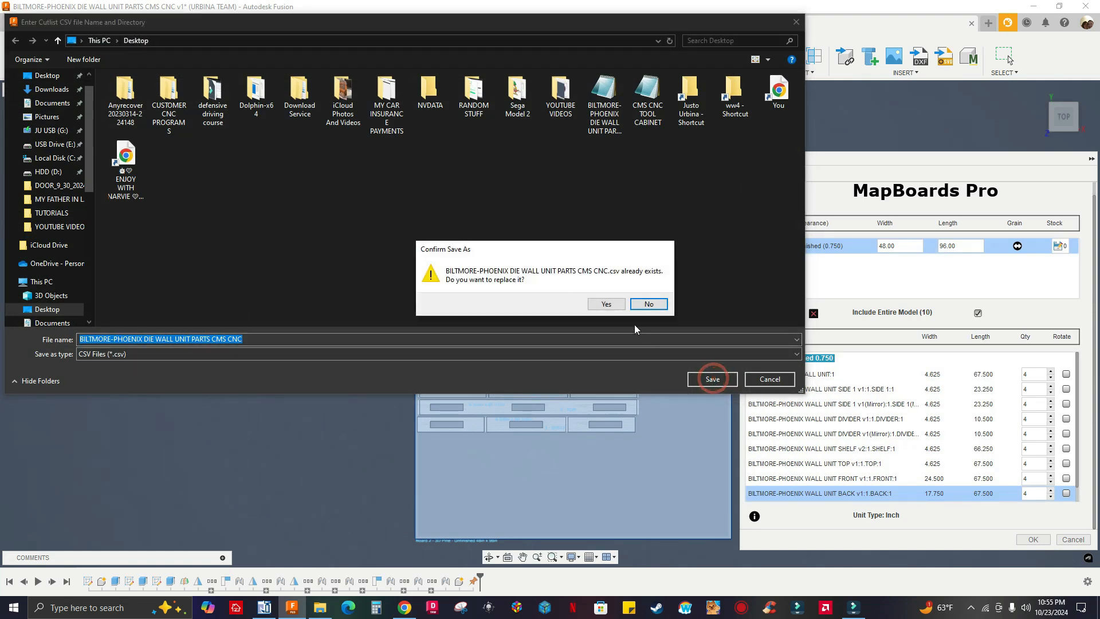
click(606, 303)
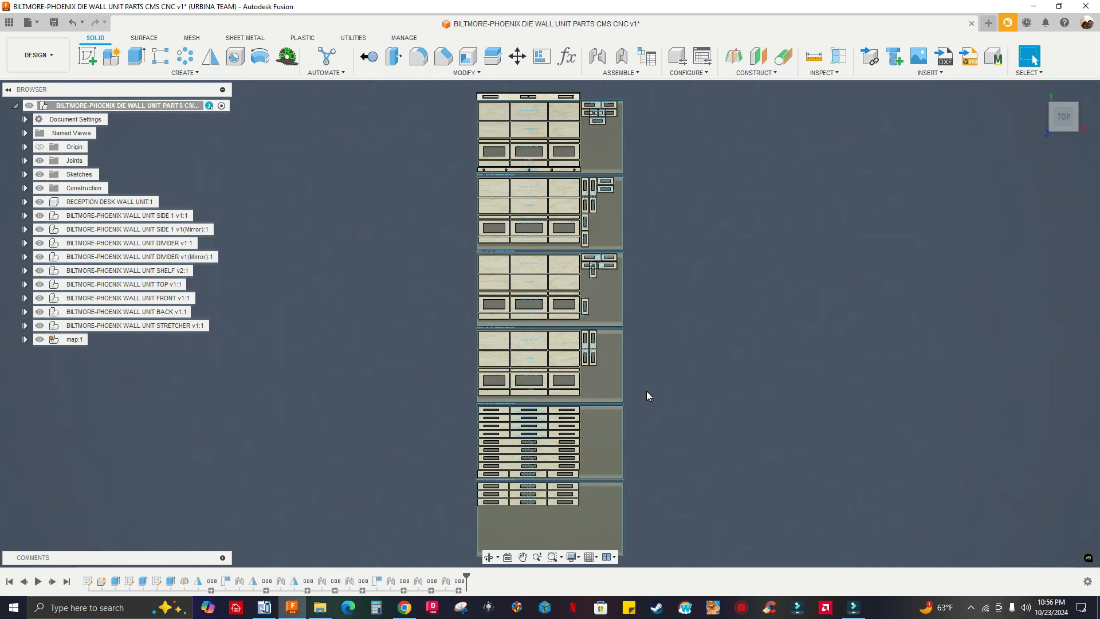
Examine from above how the multiplied parts are nested across all the boards of the new layout
scroll(521, 507, up, 5)
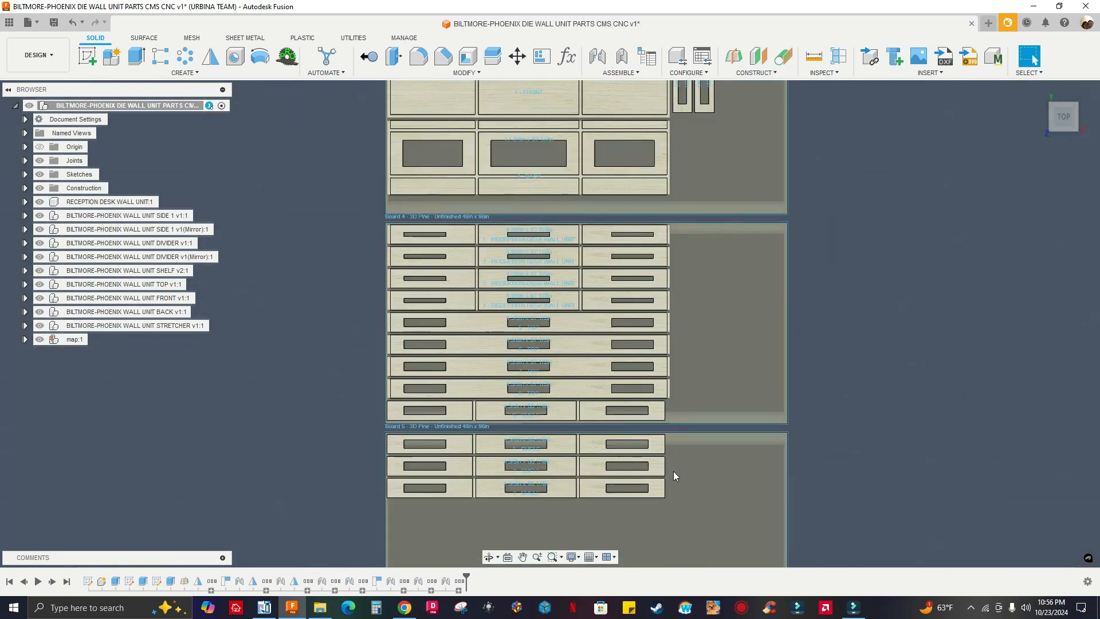
scroll(608, 366, up, 4)
scroll(607, 362, down, 8)
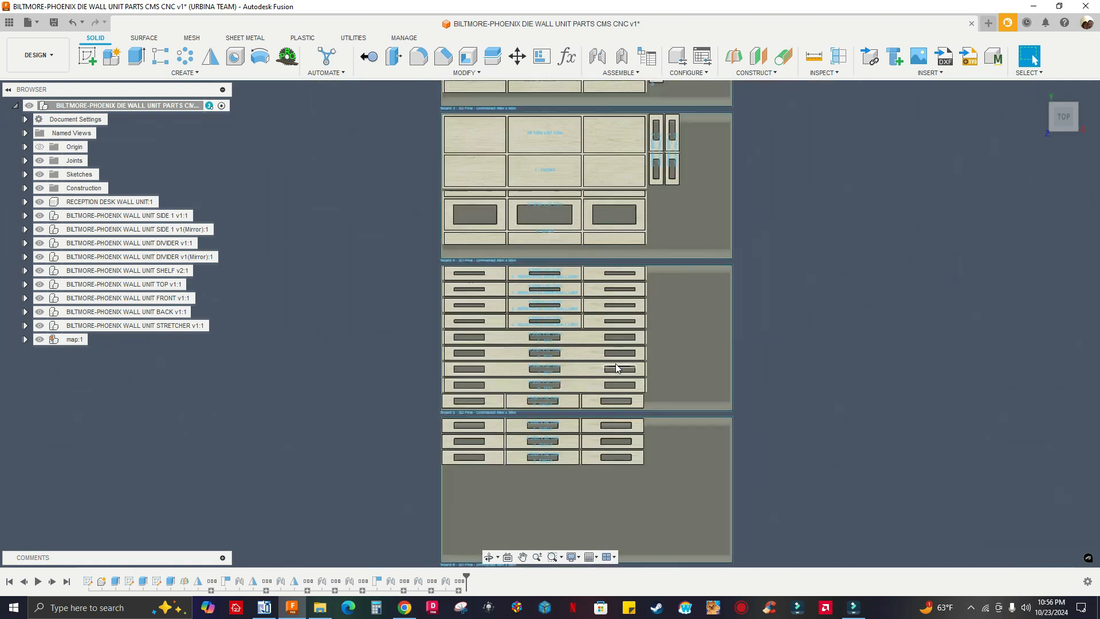
scroll(751, 312, down, 5)
scroll(739, 292, up, 3)
middle_drag(735, 289, 732, 296)
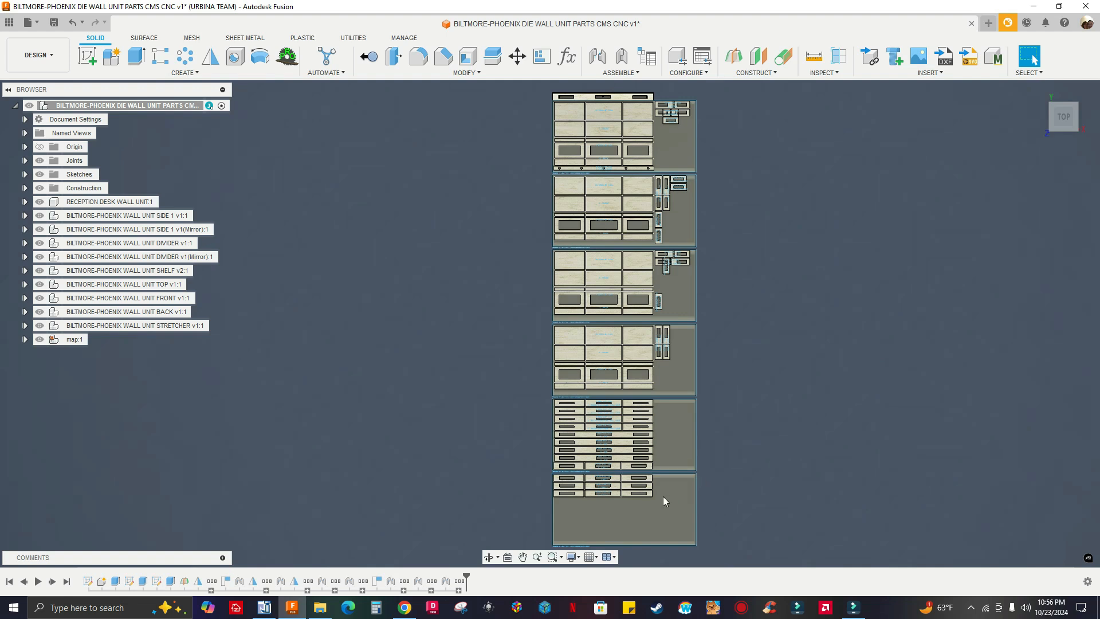
scroll(665, 497, up, 3)
scroll(744, 499, down, 3)
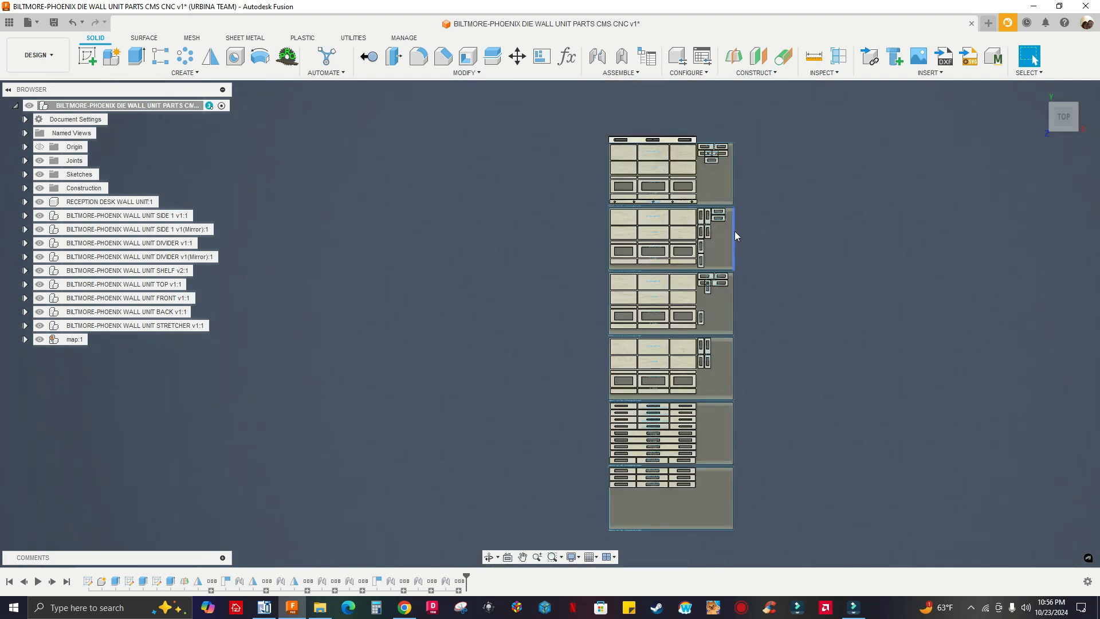
middle_drag(816, 233, 757, 248)
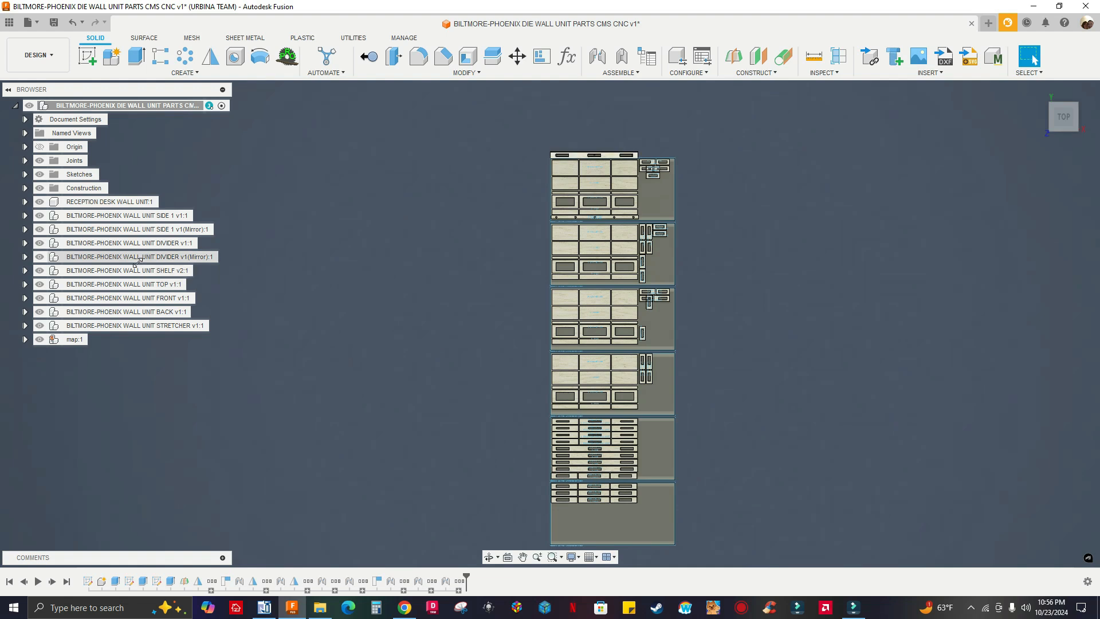
click(38, 201)
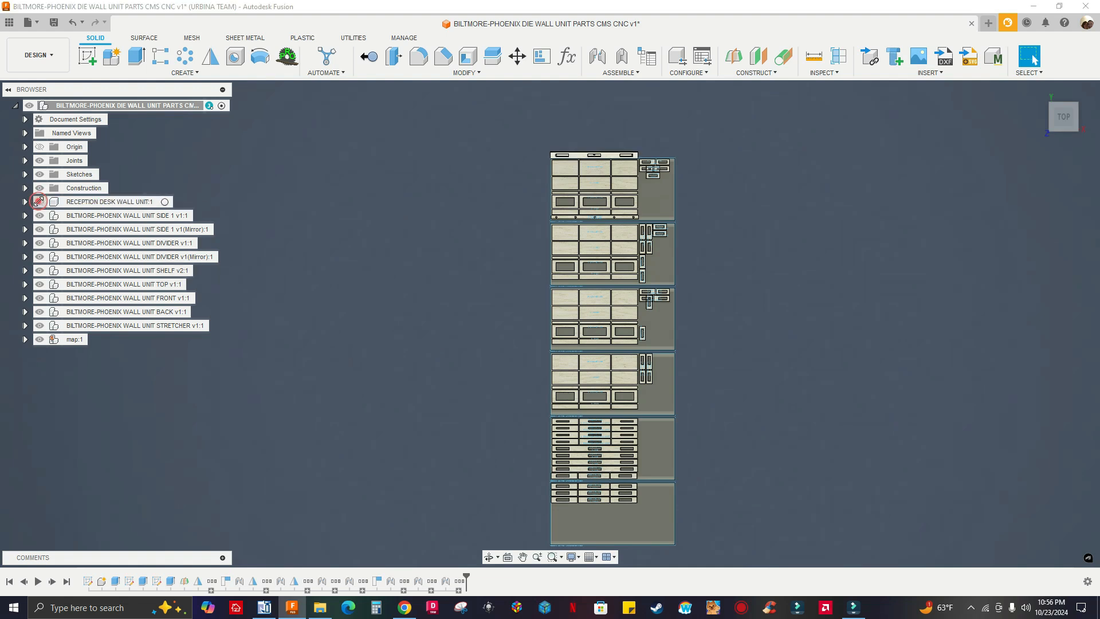
click(39, 202)
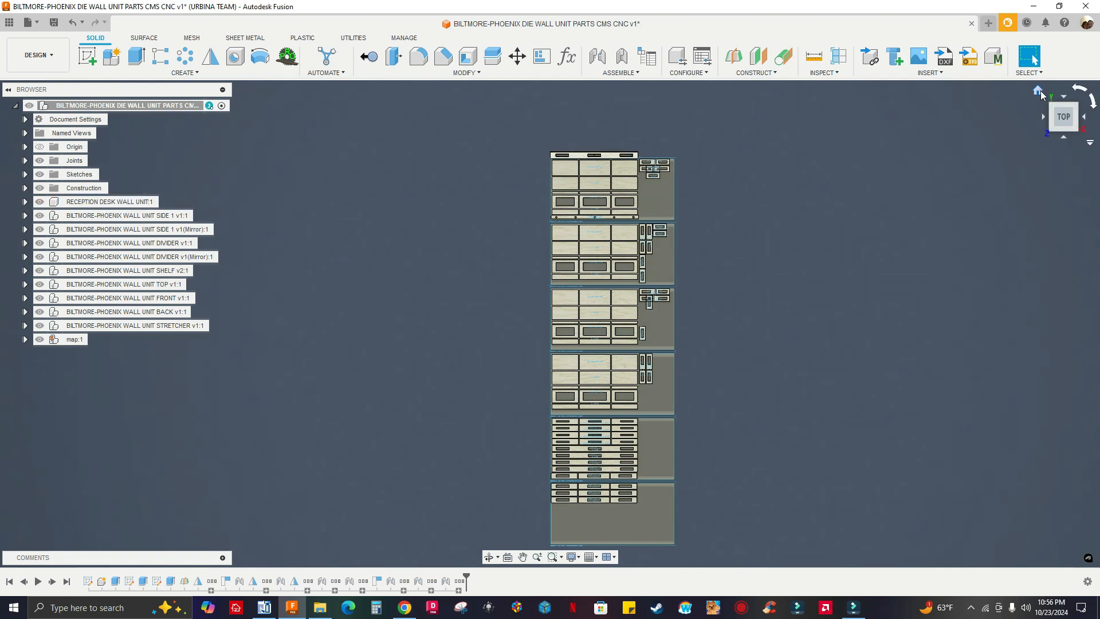
Isolate the map component so only the nested boards are displayed, without the original wall unit
click(1039, 91)
scroll(796, 210, up, 8)
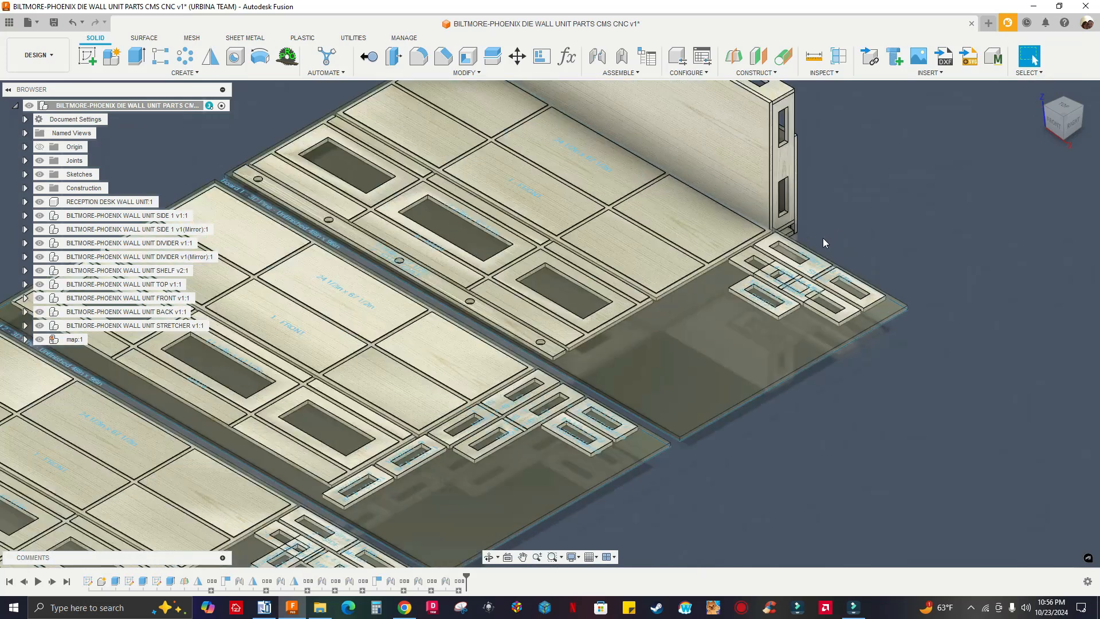
scroll(777, 244, down, 5)
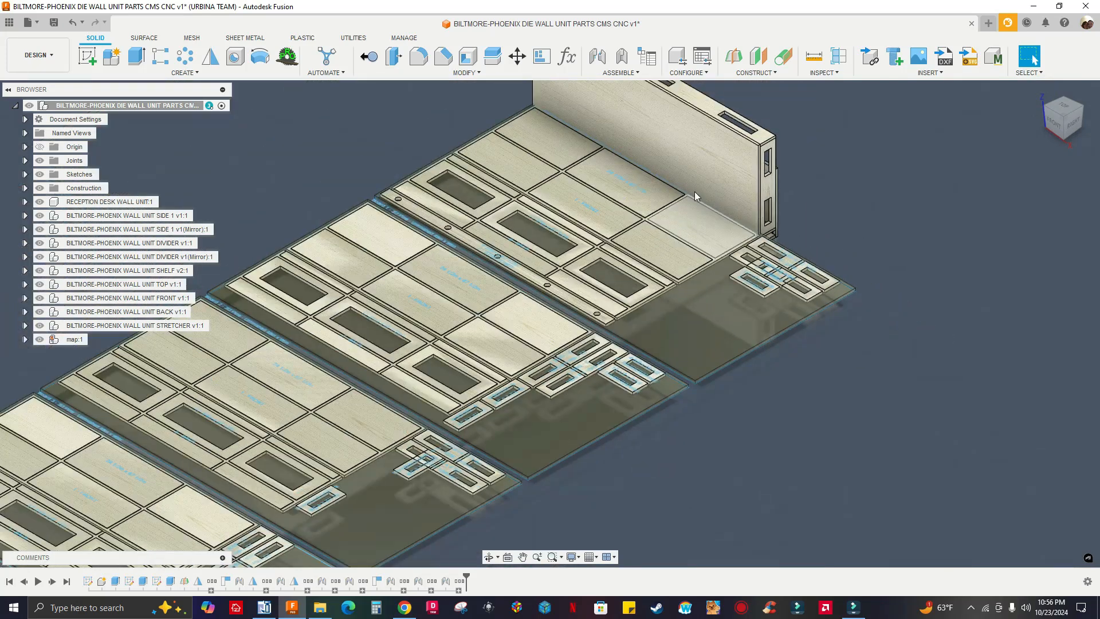
scroll(635, 203, down, 3)
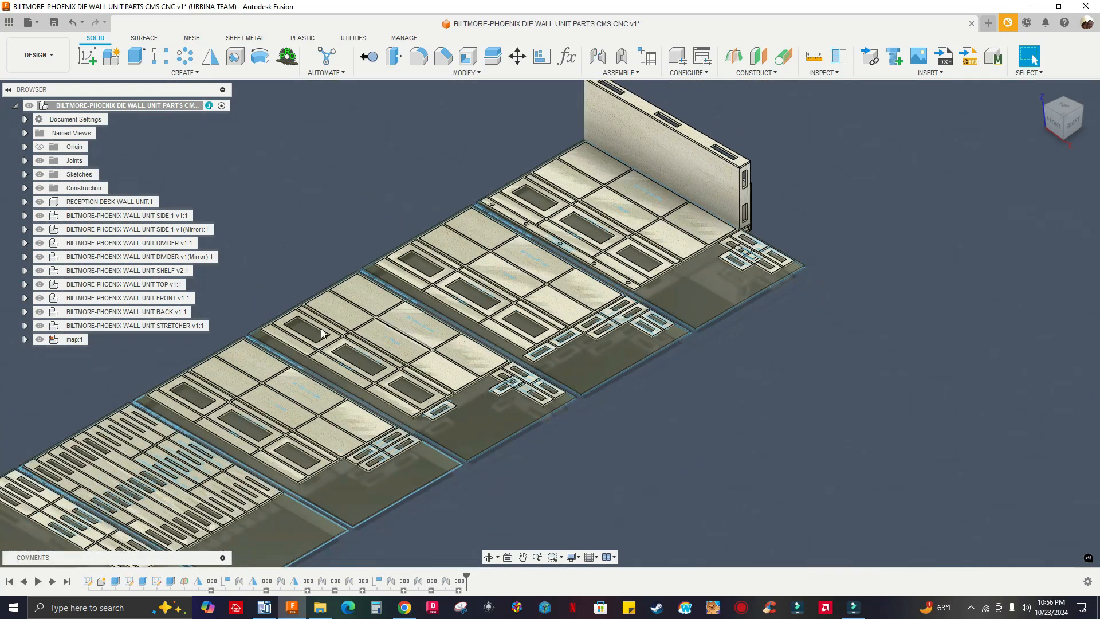
right_click(74, 344)
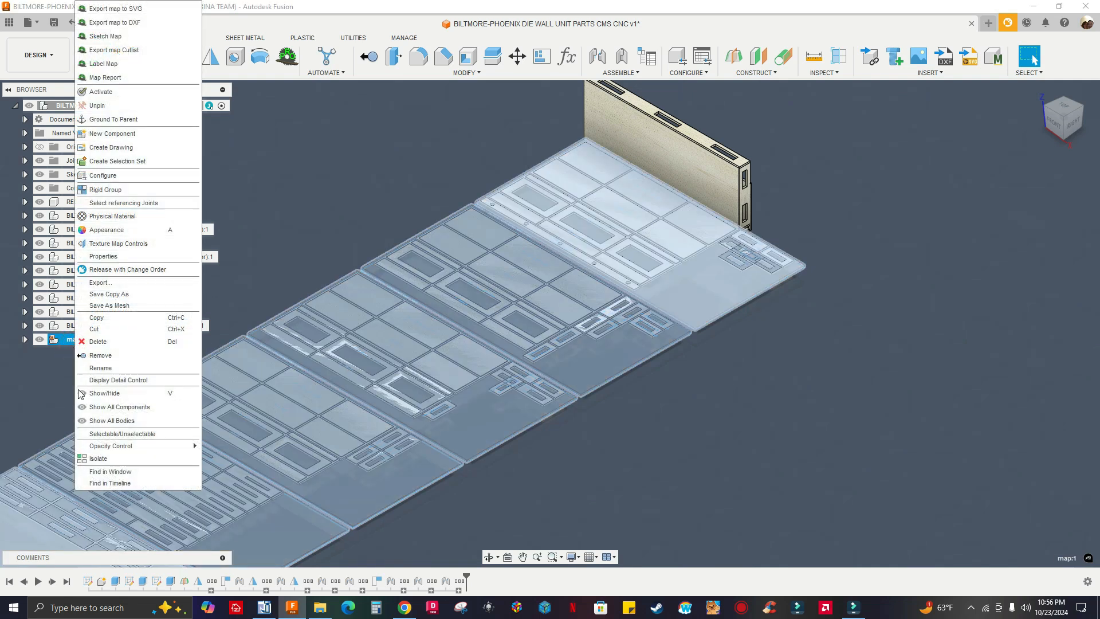
click(99, 460)
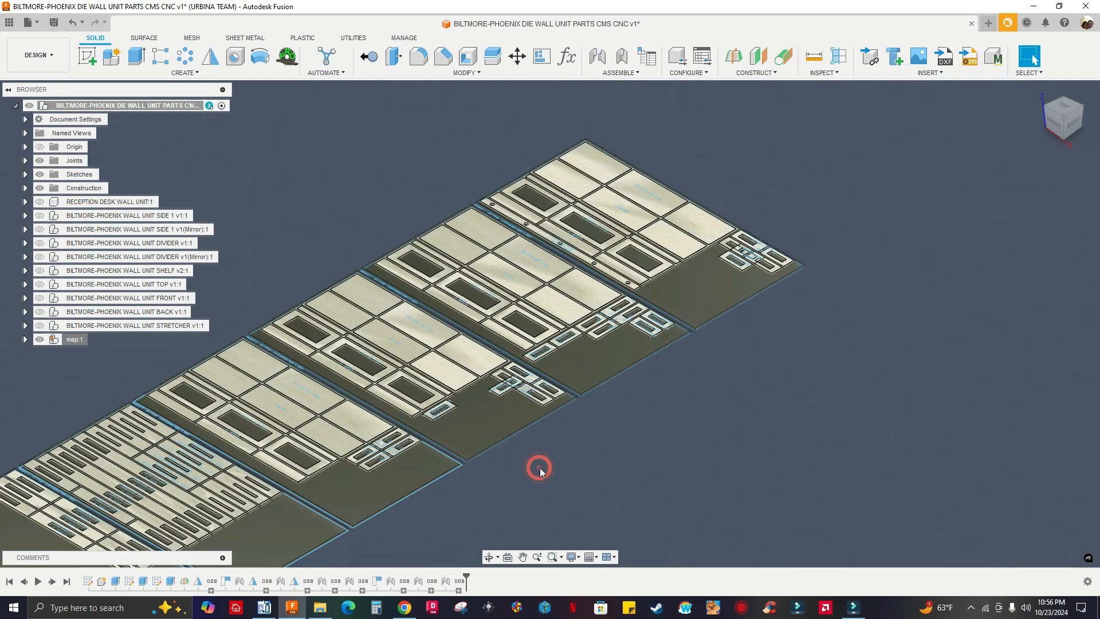
Examine the isolated board layout in the isometric view and directly from above, in both the sideways and upright orientations
scroll(687, 433, down, 2)
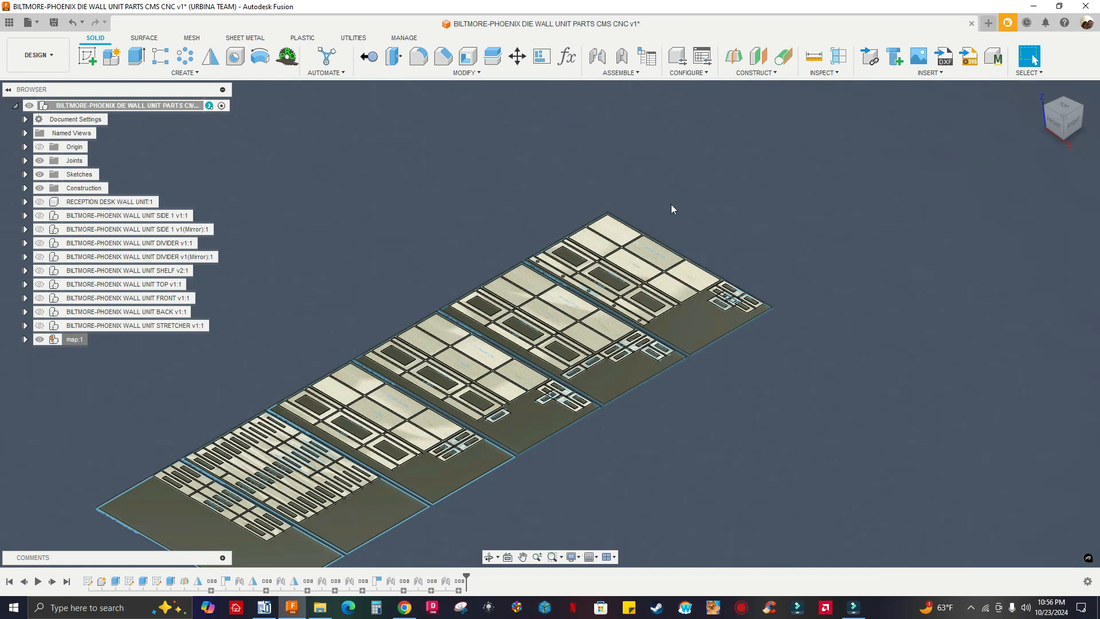
middle_drag(674, 183, 660, 234)
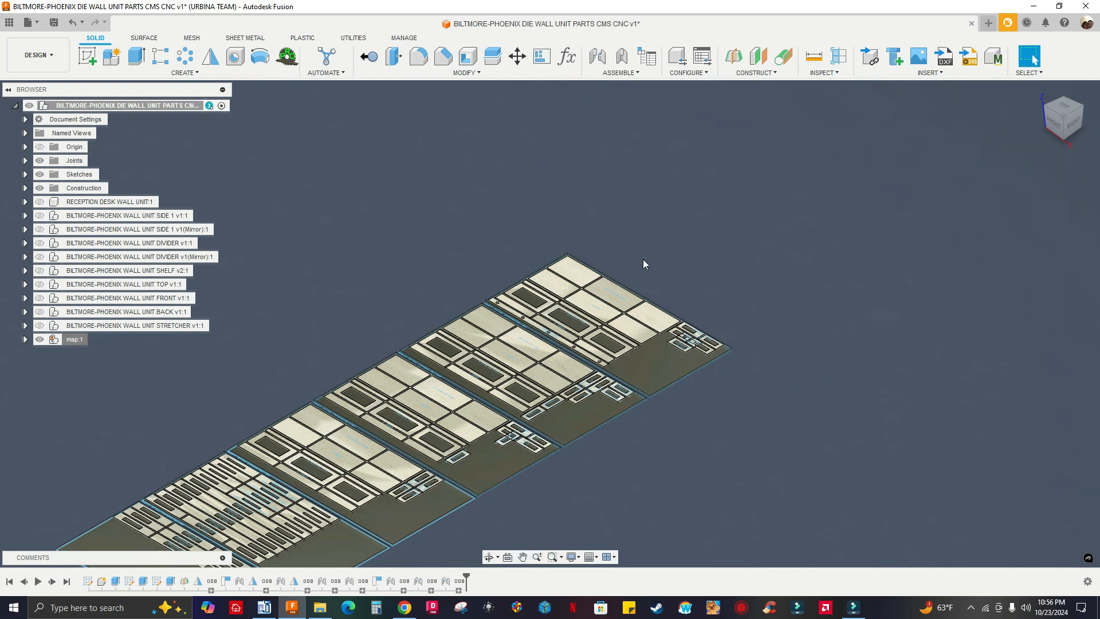
scroll(643, 259, up, 2)
scroll(724, 224, down, 2)
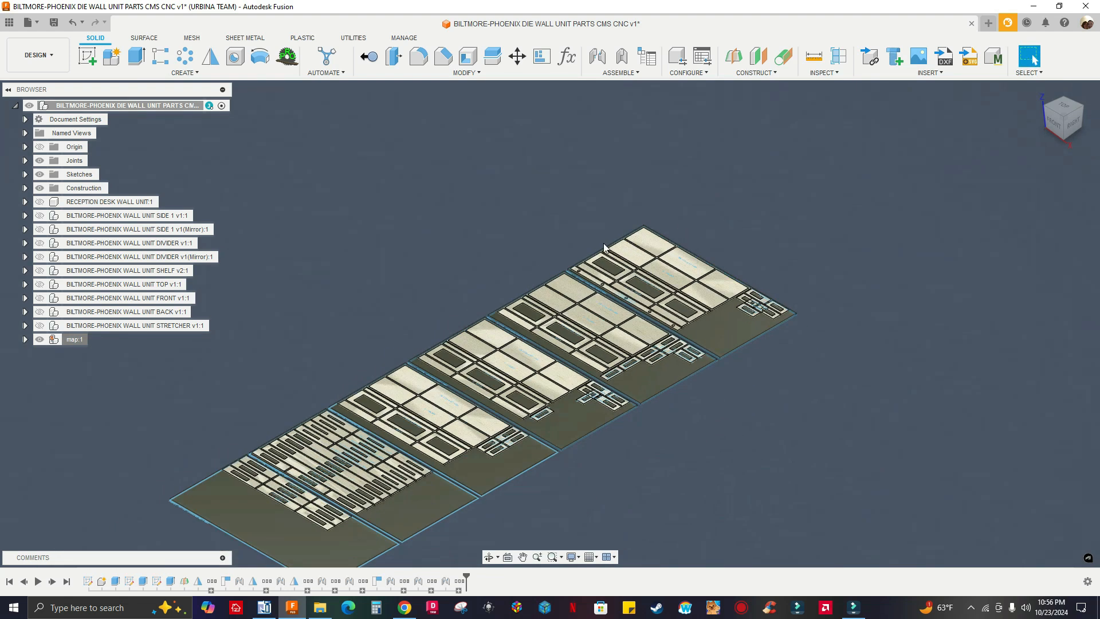
right_click(68, 342)
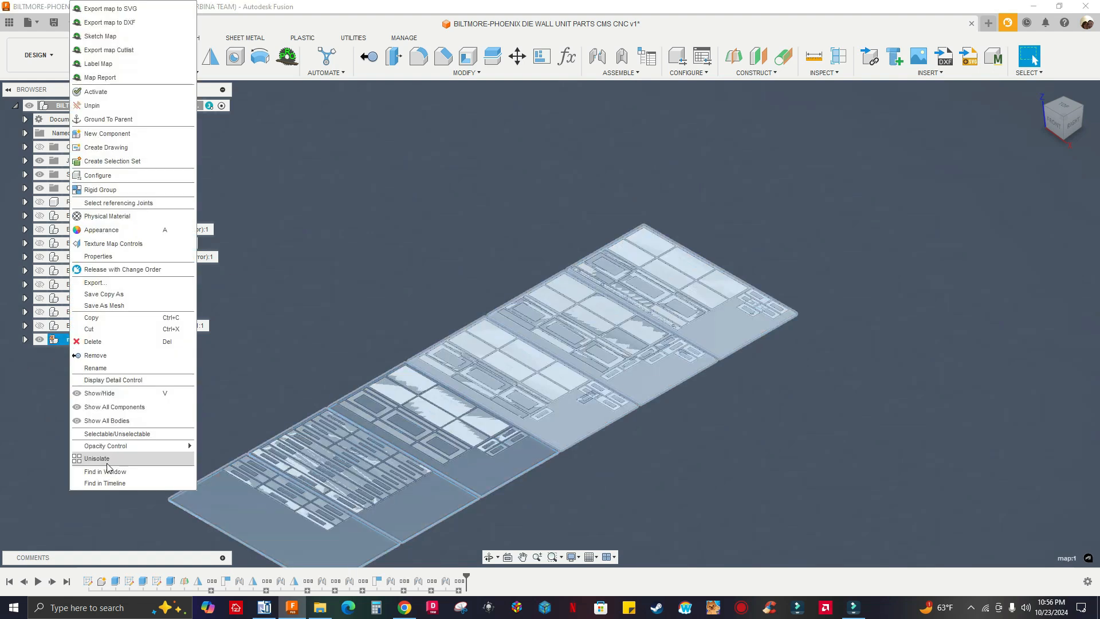
click(360, 264)
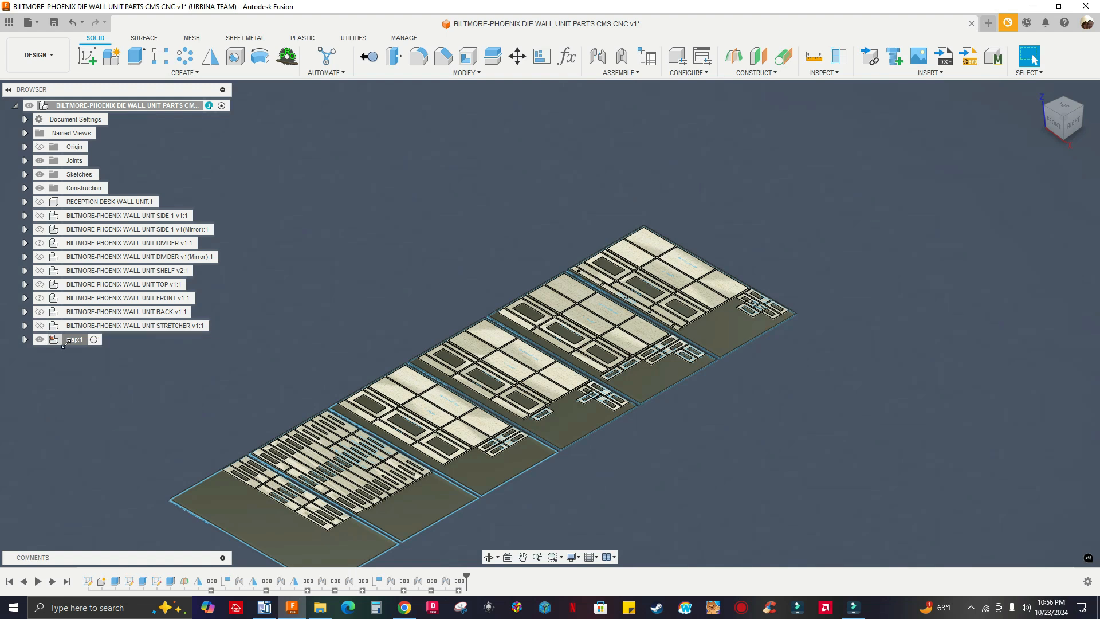
click(1061, 107)
click(1093, 105)
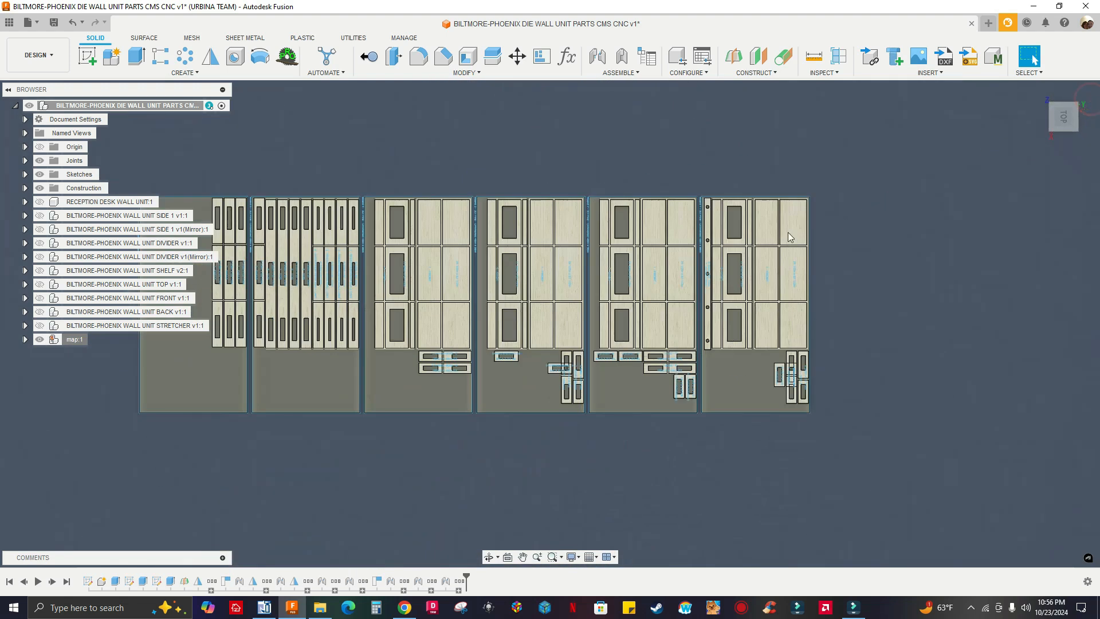
middle_drag(398, 161, 493, 161)
scroll(309, 198, up, 2)
scroll(493, 160, down, 2)
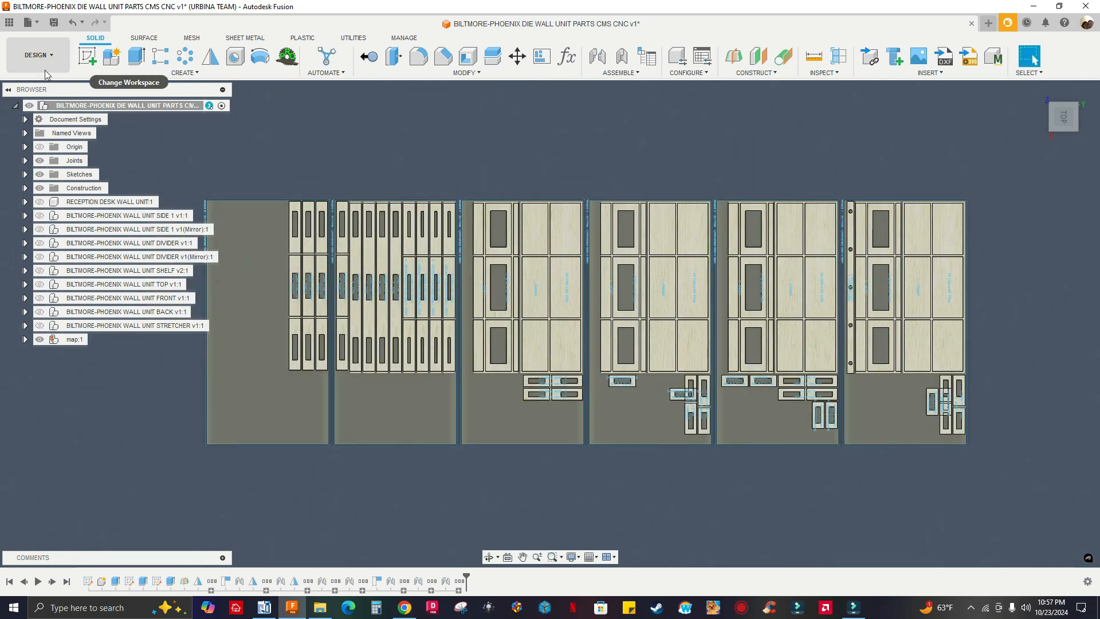
mouse_move(1064, 117)
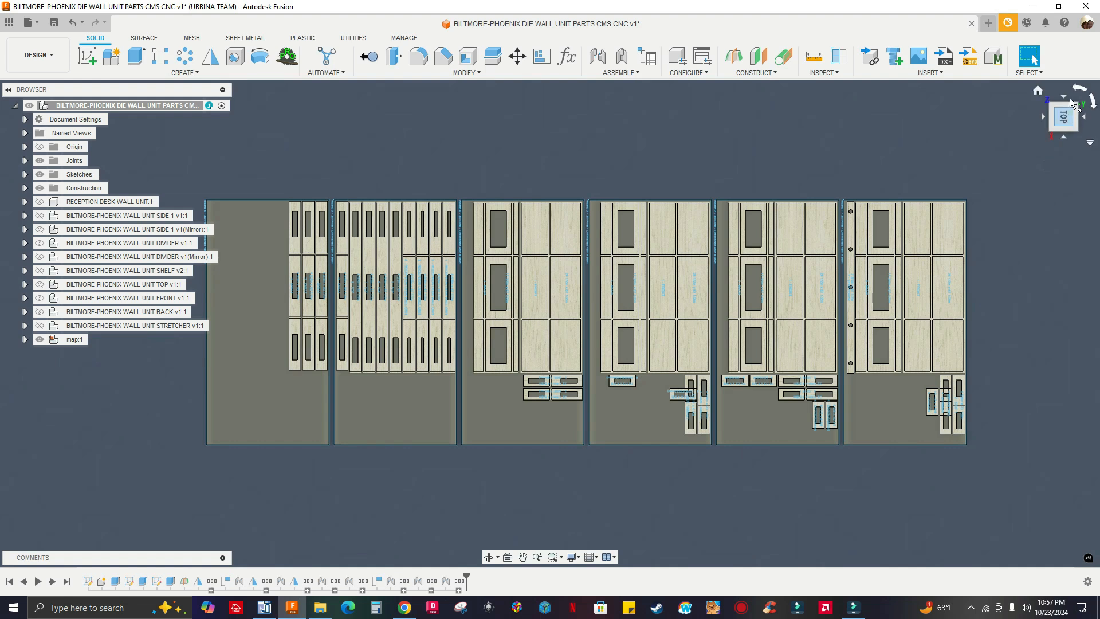
click(1061, 114)
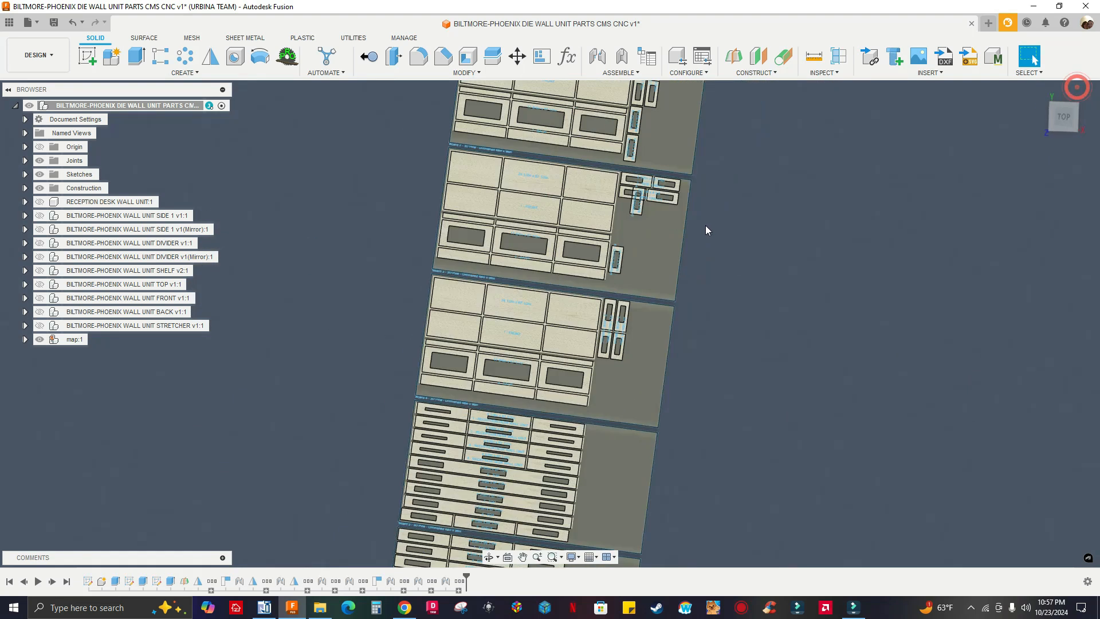
scroll(287, 156, down, 2)
middle_drag(321, 183, 355, 279)
scroll(360, 279, down, 1)
scroll(367, 269, up, 3)
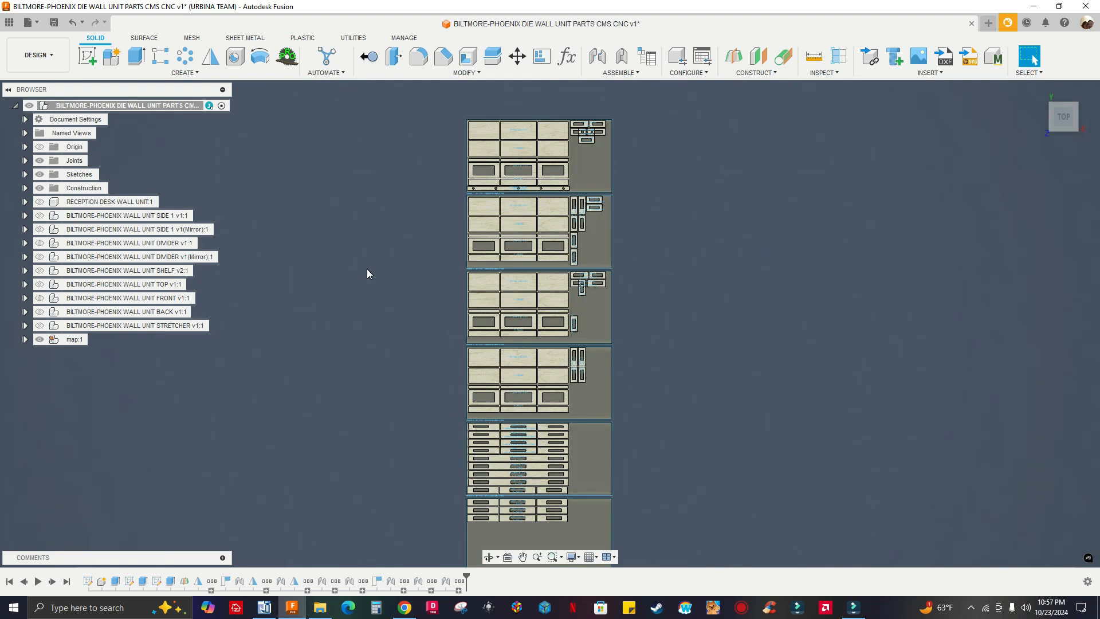
scroll(367, 269, down, 1)
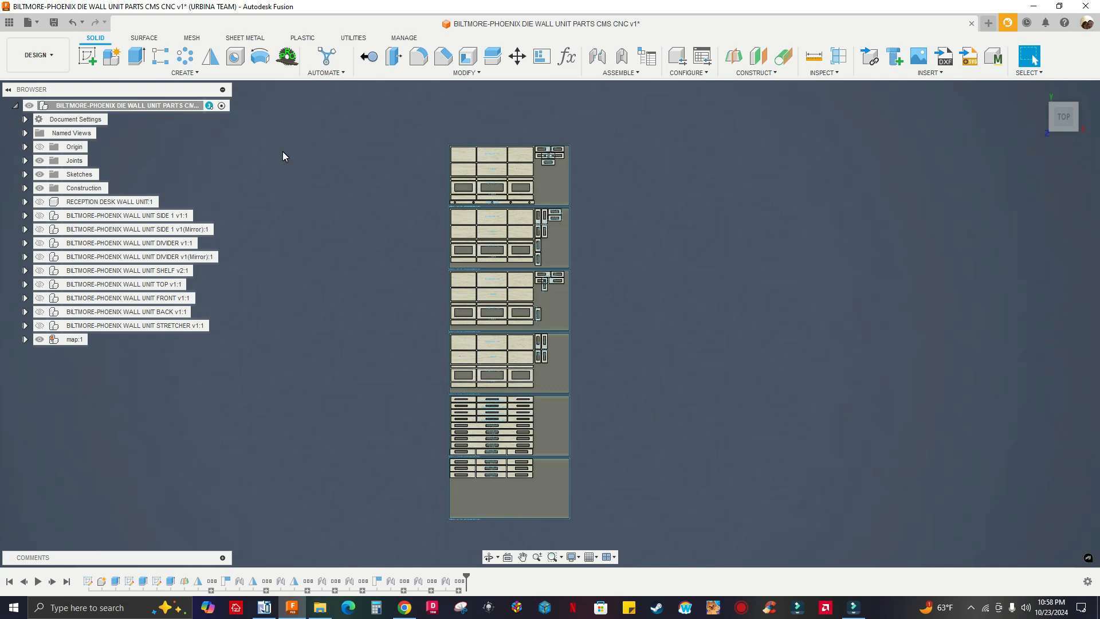
Examine the part placement and leftover space on the upper nested boards at close range, then across the stacked boards
scroll(585, 189, up, 6)
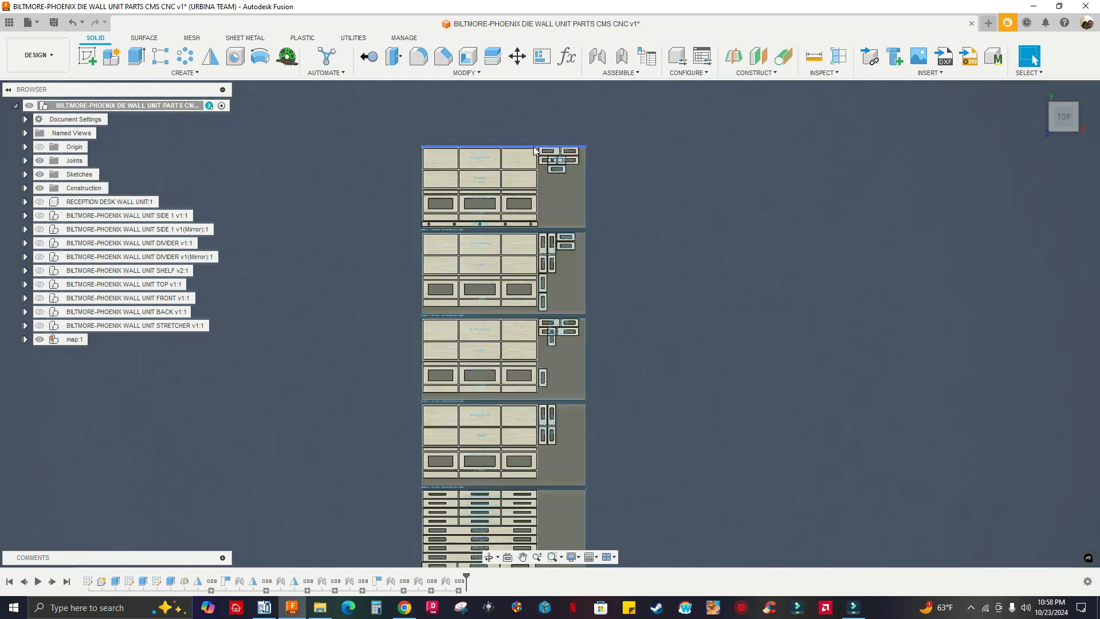
scroll(583, 183, down, 5)
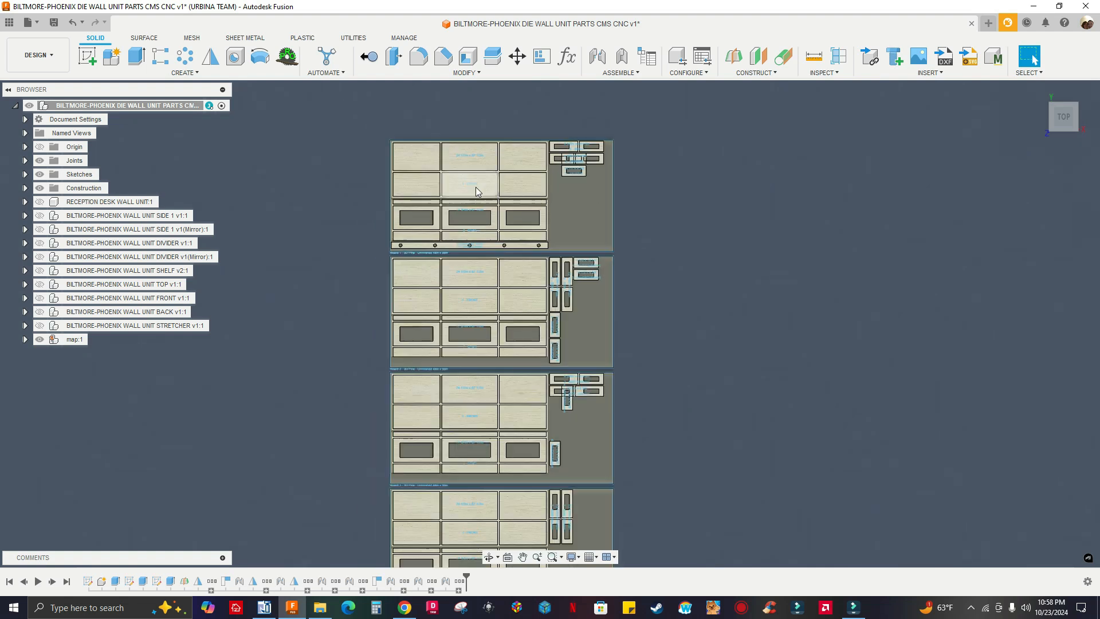
scroll(644, 283, down, 1)
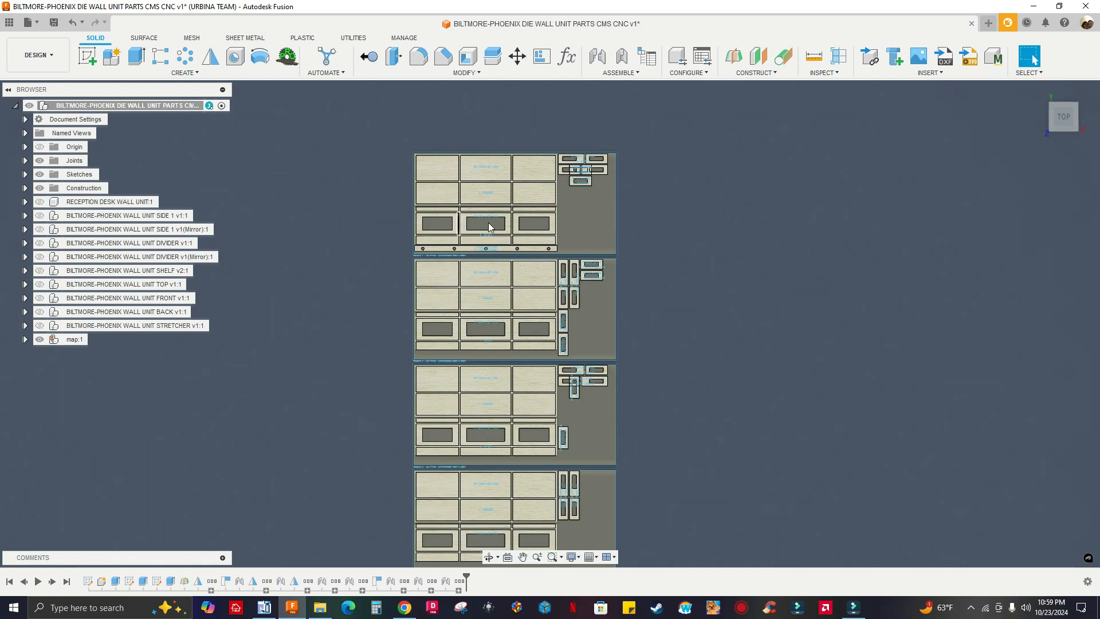
scroll(632, 228, down, 1)
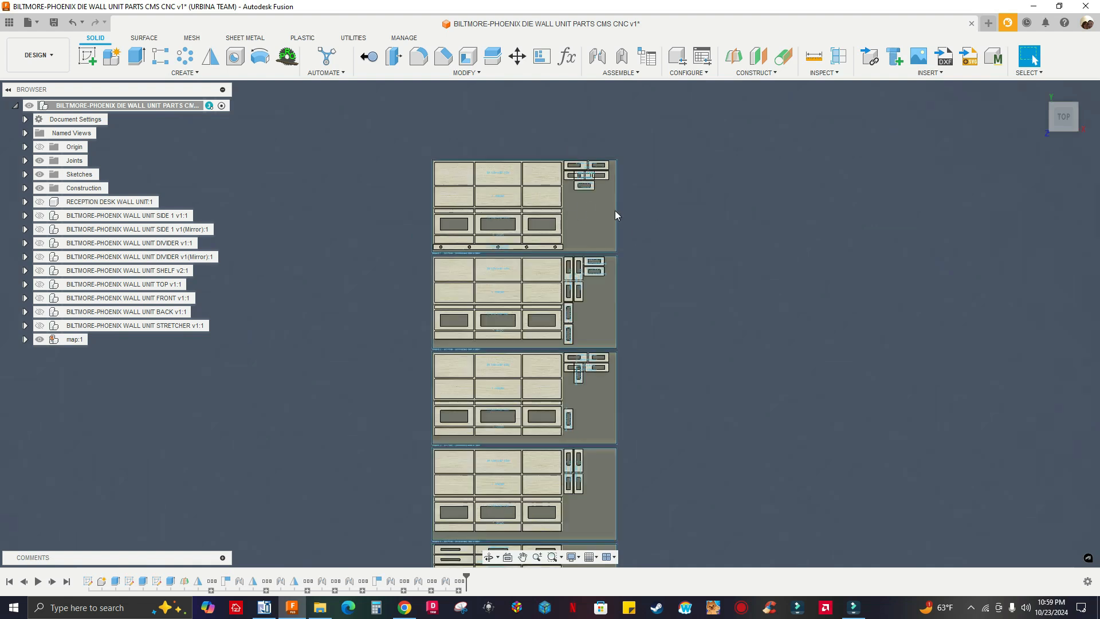
scroll(646, 199, up, 3)
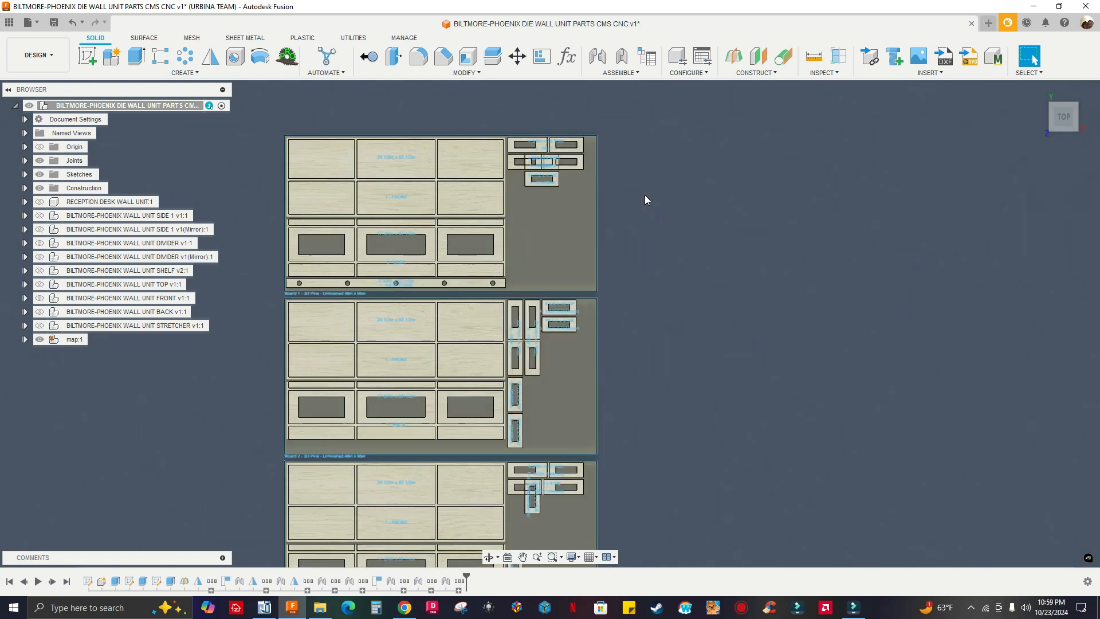
scroll(613, 195, down, 1)
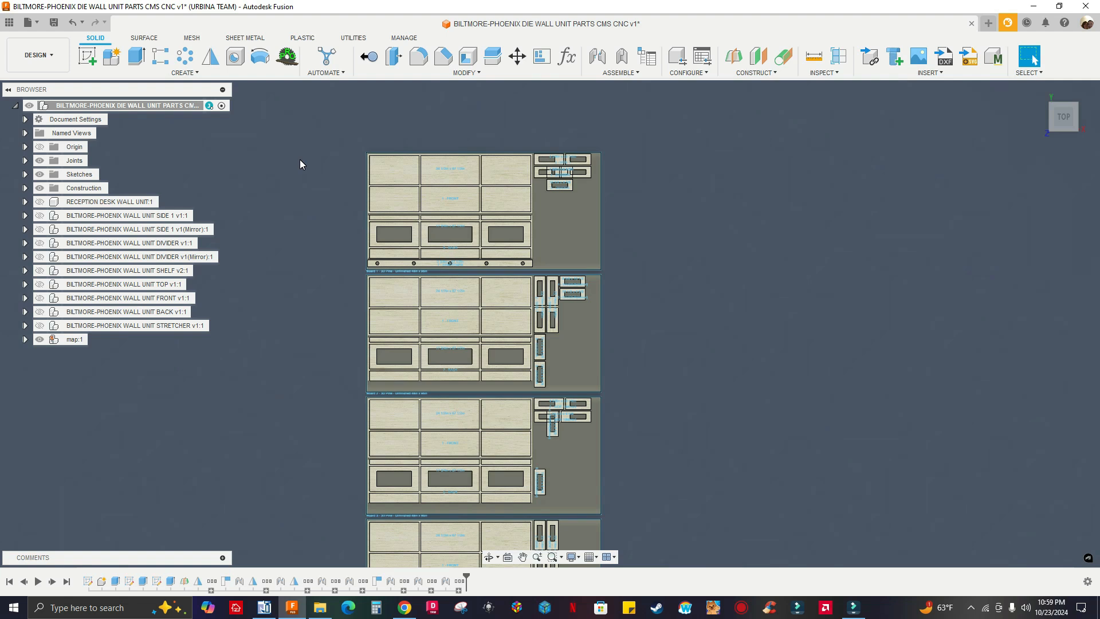
scroll(301, 205, down, 1)
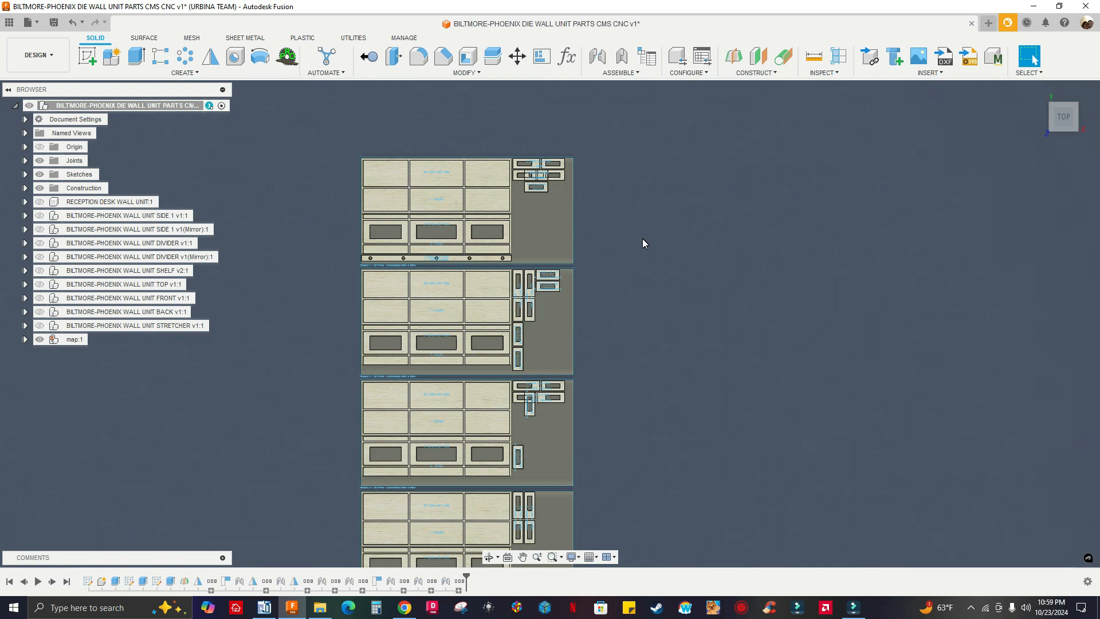
scroll(618, 279, down, 2)
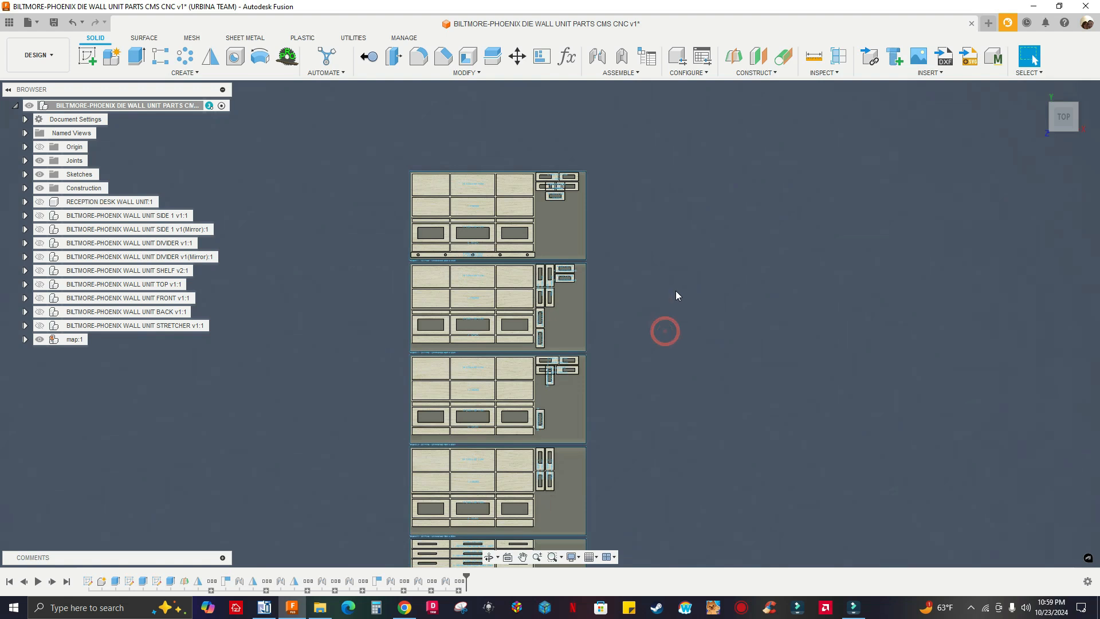
scroll(676, 290, down, 1)
scroll(679, 255, down, 2)
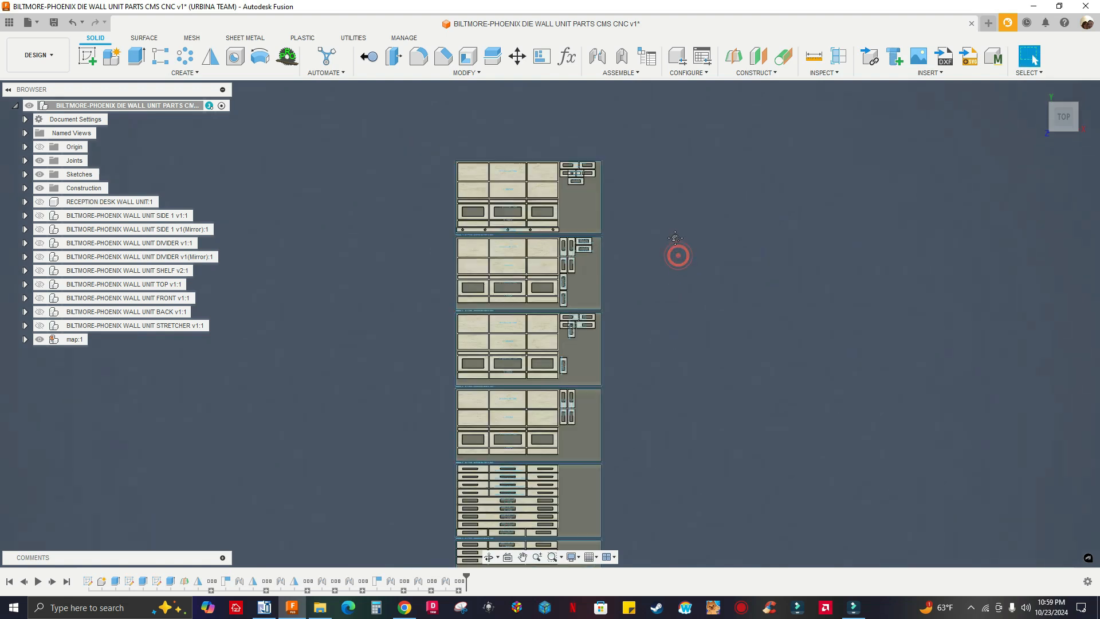